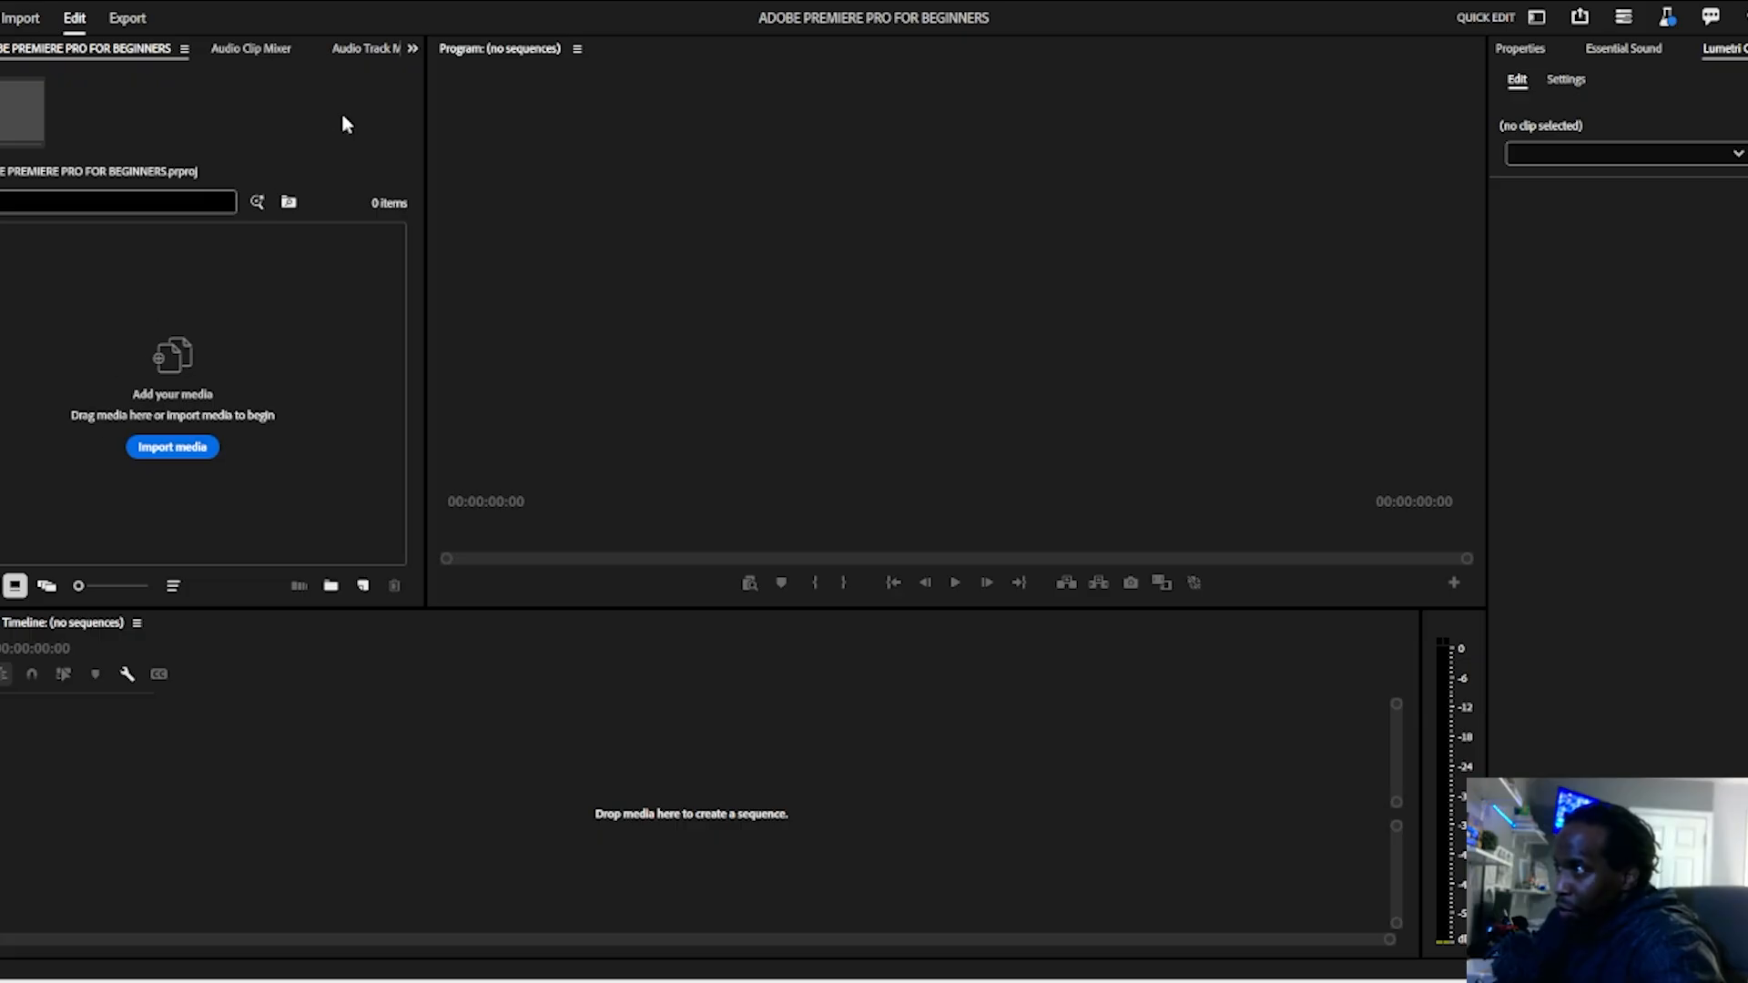
Step: Switch the workspace layout to Essentials
{"action": "left_click", "coordinate": [270, 0]}
{"action": "mouse_move", "coordinate": [323, 0]}
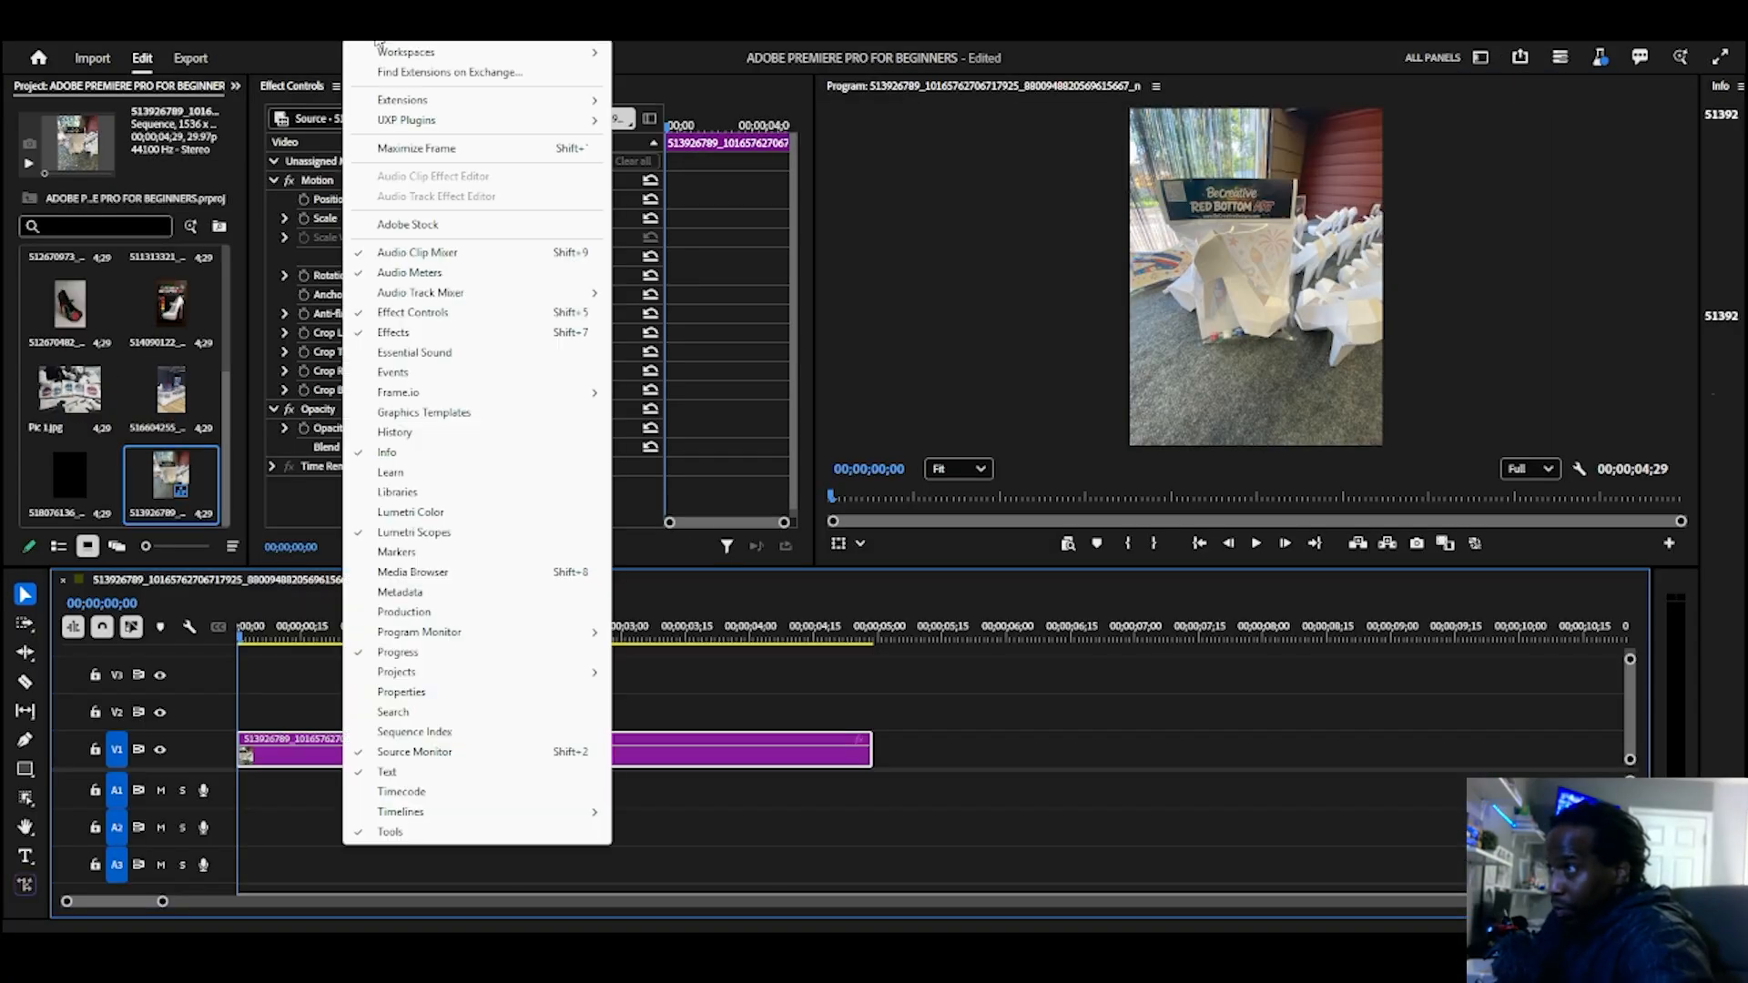
{"action": "mouse_move", "coordinate": [405, 54]}
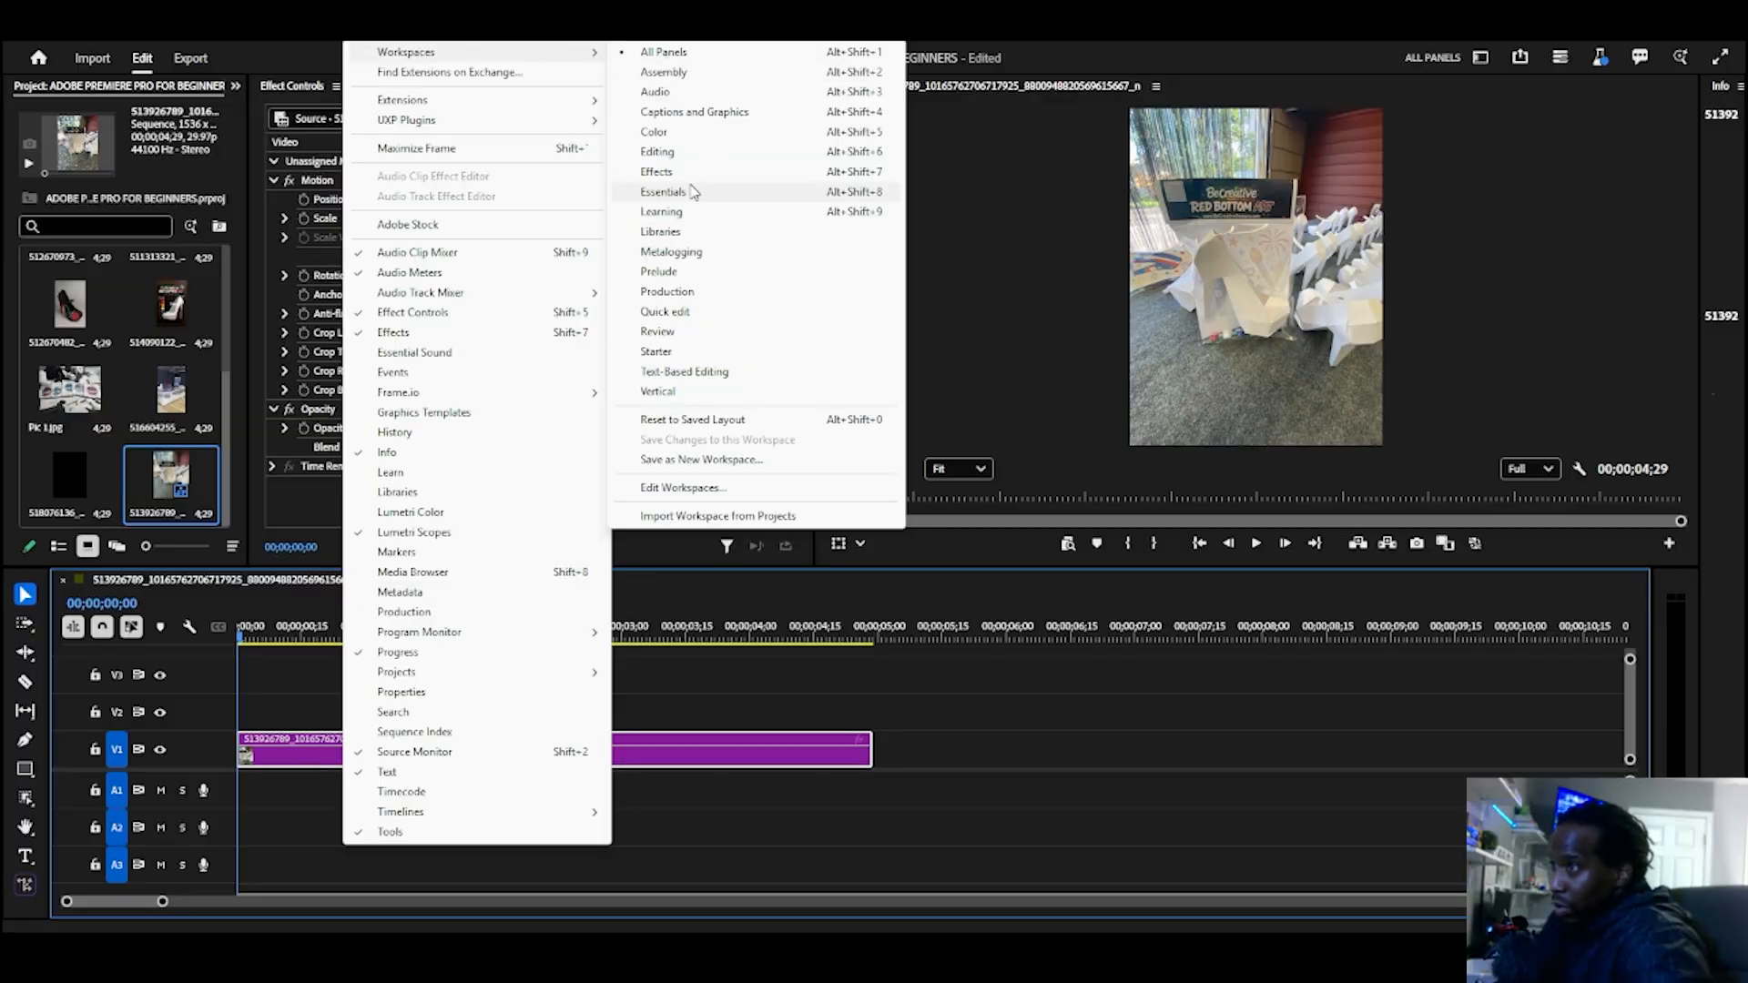
{"action": "left_click", "coordinate": [692, 192]}
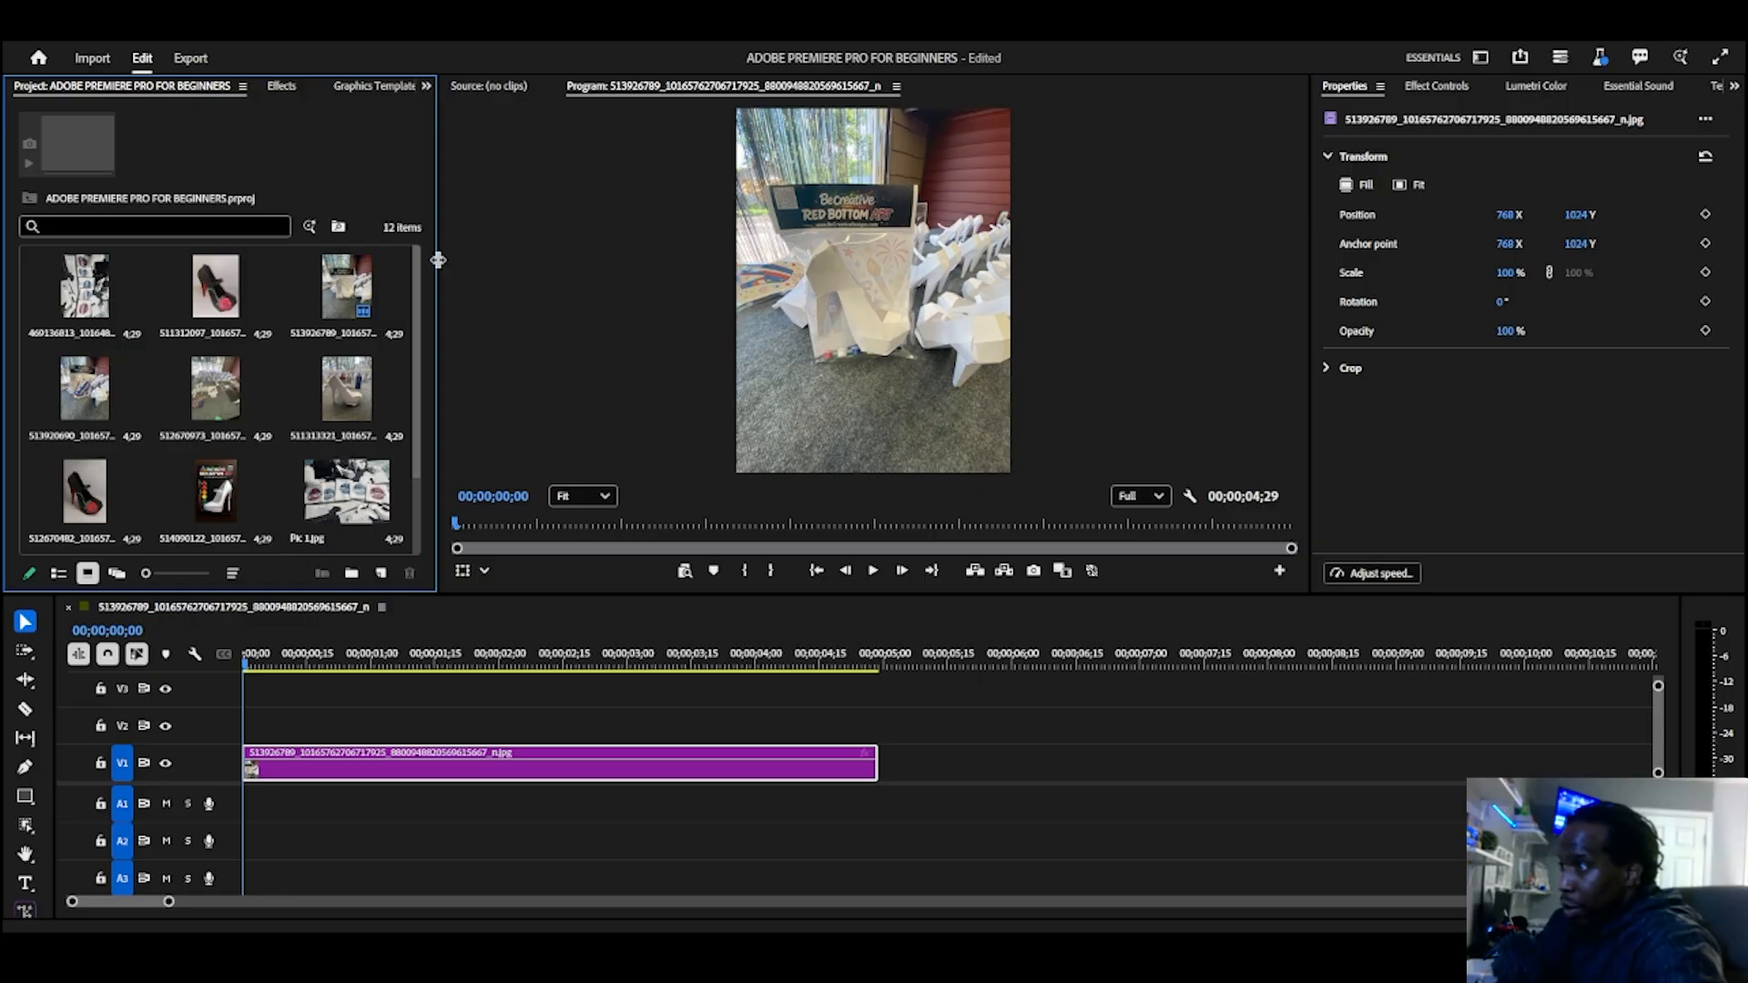
Step: Dock the Effect Controls panel in the Project panel's group and resize the panels so the Program Monitor is wider
{"action": "left_click_drag", "start_coordinate": [436, 263], "coordinate": [956, 234]}
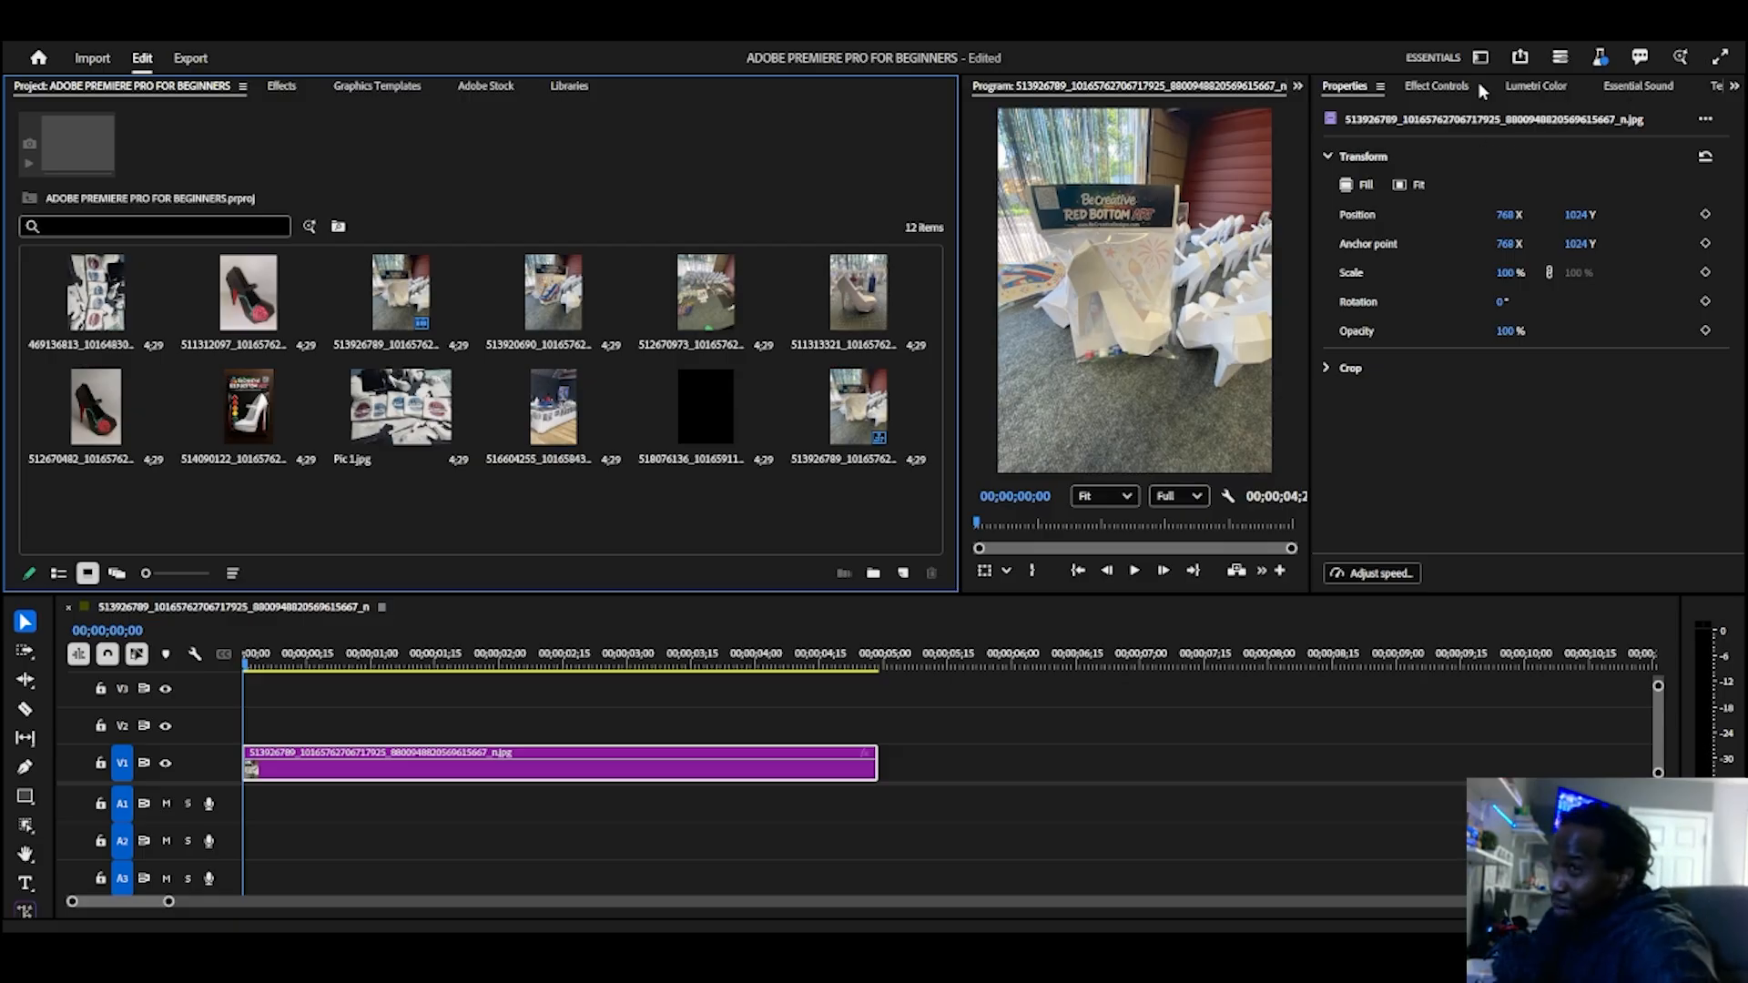
{"action": "left_click_drag", "start_coordinate": [1446, 86], "coordinate": [698, 84]}
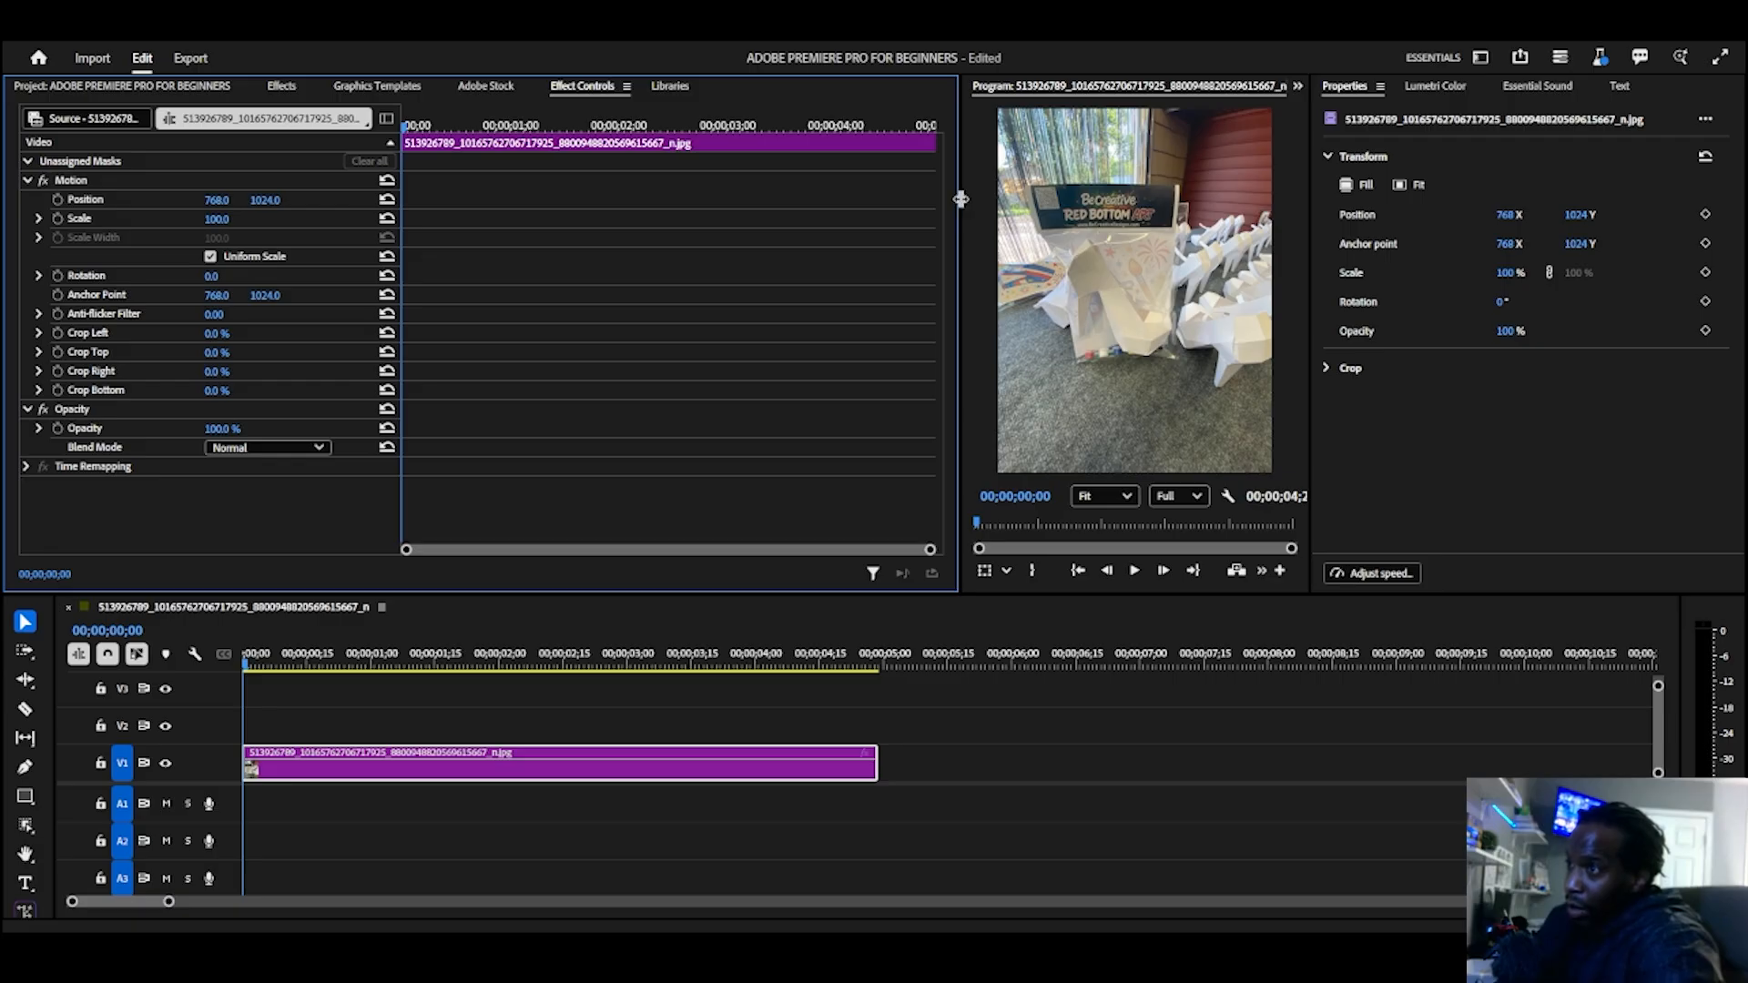
{"action": "left_click_drag", "start_coordinate": [957, 196], "coordinate": [569, 217]}
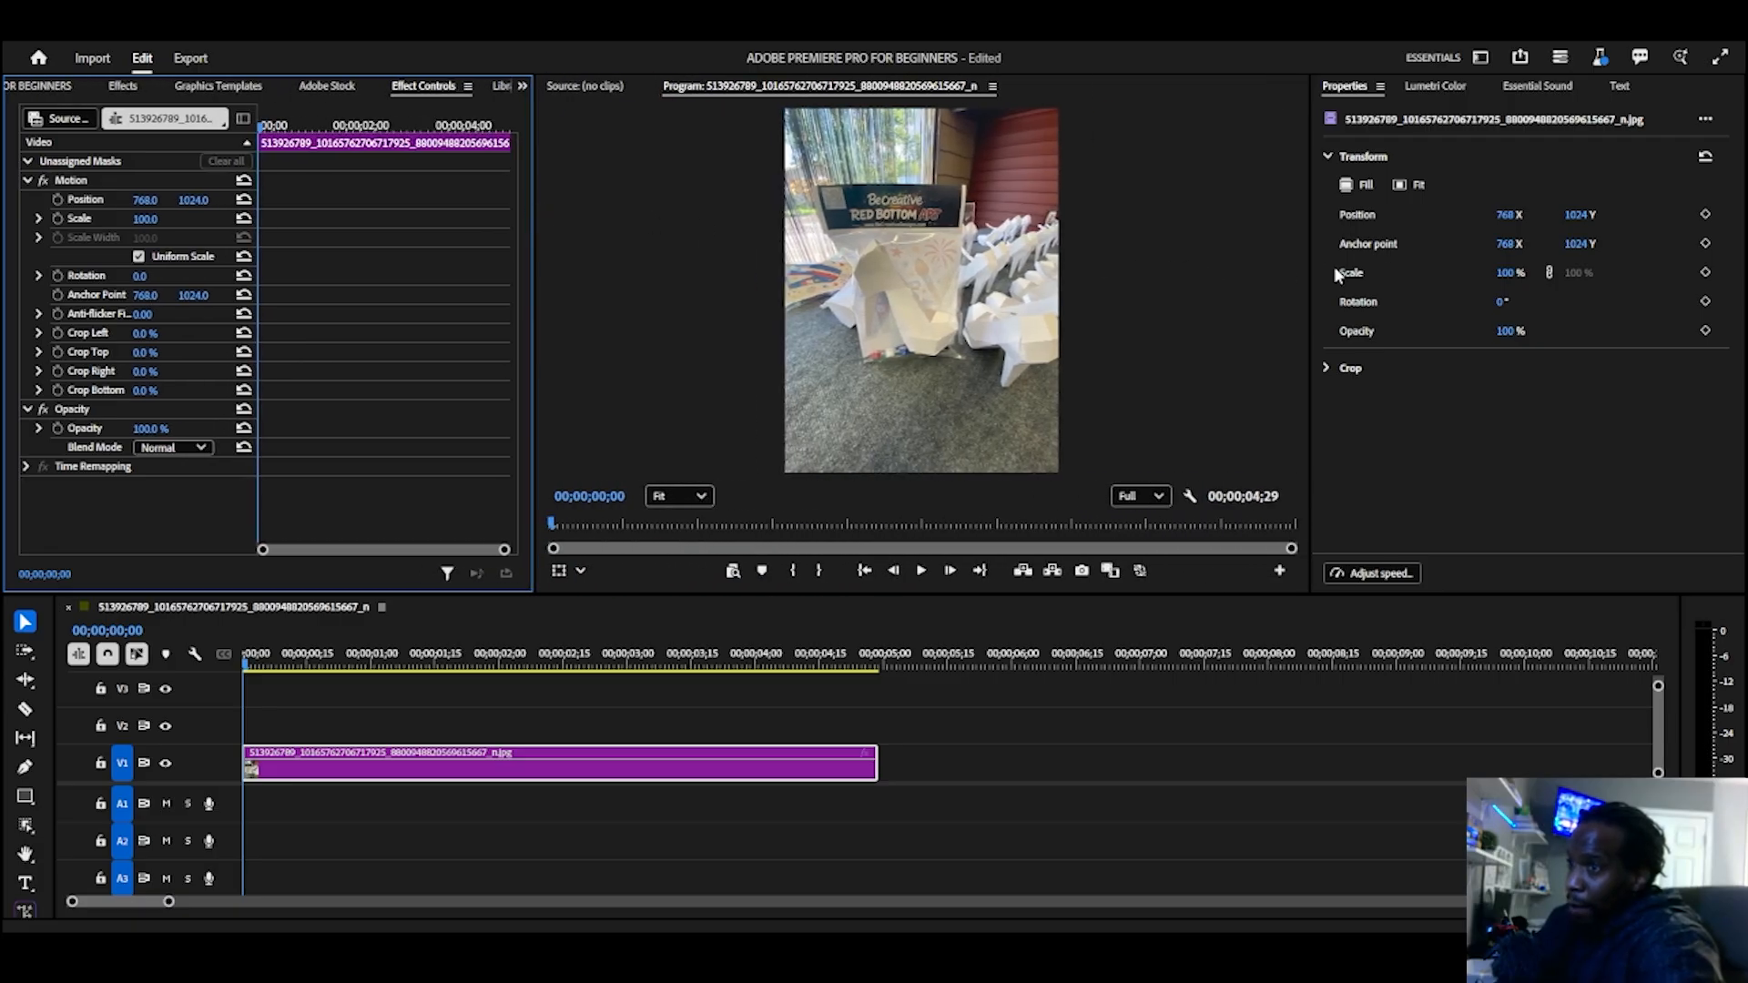
{"action": "left_click_drag", "start_coordinate": [1309, 258], "coordinate": [1434, 264]}
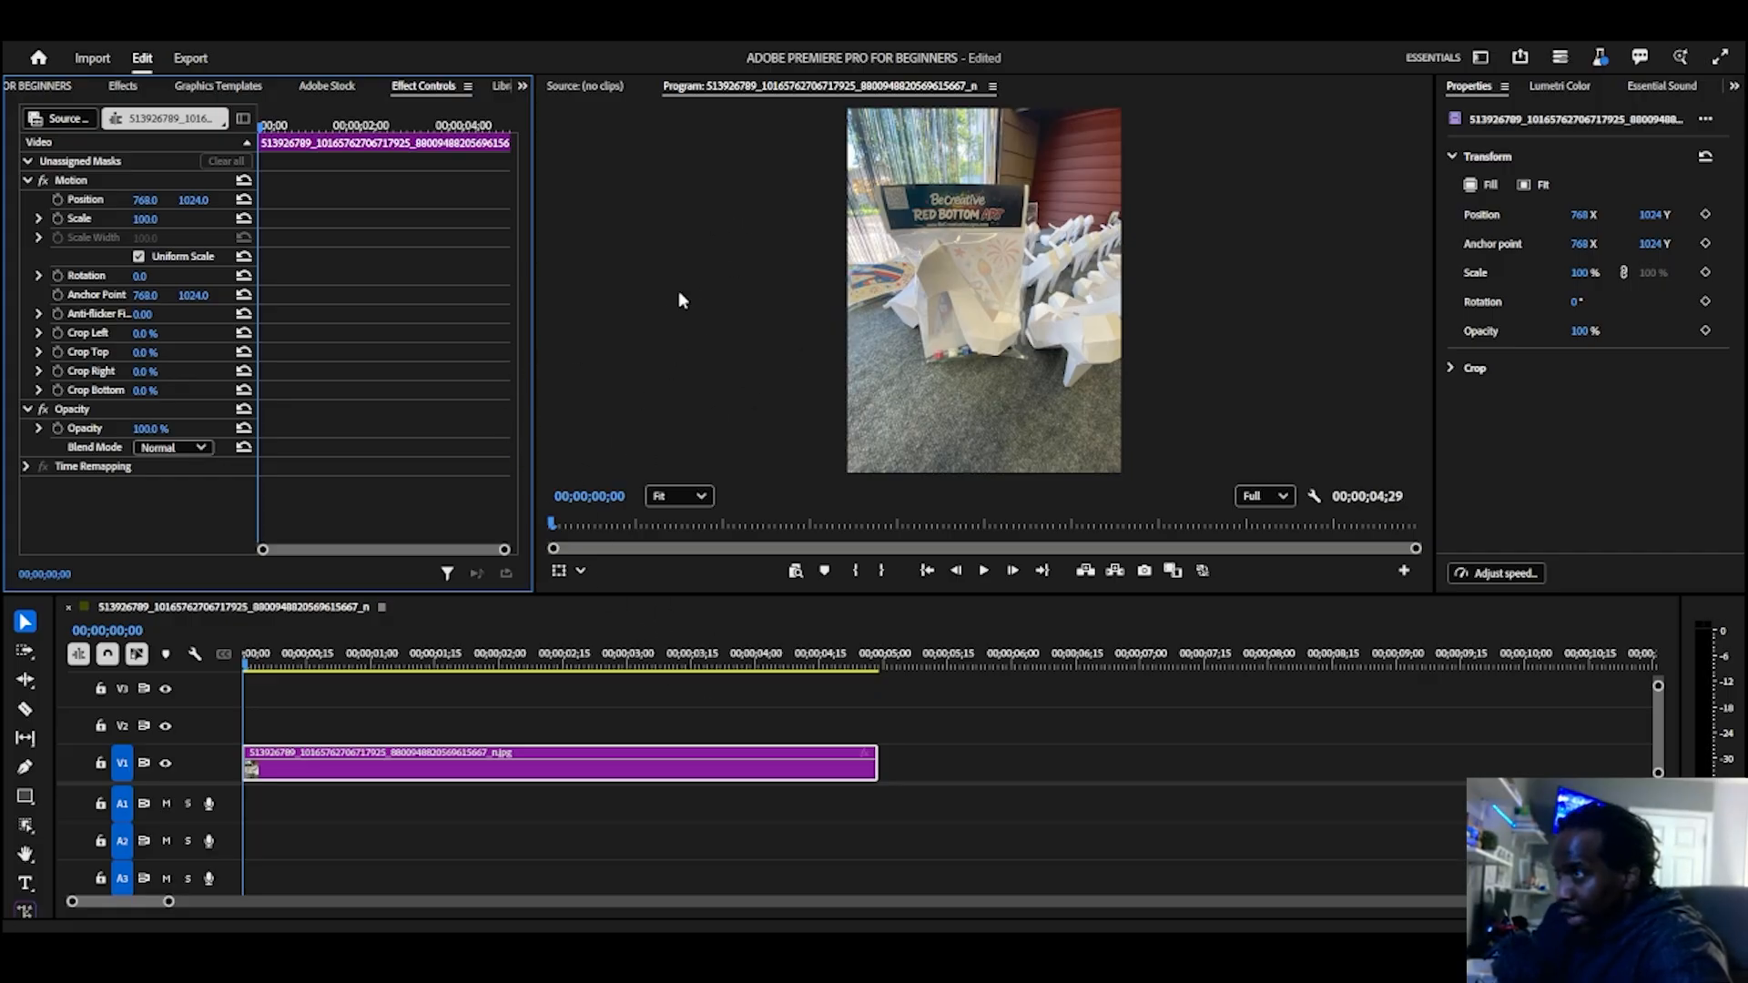
Step: Scrub the playhead through the clip on V1 to 00;00;03;19
{"action": "left_click", "coordinate": [718, 216]}
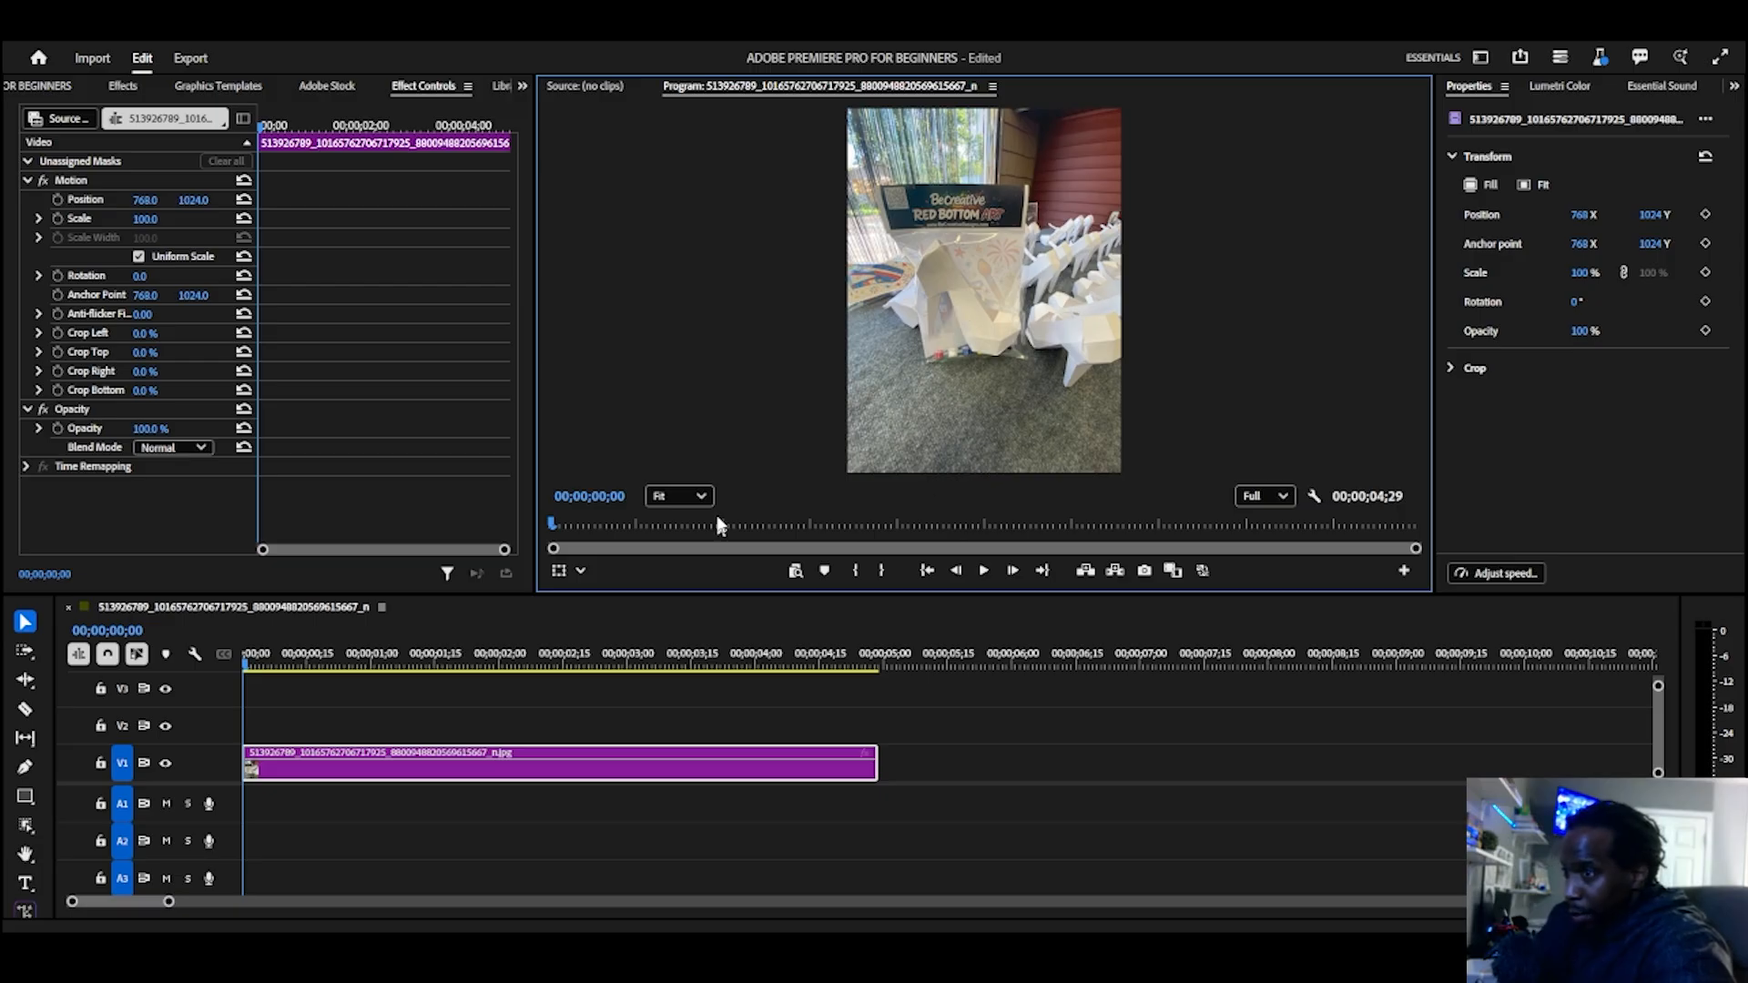
{"action": "left_click", "coordinate": [431, 664]}
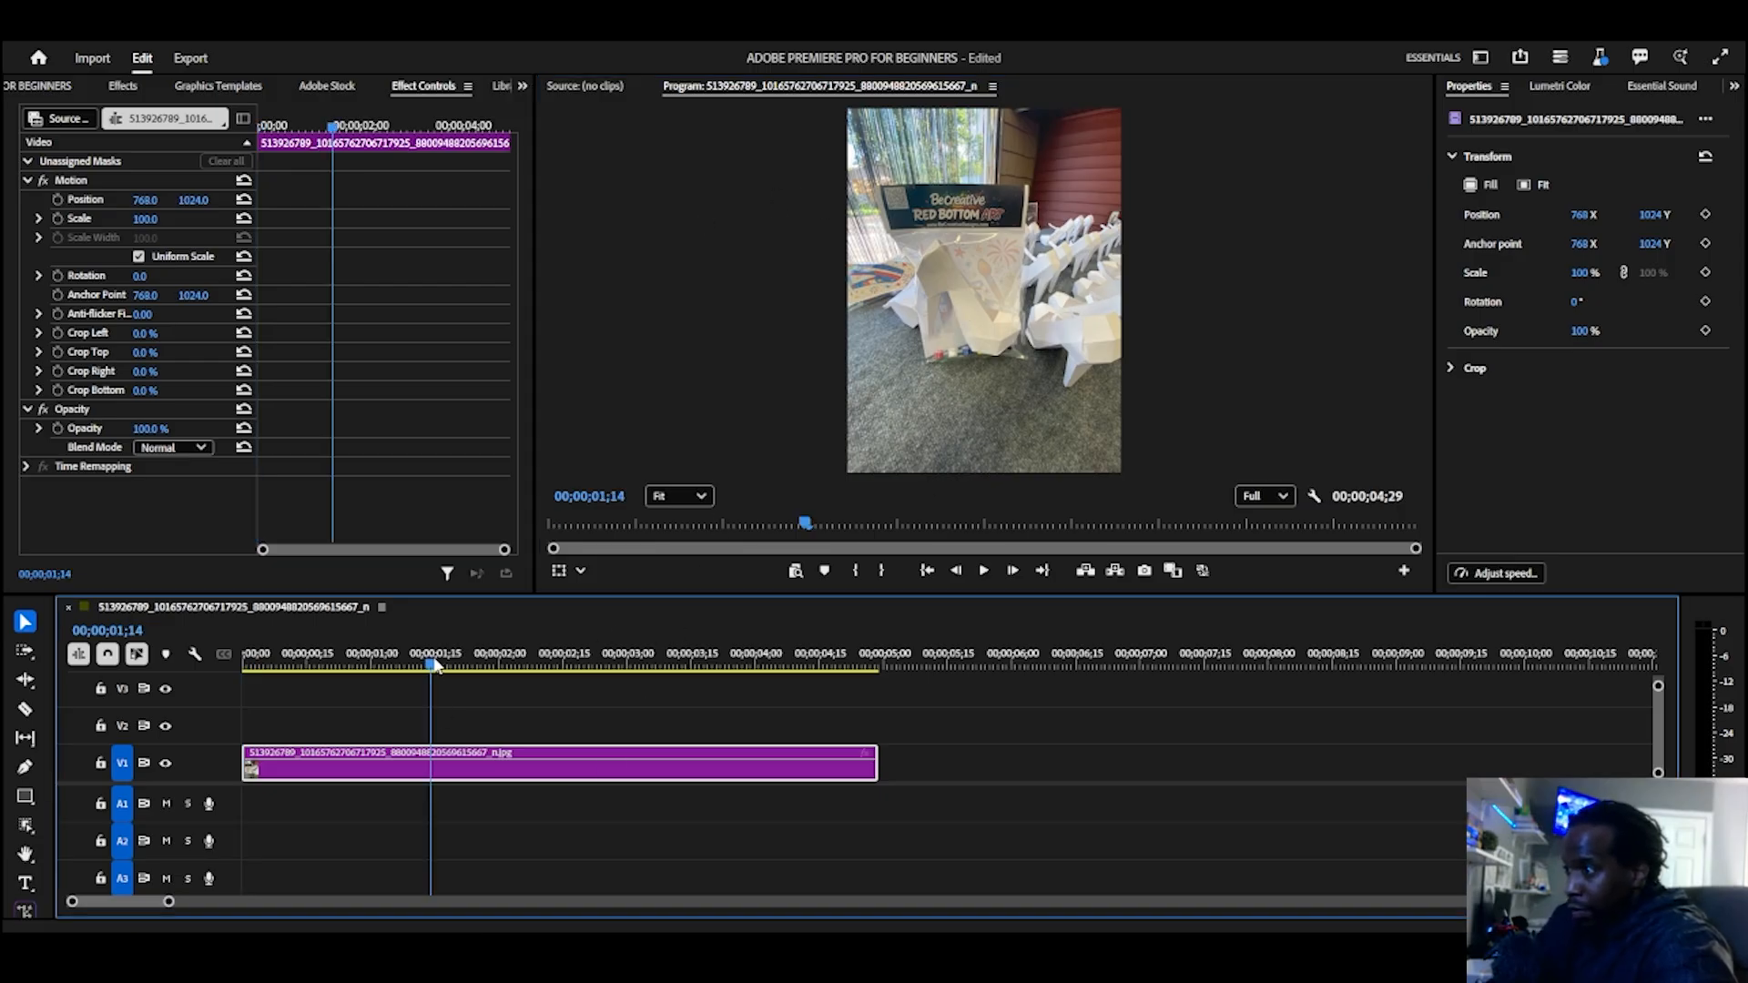
{"action": "left_click_drag", "start_coordinate": [436, 666], "coordinate": [710, 667]}
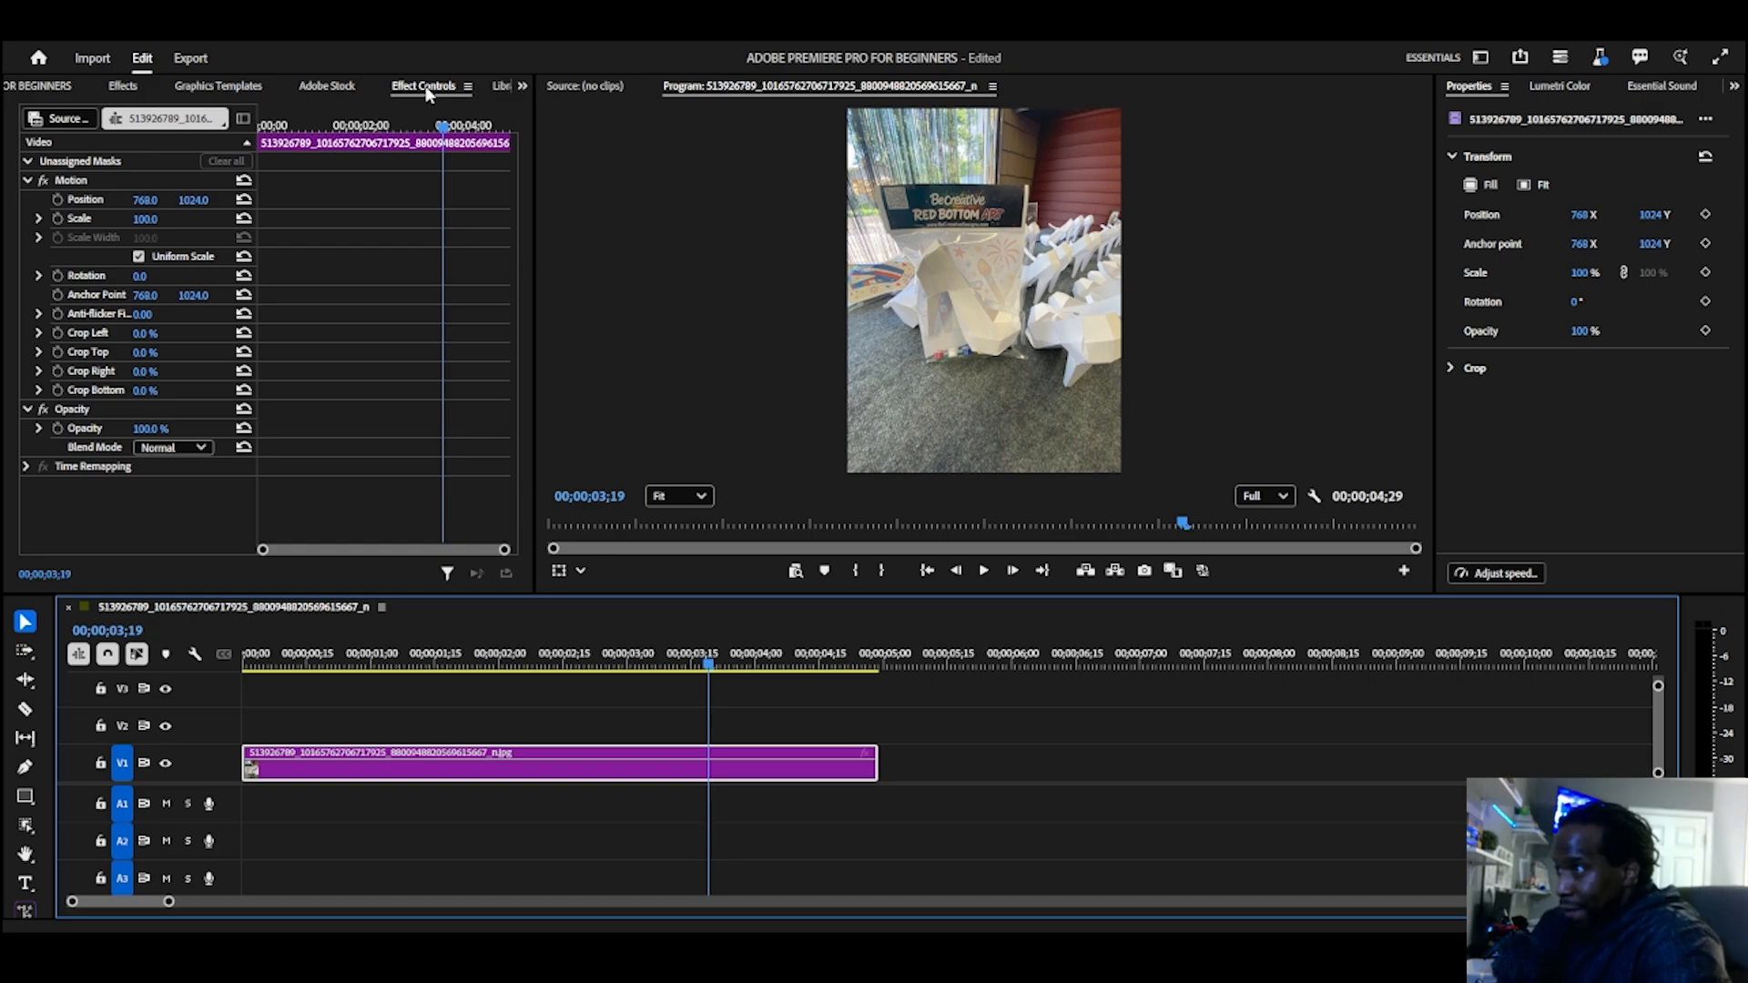
Step: Bring the Project panel's media forward and place the 469136813 image on V1 directly after the first clip
{"action": "left_click", "coordinate": [519, 86]}
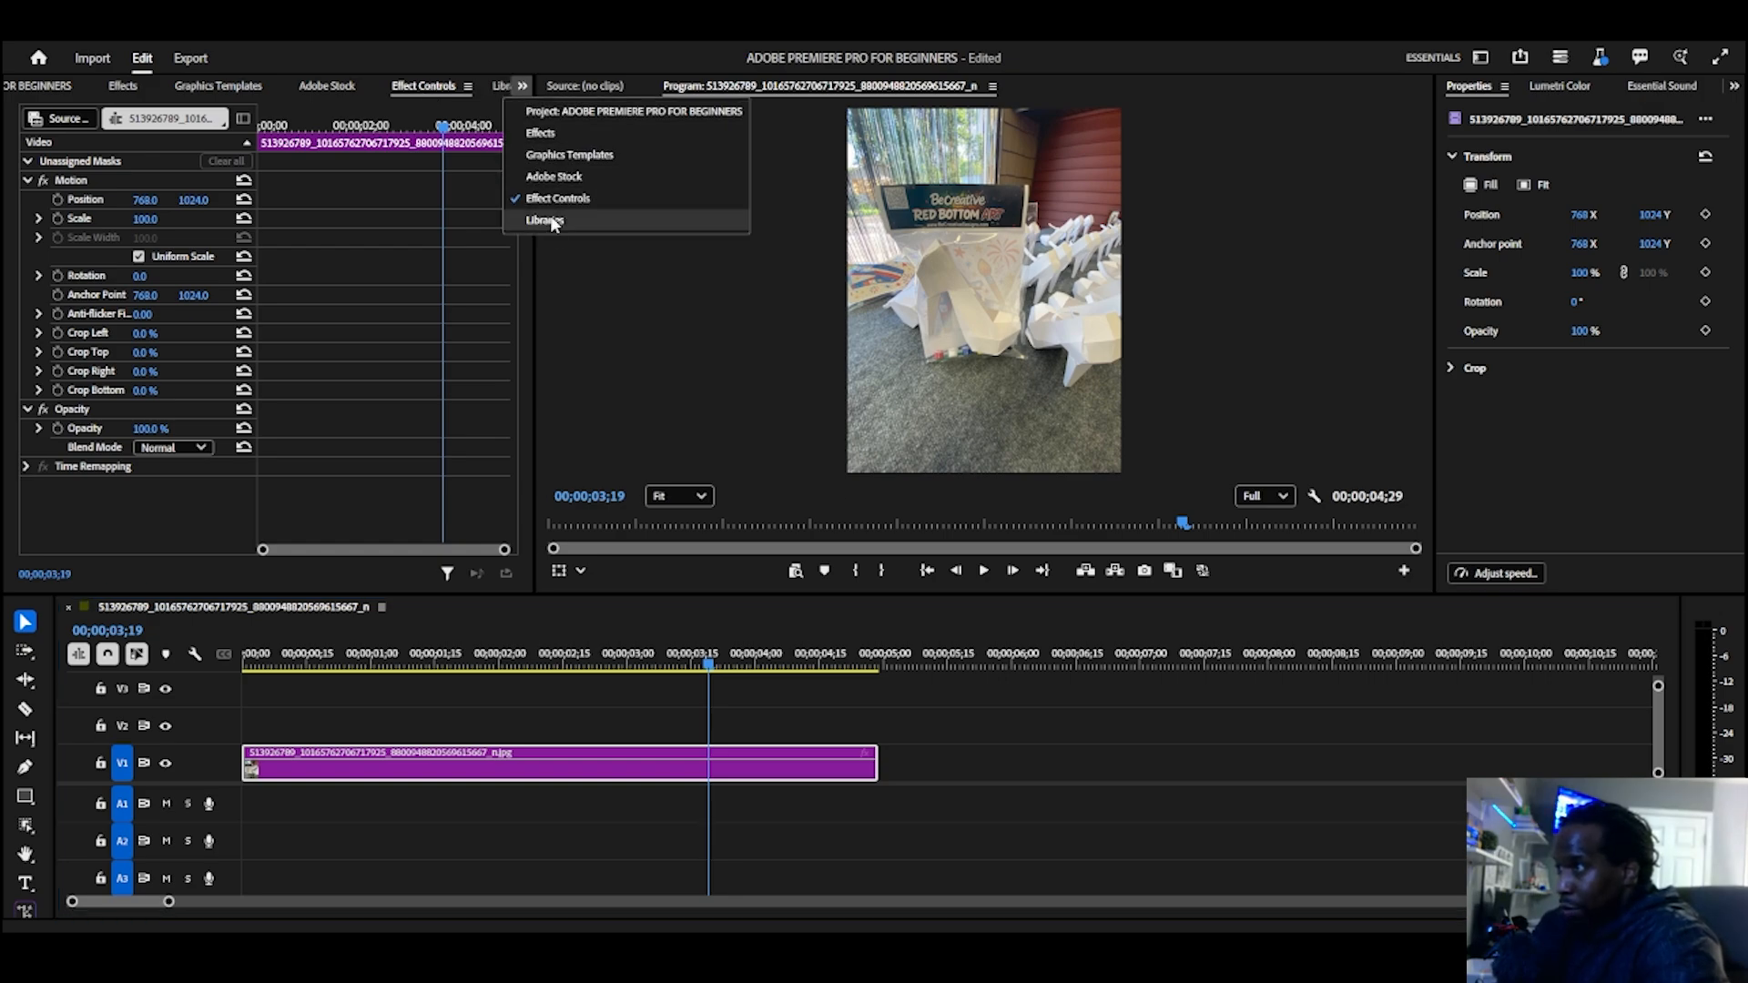
{"action": "left_click", "coordinate": [564, 111]}
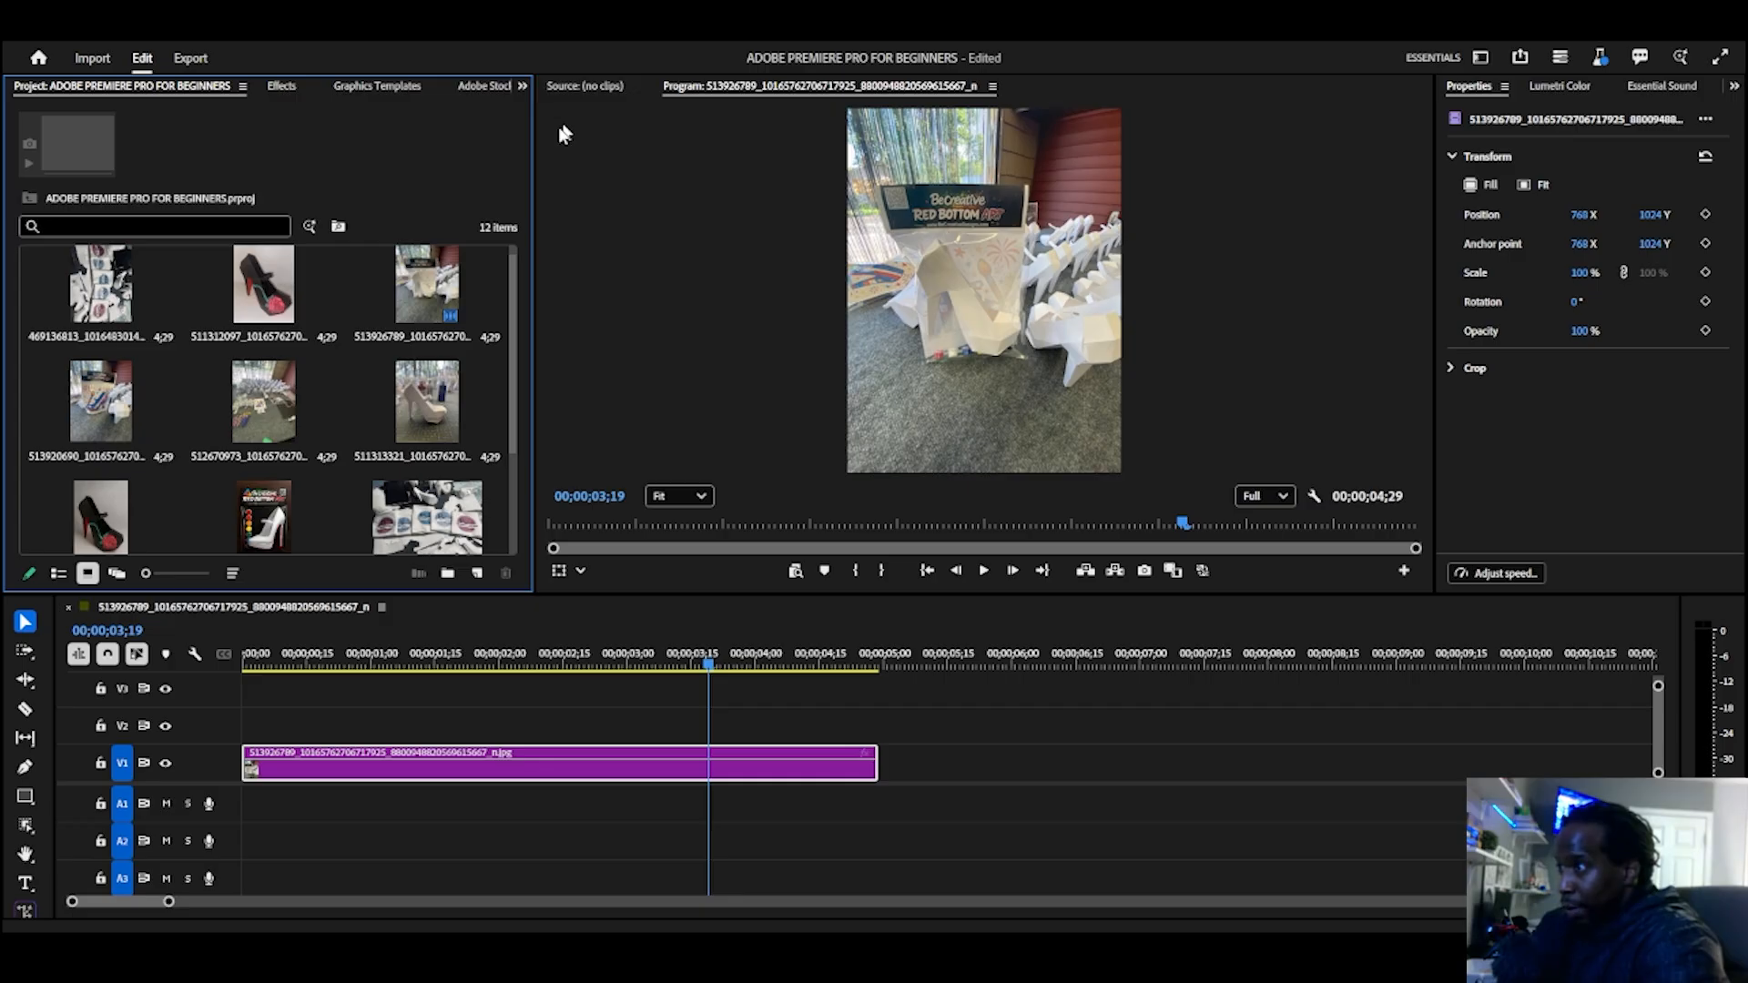
{"action": "scroll", "coordinate": [270, 350], "scroll_direction": "down", "scroll_amount": 1}
{"action": "scroll", "coordinate": [271, 350], "scroll_direction": "up", "scroll_amount": 2}
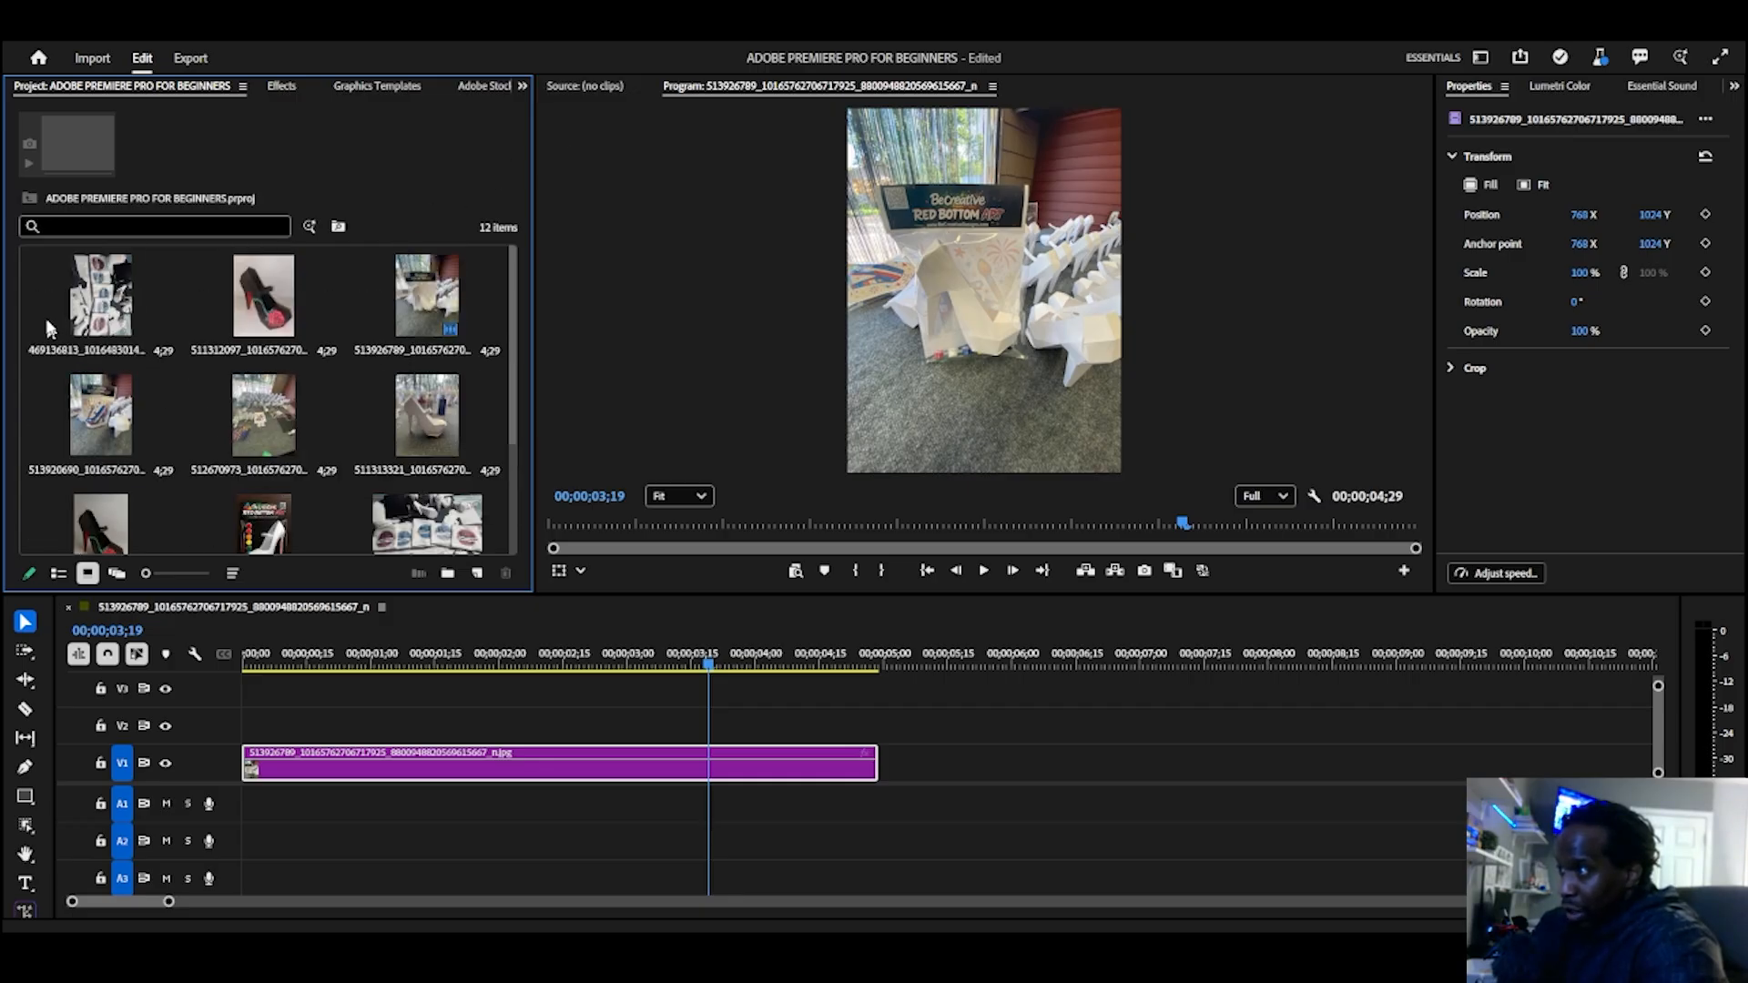
{"action": "left_click_drag", "start_coordinate": [95, 306], "coordinate": [885, 769]}
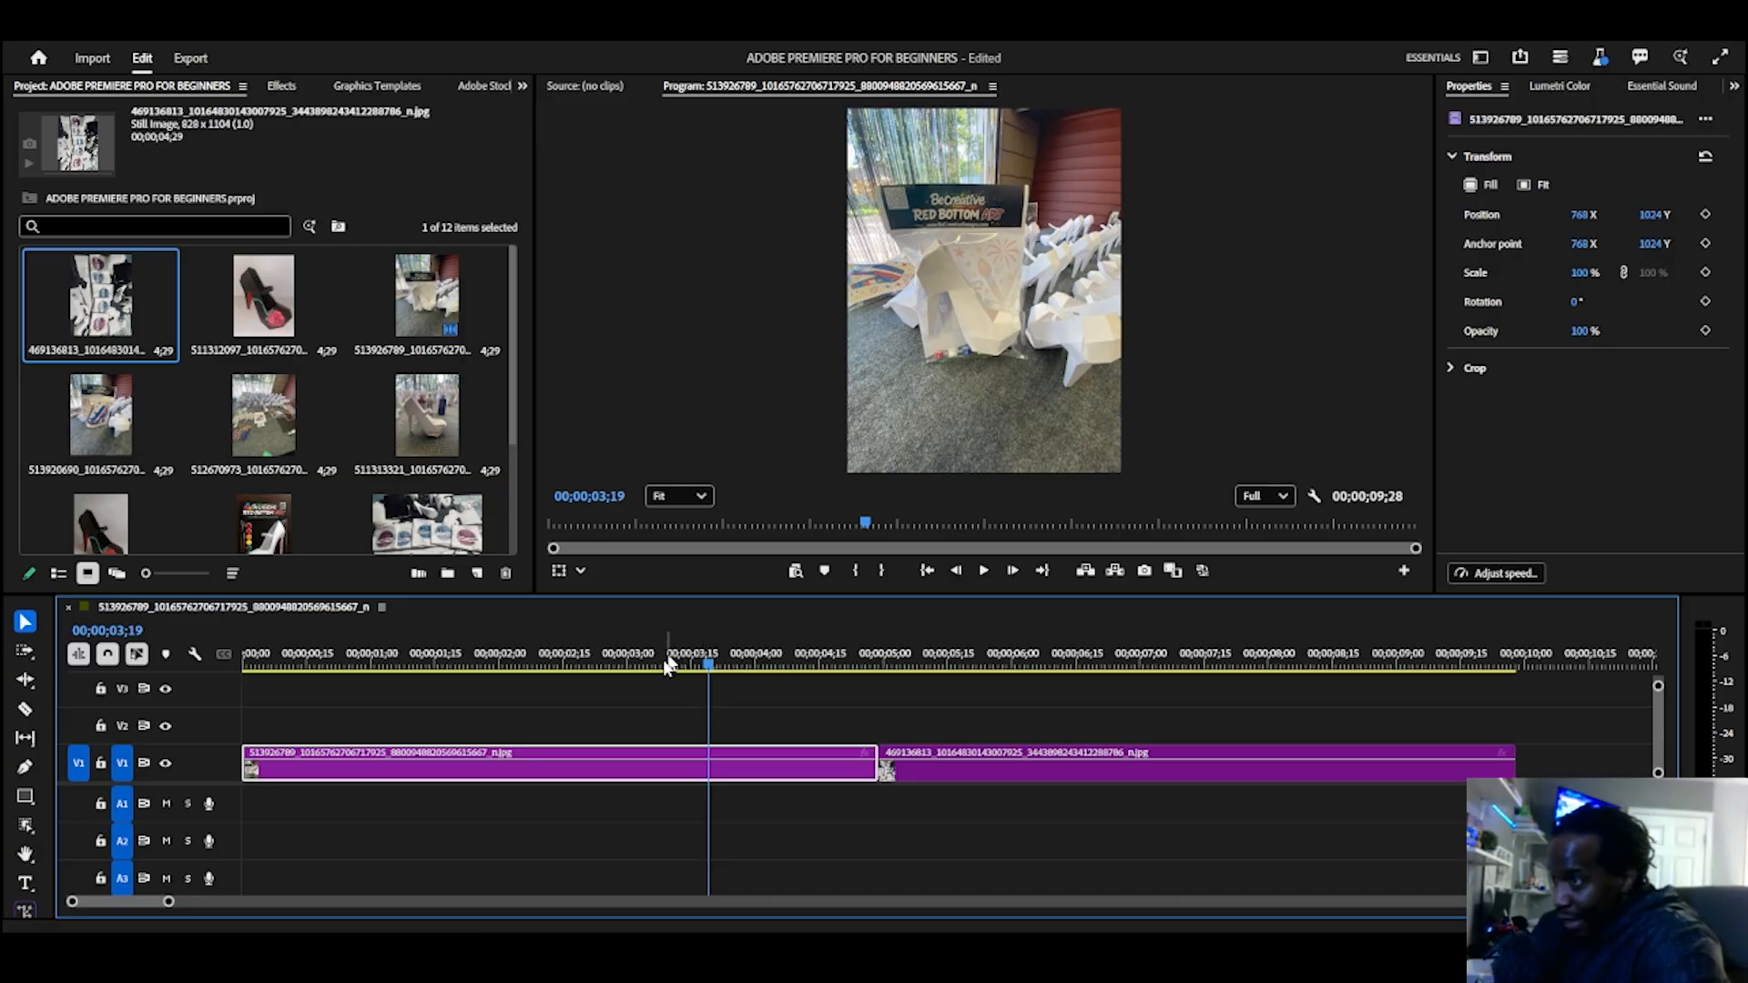
Step: Examine the two timeline clips at different zoom levels and preview the second clip at 00;00;05;24
{"action": "scroll", "coordinate": [637, 698], "scroll_direction": "down", "scroll_amount": 3}
{"action": "scroll", "coordinate": [637, 702], "scroll_direction": "up", "scroll_amount": 1}
{"action": "scroll", "coordinate": [637, 702], "scroll_direction": "down", "scroll_amount": 2}
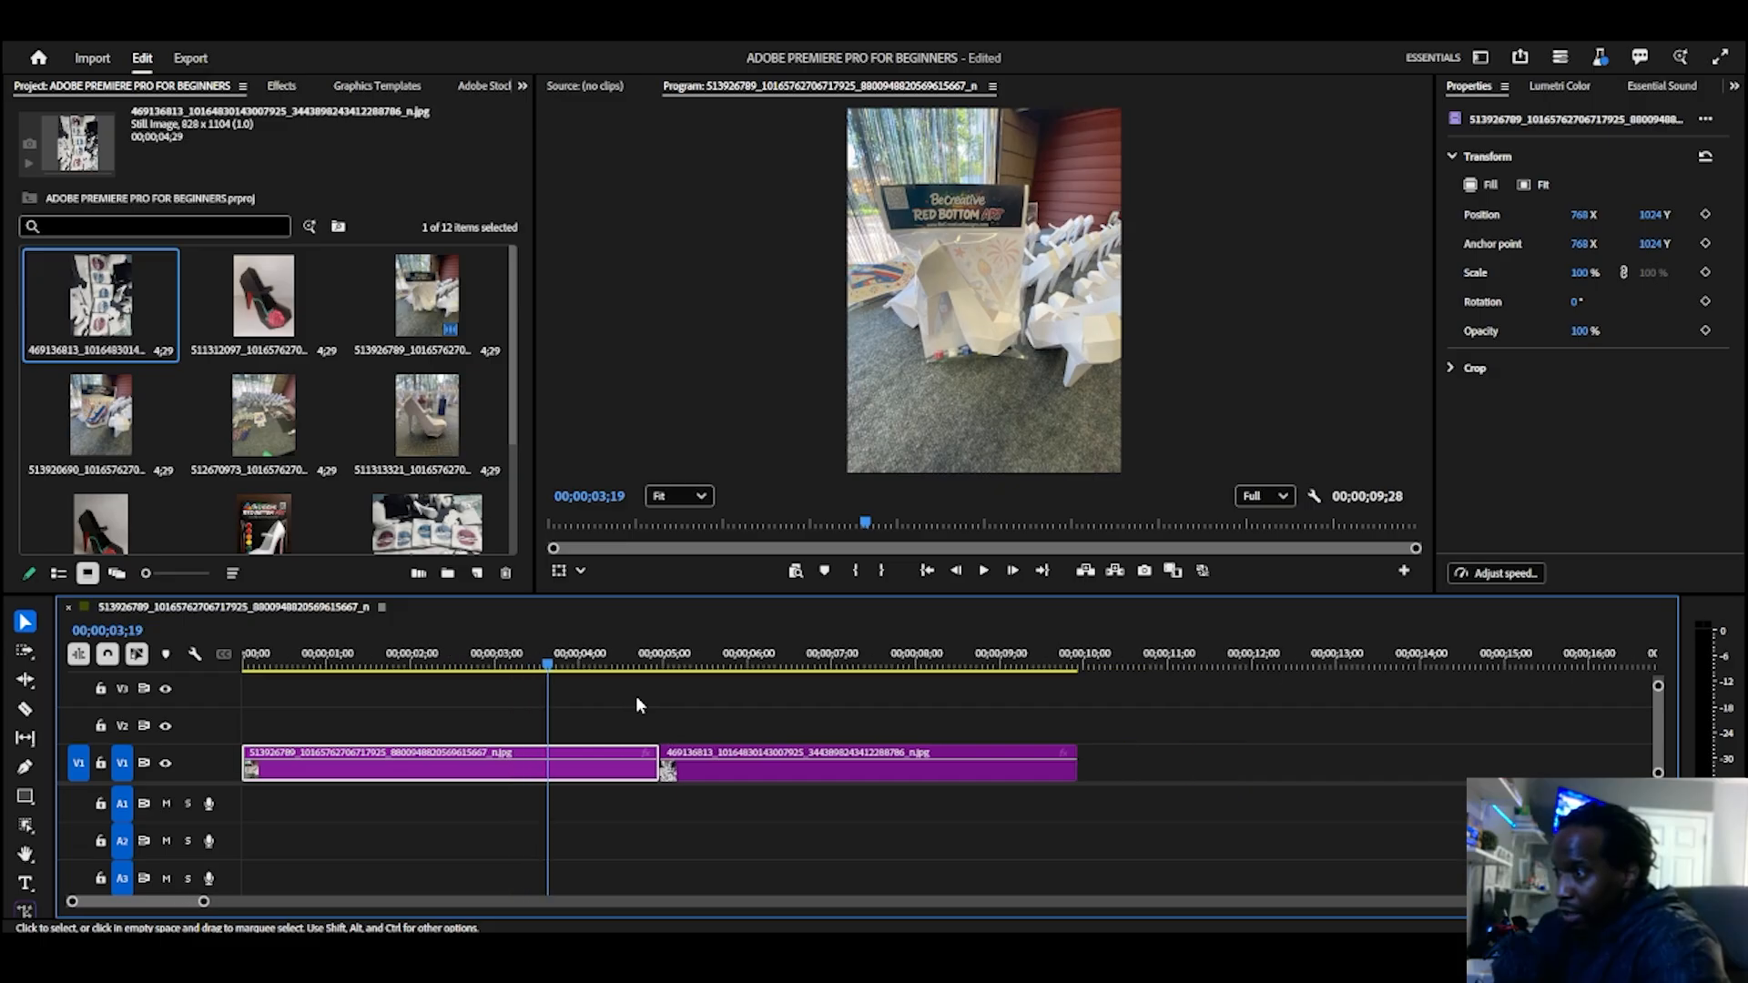
{"action": "scroll", "coordinate": [638, 702], "scroll_direction": "up", "scroll_amount": 1}
{"action": "scroll", "coordinate": [637, 703], "scroll_direction": "down", "scroll_amount": 1}
{"action": "scroll", "coordinate": [637, 703], "scroll_direction": "down", "scroll_amount": 4}
{"action": "scroll", "coordinate": [637, 703], "scroll_direction": "up", "scroll_amount": 2}
{"action": "scroll", "coordinate": [637, 703], "scroll_direction": "down", "scroll_amount": 2}
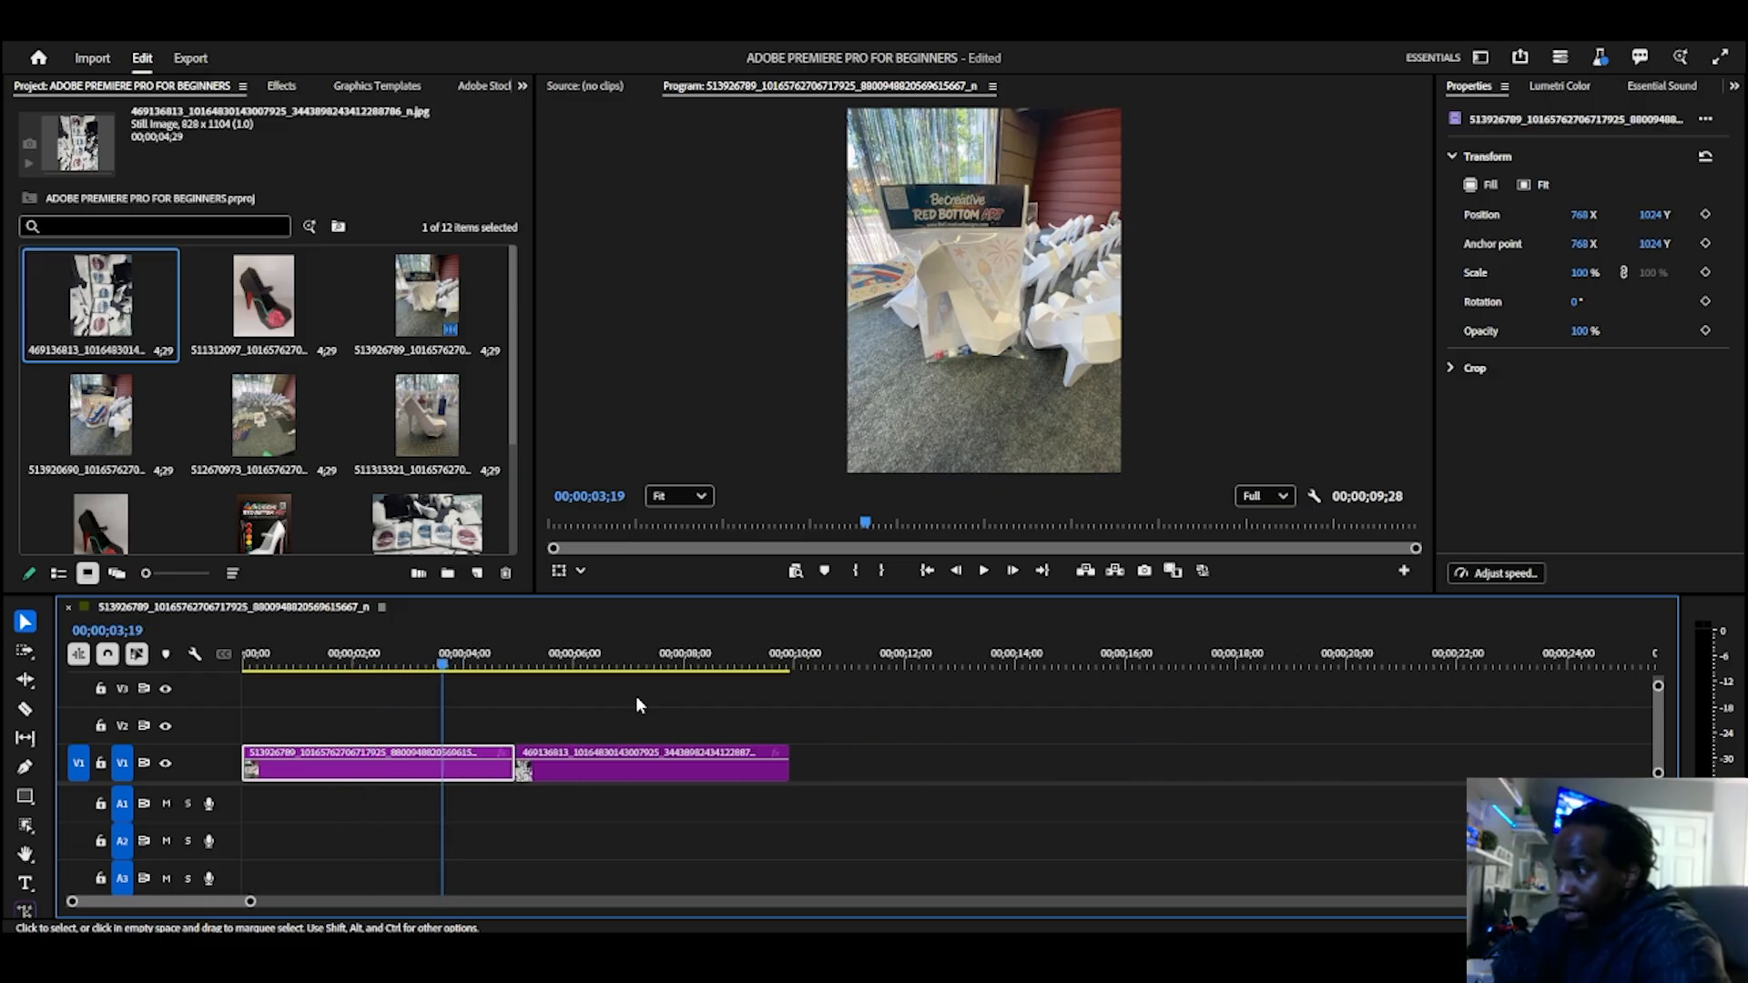
{"action": "scroll", "coordinate": [638, 703], "scroll_direction": "up", "scroll_amount": 2}
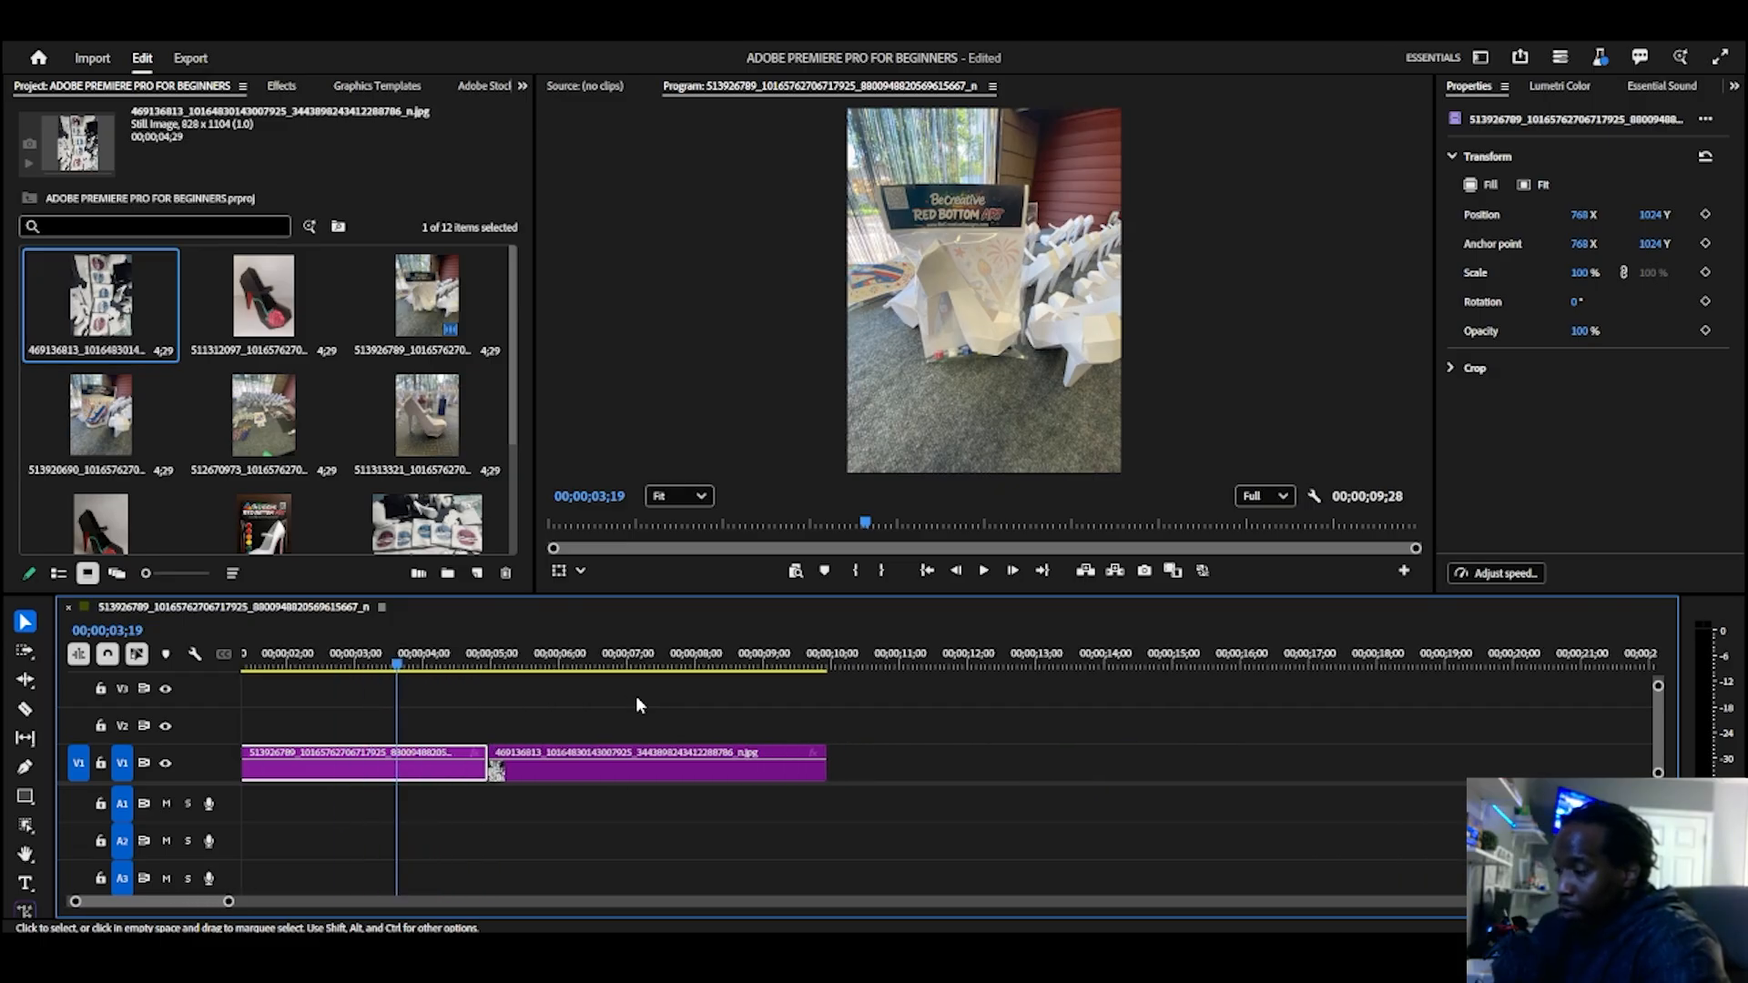
{"action": "scroll", "coordinate": [635, 700], "scroll_direction": "down", "scroll_amount": 2}
{"action": "scroll", "coordinate": [635, 699], "scroll_direction": "down", "scroll_amount": 1}
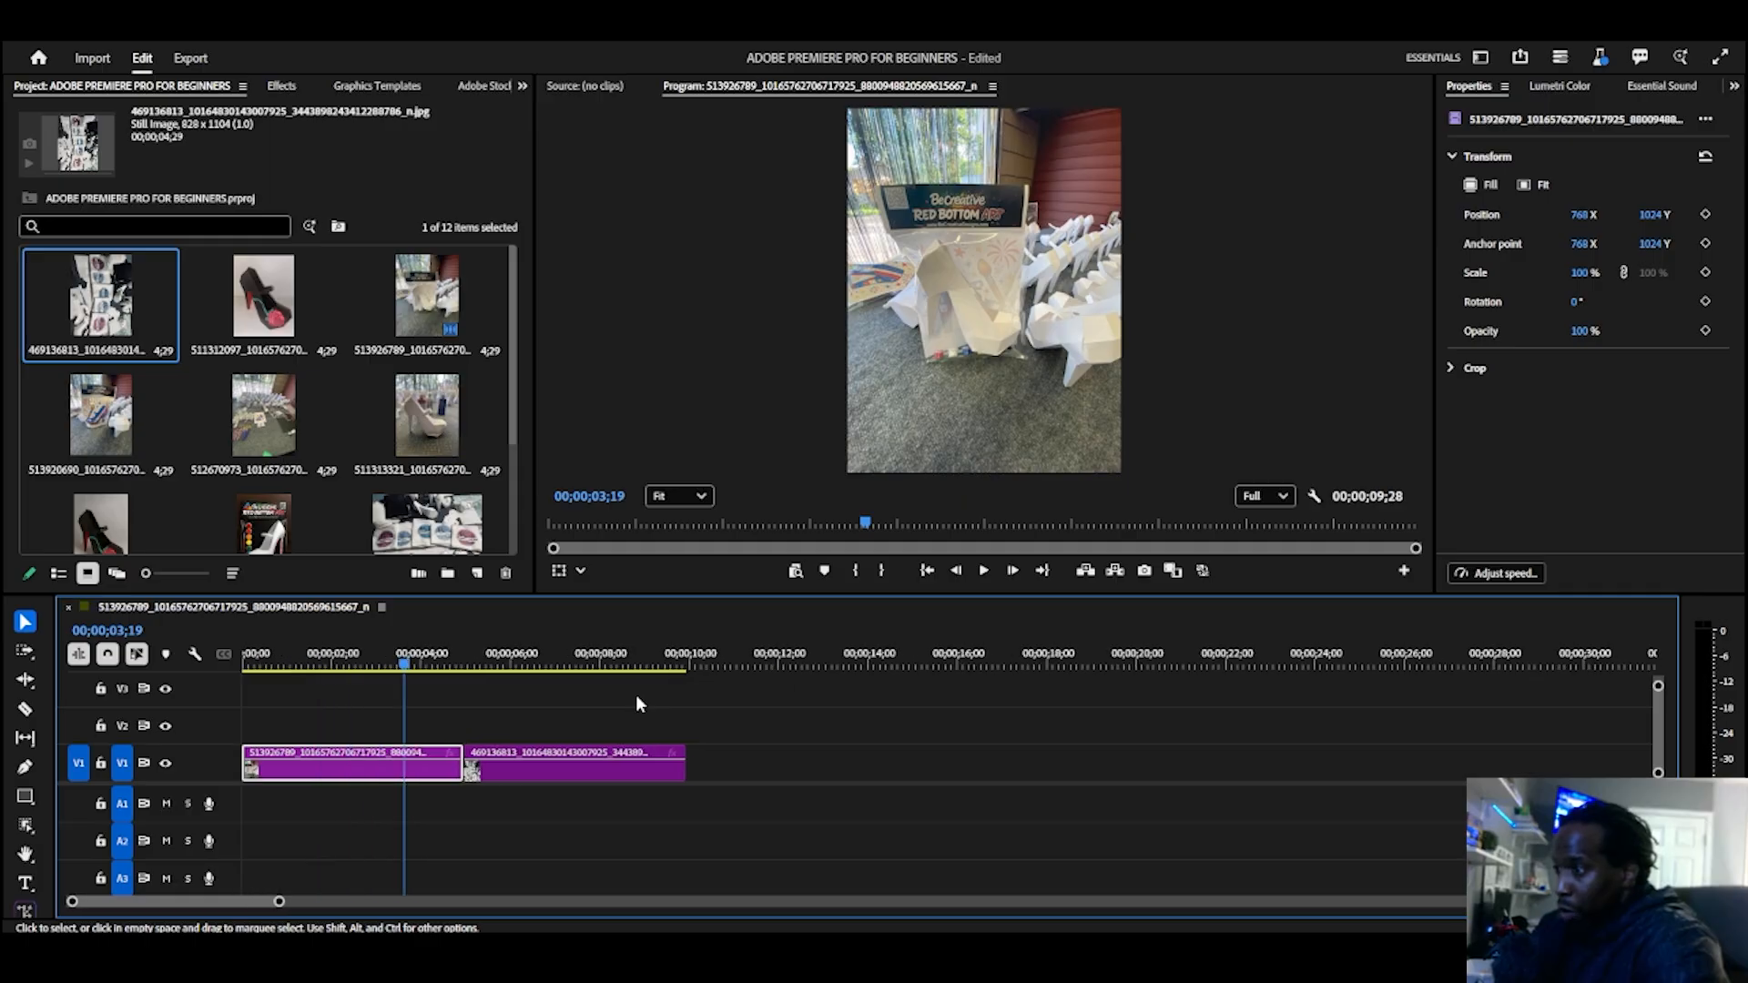
{"action": "scroll", "coordinate": [636, 699], "scroll_direction": "up", "scroll_amount": 1}
{"action": "scroll", "coordinate": [635, 702], "scroll_direction": "up", "scroll_amount": 1}
{"action": "scroll", "coordinate": [636, 703], "scroll_direction": "down", "scroll_amount": 2}
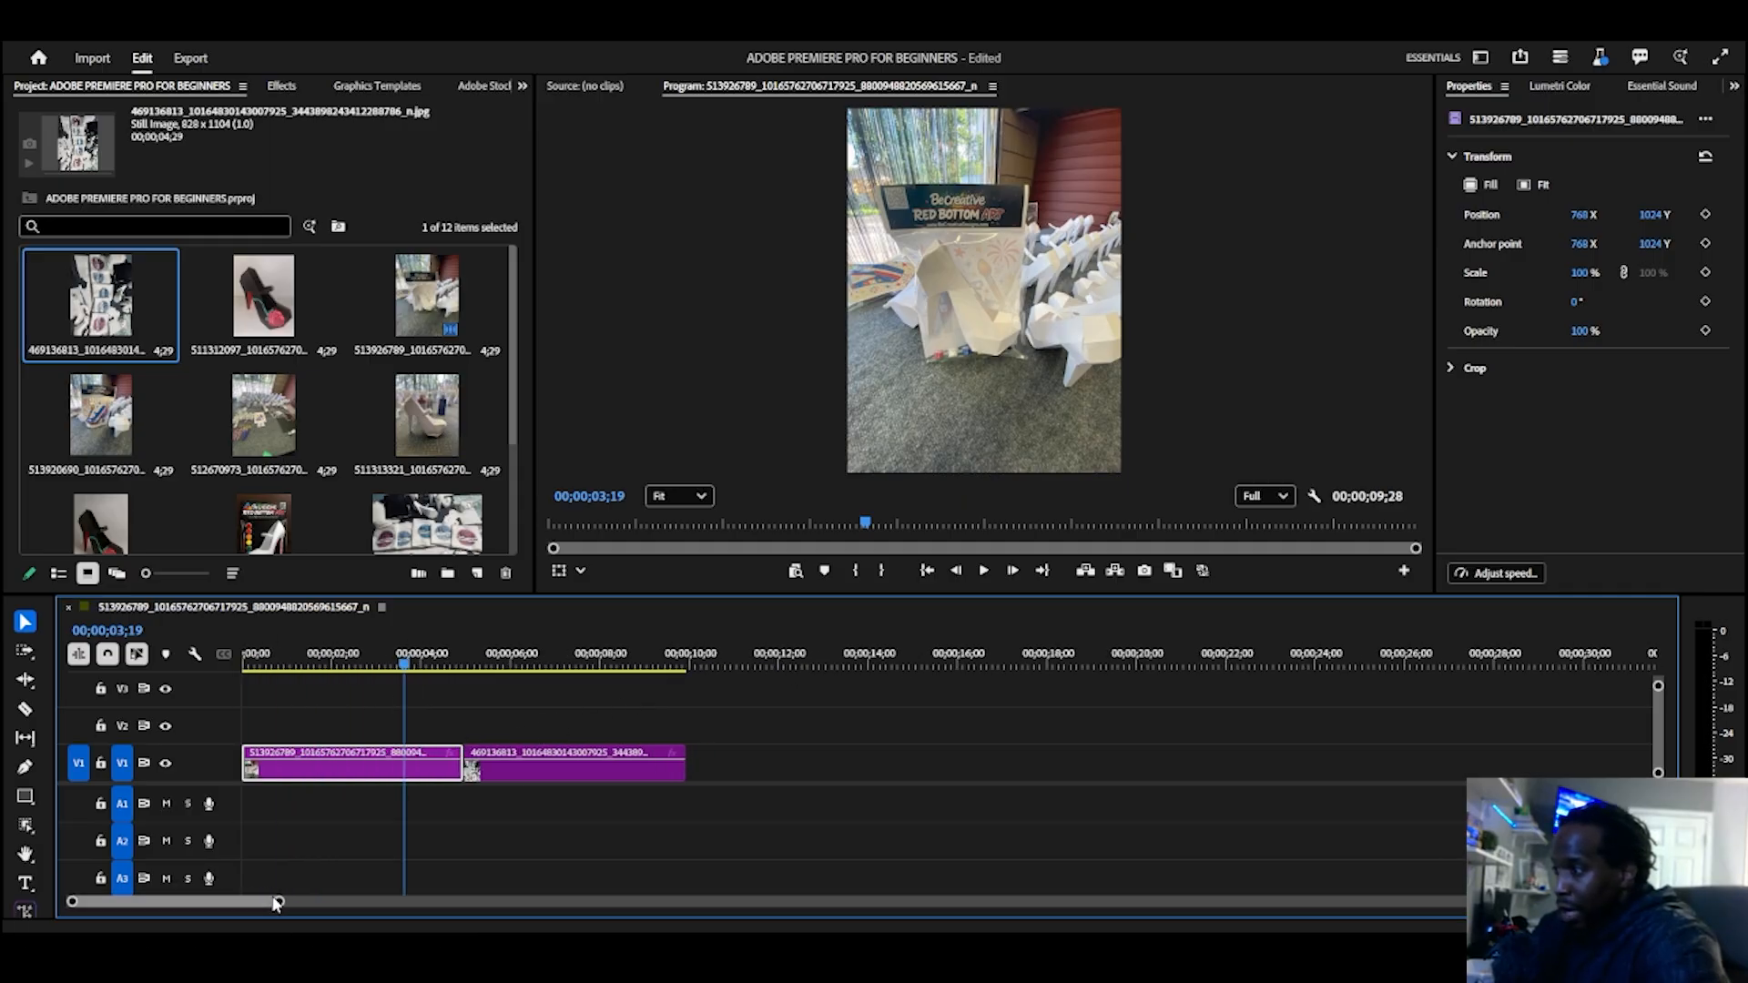
{"action": "mouse_move", "coordinate": [276, 902]}
{"action": "left_mouse_down"}
{"action": "mouse_move", "coordinate": [362, 897]}
{"action": "mouse_move", "coordinate": [270, 901]}
{"action": "left_mouse_up"}
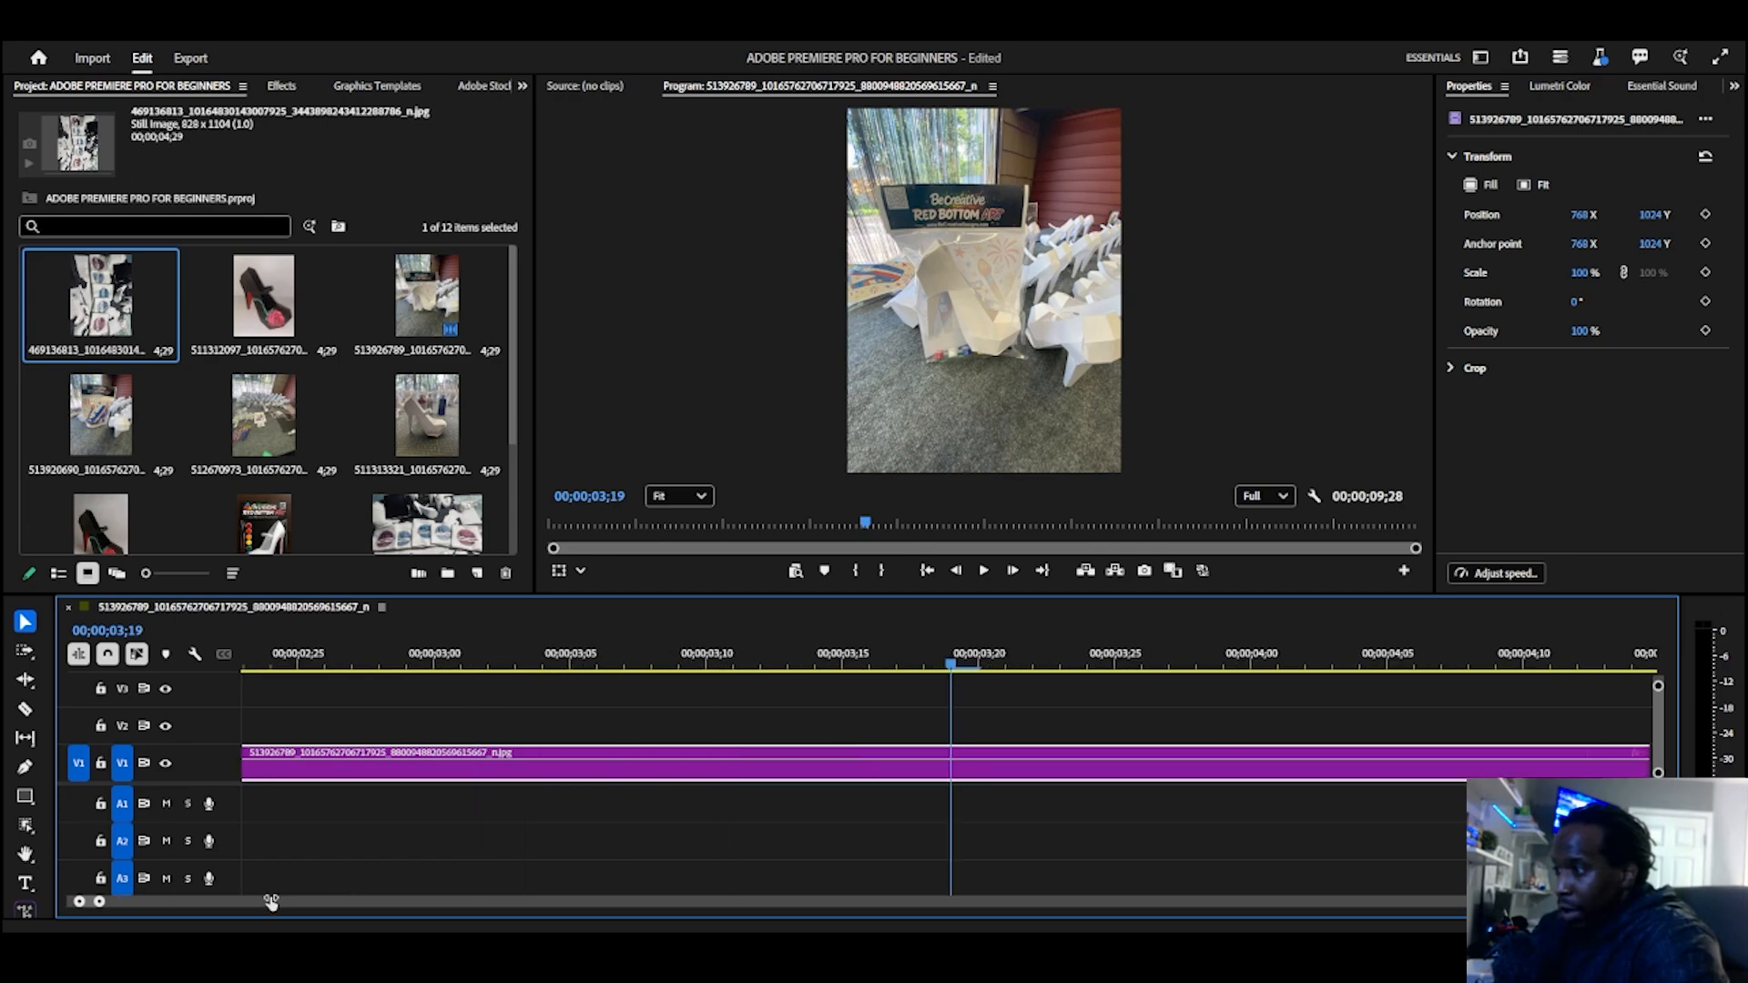
{"action": "scroll", "coordinate": [498, 758], "scroll_direction": "down", "scroll_amount": 4}
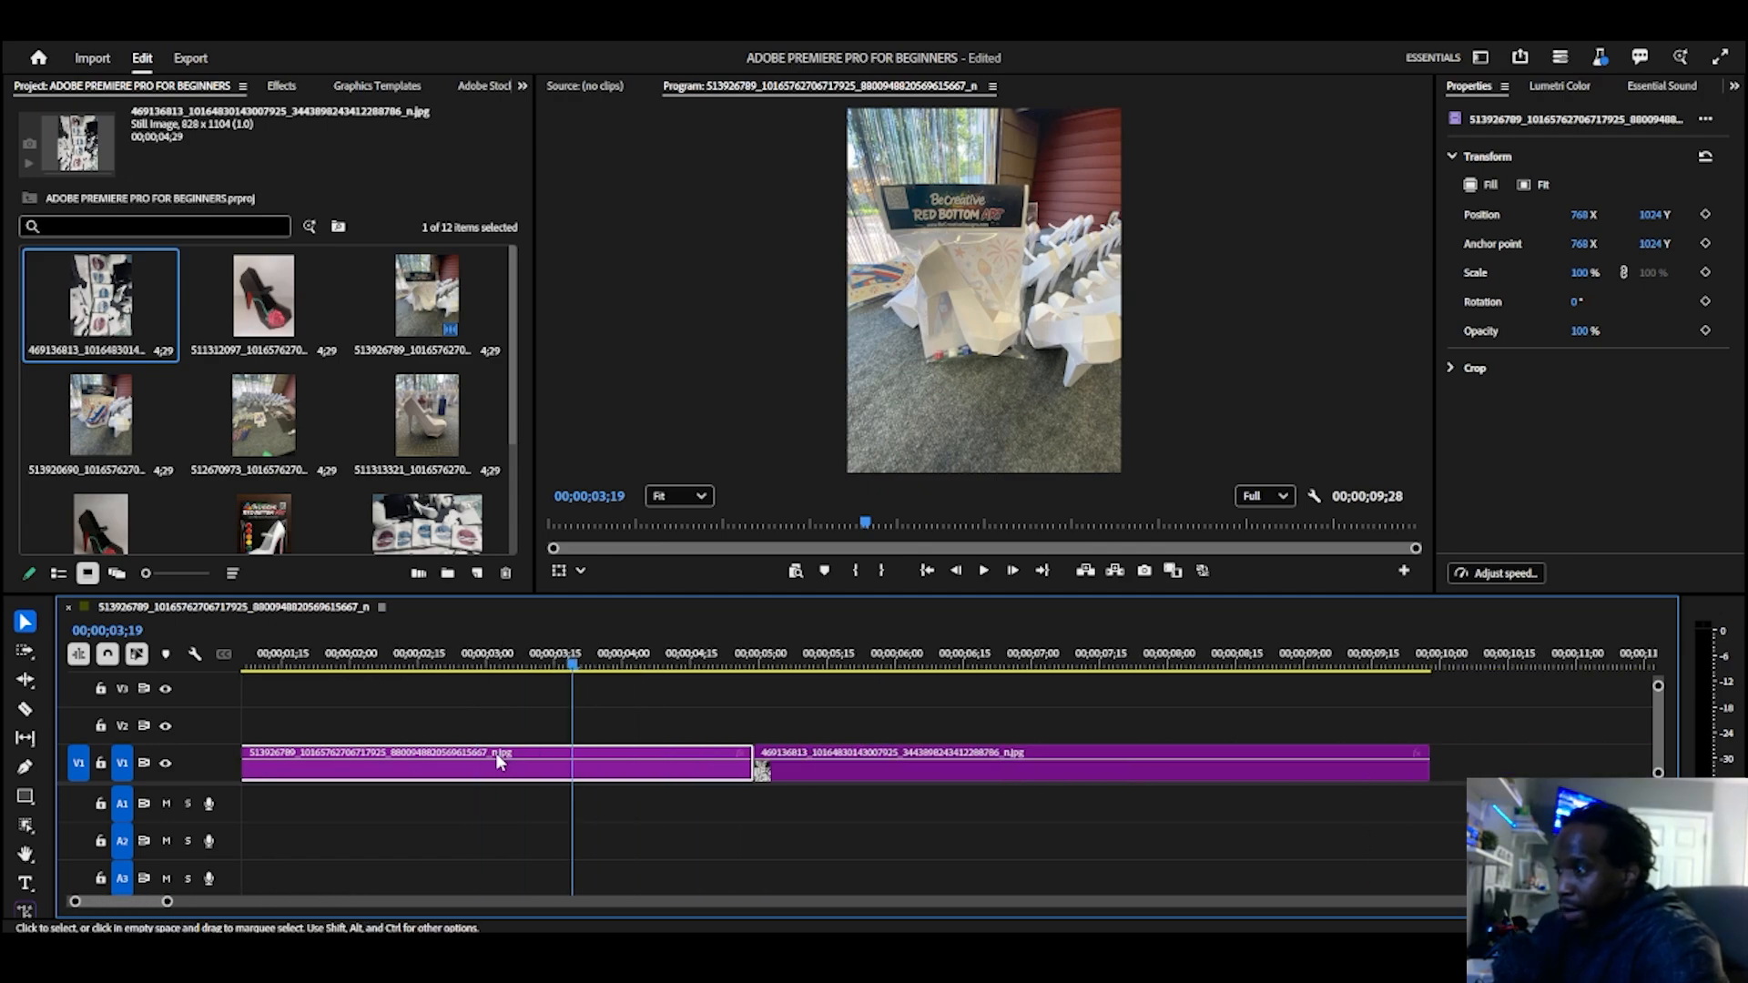
{"action": "scroll", "coordinate": [497, 761], "scroll_direction": "down", "scroll_amount": 3}
{"action": "left_click", "coordinate": [445, 666]}
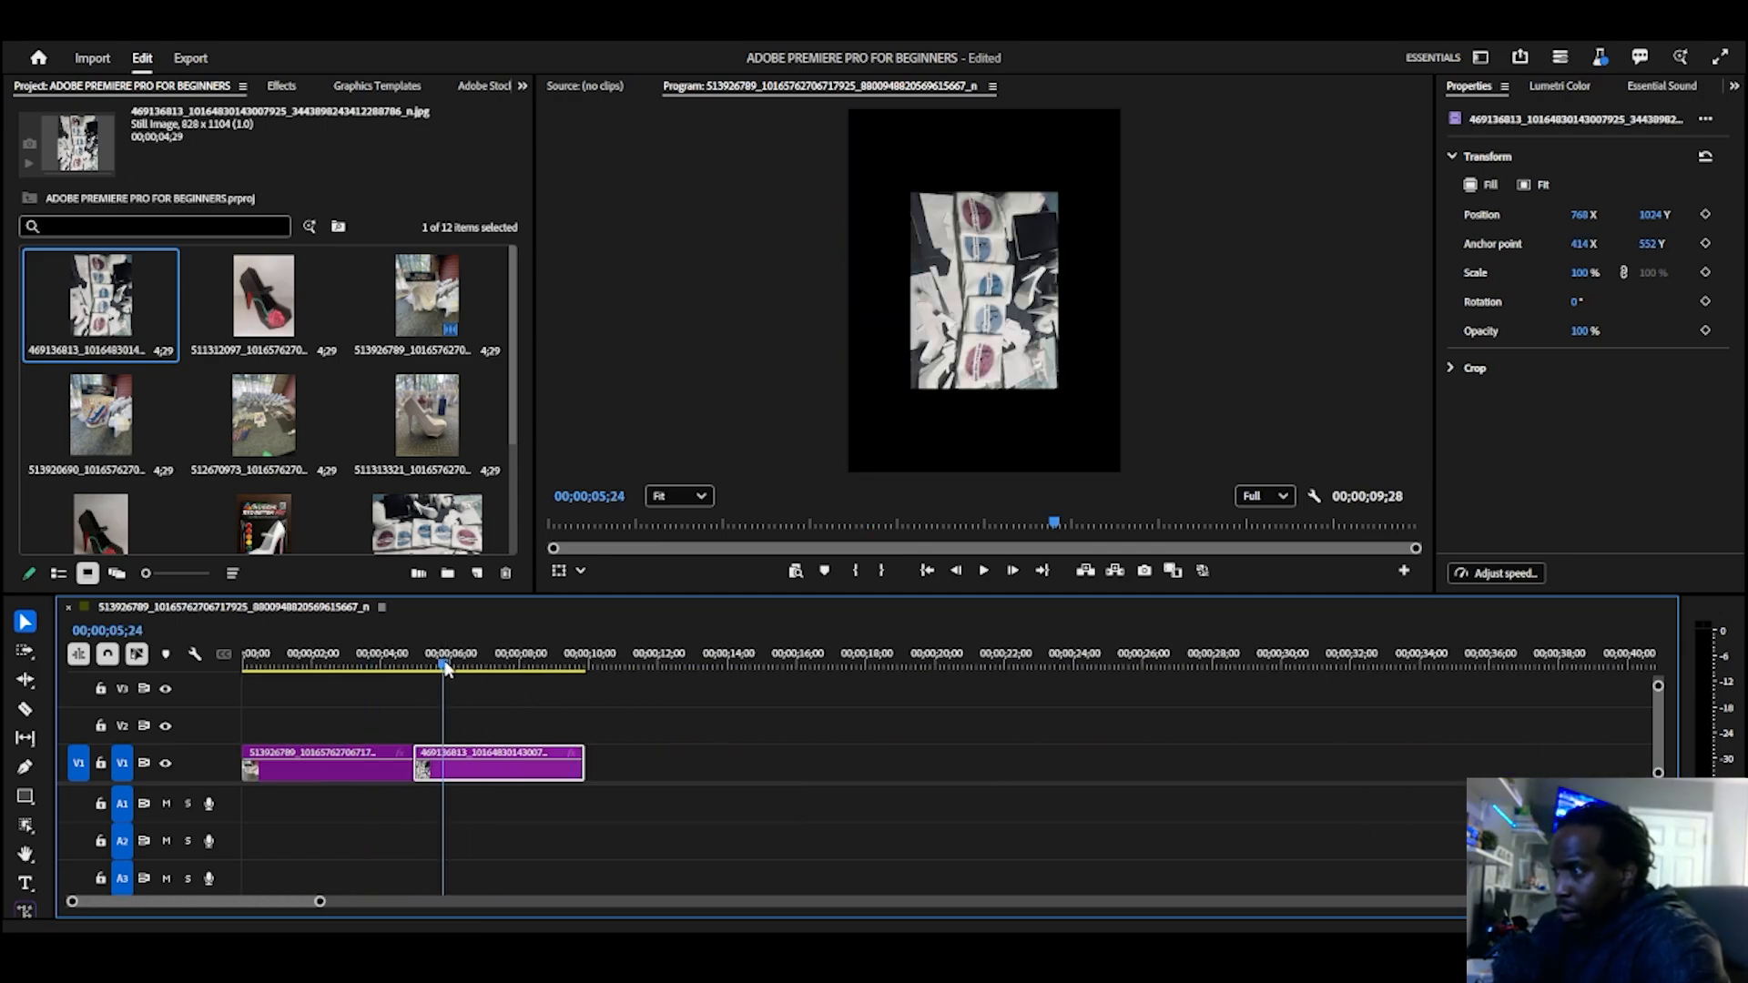
Step: Append the six images from 513920690 through Pic 1.jpg to V1 directly after the second clip
{"action": "left_click", "coordinate": [79, 418]}
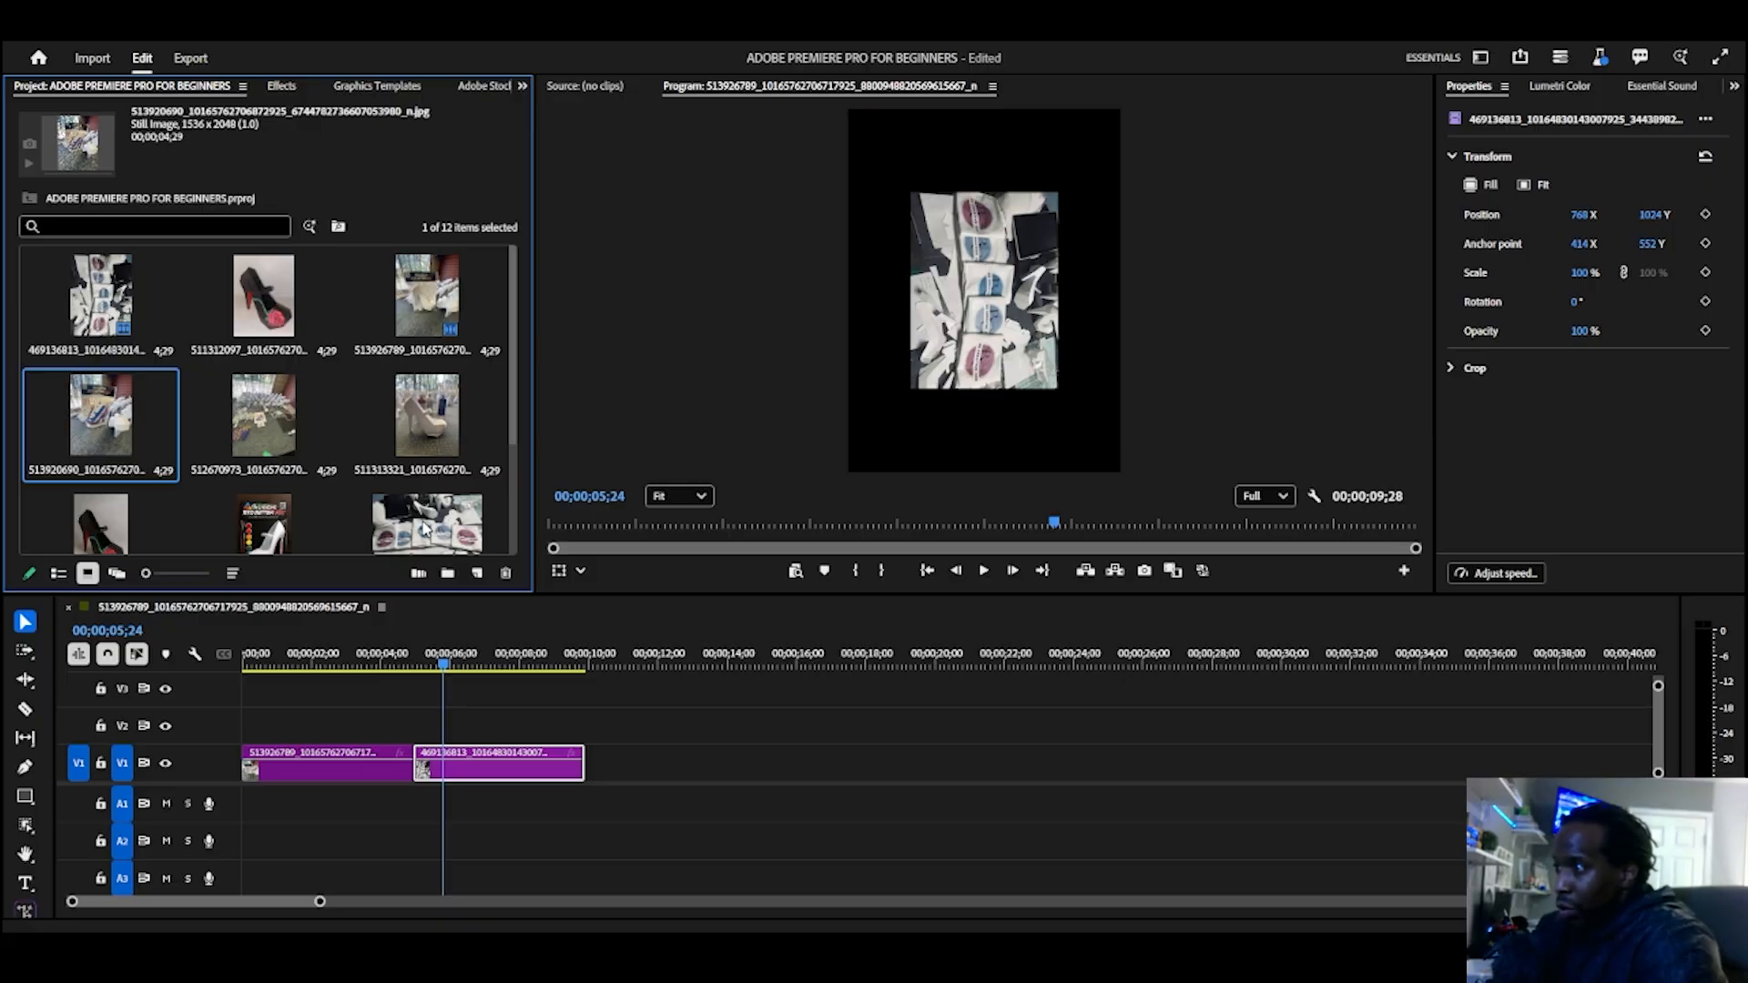
{"action": "left_click", "coordinate": [425, 528], "text": "shift"}
{"action": "left_click_drag", "start_coordinate": [424, 415], "coordinate": [1115, 756]}
{"action": "left_click_drag", "start_coordinate": [68, 421], "coordinate": [102, 474]}
{"action": "left_click", "coordinate": [488, 707]}
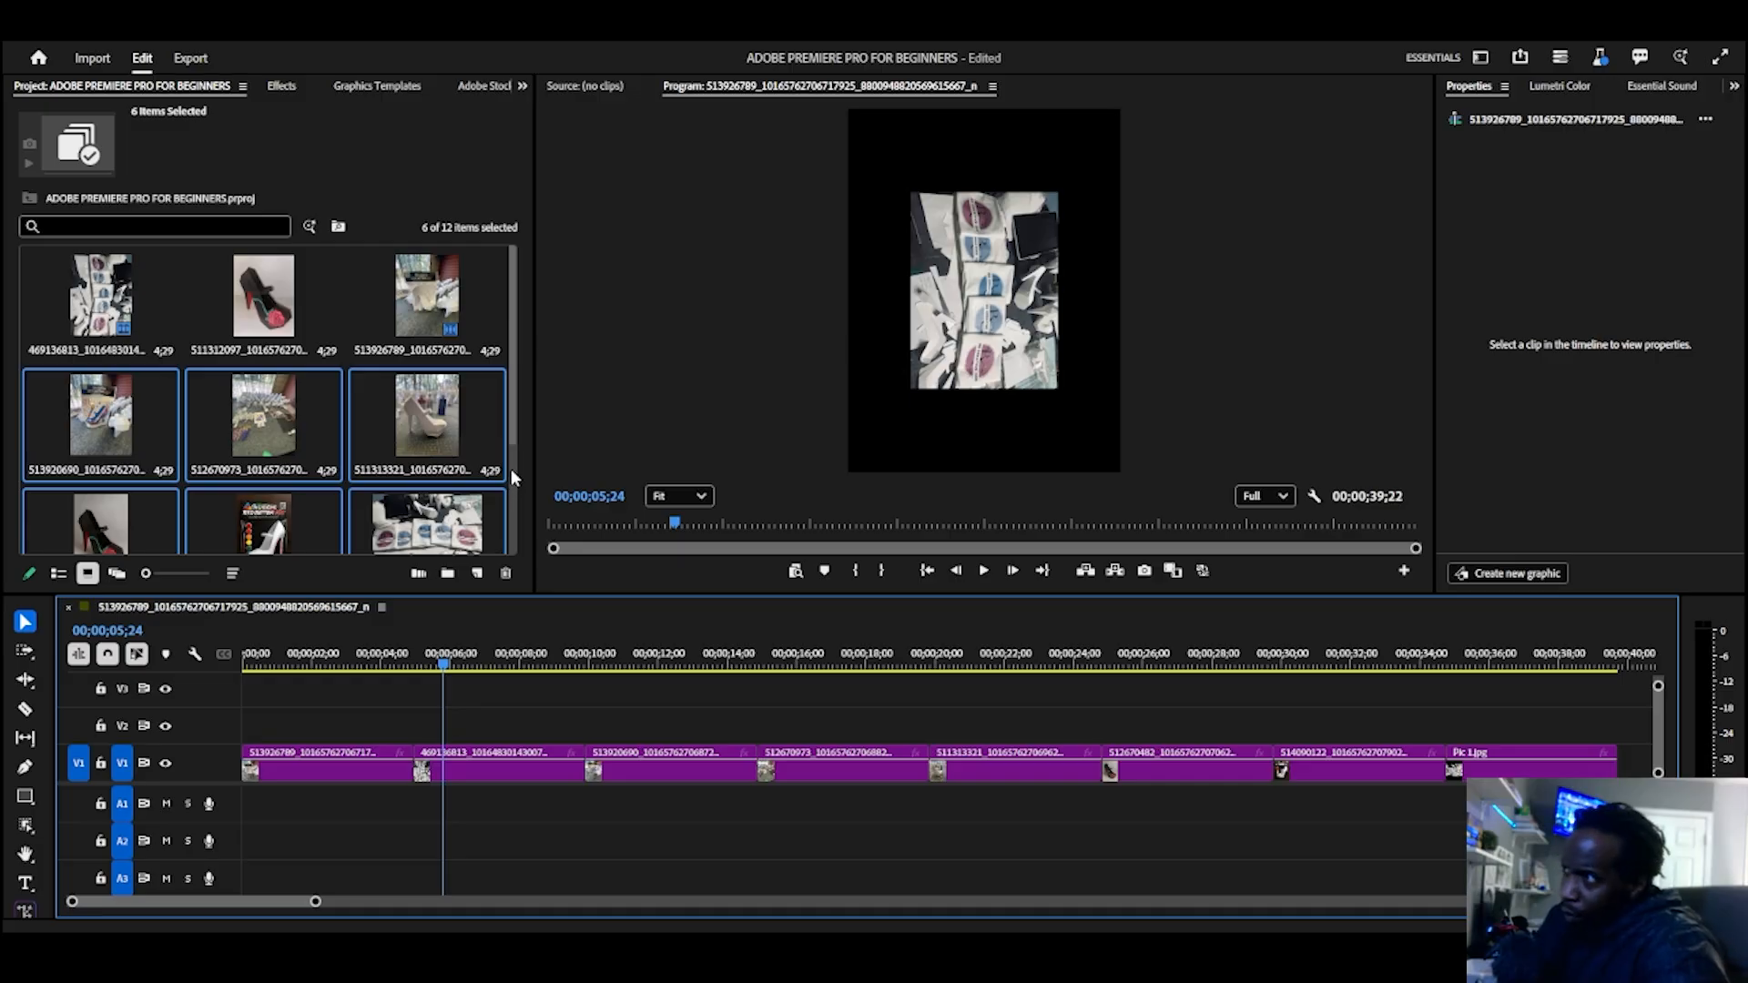
Step: Open the Sequence Settings for the slideshow sequence
{"action": "scroll", "coordinate": [755, 293], "scroll_direction": "down", "scroll_amount": 2}
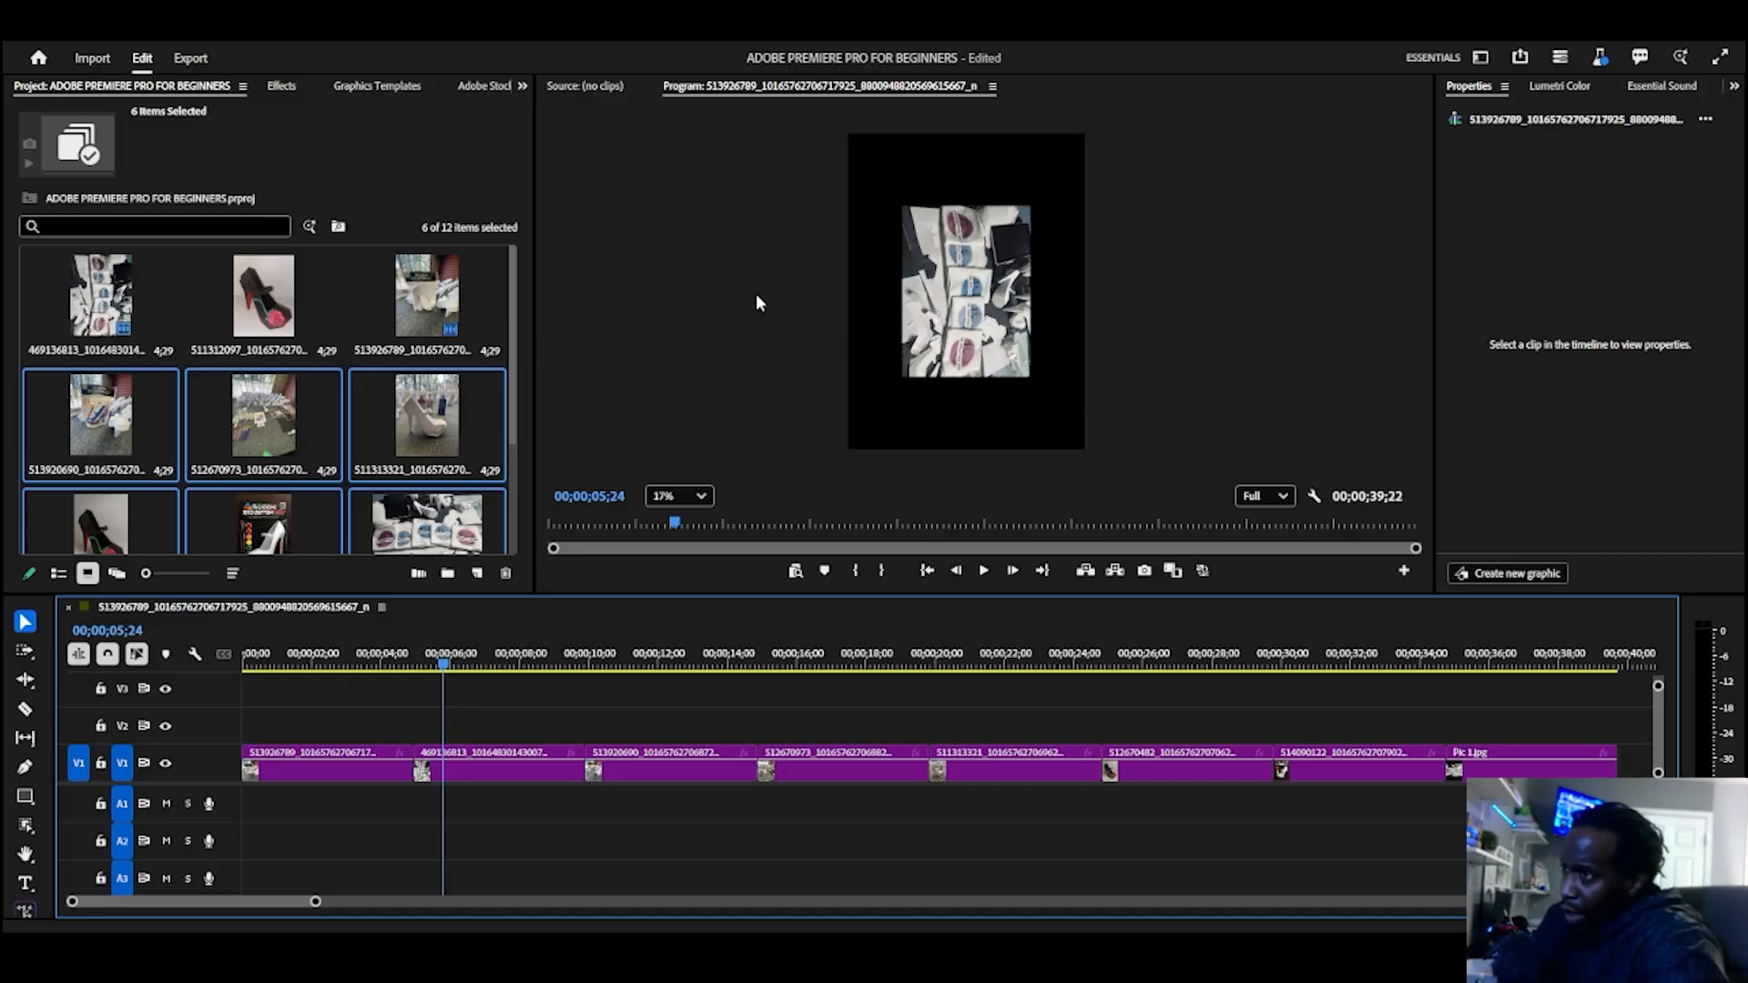
{"action": "scroll", "coordinate": [992, 314], "scroll_direction": "up", "scroll_amount": 1}
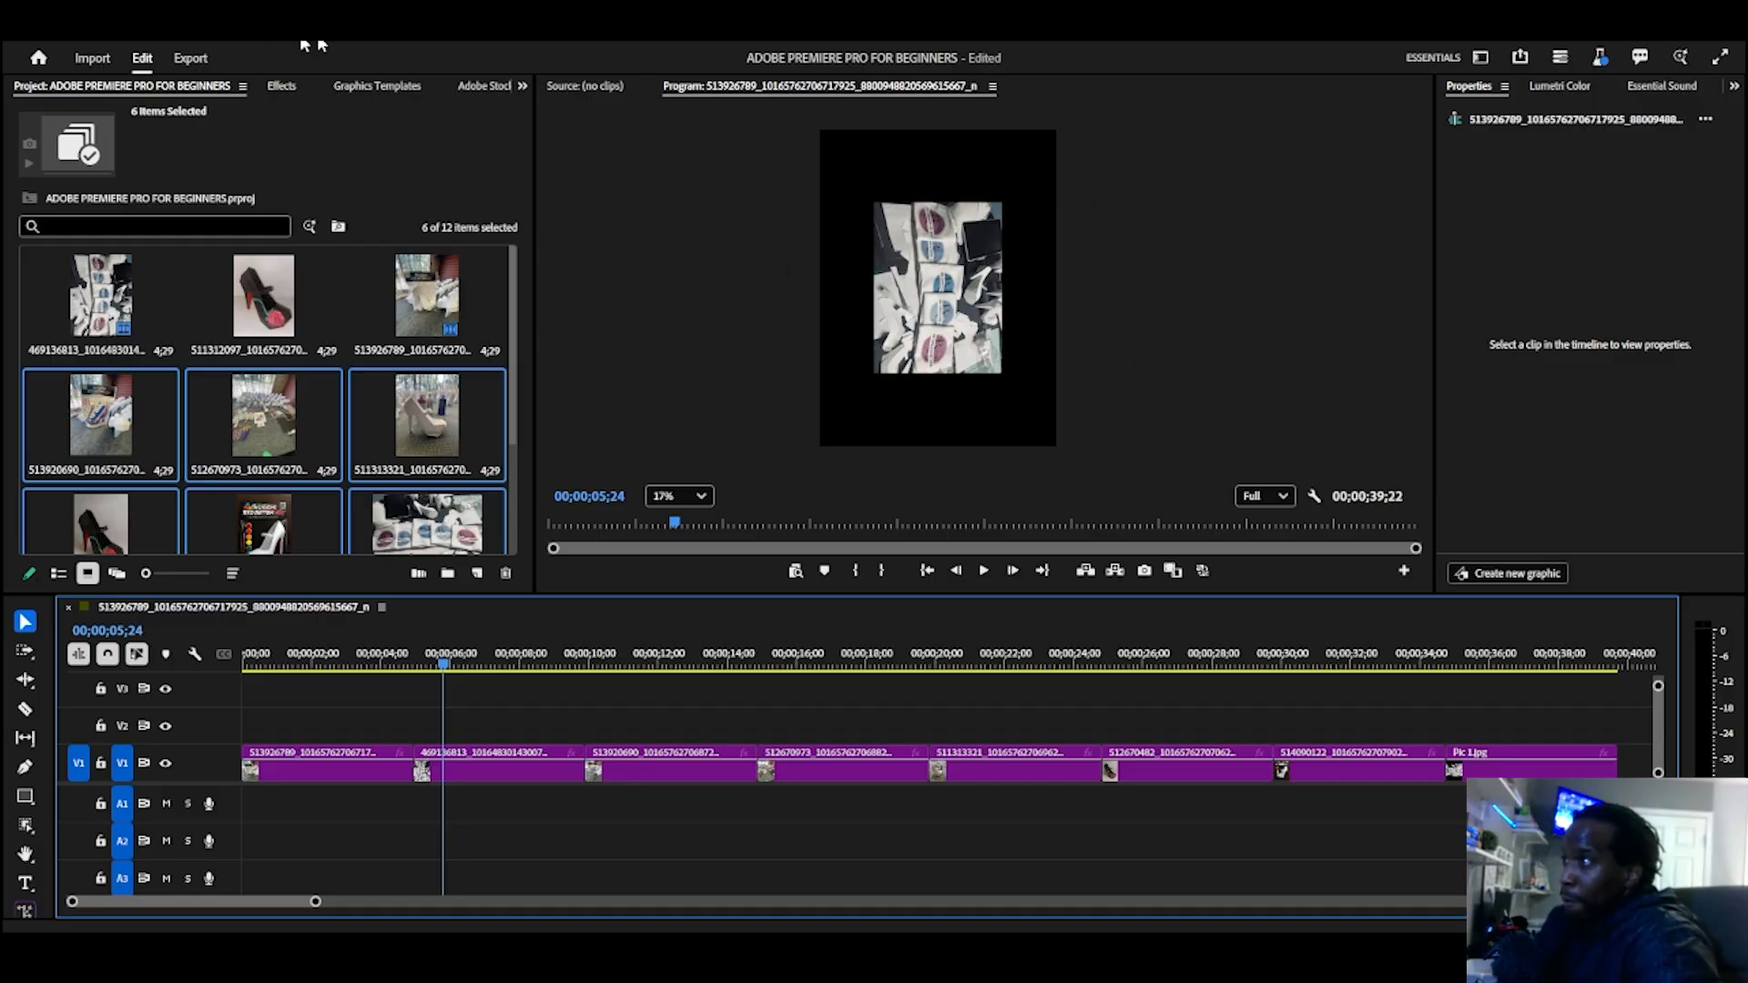
{"action": "left_click", "coordinate": [360, 45]}
{"action": "mouse_move", "coordinate": [154, 46]}
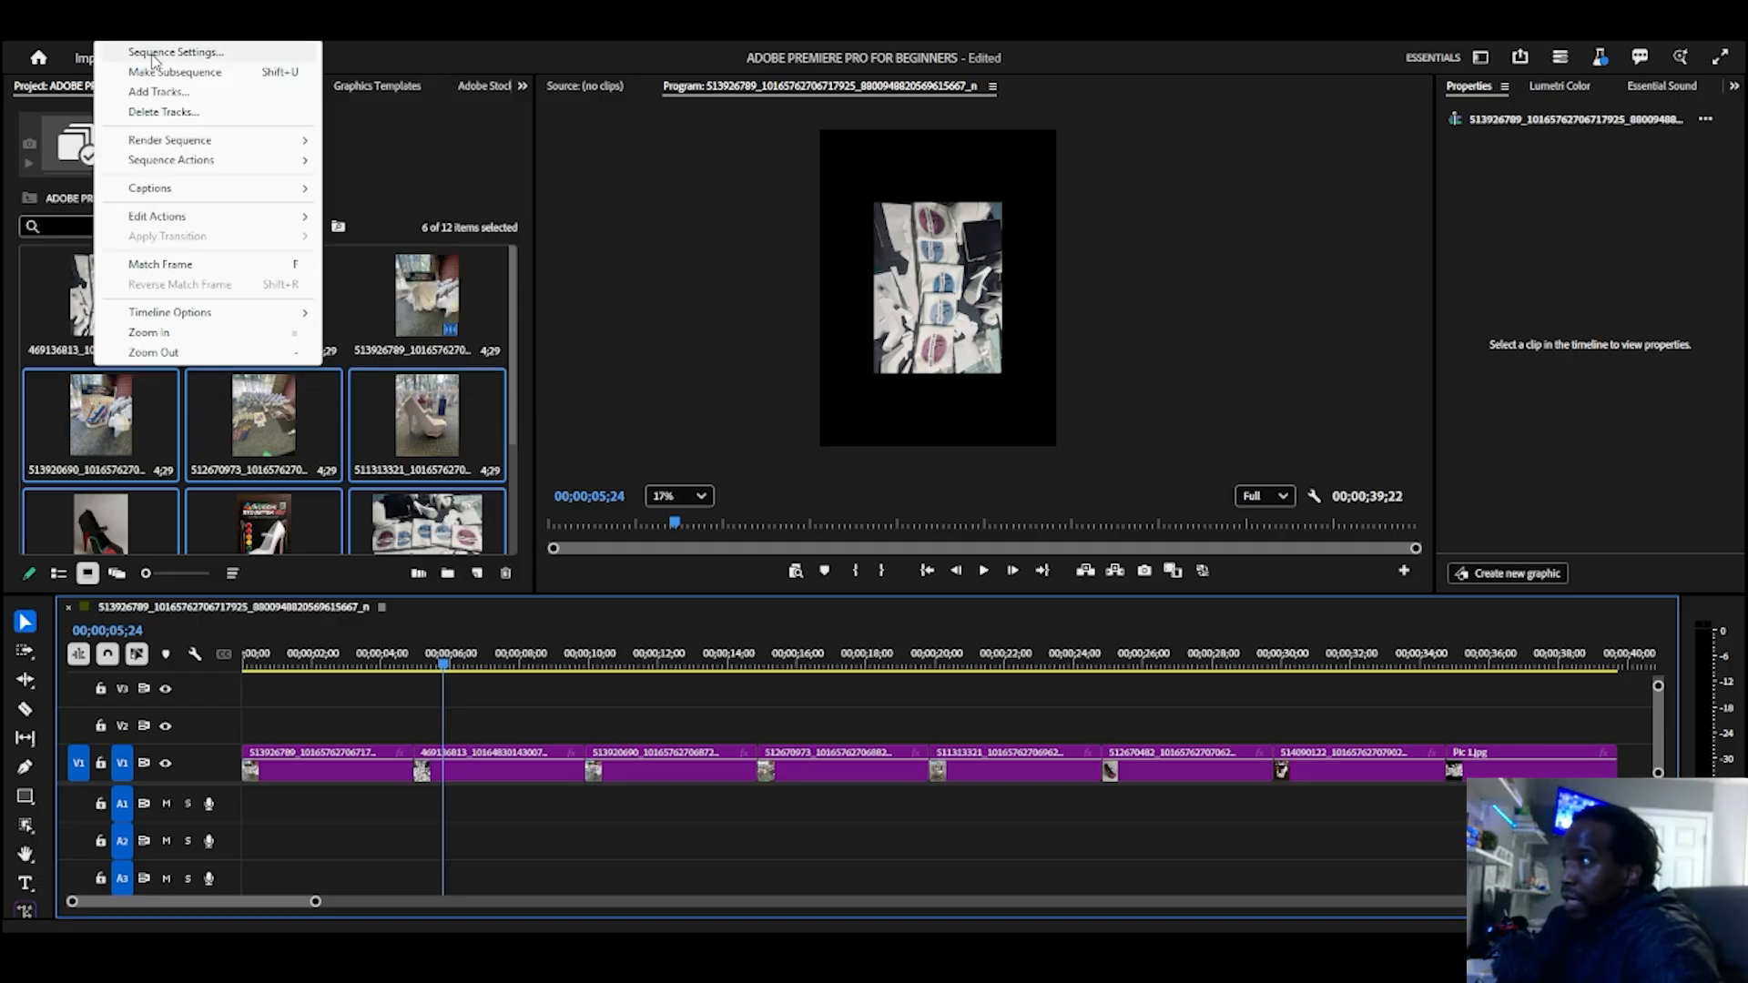
{"action": "left_click", "coordinate": [153, 51]}
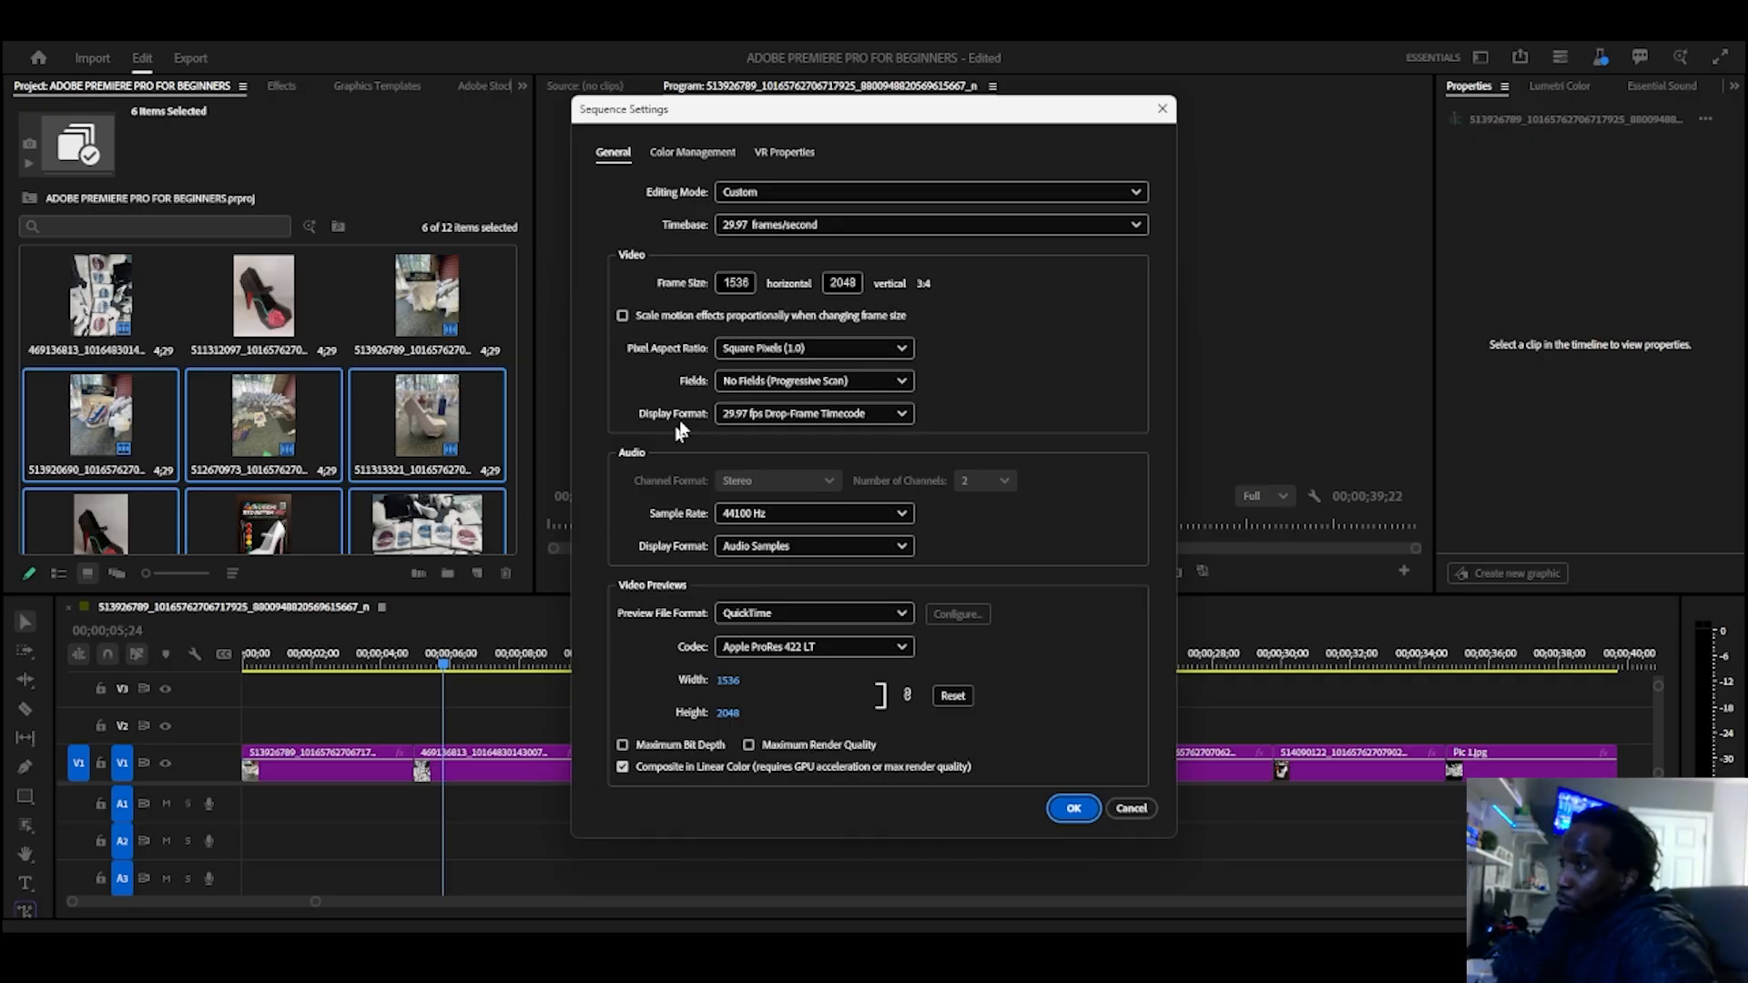
Step: Set the sequence frame size to 1080 horizontal by 1920 vertical
{"action": "left_click", "coordinate": [734, 282]}
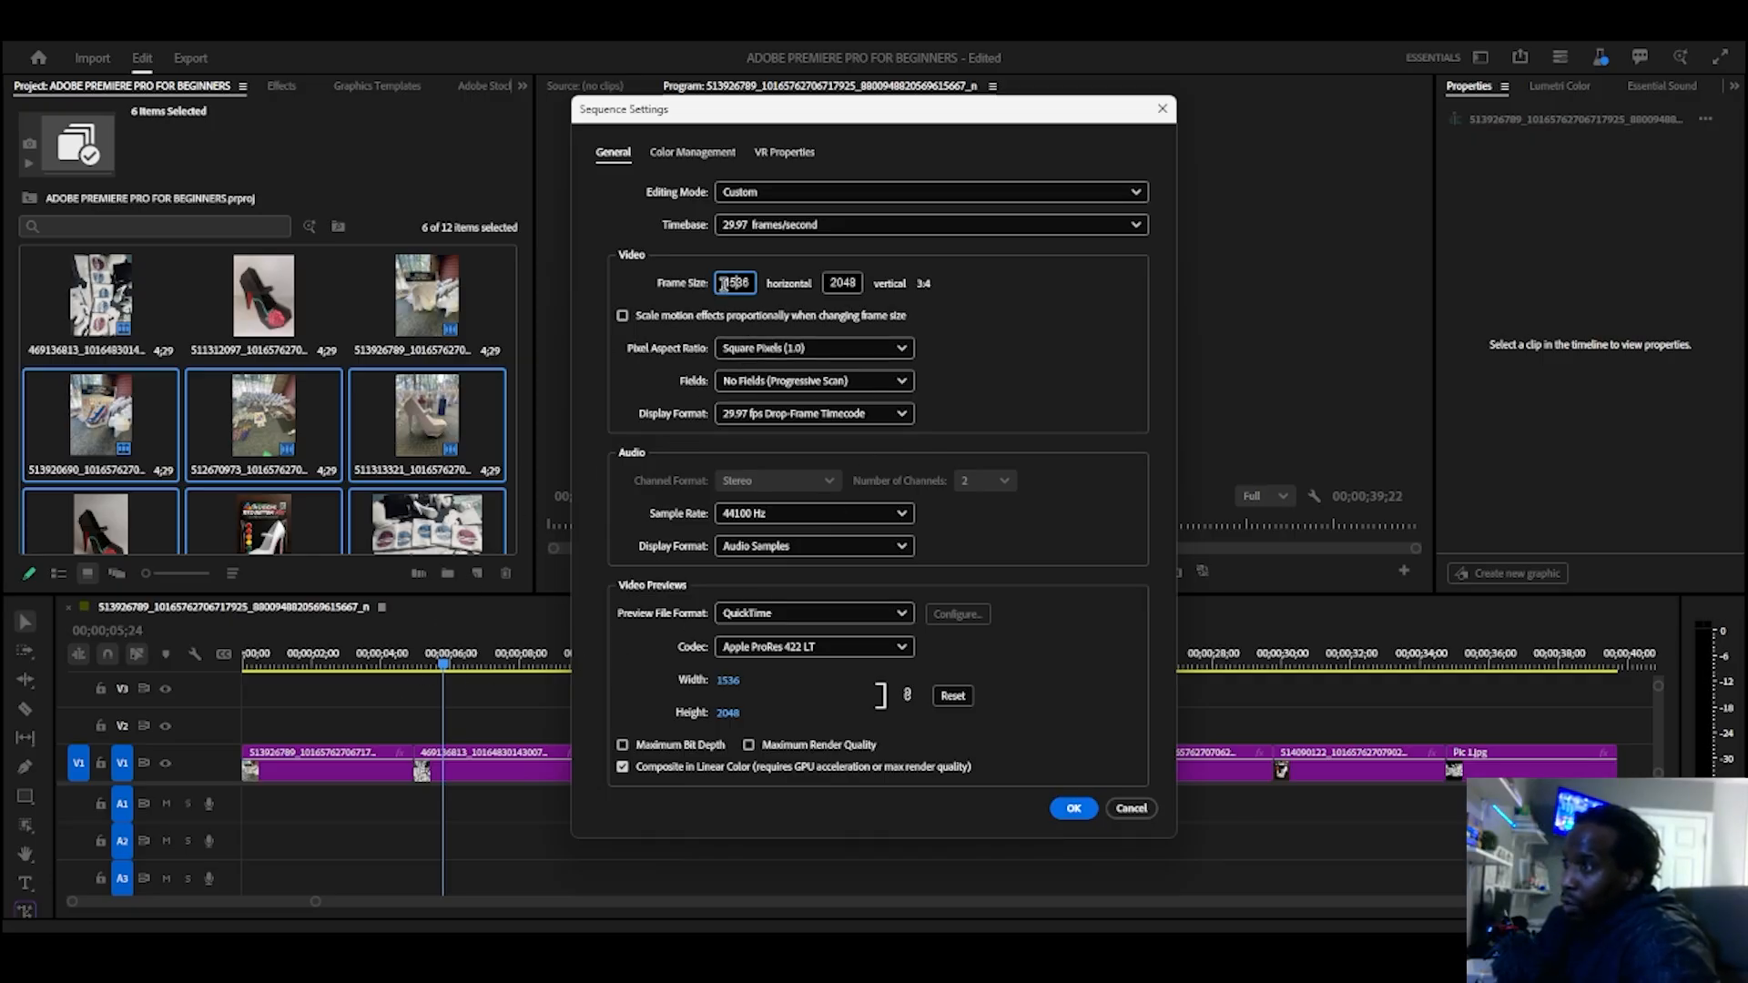
{"action": "double_click", "coordinate": [721, 285]}
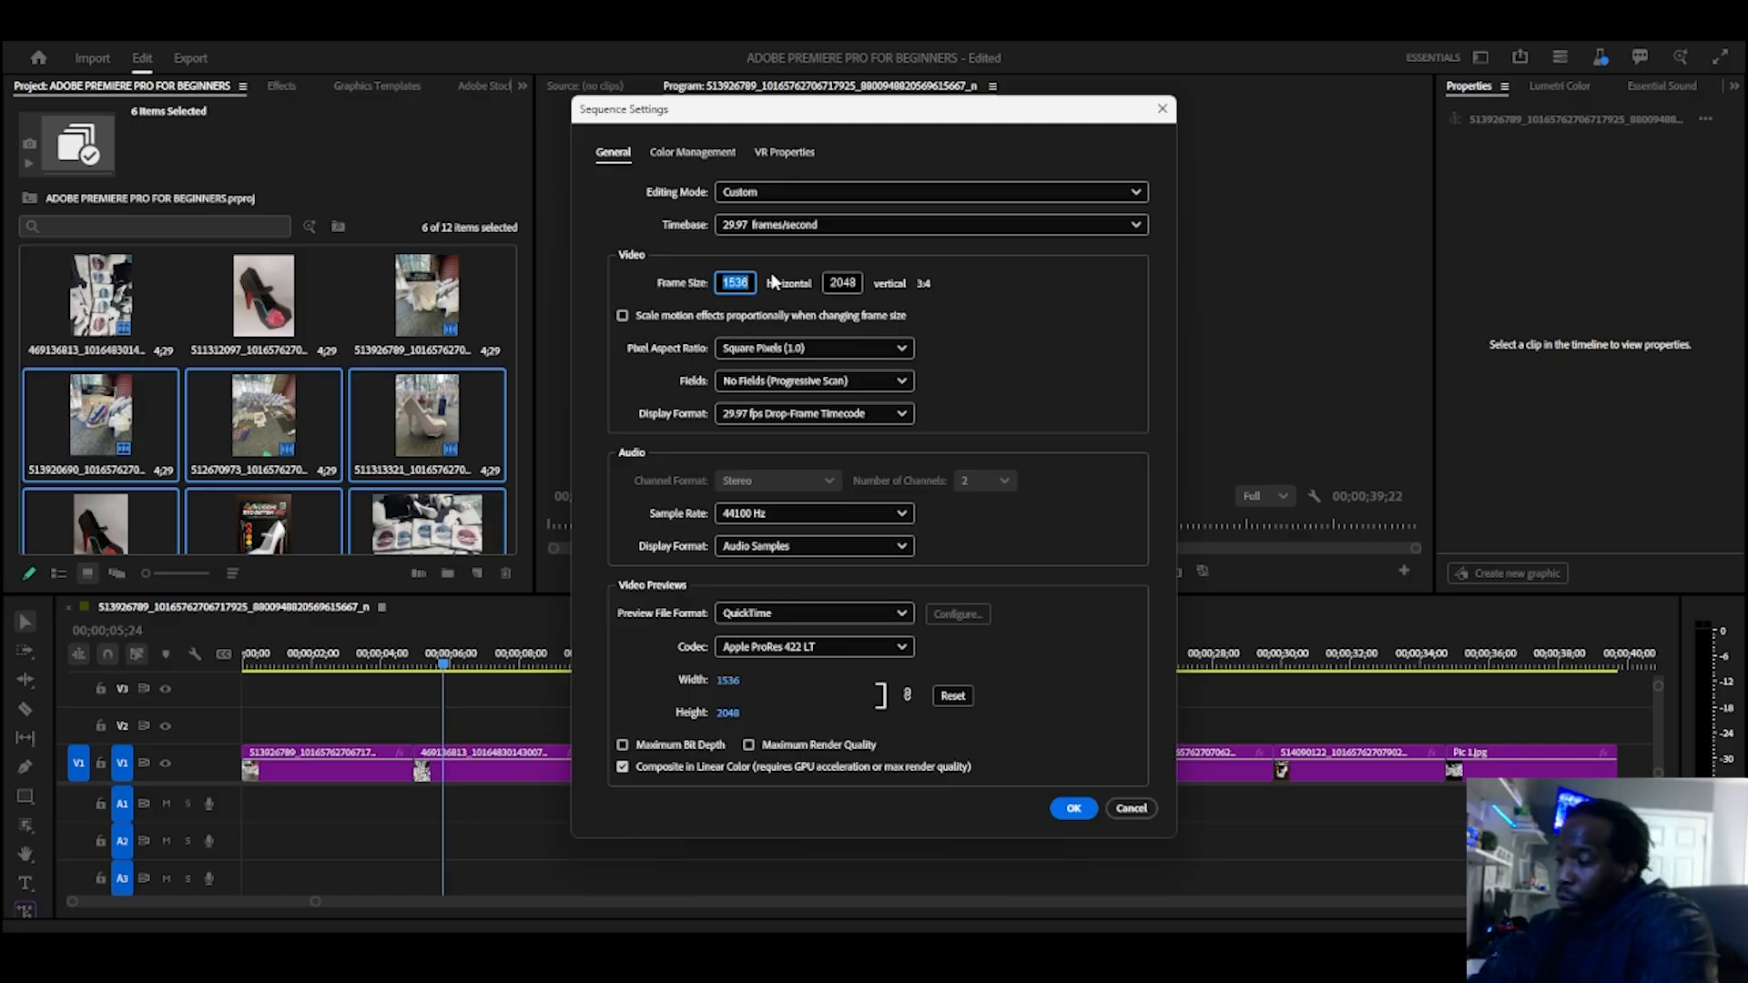
{"action": "type", "text": "1080"}
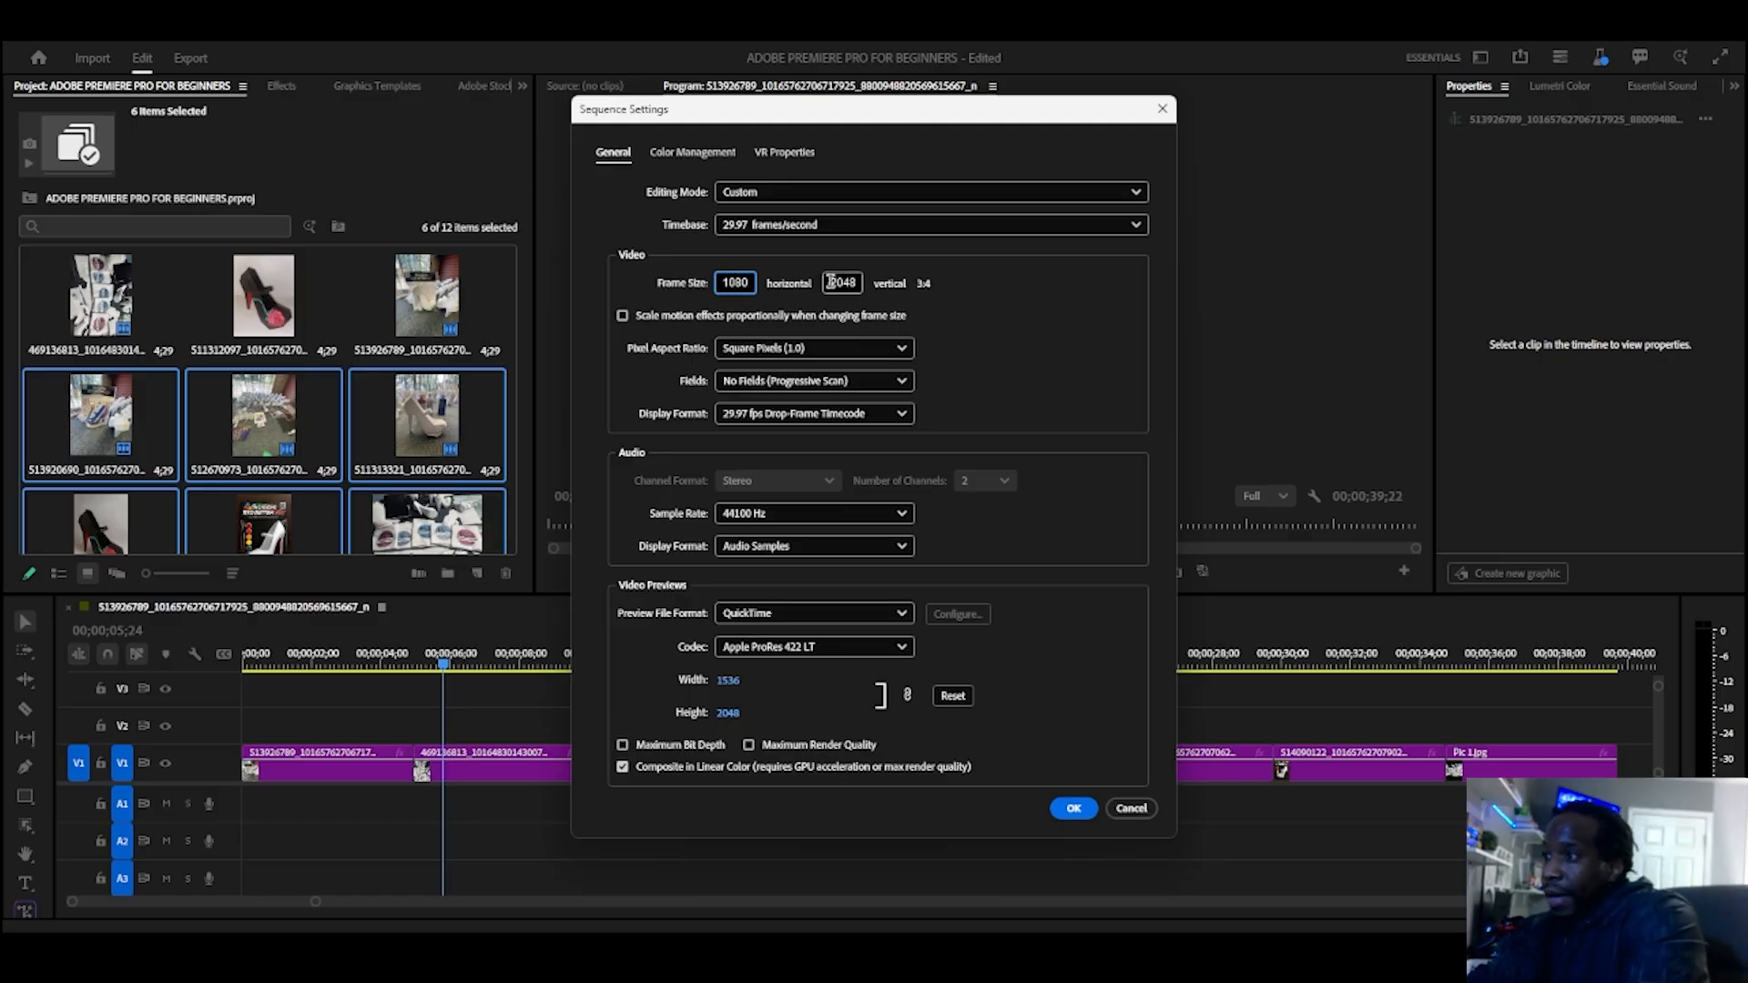
{"action": "left_click_drag", "start_coordinate": [829, 283], "coordinate": [928, 288]}
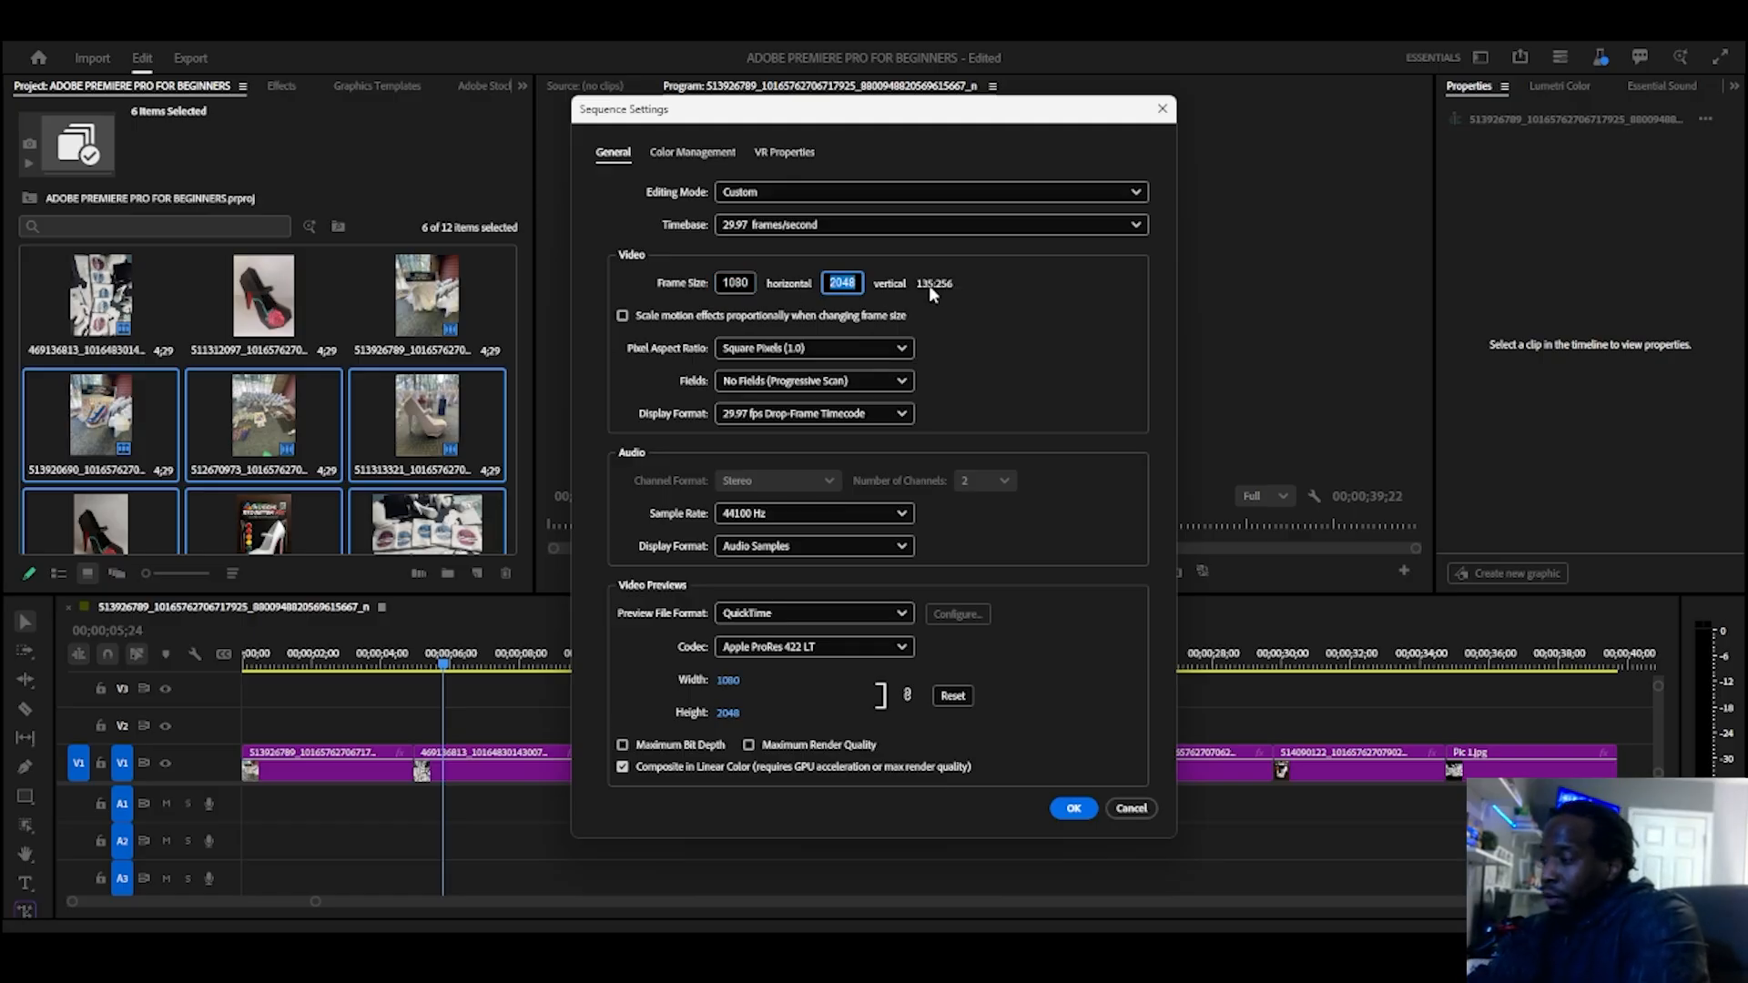
{"action": "type", "text": "1920"}
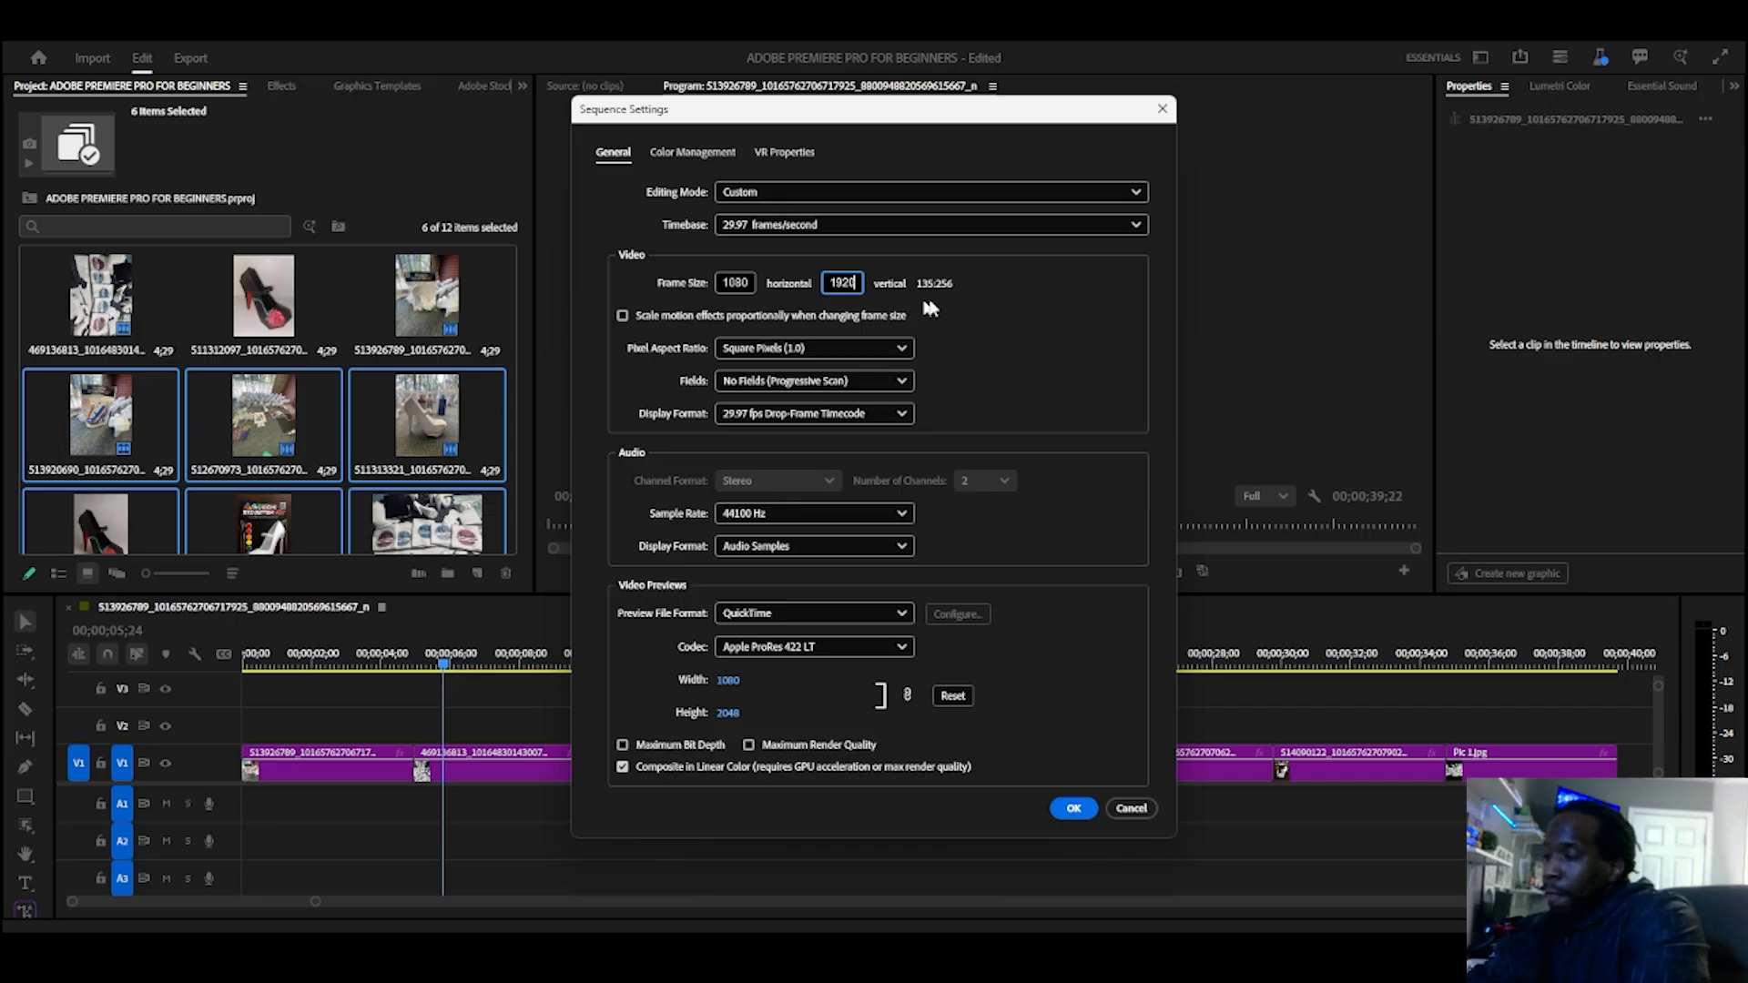
{"action": "left_click", "coordinate": [968, 318]}
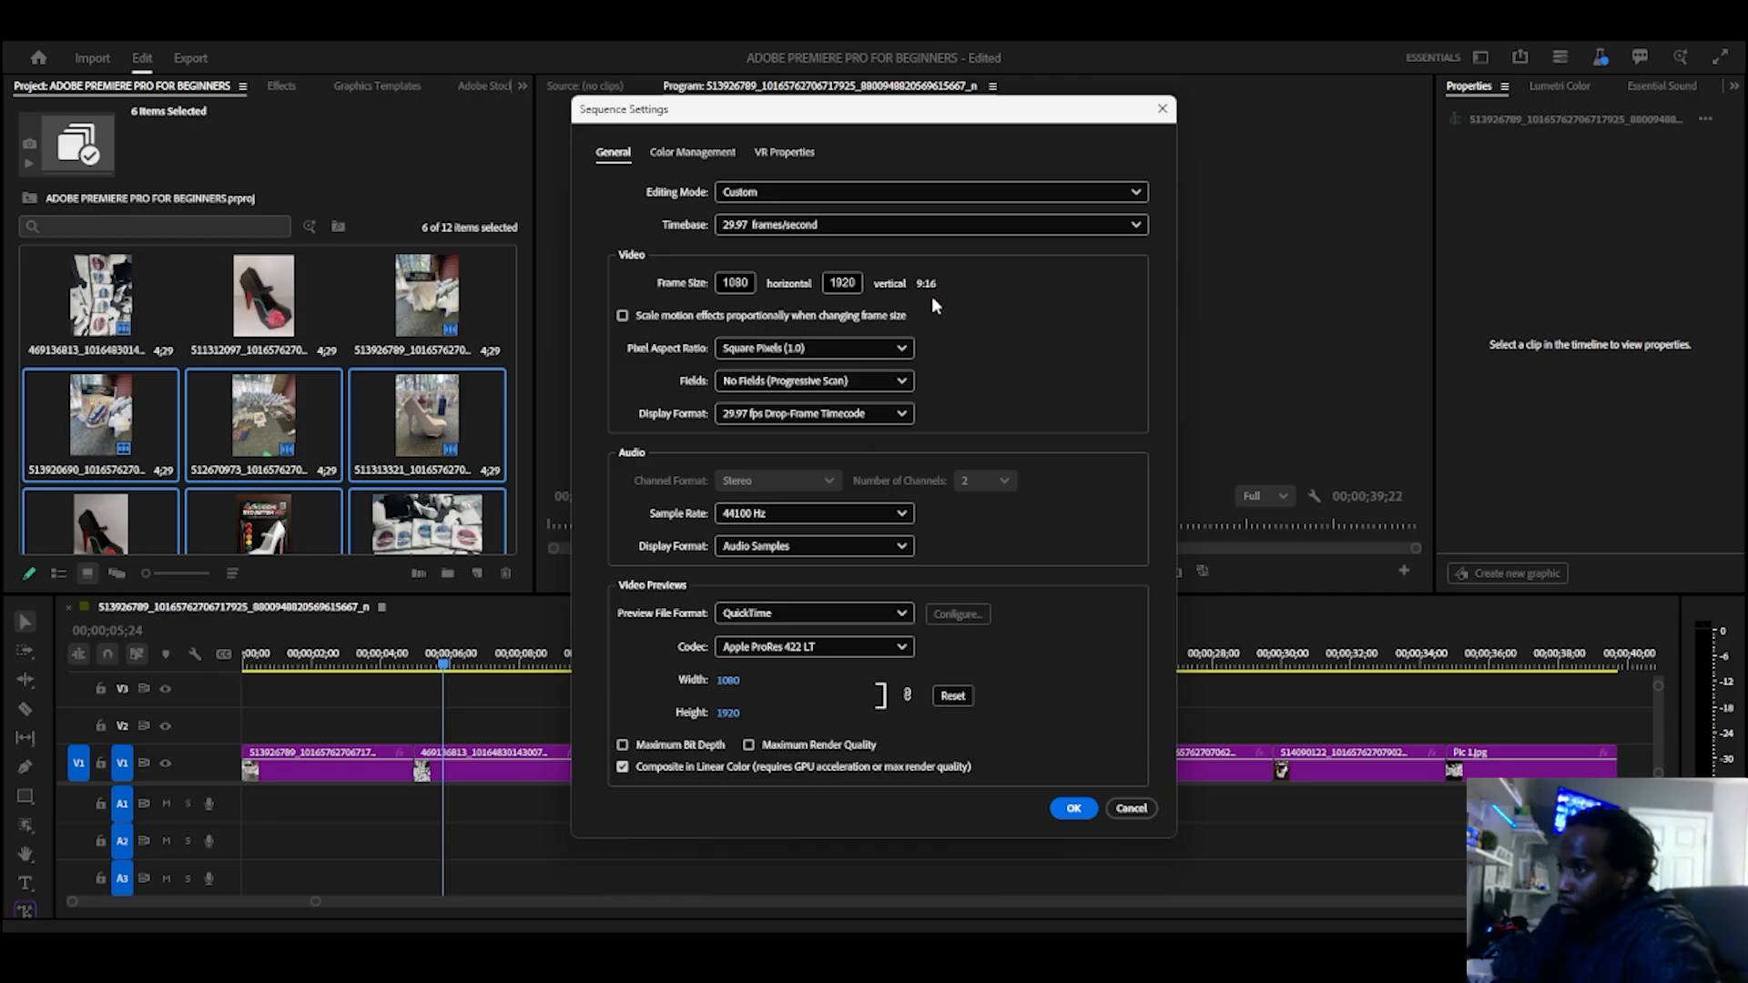
{"action": "left_click", "coordinate": [847, 283]}
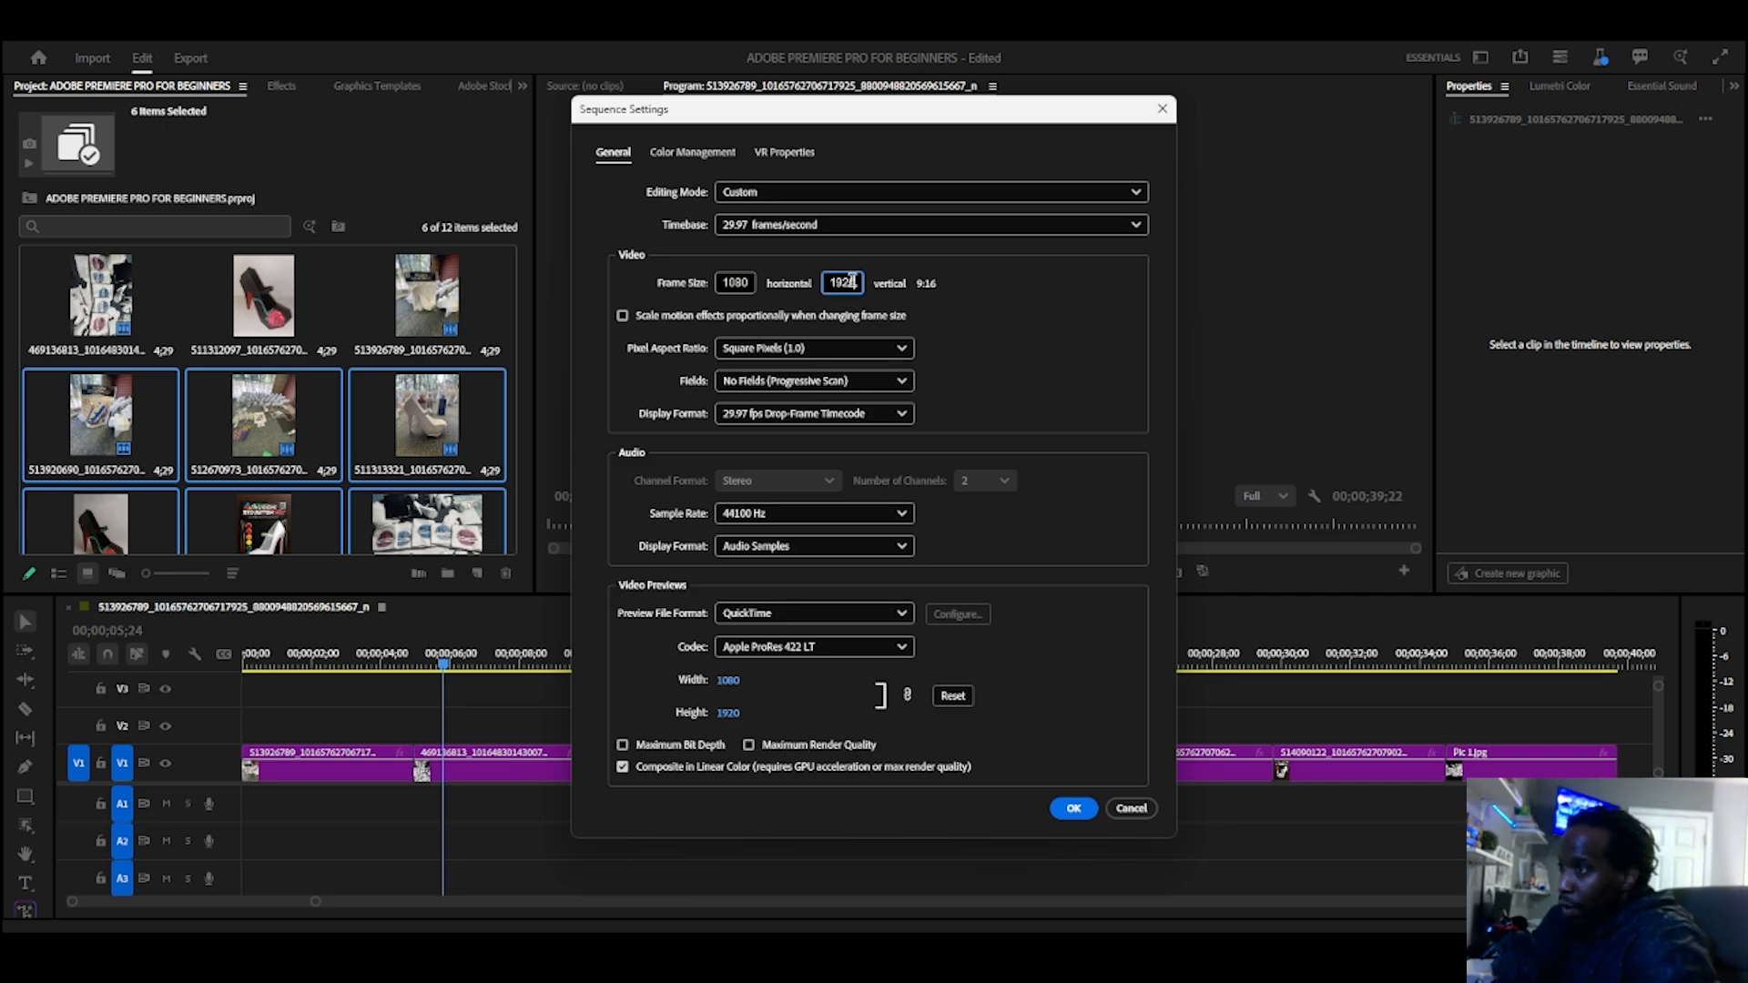
{"action": "left_click_drag", "start_coordinate": [851, 285], "coordinate": [815, 288]}
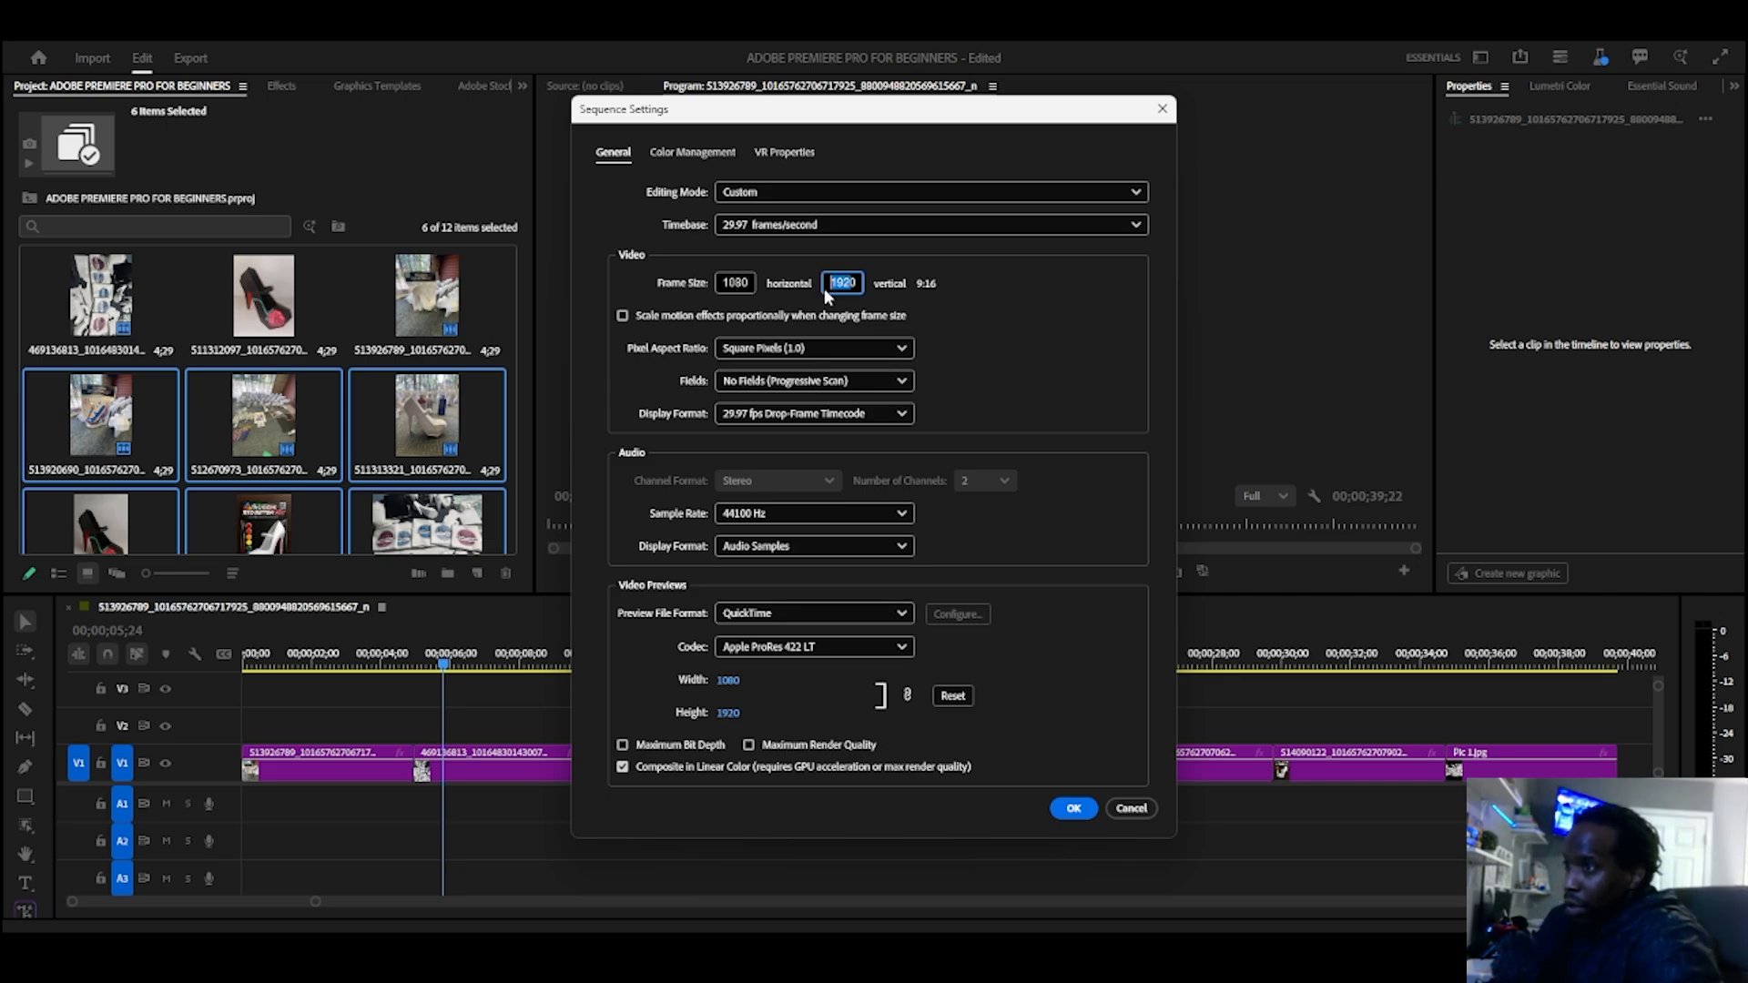
{"action": "left_click", "coordinate": [843, 279]}
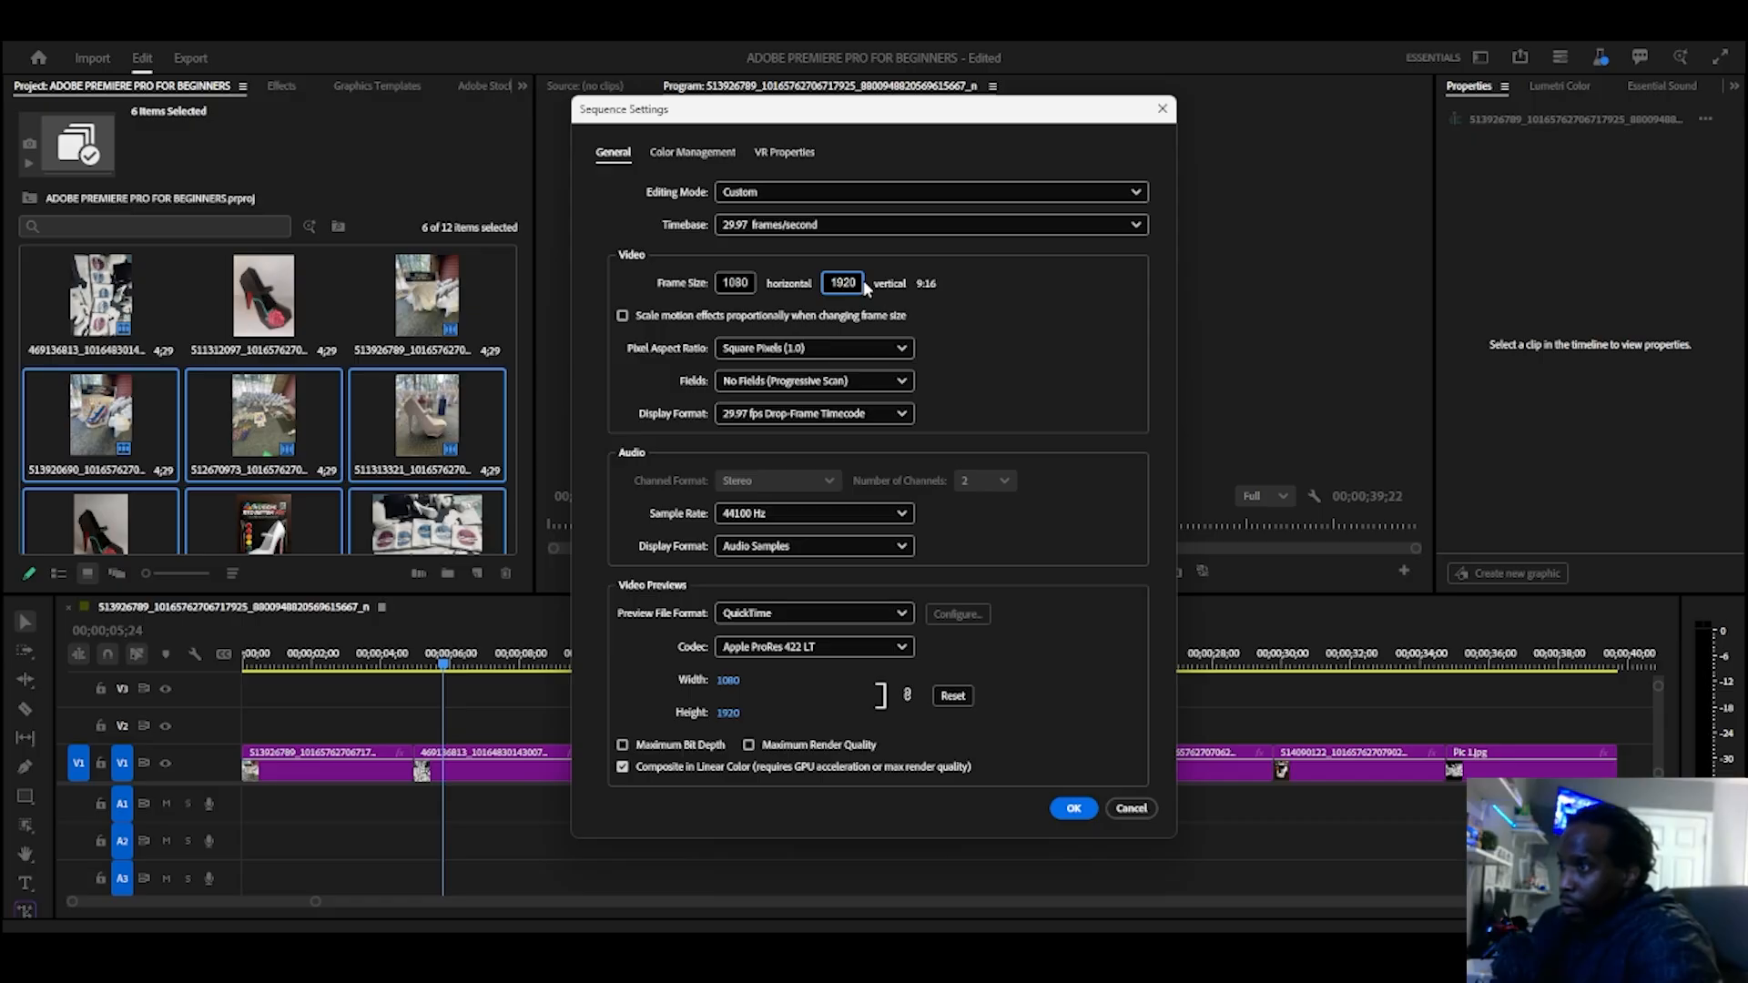
{"action": "left_click_drag", "start_coordinate": [858, 280], "coordinate": [825, 284]}
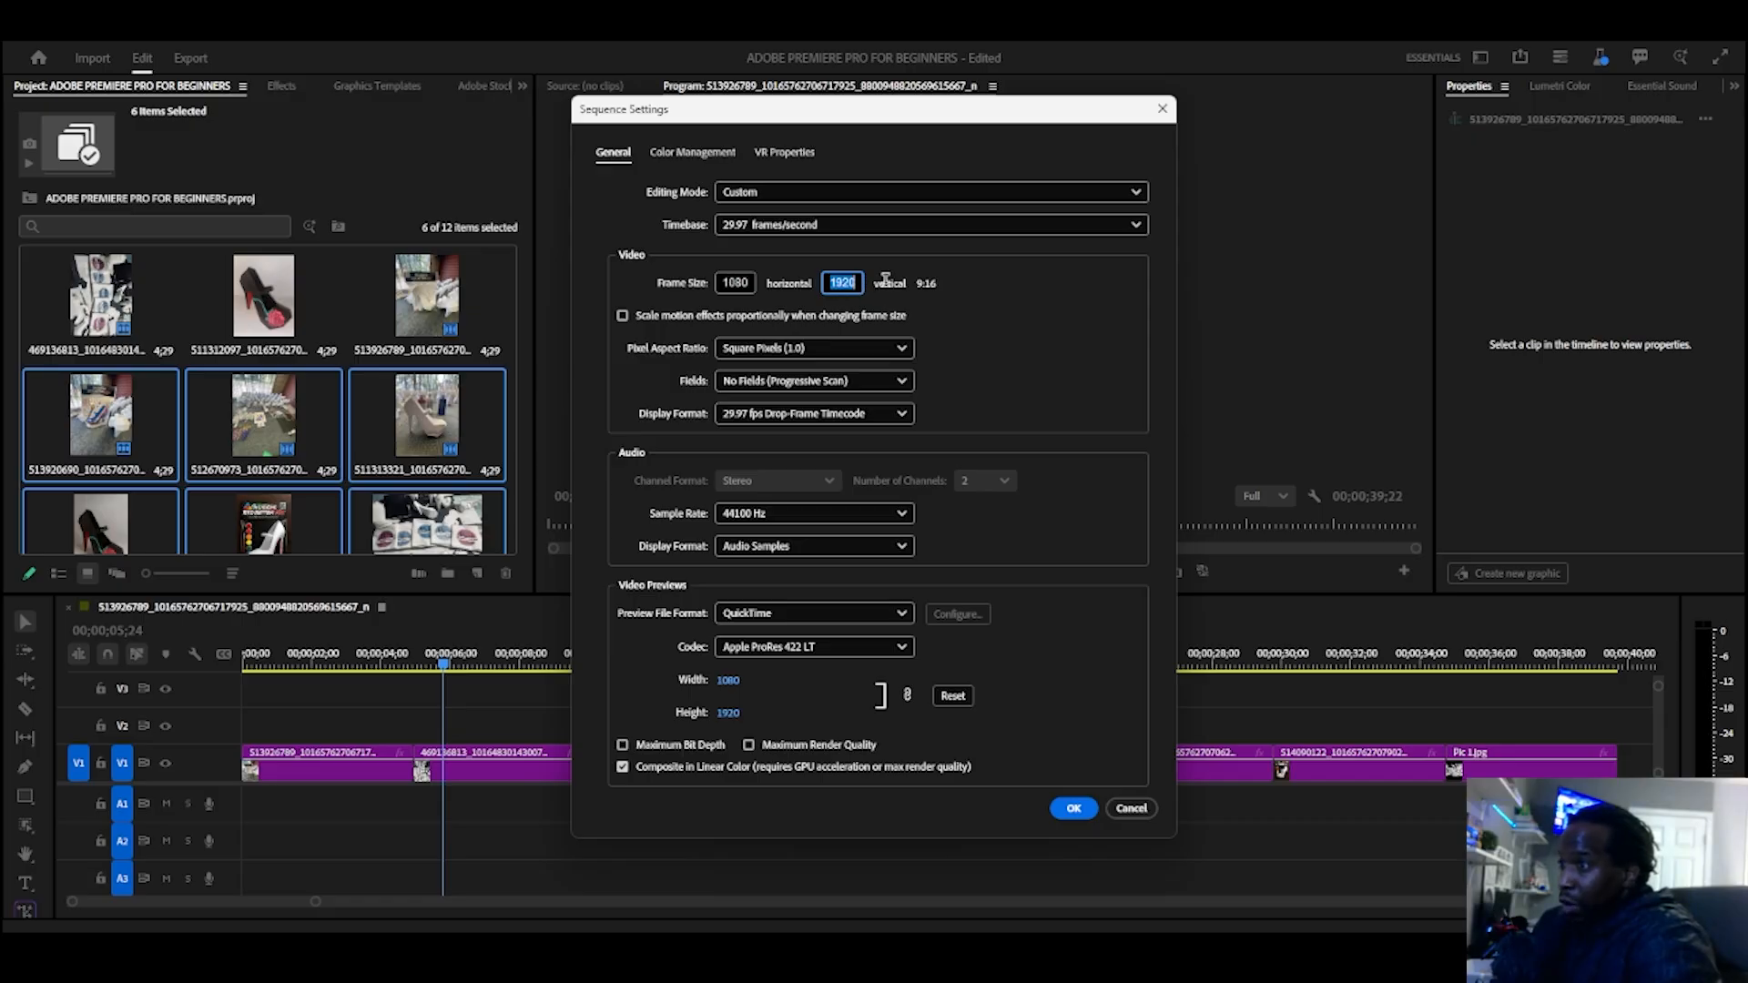
{"action": "key", "text": "BackSpace"}
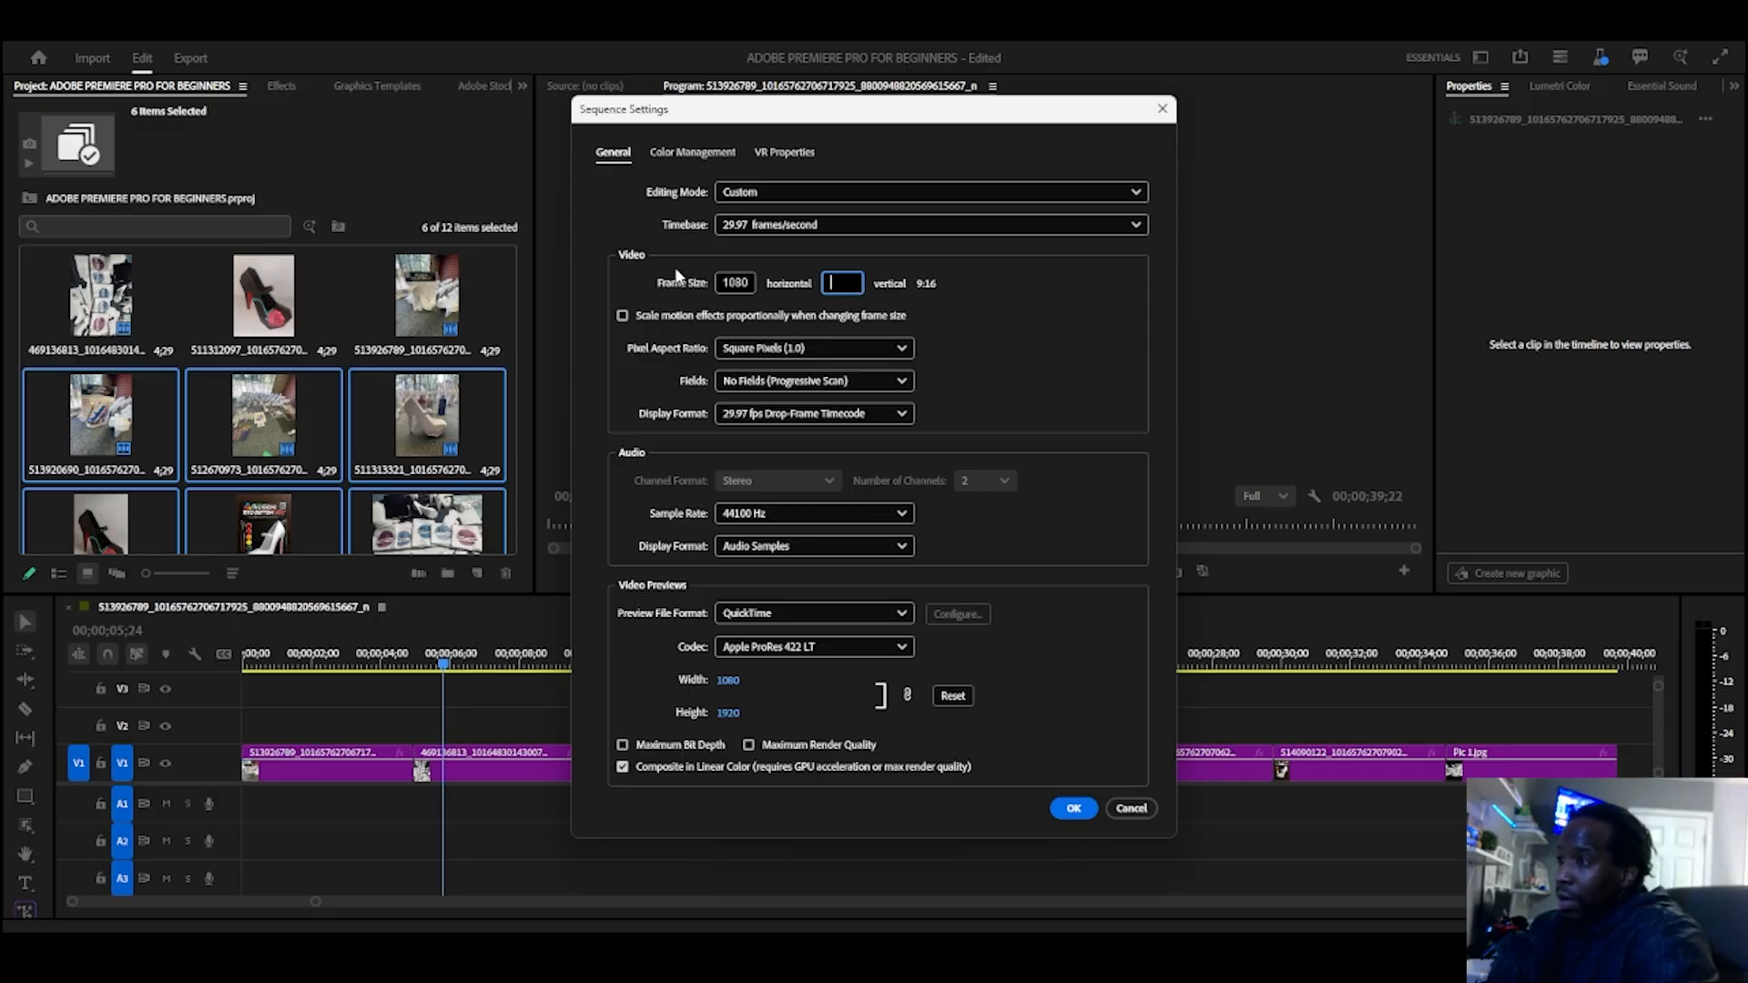
{"action": "left_click", "coordinate": [750, 283]}
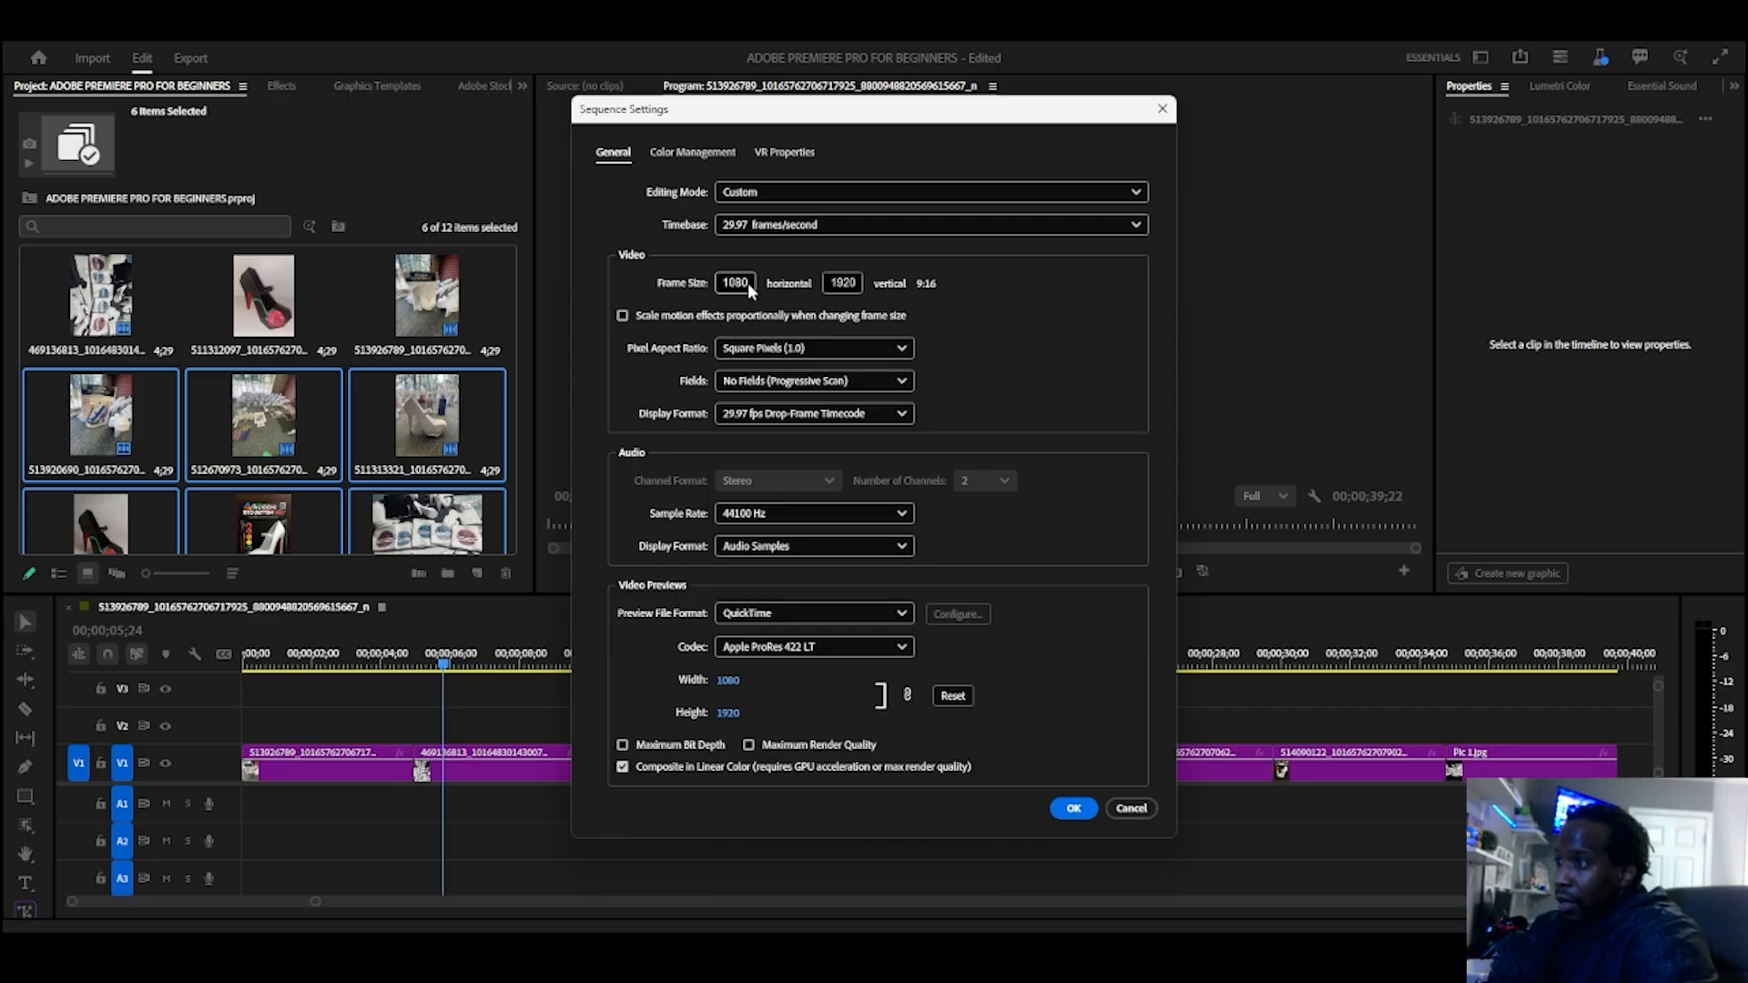
Step: Set the sequence frame size to 1920 horizontal by 1080 vertical and apply it, accepting the deletion of all previews
{"action": "left_click", "coordinate": [736, 284]}
{"action": "left_click_drag", "start_coordinate": [728, 285], "coordinate": [776, 283]}
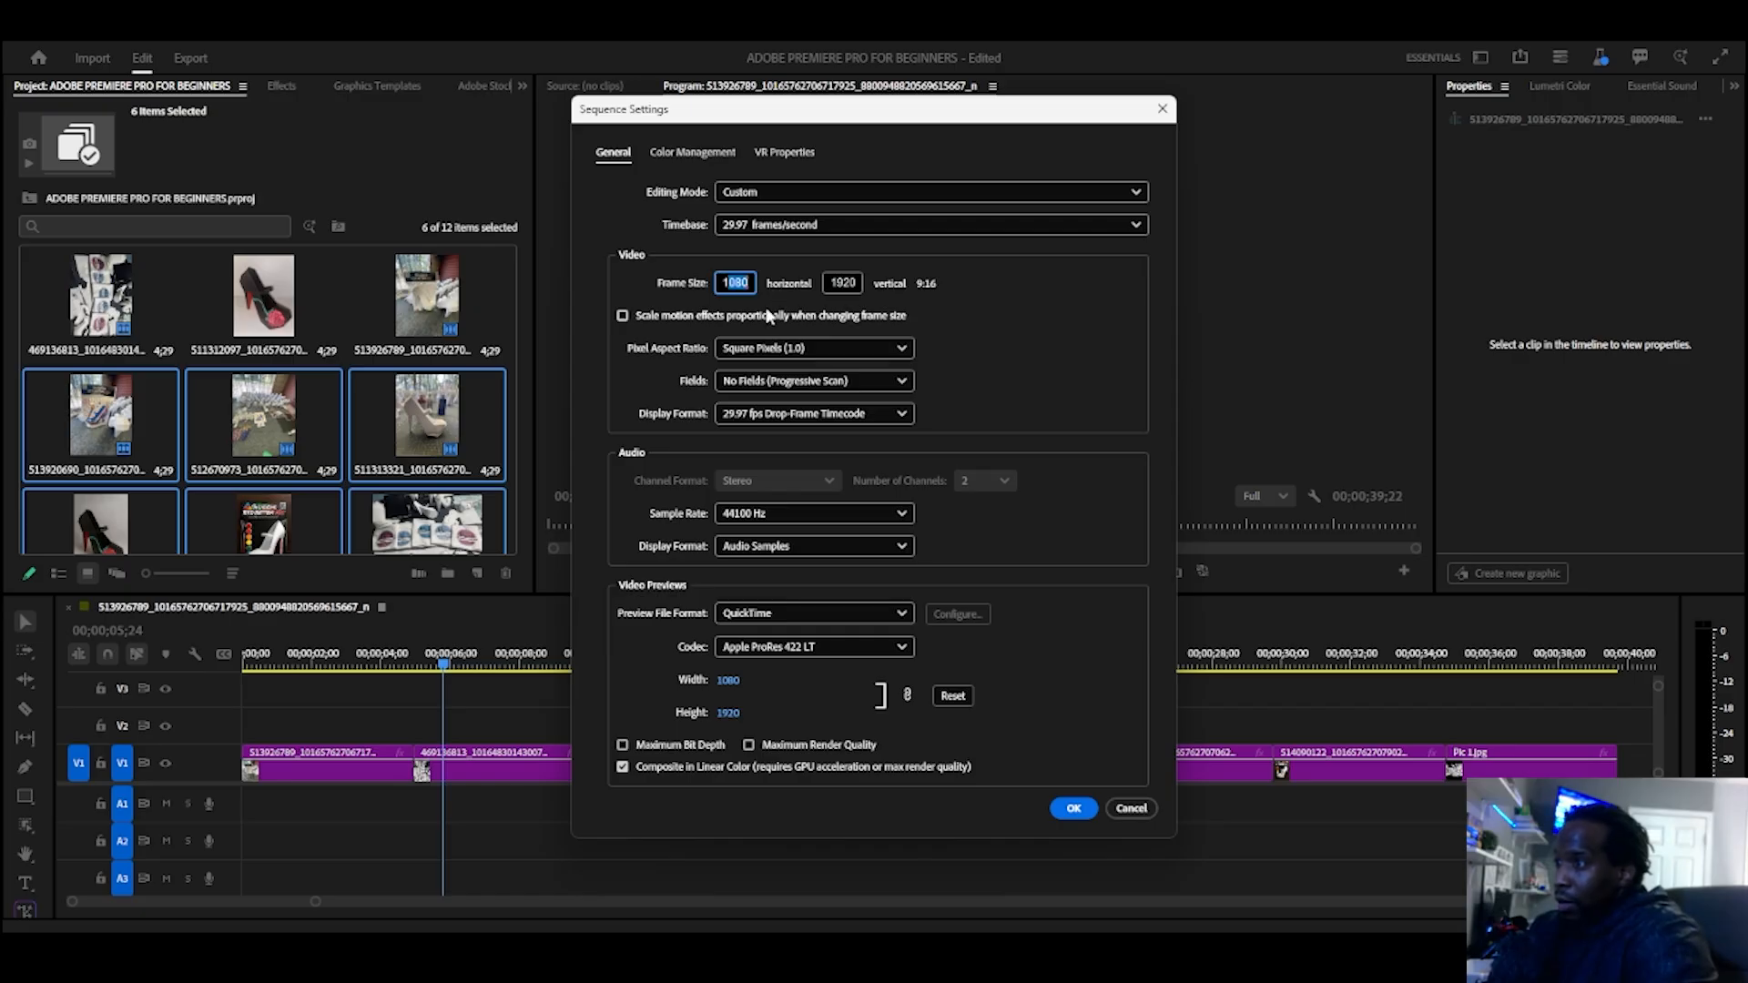
{"action": "key", "text": "BackSpace"}
{"action": "type", "text": "1920"}
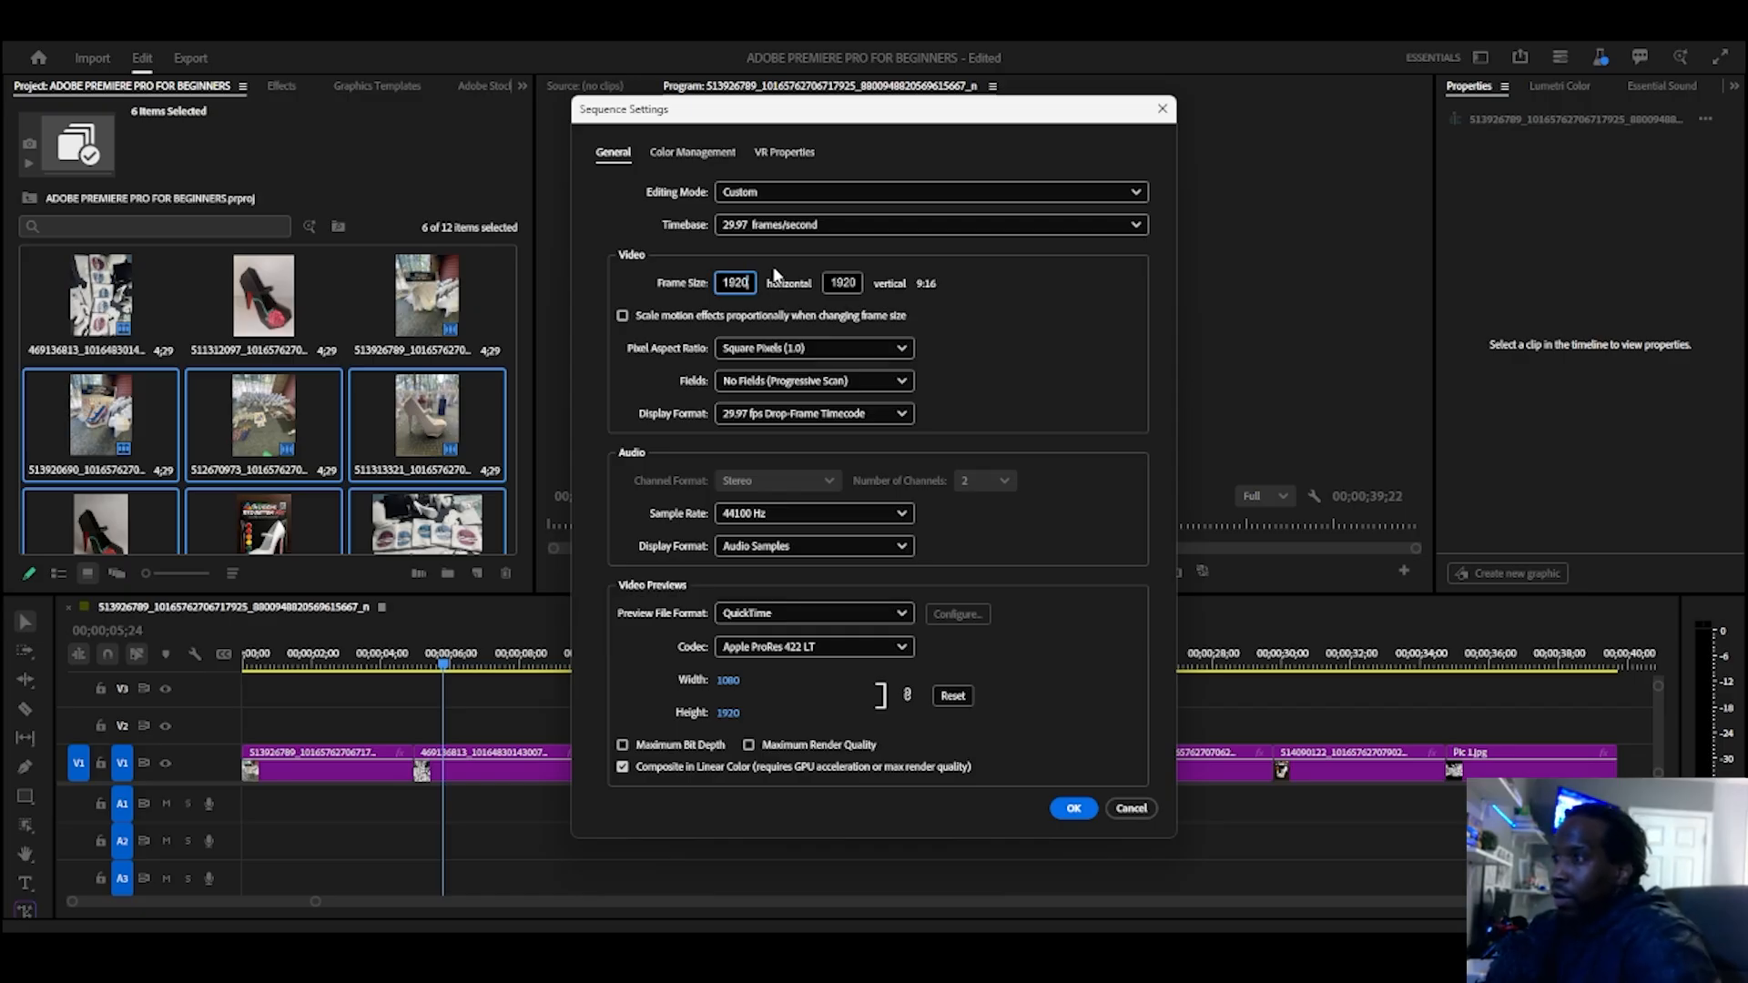
{"action": "left_click", "coordinate": [851, 283]}
{"action": "left_click_drag", "start_coordinate": [832, 282], "coordinate": [939, 274]}
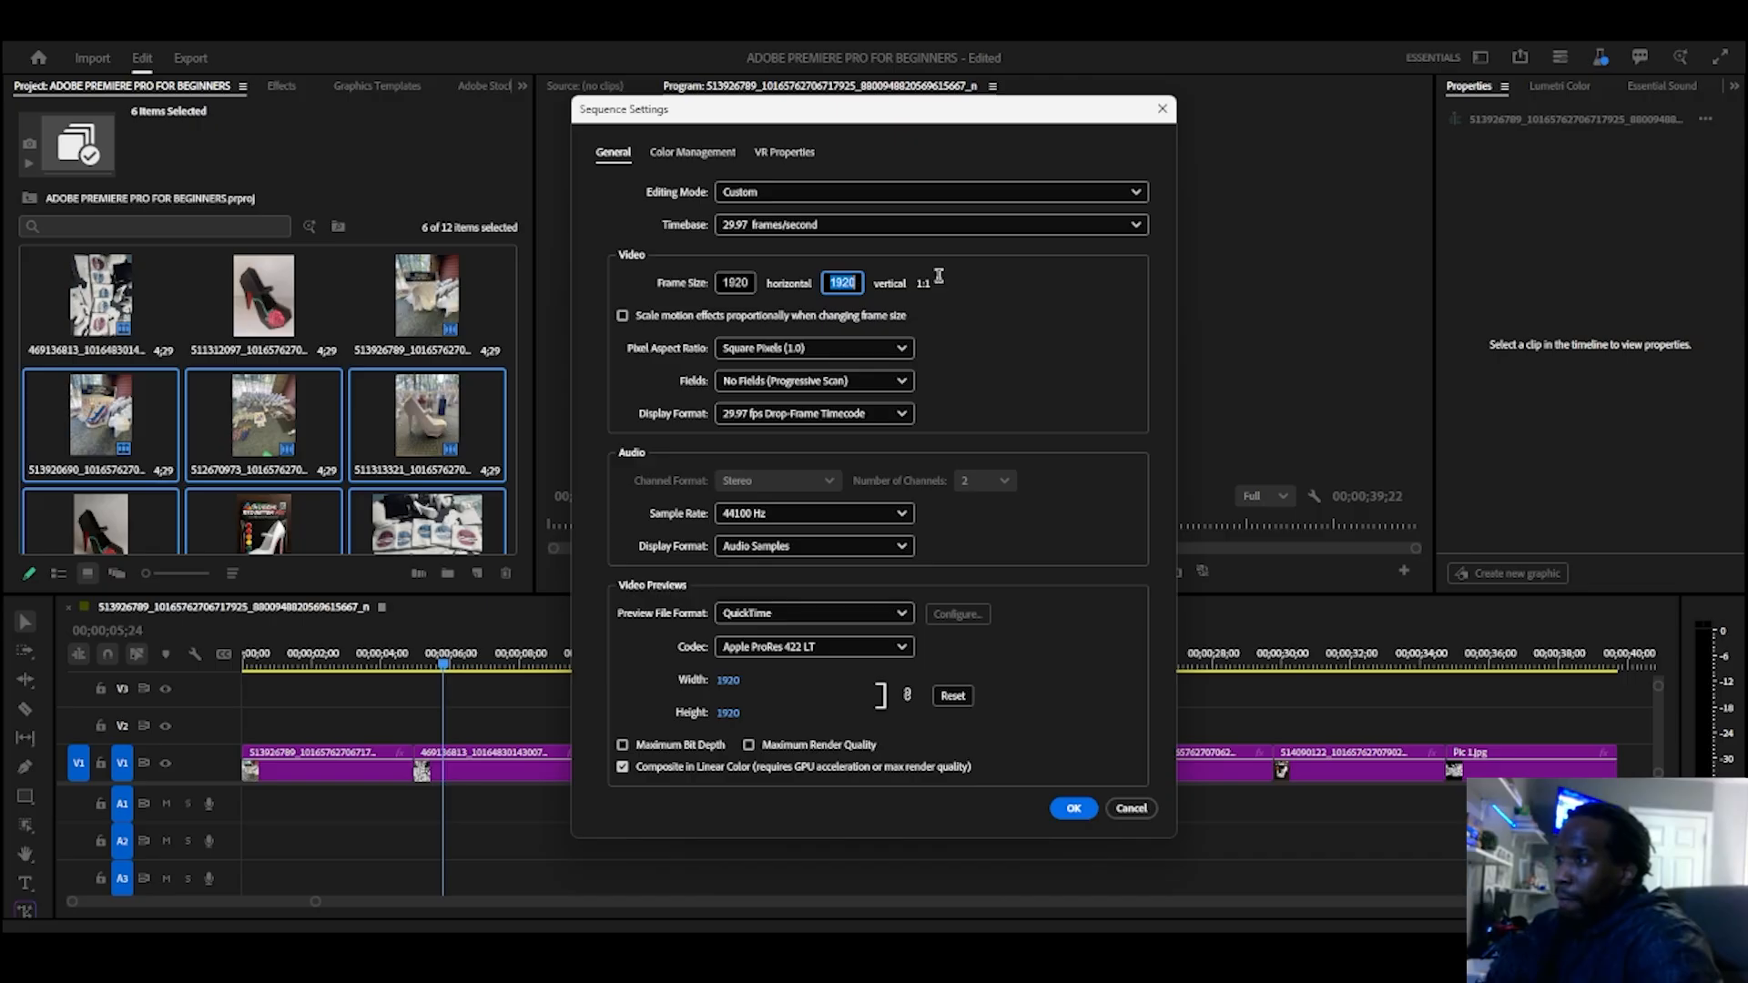
{"action": "type", "text": "1080"}
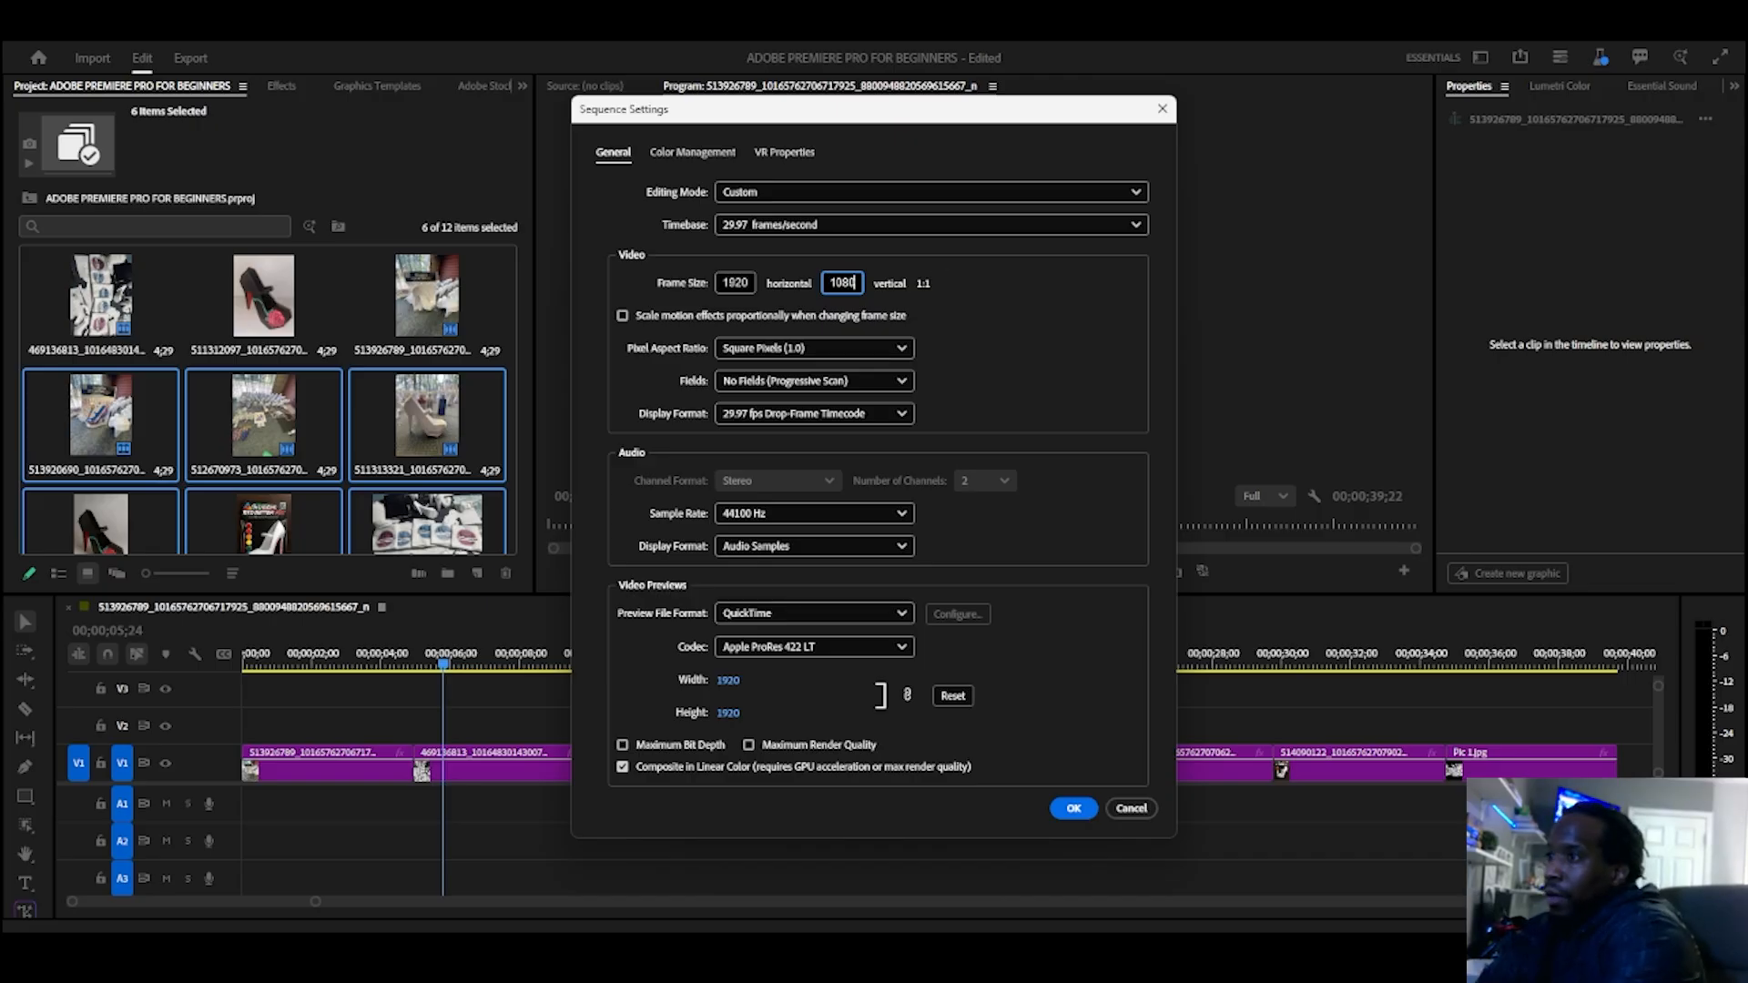
{"action": "left_click", "coordinate": [969, 298]}
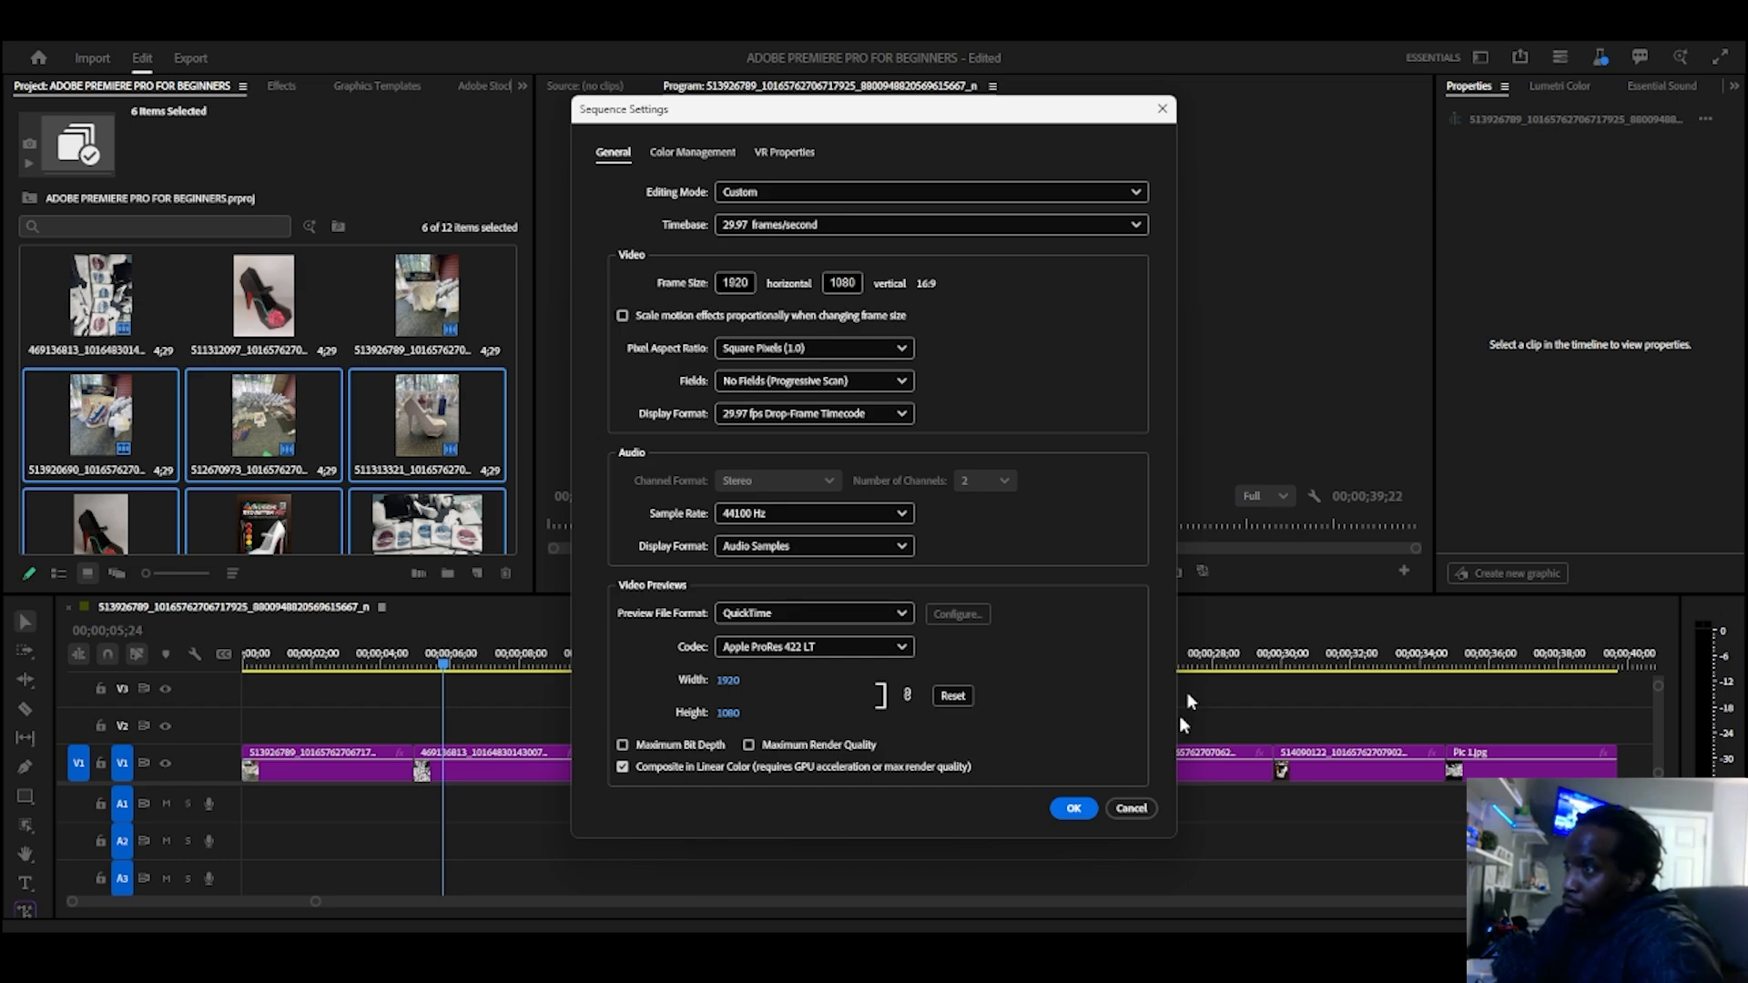
{"action": "left_click", "coordinate": [1067, 814]}
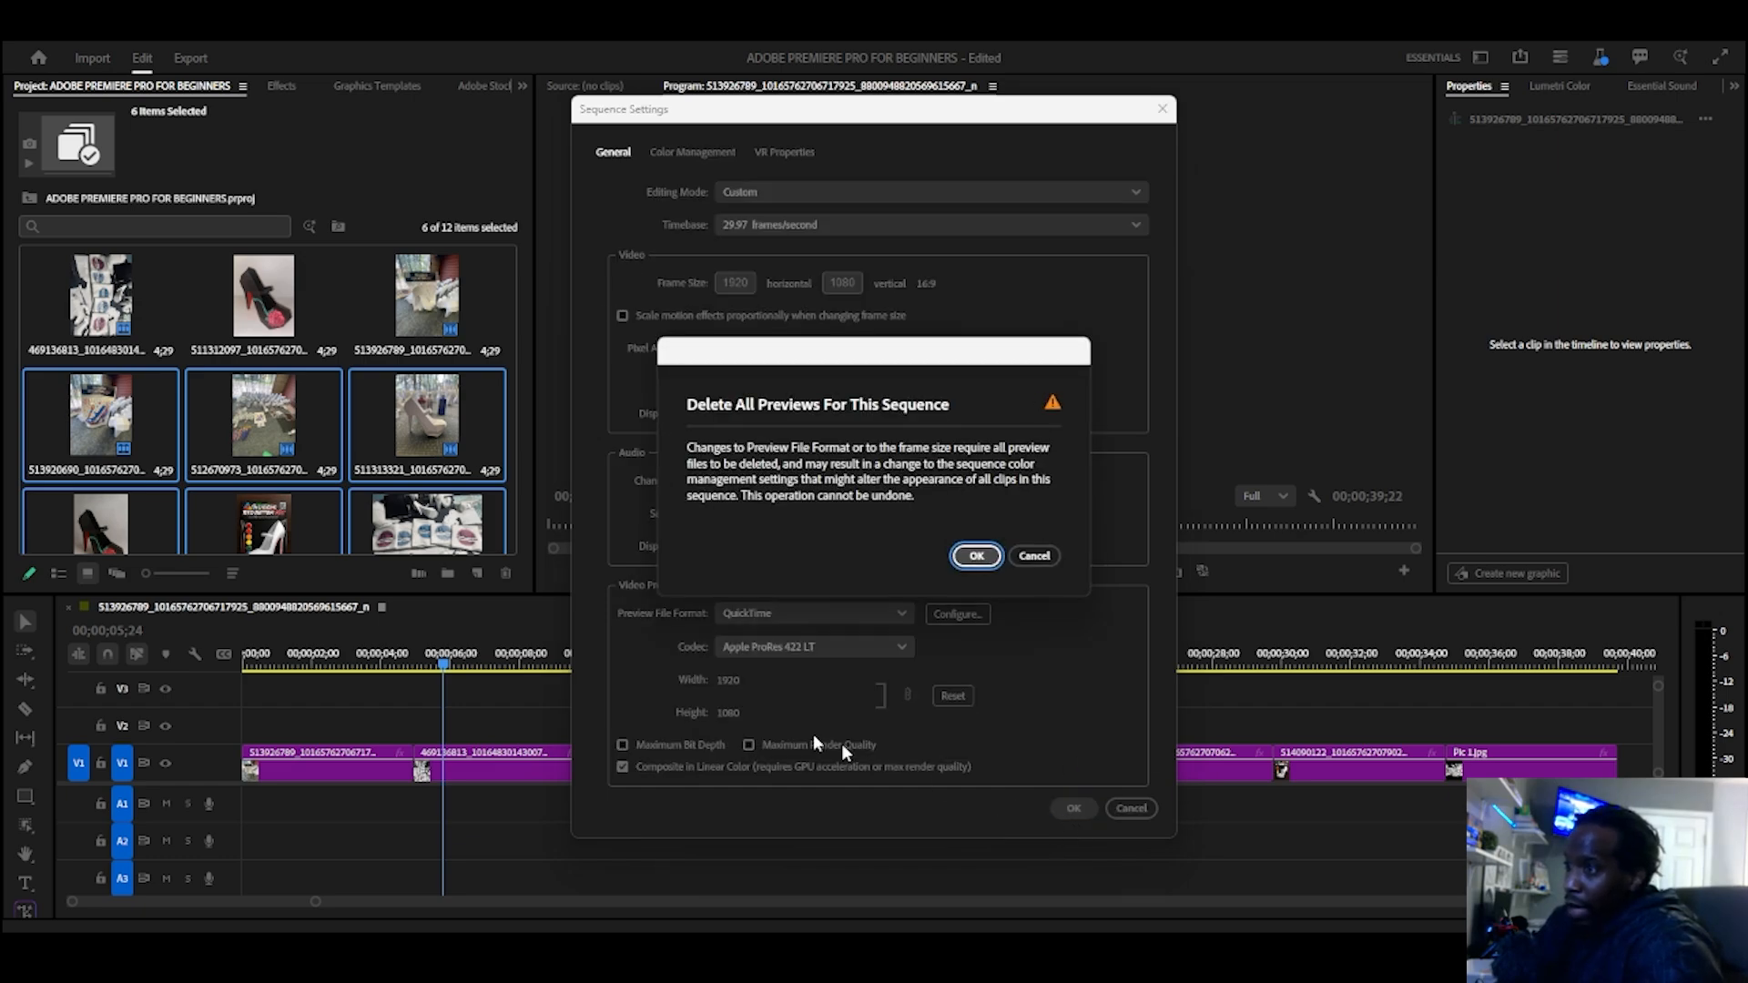
{"action": "left_click", "coordinate": [976, 556]}
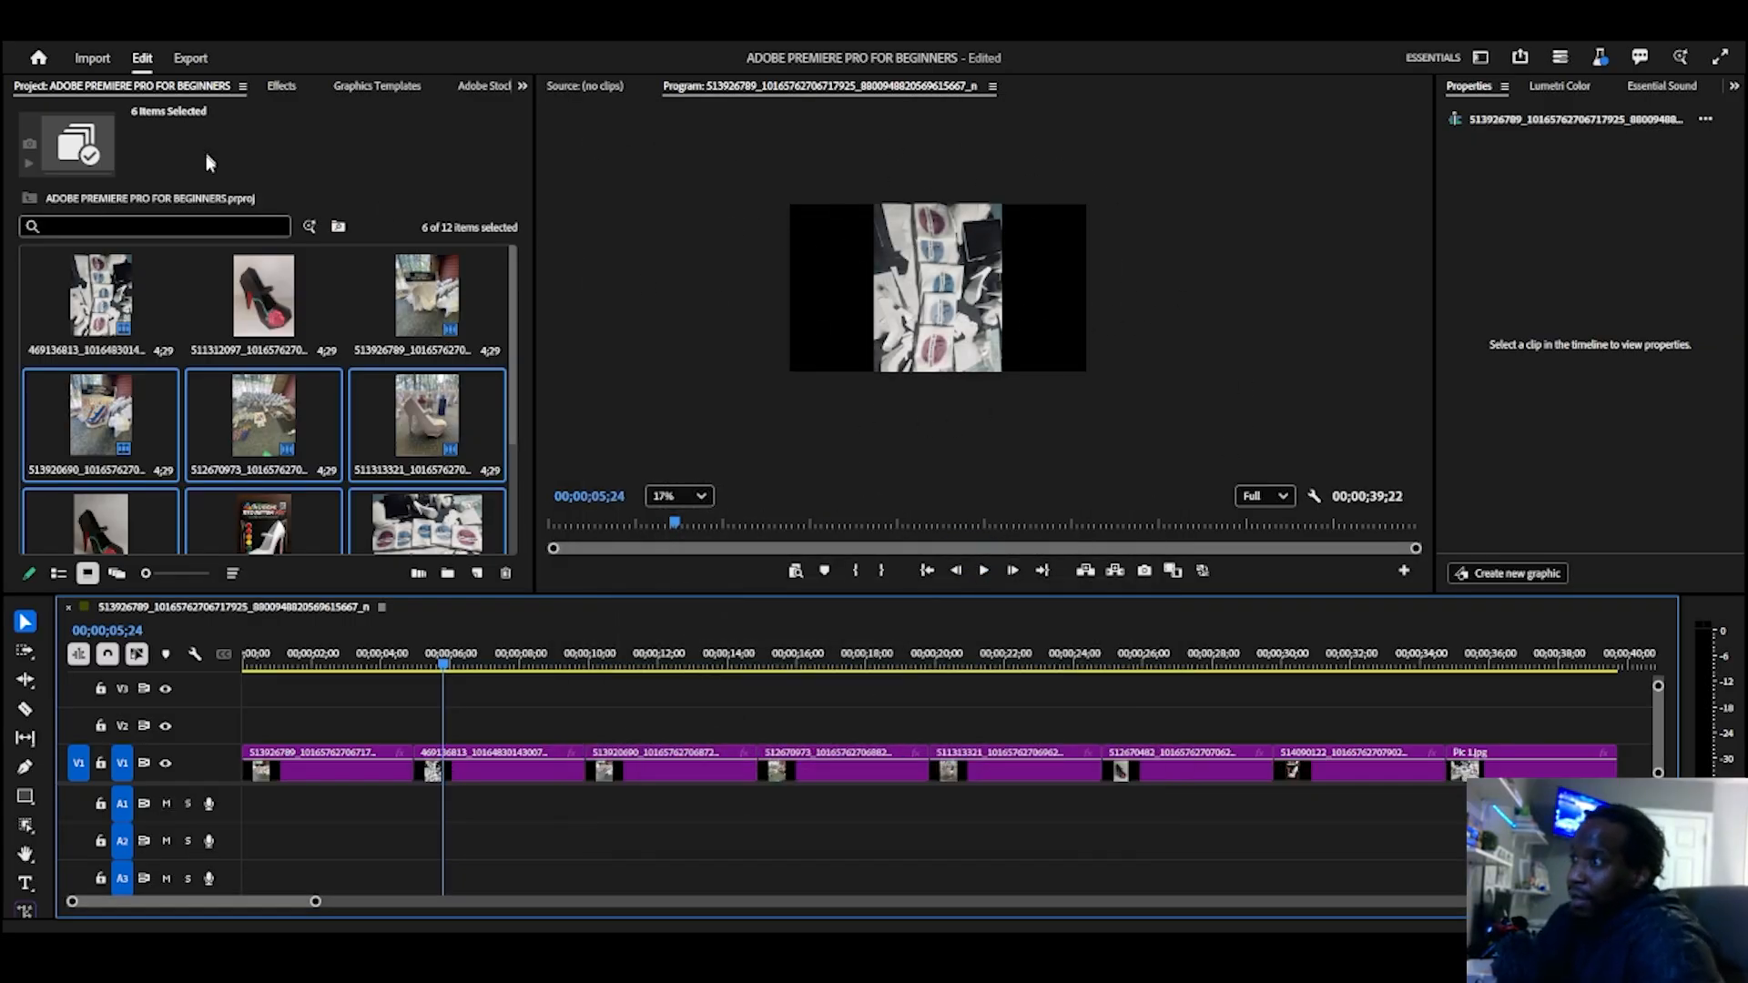
Step: Try a 73% scale, -87° rotation and position 891, 589.4 on the 469136813 image
{"action": "left_click", "coordinate": [919, 290]}
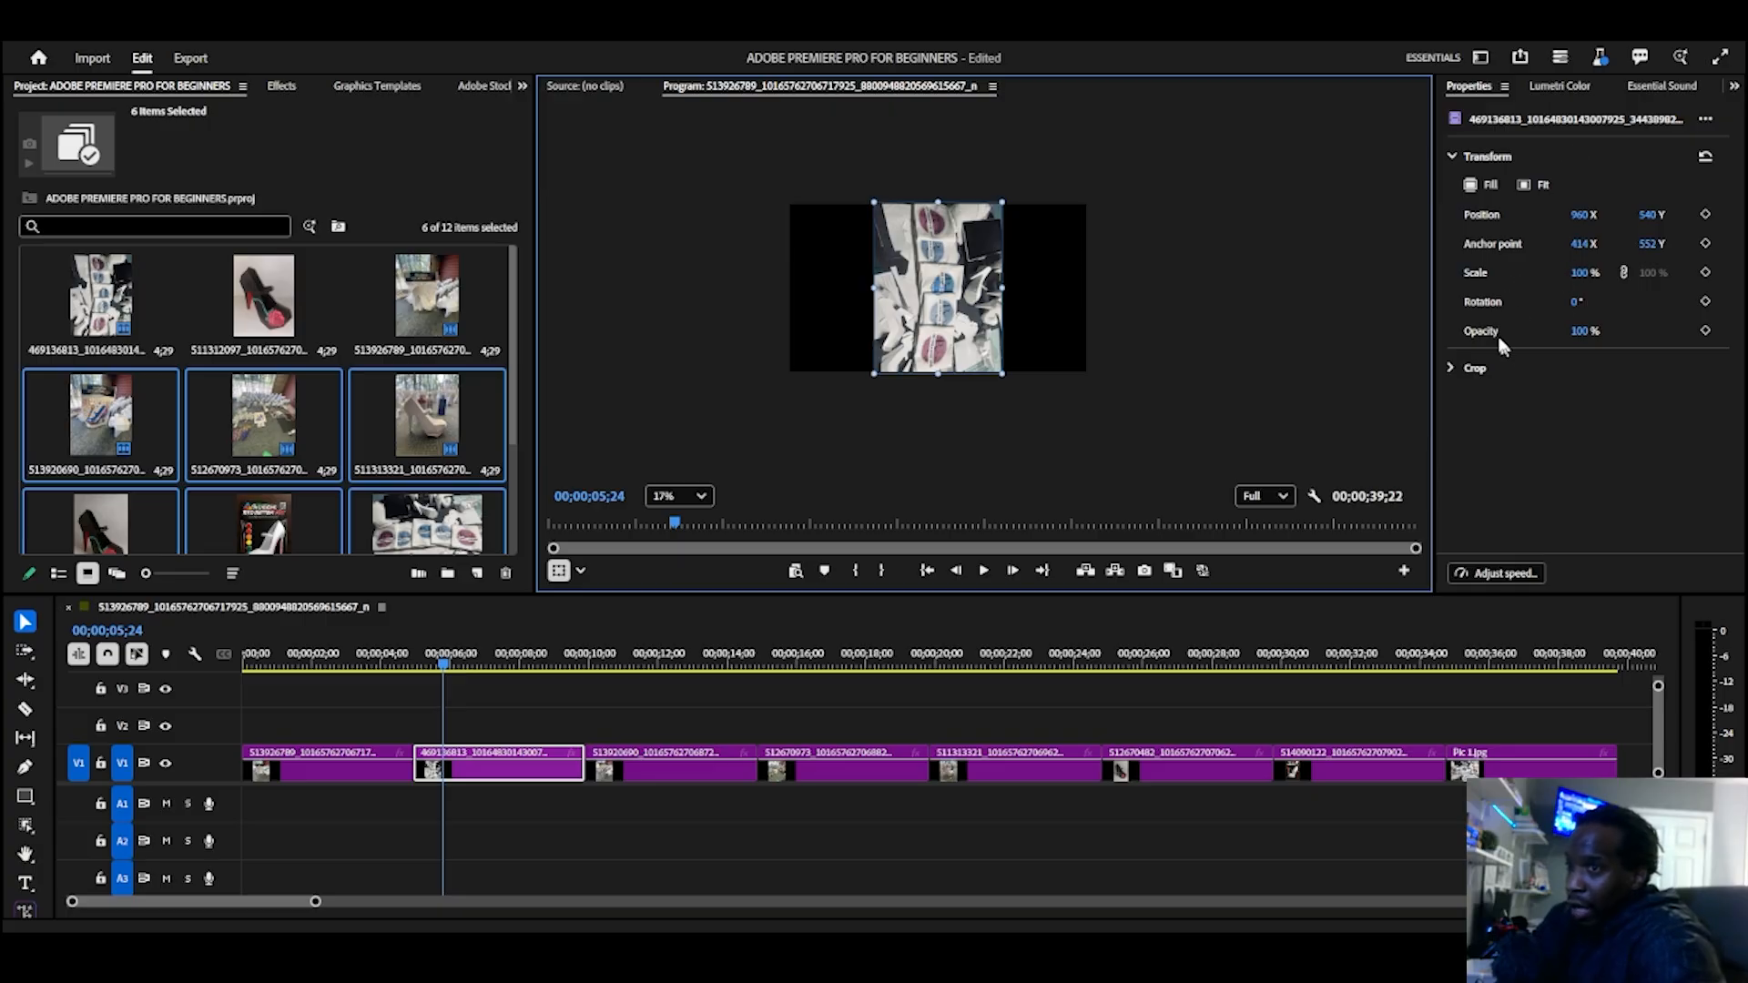
{"action": "mouse_move", "coordinate": [1580, 303]}
{"action": "left_mouse_down"}
{"action": "mouse_move", "coordinate": [1495, 306]}
{"action": "mouse_move", "coordinate": [1559, 278]}
{"action": "mouse_move", "coordinate": [1533, 278]}
{"action": "mouse_move", "coordinate": [1548, 298]}
{"action": "left_mouse_up"}
{"action": "mouse_move", "coordinate": [1581, 215]}
{"action": "left_mouse_down"}
{"action": "mouse_move", "coordinate": [1508, 223]}
{"action": "mouse_move", "coordinate": [1704, 212]}
{"action": "mouse_move", "coordinate": [1615, 216]}
{"action": "left_mouse_up"}
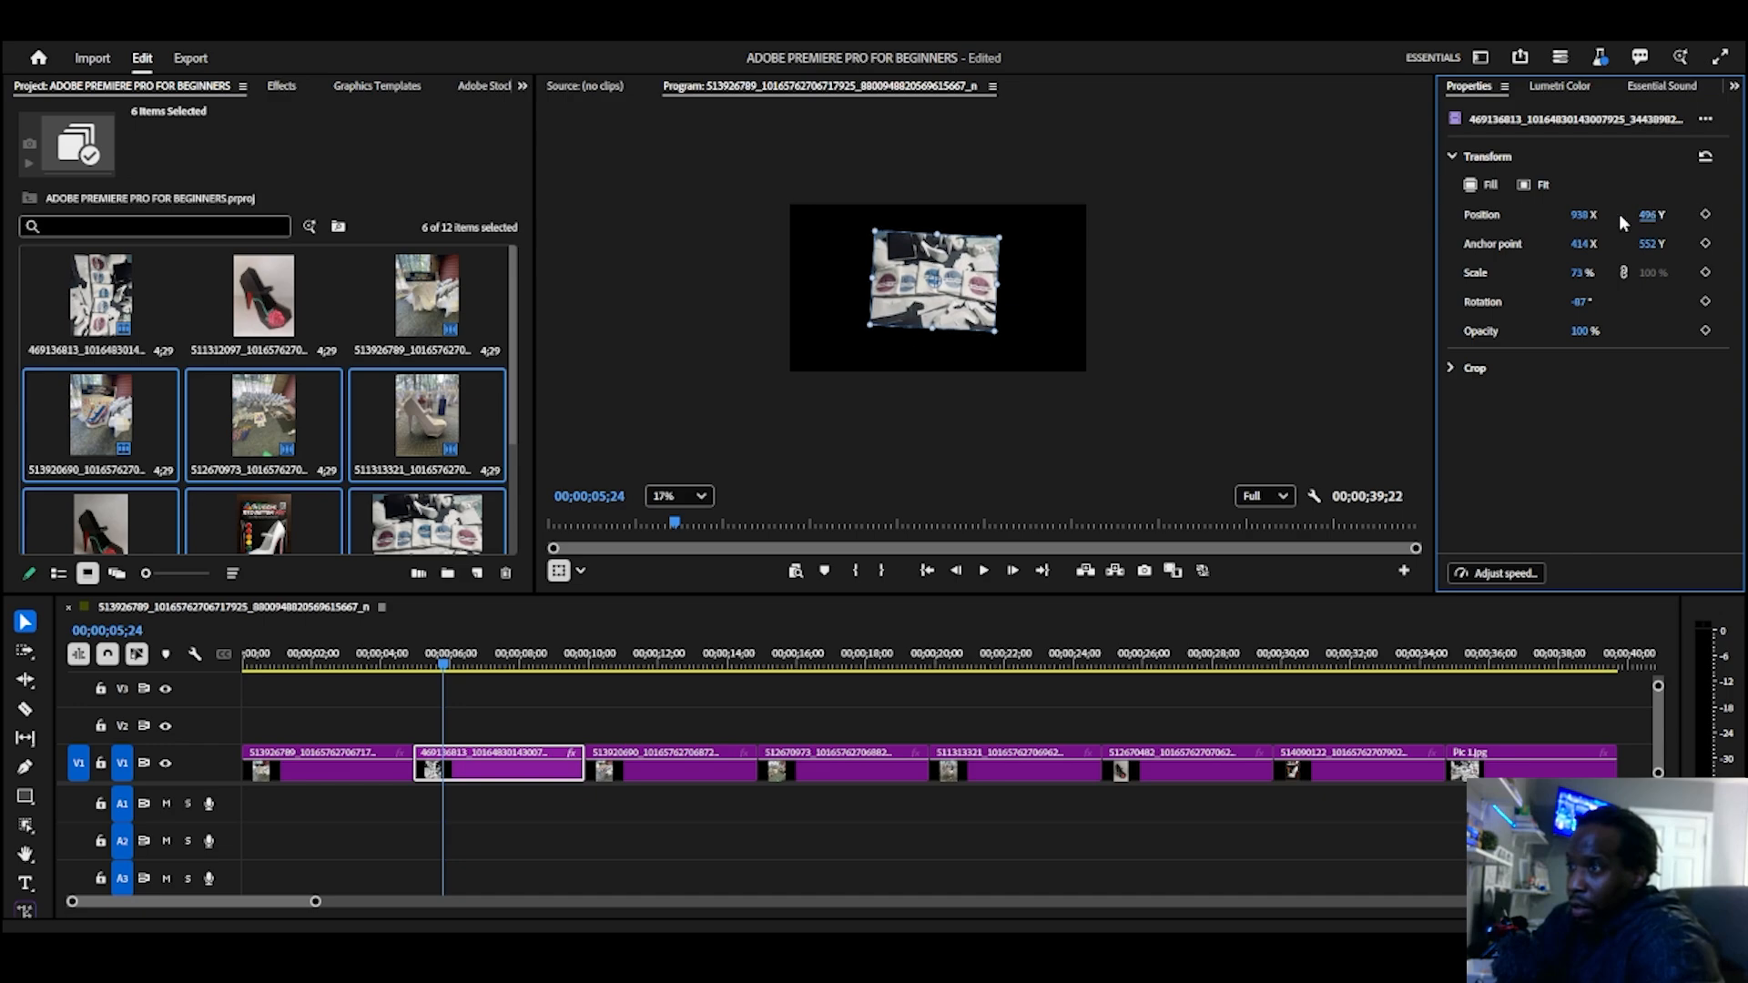
{"action": "mouse_move", "coordinate": [954, 290]}
{"action": "left_mouse_down"}
{"action": "mouse_move", "coordinate": [970, 286]}
{"action": "mouse_move", "coordinate": [947, 310]}
{"action": "left_mouse_up"}
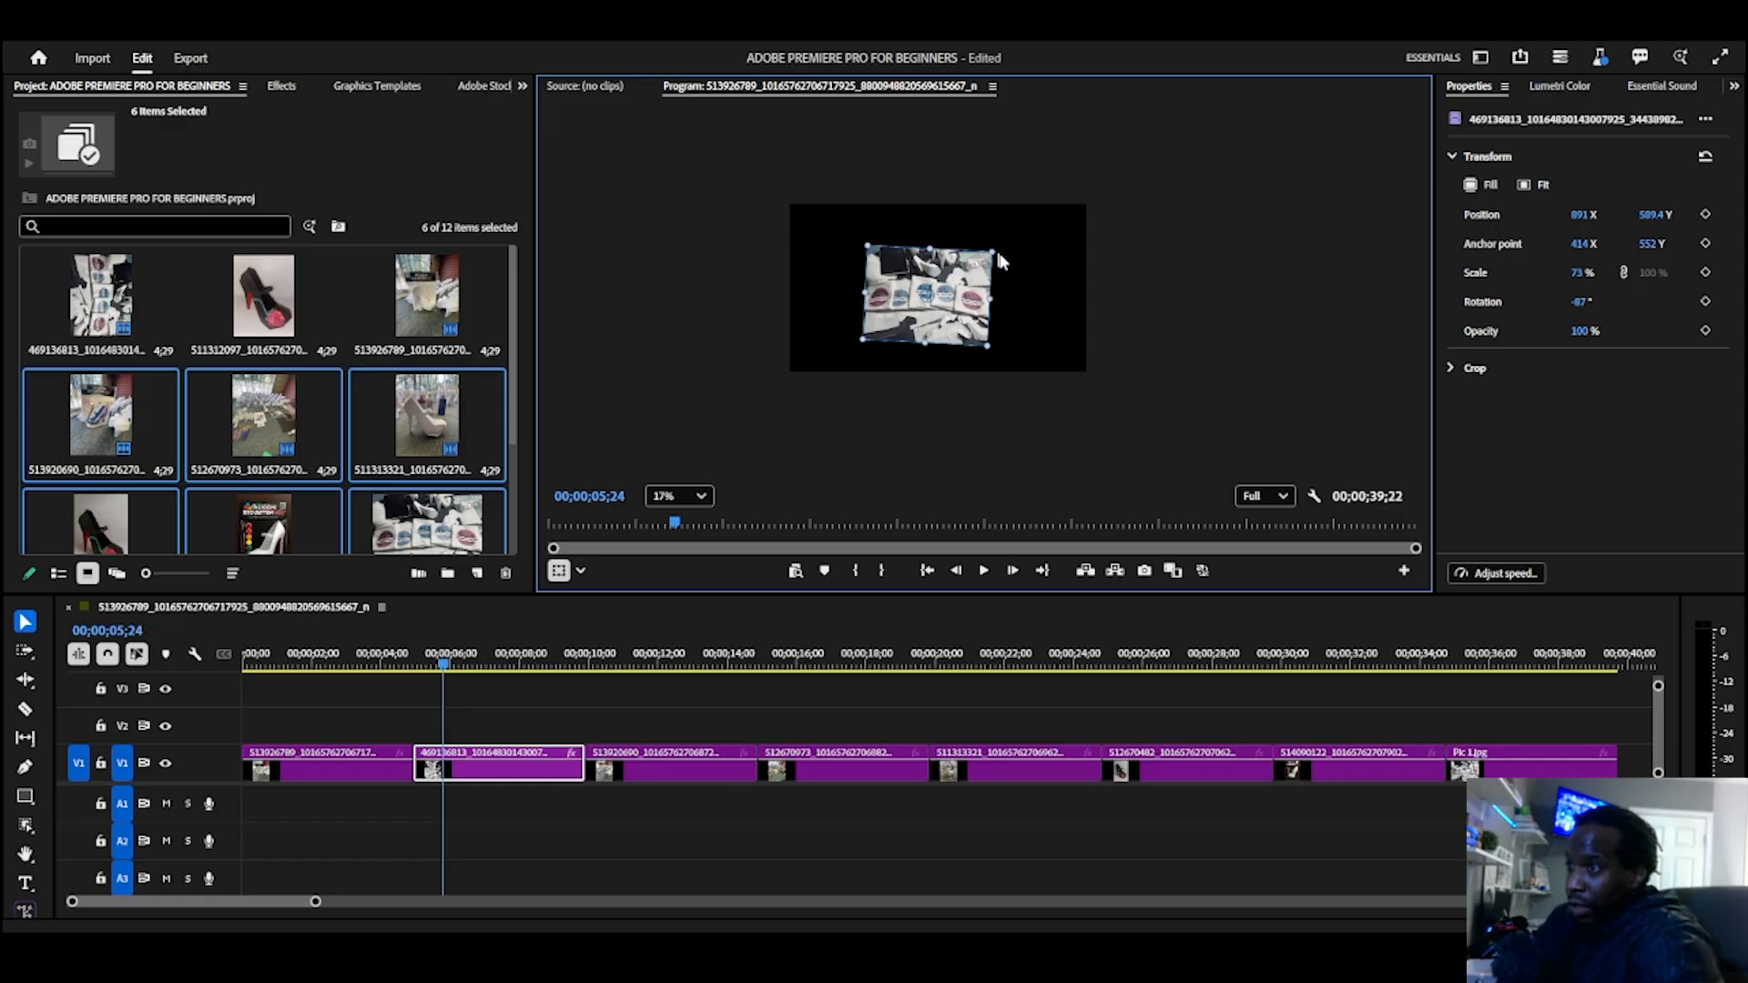
Step: Crop the 469136813 image by 38% from its left edge, then undo the crop and all its transform changes
{"action": "left_click", "coordinate": [1451, 368]}
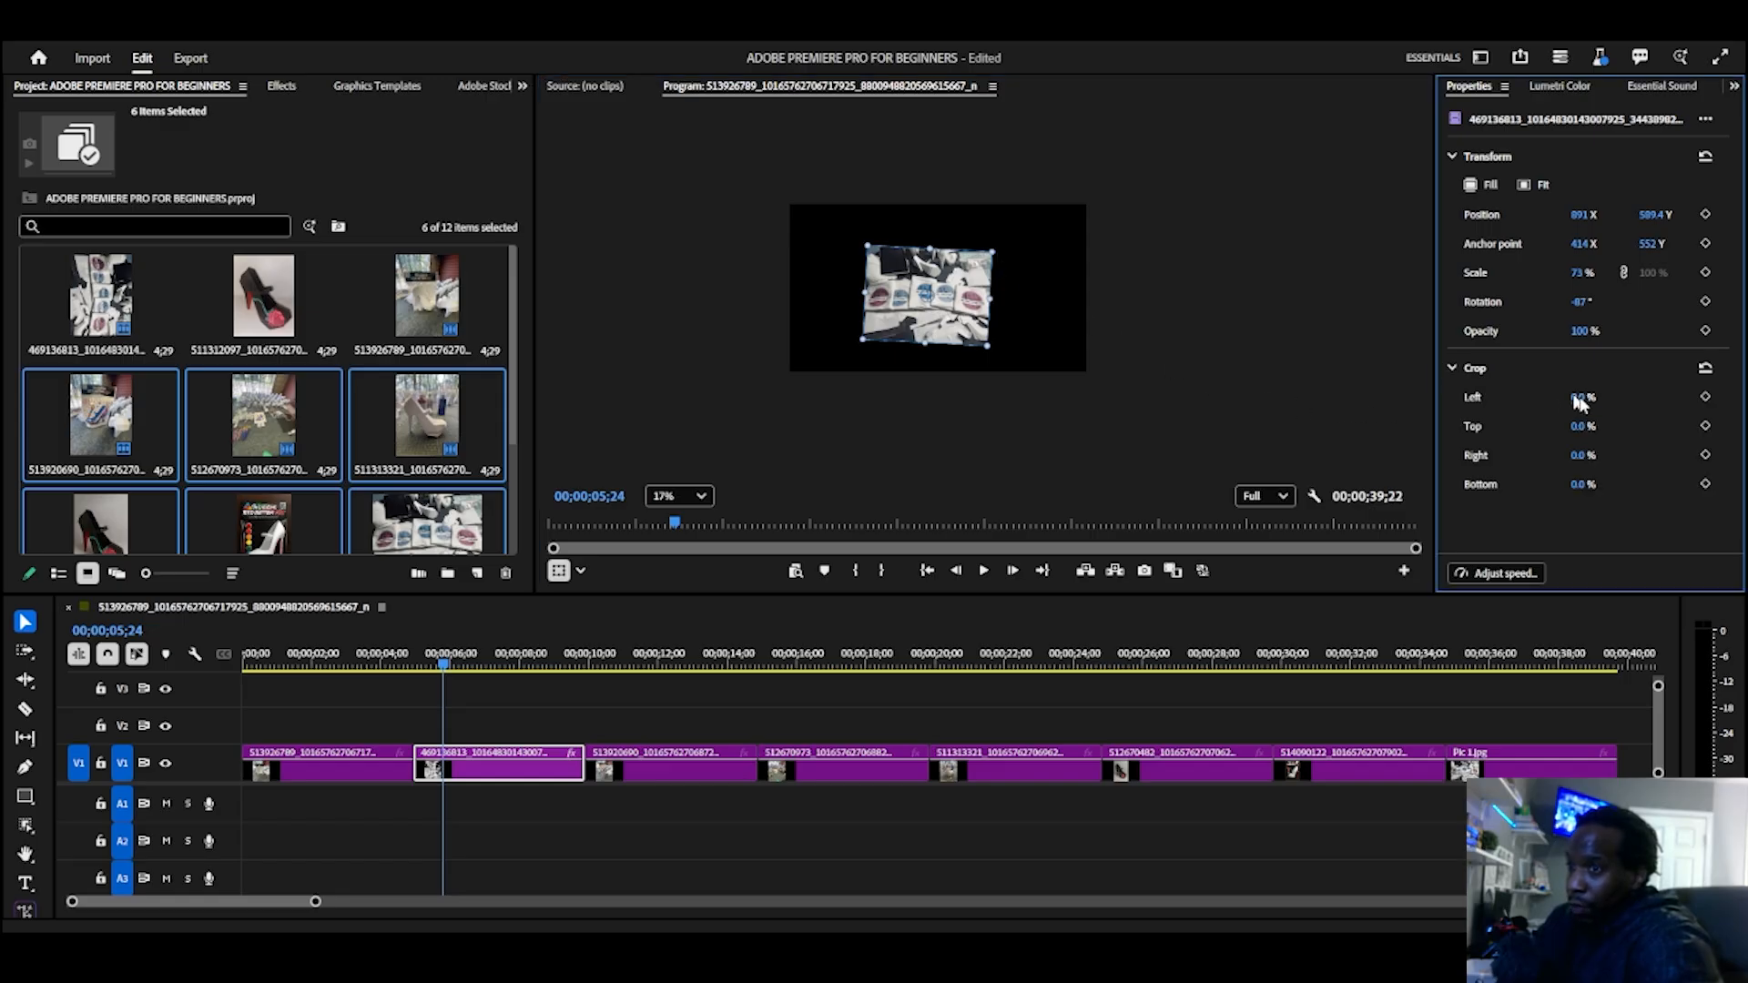
{"action": "left_click_drag", "start_coordinate": [1582, 397], "coordinate": [1590, 393]}
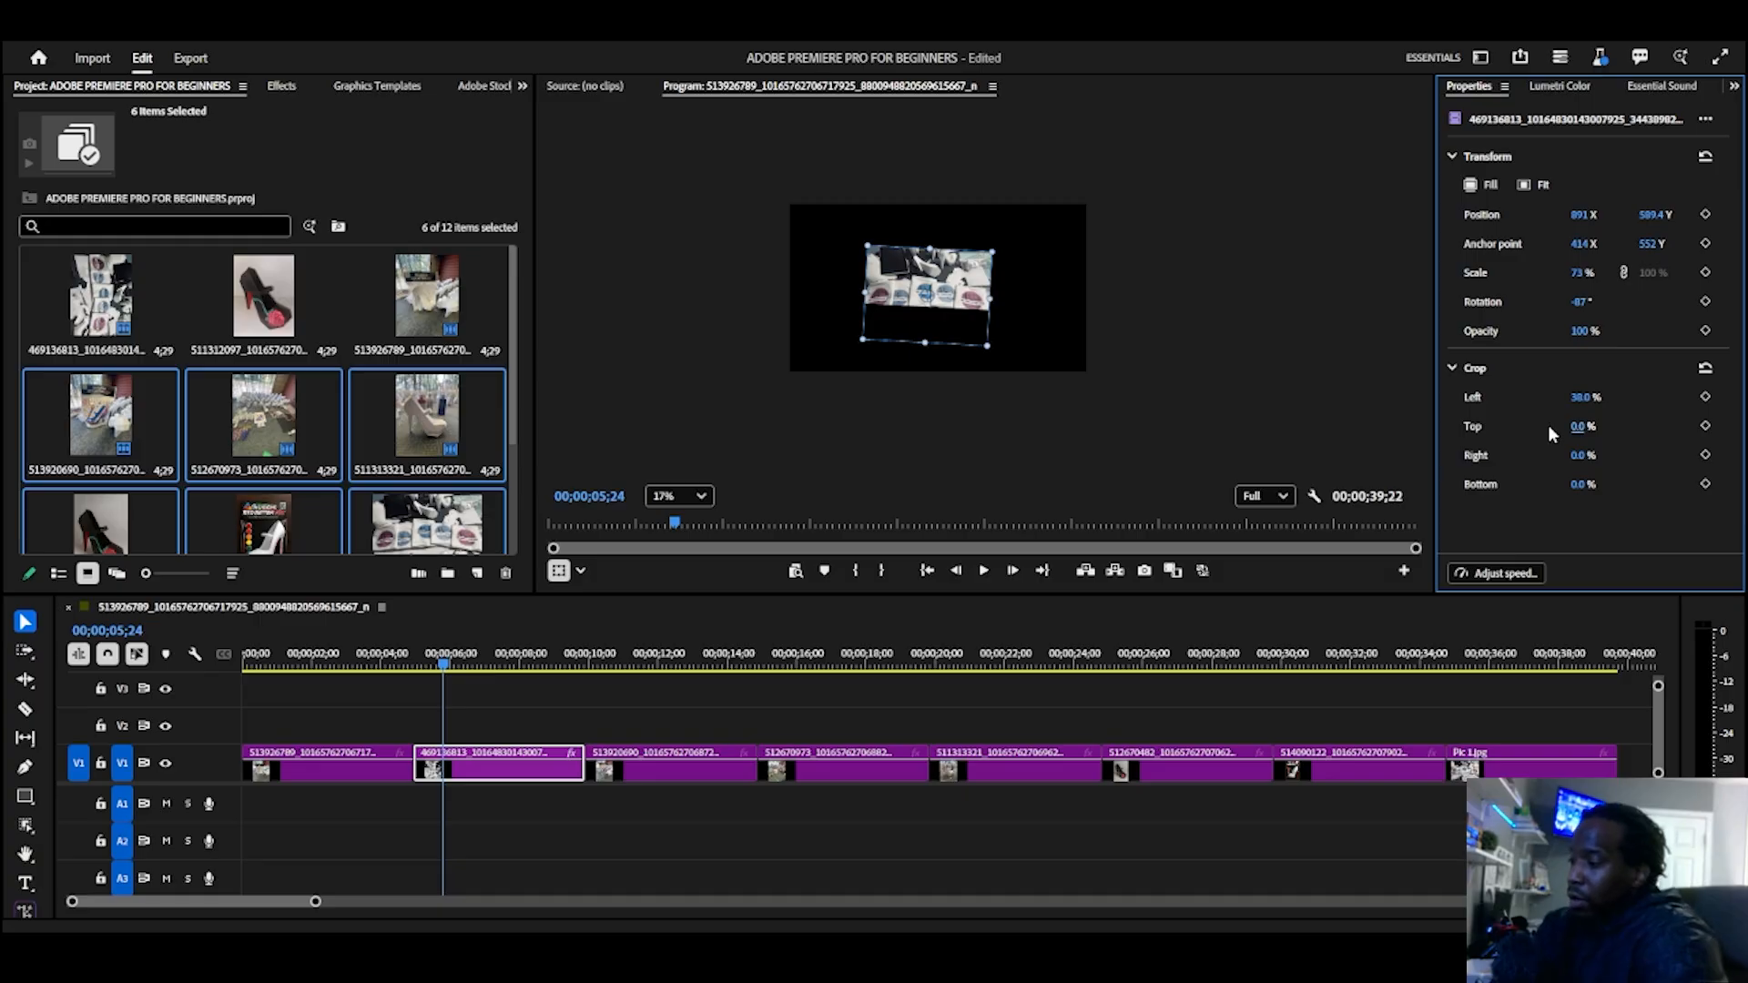
{"action": "key", "text": "ctrl+z"}
{"action": "key", "text": "ctrl+z"}
{"action": "key", "text": "ctrl+z"}
{"action": "key", "text": "ctrl+z"}
{"action": "key", "text": "ctrl+z"}
{"action": "key", "text": "ctrl+z"}
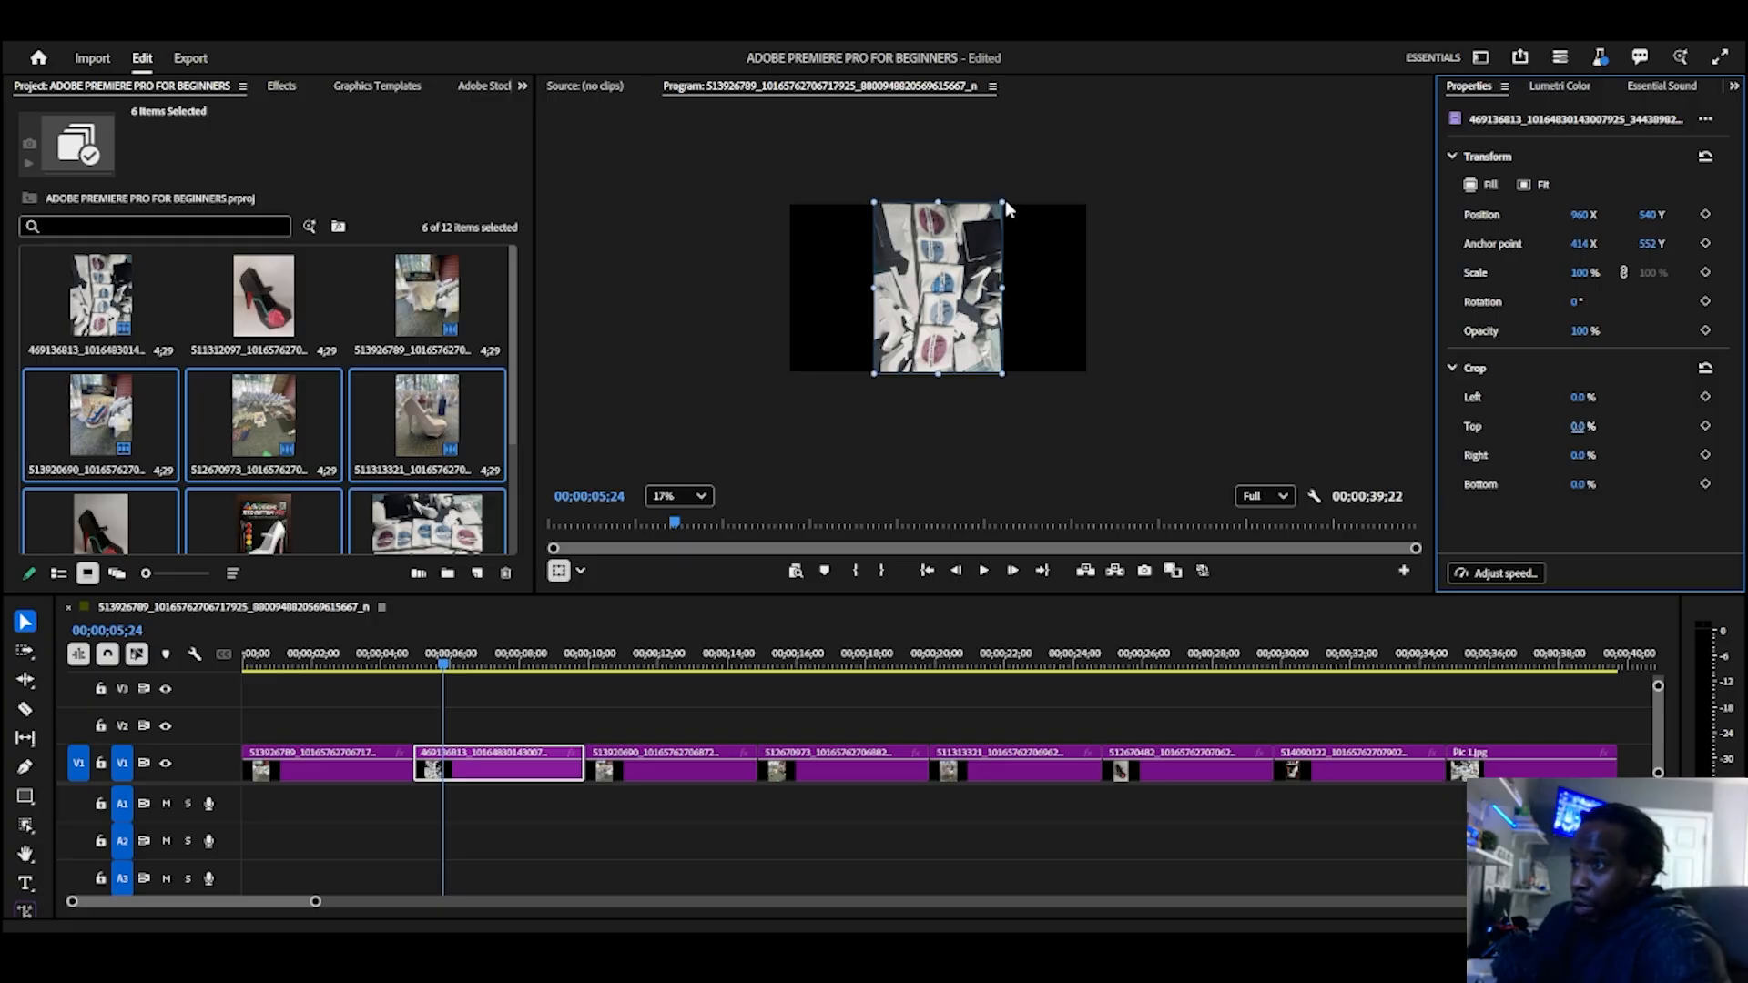
Step: Rotate the 469136813 image to -90° and scale it to 180% so it fills the horizontal frame
{"action": "left_click_drag", "start_coordinate": [1007, 195], "coordinate": [847, 215]}
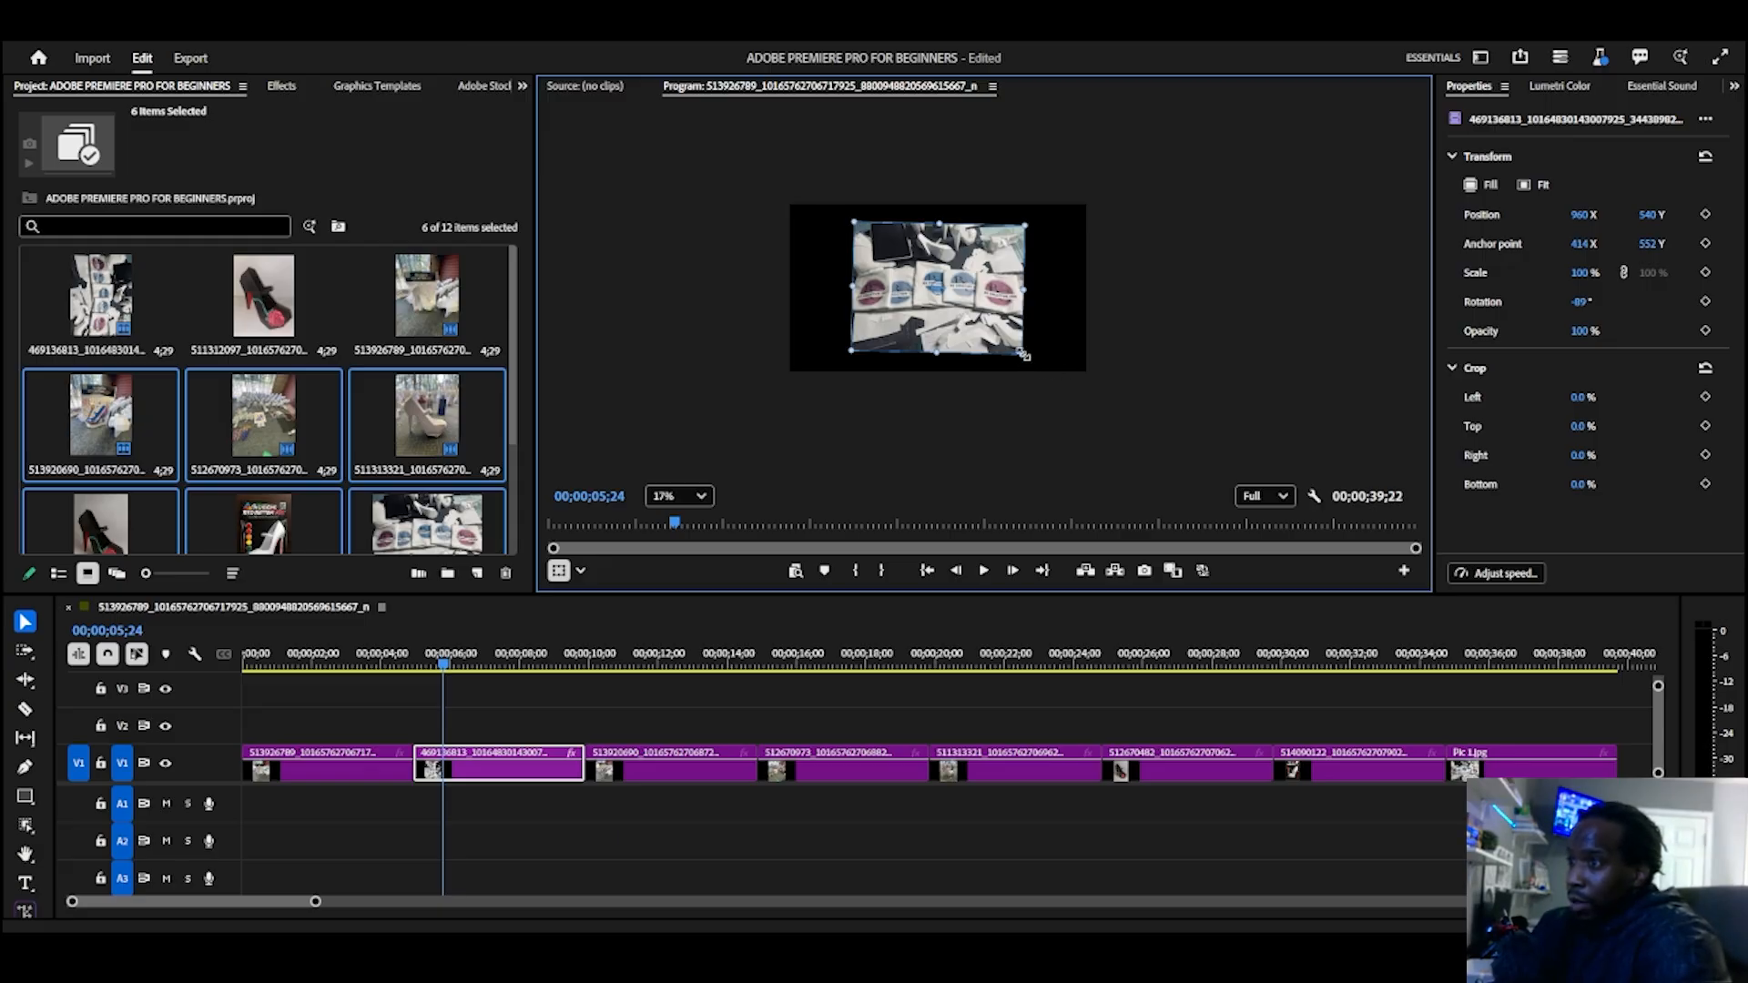
{"action": "left_click_drag", "start_coordinate": [1024, 355], "coordinate": [1092, 371]}
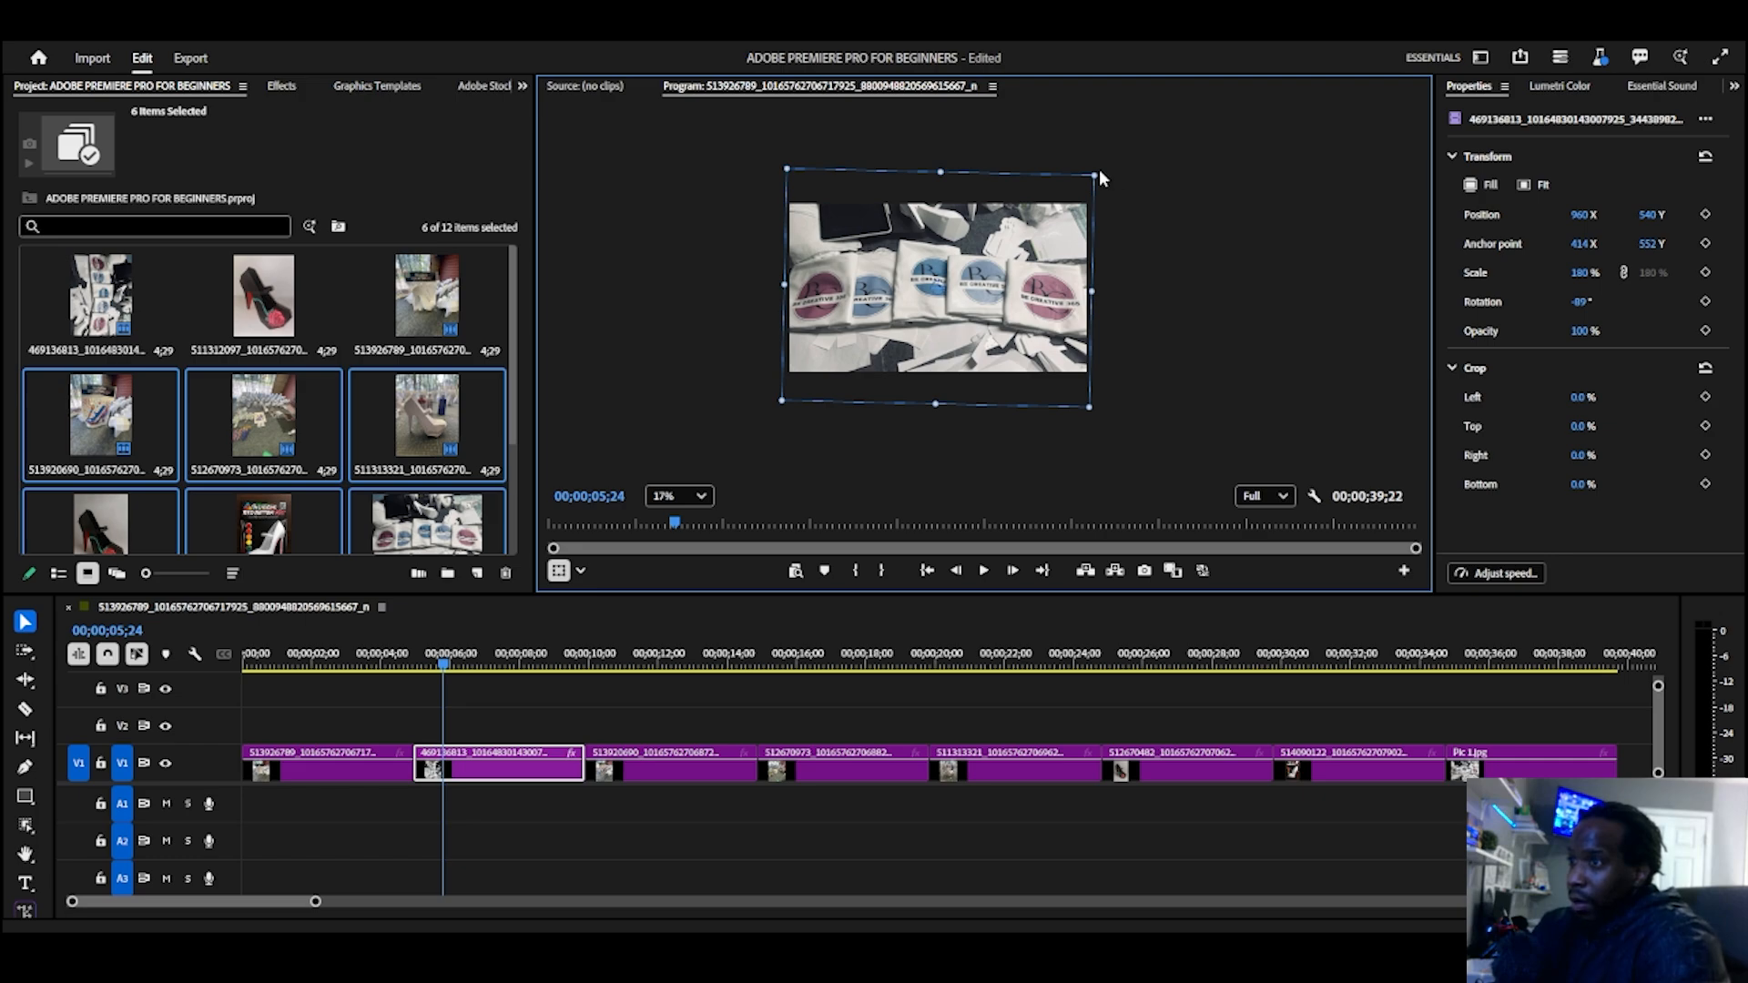
{"action": "left_click_drag", "start_coordinate": [1096, 172], "coordinate": [1092, 171]}
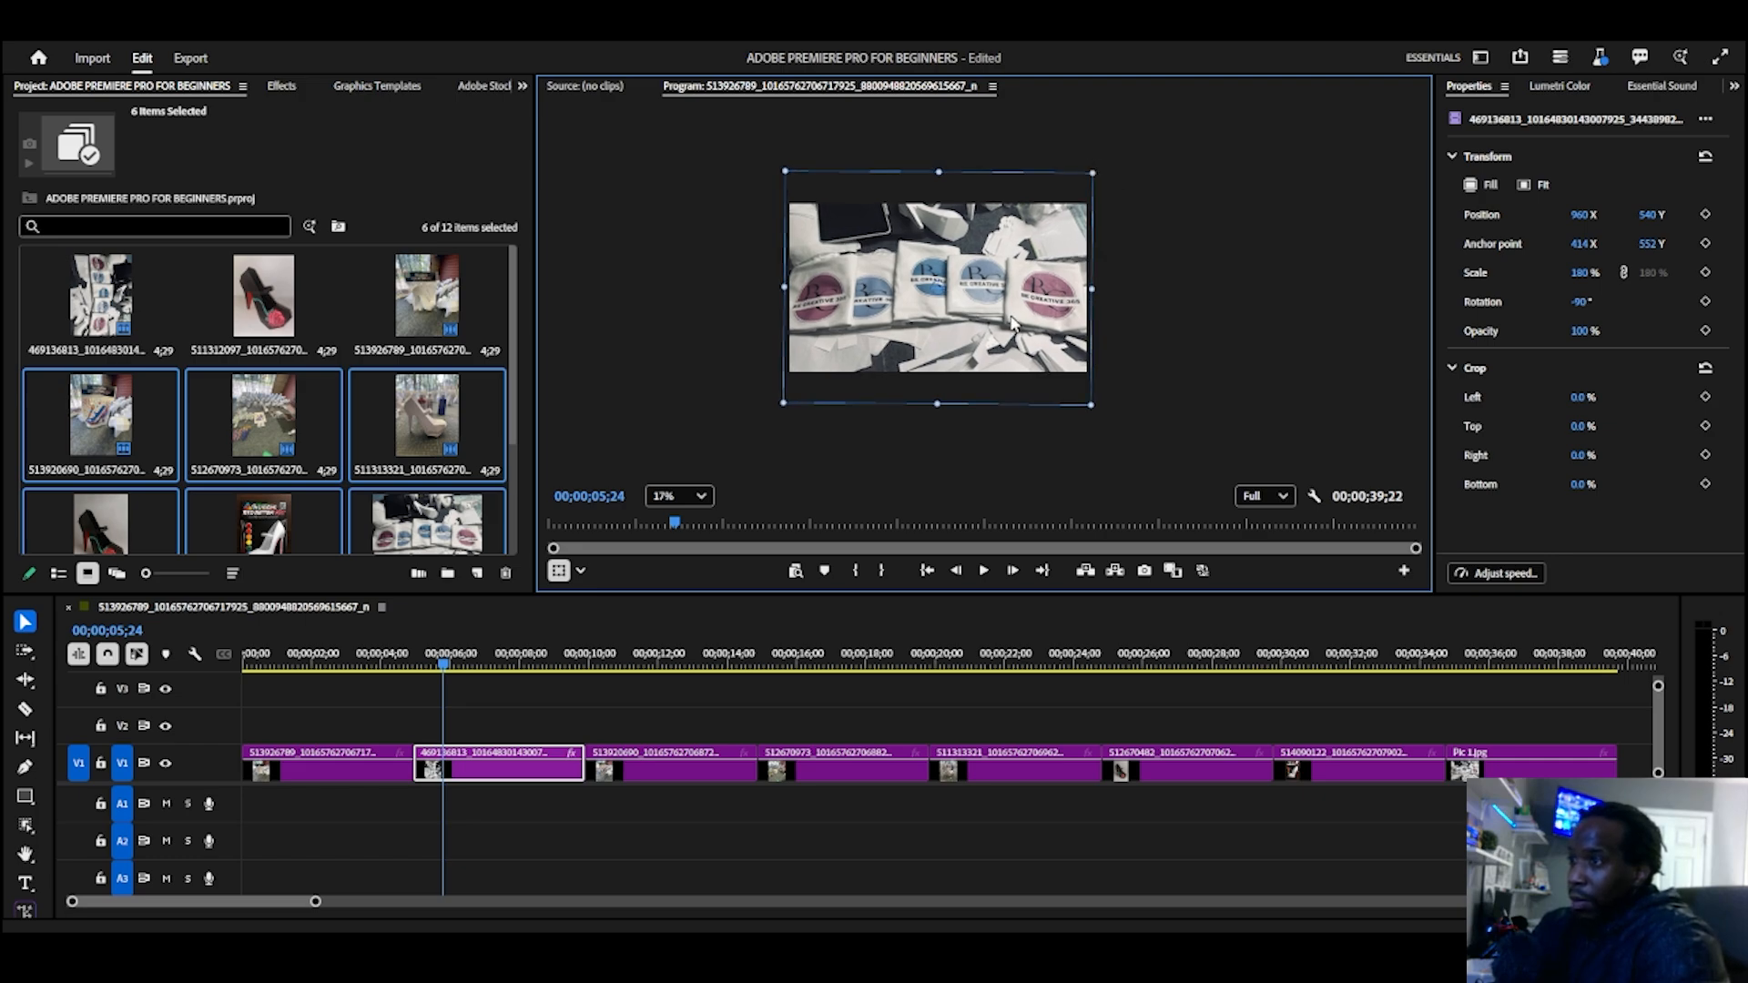
{"action": "left_click", "coordinate": [1198, 300]}
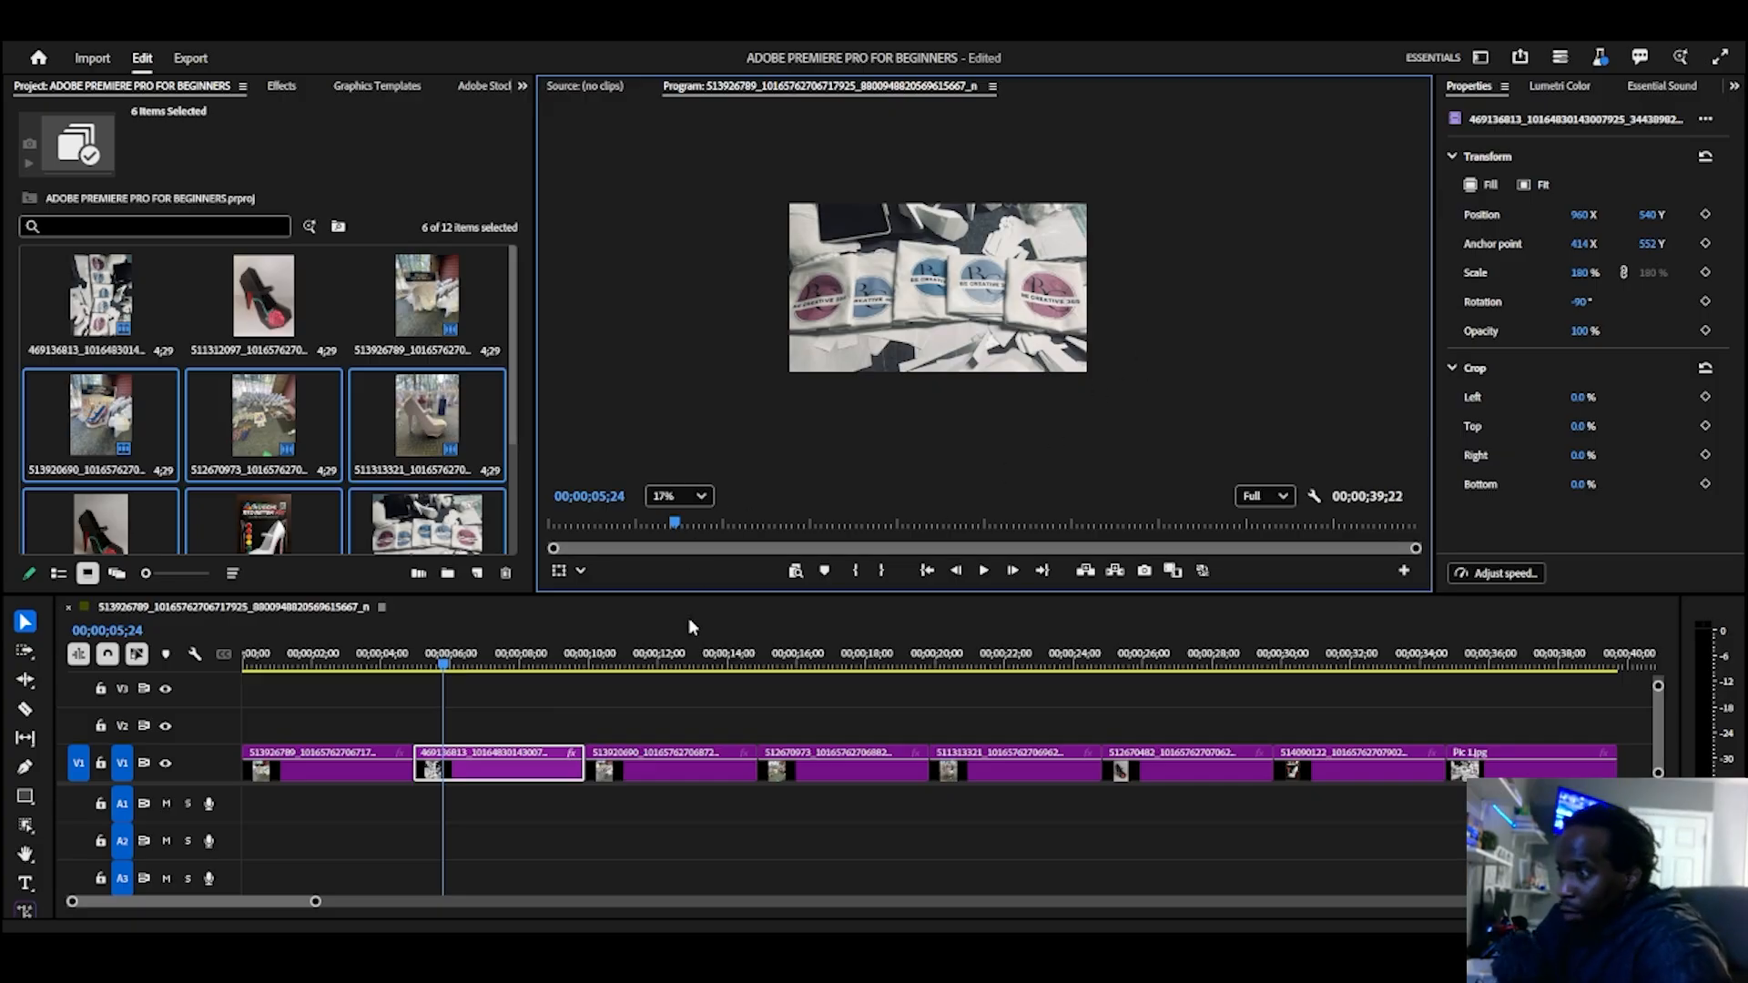
Step: Move the playhead to 00;00;15;05 to preview the 512670973 clip and show a longer span of the timeline
{"action": "left_click_drag", "start_coordinate": [450, 671], "coordinate": [767, 669]}
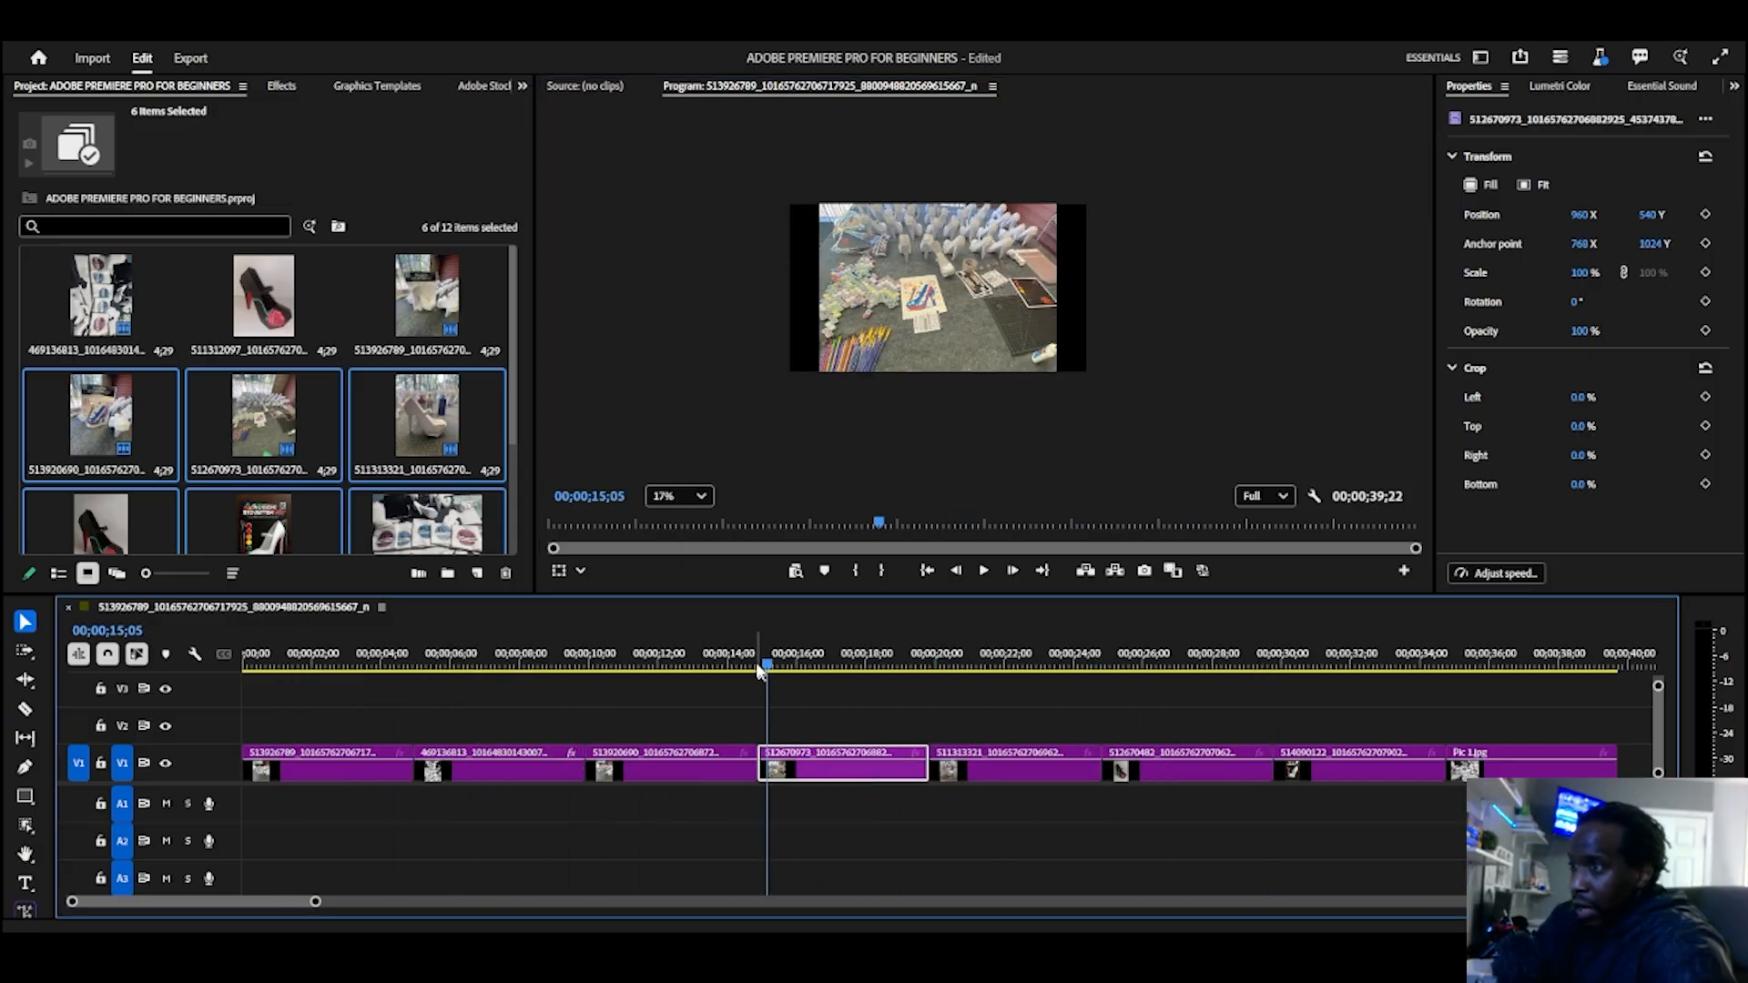
{"action": "key", "text": "minus"}
{"action": "key", "text": "minus"}
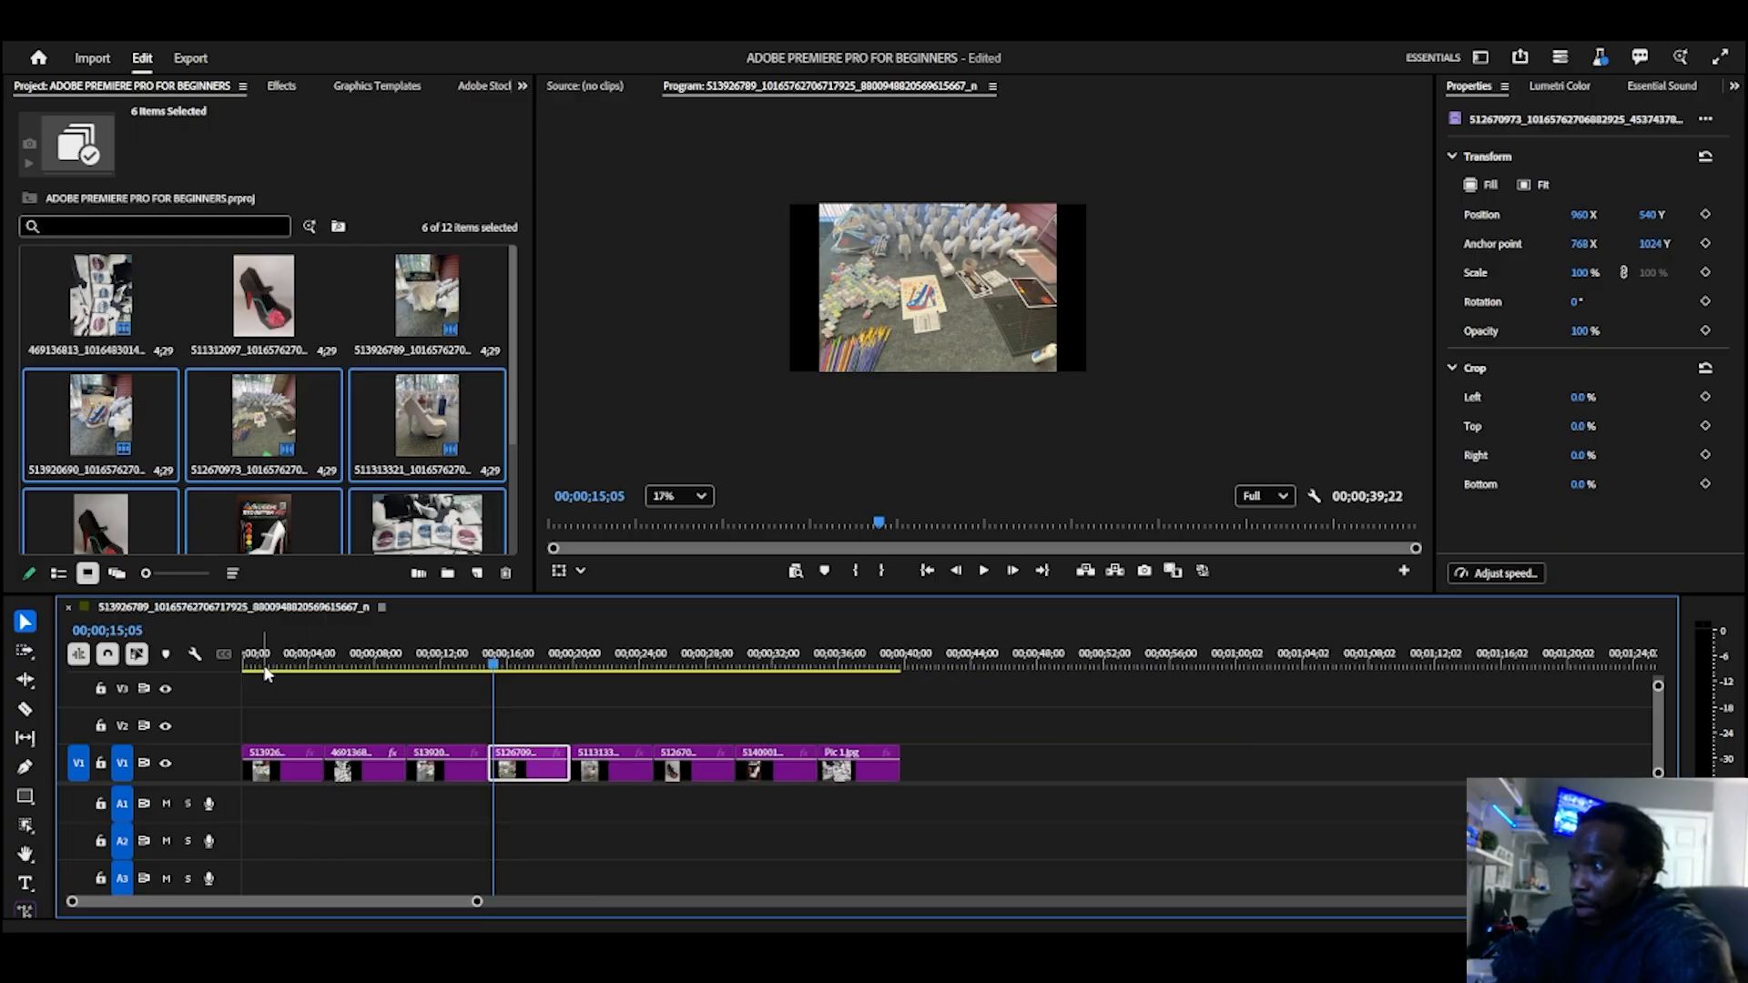
Step: Scrub through the slideshow to preview the images up to the Pic 1.jpg clip at 00;00;35;28
{"action": "left_click_drag", "start_coordinate": [326, 666], "coordinate": [735, 679]}
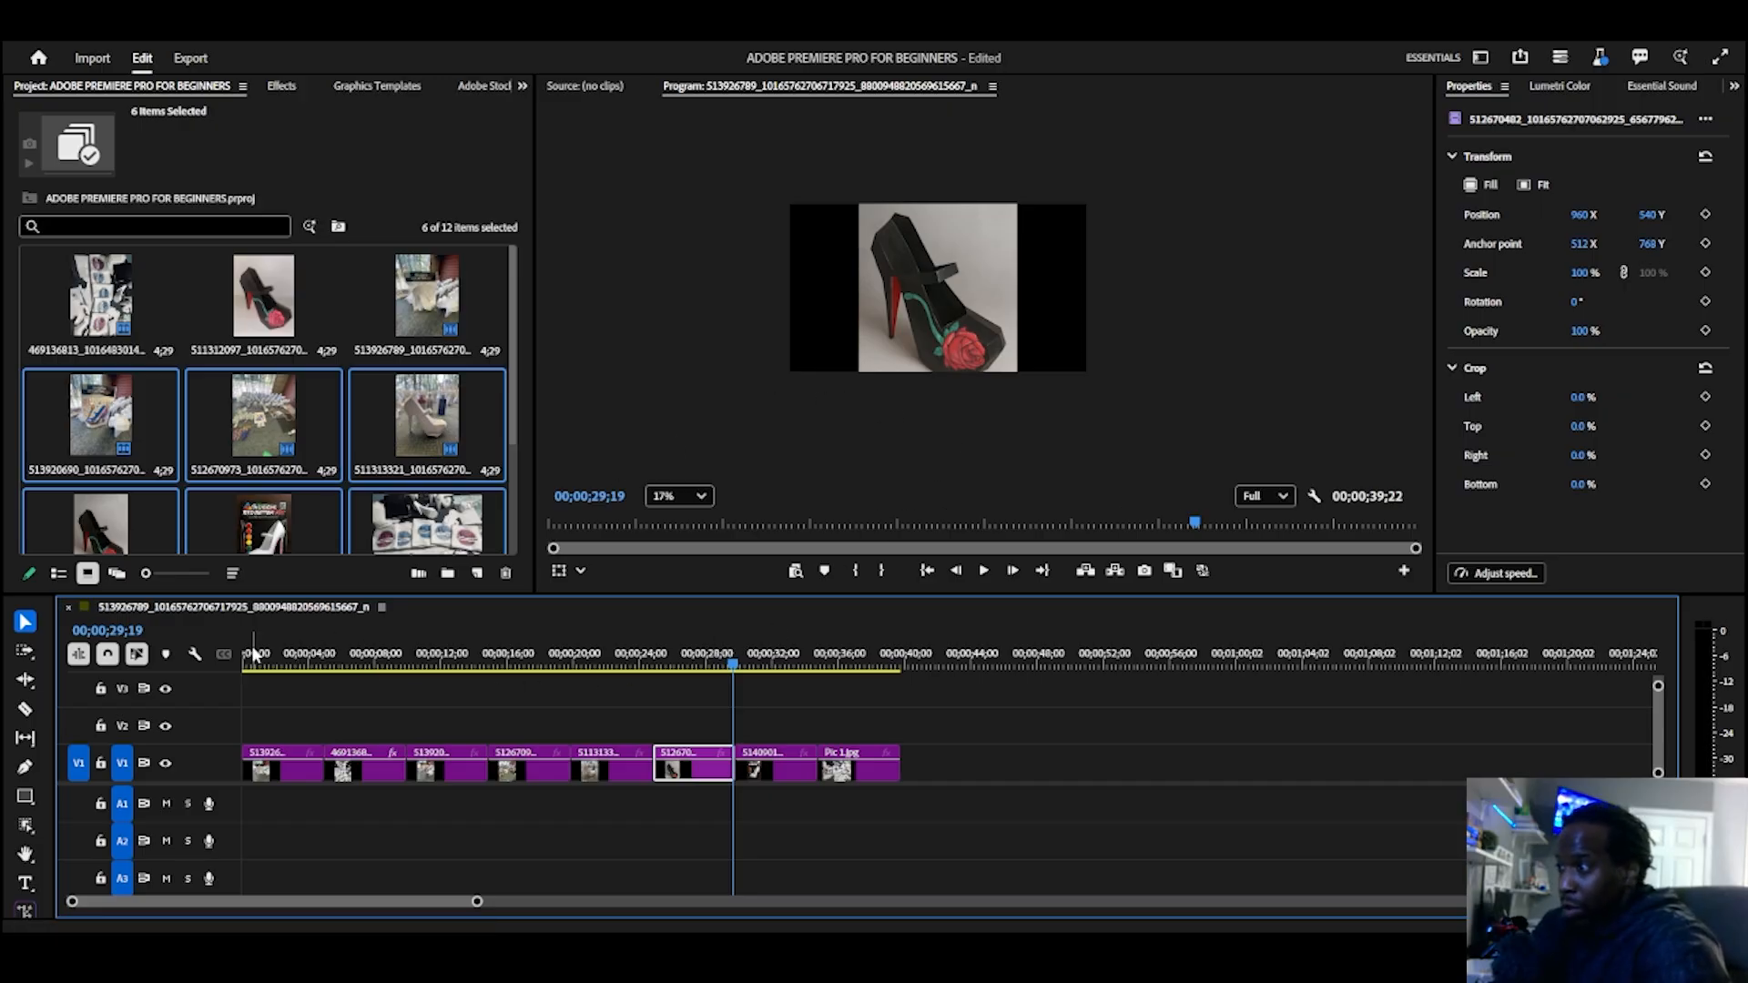
{"action": "left_click_drag", "start_coordinate": [255, 654], "coordinate": [839, 661]}
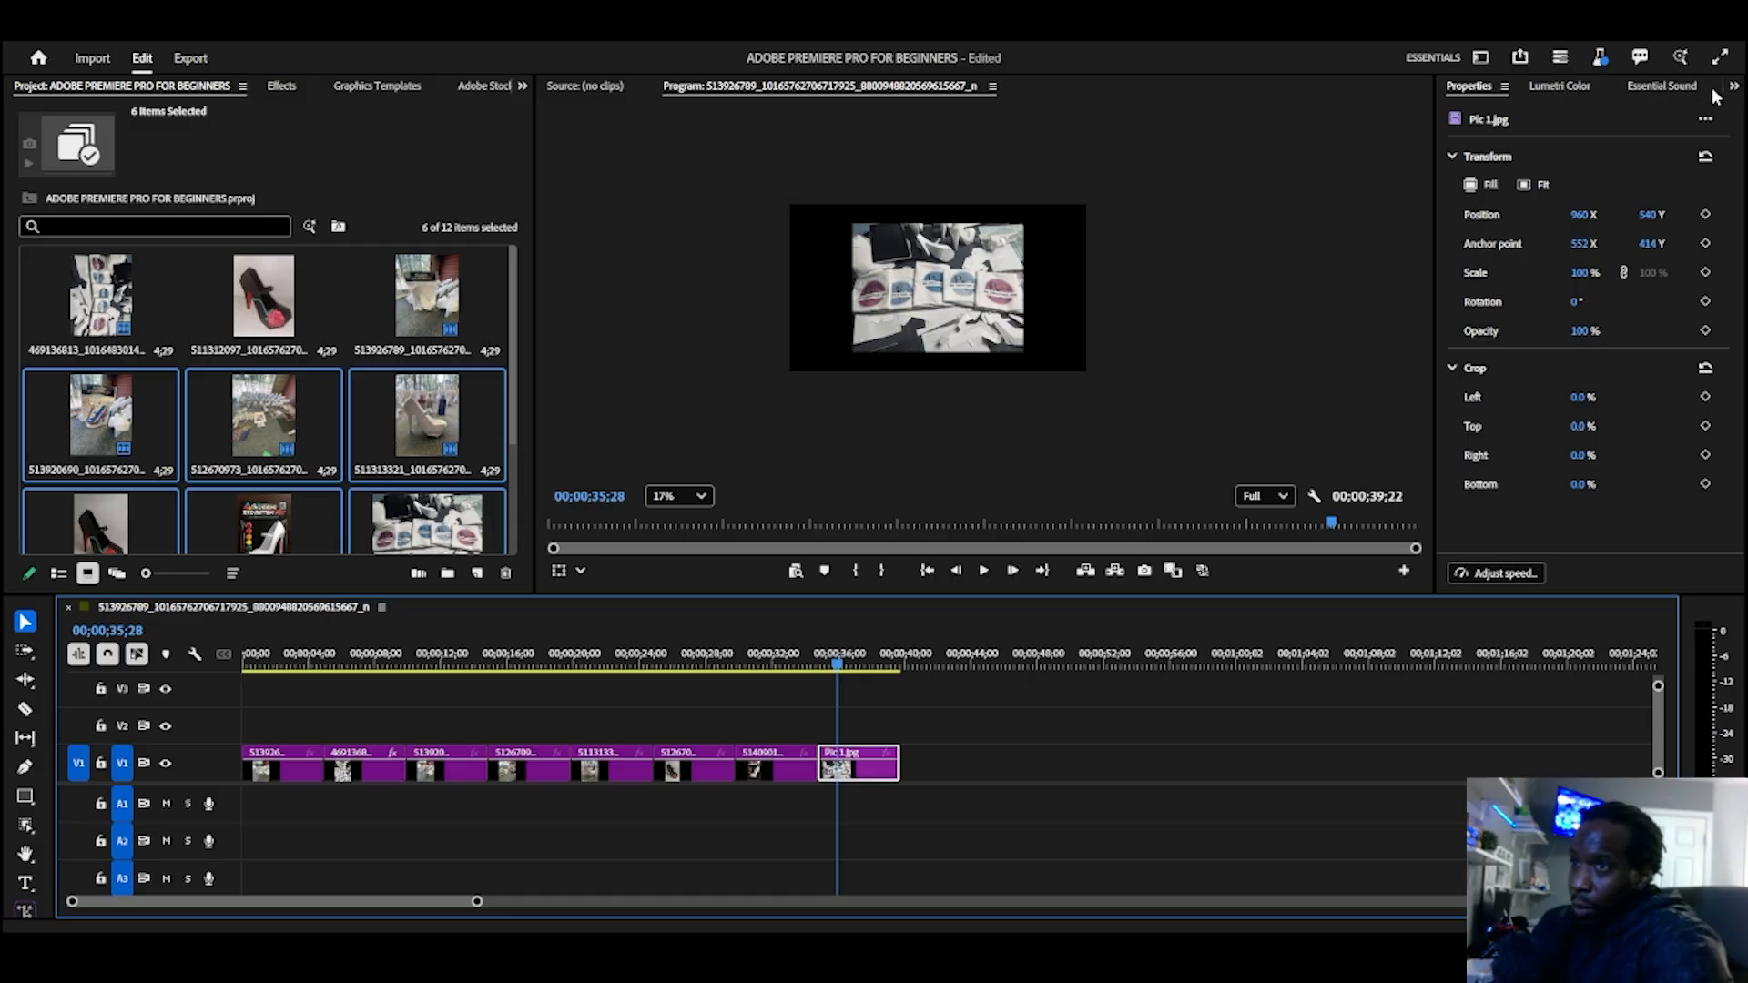
Step: Open the Epidemic Sound extension and dock it in the same group as Properties and Lumetri Color
{"action": "left_click", "coordinate": [1671, 87]}
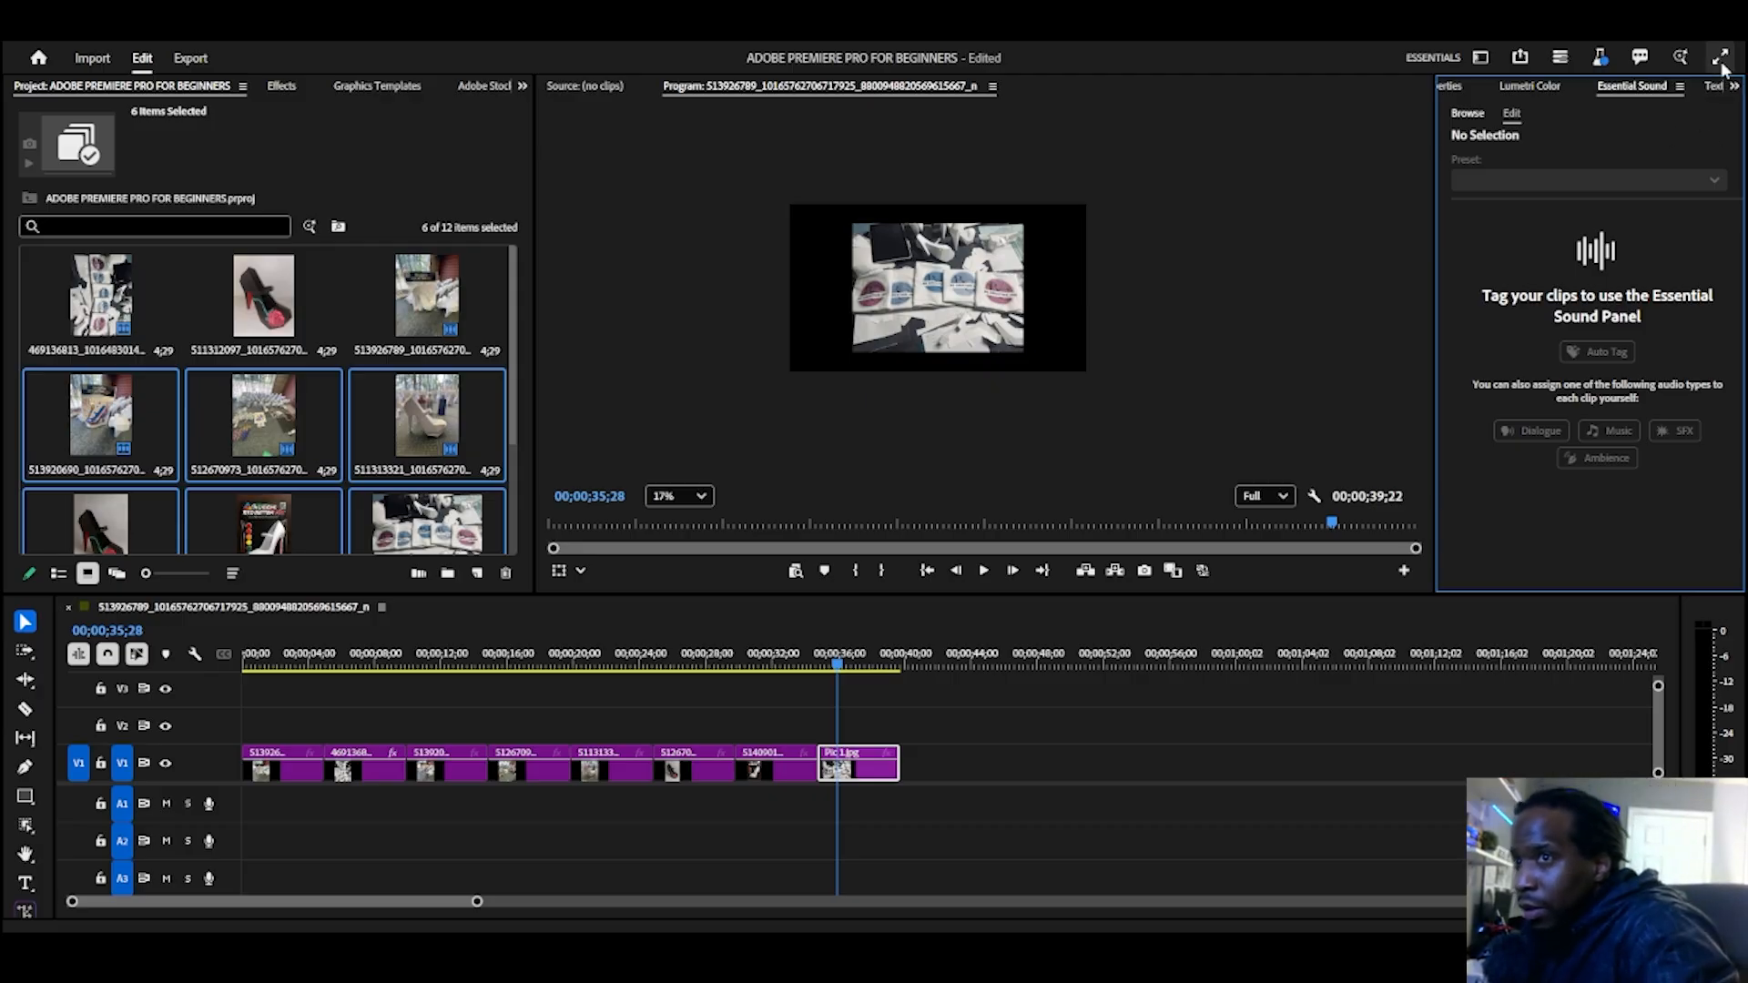
{"action": "left_click", "coordinate": [1734, 87]}
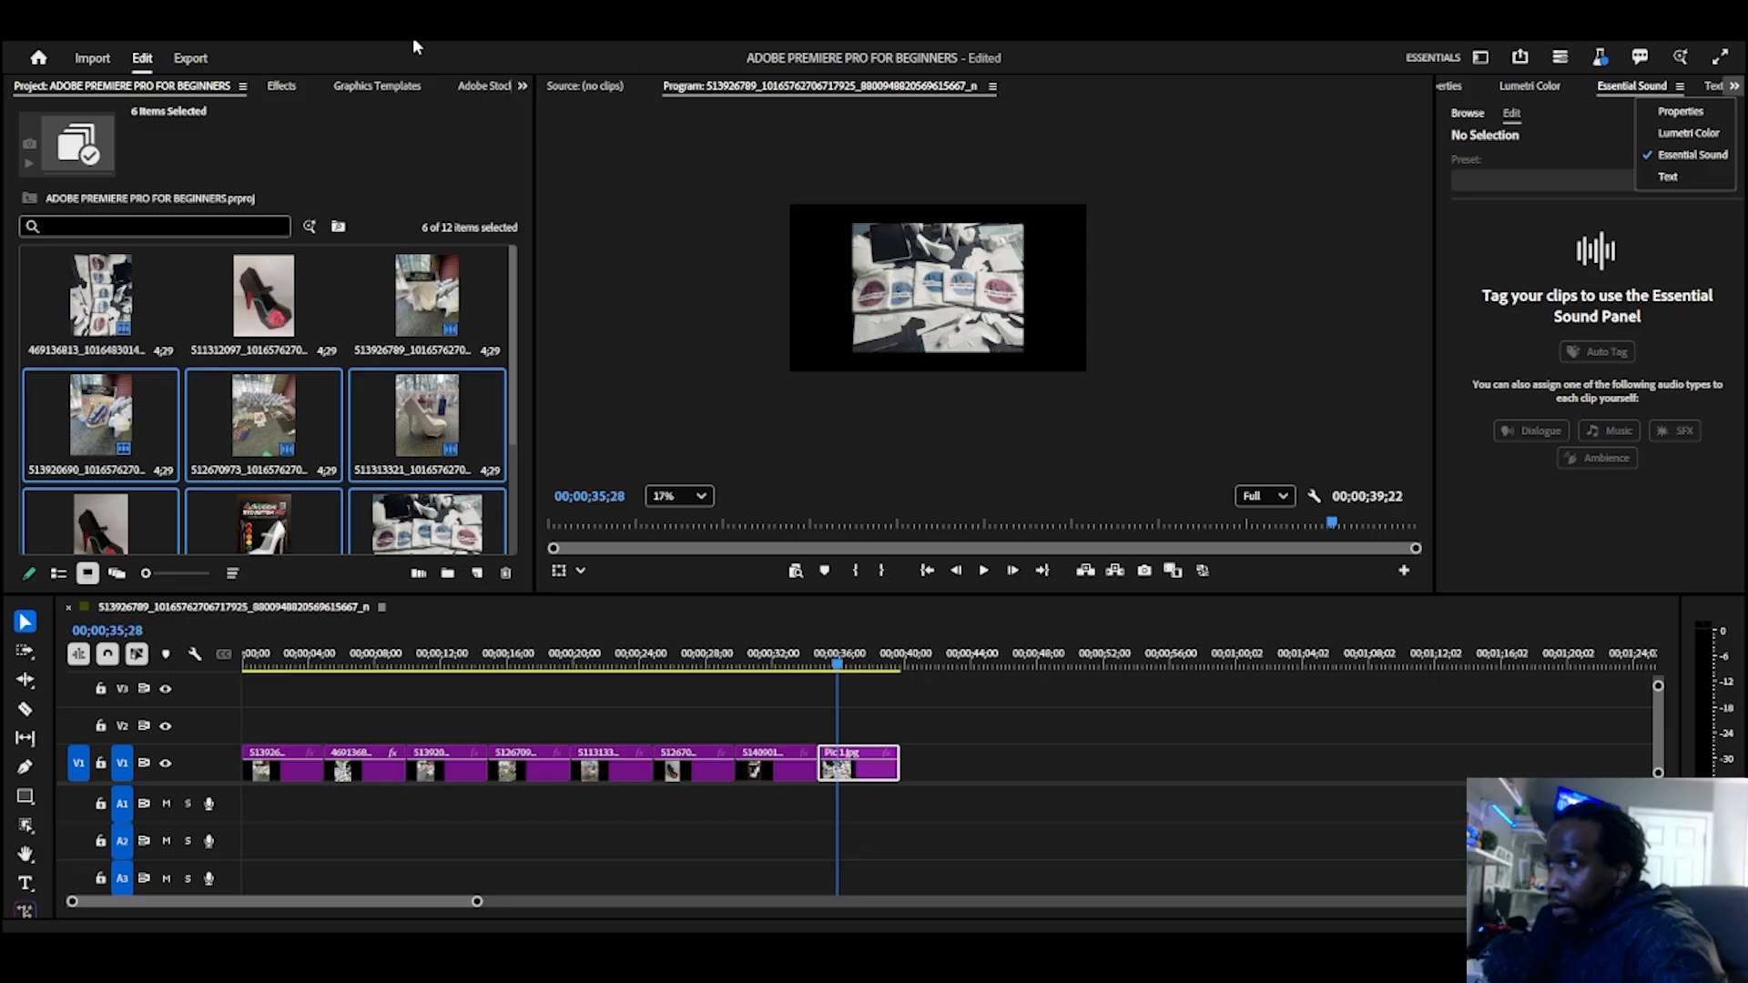
{"action": "left_click", "coordinate": [355, 40]}
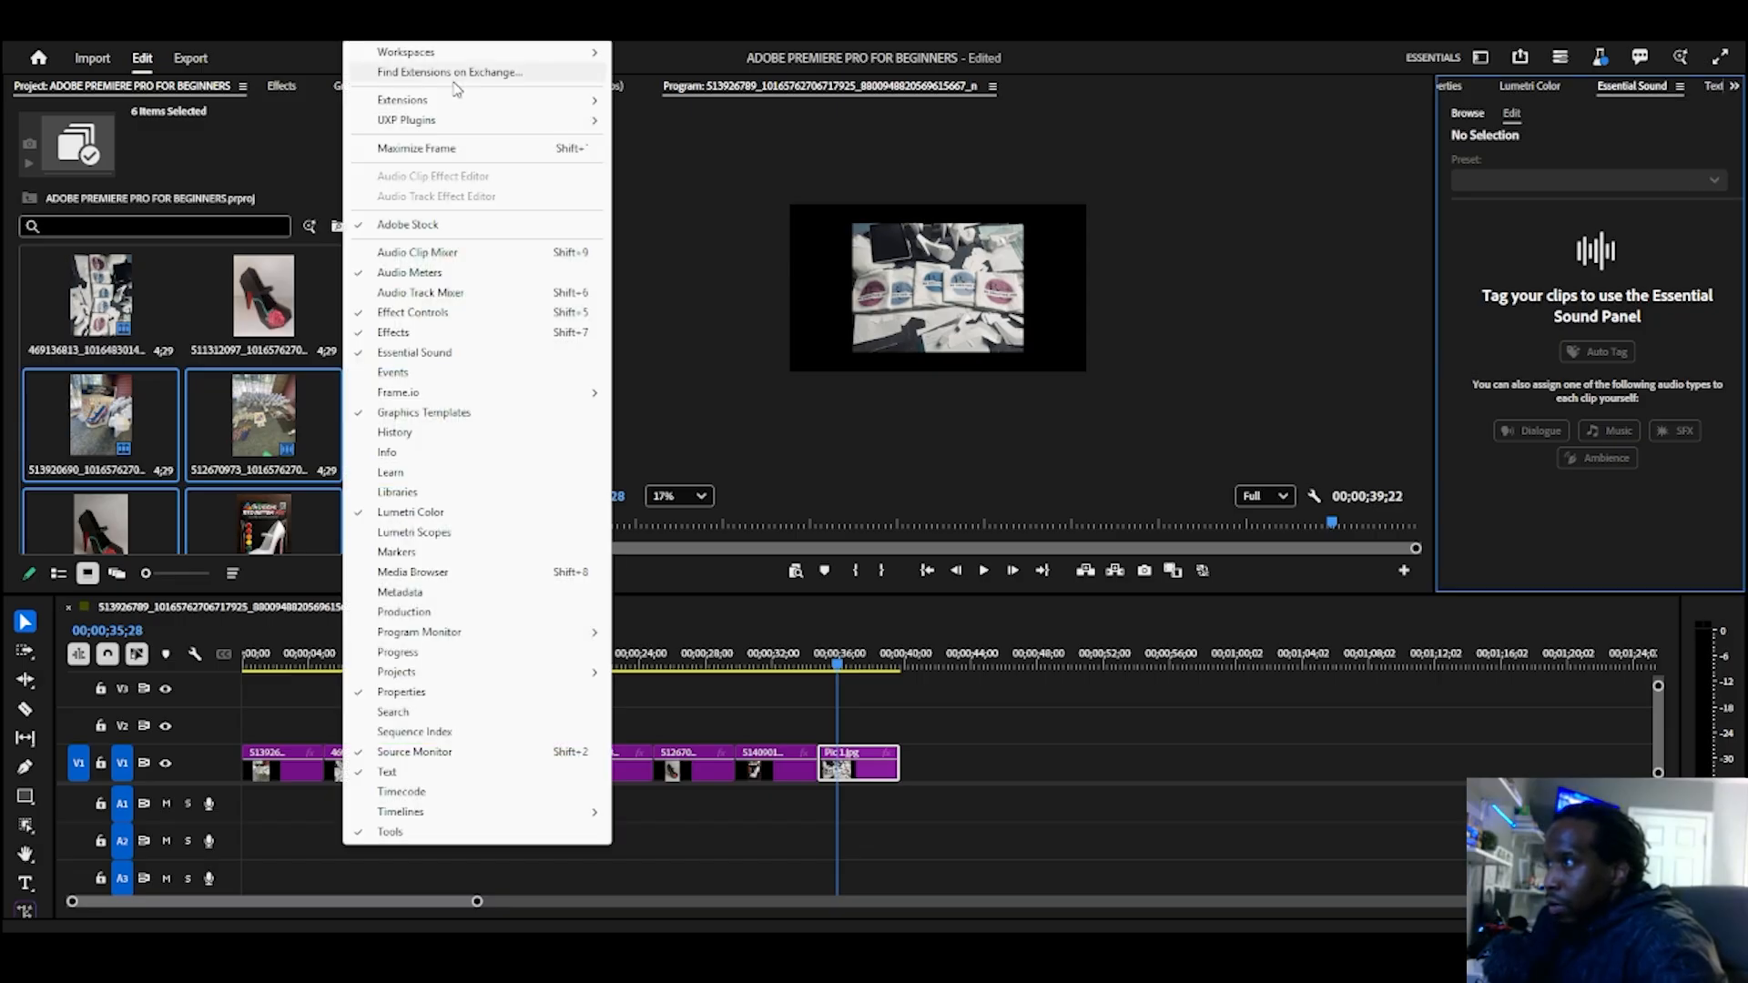
{"action": "mouse_move", "coordinate": [453, 107]}
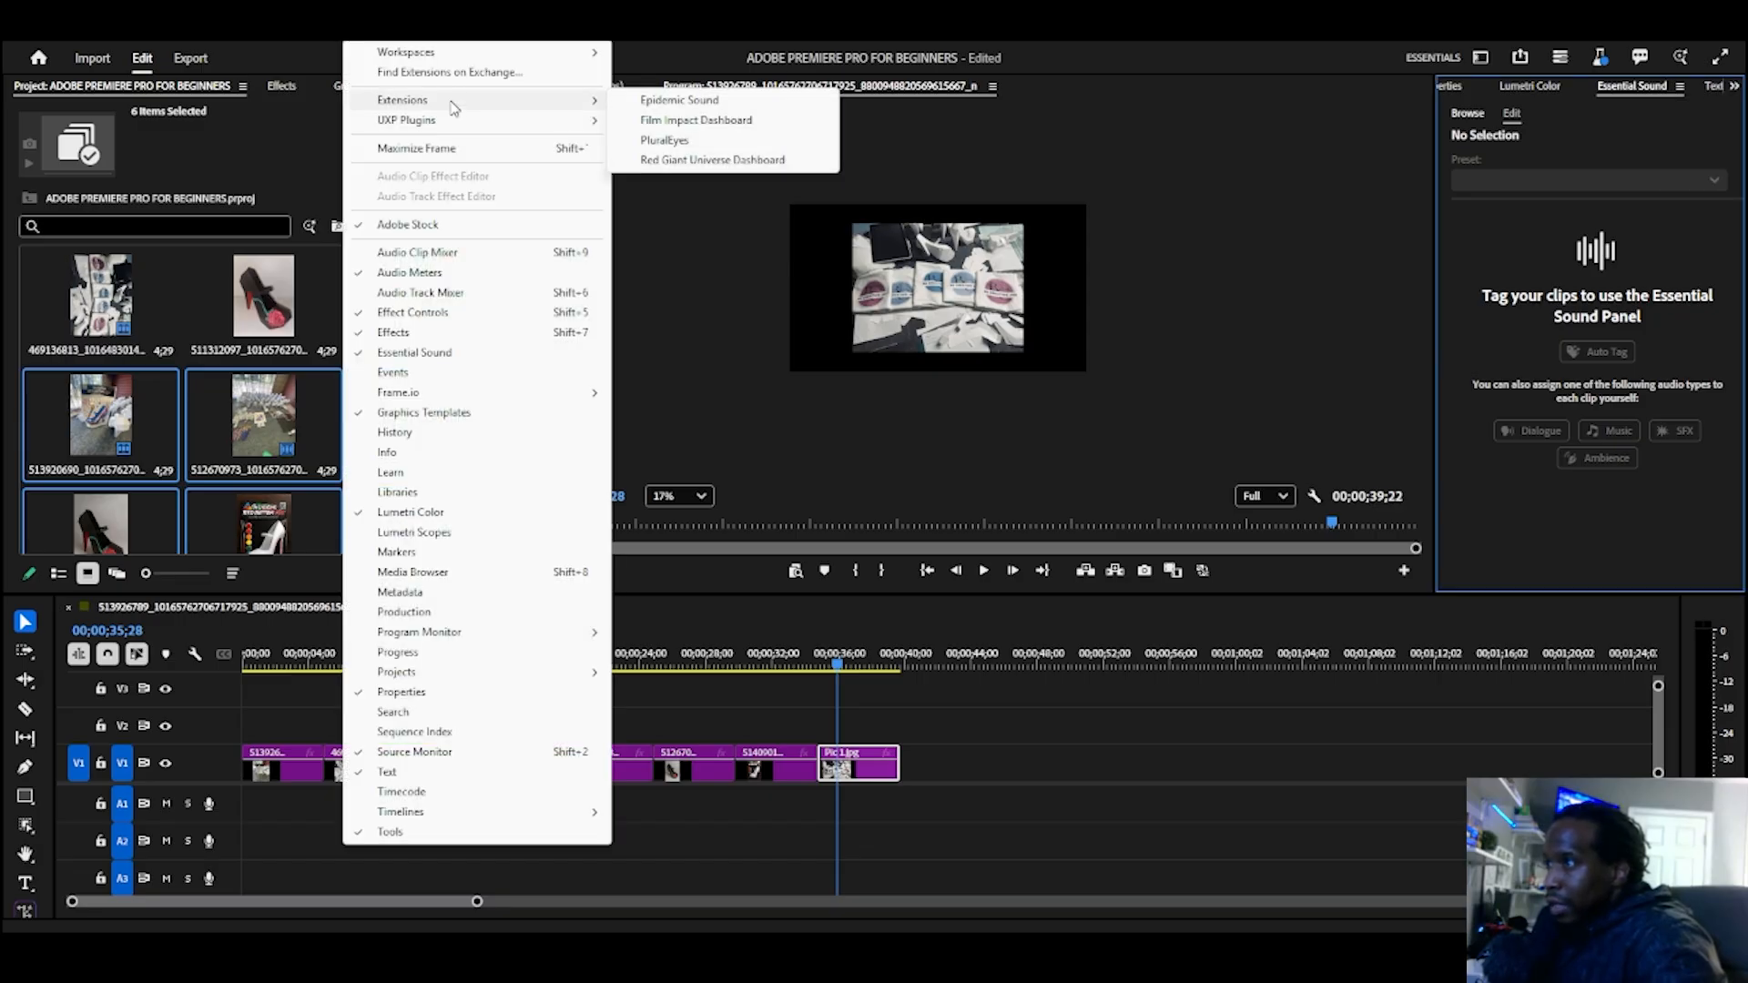
{"action": "left_click", "coordinate": [680, 96]}
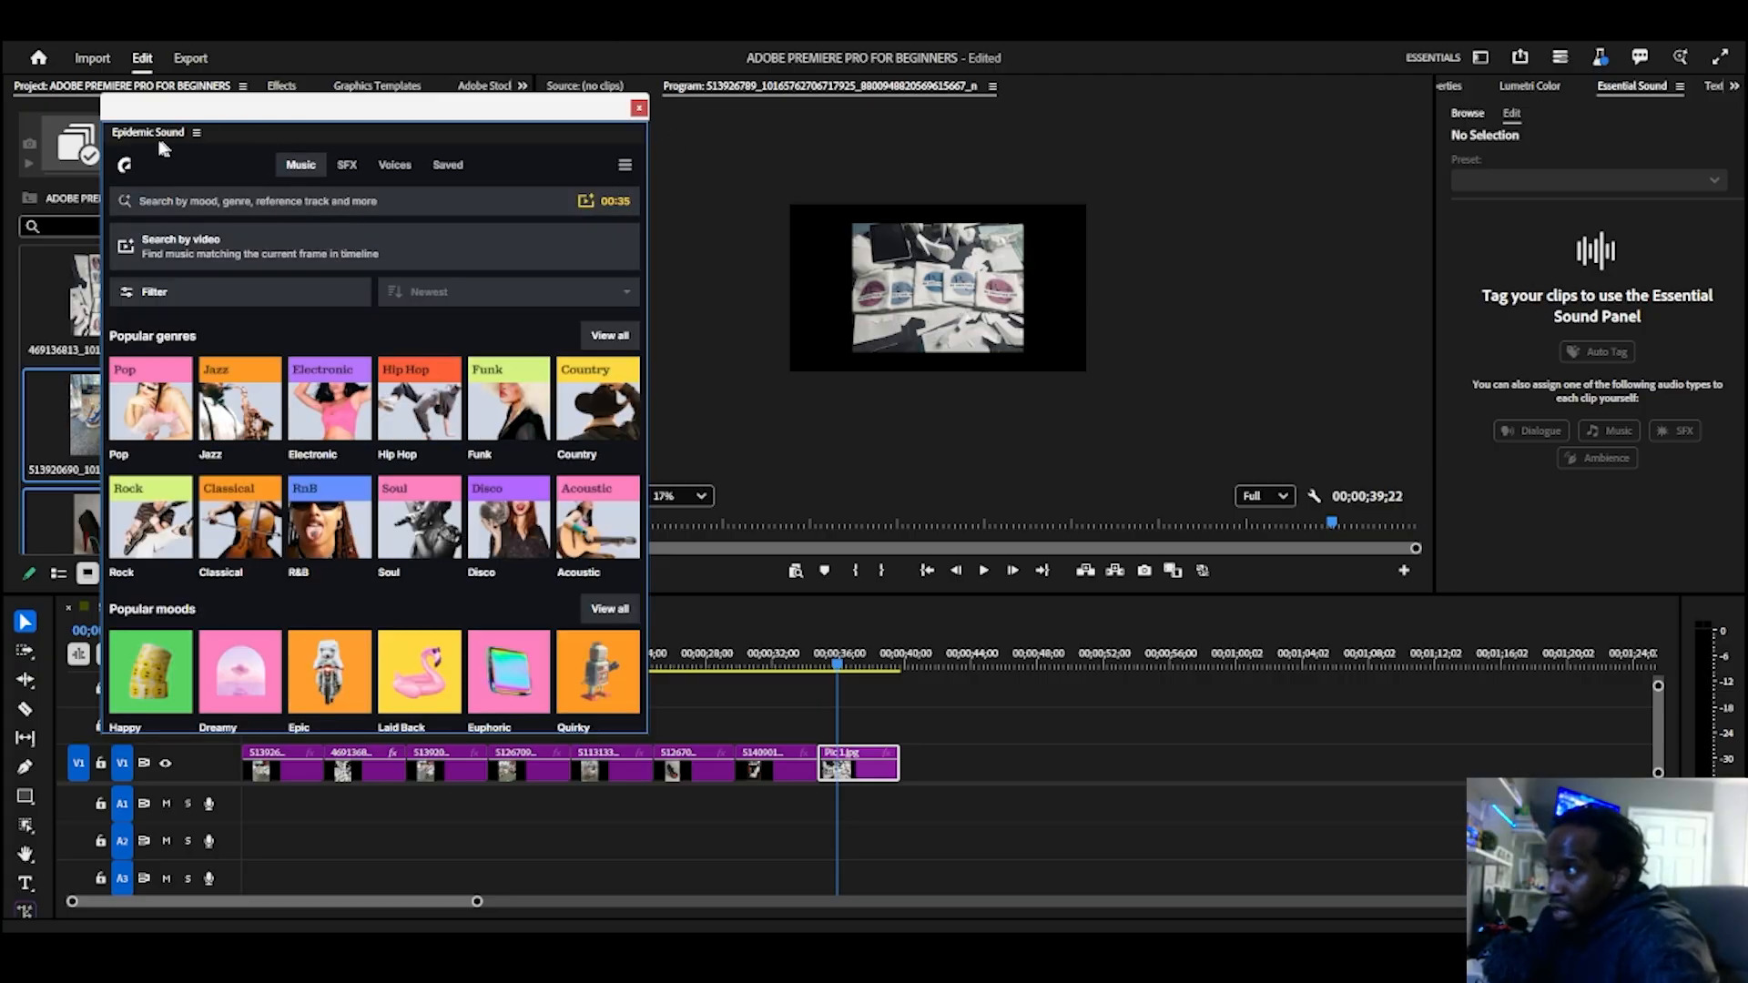
{"action": "left_click_drag", "start_coordinate": [151, 133], "coordinate": [1457, 73]}
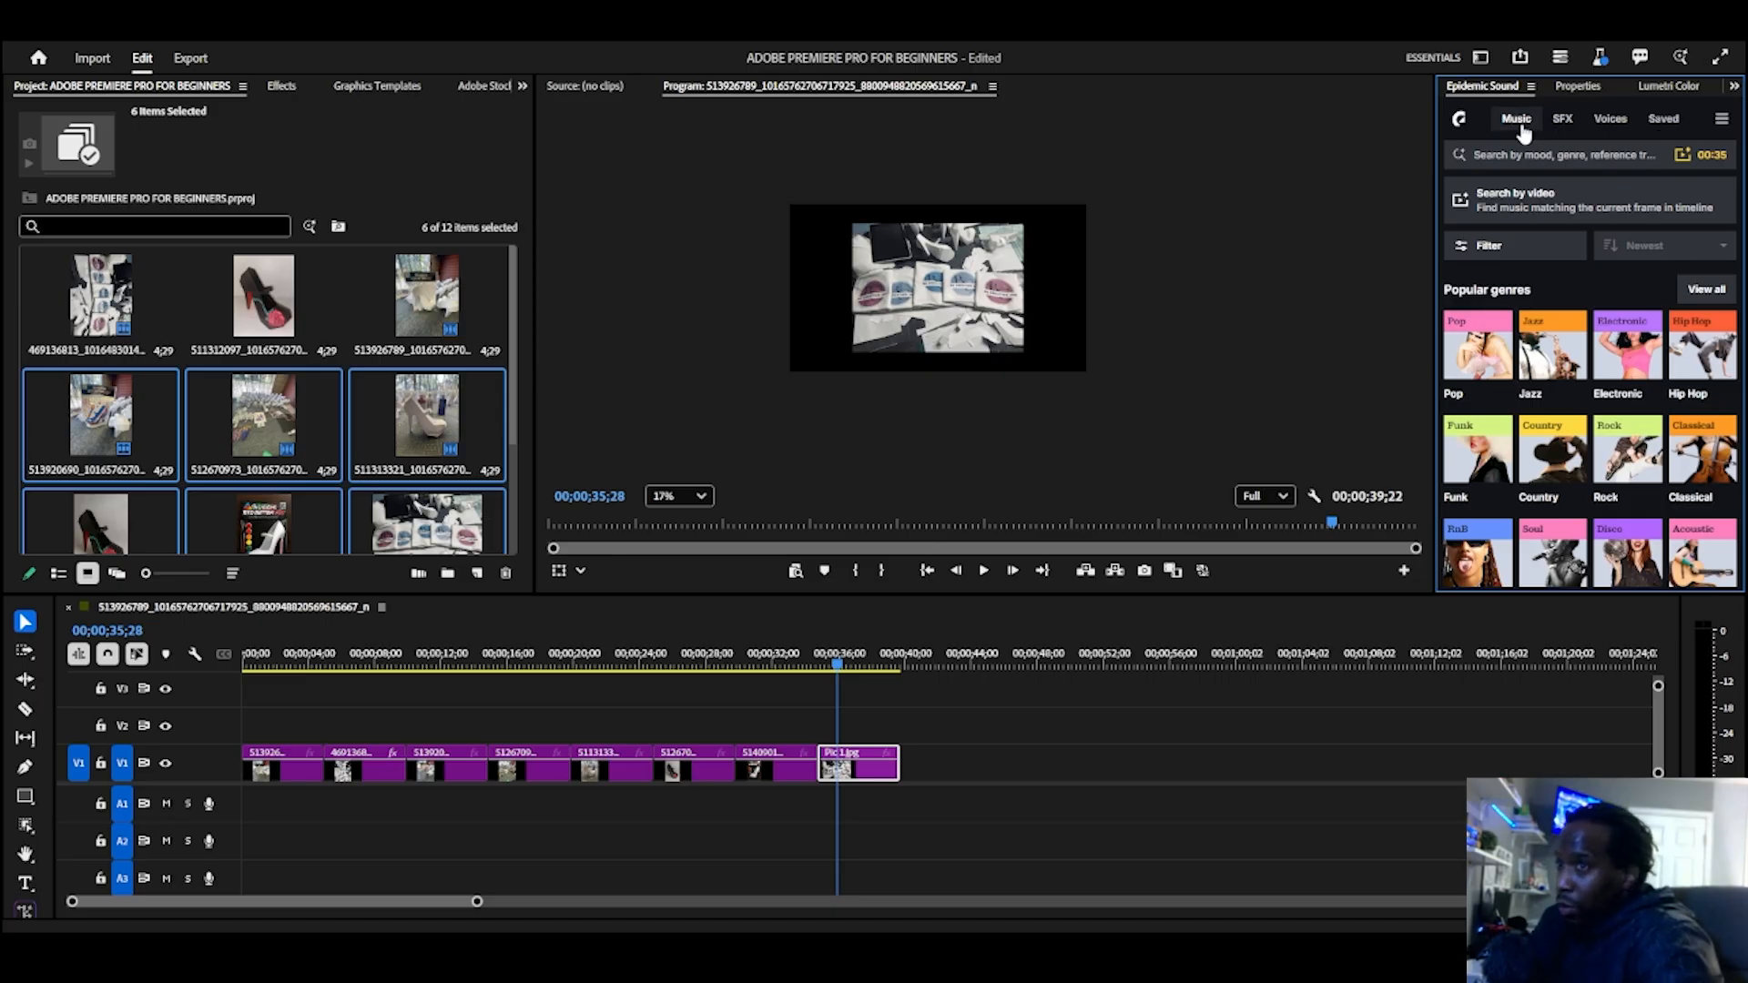
Step: Search the Epidemic Sound music library for "hip hop"
{"action": "scroll", "coordinate": [1510, 387], "scroll_direction": "down", "scroll_amount": 5}
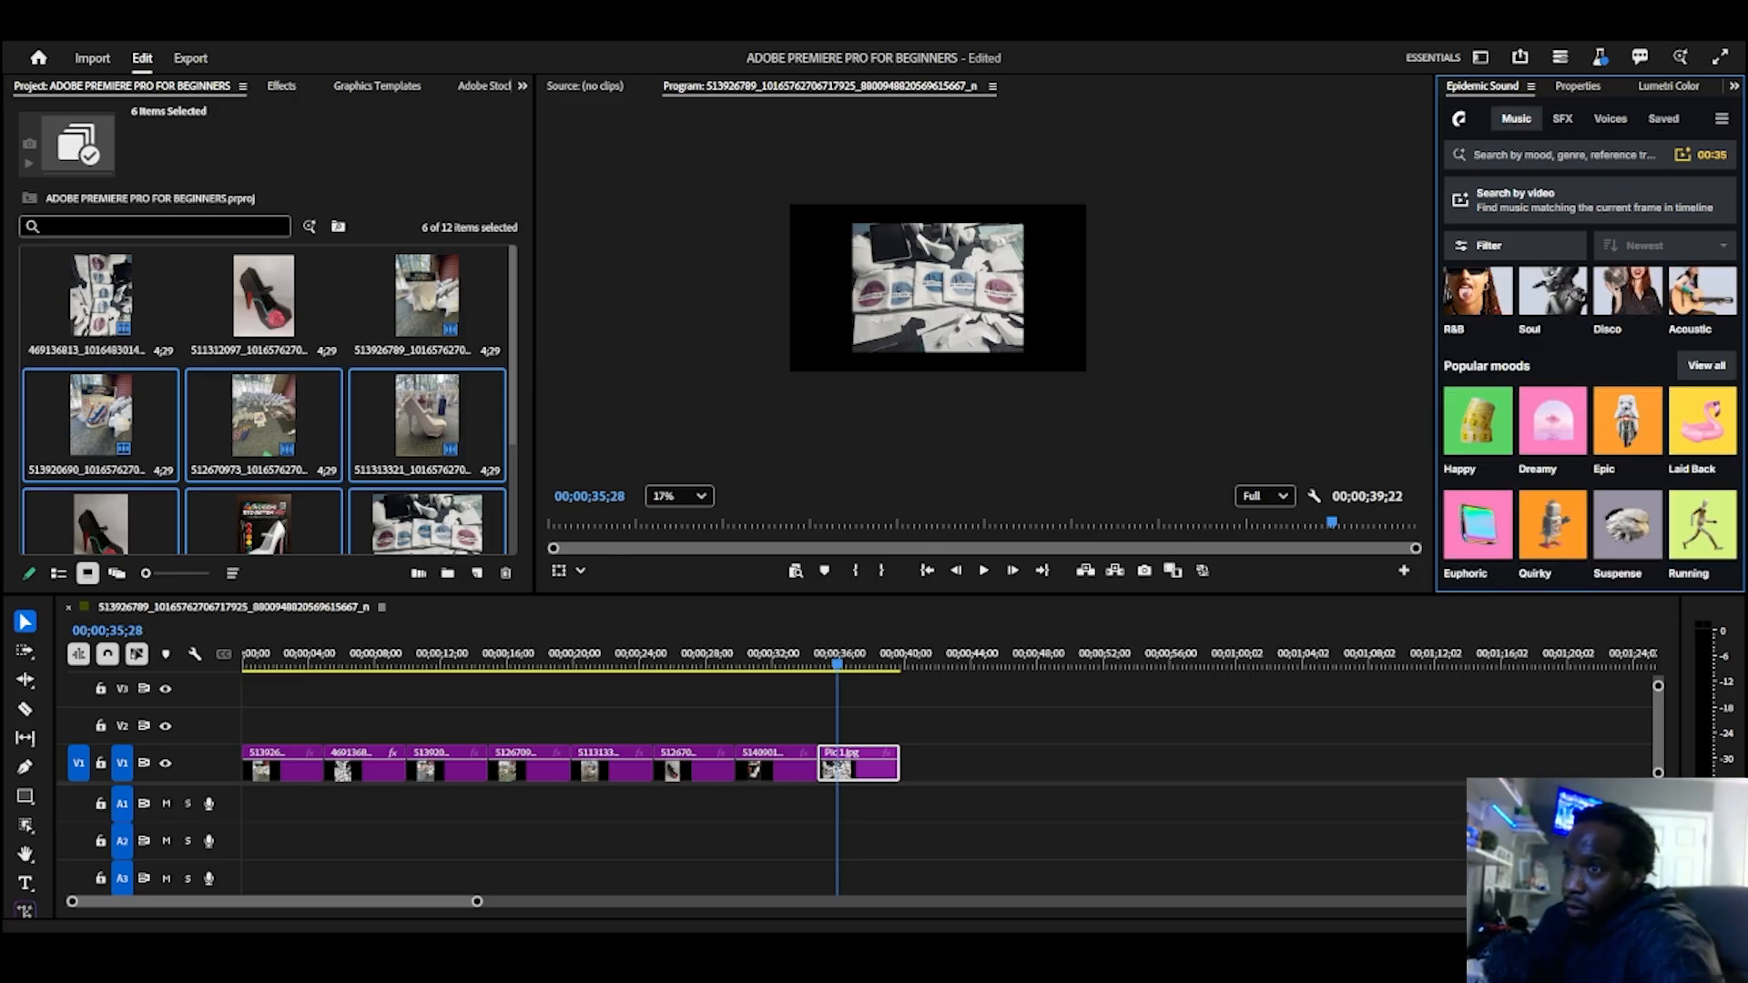
{"action": "scroll", "coordinate": [1510, 387], "scroll_direction": "up", "scroll_amount": 3}
{"action": "left_click", "coordinate": [1547, 154]}
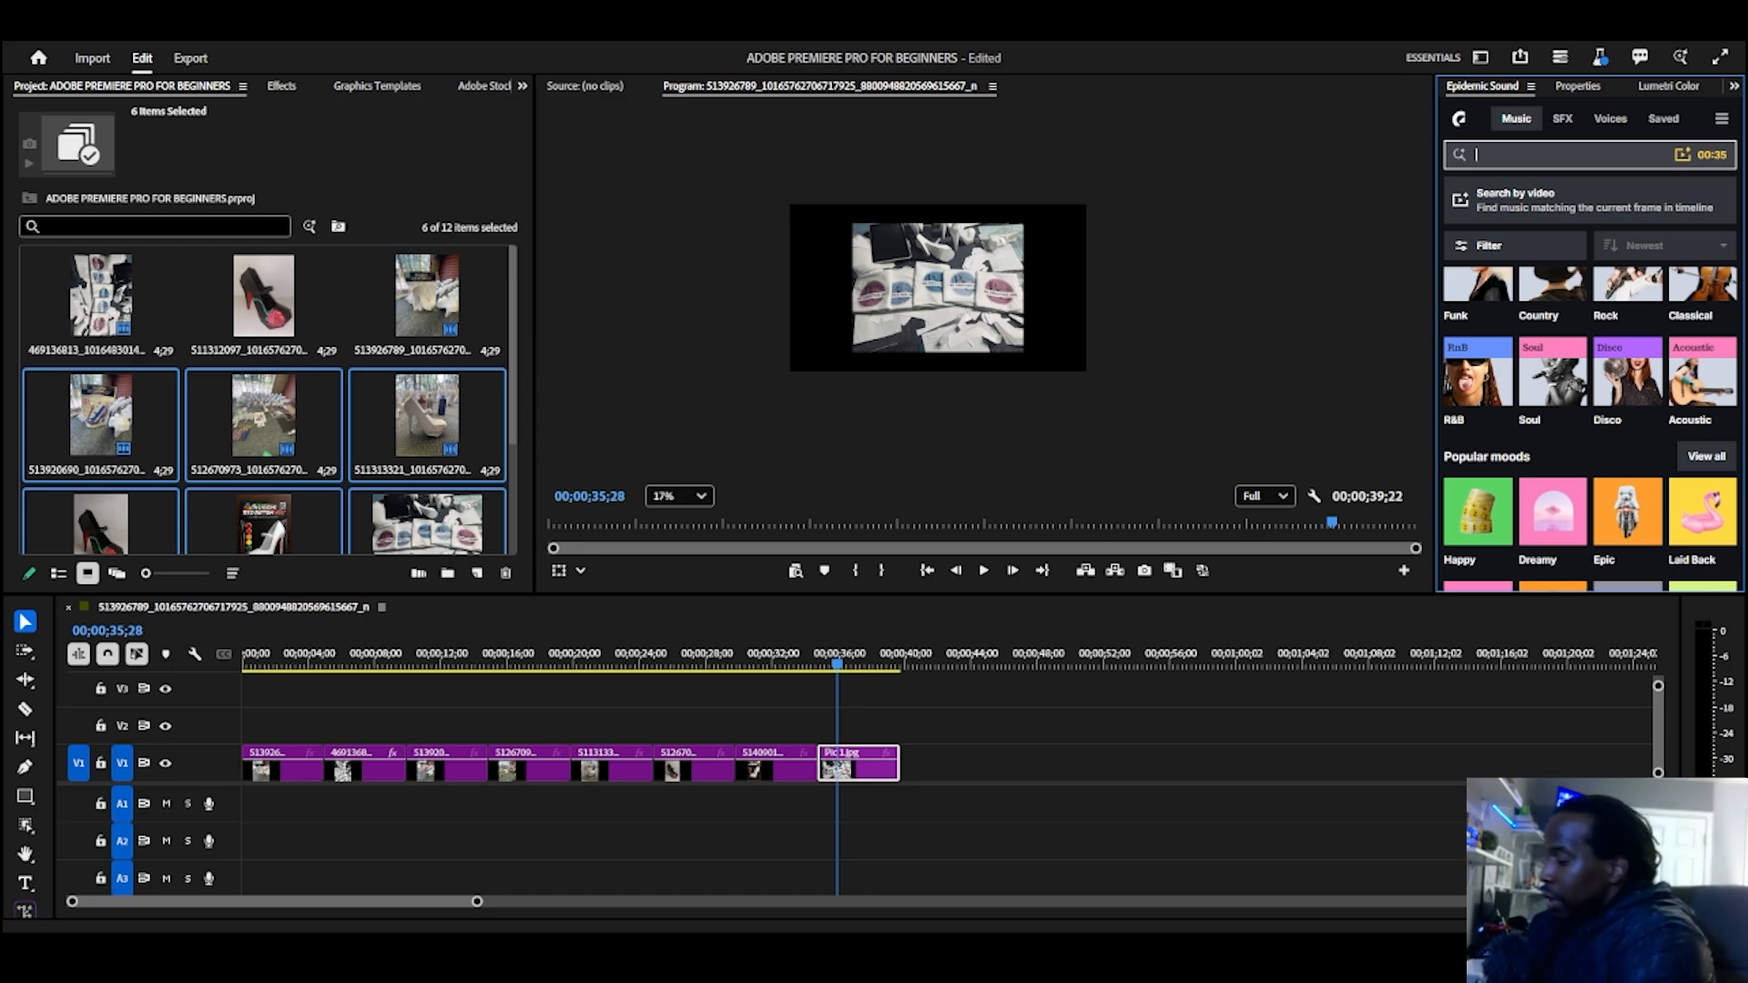
{"action": "type", "text": "hip hop"}
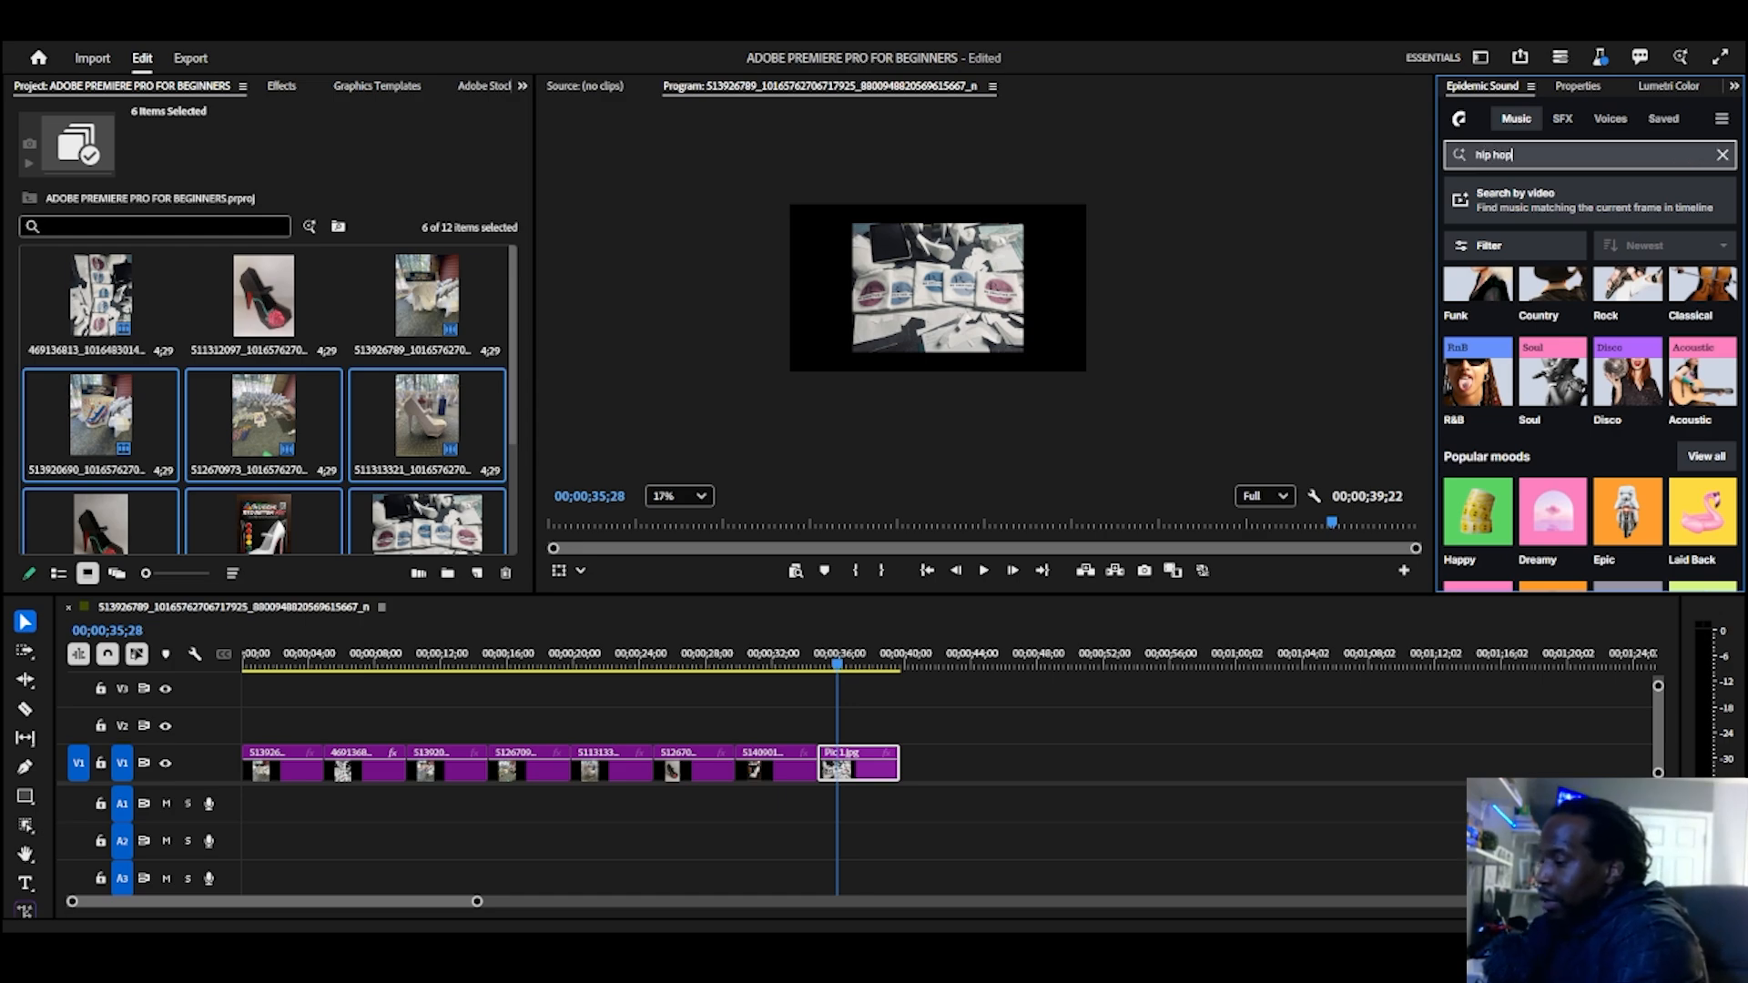
{"action": "key", "text": "Return"}
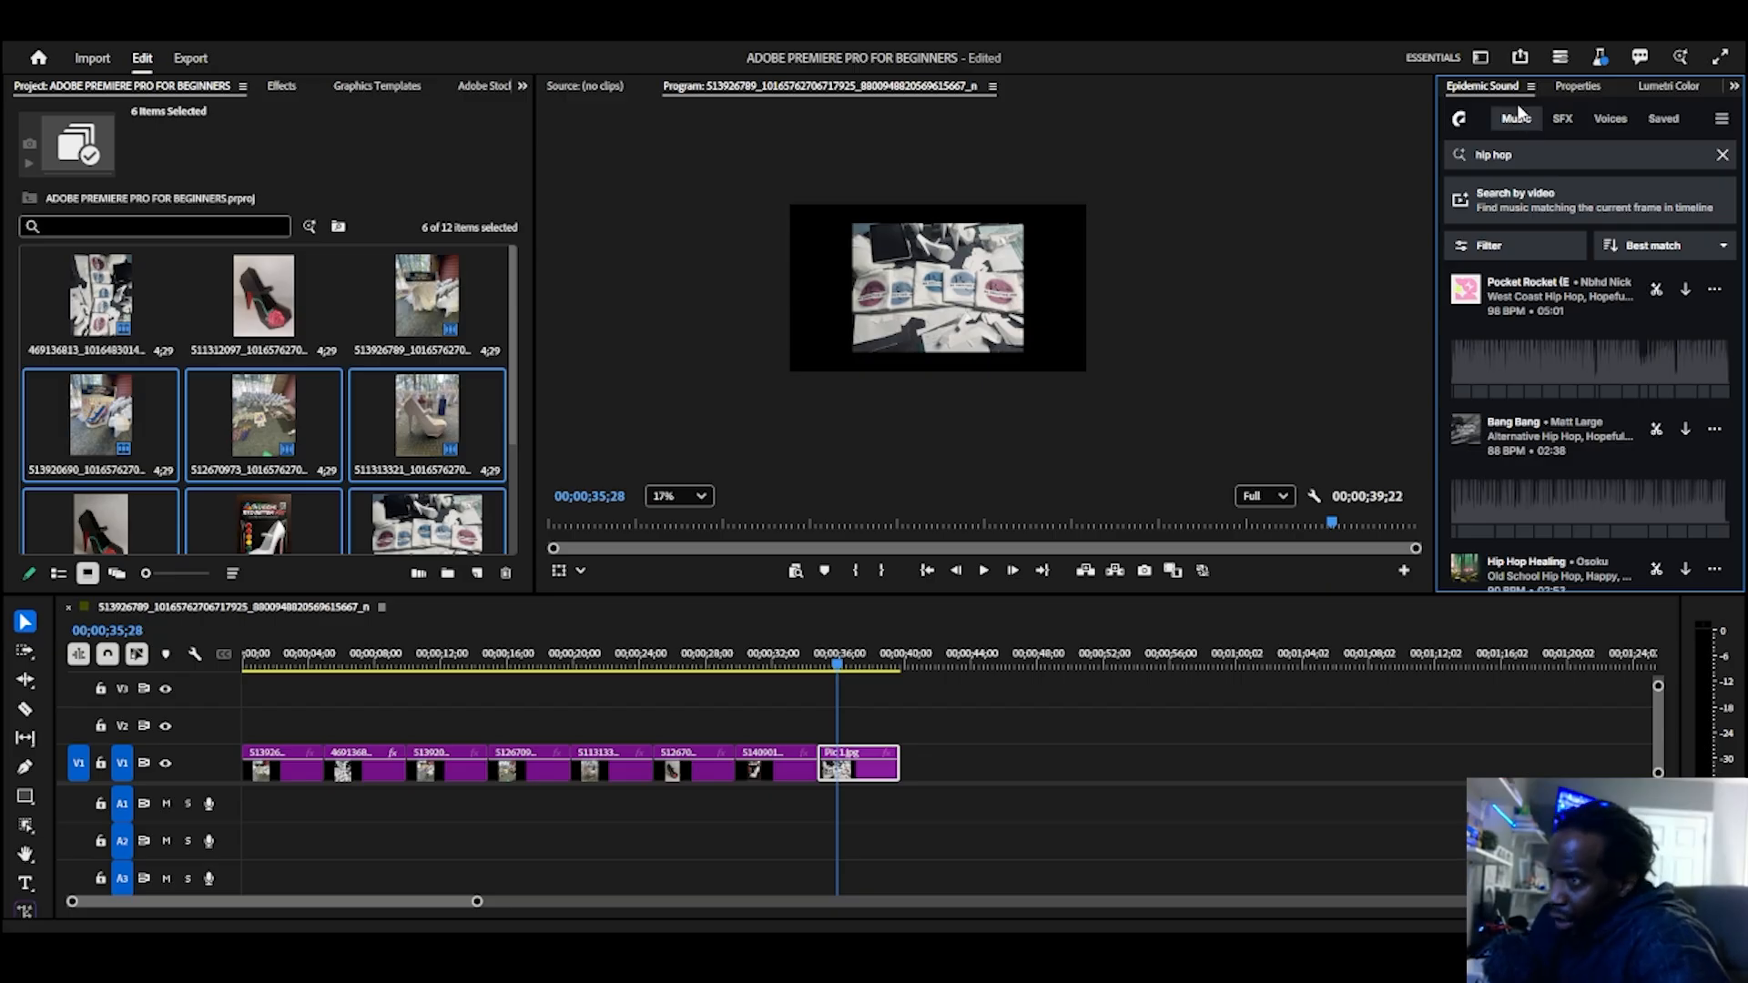
Step: Preview the Pocket Rocket track and lower the system volume to 66
{"action": "left_click", "coordinate": [1466, 289]}
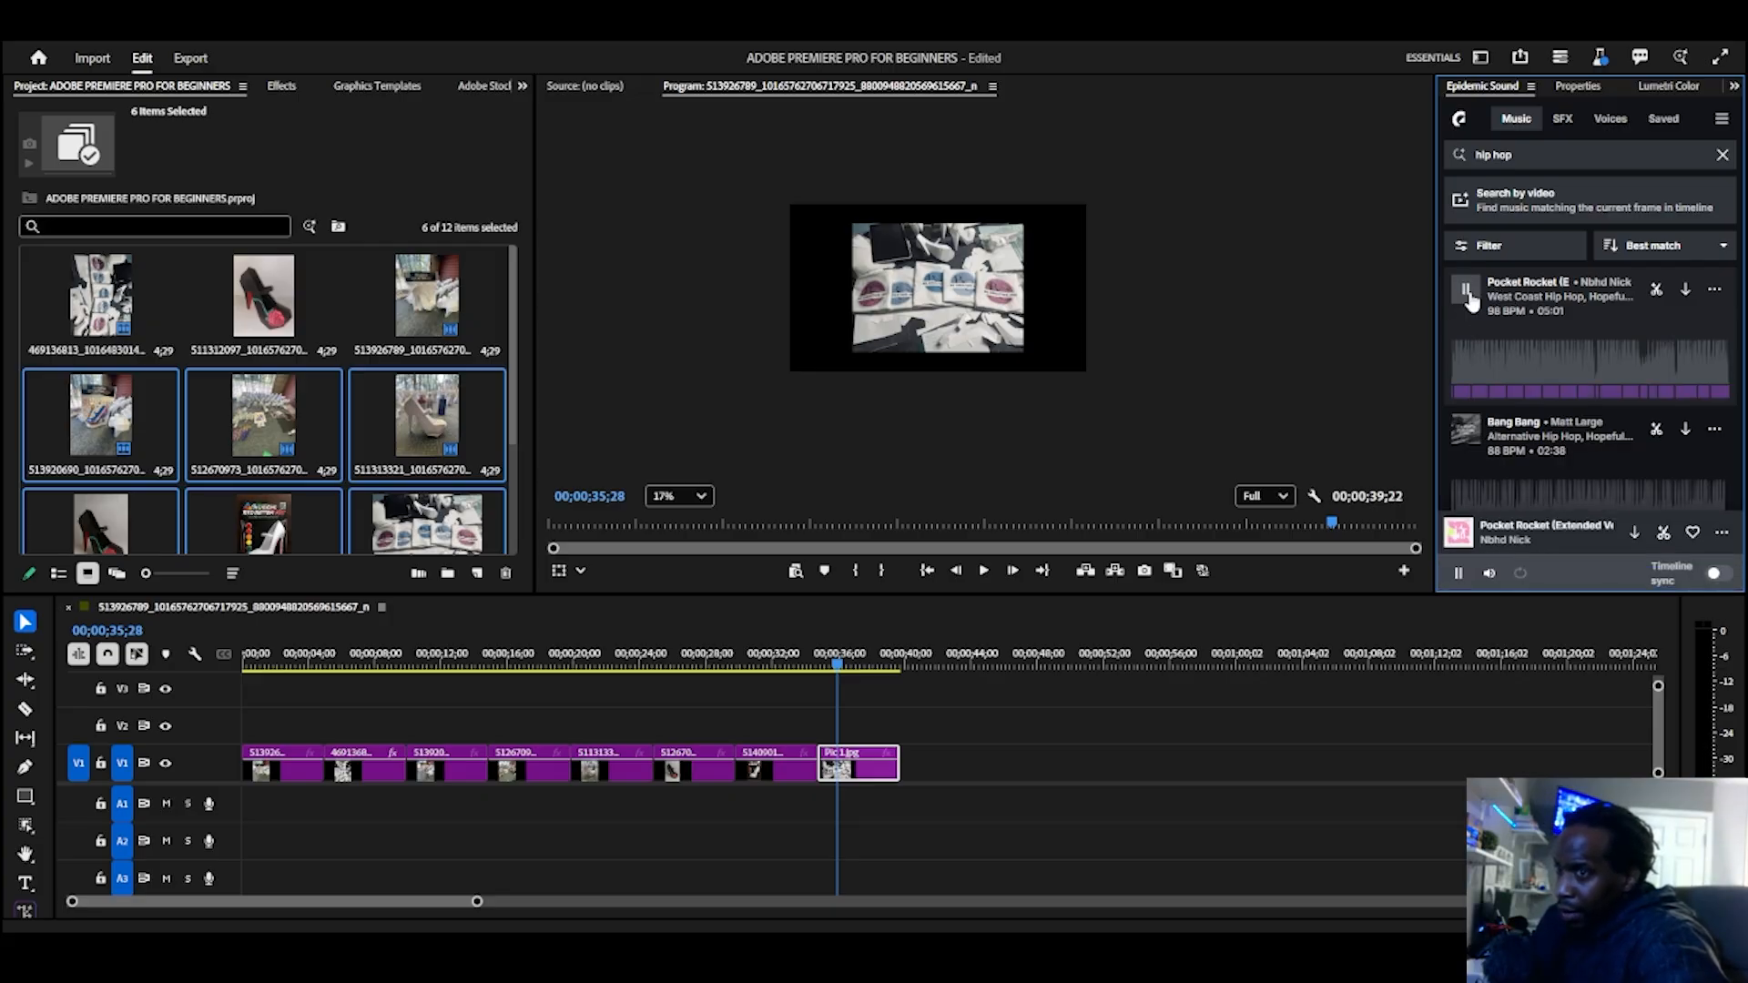
{"action": "key", "text": "XF86AudioLowerVolume"}
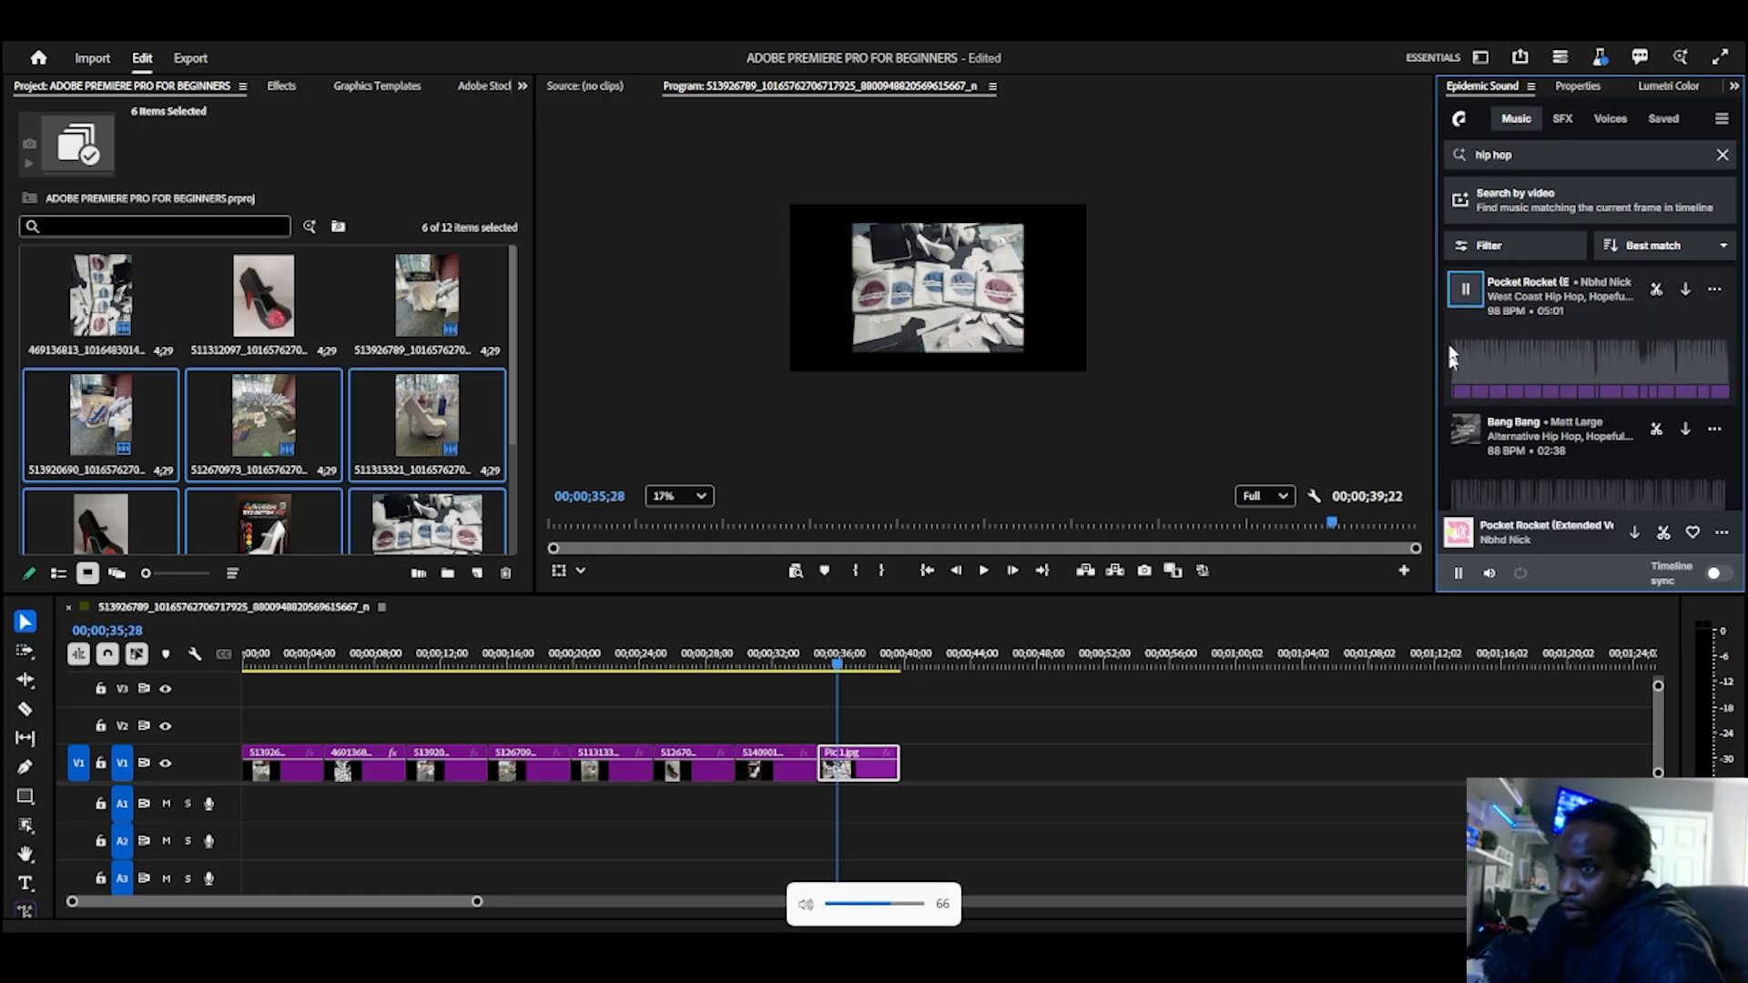
{"action": "left_click", "coordinate": [1469, 445]}
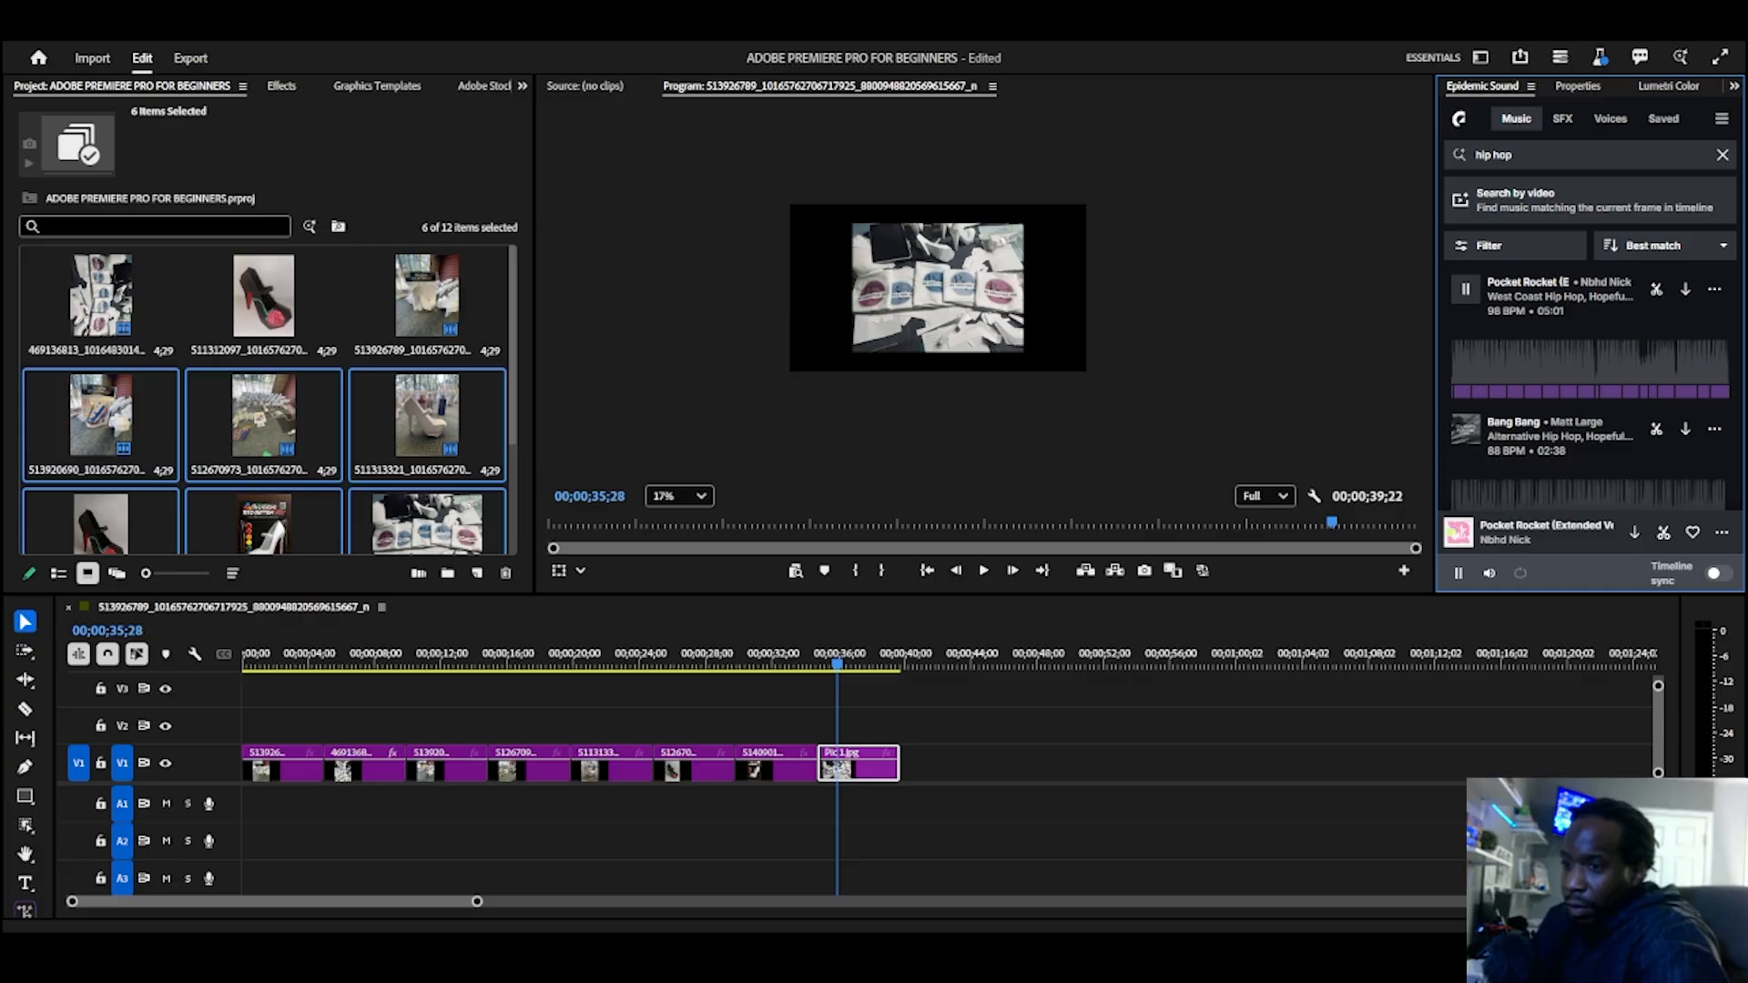
{"action": "key", "text": "super+a"}
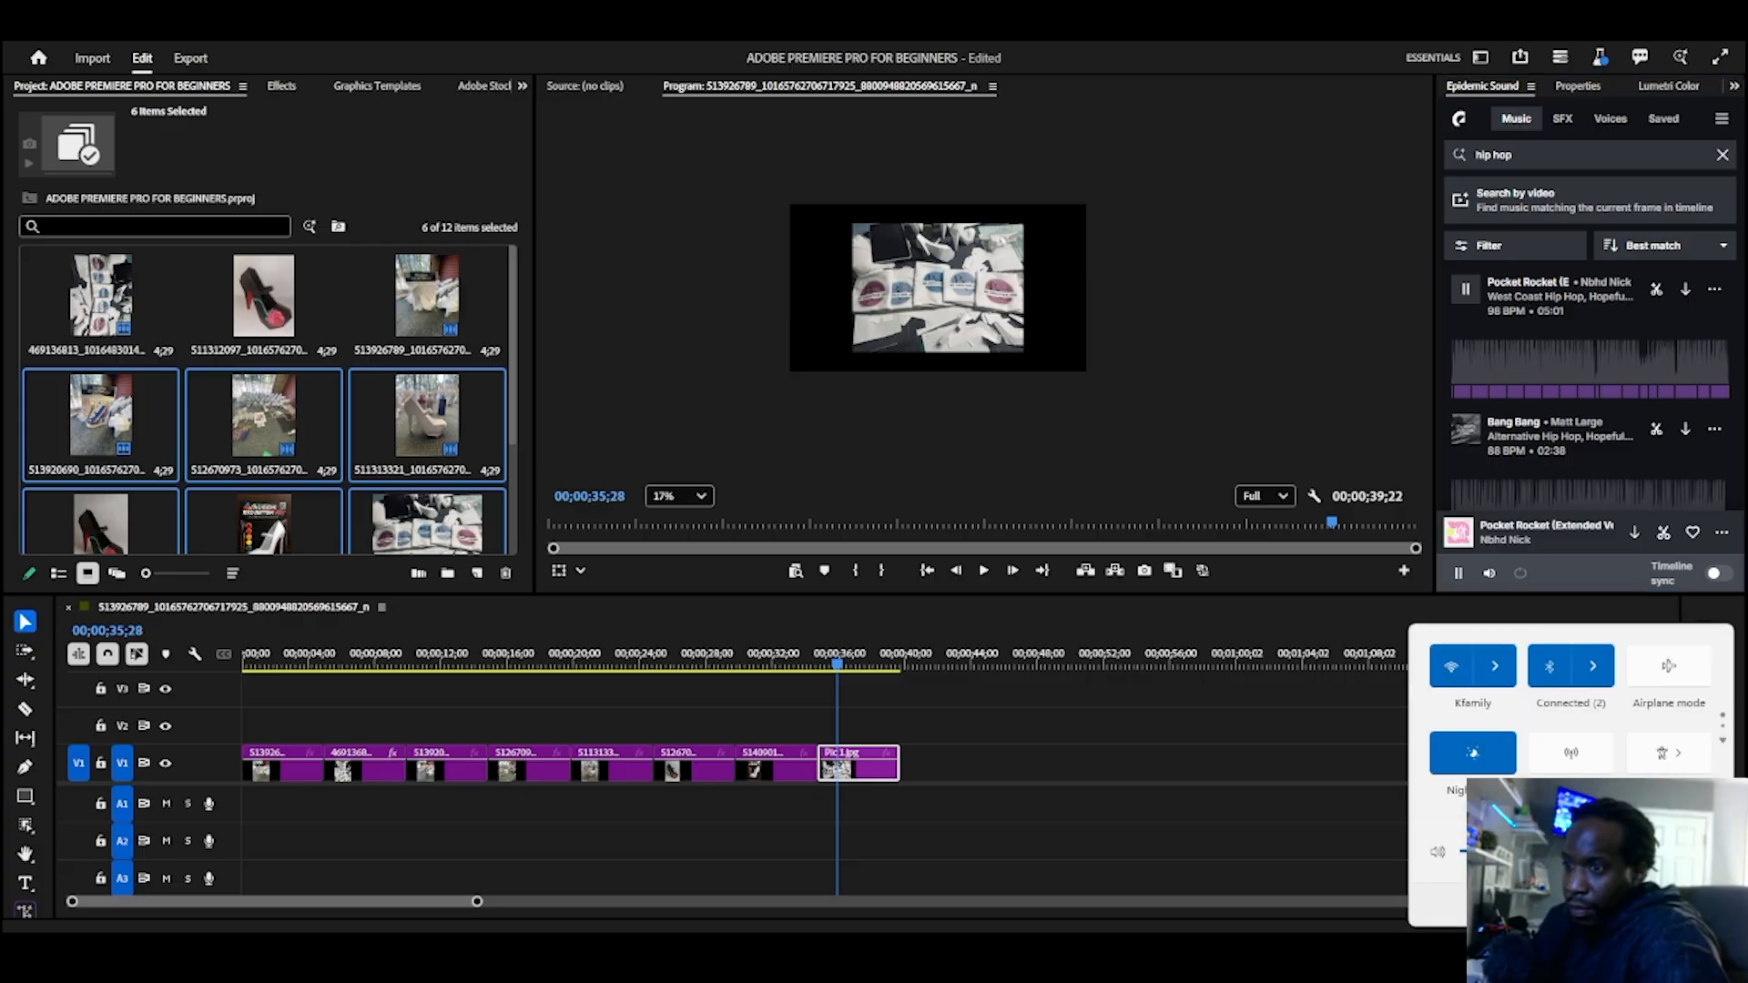
{"action": "key", "text": "Escape"}
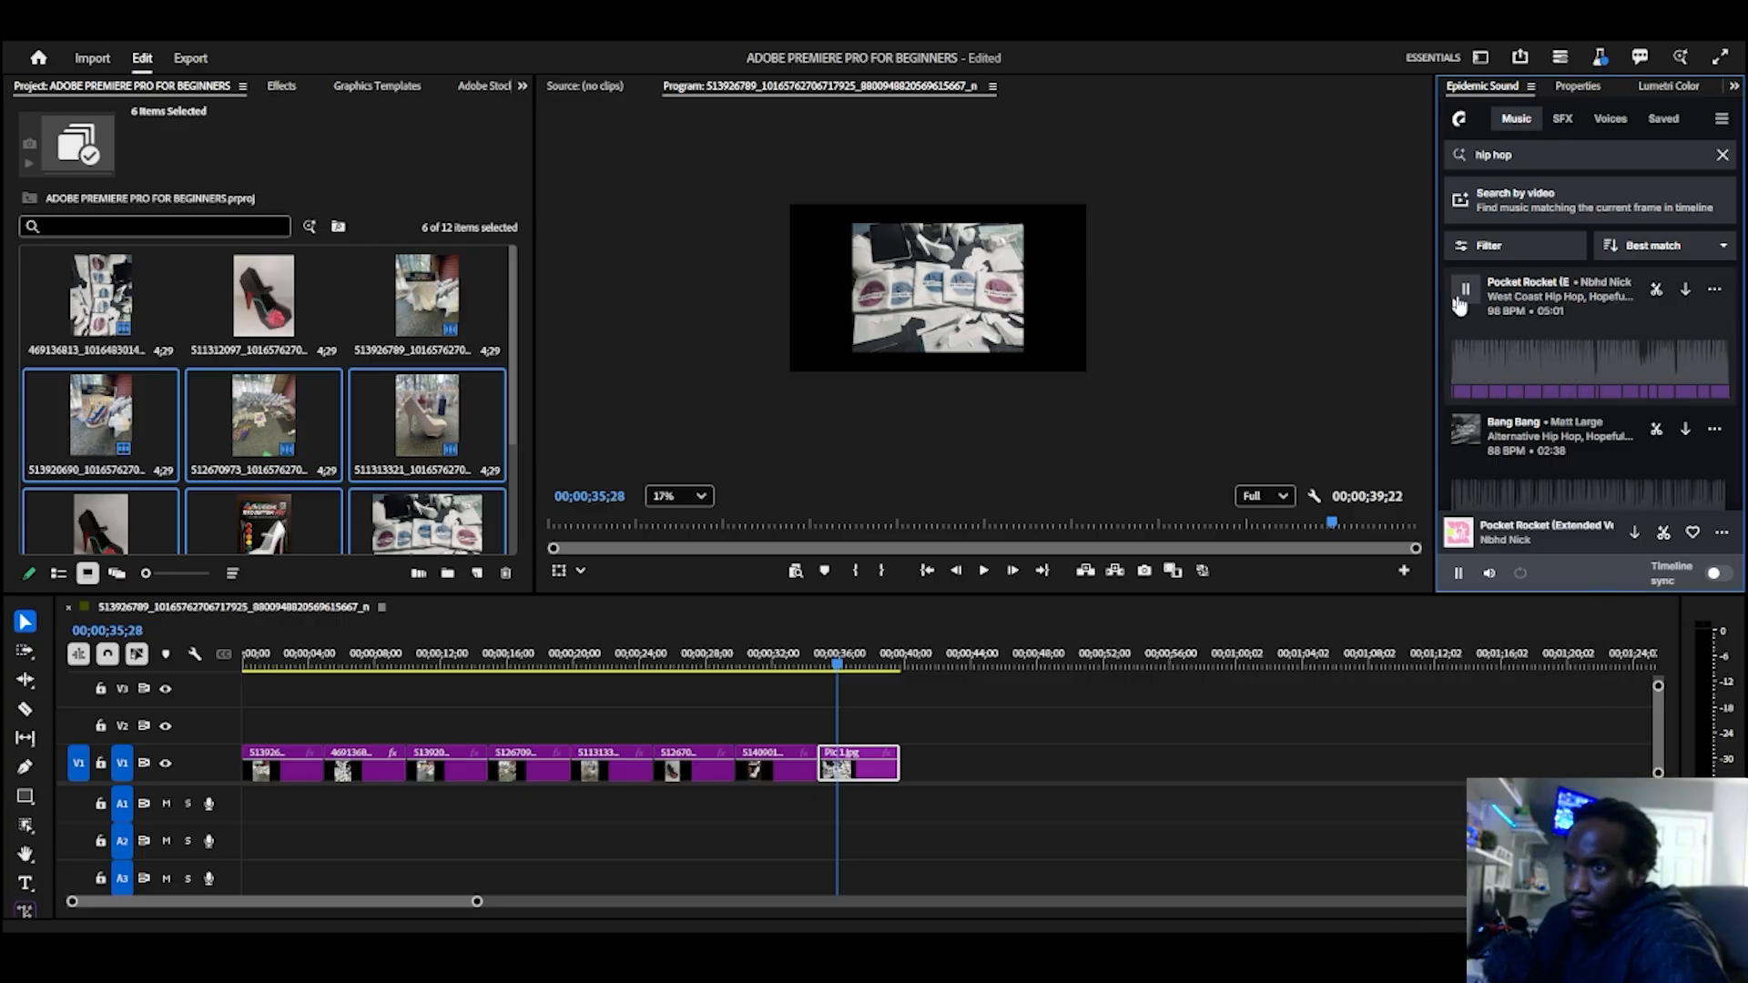
Step: Download the Pocket Rocket track and place it on audio track A1, starting at about 00;00;20;00
{"action": "left_click", "coordinate": [1686, 290]}
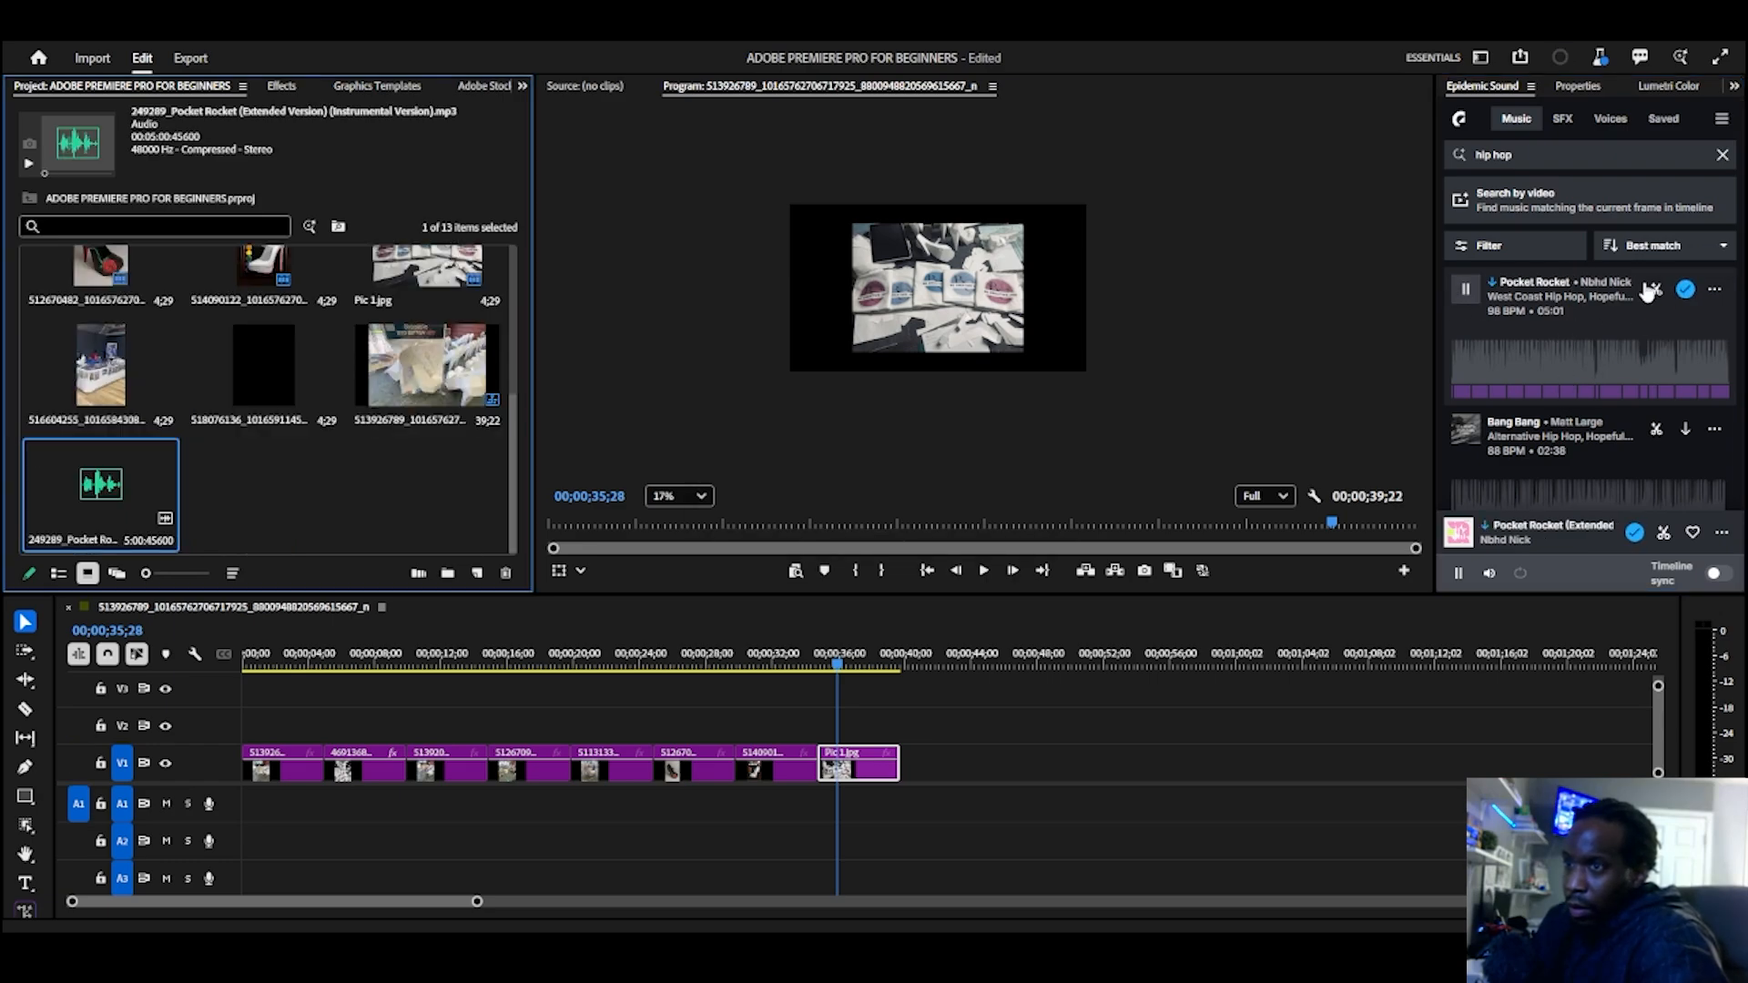
{"action": "left_click_drag", "start_coordinate": [1621, 284], "coordinate": [708, 834]}
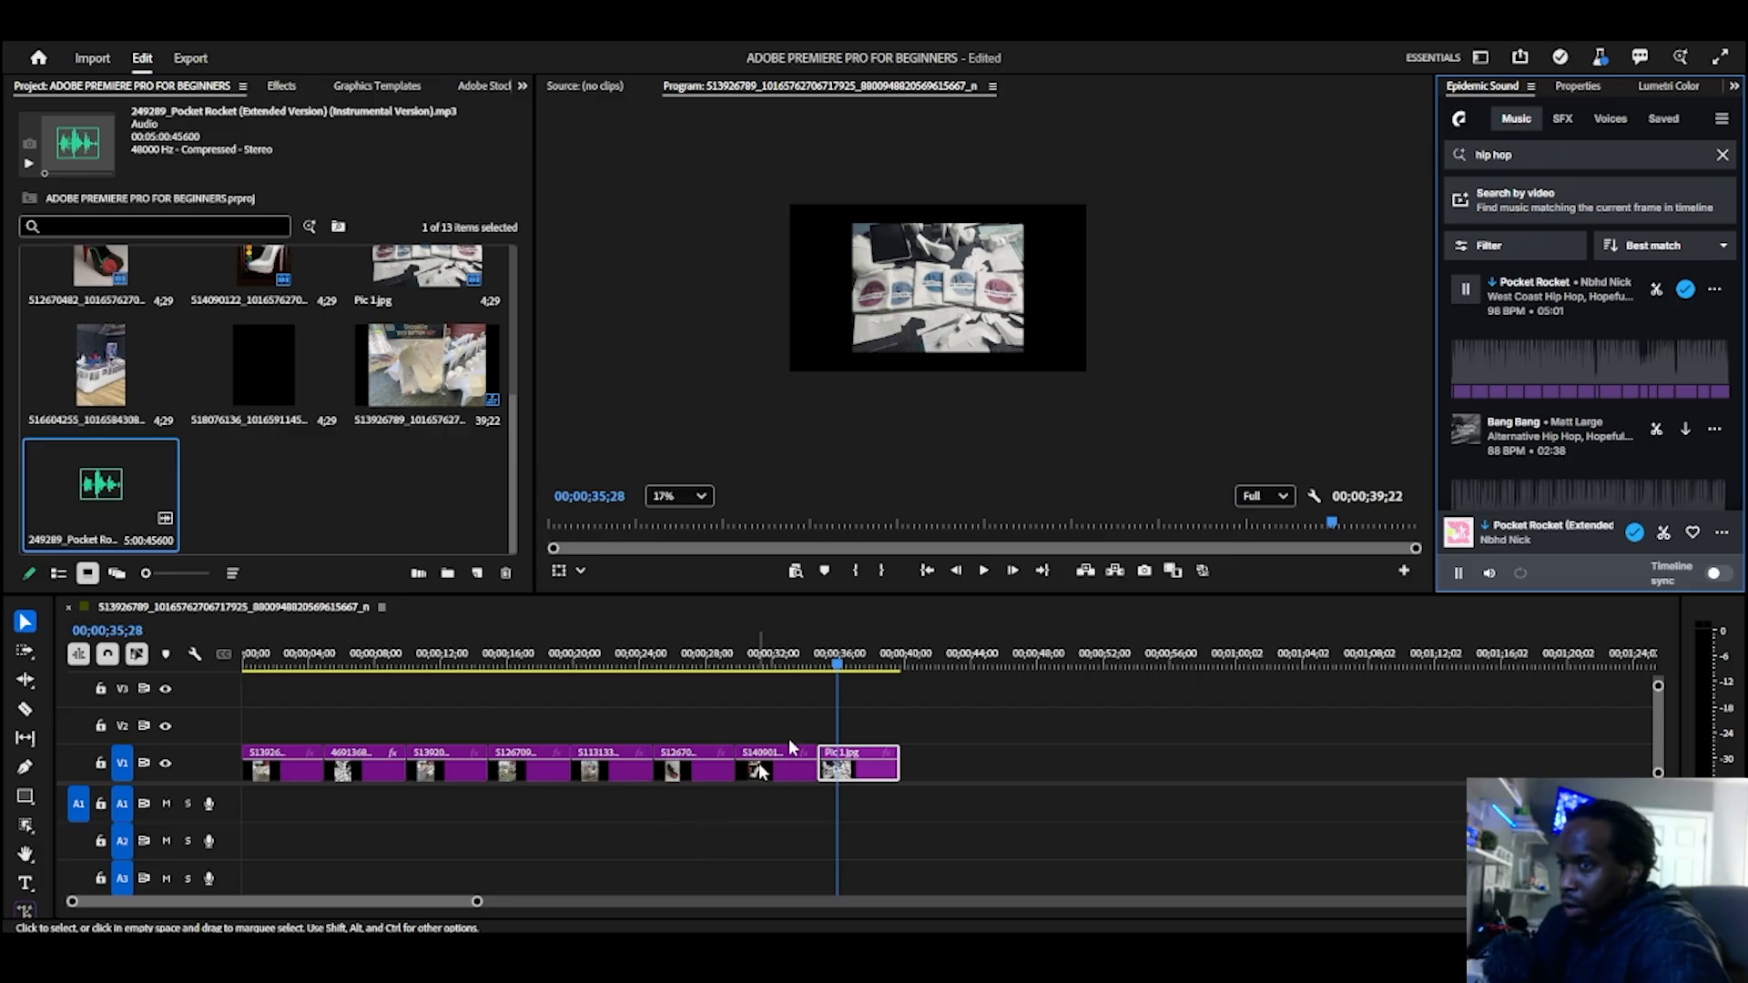
{"action": "left_click_drag", "start_coordinate": [1638, 294], "coordinate": [583, 810]}
Step: Play the sequence briefly with the music and lower the system volume to 50
{"action": "key", "text": "space"}
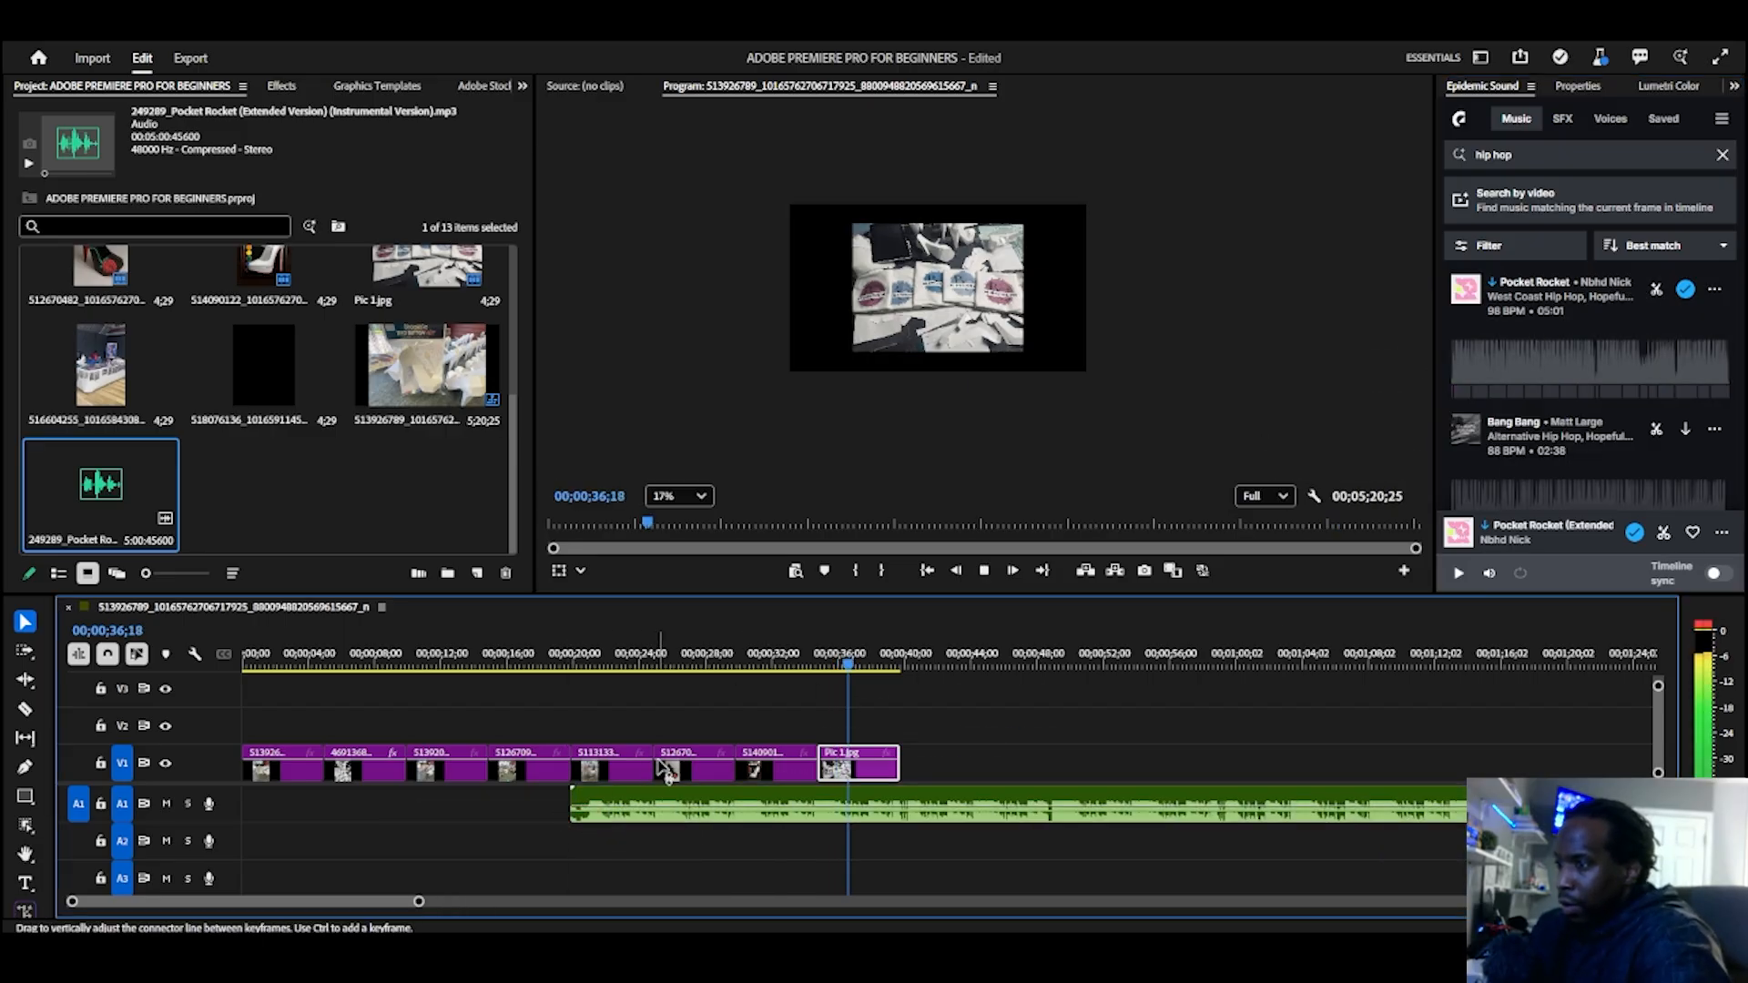
{"action": "key", "text": "XF86AudioLowerVolume"}
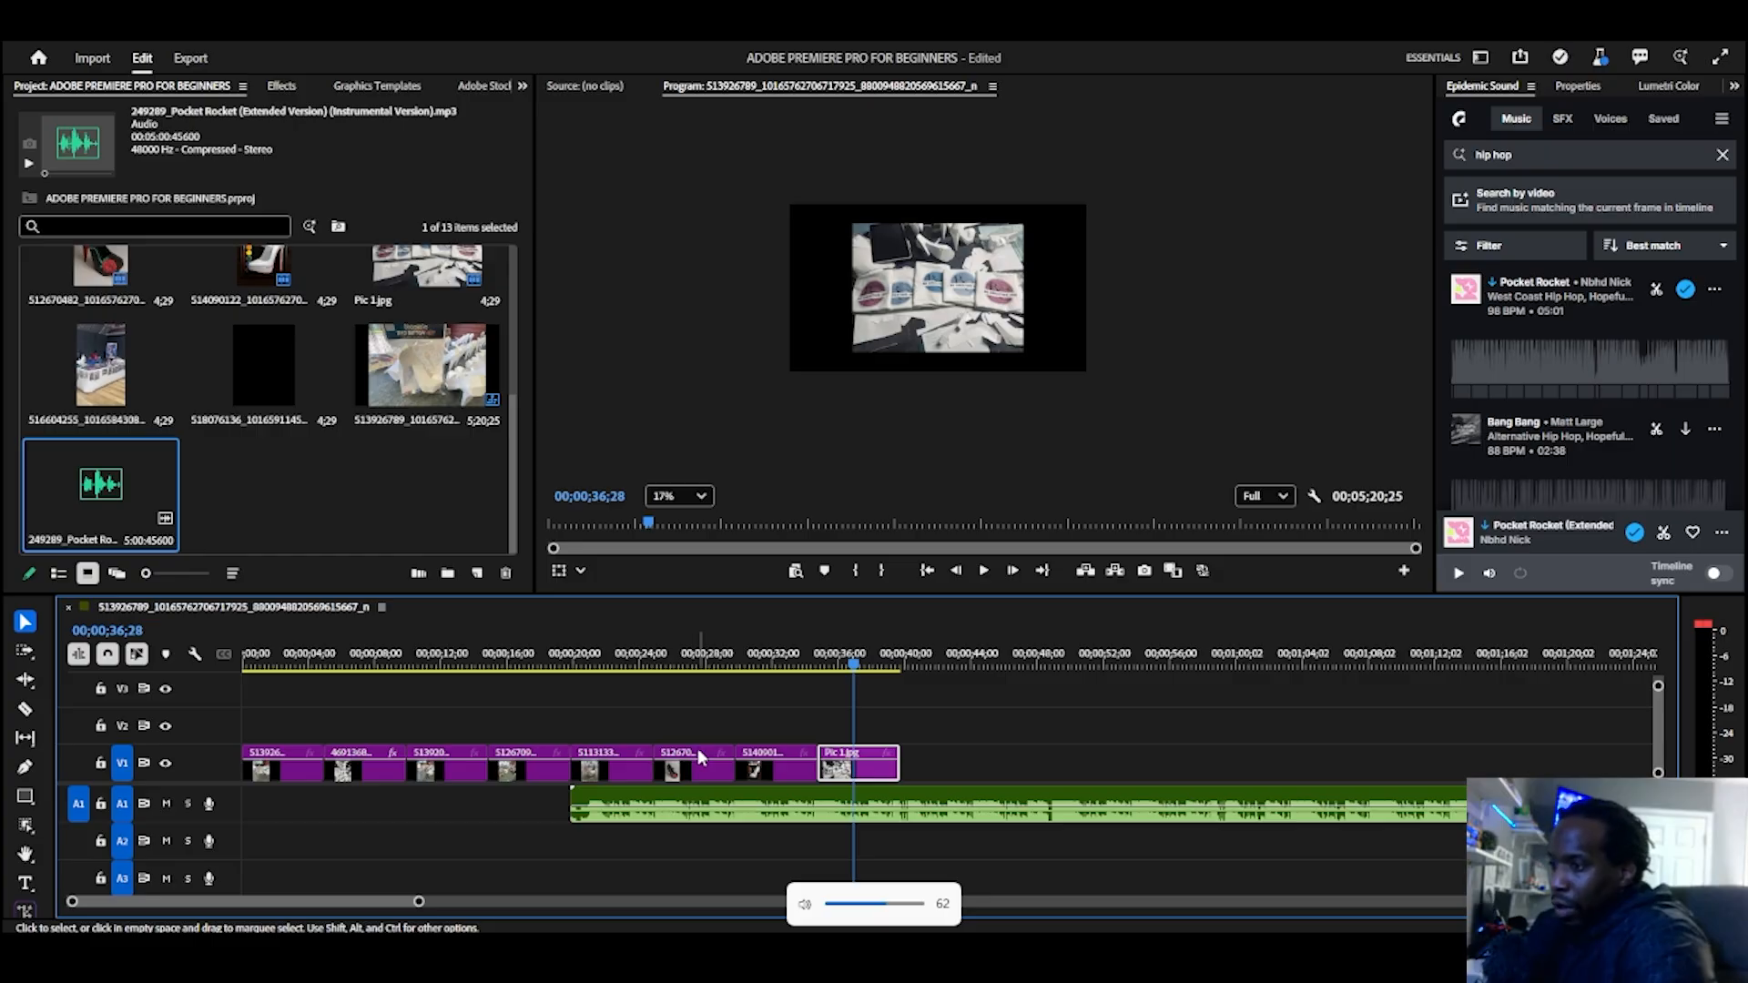
{"action": "key", "text": "XF86AudioLowerVolume"}
{"action": "key", "text": "XF86AudioLowerVolume"}
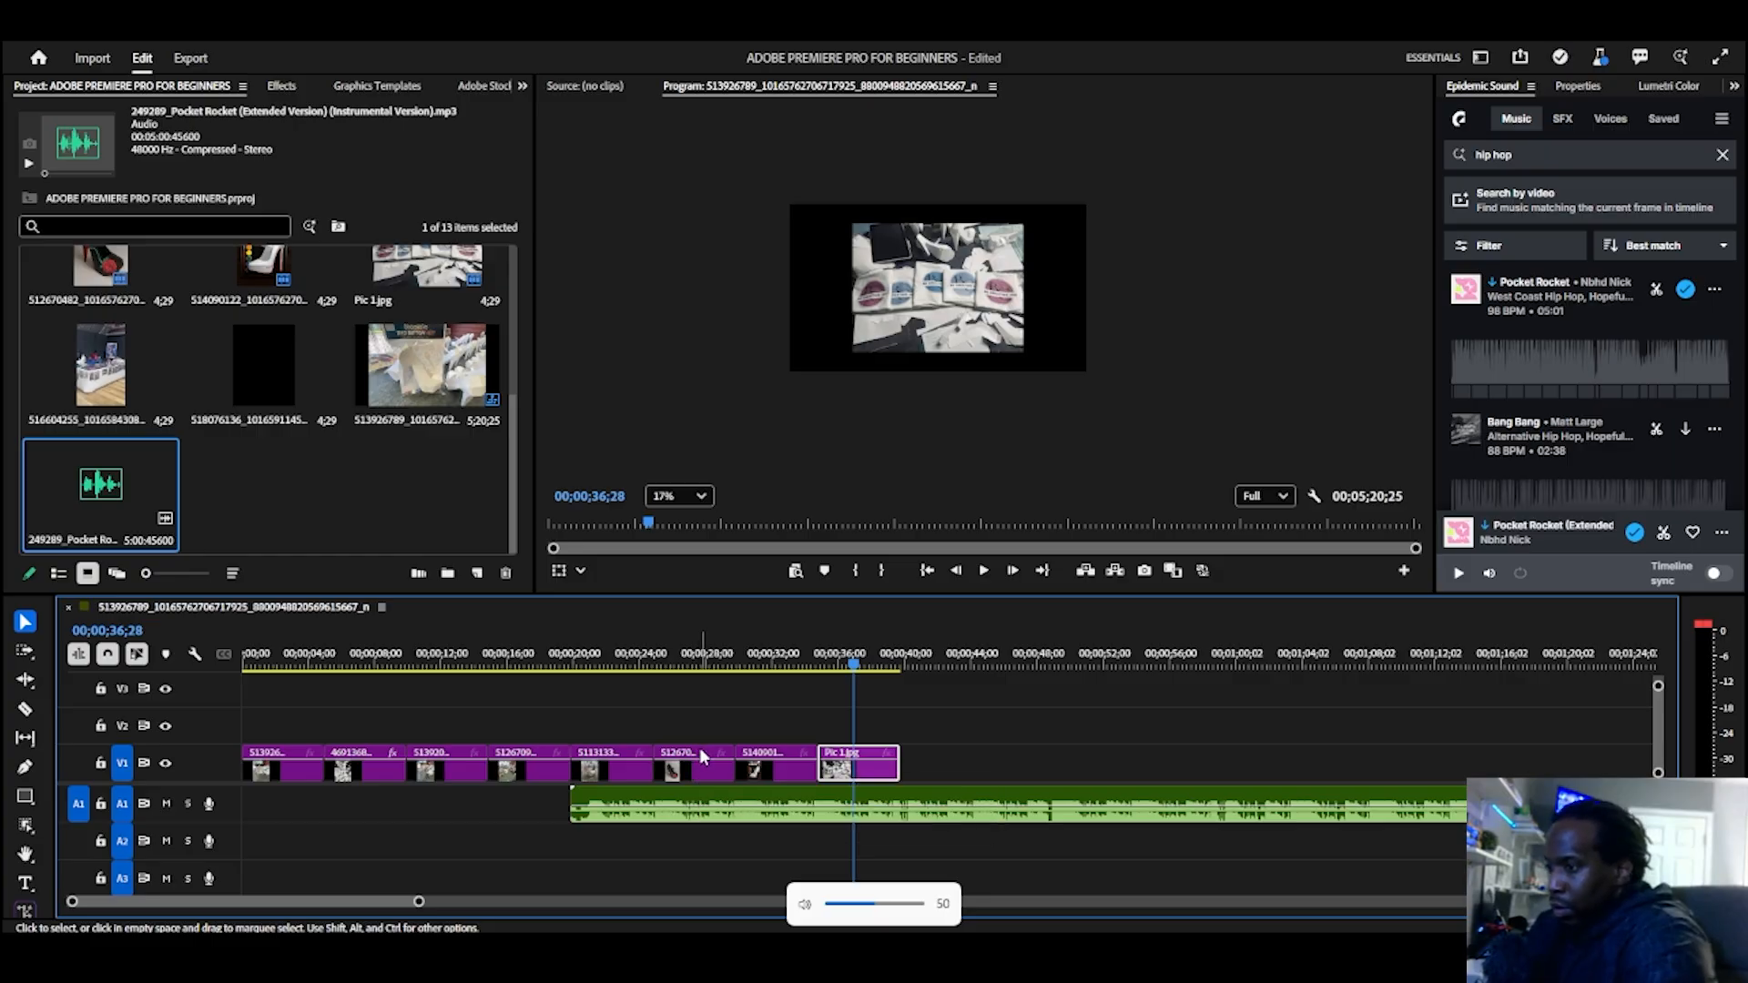
Step: Ripple delete the empty gap before the music on A1 so the track starts with the slideshow
{"action": "left_click", "coordinate": [445, 803]}
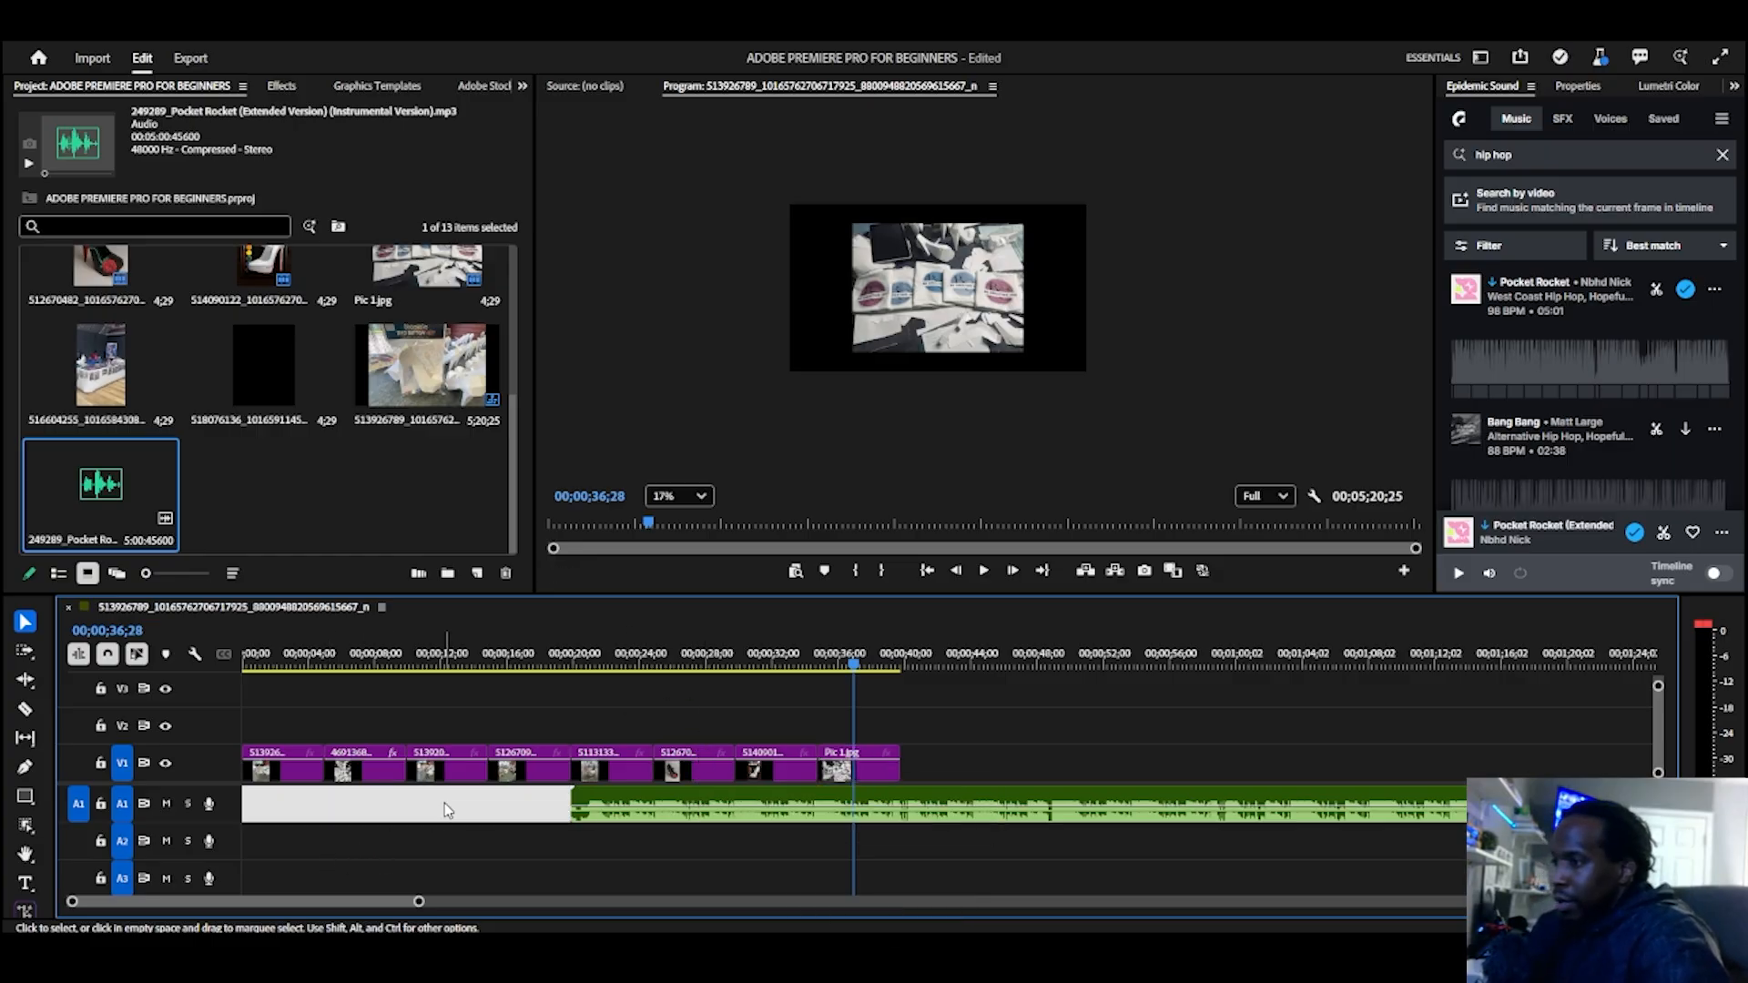
{"action": "right_click", "coordinate": [444, 803]}
{"action": "left_click", "coordinate": [562, 815]}
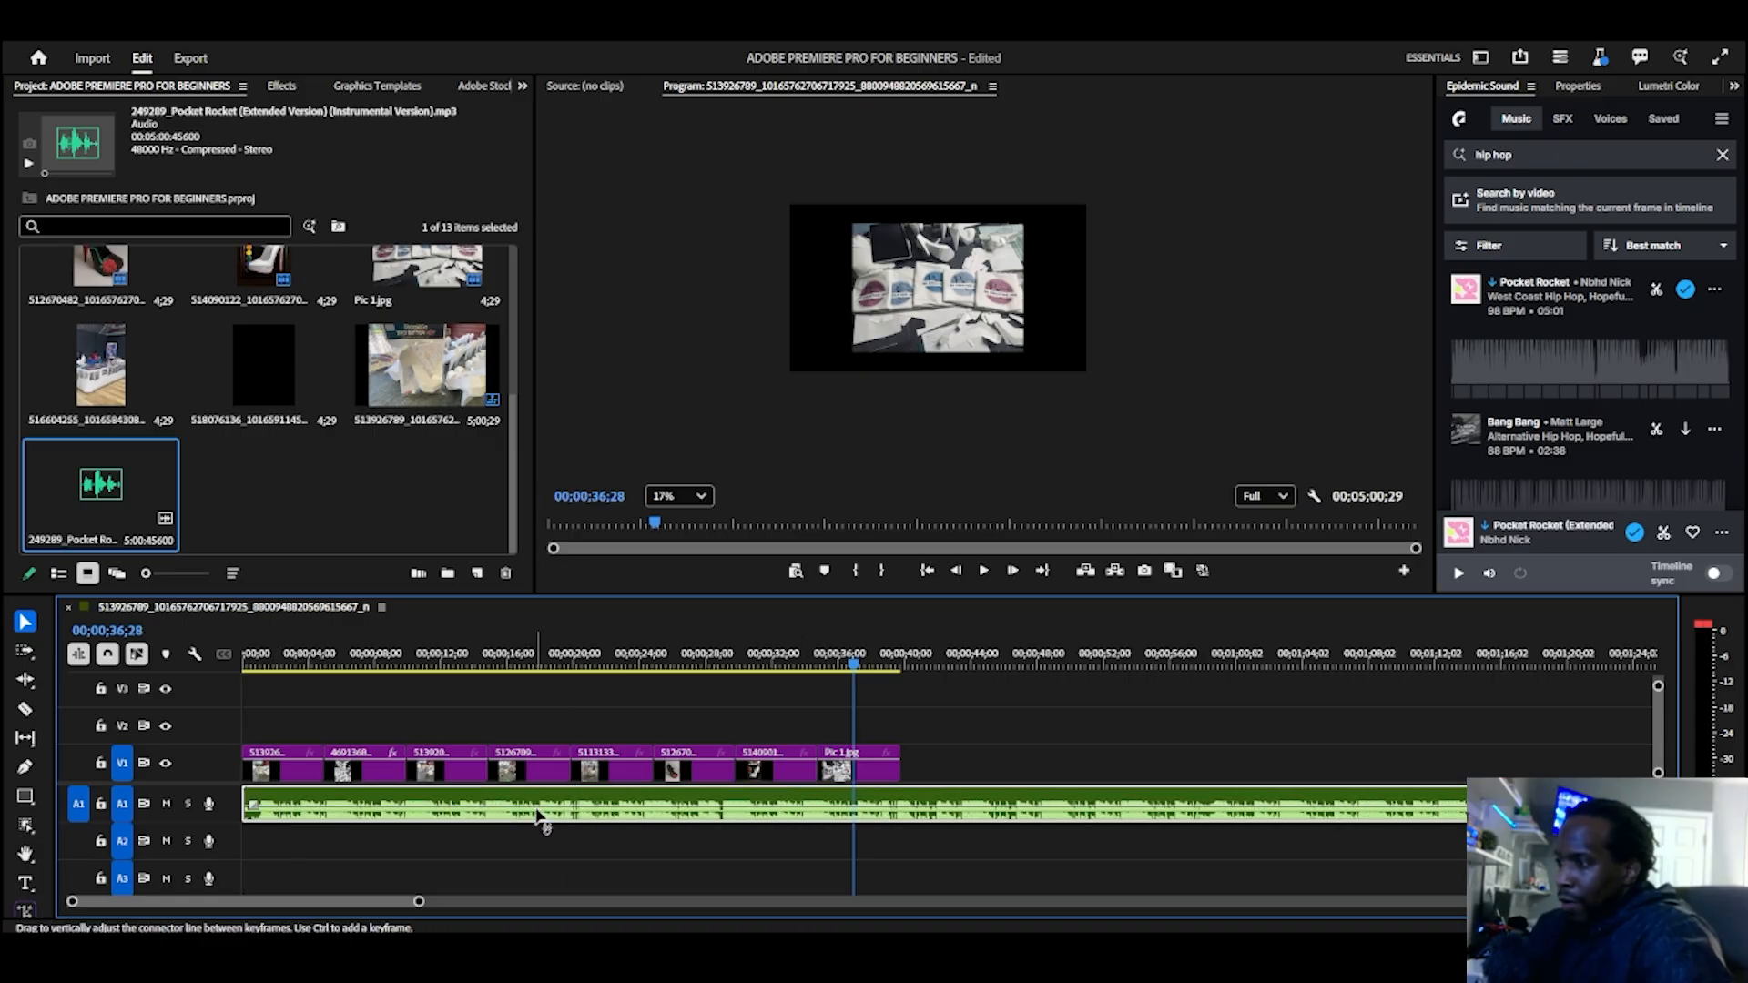
Step: Expand audio track A1 to show its waveform and lower the music clip's volume level, checking it in playback
{"action": "double_click", "coordinate": [227, 805]}
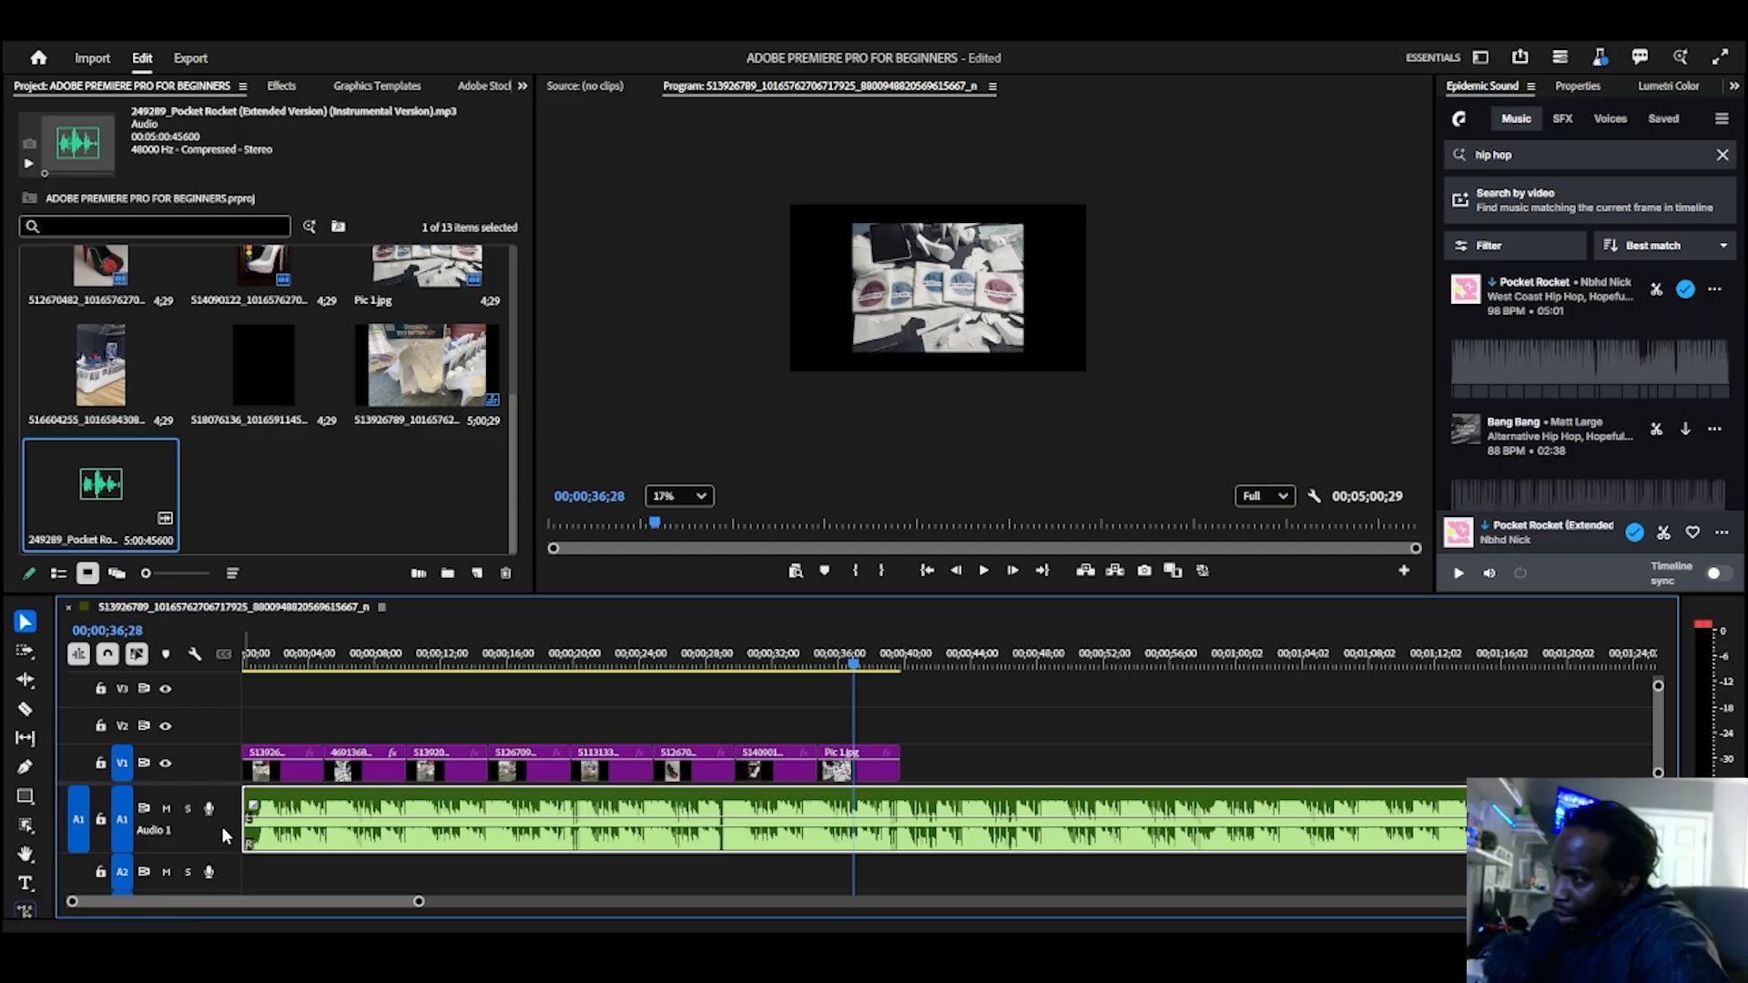
{"action": "double_click", "coordinate": [221, 830]}
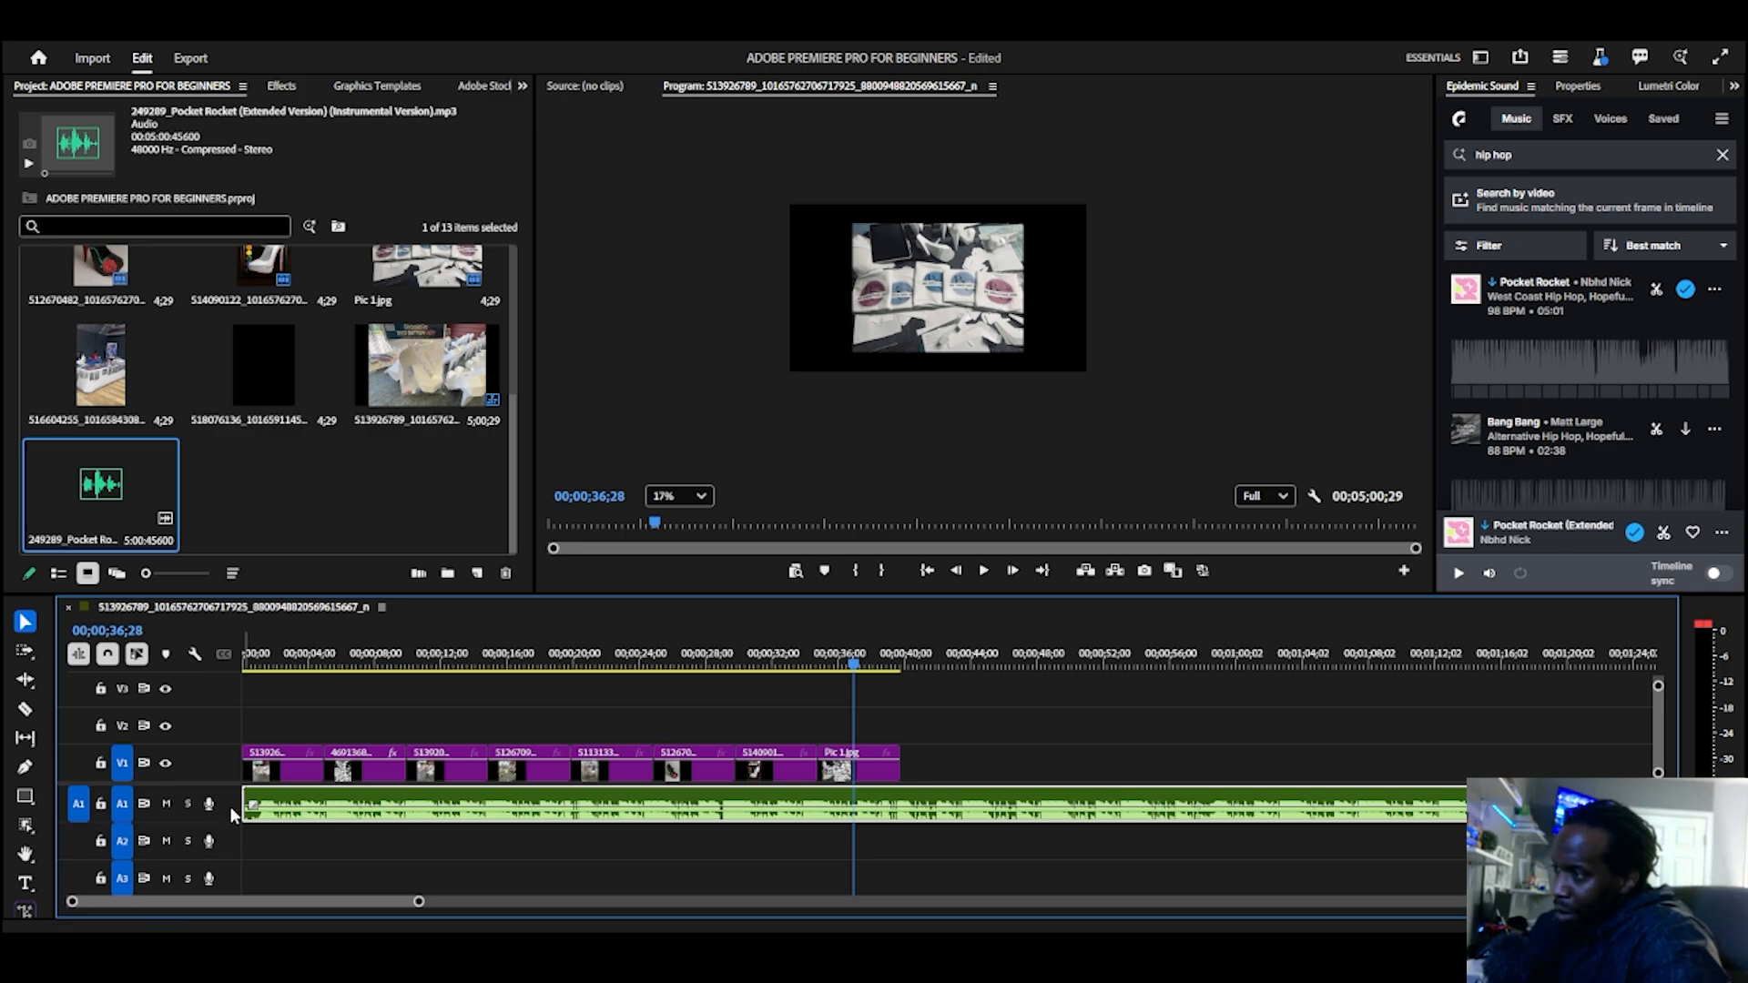
{"action": "double_click", "coordinate": [230, 805]}
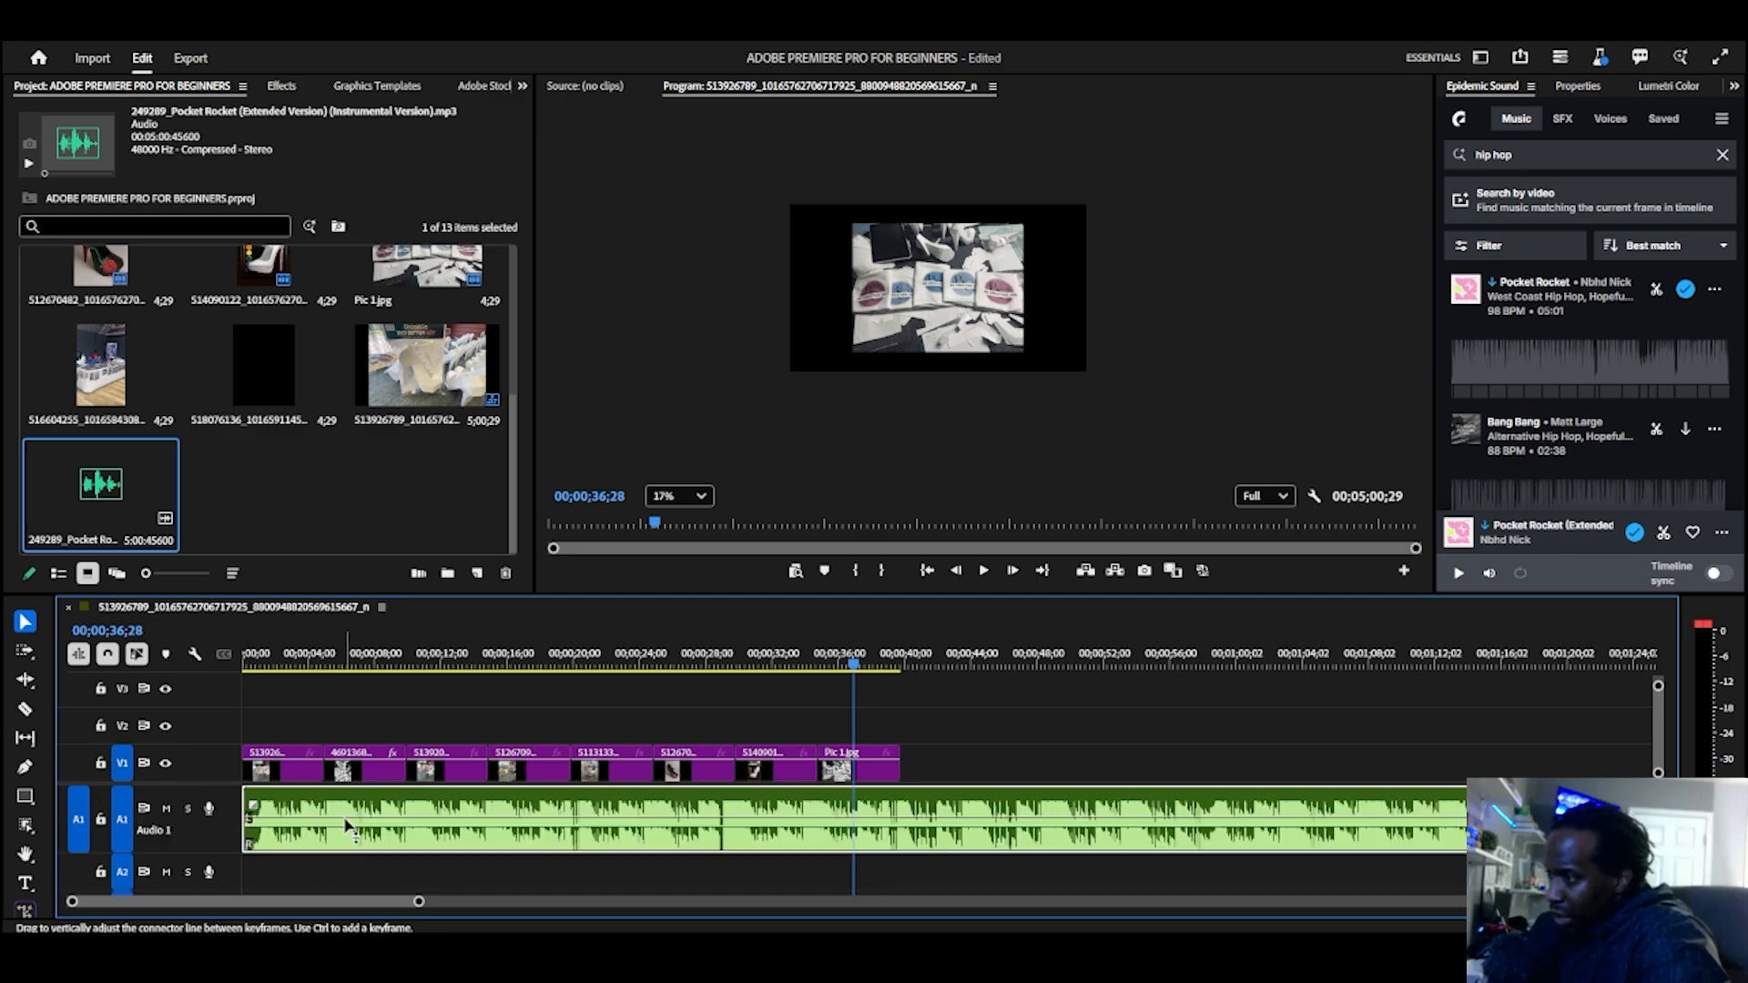
{"action": "left_click_drag", "start_coordinate": [346, 821], "coordinate": [346, 833]}
{"action": "key", "text": "space"}
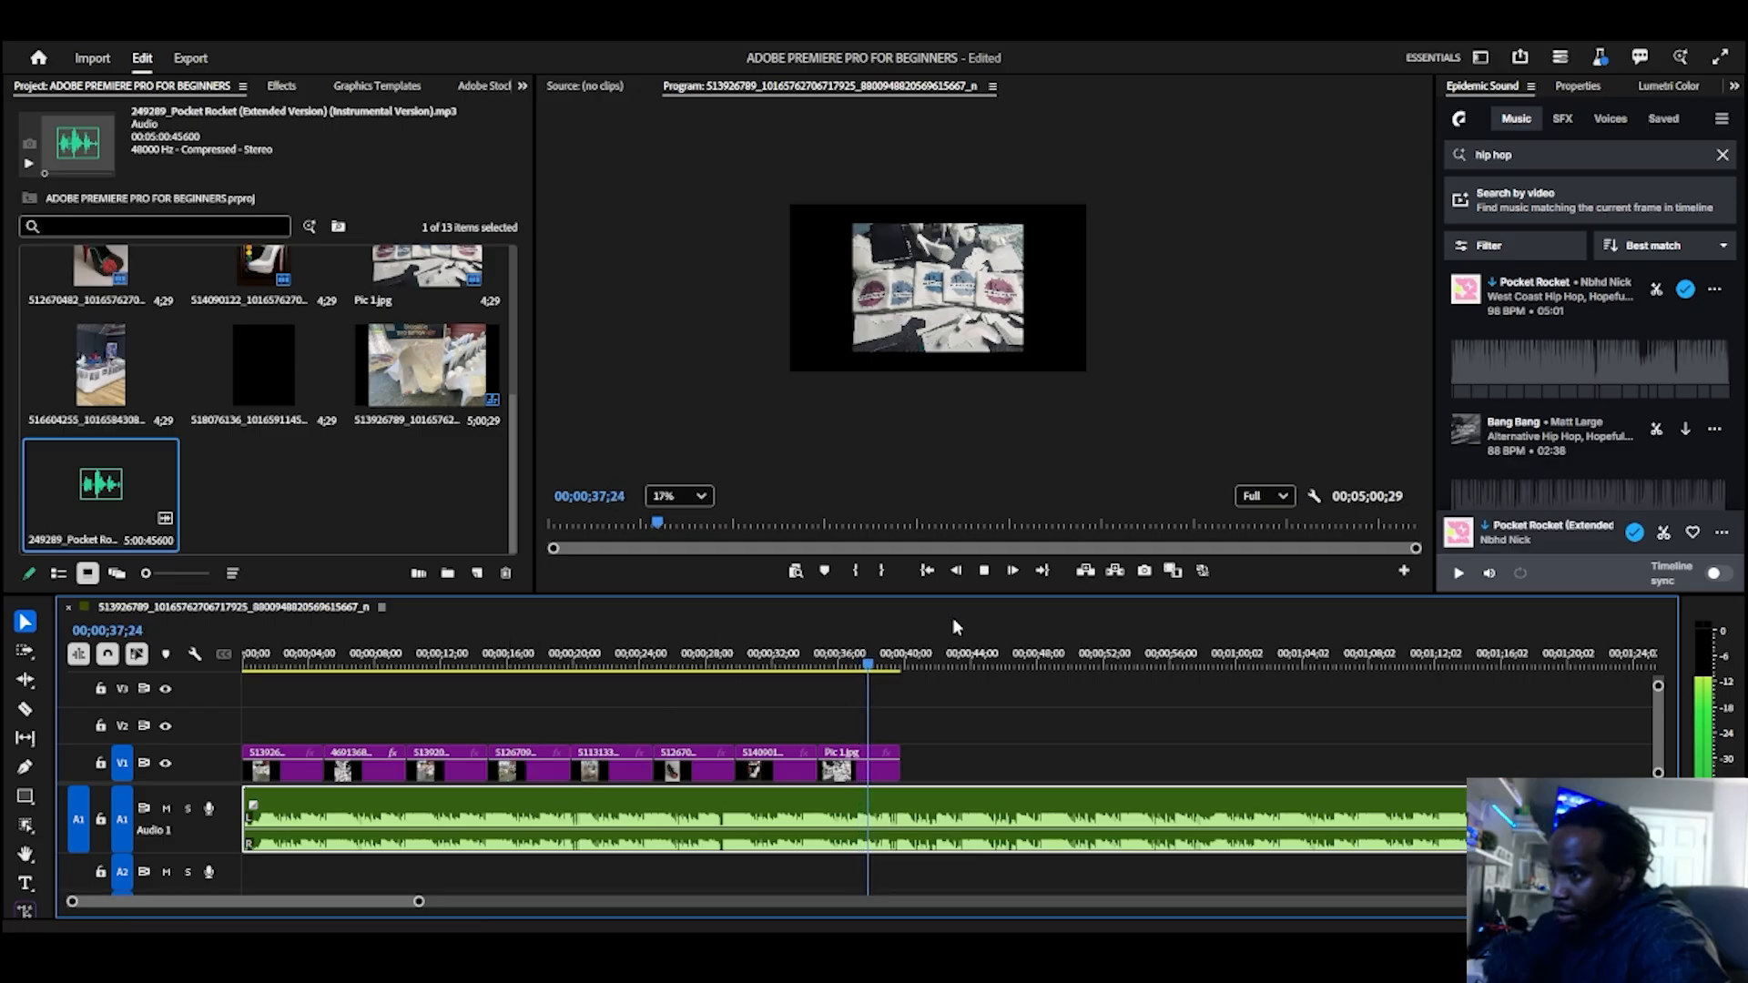
Step: Play the slideshow from the start and reduce the music clip's volume level further during playback
{"action": "left_click", "coordinate": [926, 571]}
{"action": "key", "text": "space"}
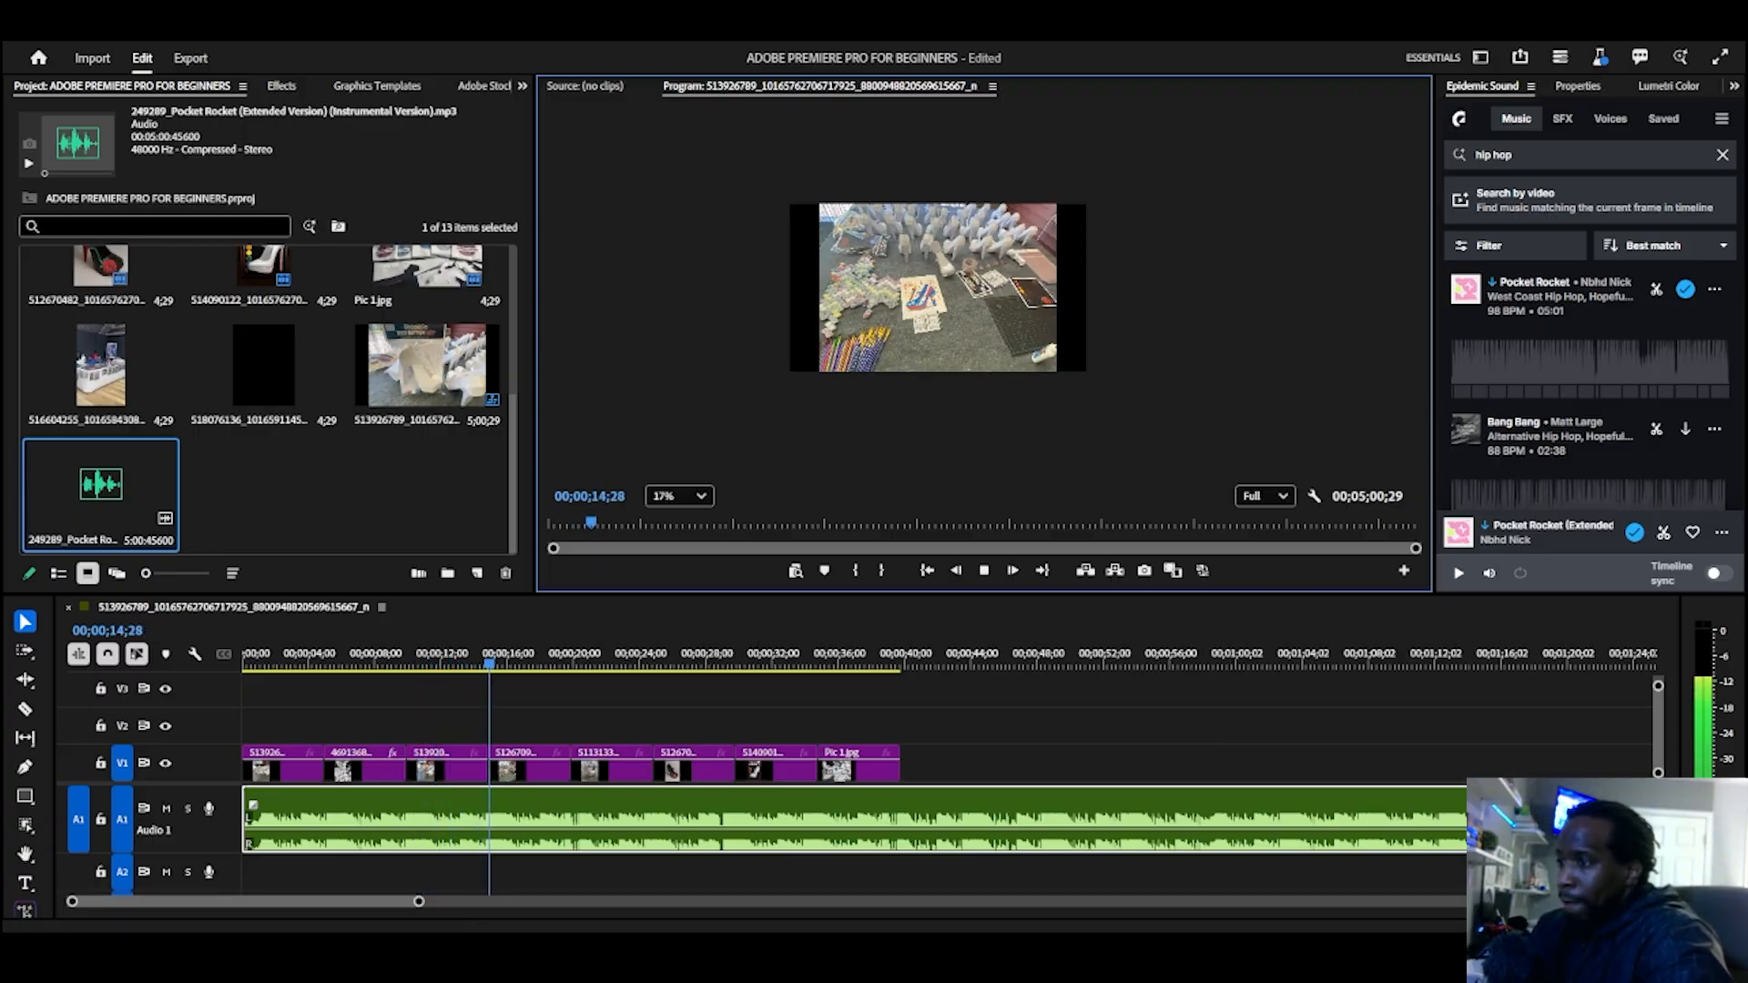
{"action": "mouse_move", "coordinate": [542, 833]}
{"action": "left_mouse_down"}
{"action": "mouse_move", "coordinate": [539, 871]}
{"action": "mouse_move", "coordinate": [539, 838]}
{"action": "left_mouse_up"}
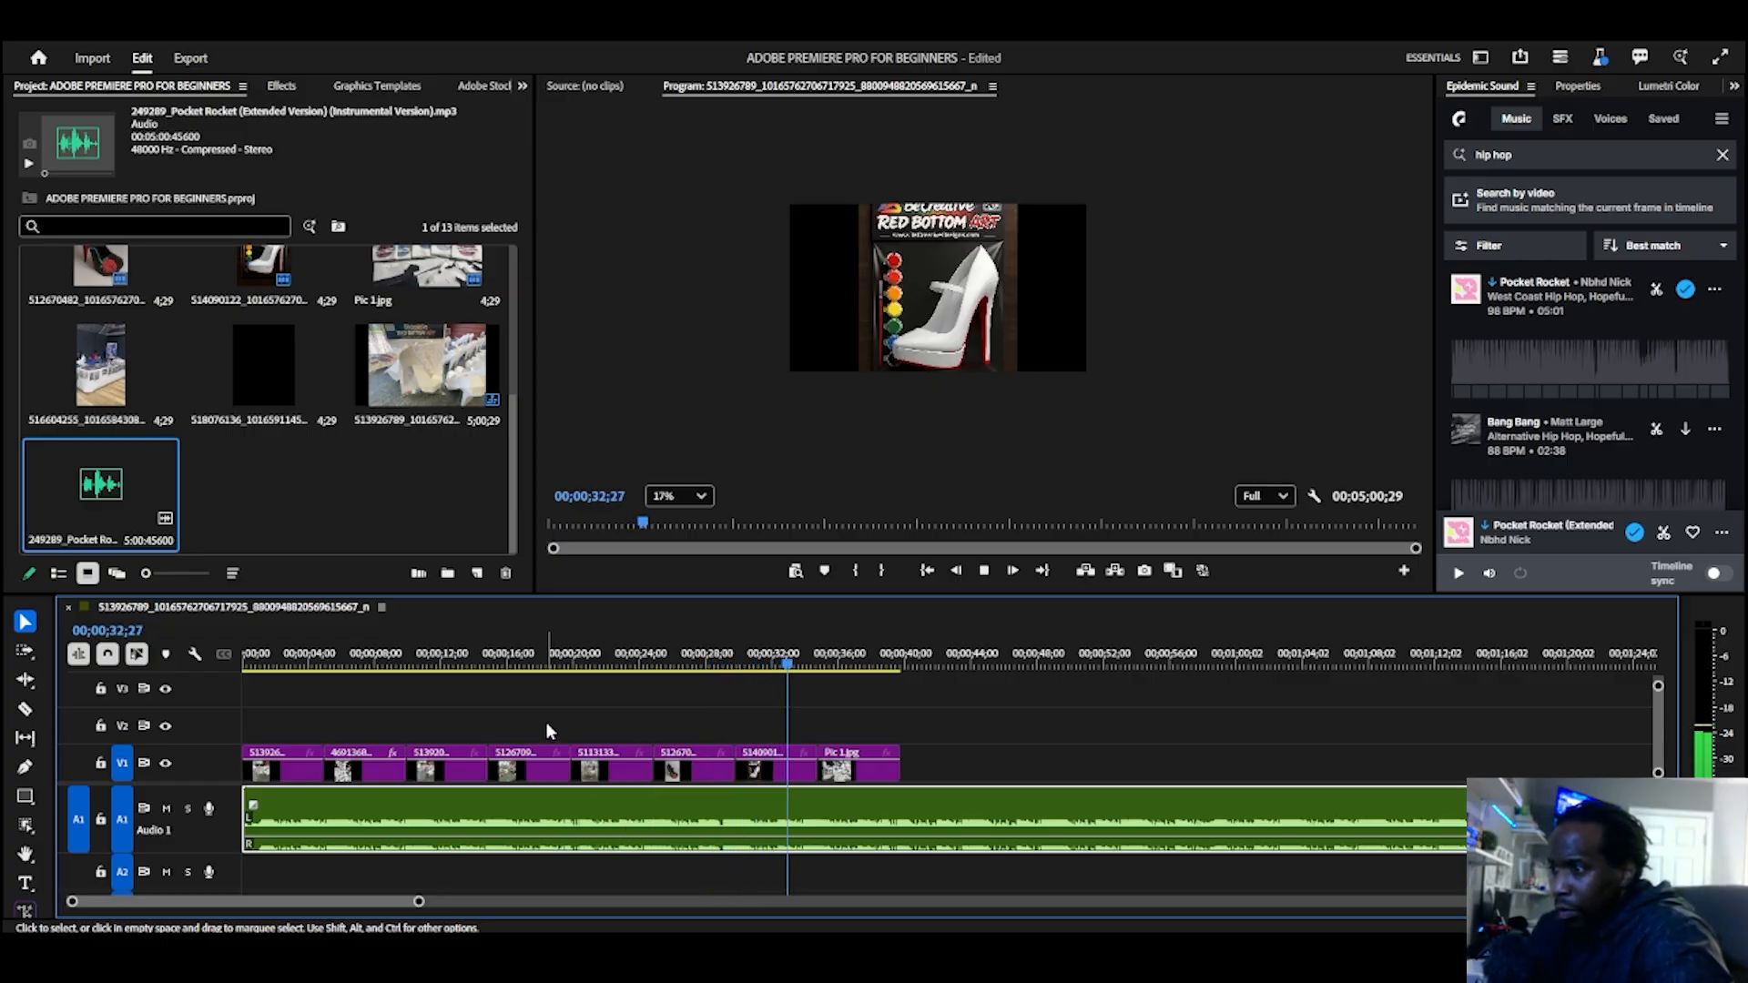
{"action": "key", "text": "space"}
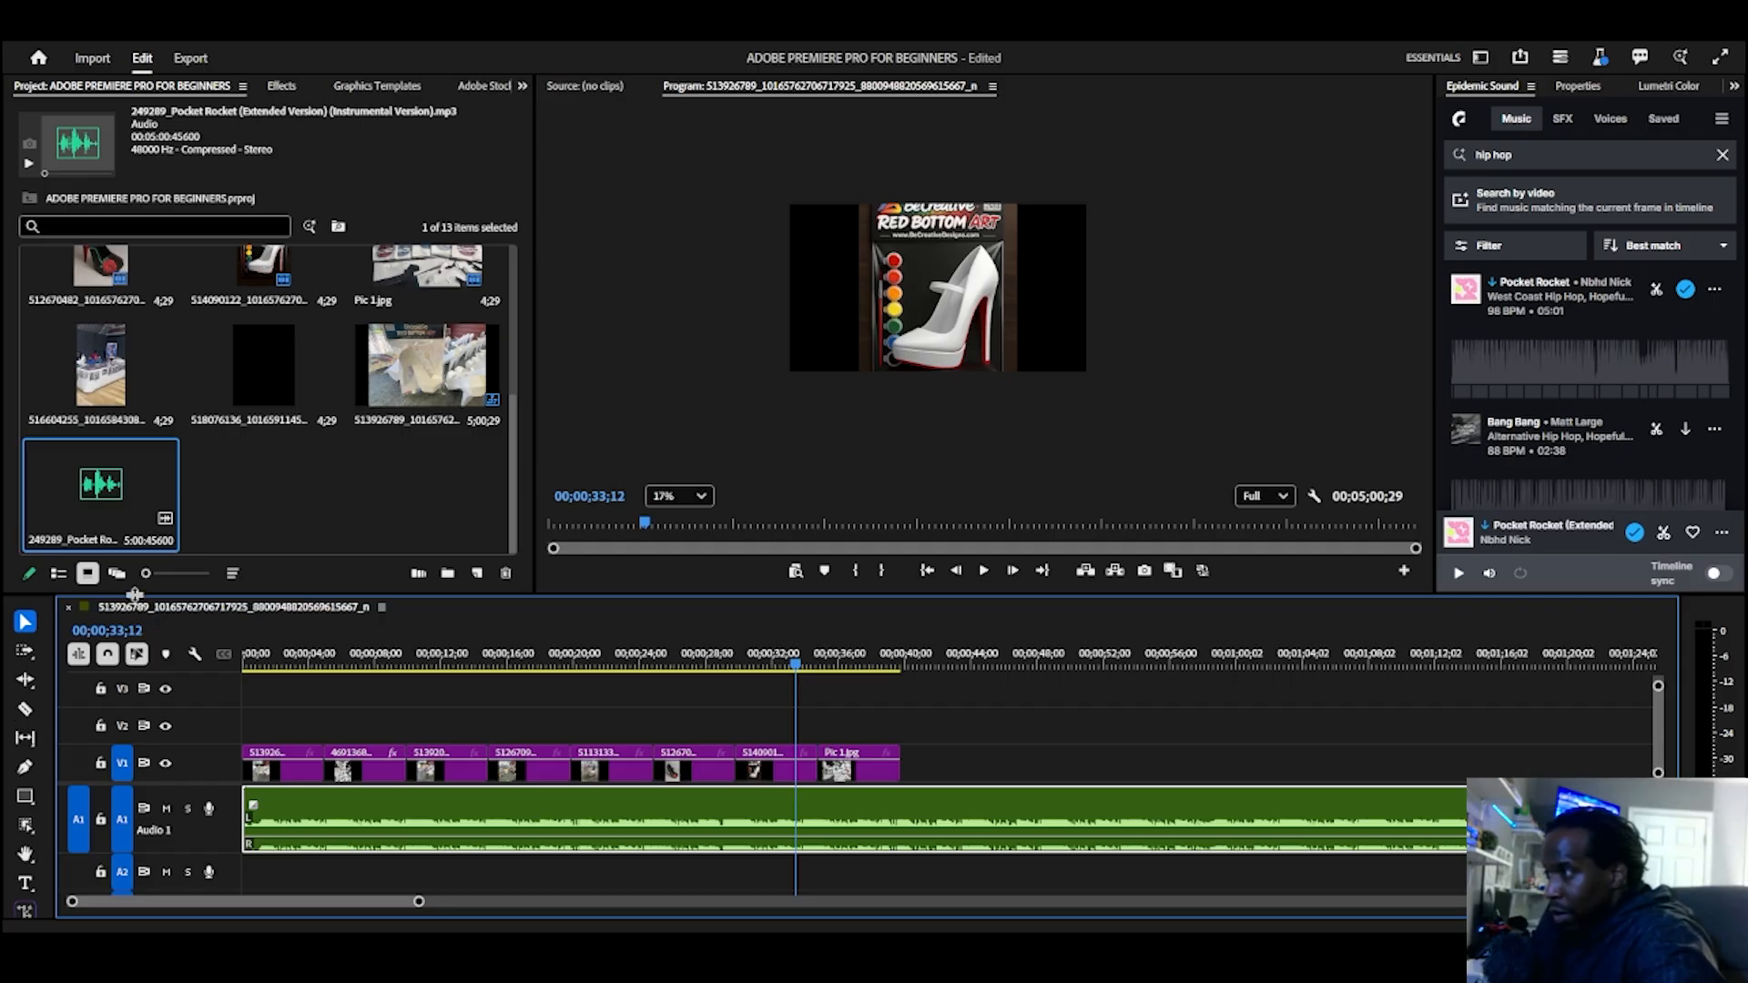
Step: Turn off timeline snapping and move the Pic 1.jpg clip up to V2, overlapping the end of the 514090122 clip
{"action": "left_click_drag", "start_coordinate": [133, 594], "coordinate": [127, 462]}
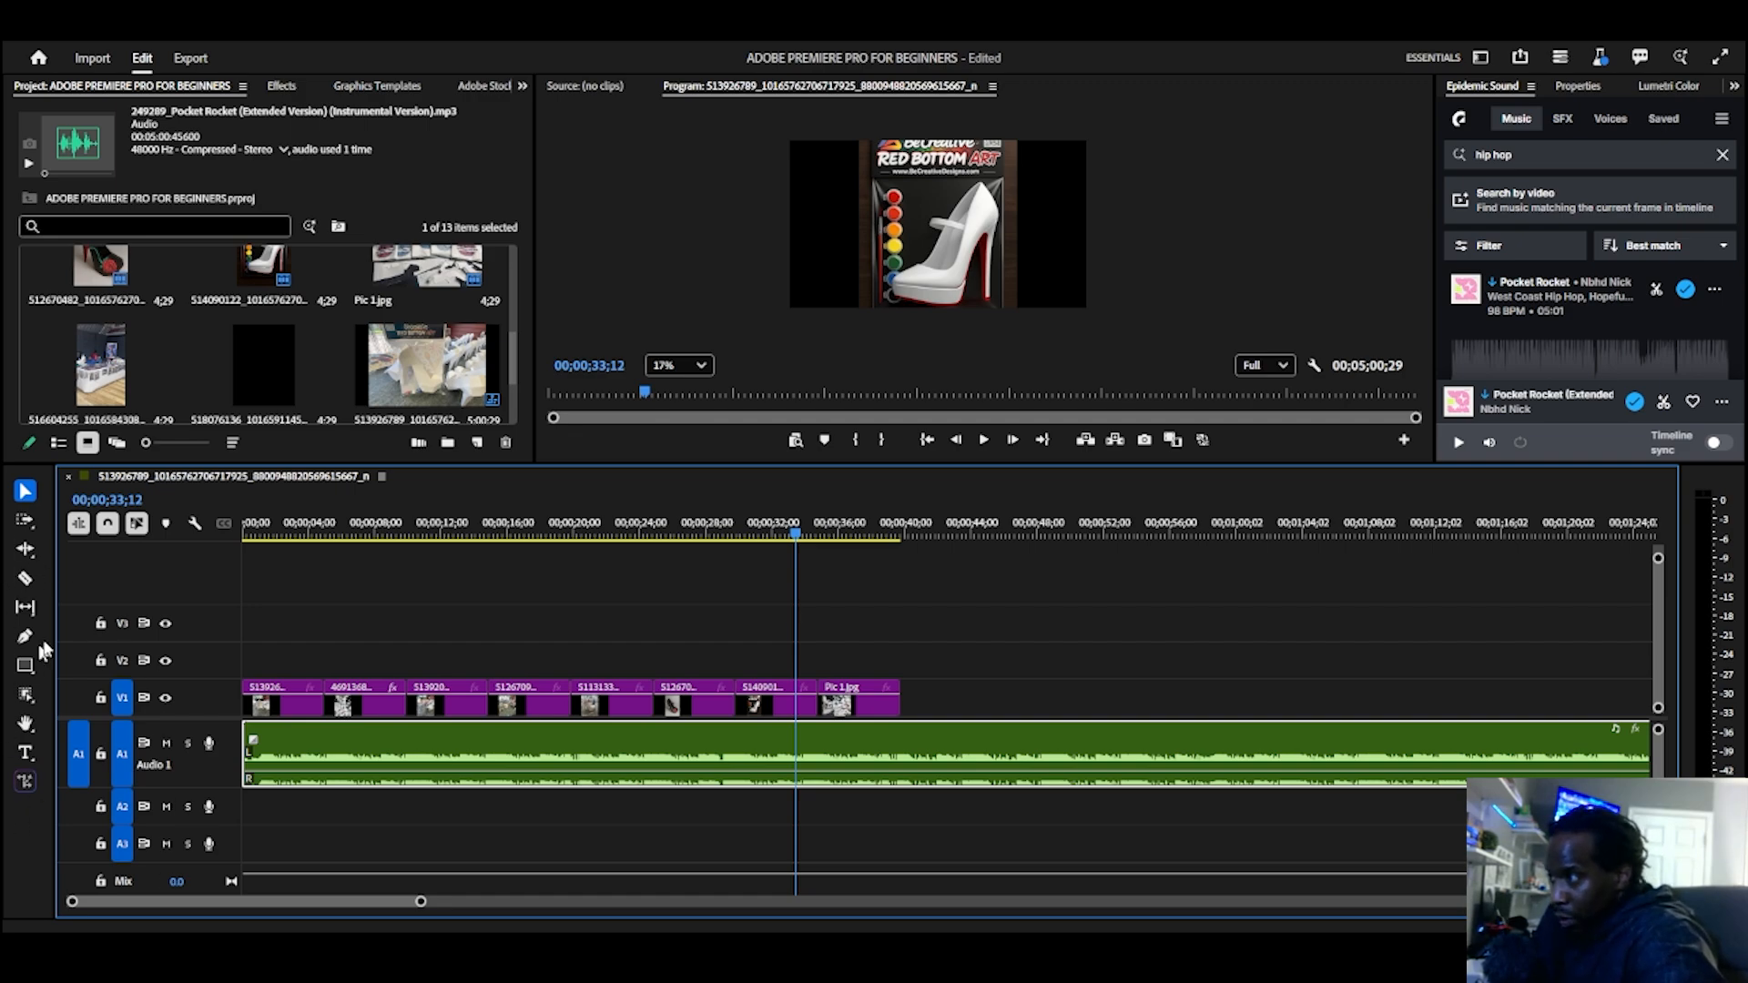
{"action": "left_click", "coordinate": [108, 532]}
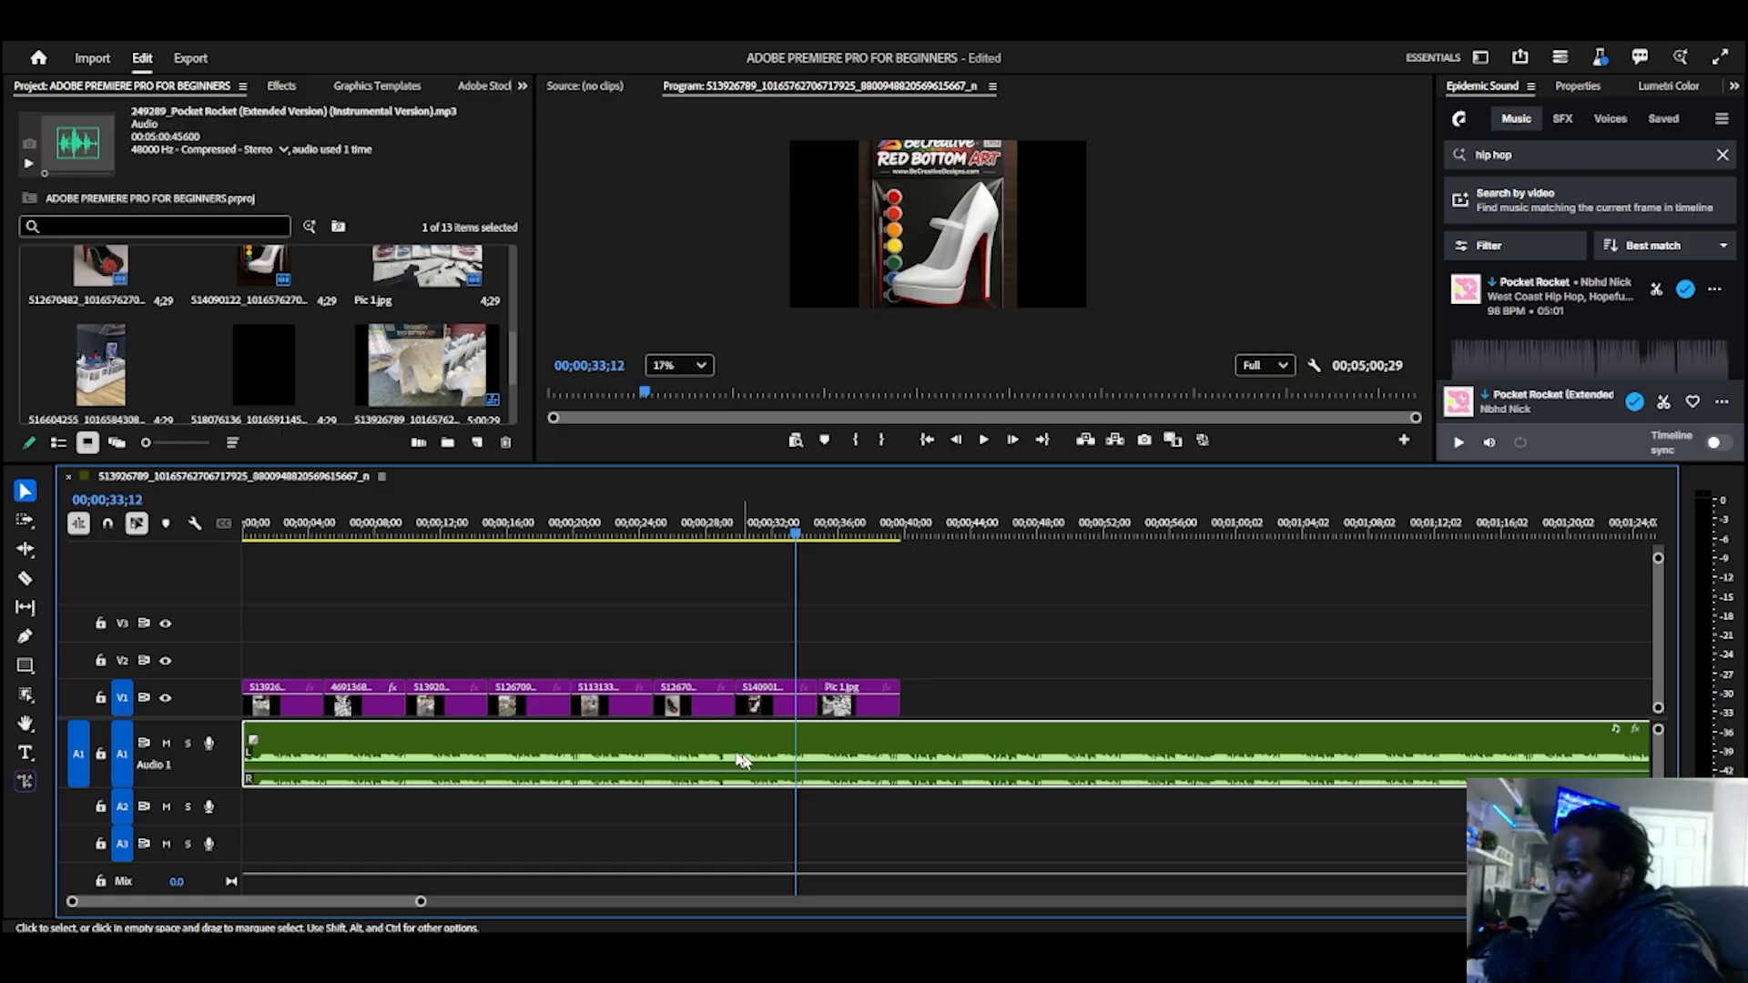
{"action": "left_click_drag", "start_coordinate": [841, 721], "coordinate": [820, 656]}
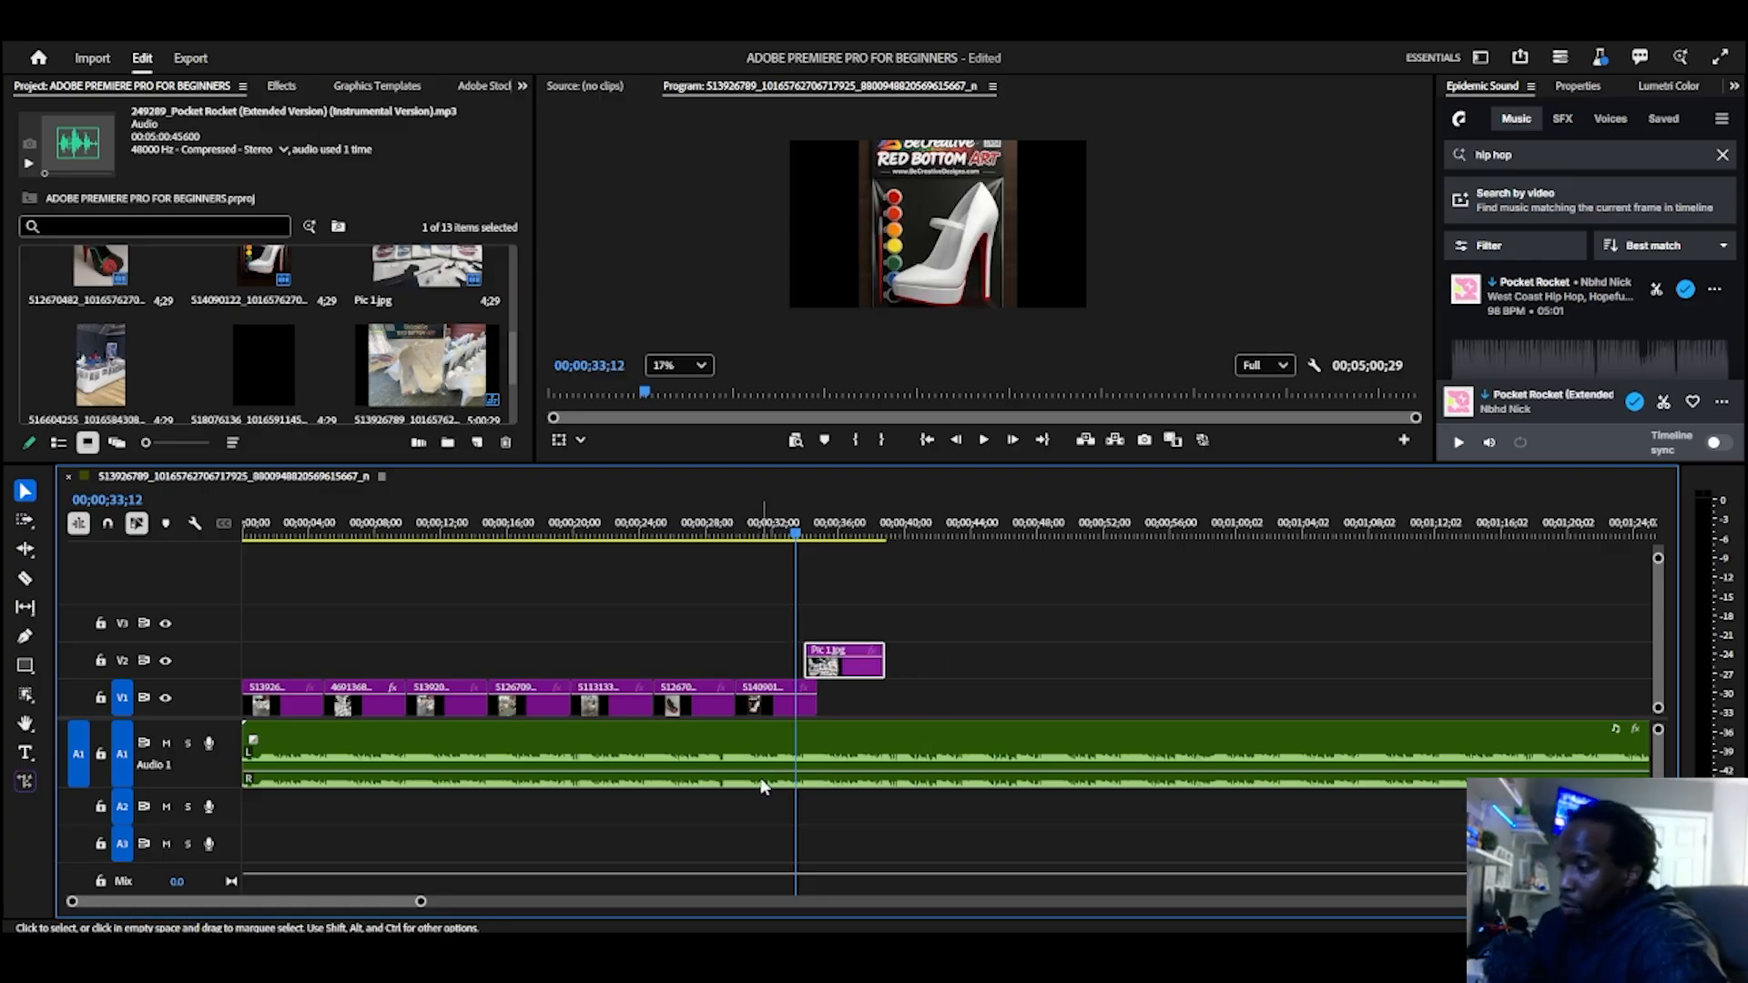
{"action": "scroll", "coordinate": [803, 682], "scroll_direction": "up", "scroll_amount": 5}
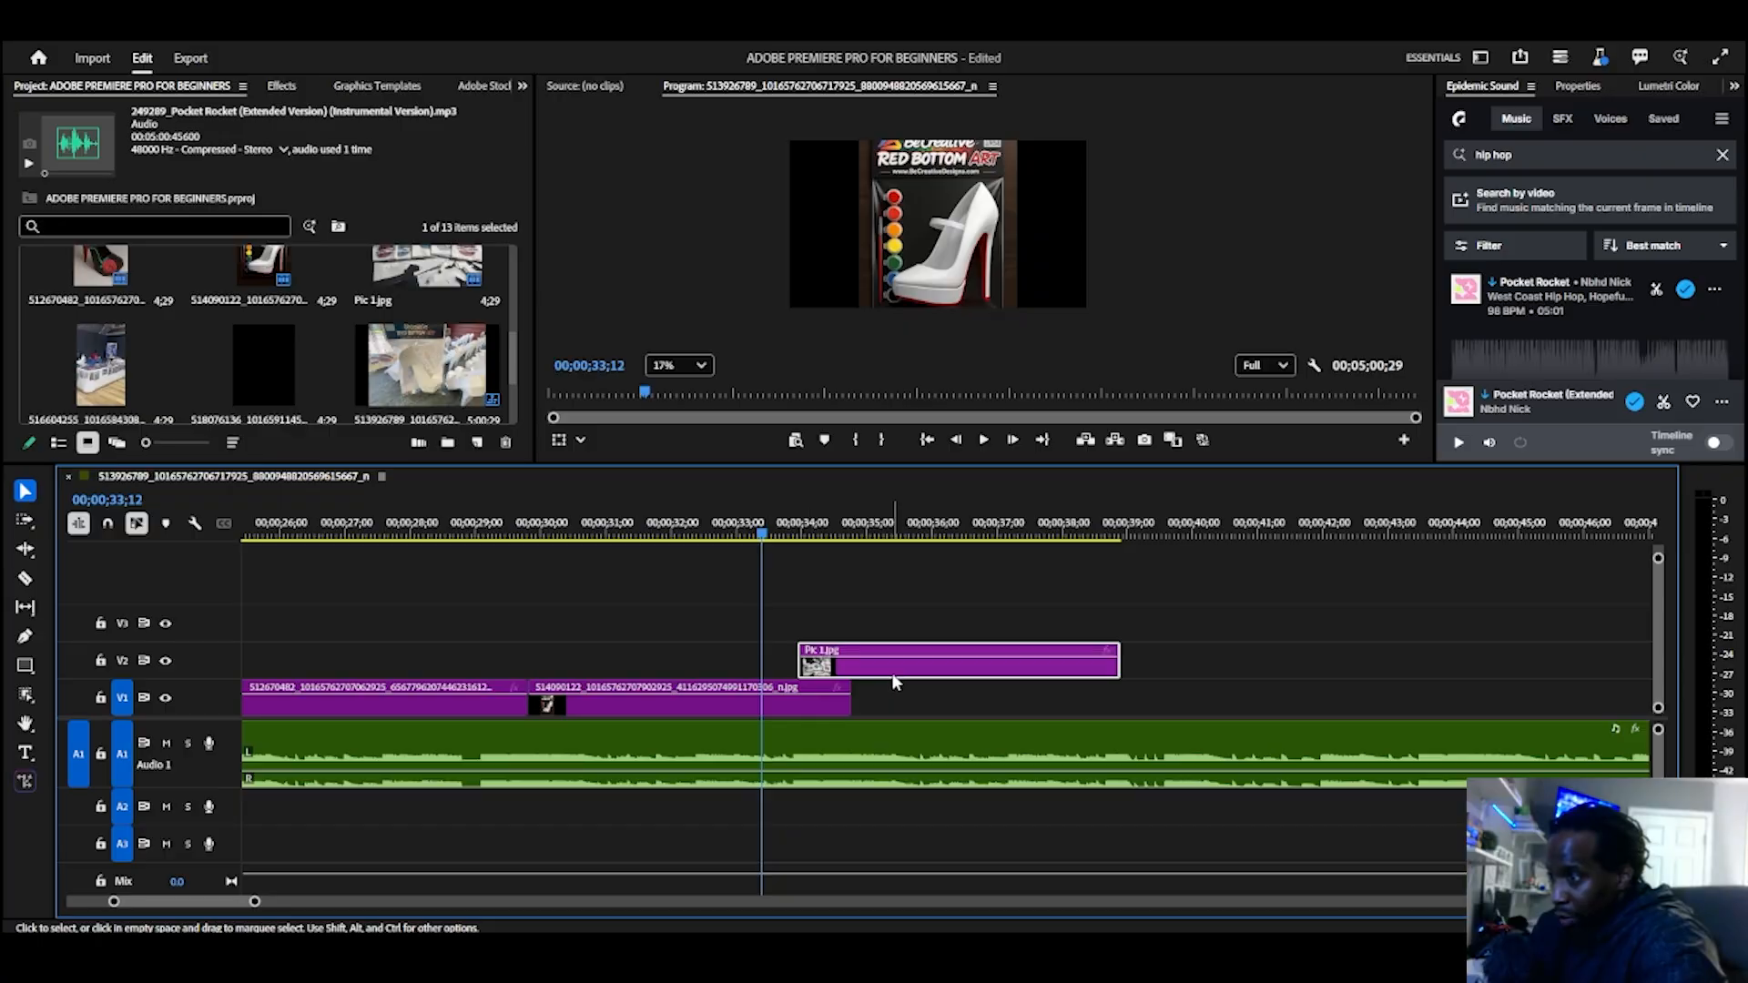
Step: Turn timeline snapping back on and snap the Pic 1.jpg clip on V2 to the end of the 514090122 clip
{"action": "mouse_move", "coordinate": [894, 678]}
{"action": "left_mouse_down"}
{"action": "mouse_move", "coordinate": [945, 678]}
{"action": "mouse_move", "coordinate": [702, 672]}
{"action": "mouse_move", "coordinate": [1014, 669]}
{"action": "mouse_move", "coordinate": [947, 694]}
{"action": "mouse_move", "coordinate": [923, 673]}
{"action": "left_mouse_up"}
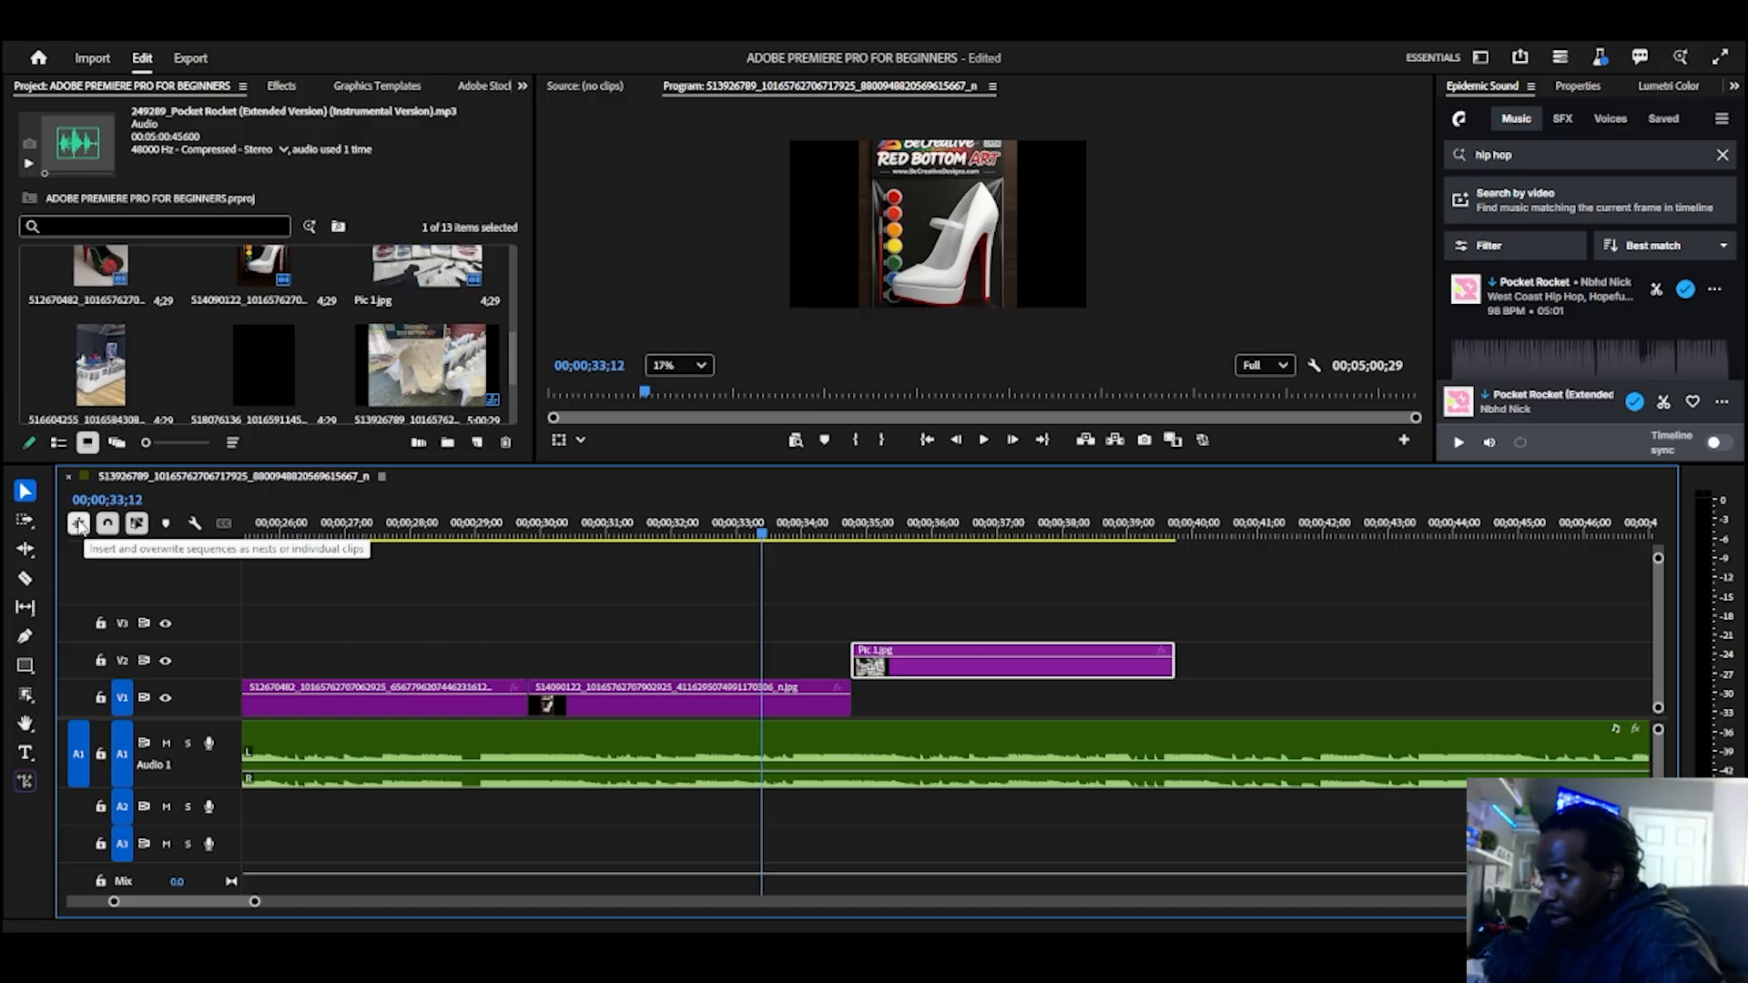
{"action": "left_click", "coordinate": [27, 496]}
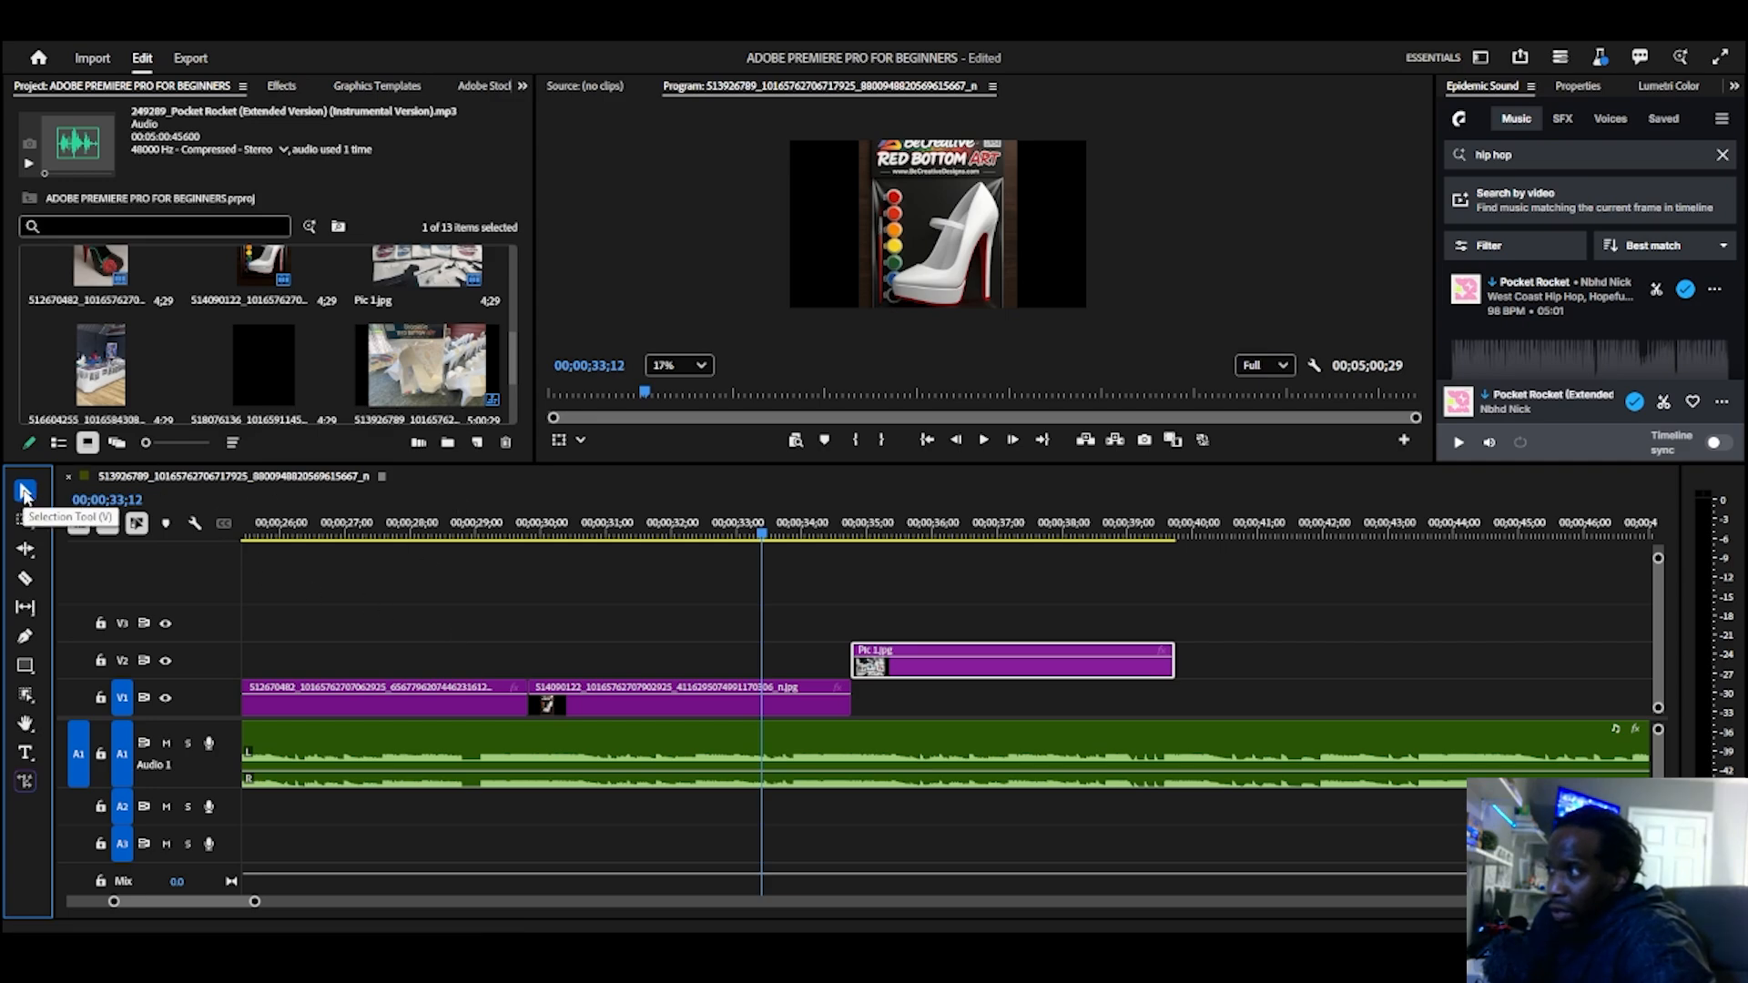
Step: Try shifting the marquee-selected picture clips later in time and up one video track, and undo the move
{"action": "left_click_drag", "start_coordinate": [310, 569], "coordinate": [1047, 852]}
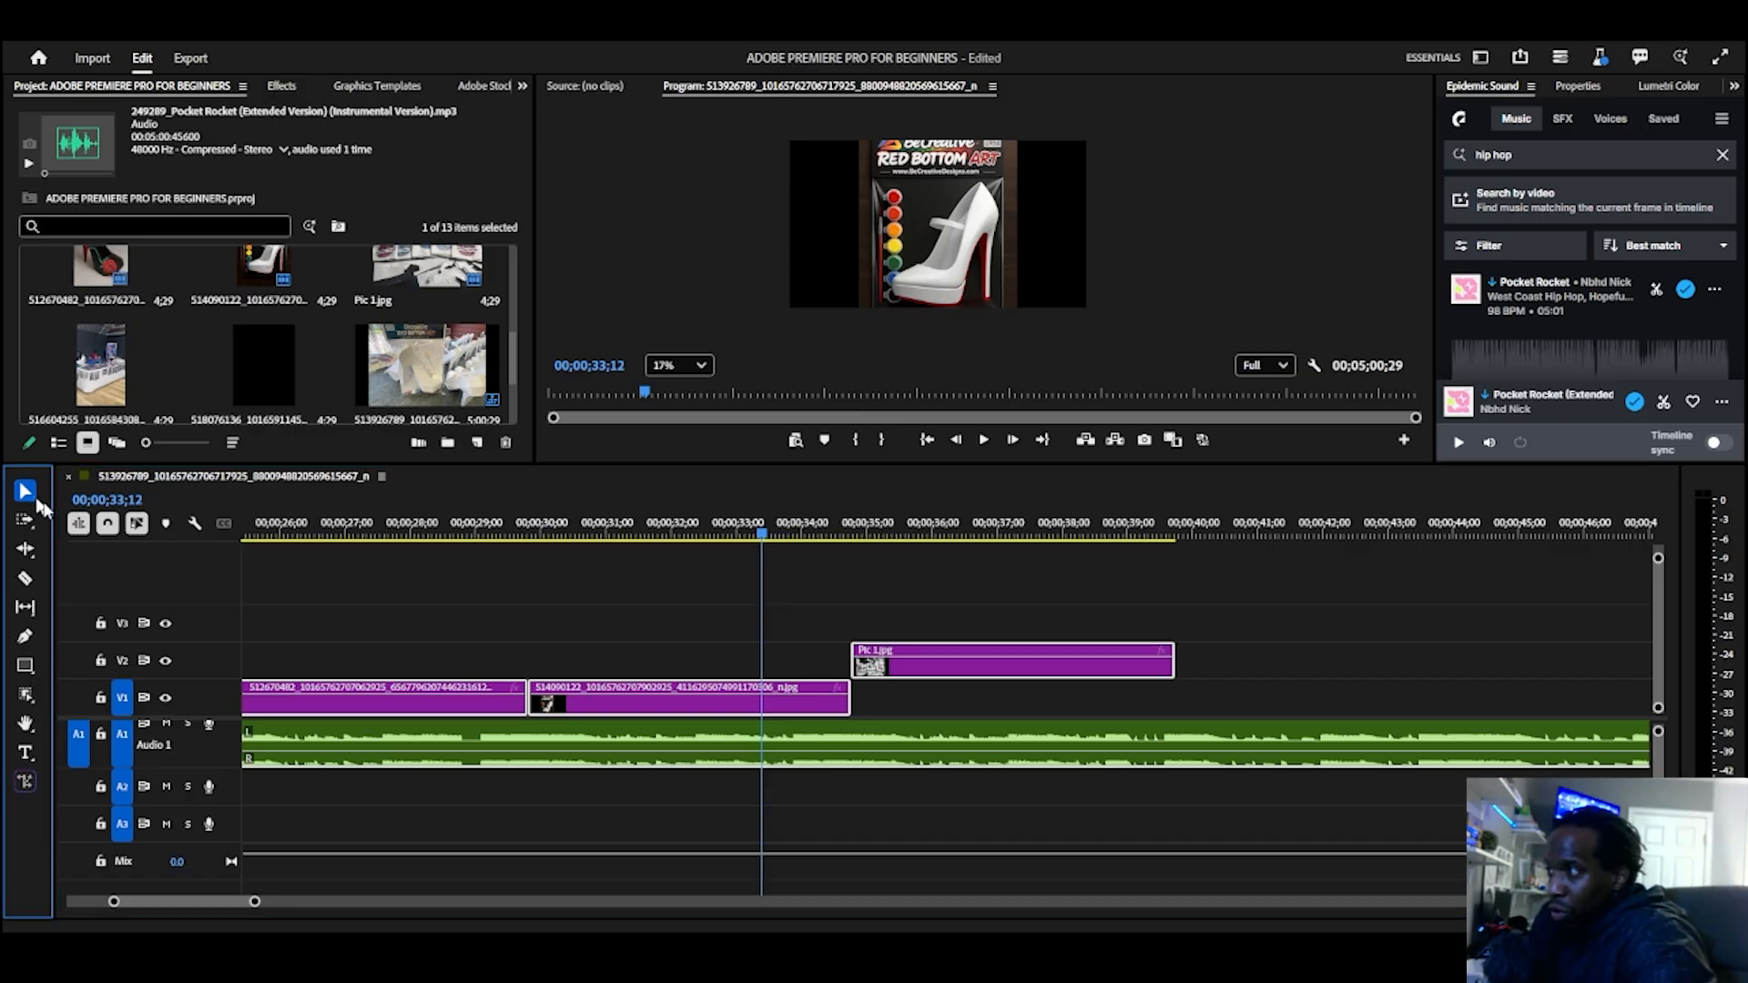
{"action": "left_click_drag", "start_coordinate": [915, 675], "coordinate": [1078, 638]}
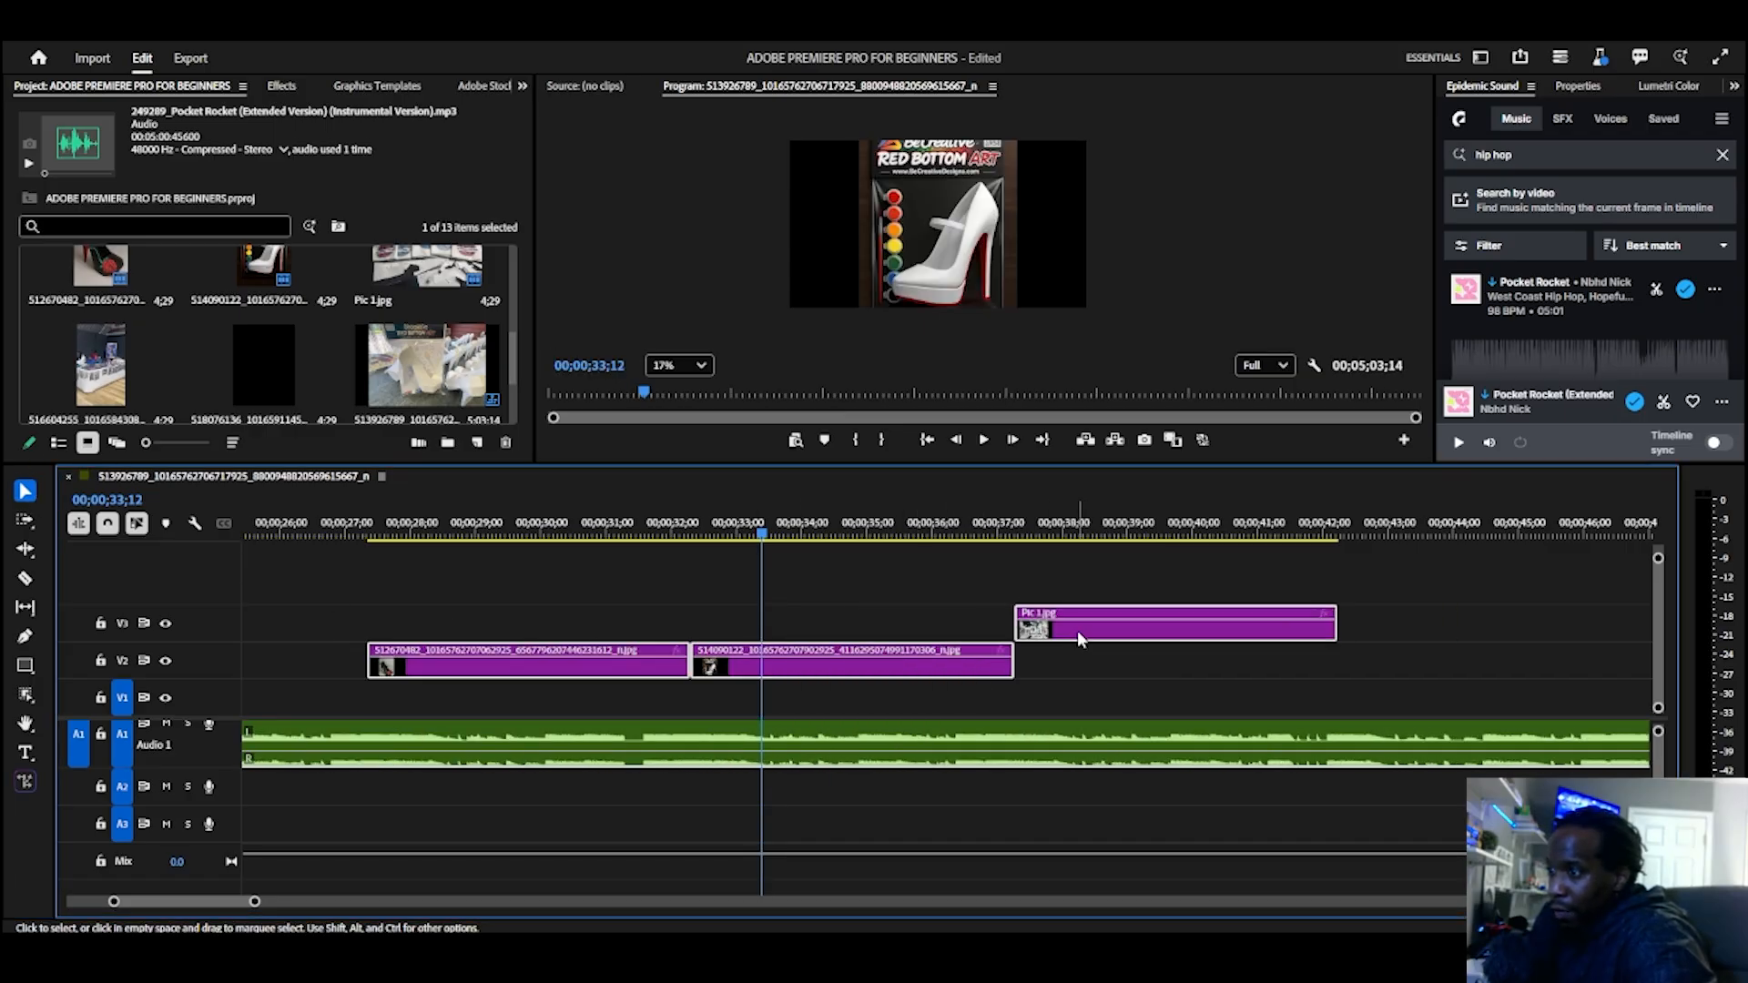
{"action": "key", "text": "ctrl+z"}
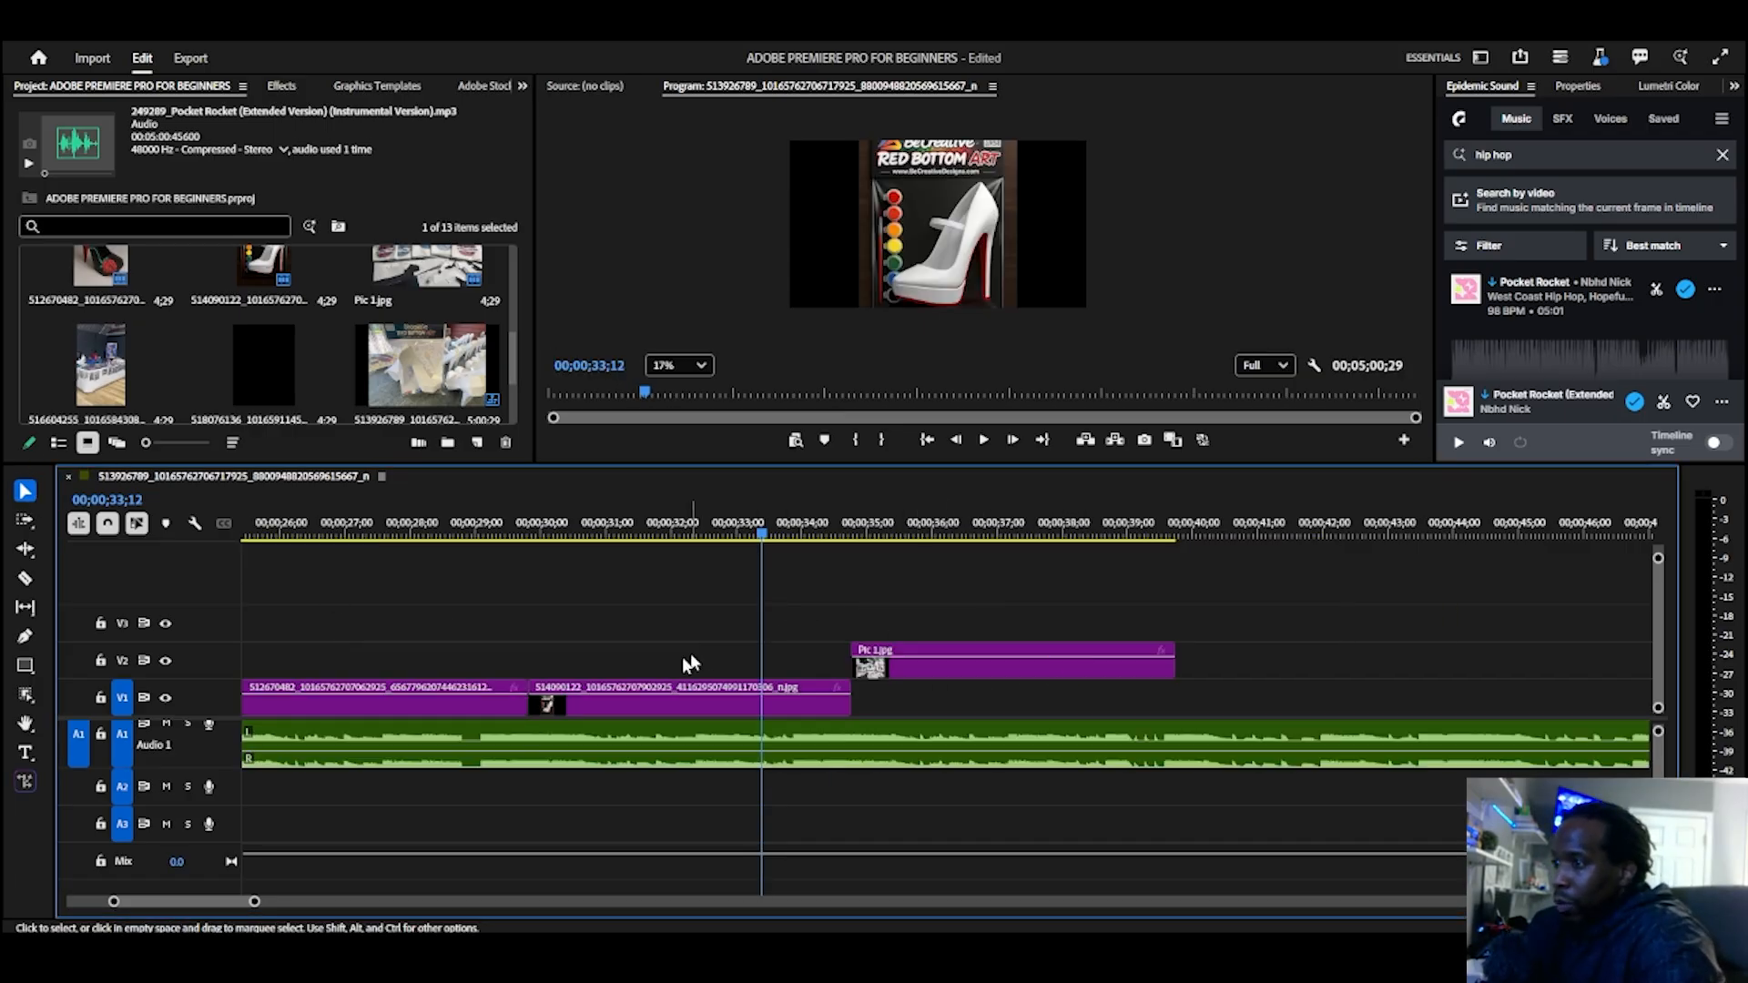
Step: Select the music clip on A1 and shift it later in the timeline, away from the sequence start
{"action": "left_click", "coordinate": [929, 674]}
{"action": "left_click", "coordinate": [733, 747]}
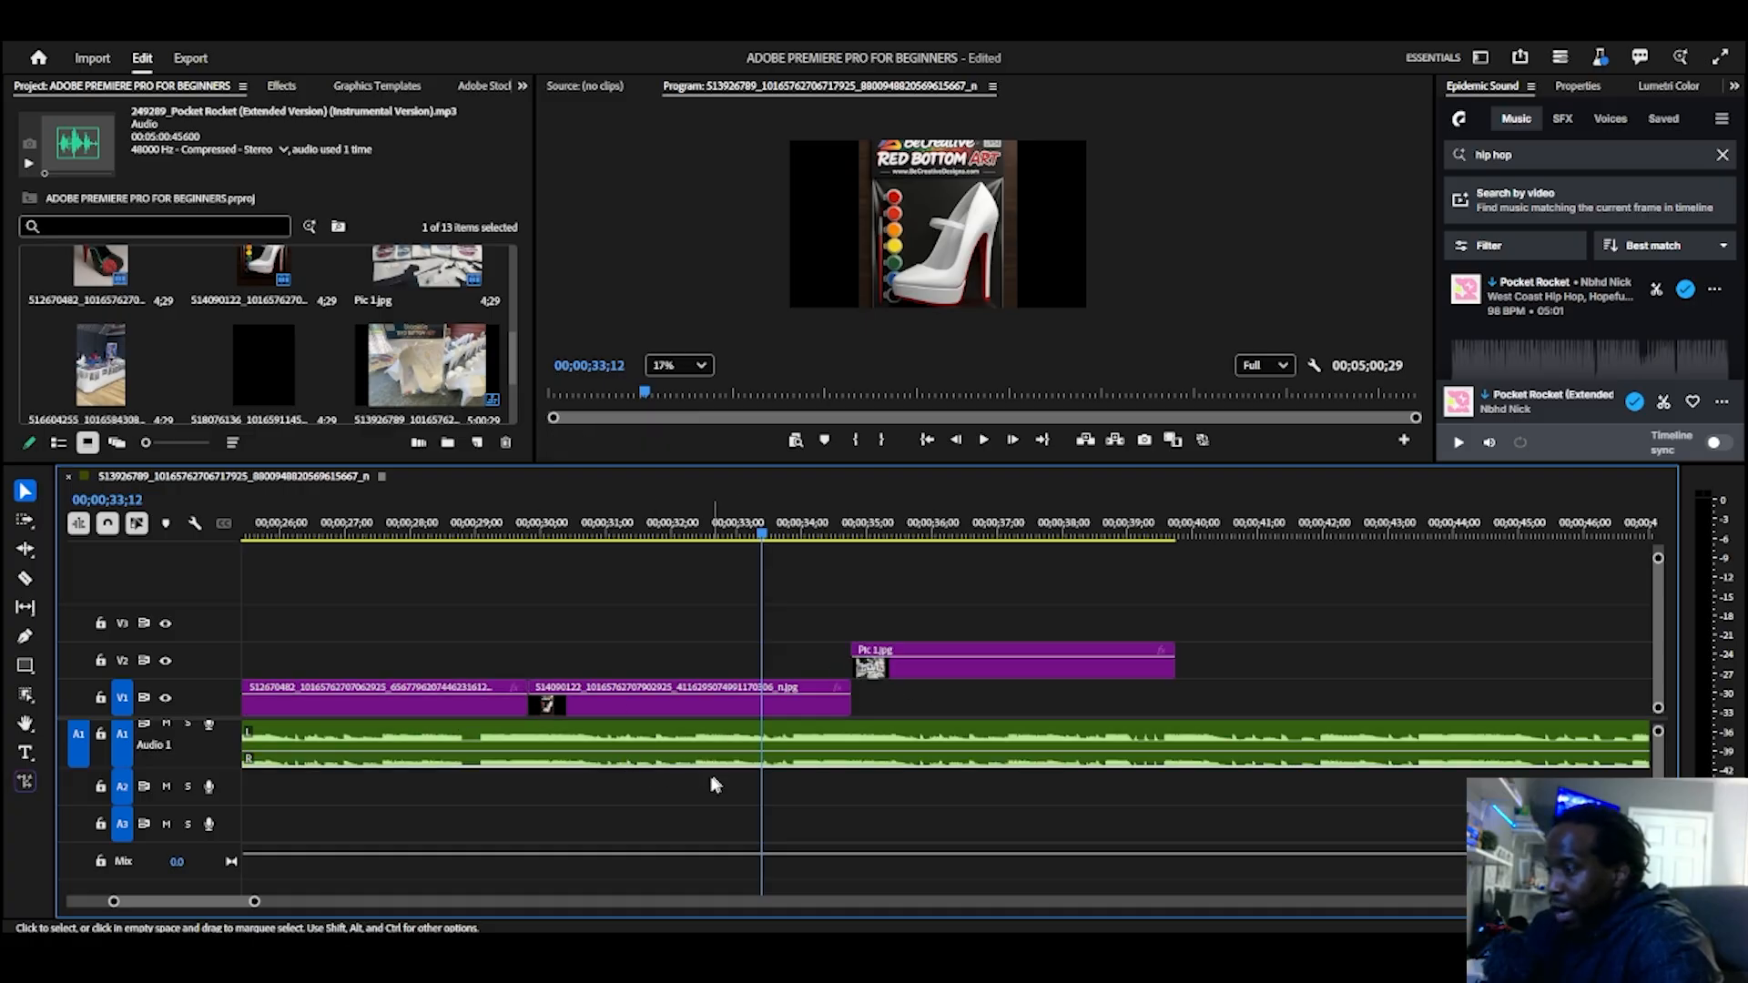
{"action": "scroll", "coordinate": [685, 776], "scroll_direction": "down", "scroll_amount": 2}
{"action": "scroll", "coordinate": [681, 772], "scroll_direction": "down", "scroll_amount": 8}
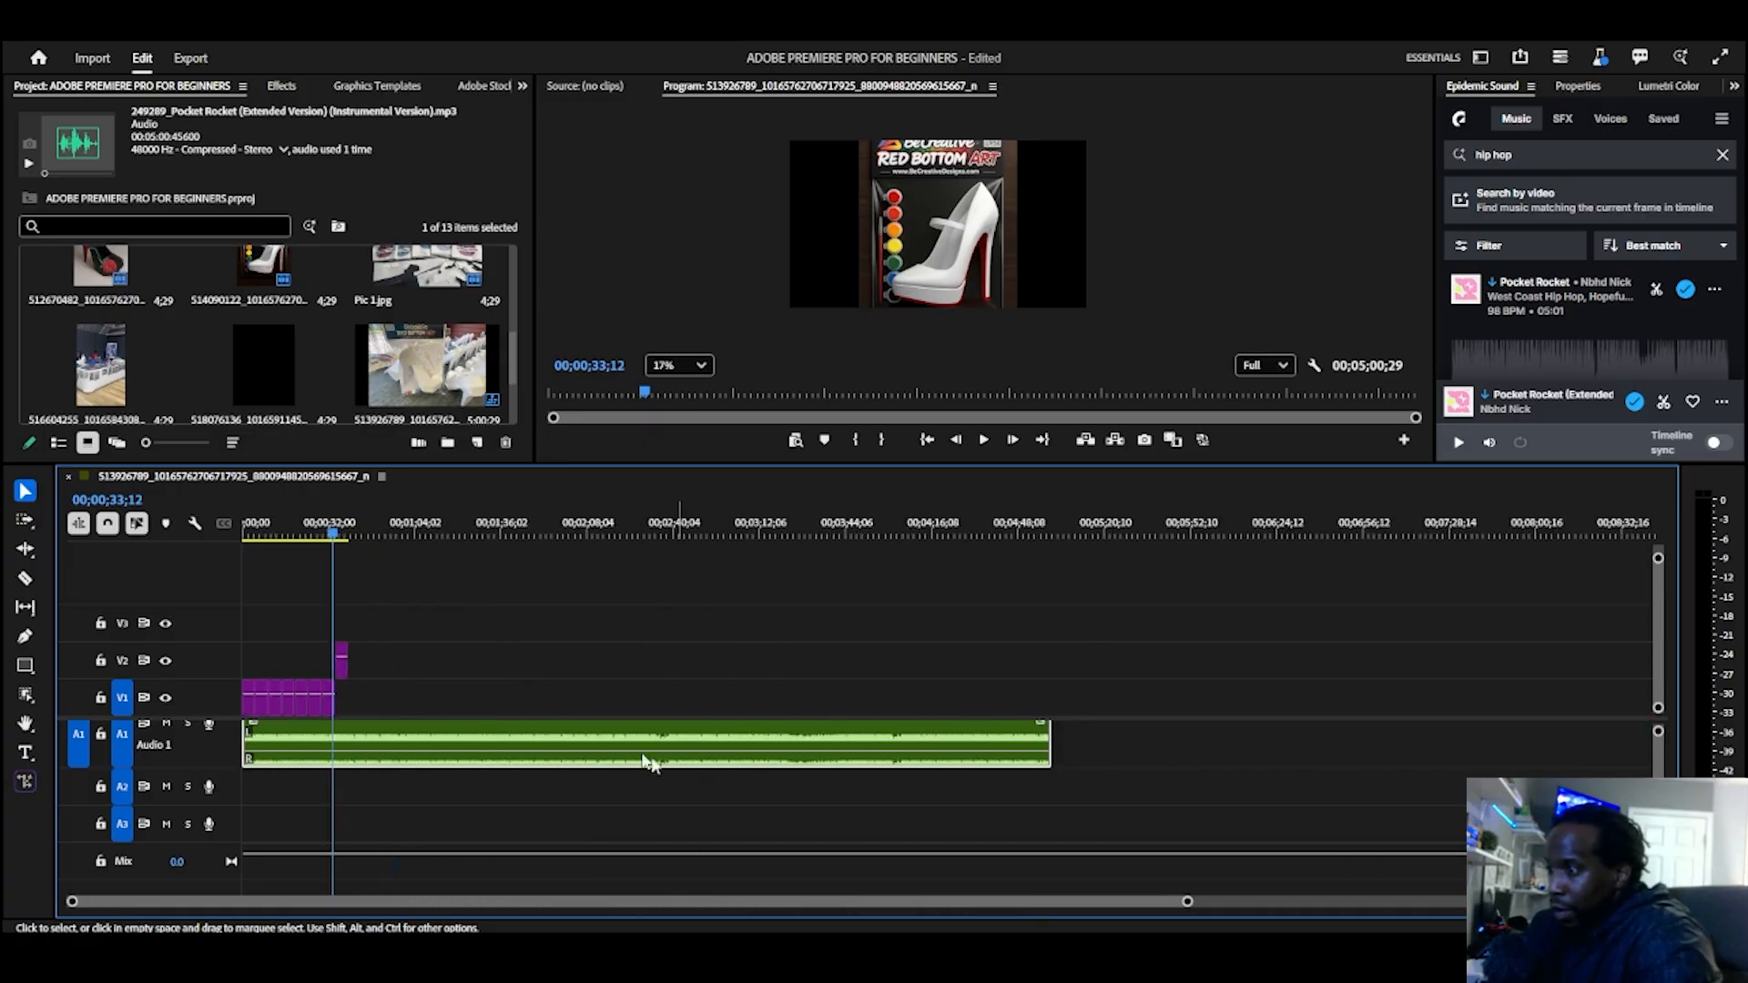
{"action": "left_click_drag", "start_coordinate": [609, 740], "coordinate": [924, 739]}
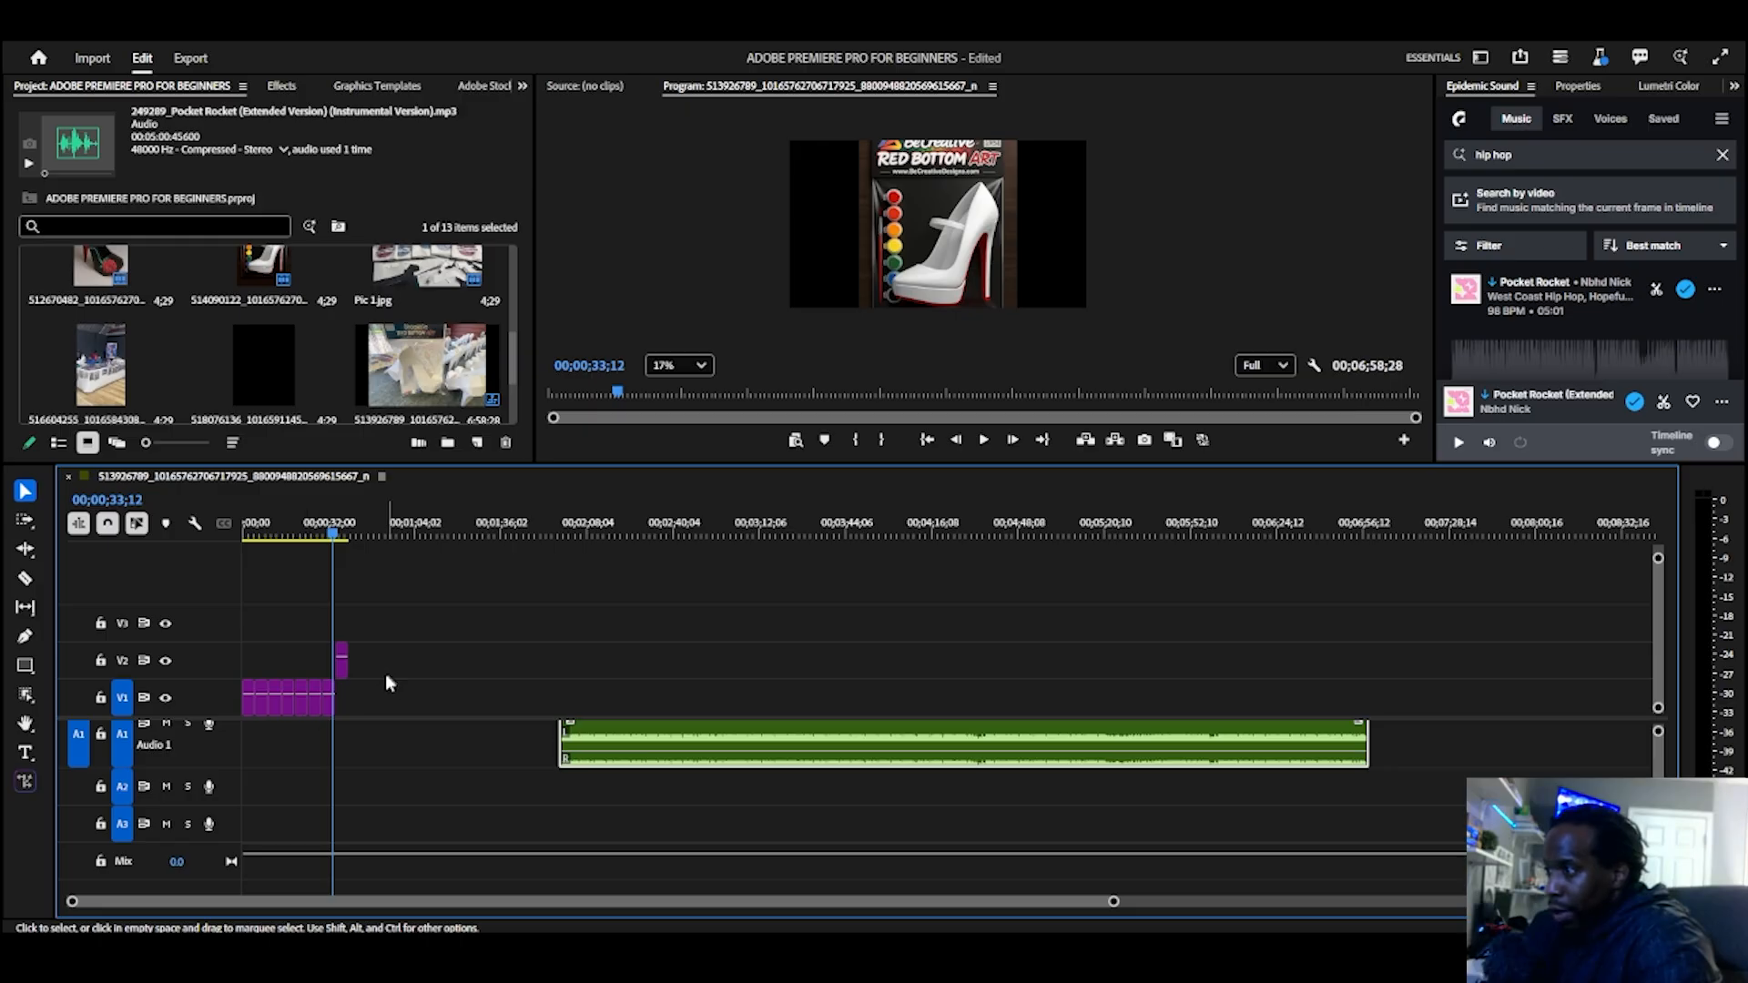
Step: Try moving single picture clips from V1 later and onto a higher track, and undo these moves together with the music shift
{"action": "left_click_drag", "start_coordinate": [387, 675], "coordinate": [275, 719]}
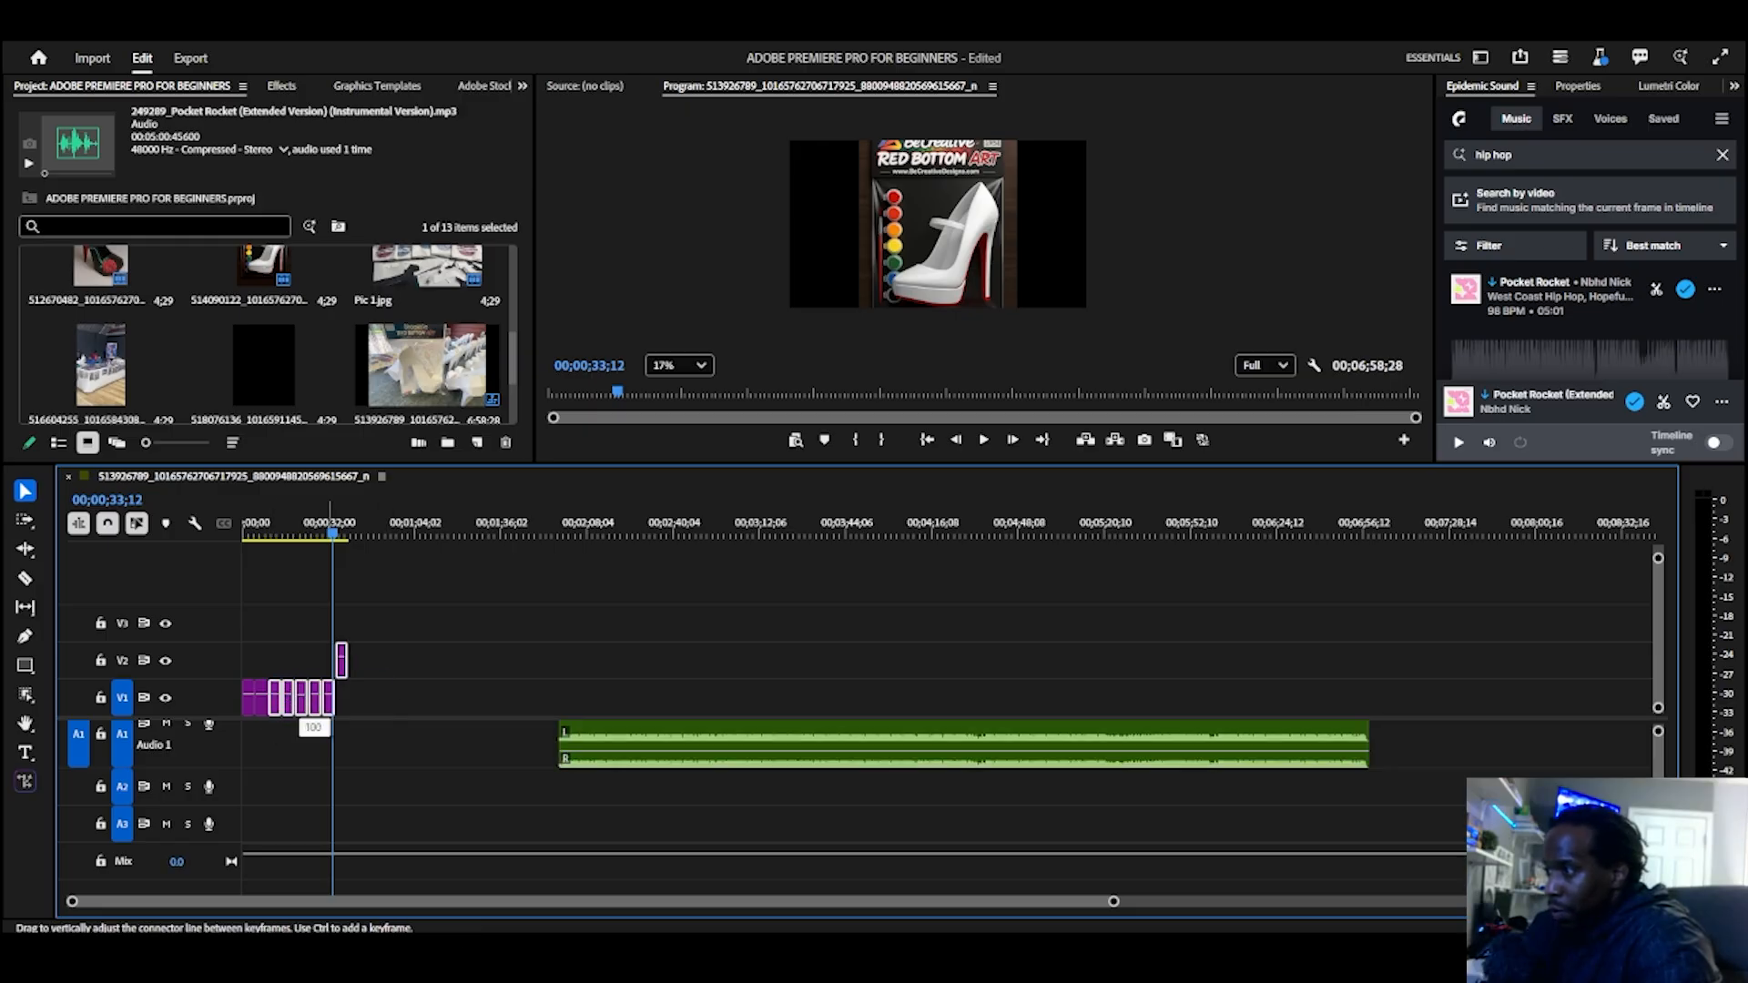
{"action": "scroll", "coordinate": [398, 792], "scroll_direction": "up", "scroll_amount": 4}
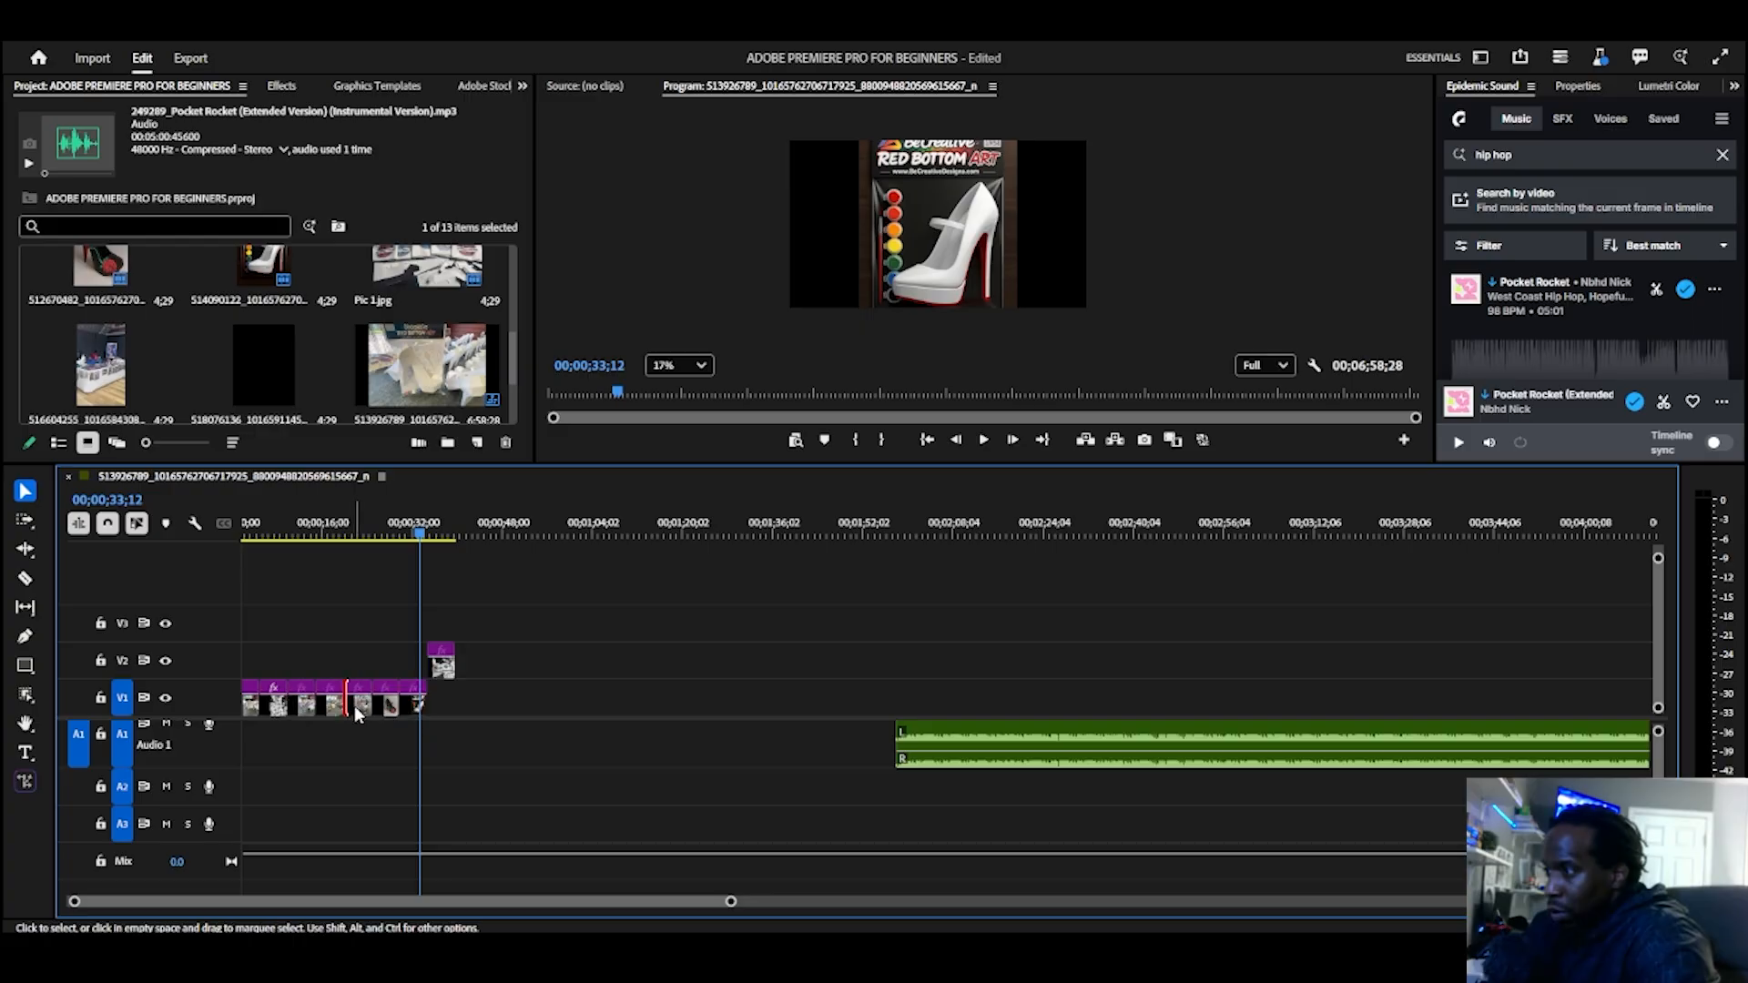
{"action": "left_click_drag", "start_coordinate": [357, 706], "coordinate": [532, 701]}
{"action": "left_click_drag", "start_coordinate": [393, 707], "coordinate": [394, 632]}
{"action": "key", "text": "ctrl+z"}
{"action": "key", "text": "ctrl+z"}
{"action": "key", "text": "ctrl+z"}
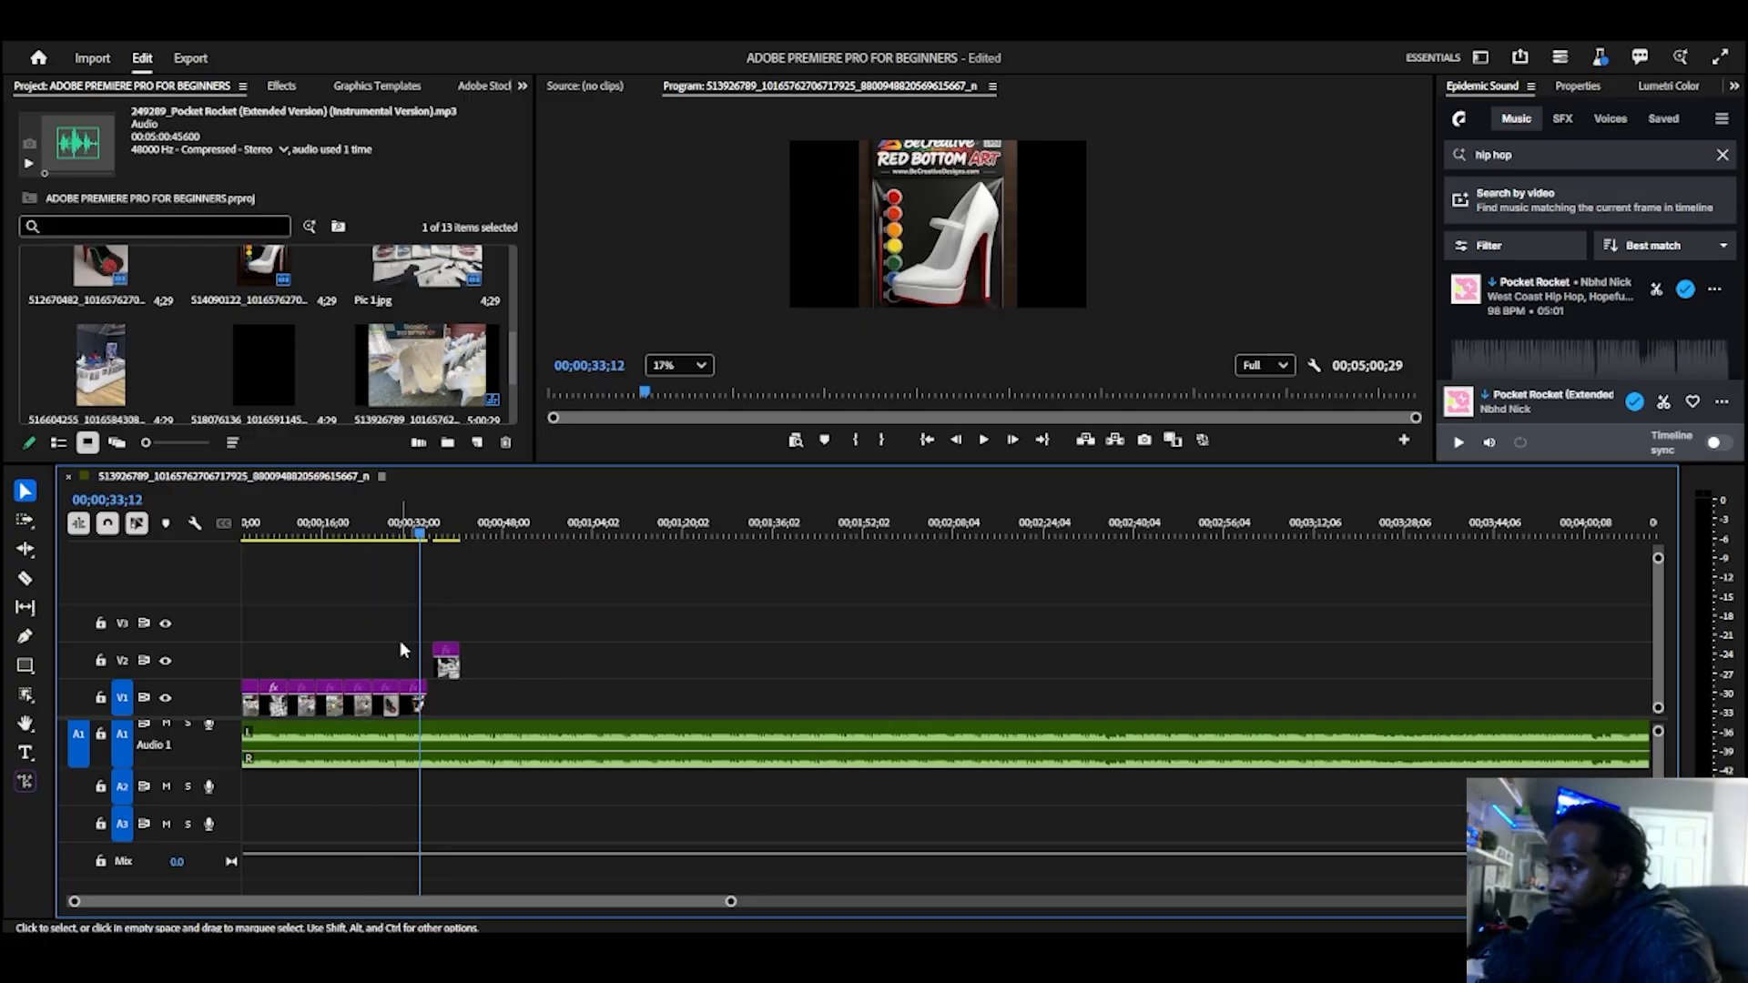
Step: With the Track Select Forward Tool, select only the V1 clips from the fifth clip onward, and from the third clip onward
{"action": "left_click", "coordinate": [25, 523]}
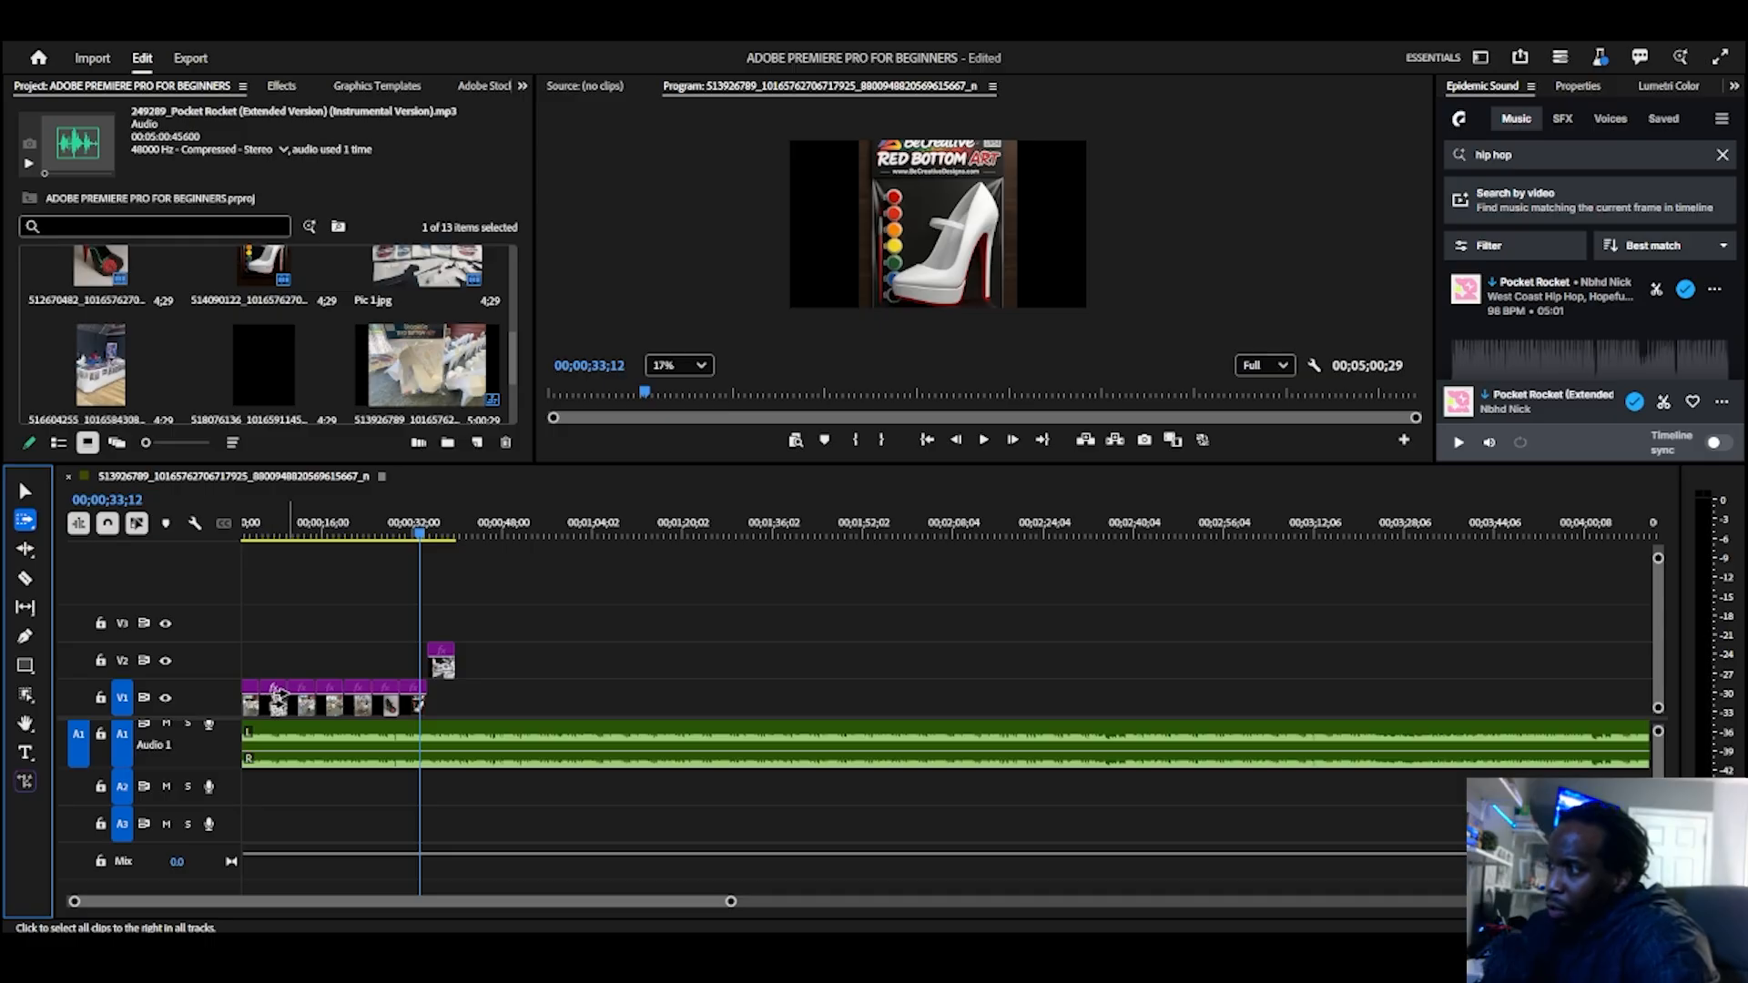
{"action": "scroll", "coordinate": [290, 700], "scroll_direction": "up", "scroll_amount": 2}
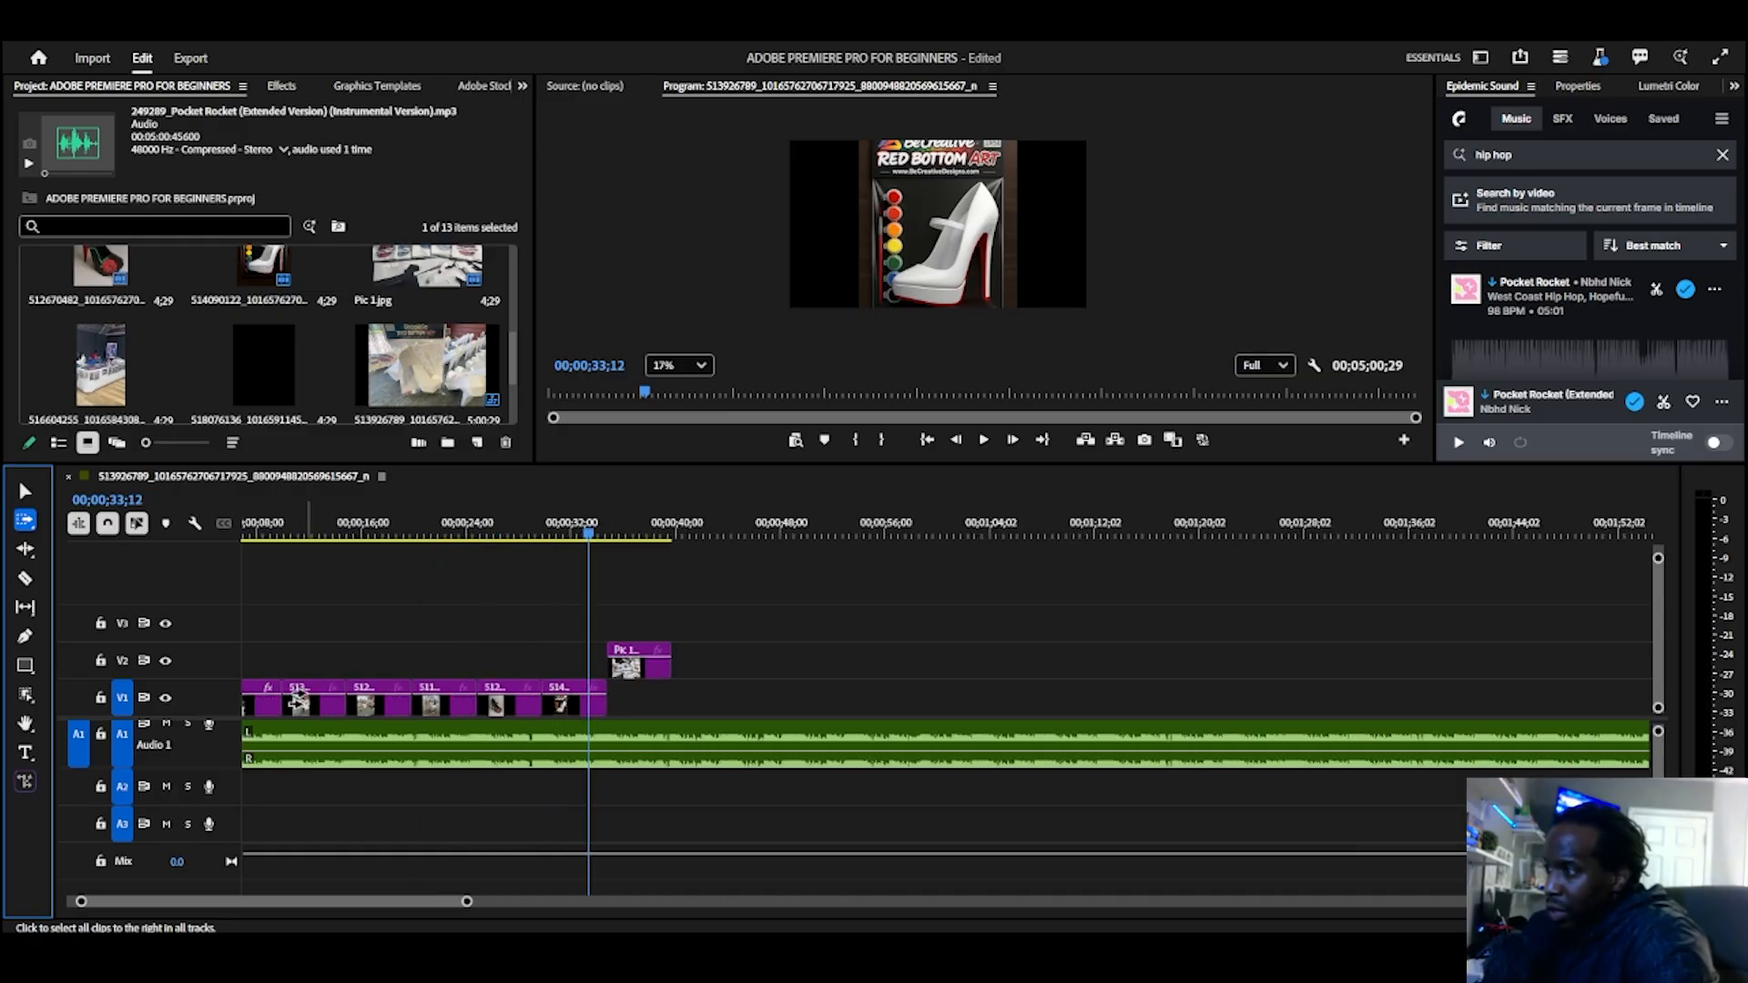
{"action": "scroll", "coordinate": [358, 708], "scroll_direction": "up", "scroll_amount": 2}
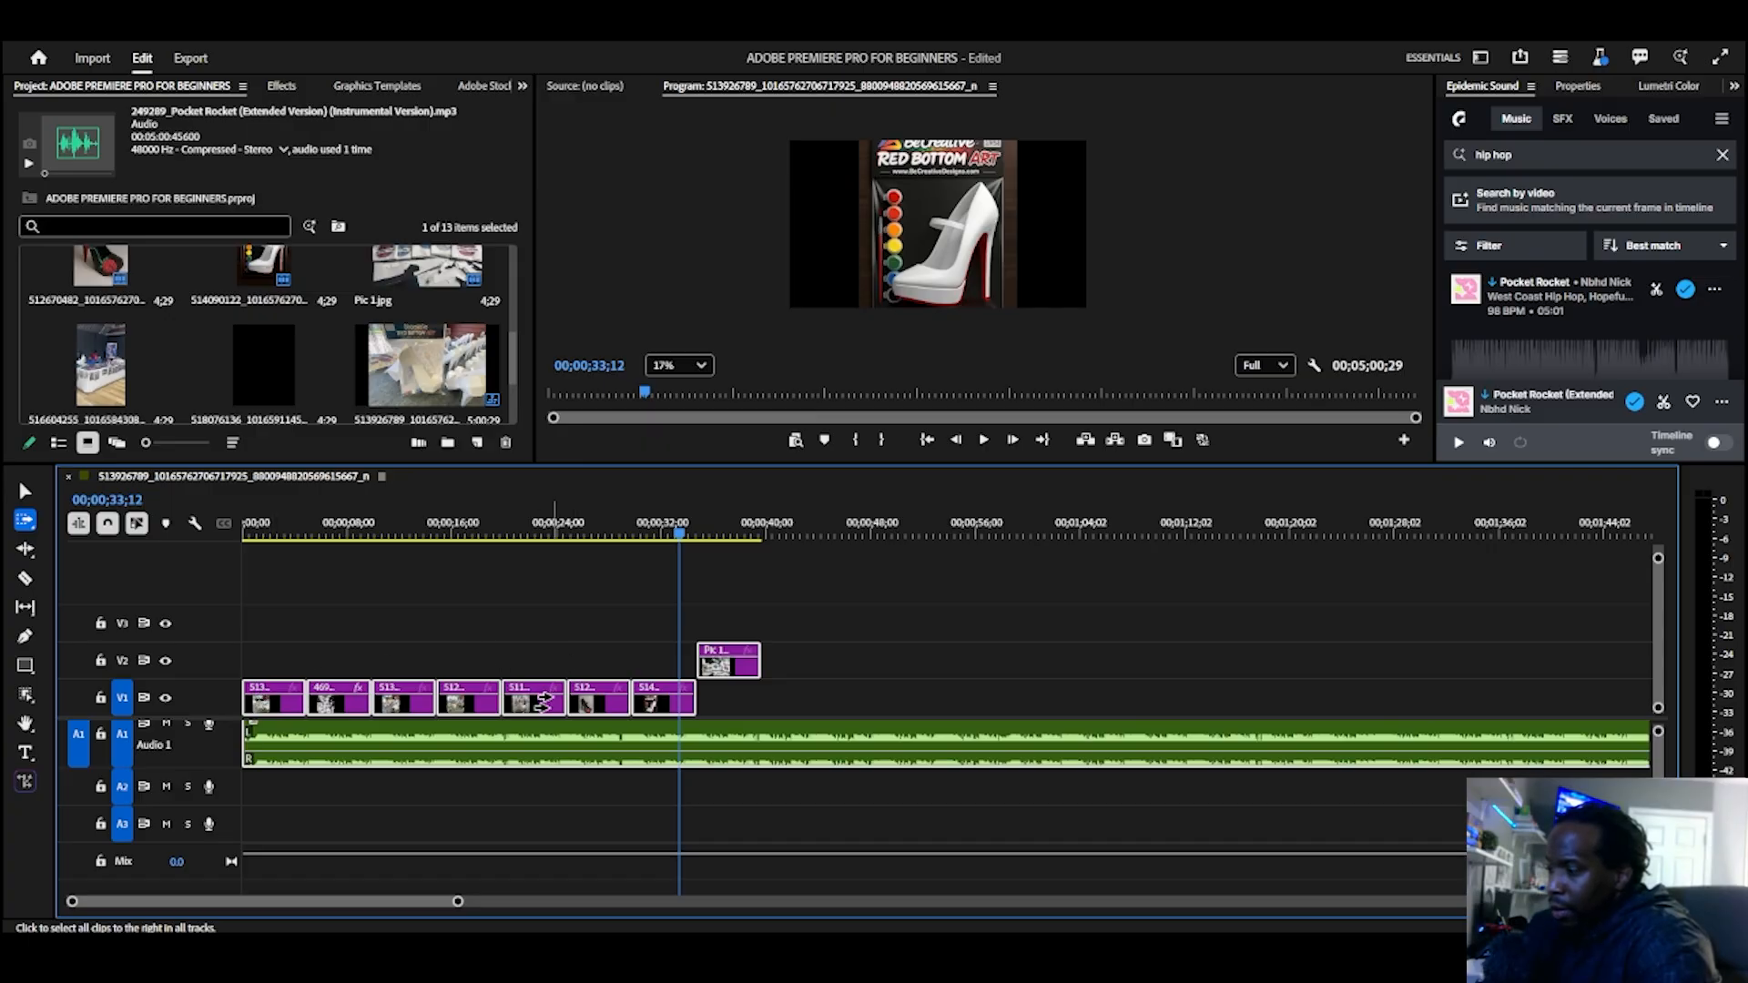
{"action": "left_click", "coordinate": [544, 701], "text": "shift"}
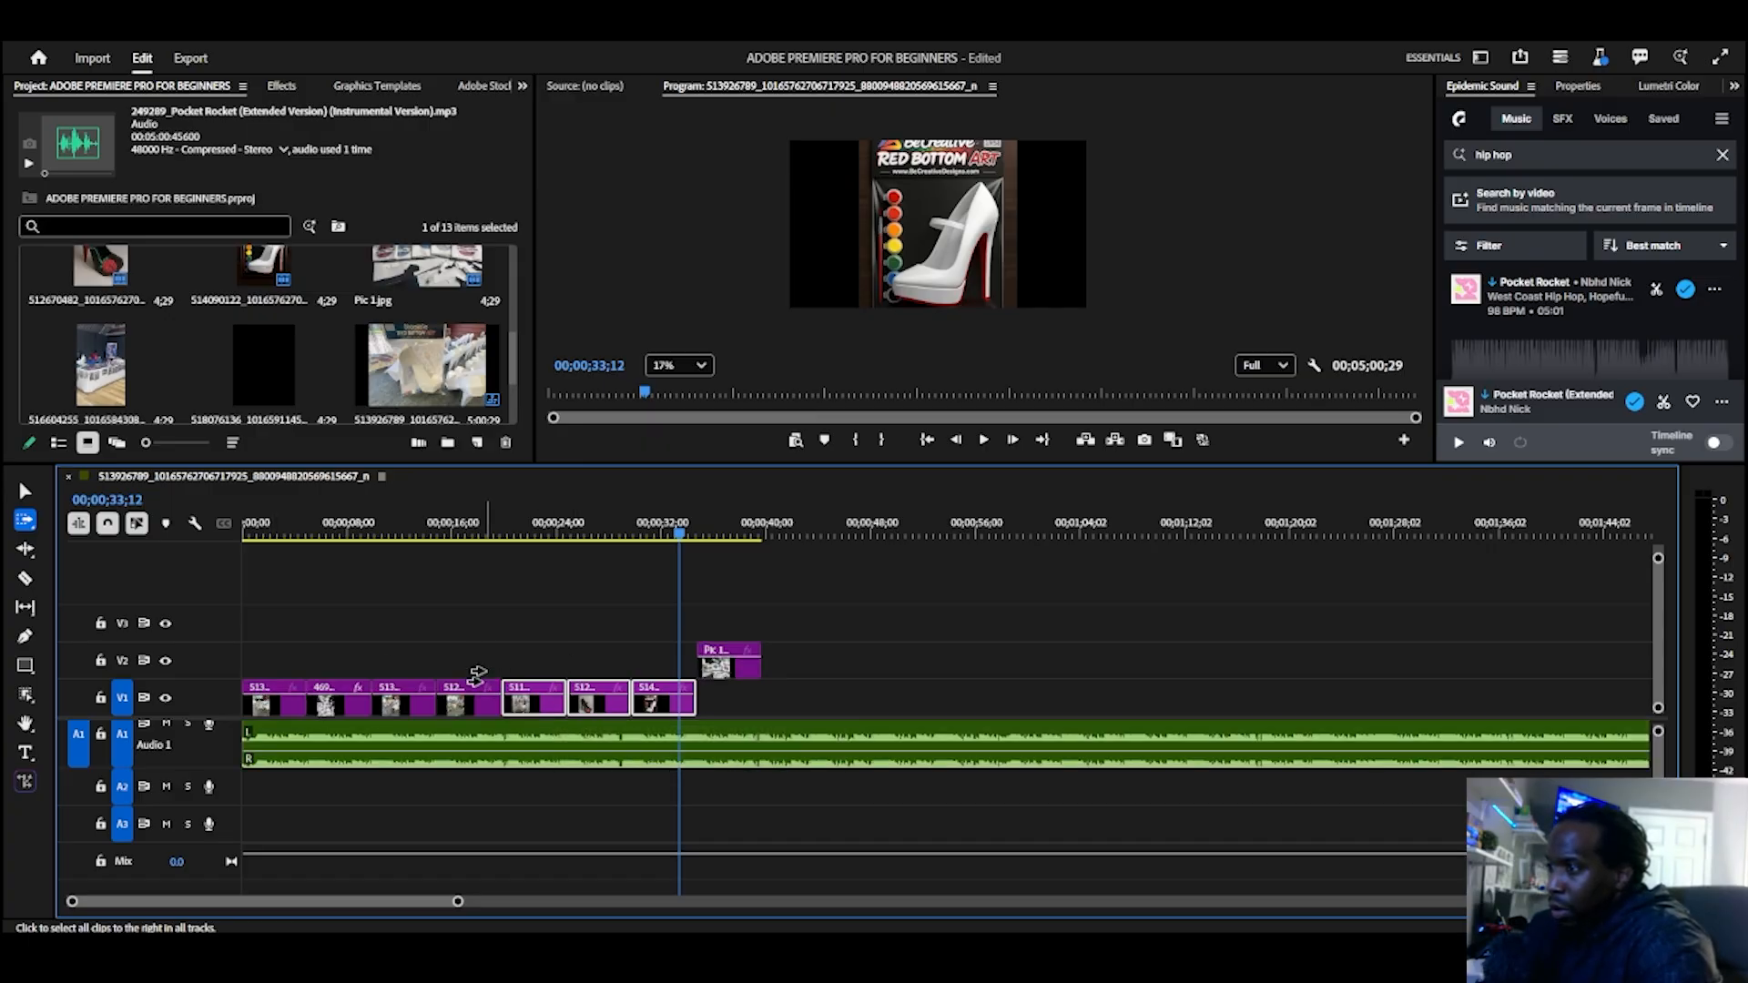
{"action": "left_click", "coordinate": [387, 700], "text": "shift"}
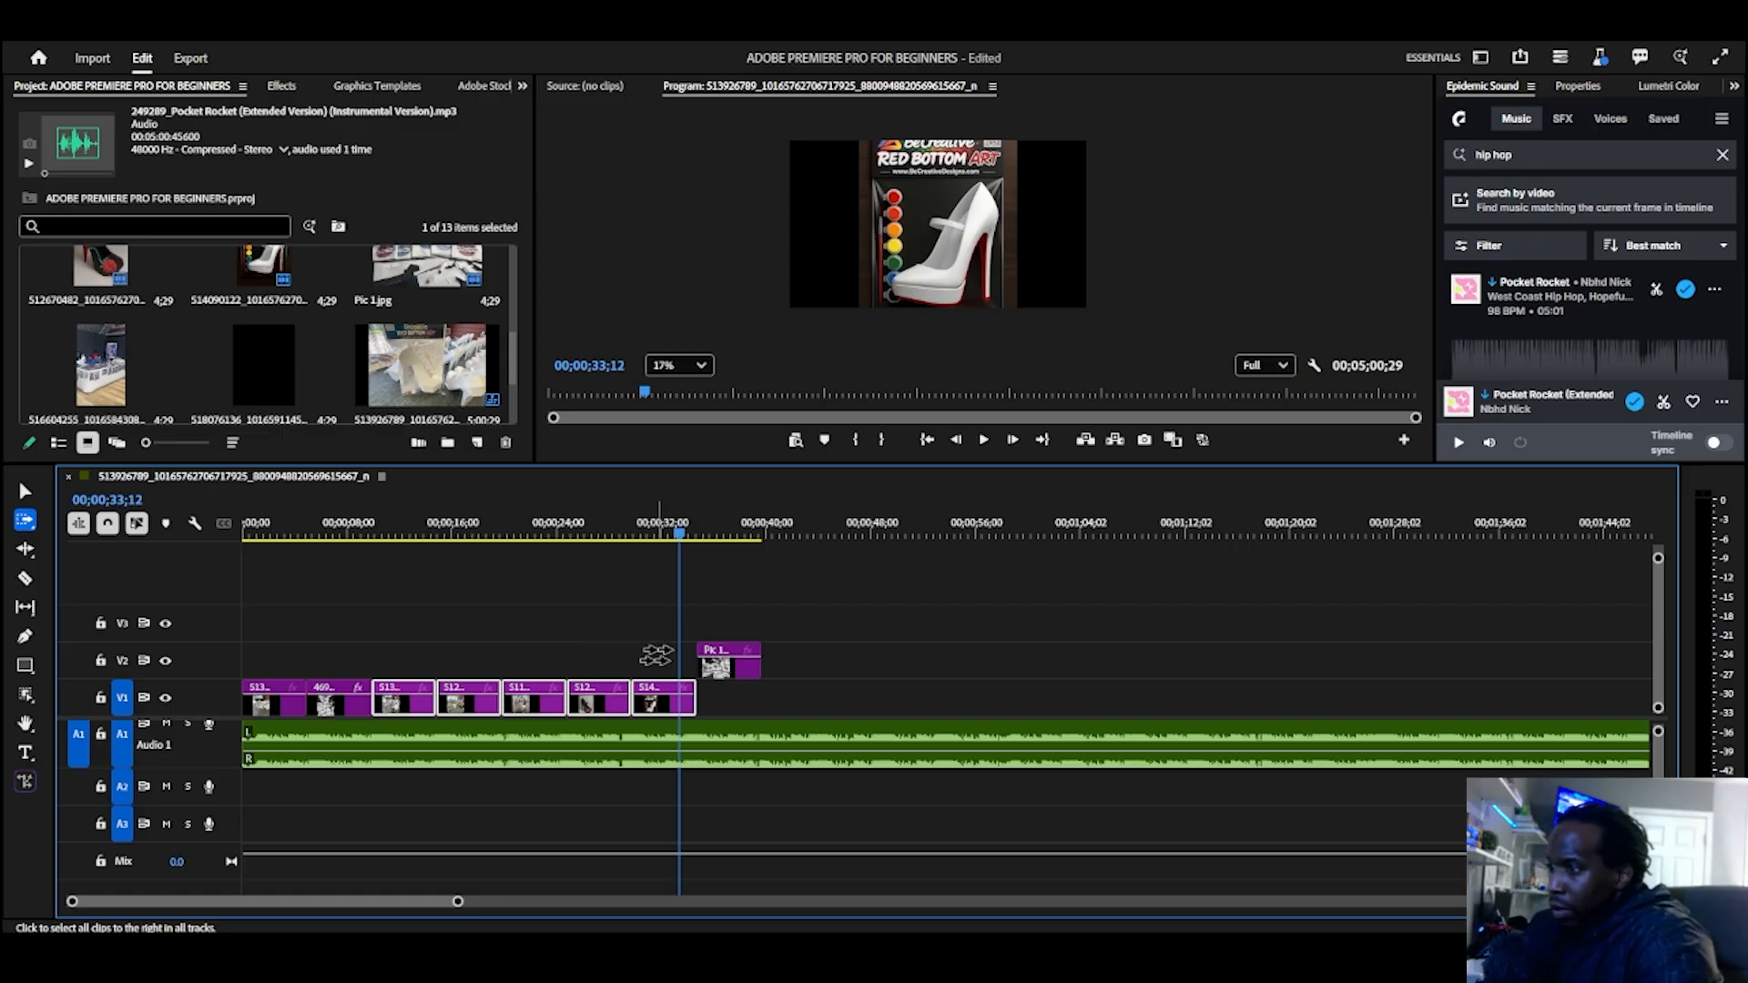
Step: Move Pic 1.jpg down from V2 to V1 directly after the 514090122 clip, and select every clip forward from the sequence start
{"action": "left_click", "coordinate": [710, 667]}
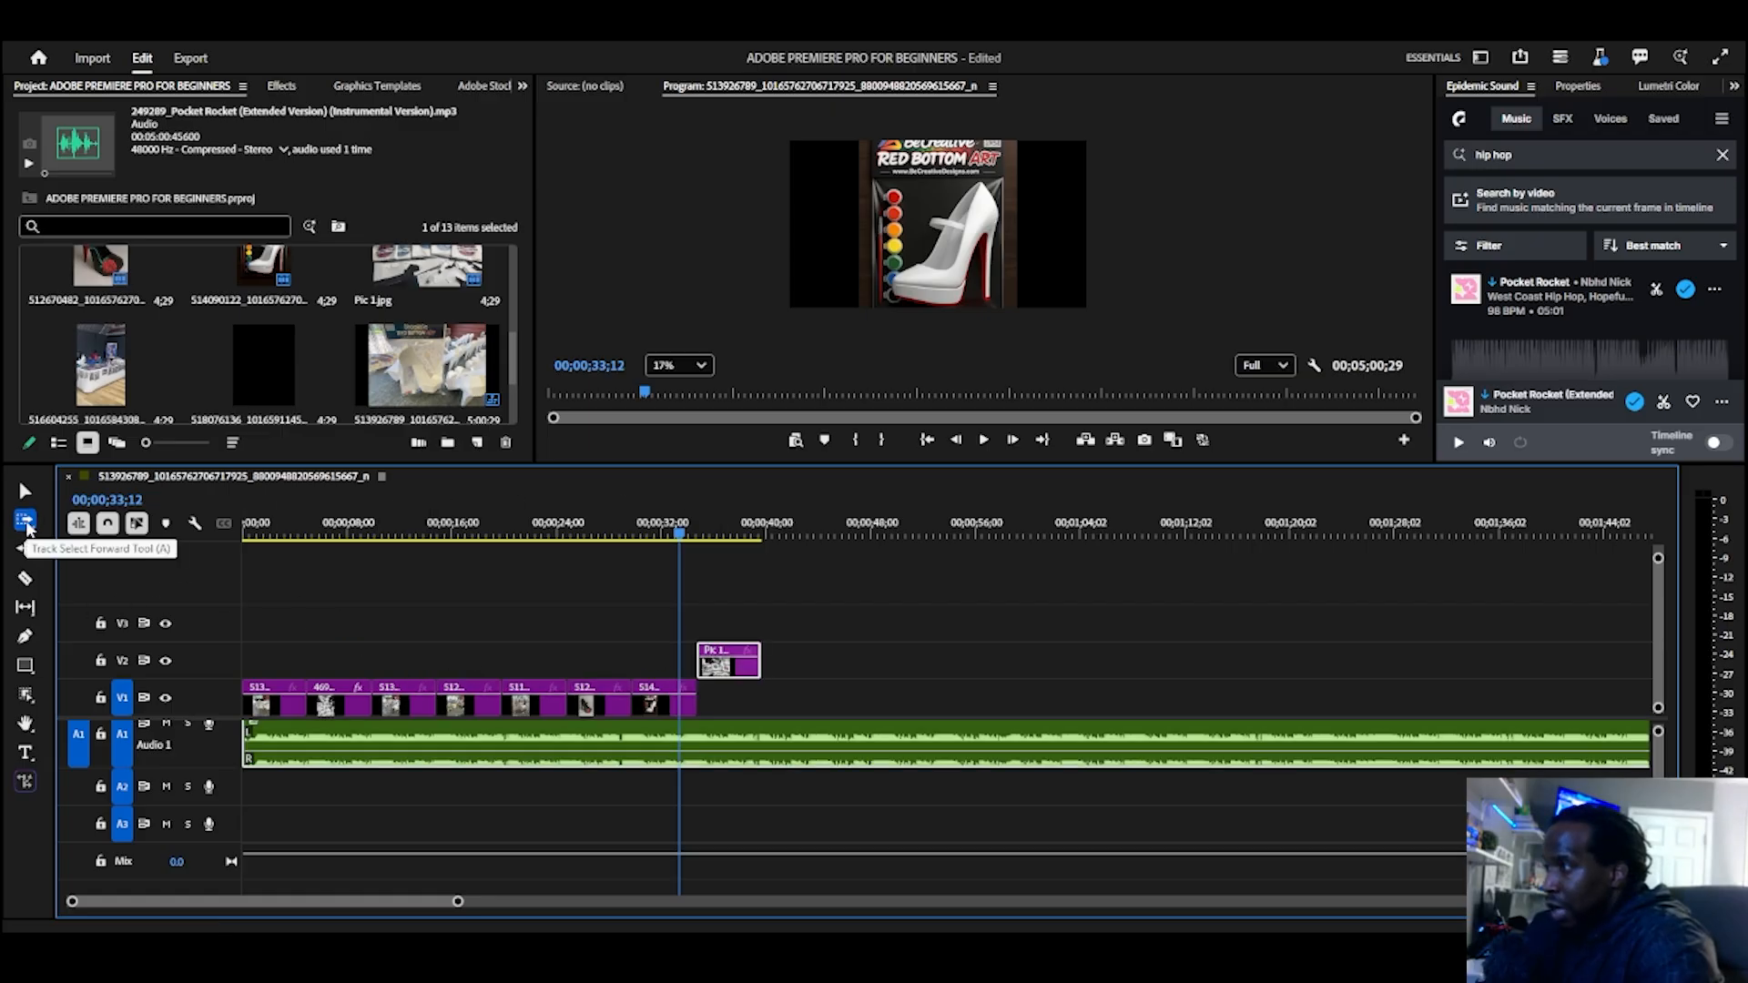
{"action": "left_click_drag", "start_coordinate": [747, 666], "coordinate": [756, 699]}
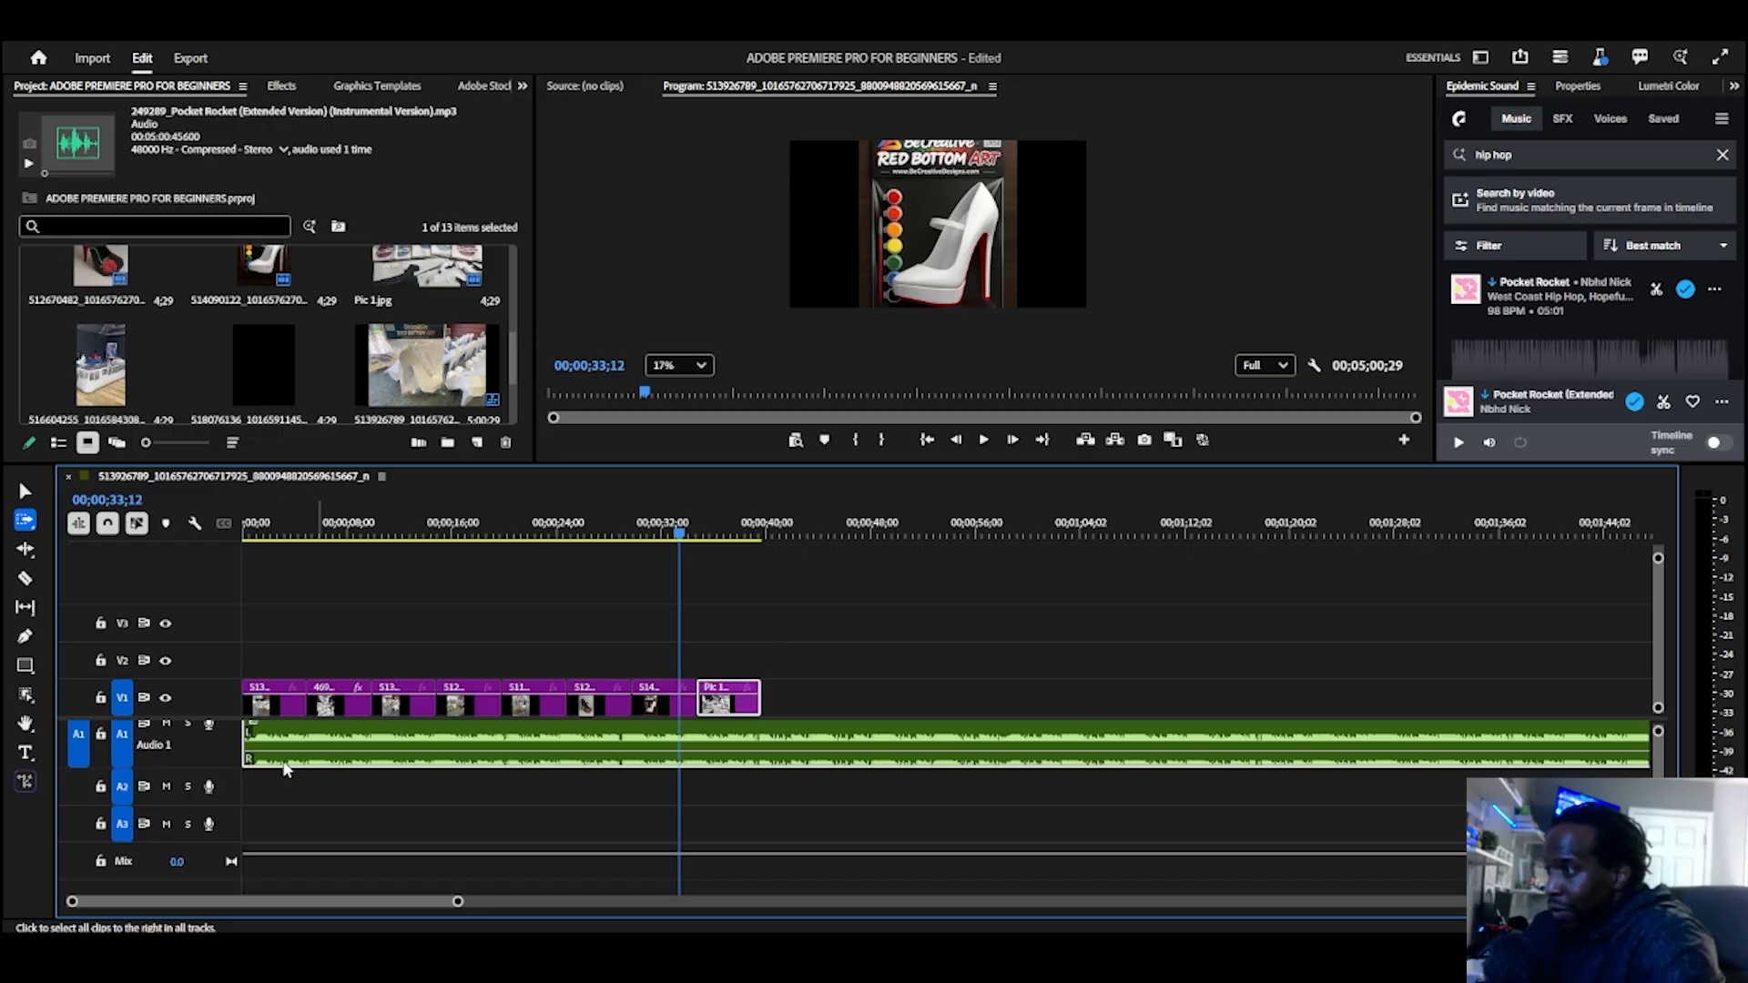
{"action": "left_click", "coordinate": [257, 742]}
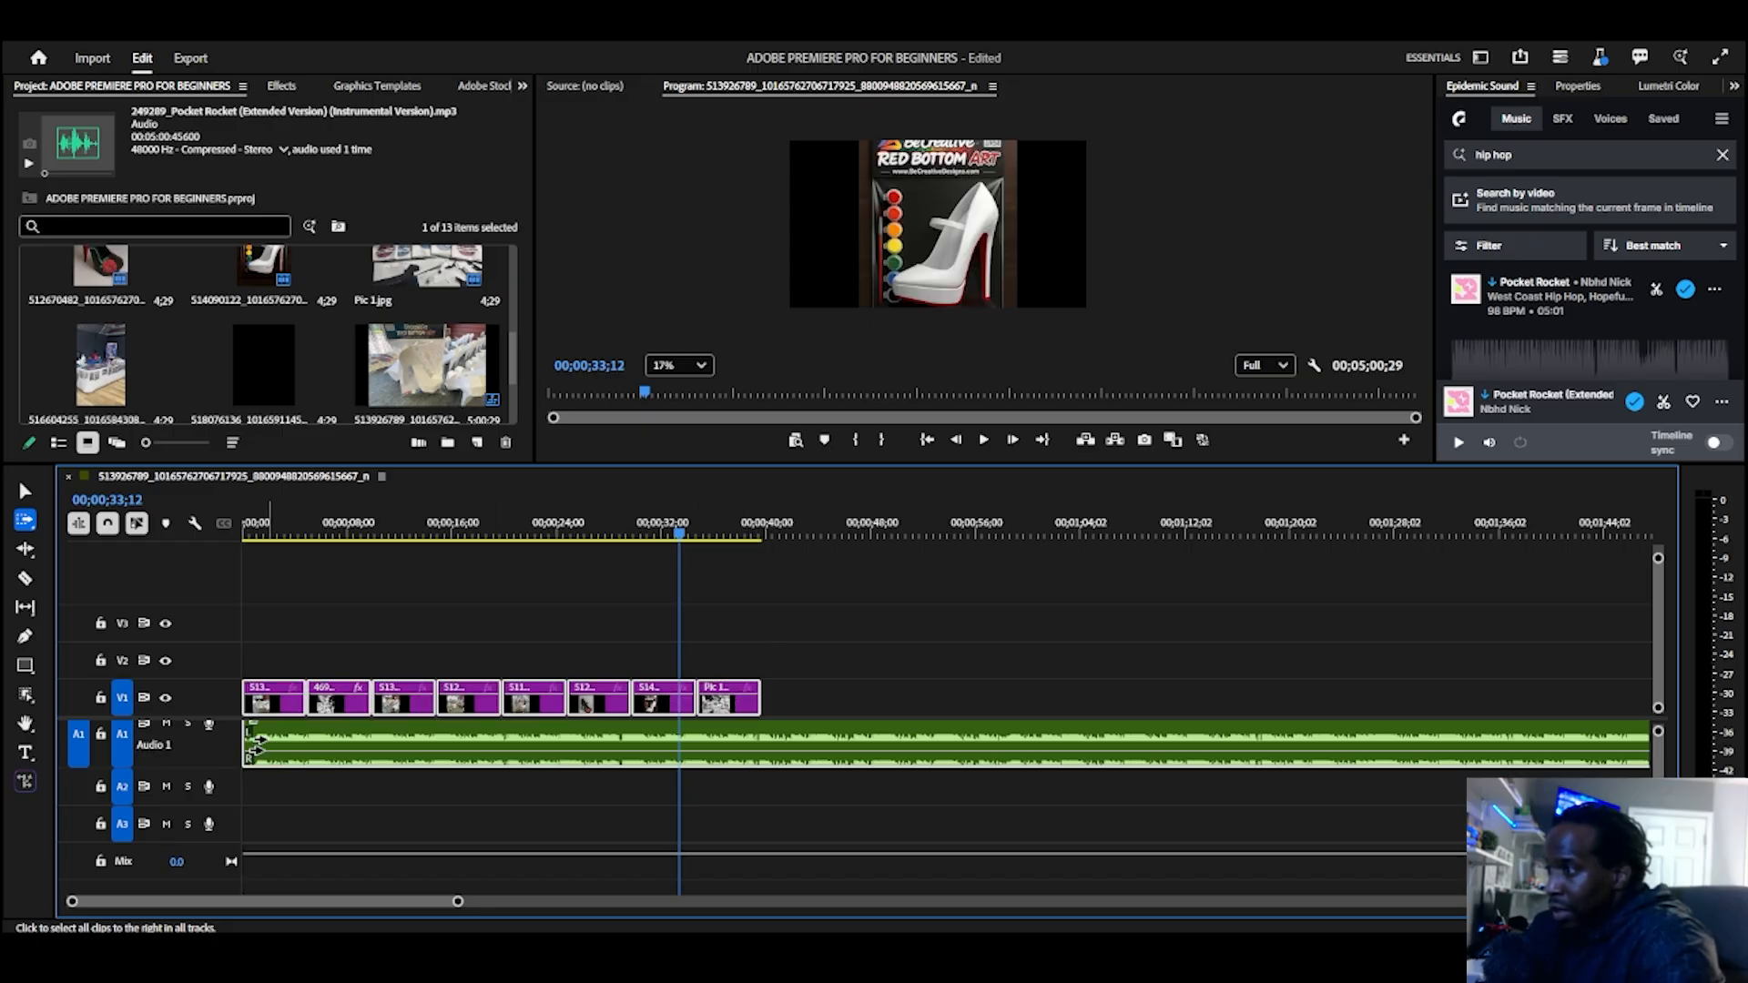
Step: Switch to the Track Select Backward Tool and select all clips backward from several points, ending with the first V1 clip
{"action": "left_click", "coordinate": [26, 521]}
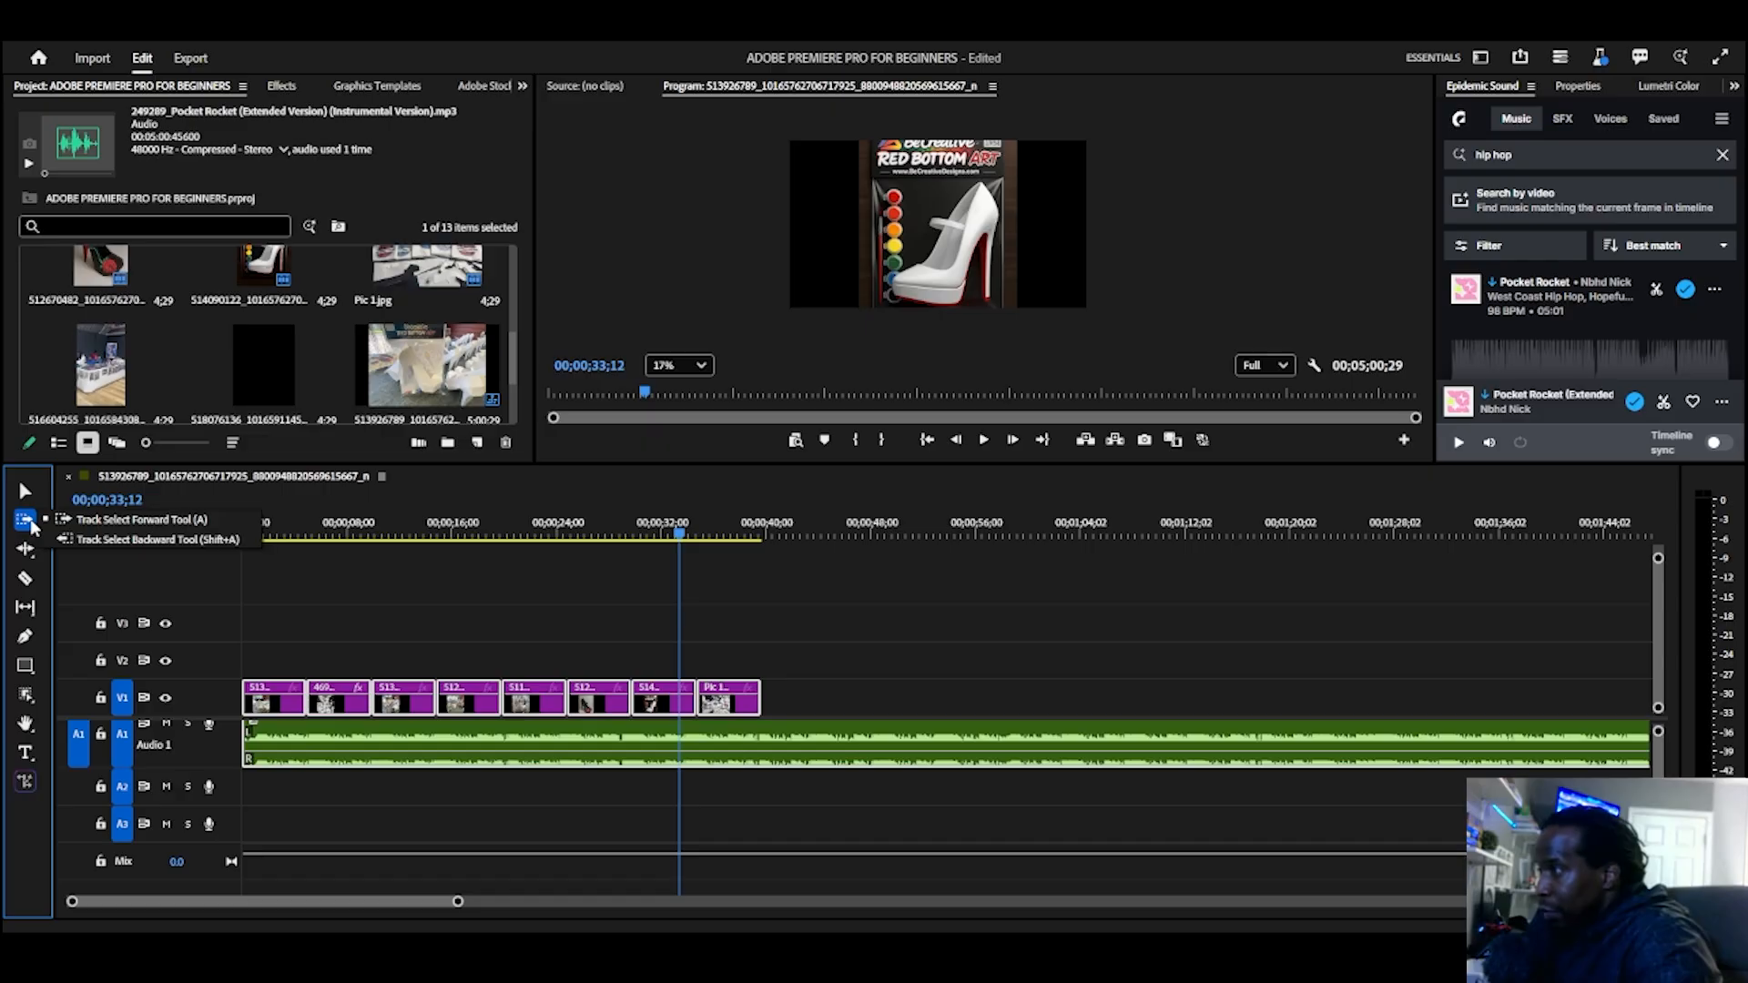
{"action": "left_click", "coordinate": [115, 541]}
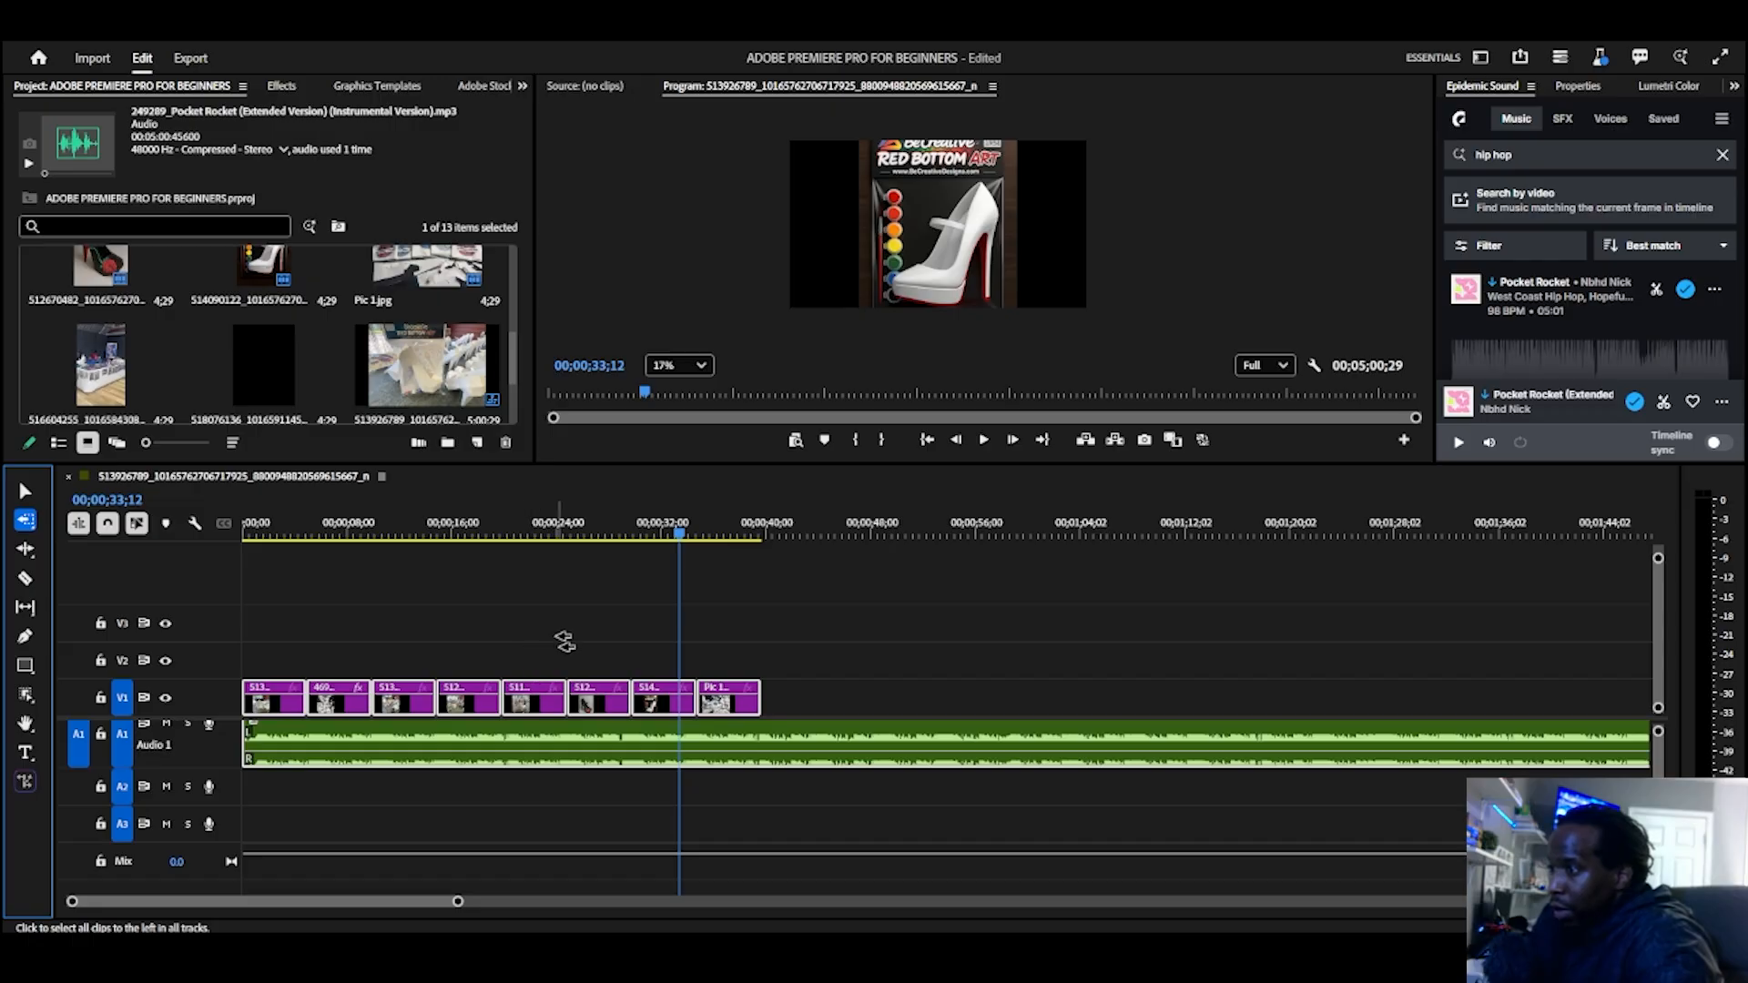
{"action": "left_click", "coordinate": [590, 675]}
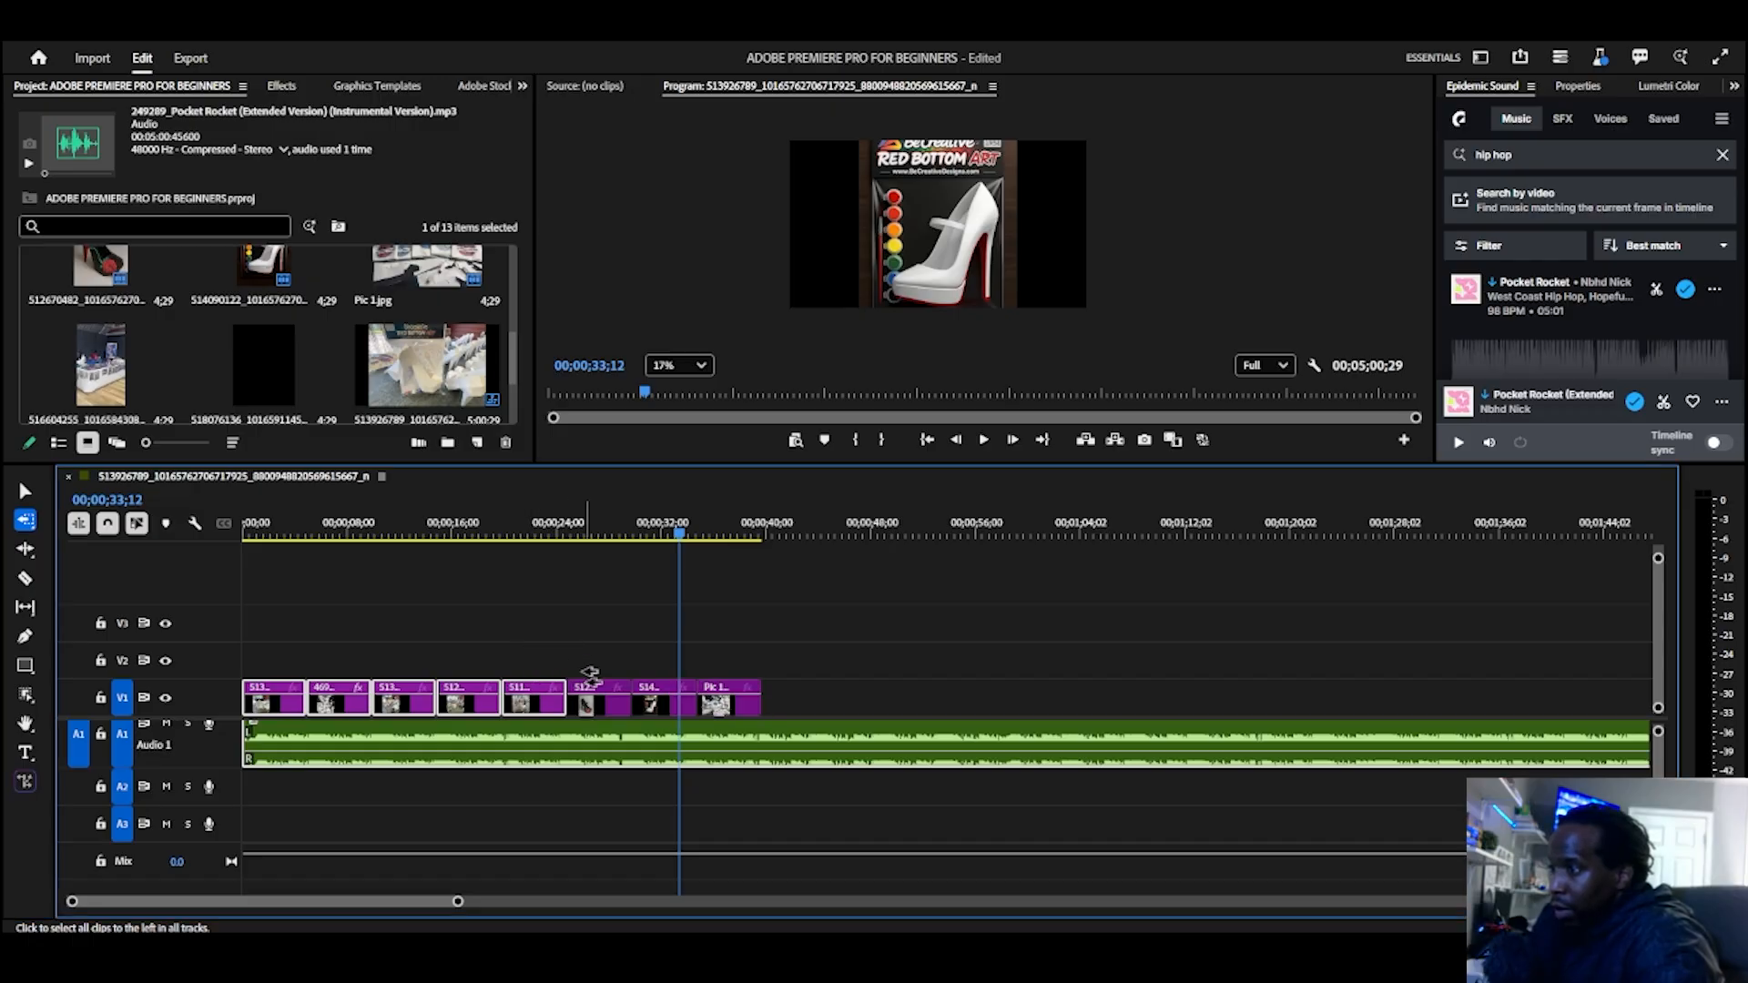
{"action": "left_click", "coordinate": [430, 704]}
{"action": "left_click", "coordinate": [831, 624]}
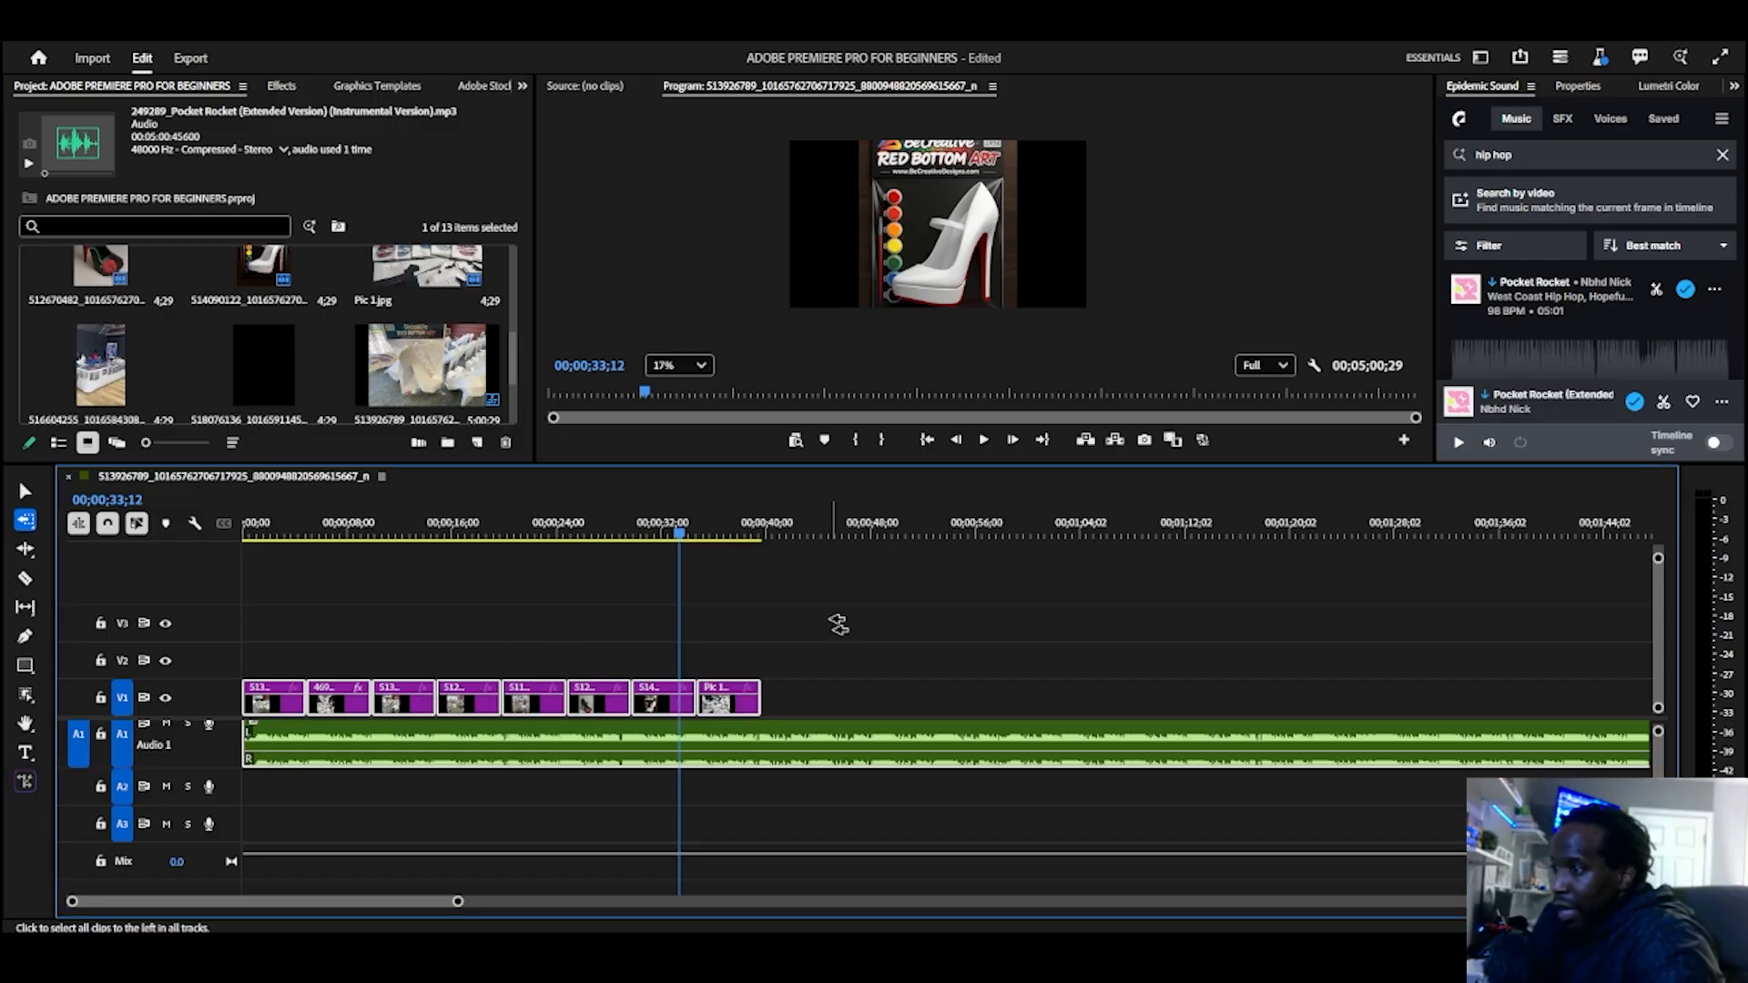
{"action": "left_click", "coordinate": [401, 632]}
{"action": "left_click", "coordinate": [277, 652]}
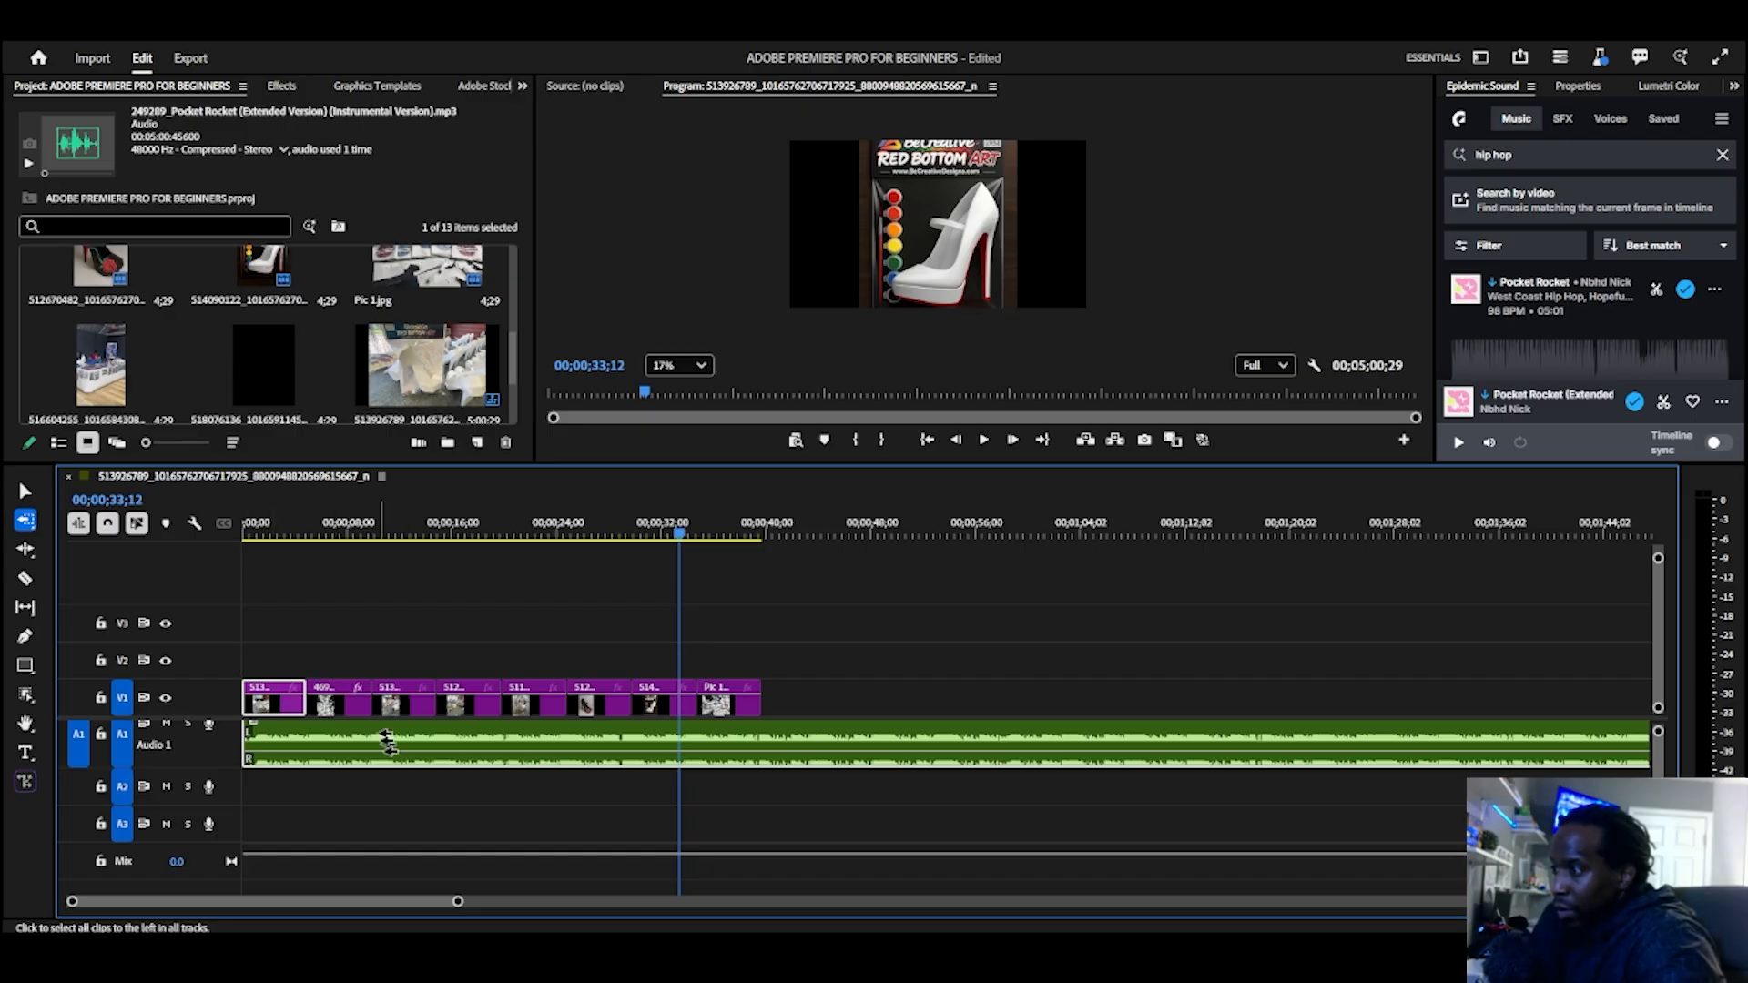
Step: Split the Pic 1.jpg clip on V1 with the Razor Tool at about 35.2, 35.8 and 36.4 seconds
{"action": "left_click", "coordinate": [26, 579]}
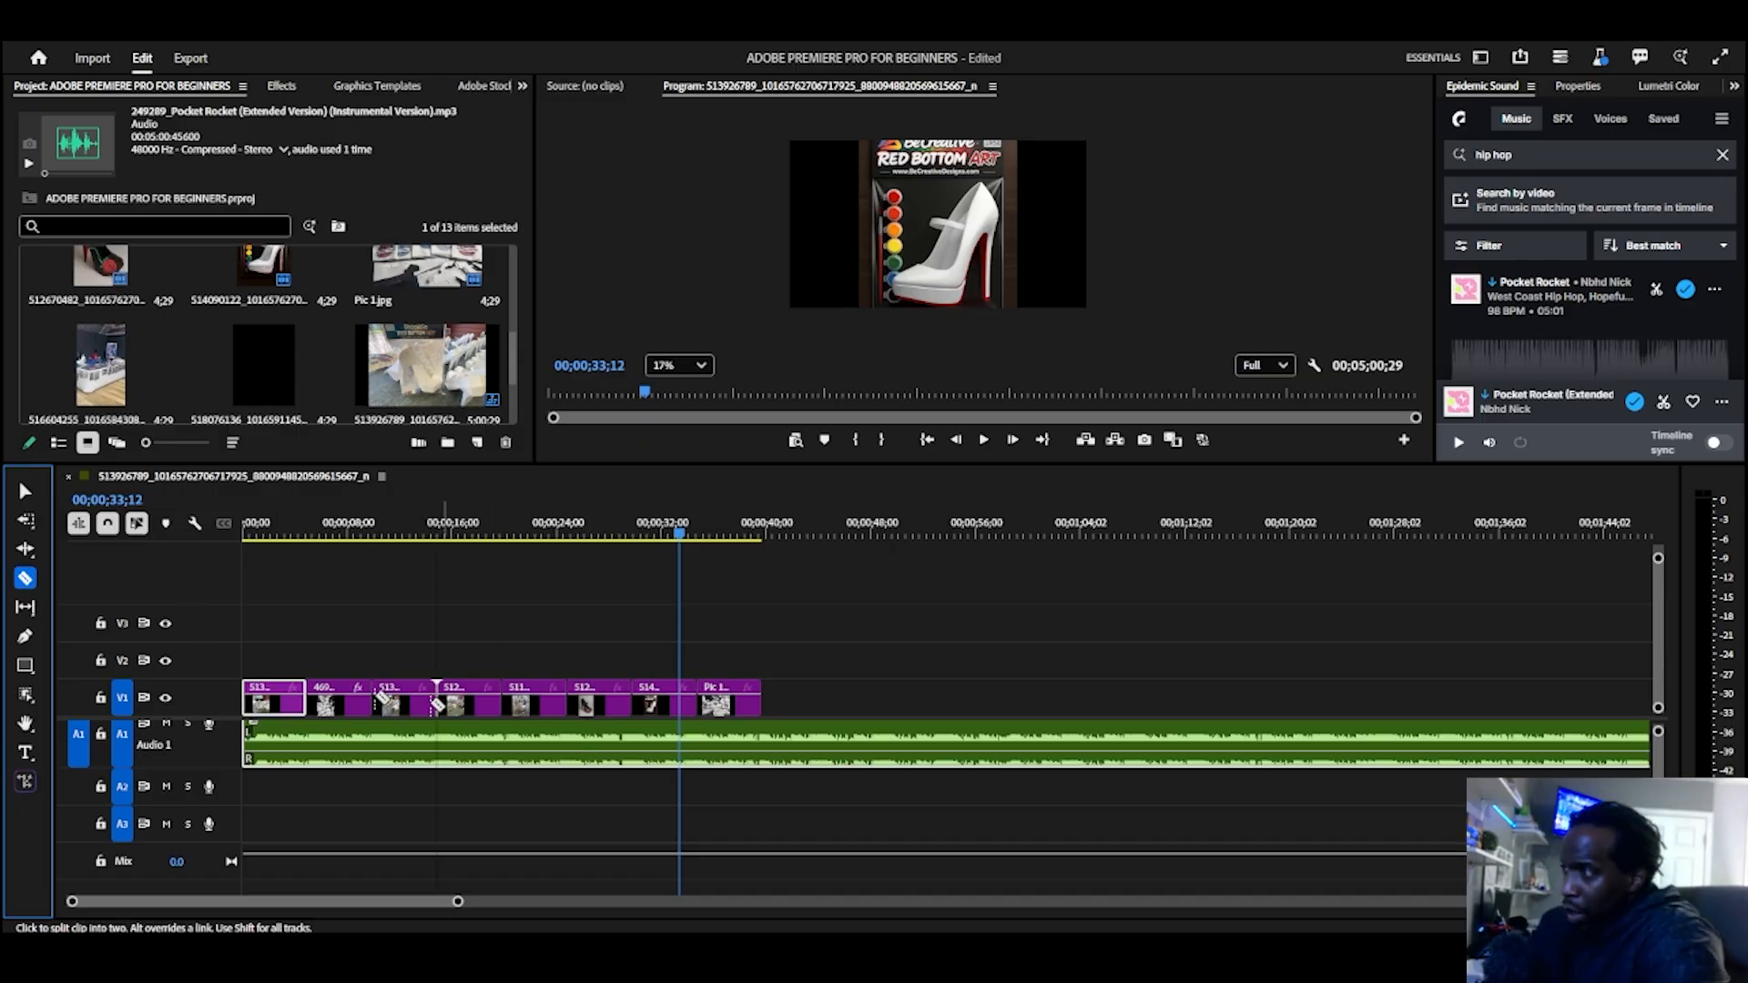
{"action": "left_click", "coordinate": [25, 492]}
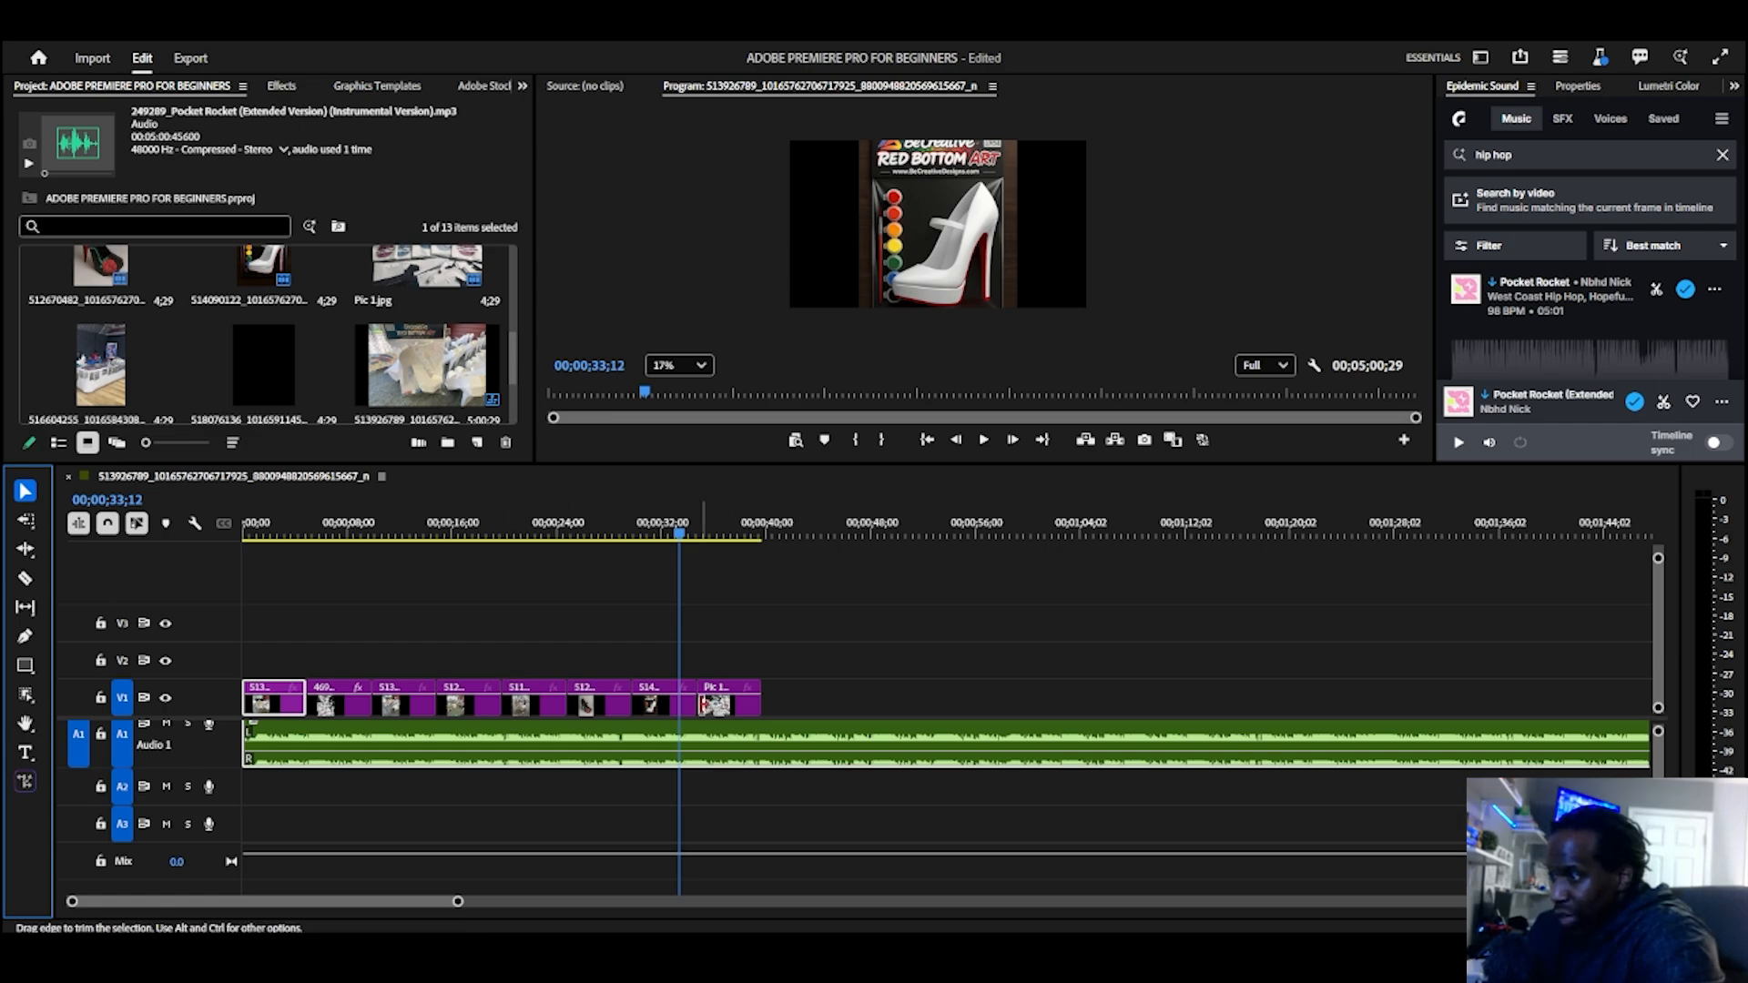
{"action": "left_click", "coordinate": [700, 701]}
{"action": "left_click", "coordinate": [27, 579]}
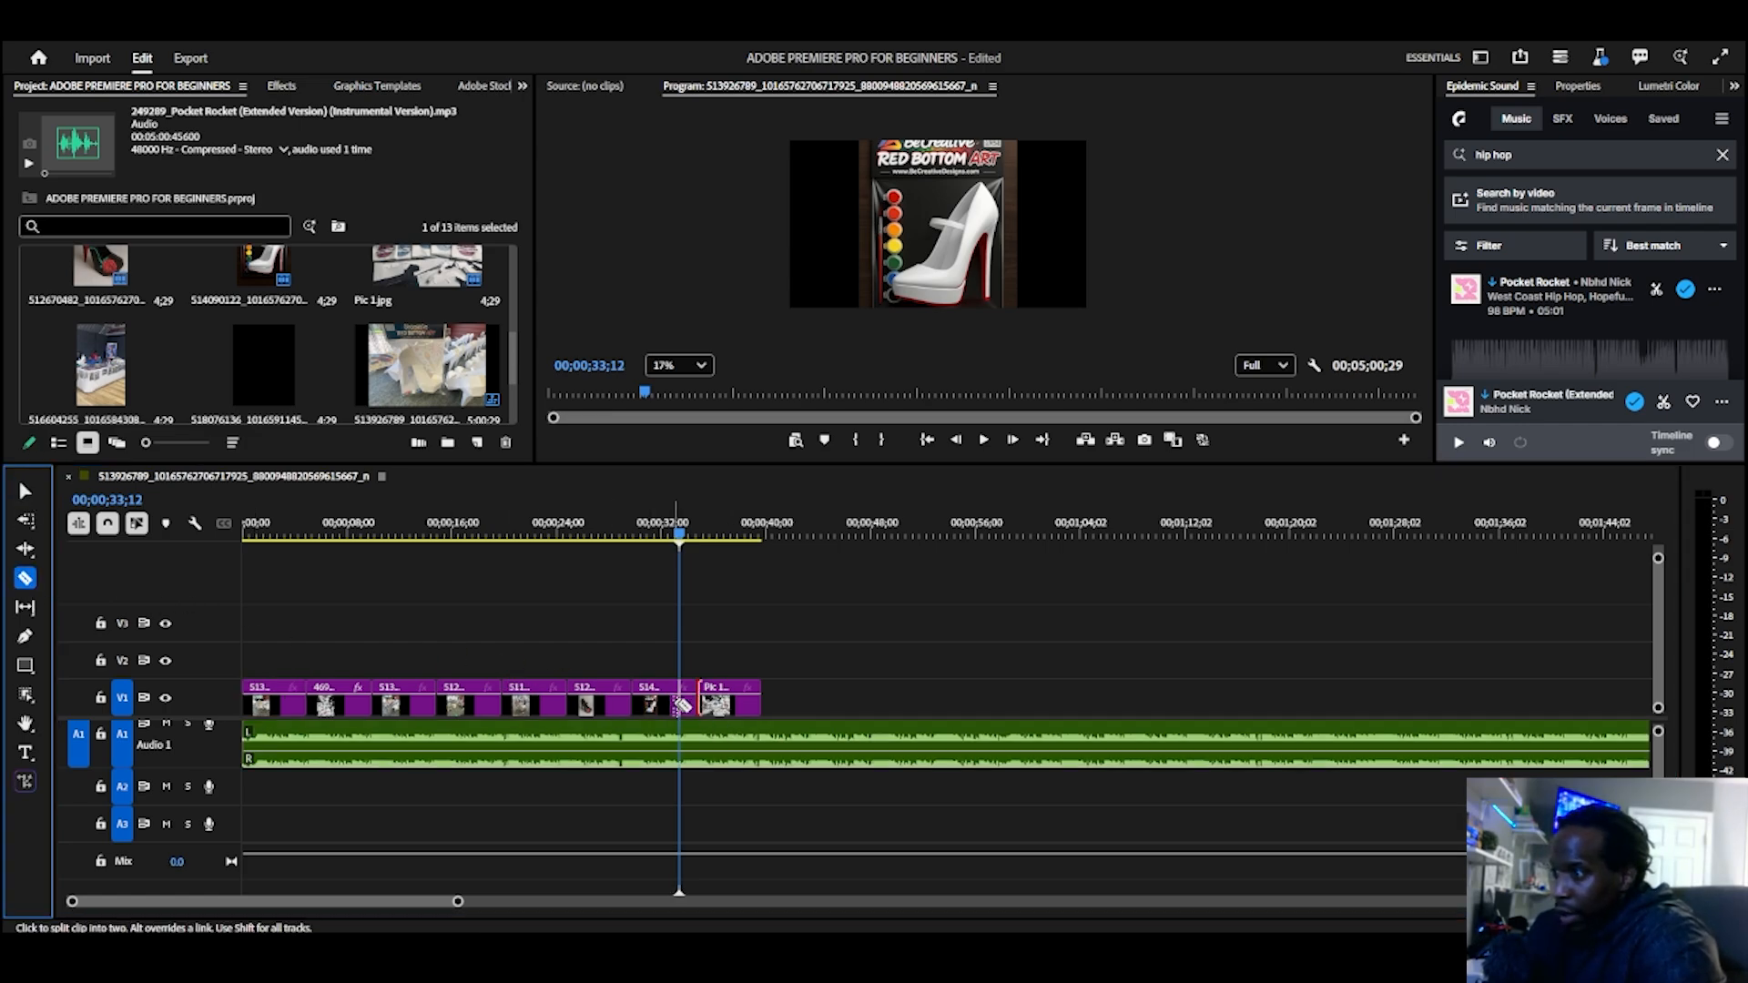
{"action": "scroll", "coordinate": [697, 705], "scroll_direction": "up", "scroll_amount": 4, "text": "alt"}
{"action": "scroll", "coordinate": [714, 721], "scroll_direction": "up", "scroll_amount": 2}
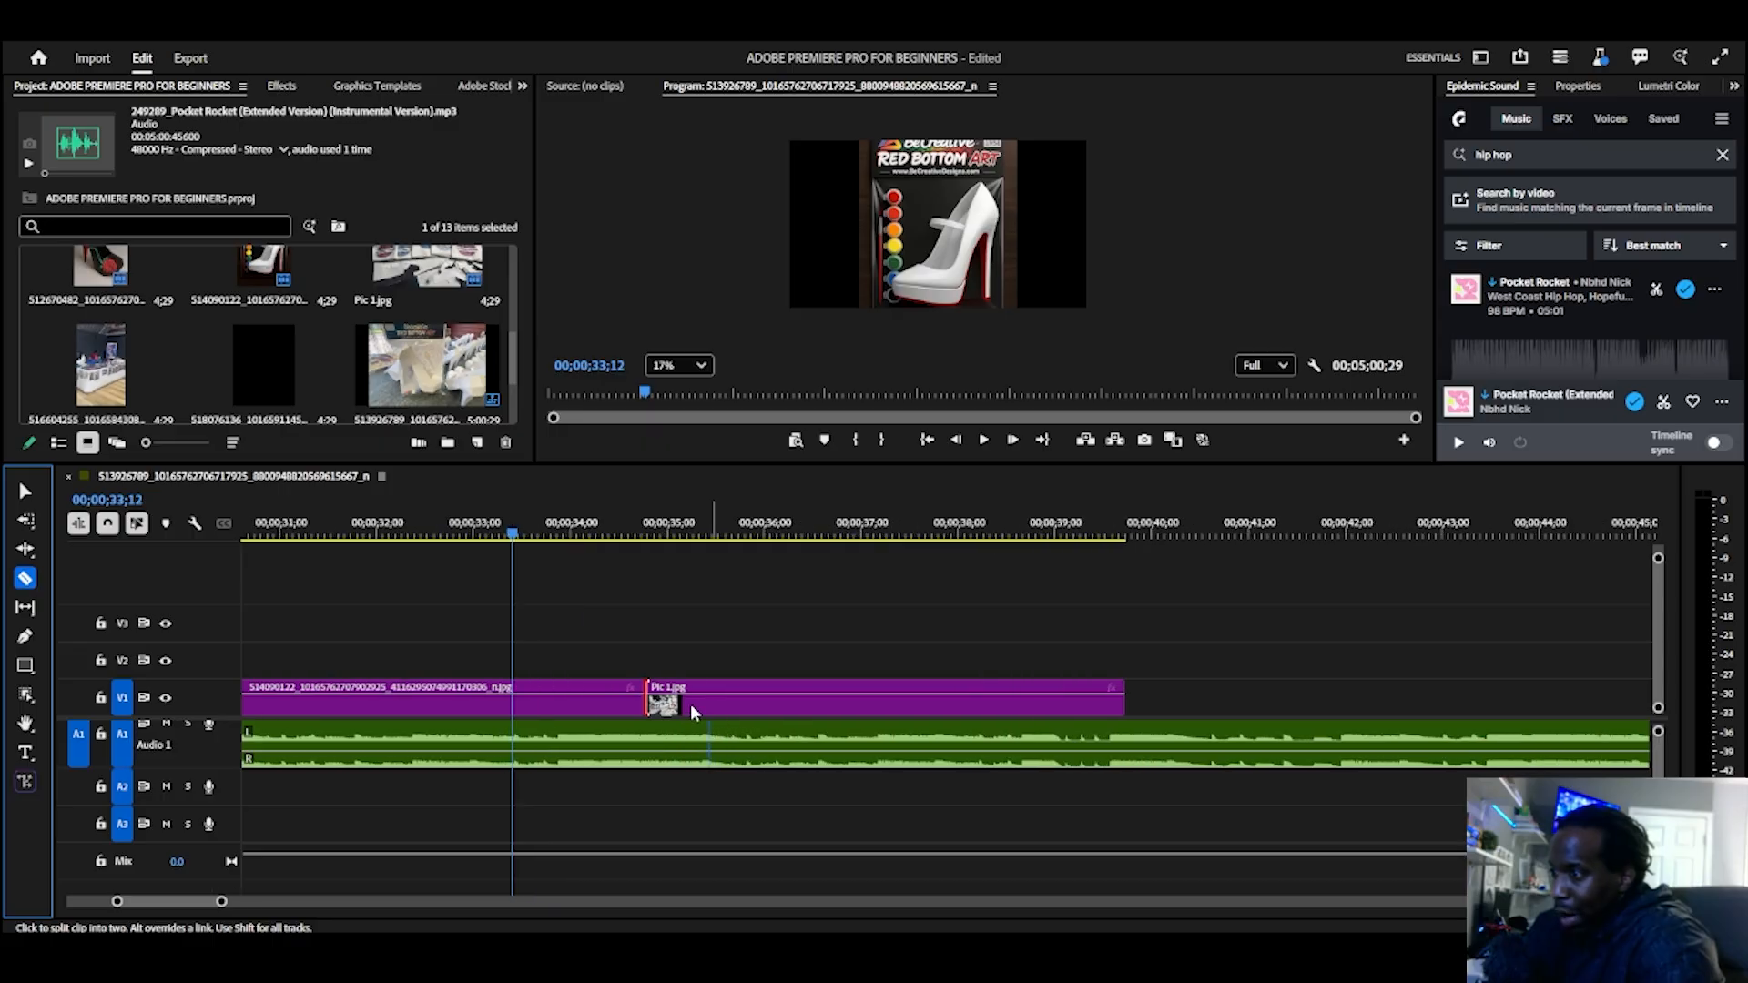
{"action": "left_click", "coordinate": [684, 696]}
{"action": "left_click", "coordinate": [740, 697]}
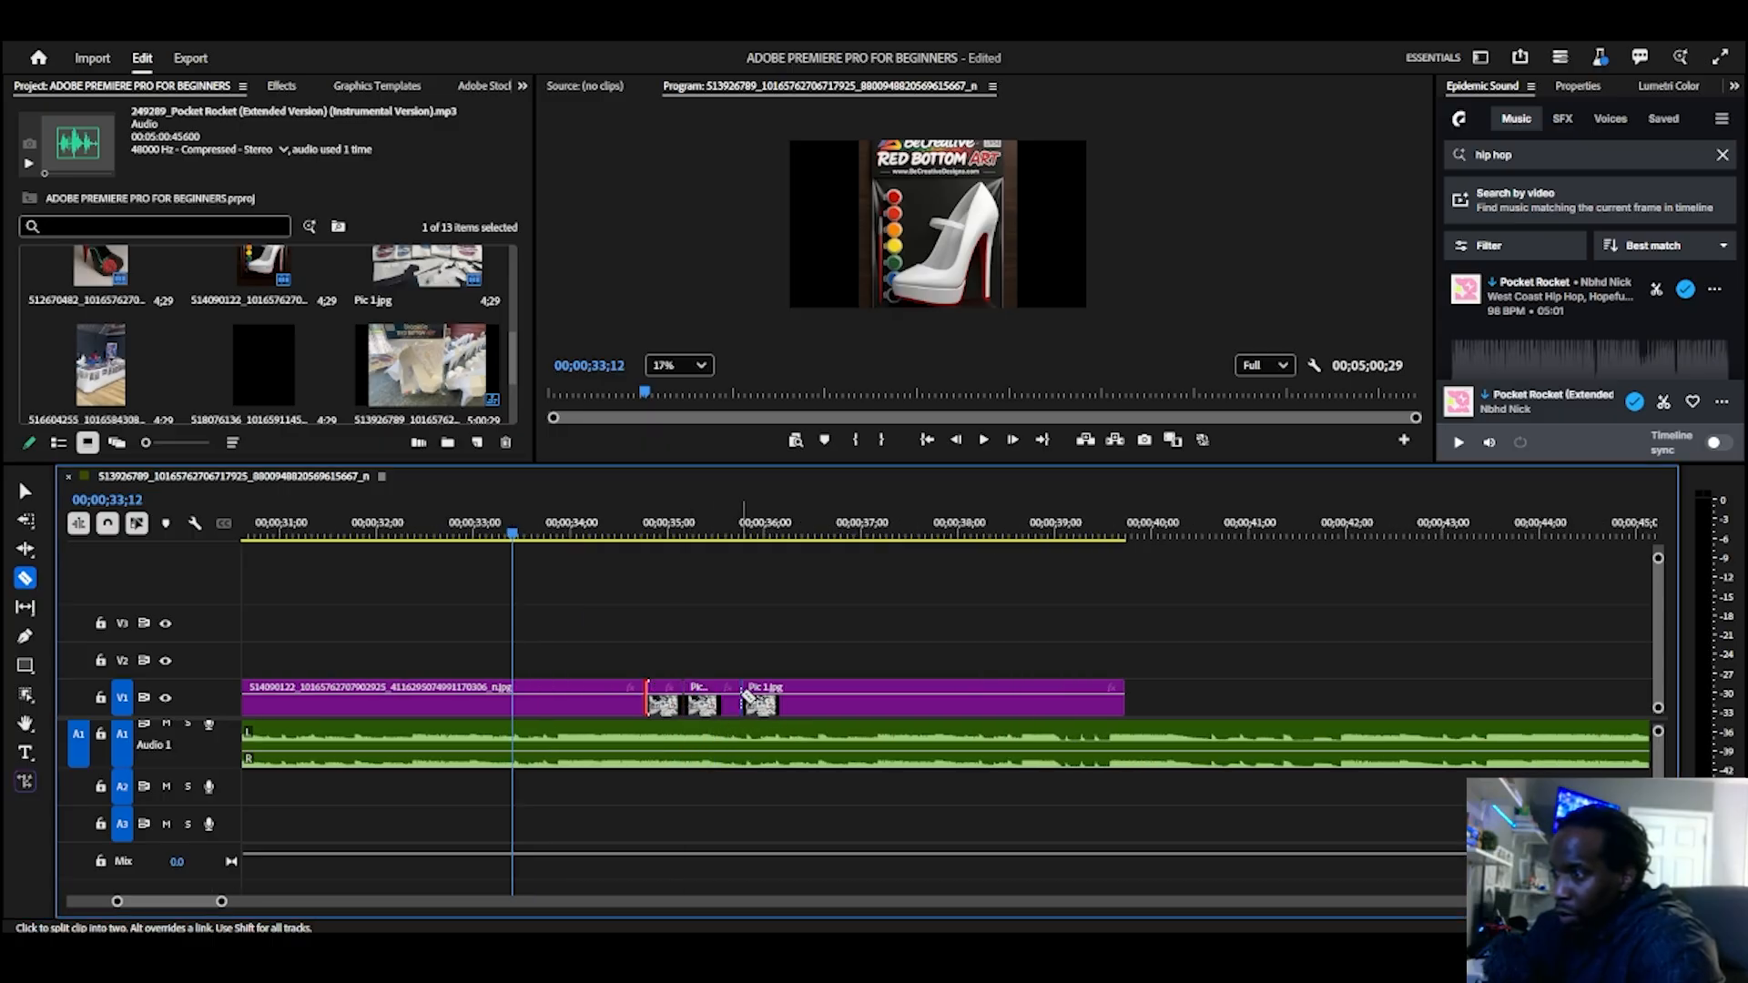
{"action": "left_click", "coordinate": [805, 696]}
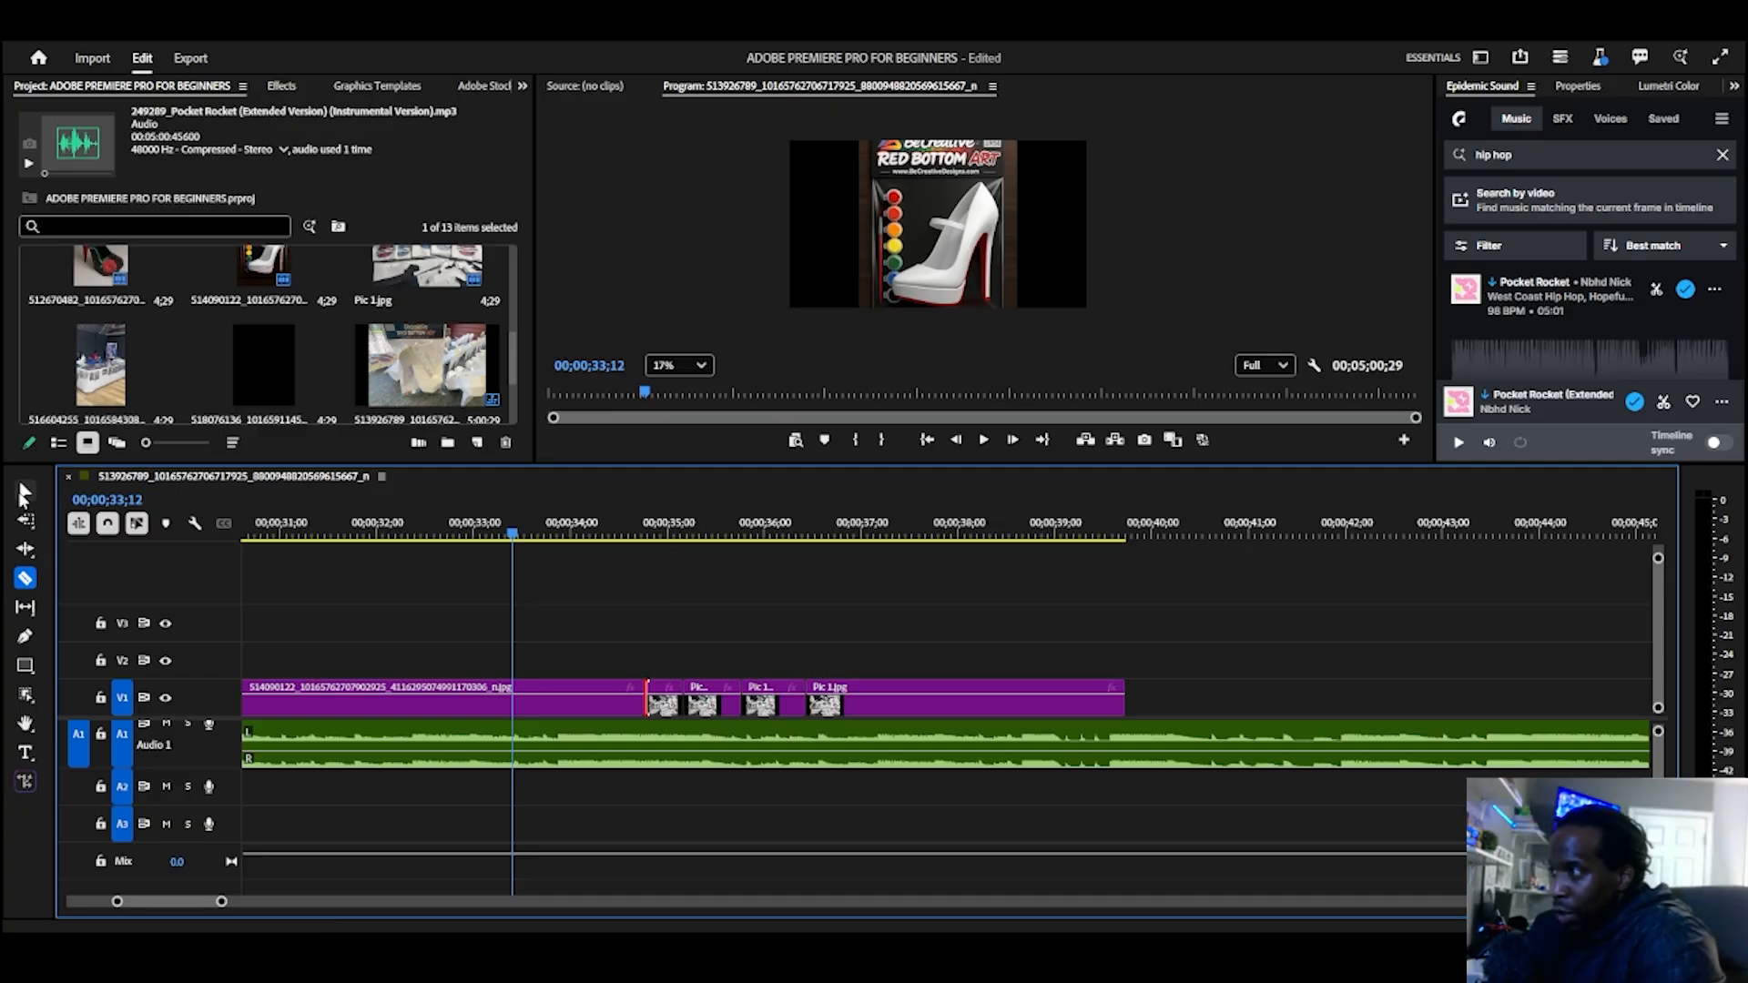
Step: Alternate between the Selection and Razor tools, and split the last Pic 1.jpg piece at about 36.7 seconds
{"action": "key", "text": "v"}
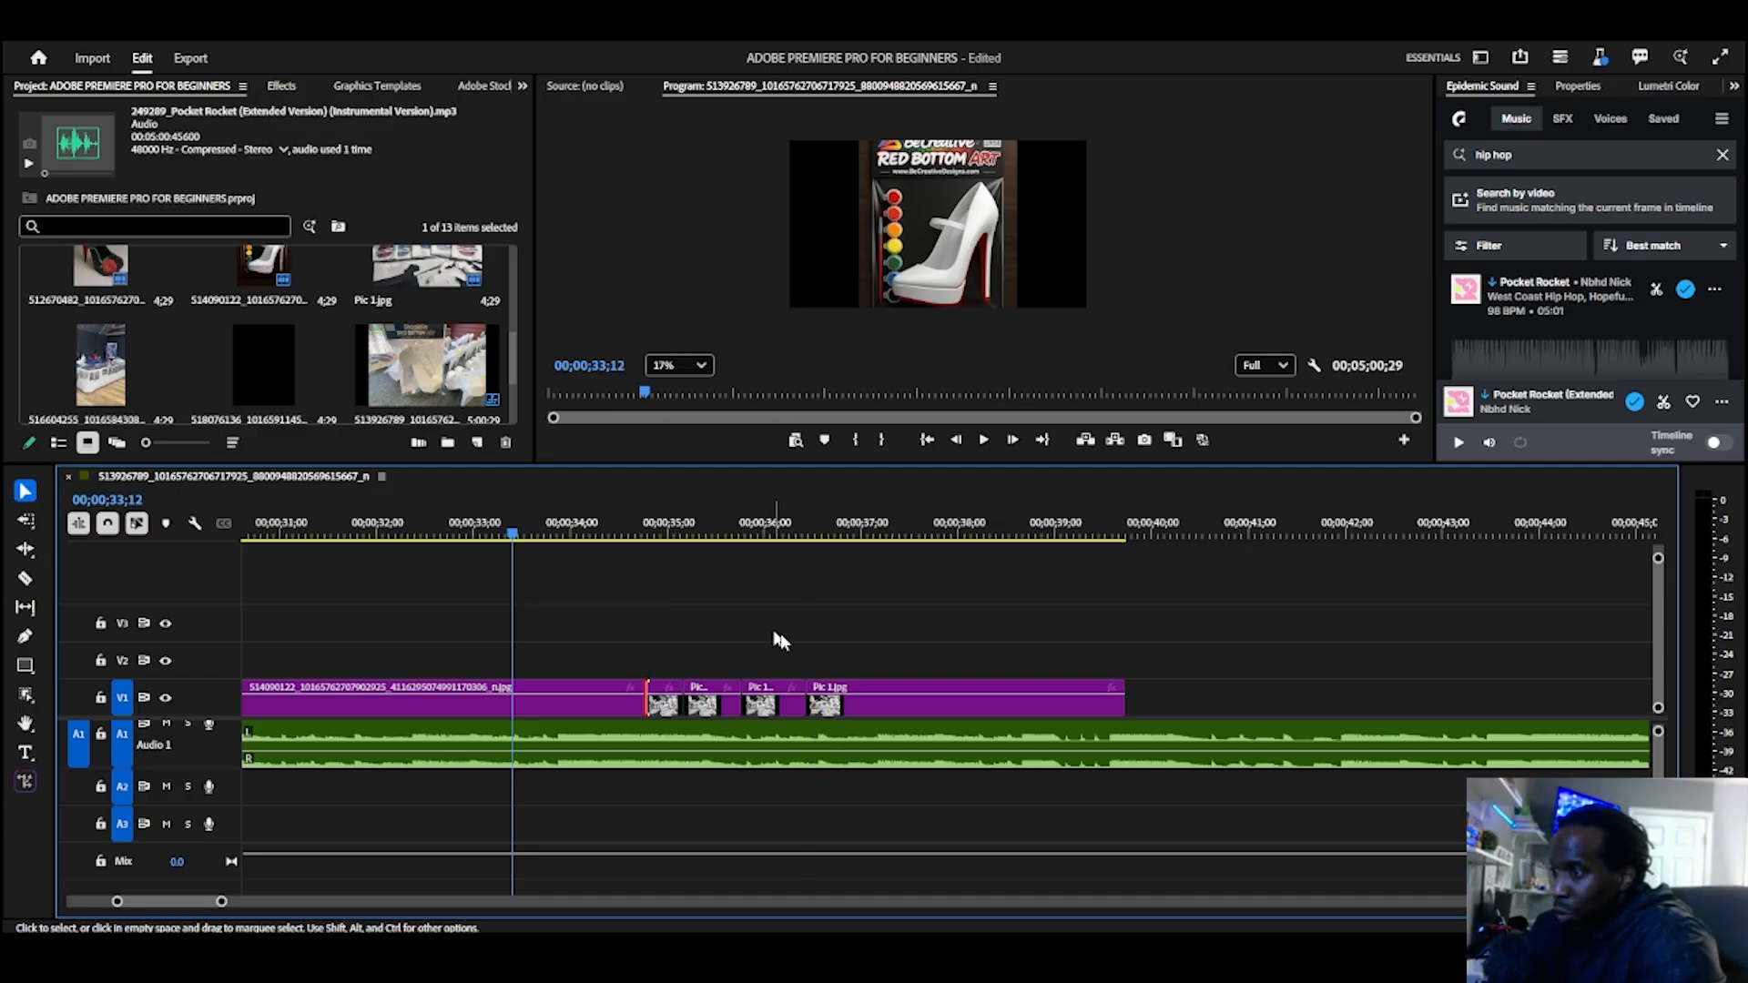
{"action": "key", "text": "c"}
{"action": "key", "text": "v"}
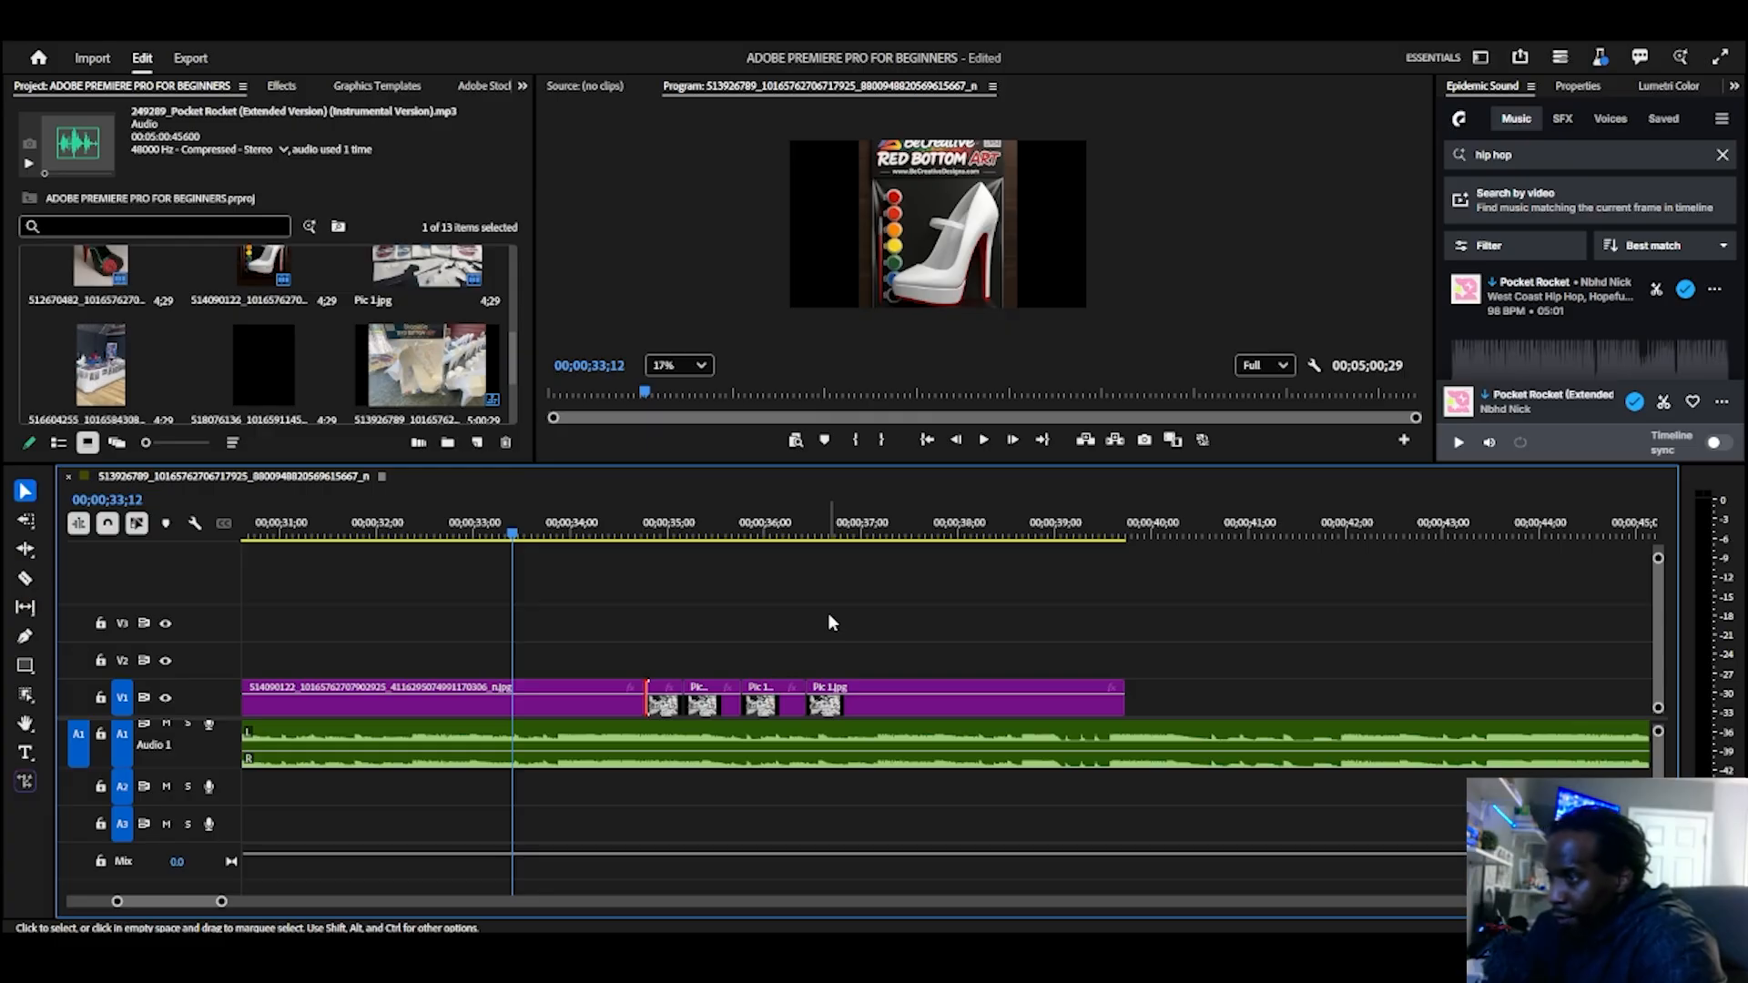
{"action": "key", "text": "c"}
{"action": "key", "text": "v"}
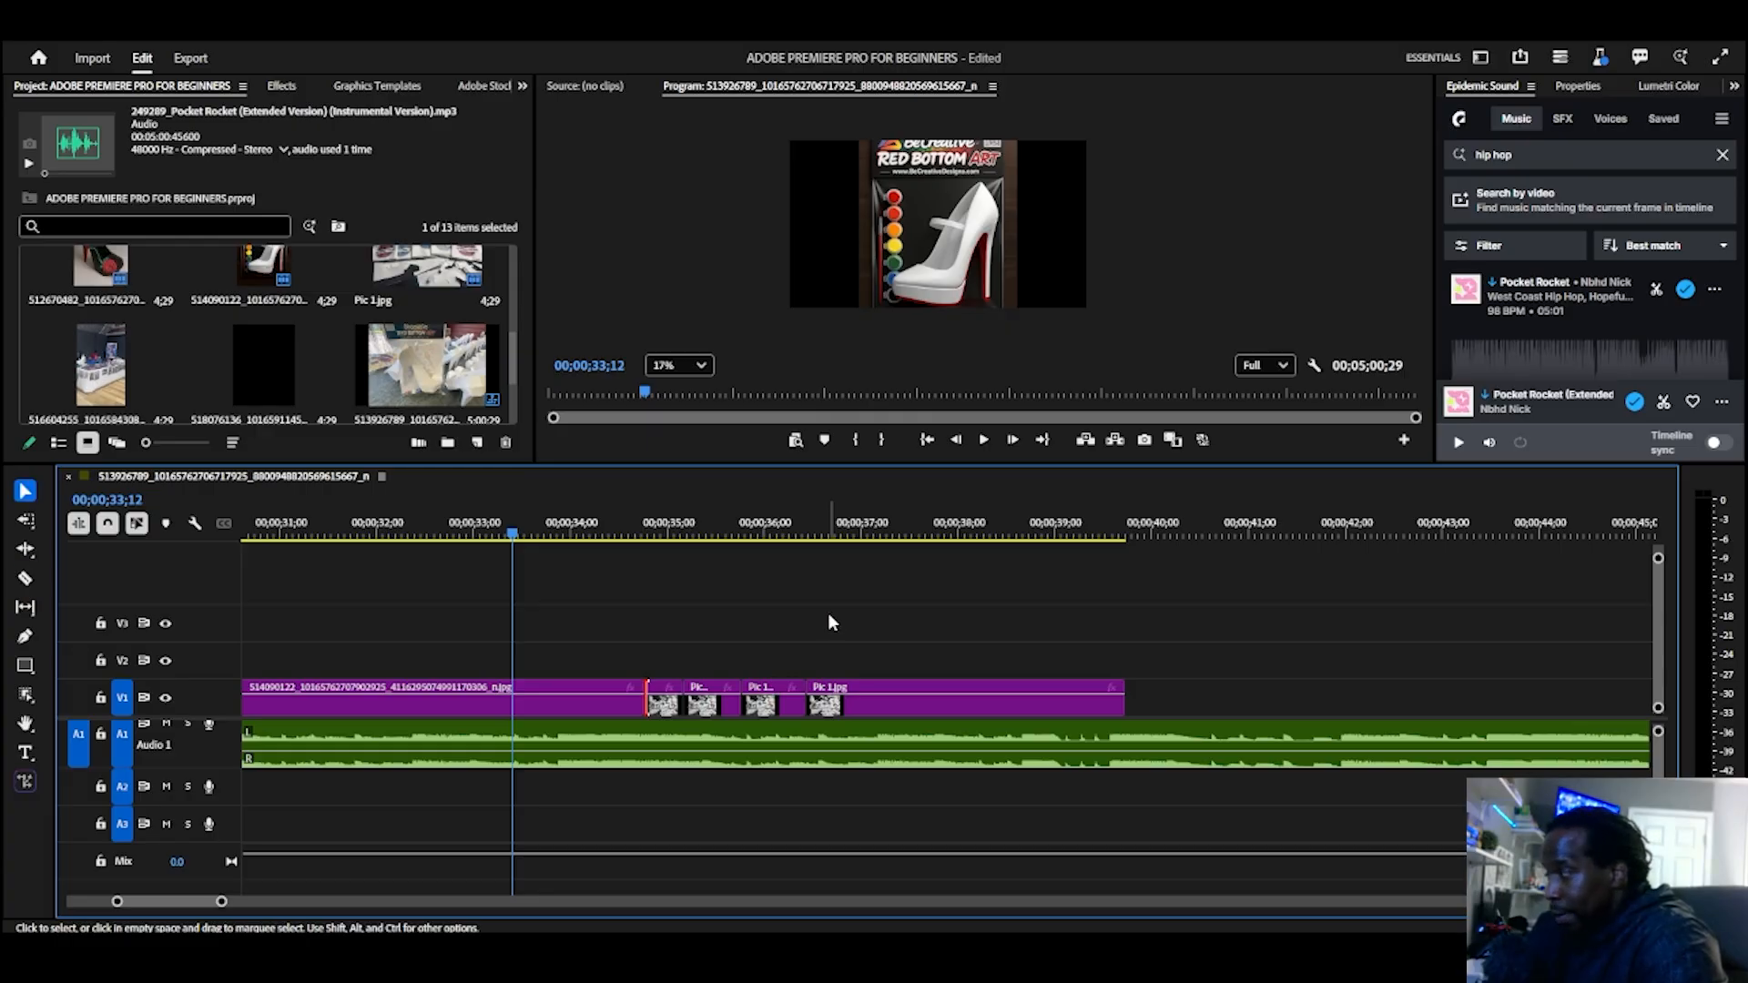
{"action": "key", "text": "c"}
{"action": "key", "text": "v"}
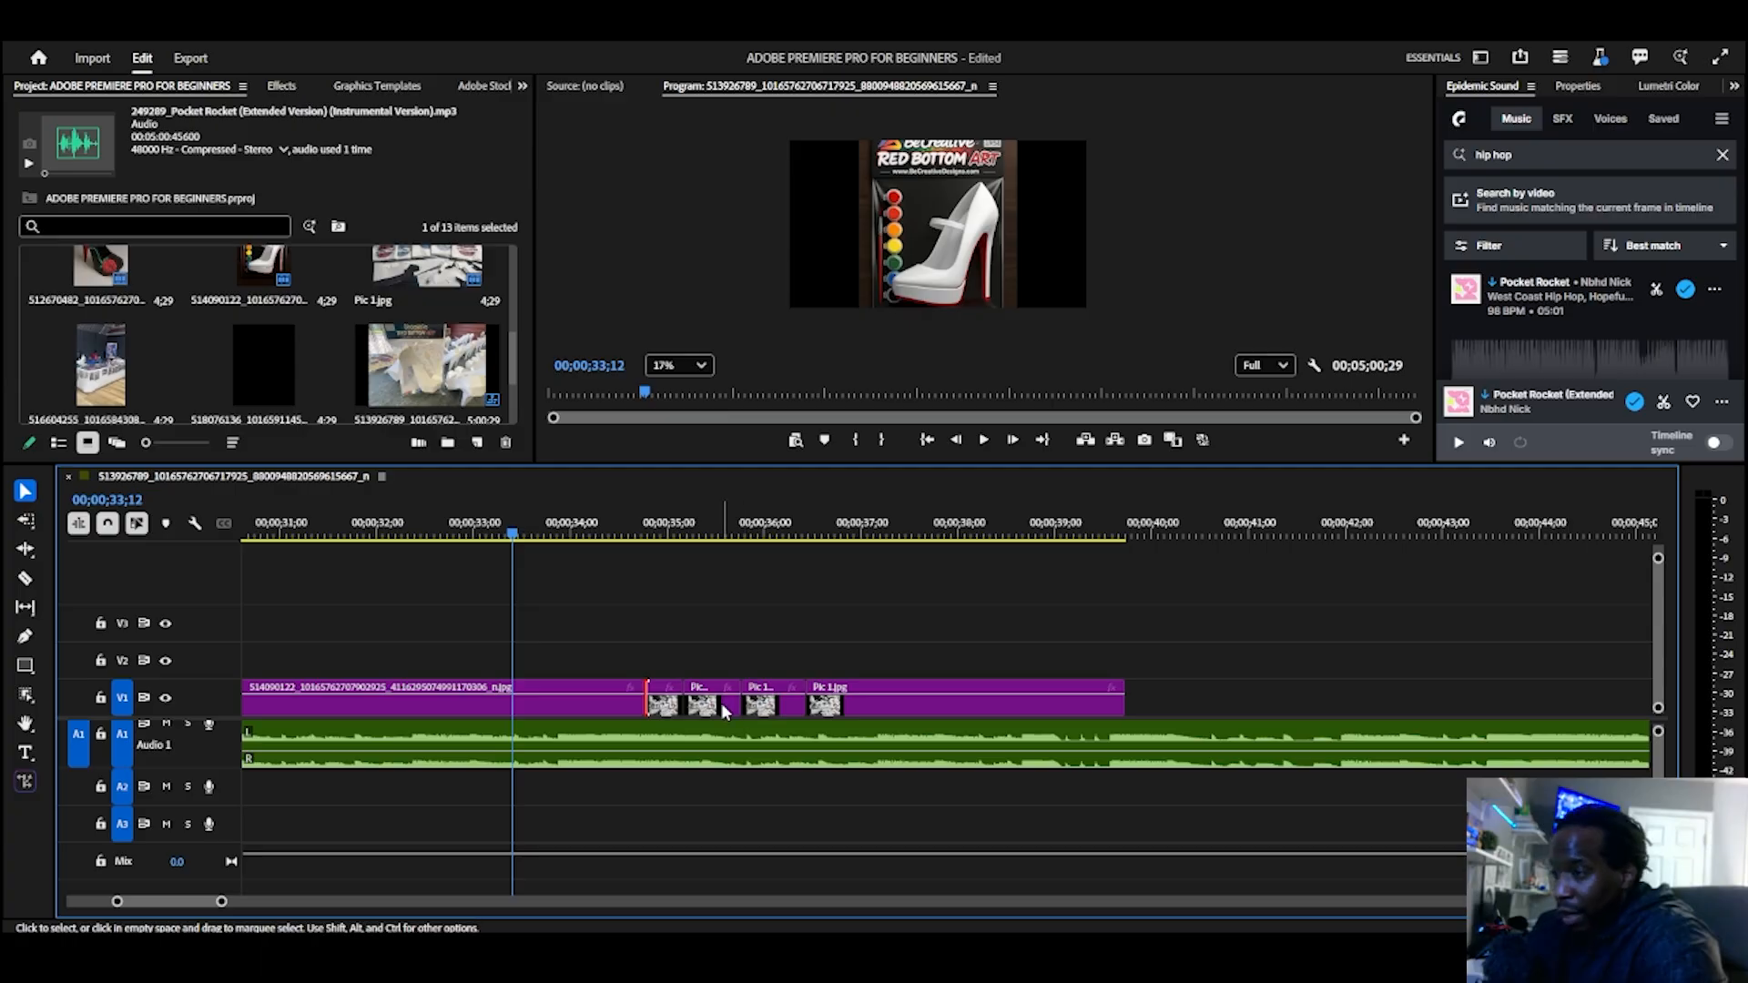
{"action": "key", "text": "c"}
{"action": "left_click", "coordinate": [834, 703]}
{"action": "key", "text": "v"}
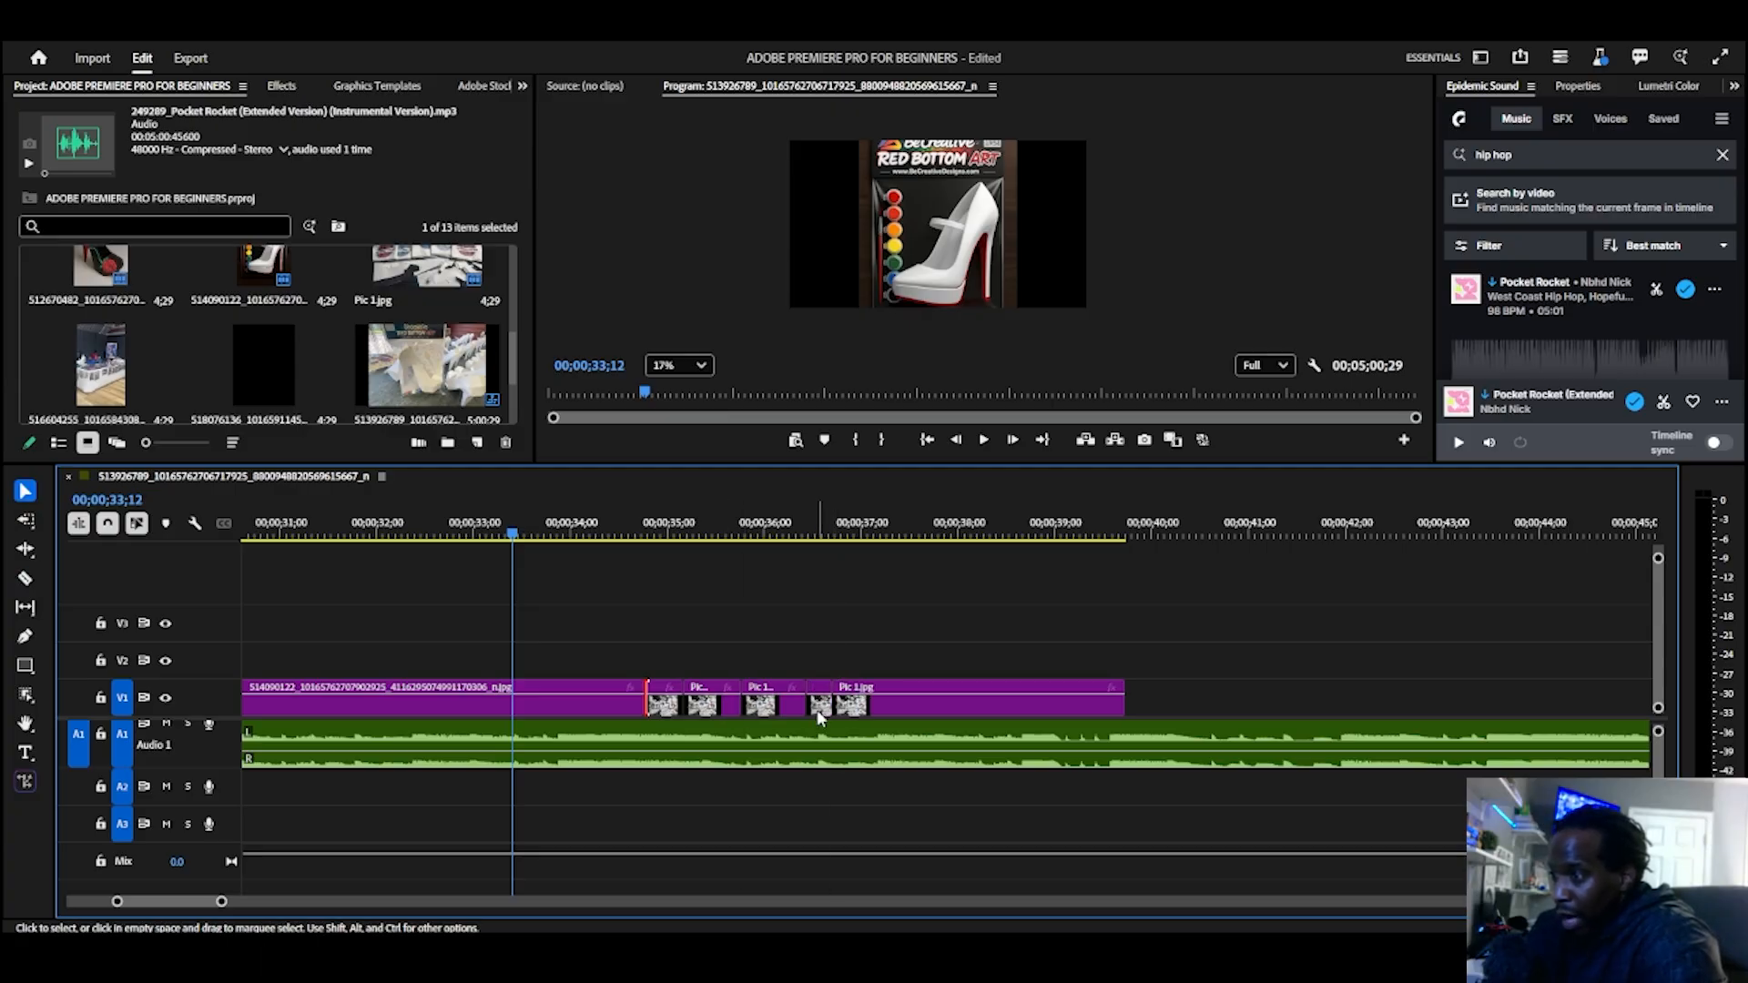
Step: Lift the small Pic 1.jpg piece from V1 to V2, then split off a sliver at about 36.9 seconds and move it to V3
{"action": "left_click_drag", "start_coordinate": [818, 717], "coordinate": [860, 678]}
{"action": "key", "text": "c"}
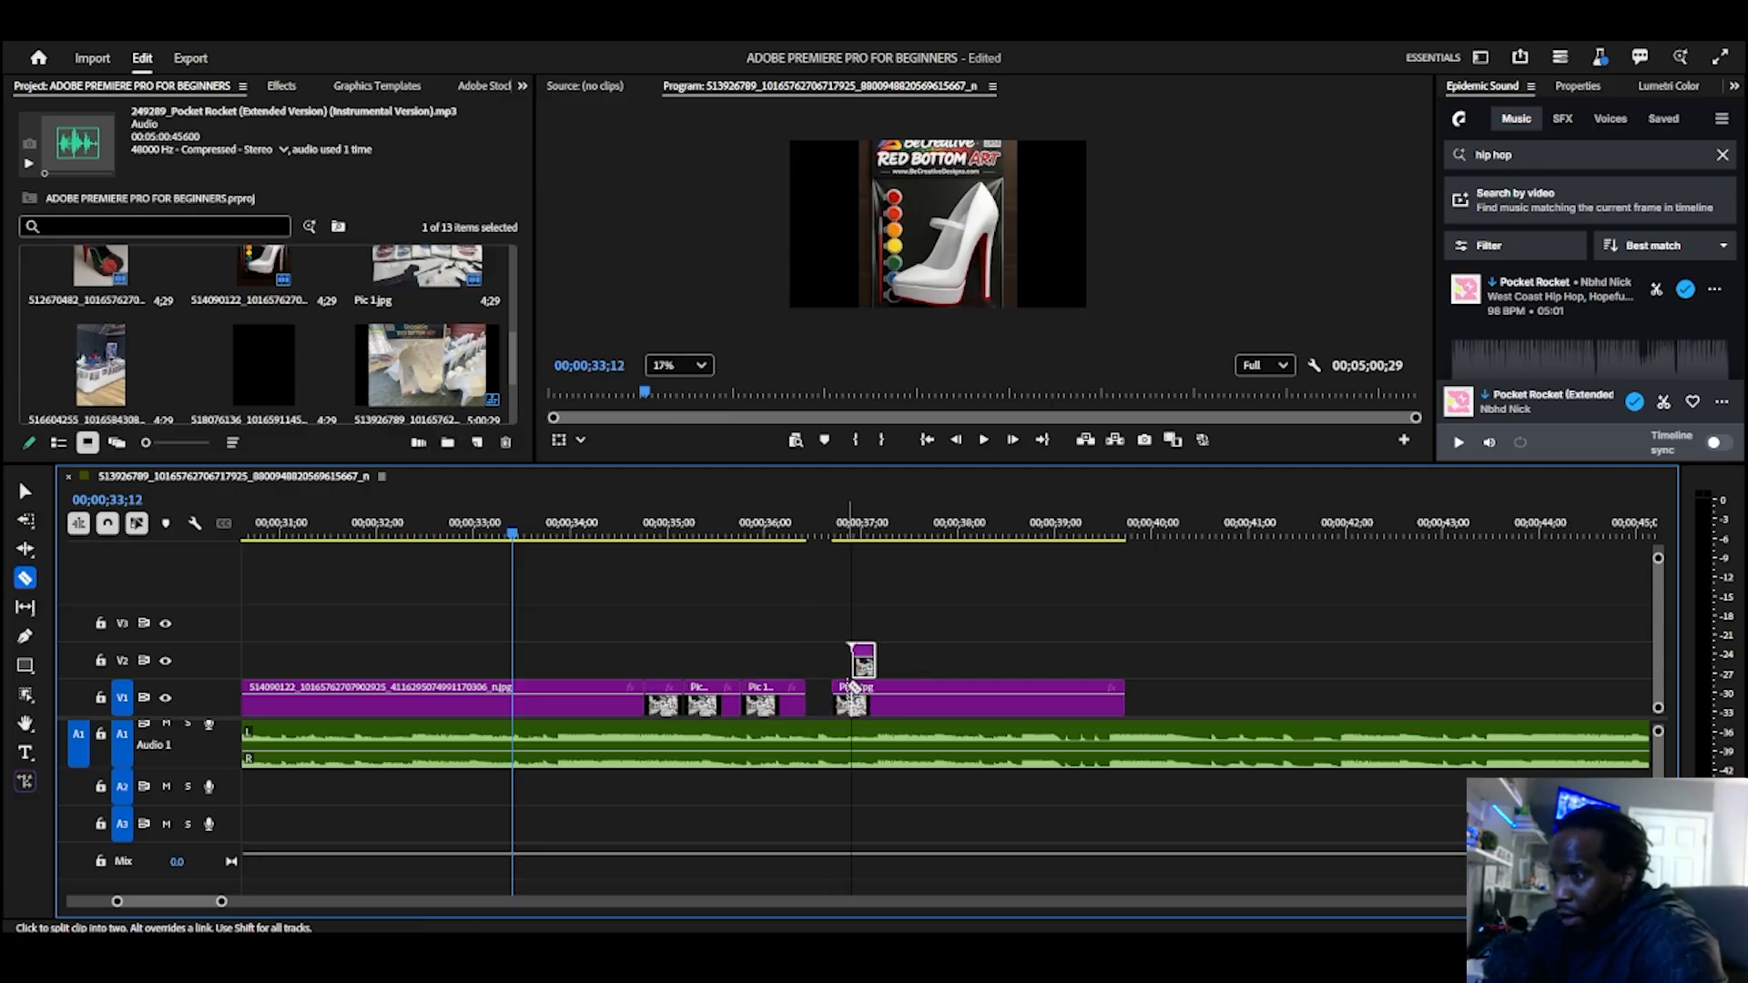
{"action": "left_click", "coordinate": [852, 692]}
{"action": "key", "text": "v"}
{"action": "left_click_drag", "start_coordinate": [841, 706], "coordinate": [723, 628]}
{"action": "key", "text": "c"}
{"action": "key", "text": "v"}
{"action": "key", "text": "c"}
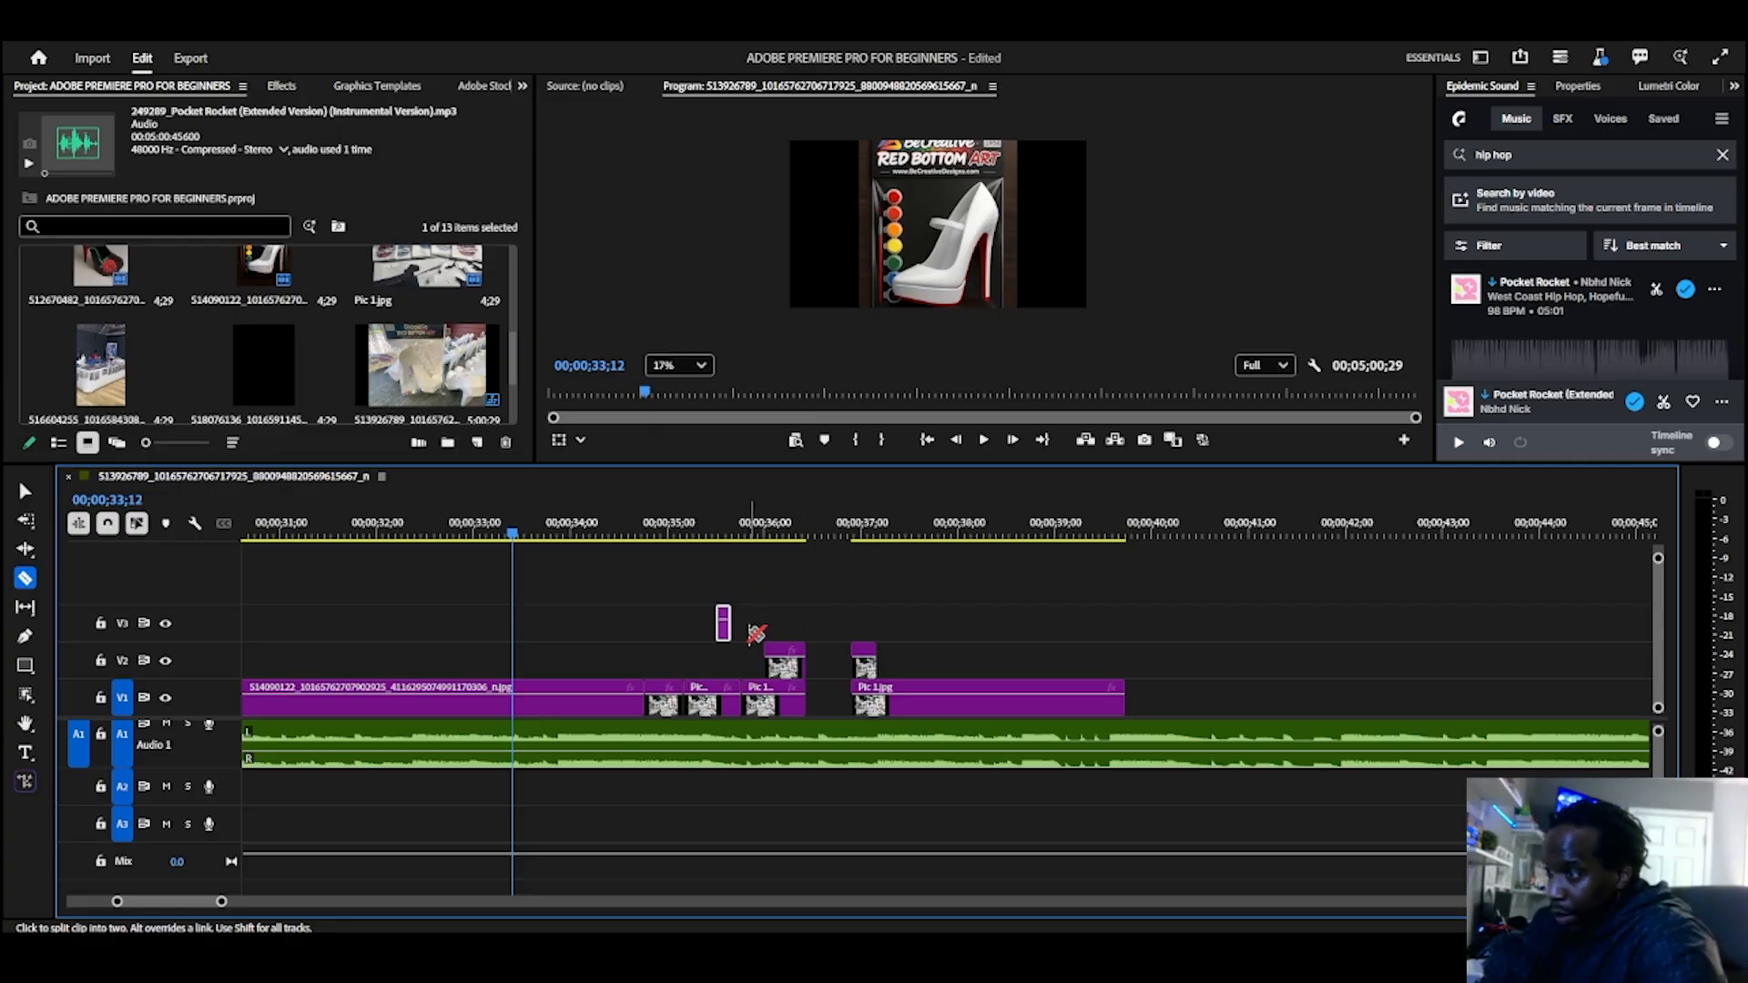
{"action": "key", "text": "v"}
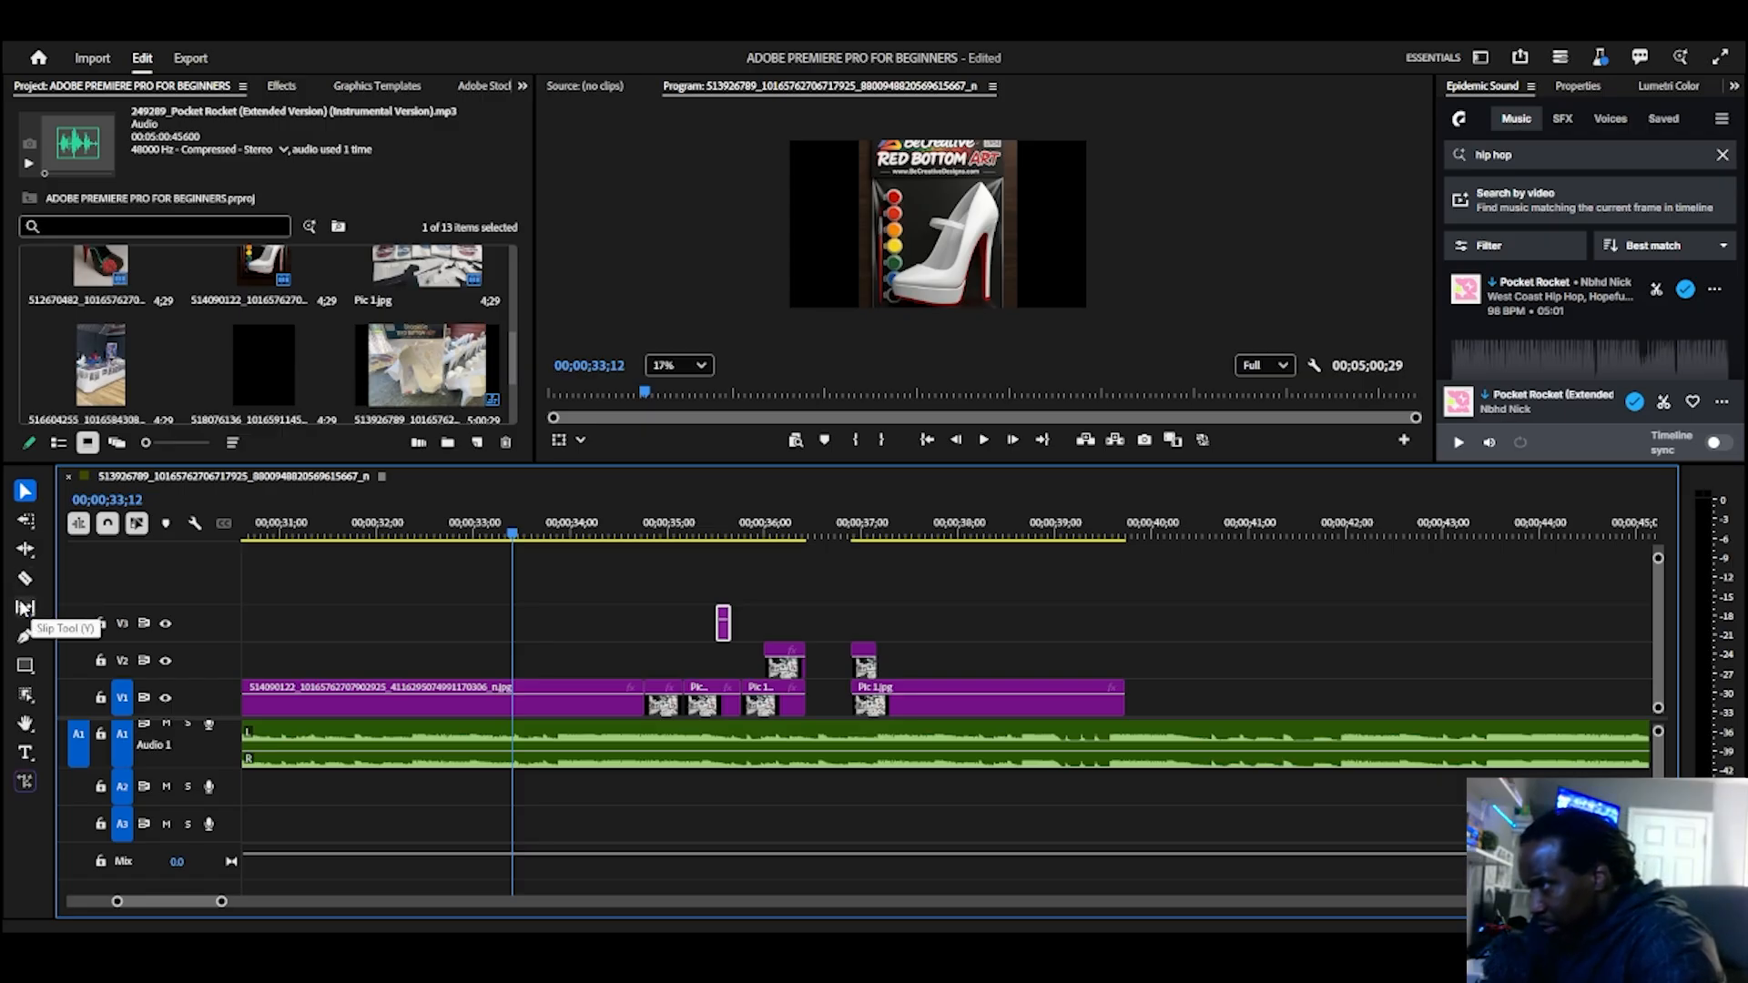
Step: Draw a closed five-point shape over the black border and shoe image with the Pen Tool, and reshape its points and handles
{"action": "left_click", "coordinate": [25, 638]}
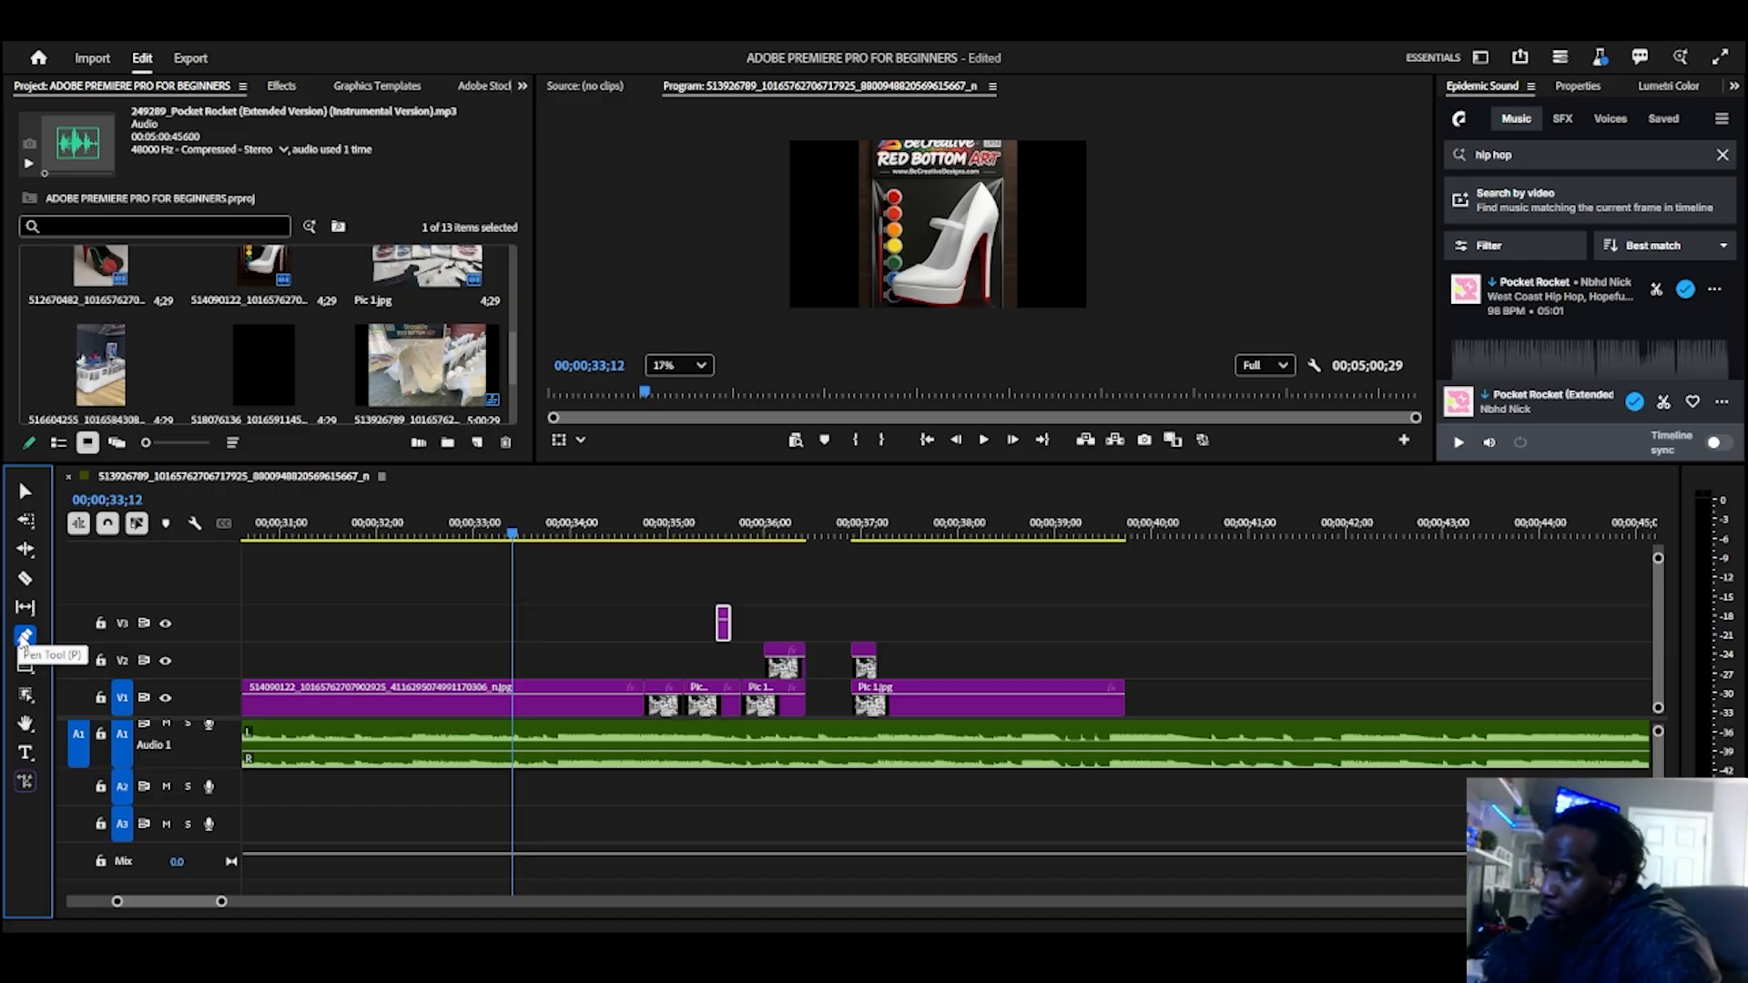
{"action": "scroll", "coordinate": [831, 255], "scroll_direction": "down", "scroll_amount": 2}
{"action": "scroll", "coordinate": [846, 257], "scroll_direction": "up", "scroll_amount": 2}
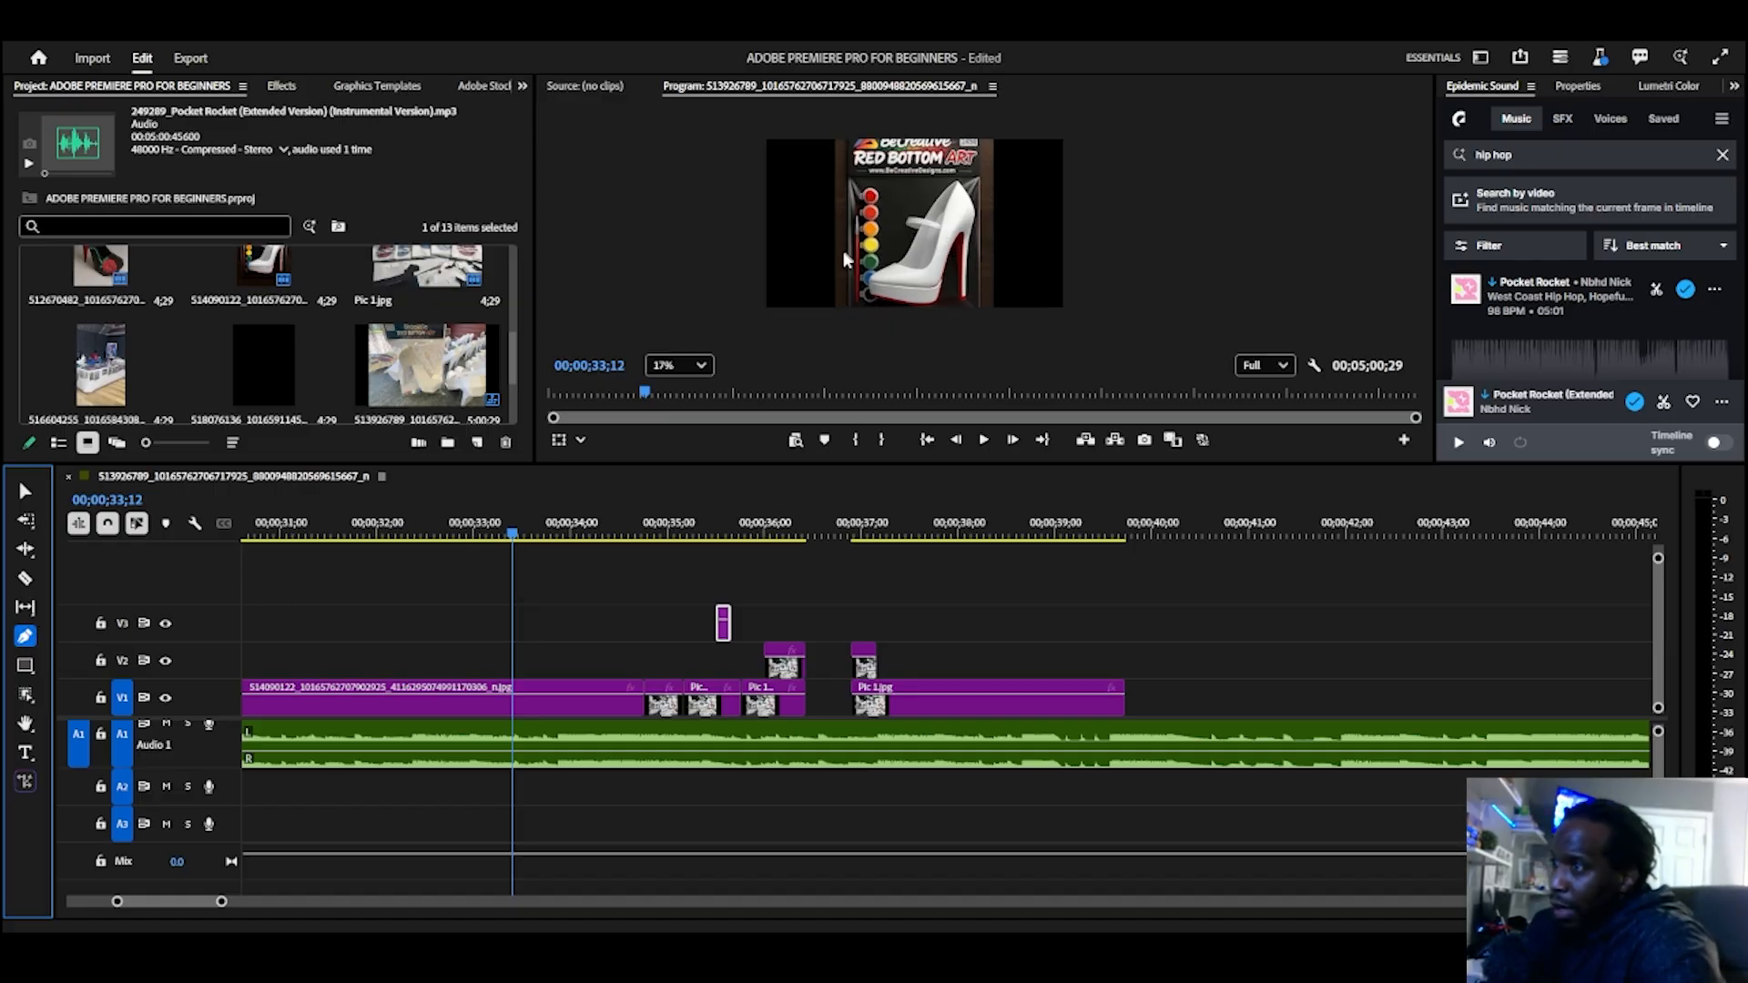
{"action": "scroll", "coordinate": [825, 258], "scroll_direction": "up", "scroll_amount": 2}
{"action": "scroll", "coordinate": [821, 272], "scroll_direction": "down", "scroll_amount": 3}
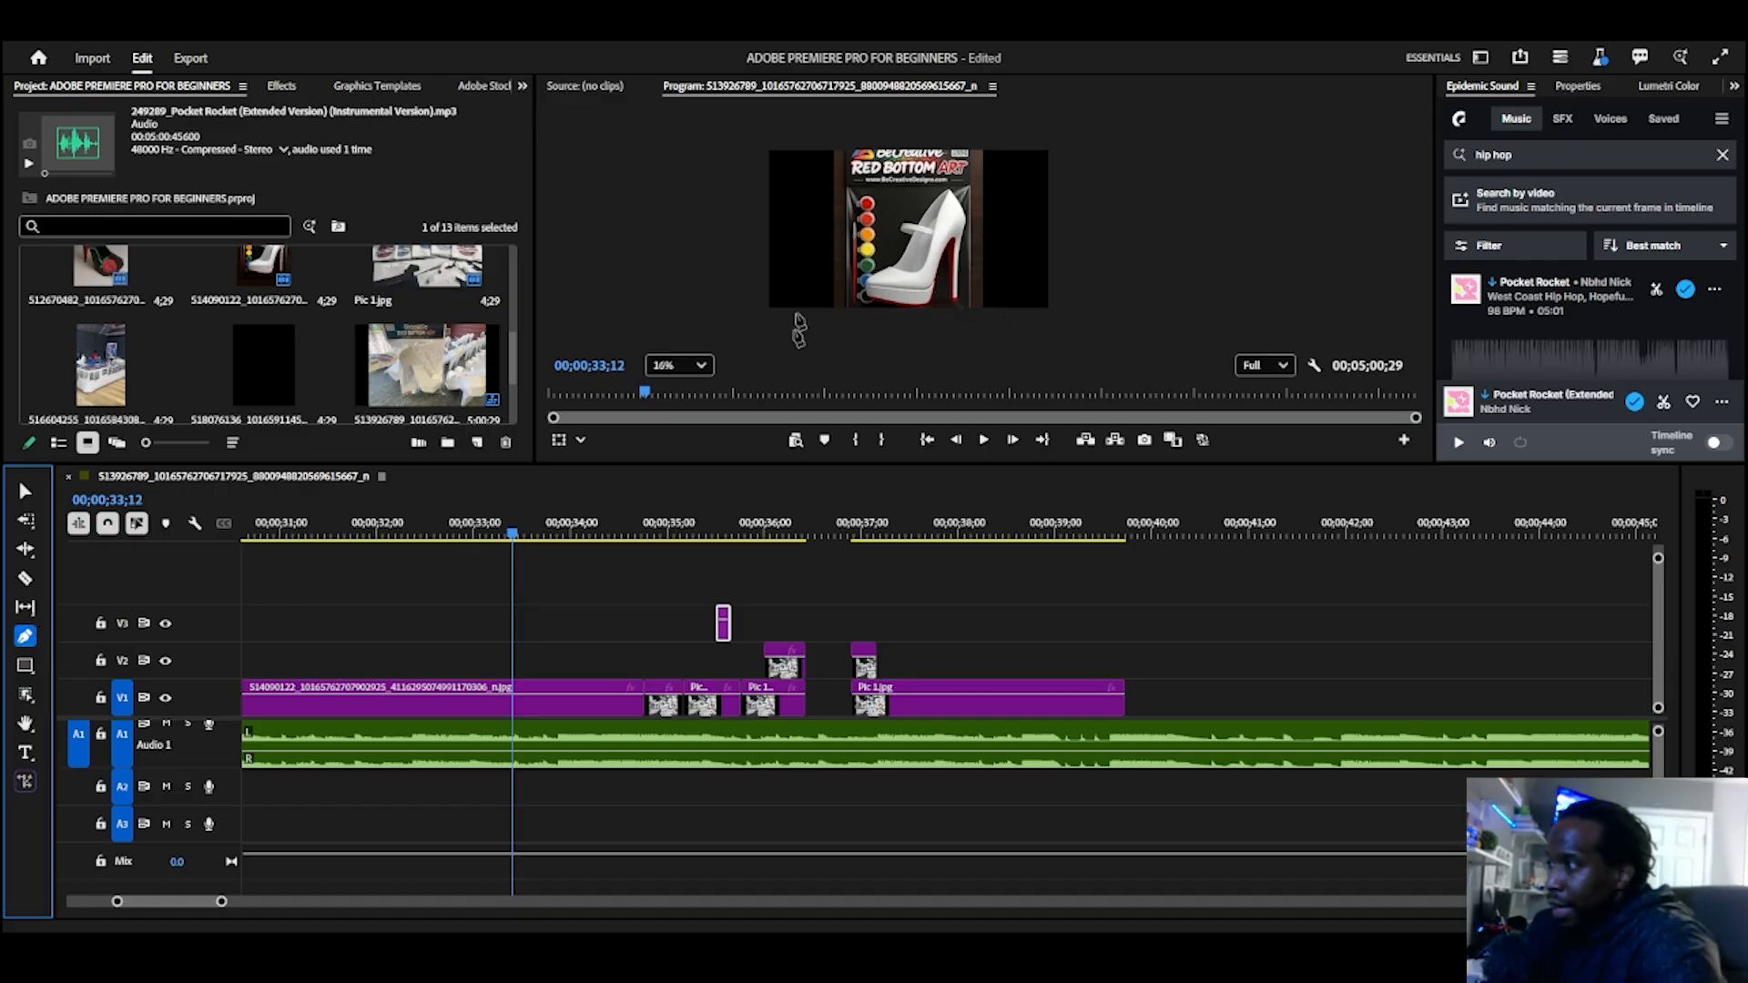
{"action": "key", "text": "c"}
{"action": "scroll", "coordinate": [860, 264], "scroll_direction": "up", "scroll_amount": 2}
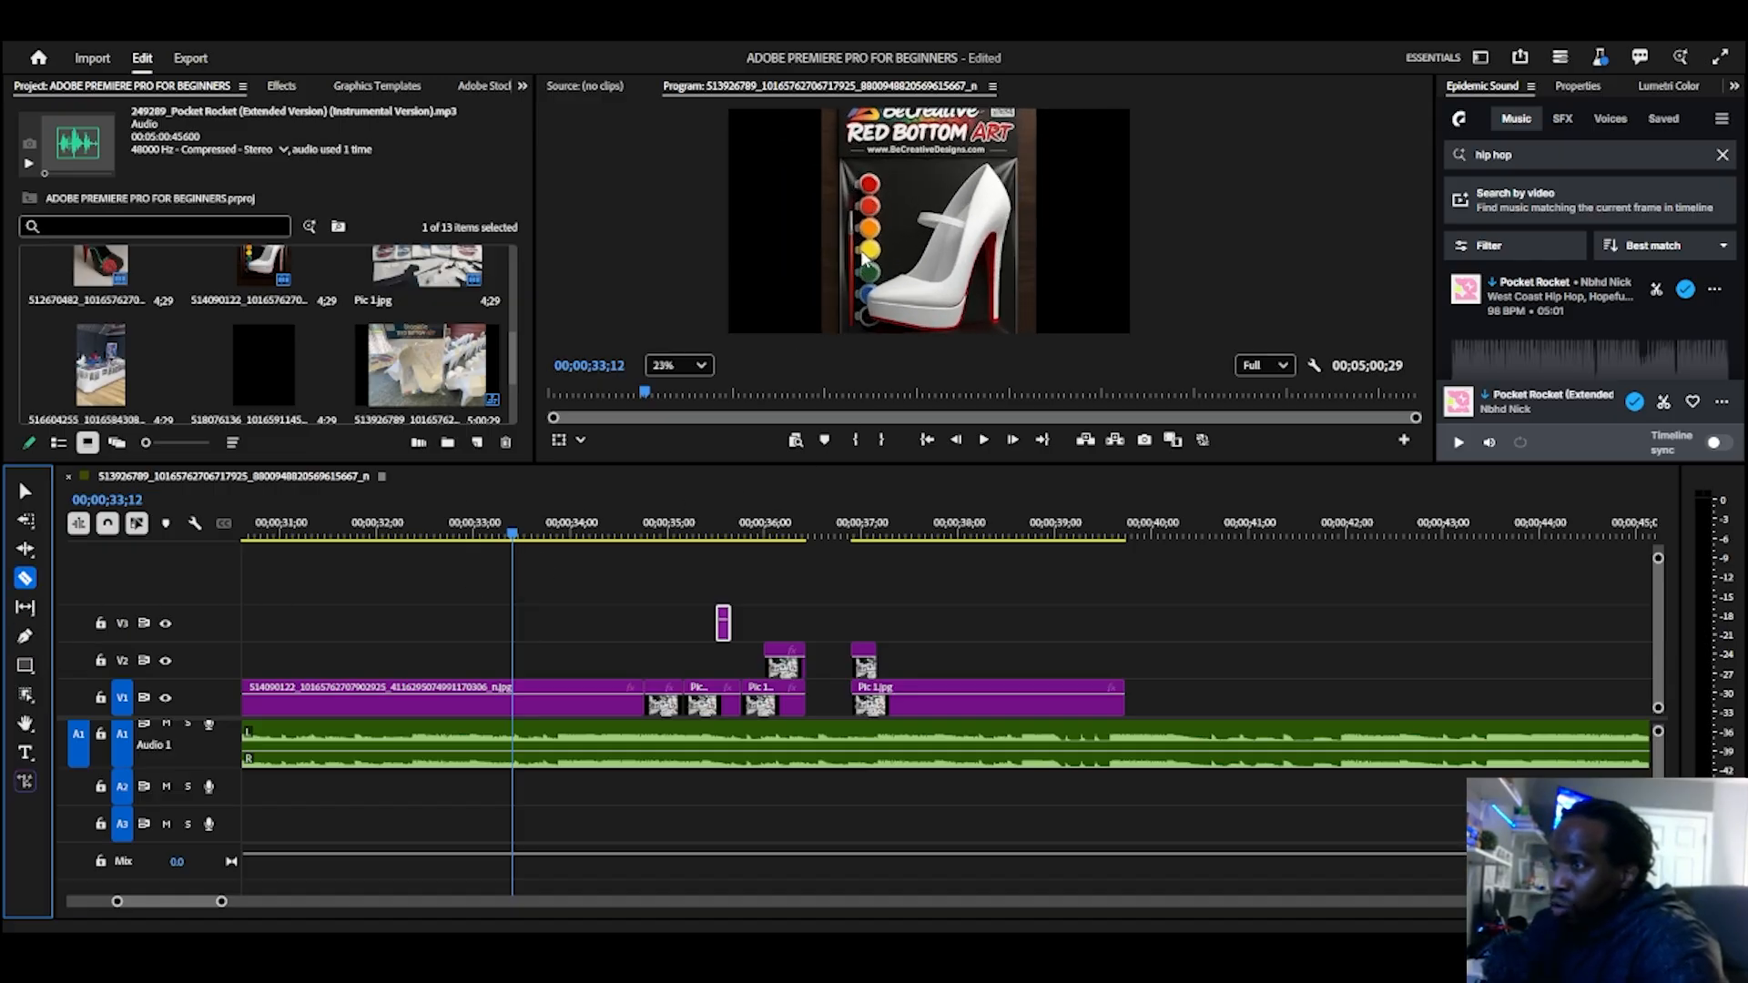
{"action": "left_click", "coordinate": [746, 180]}
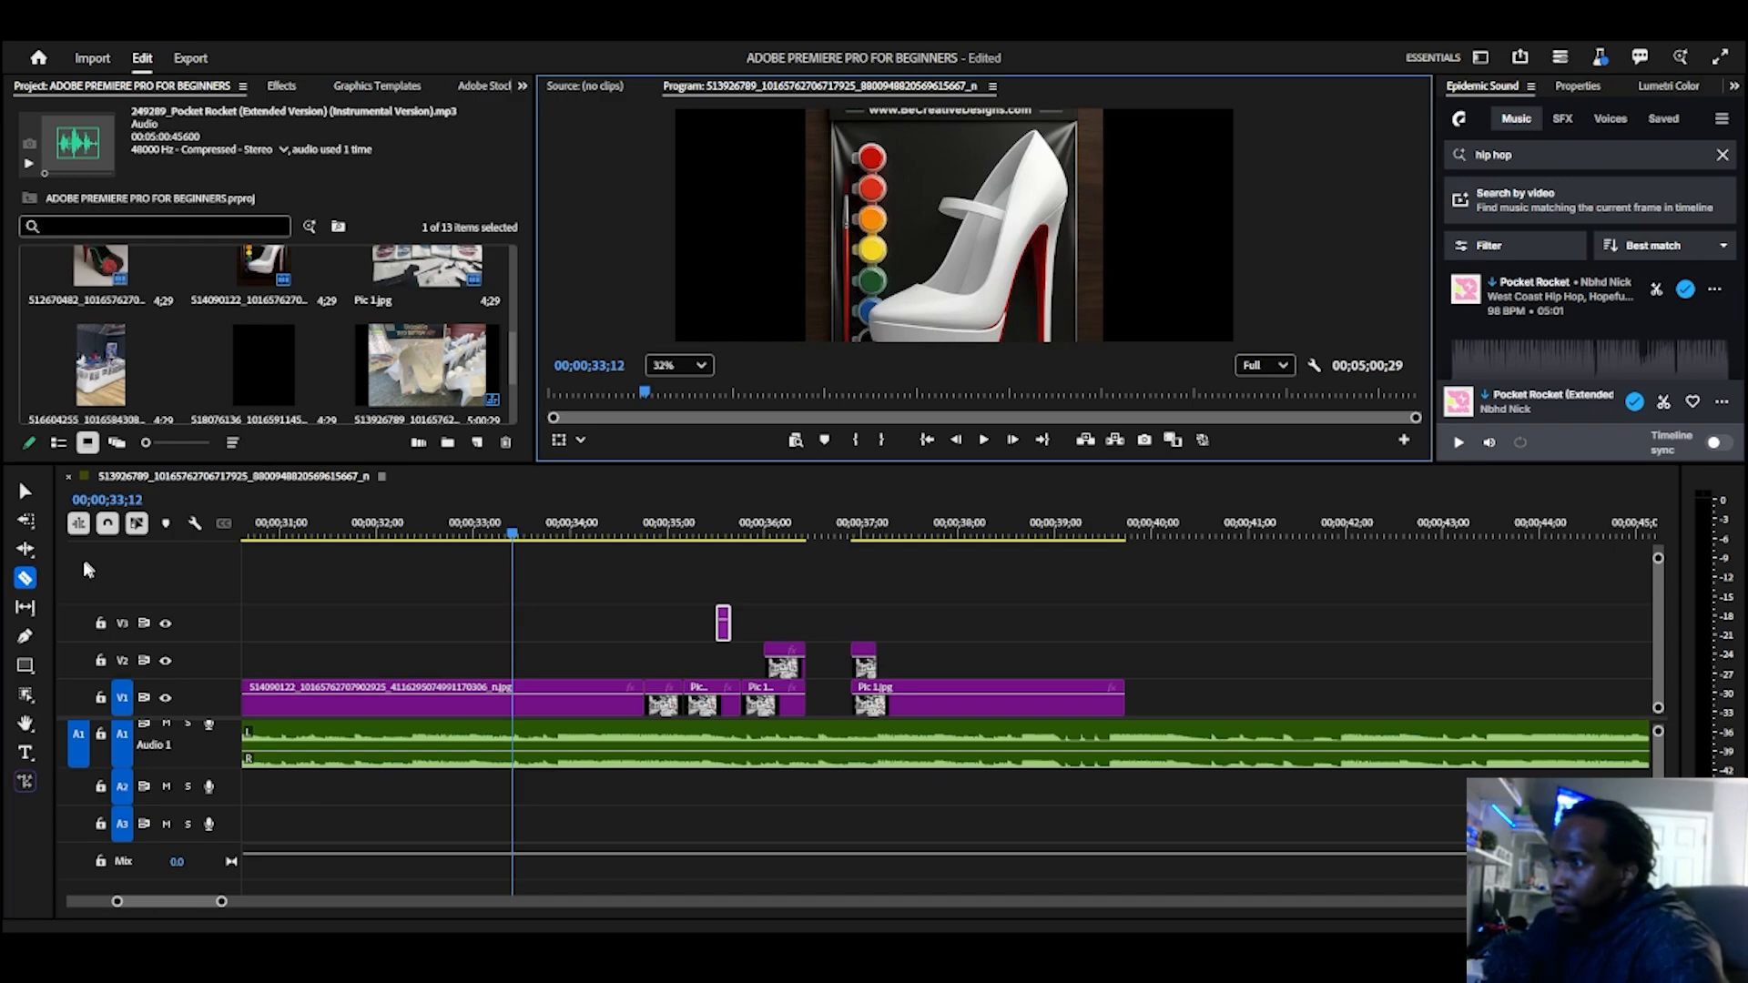
{"action": "left_click", "coordinate": [25, 635]}
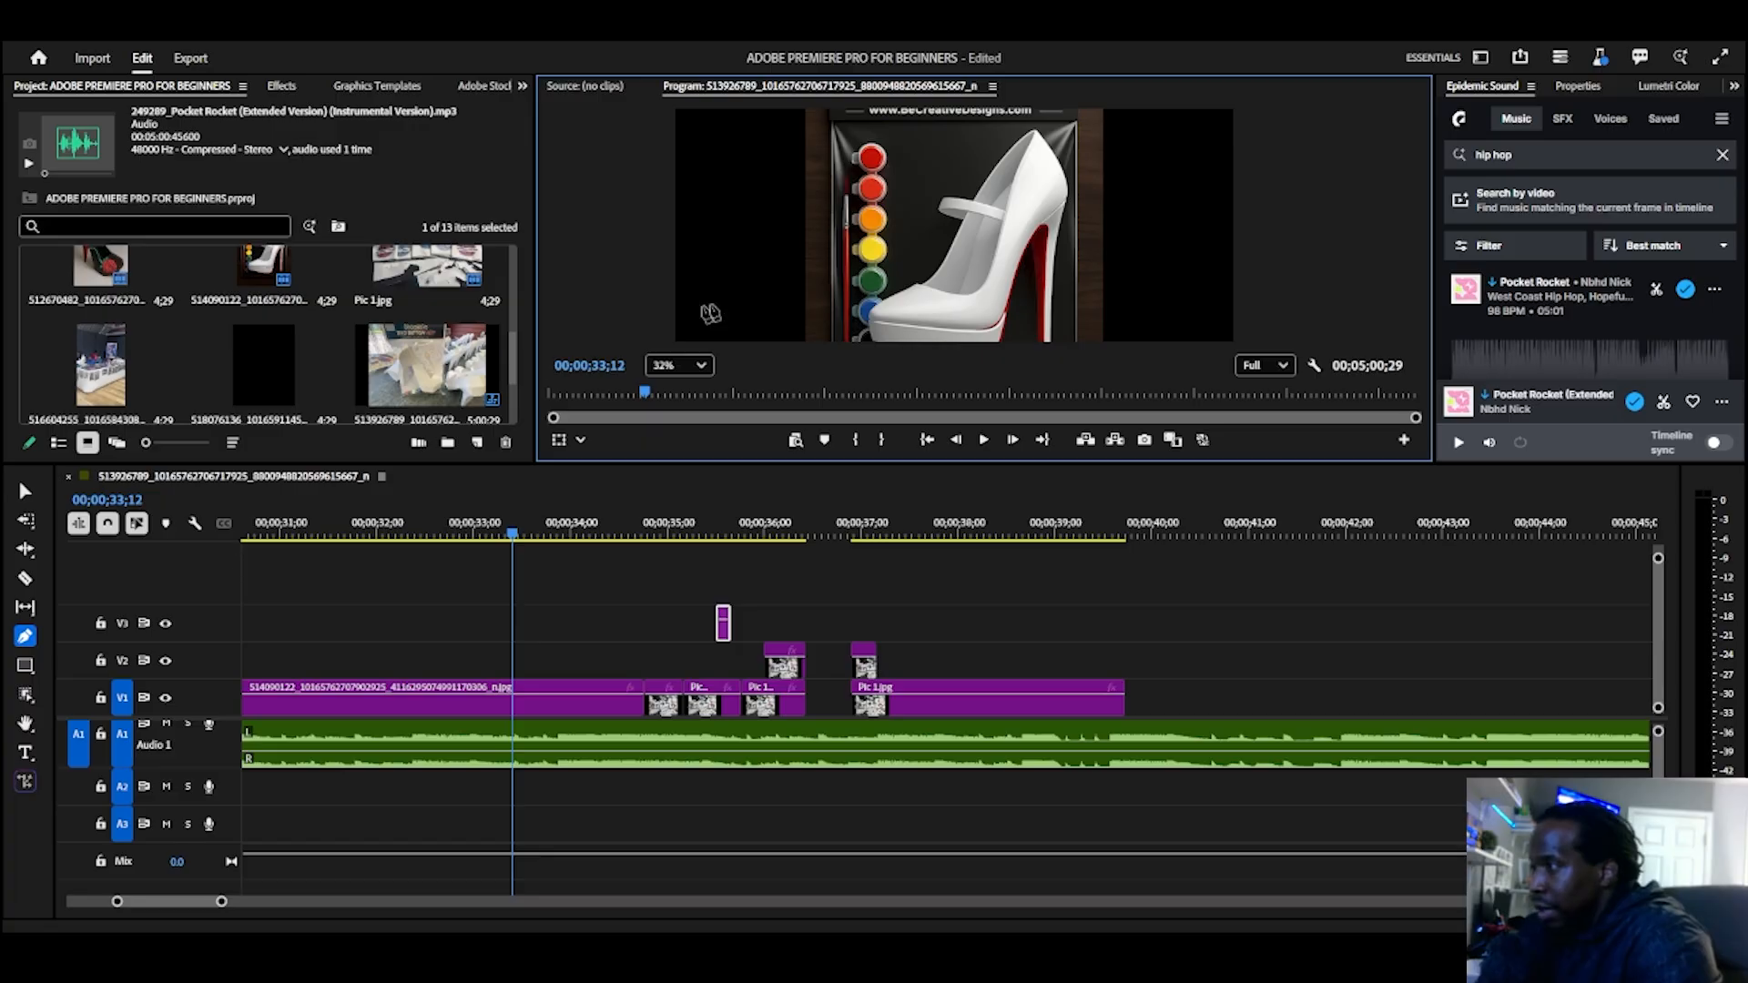
{"action": "left_click", "coordinate": [751, 232]}
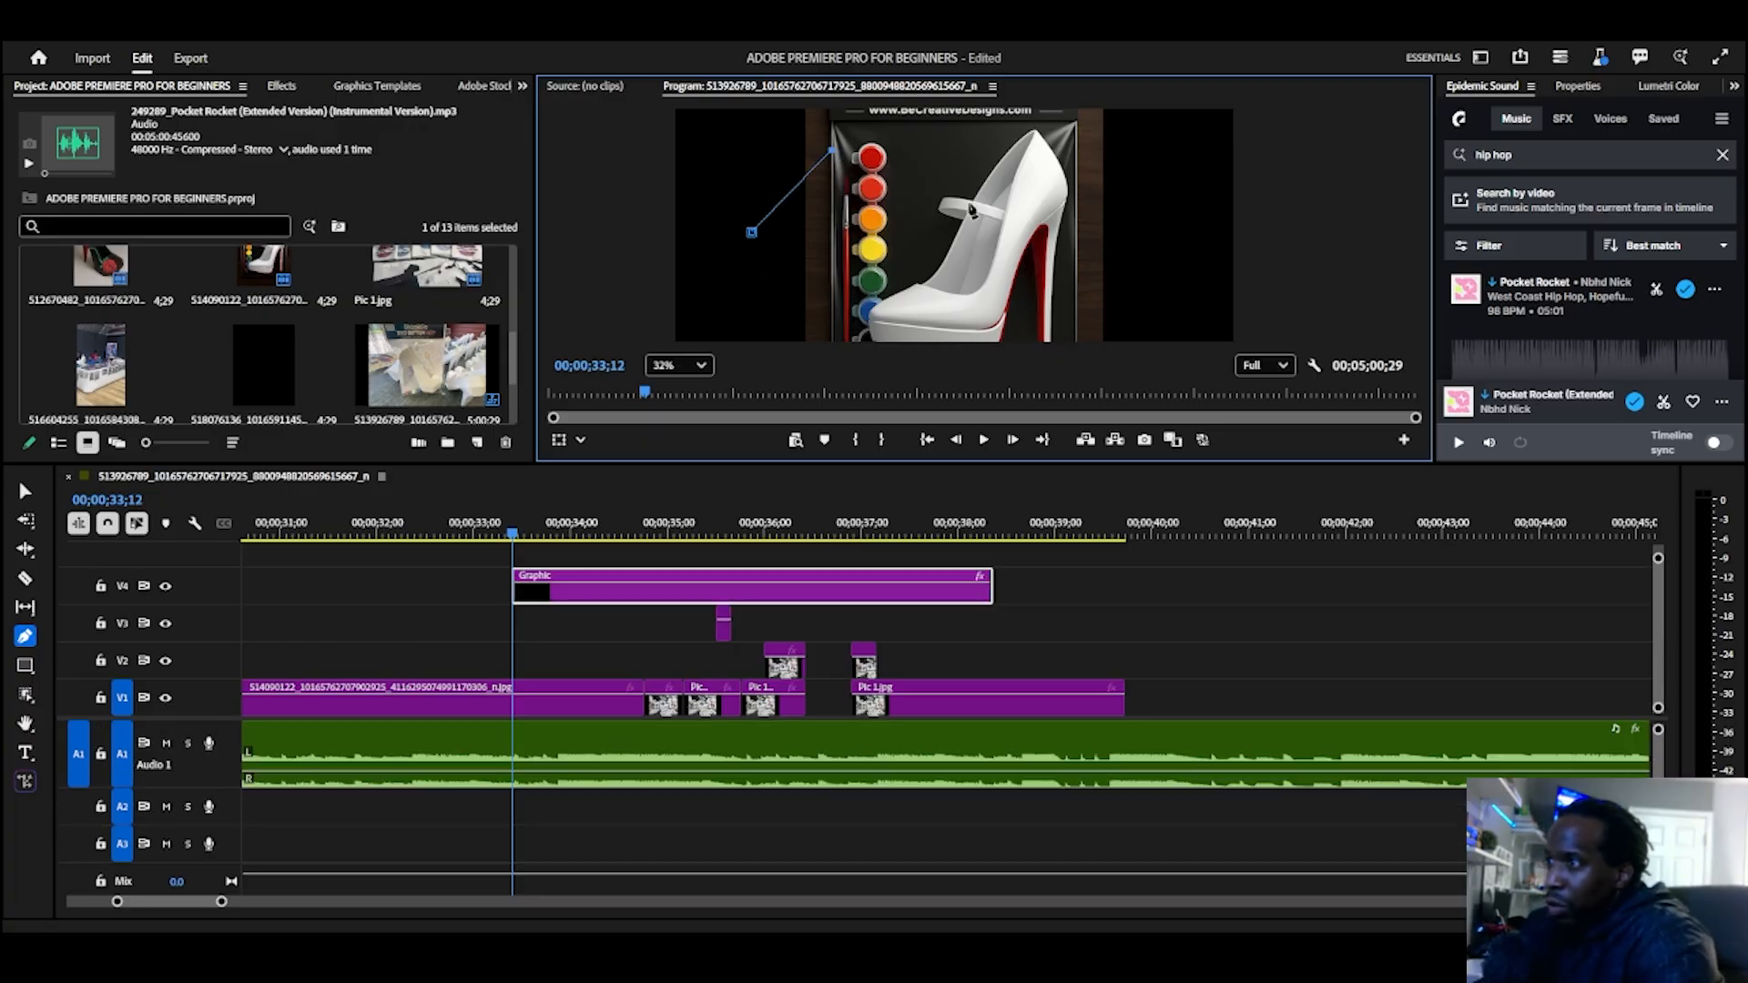
{"action": "left_click", "coordinate": [968, 205]}
{"action": "left_click", "coordinate": [897, 278]}
{"action": "left_click", "coordinate": [745, 311]}
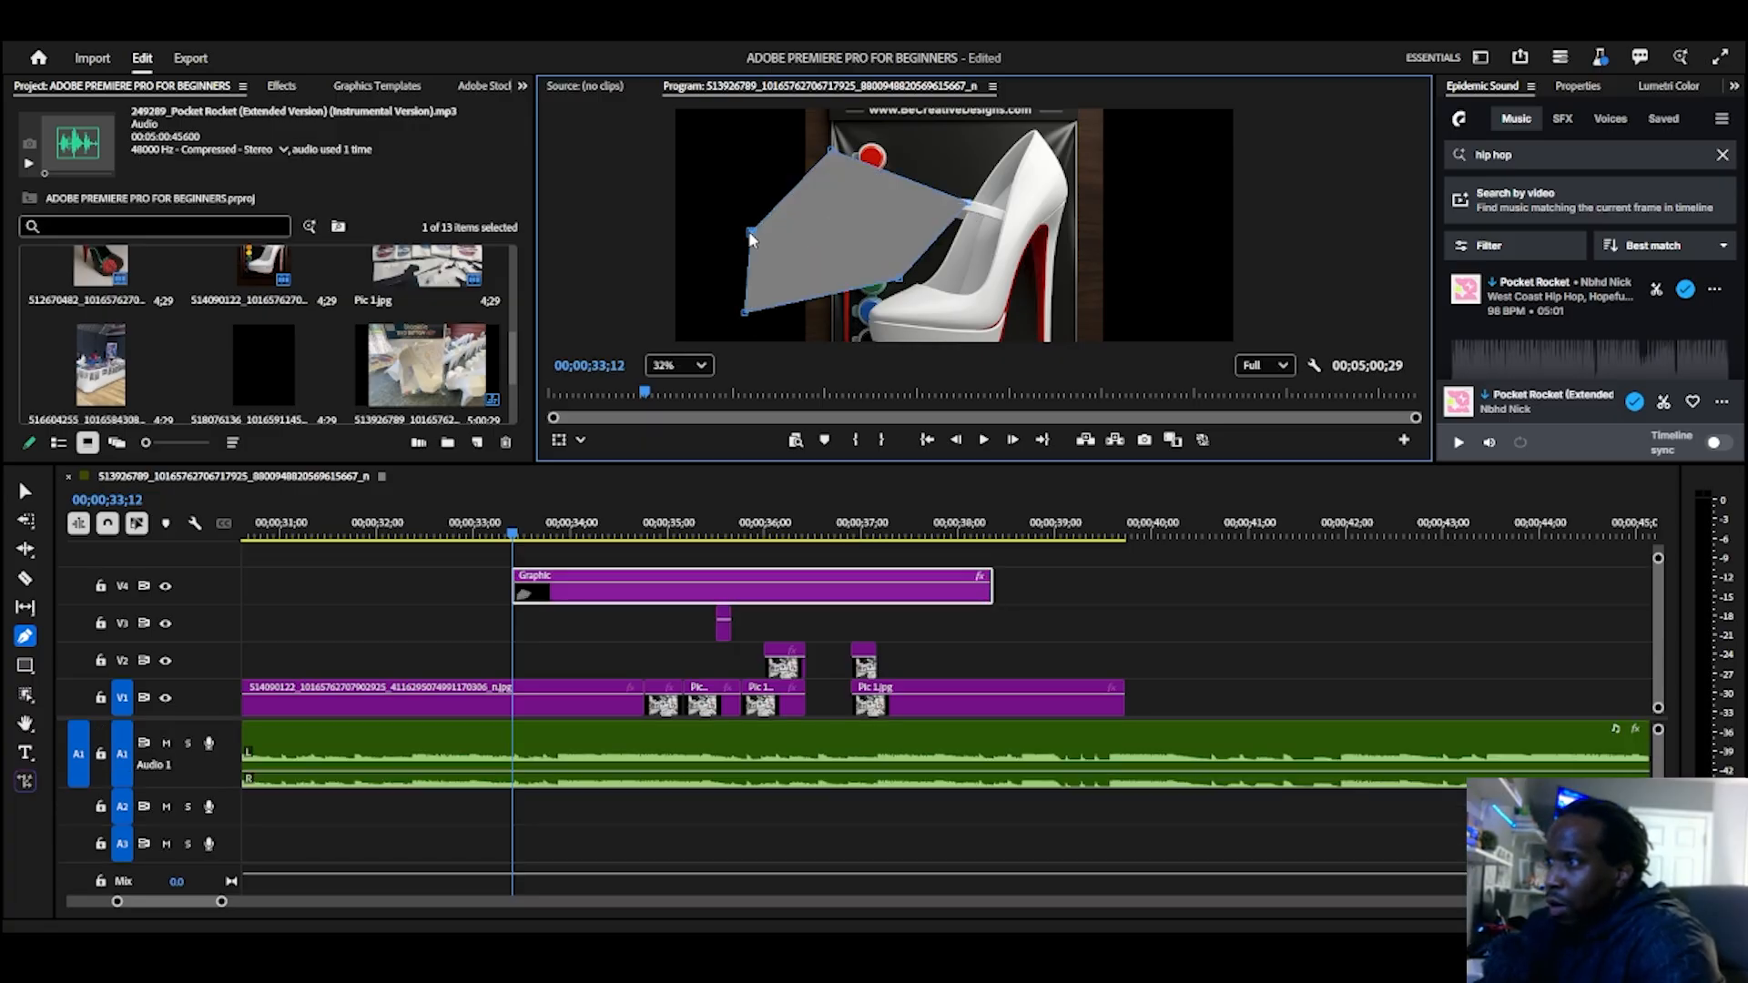
{"action": "left_click_drag", "start_coordinate": [751, 233], "coordinate": [886, 171]}
{"action": "left_click_drag", "start_coordinate": [845, 259], "coordinate": [955, 273]}
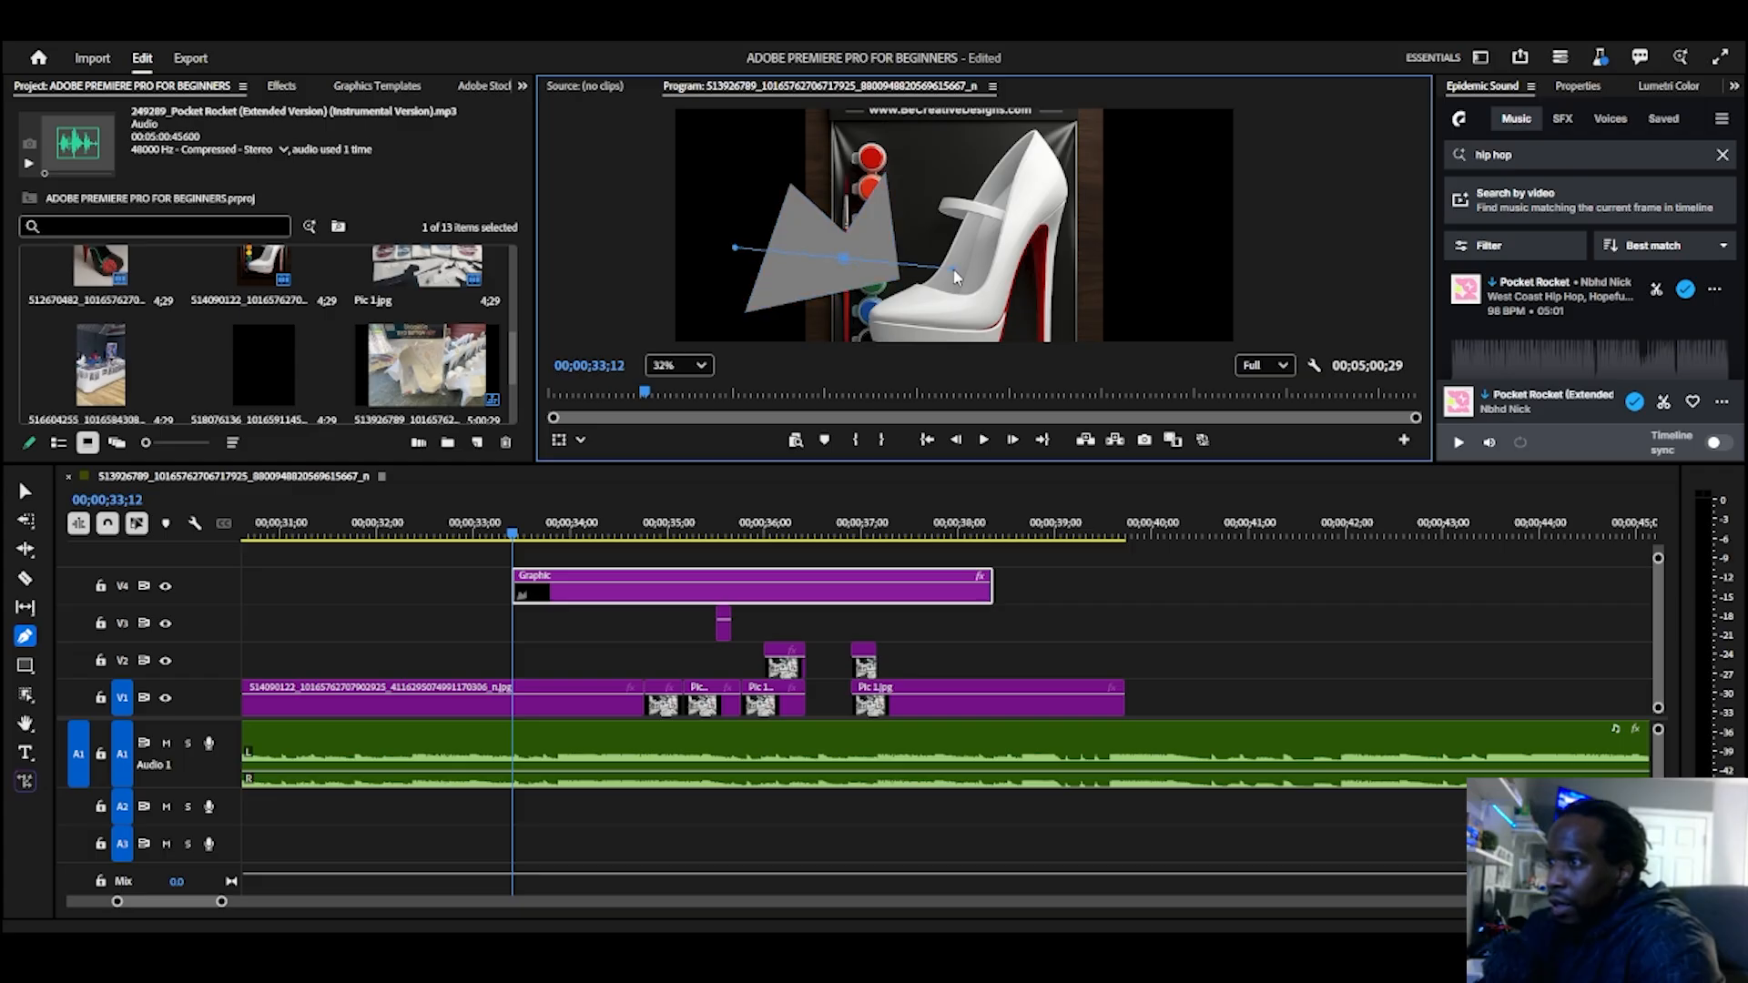
Step: Undo the point reshaping and the pen-drawn outline in the graphic
{"action": "key", "text": "ctrl+z"}
{"action": "key", "text": "ctrl+z"}
{"action": "key", "text": "ctrl+z"}
{"action": "key", "text": "ctrl+z"}
{"action": "key", "text": "ctrl+z"}
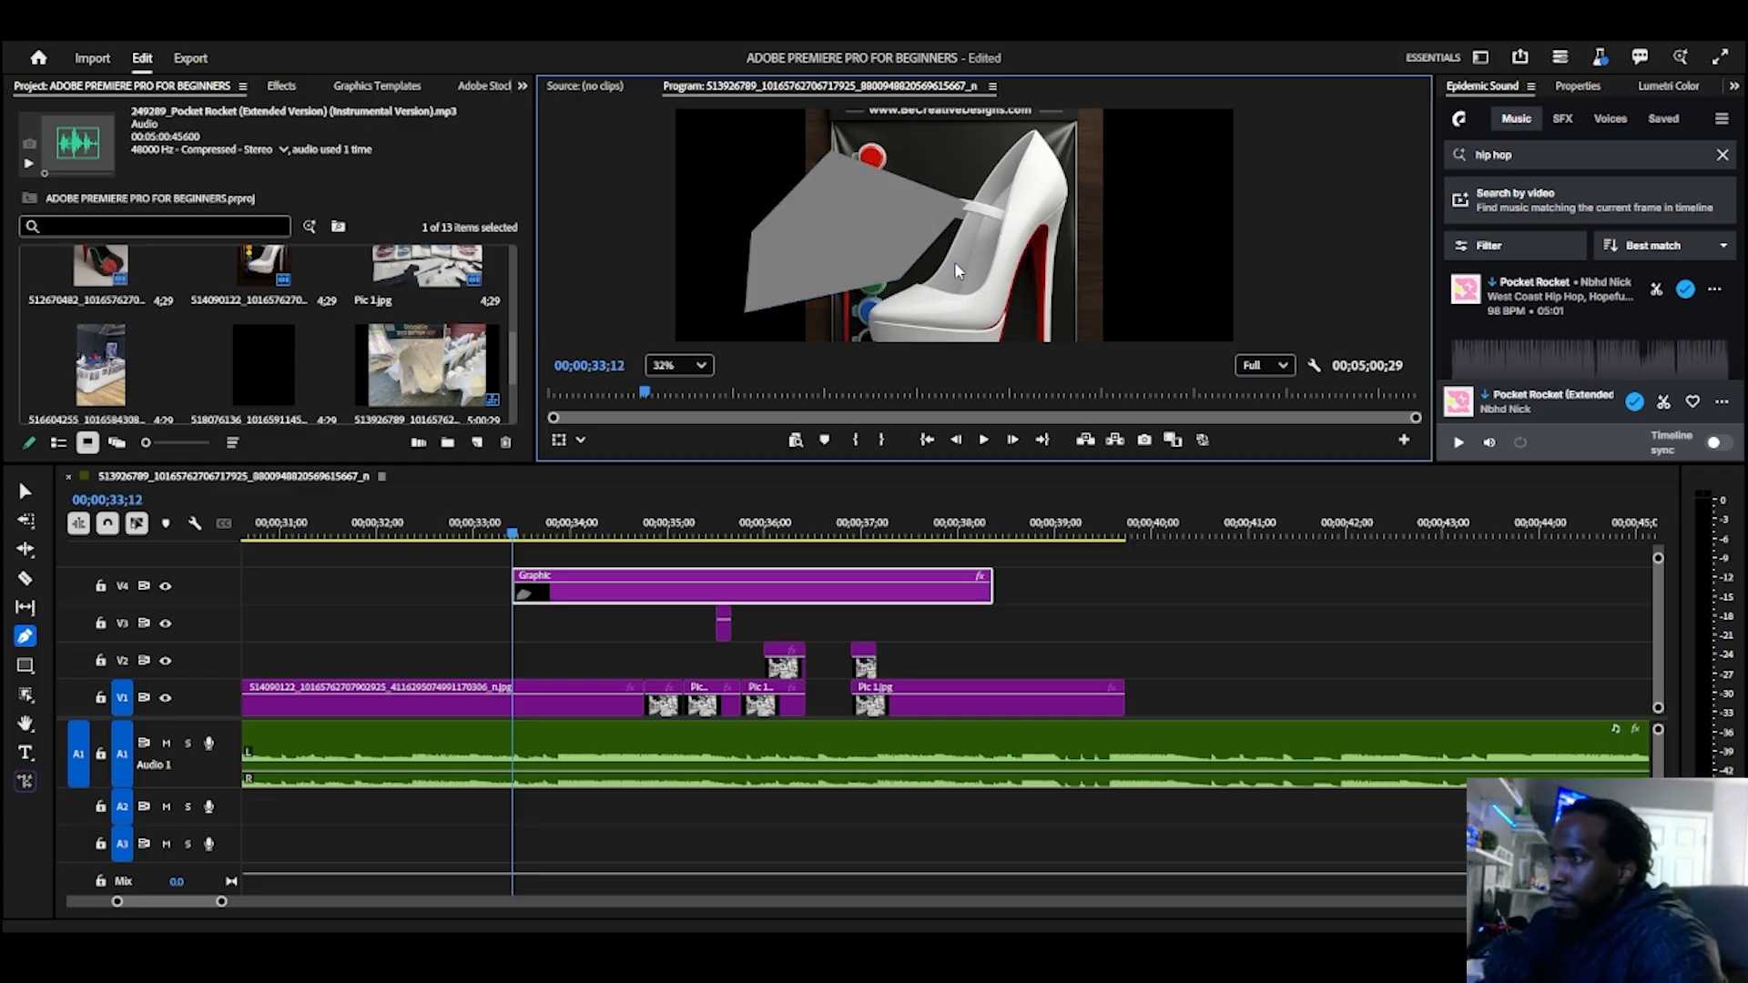
{"action": "key", "text": "ctrl+z"}
{"action": "key", "text": "ctrl+z"}
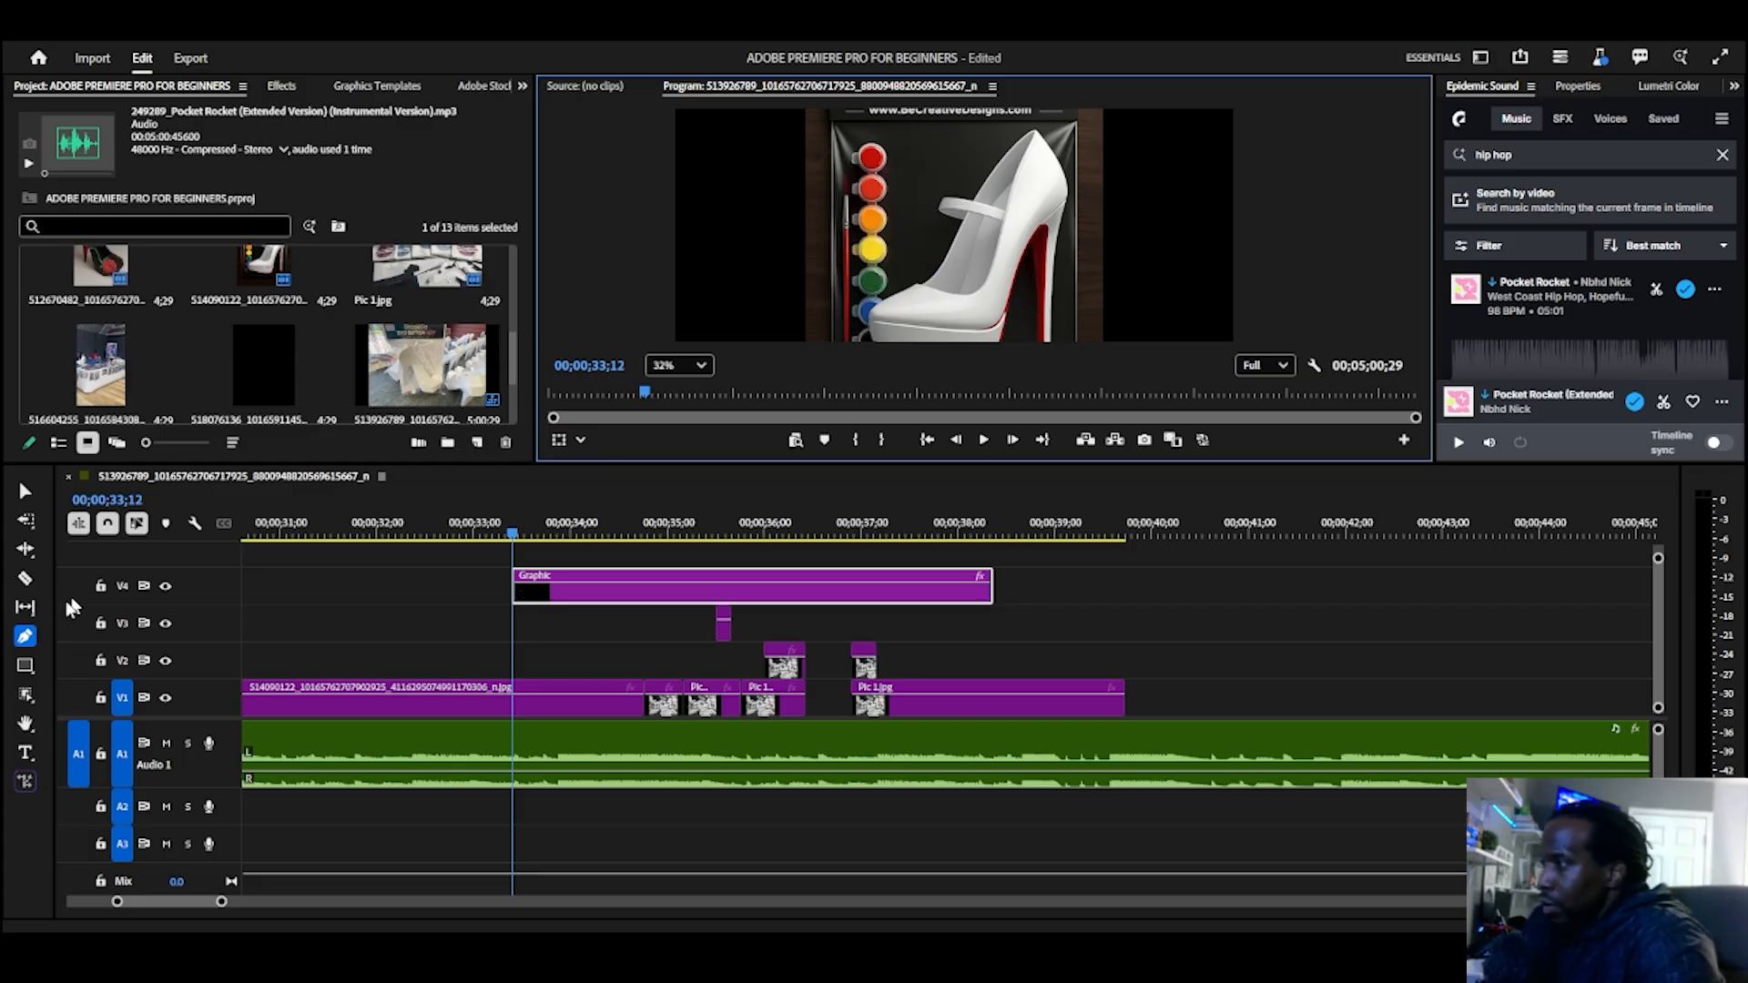
Step: Draw a rectangle covering the whole frame in the Graphic clip with the Rectangle Tool
{"action": "left_click", "coordinate": [27, 671]}
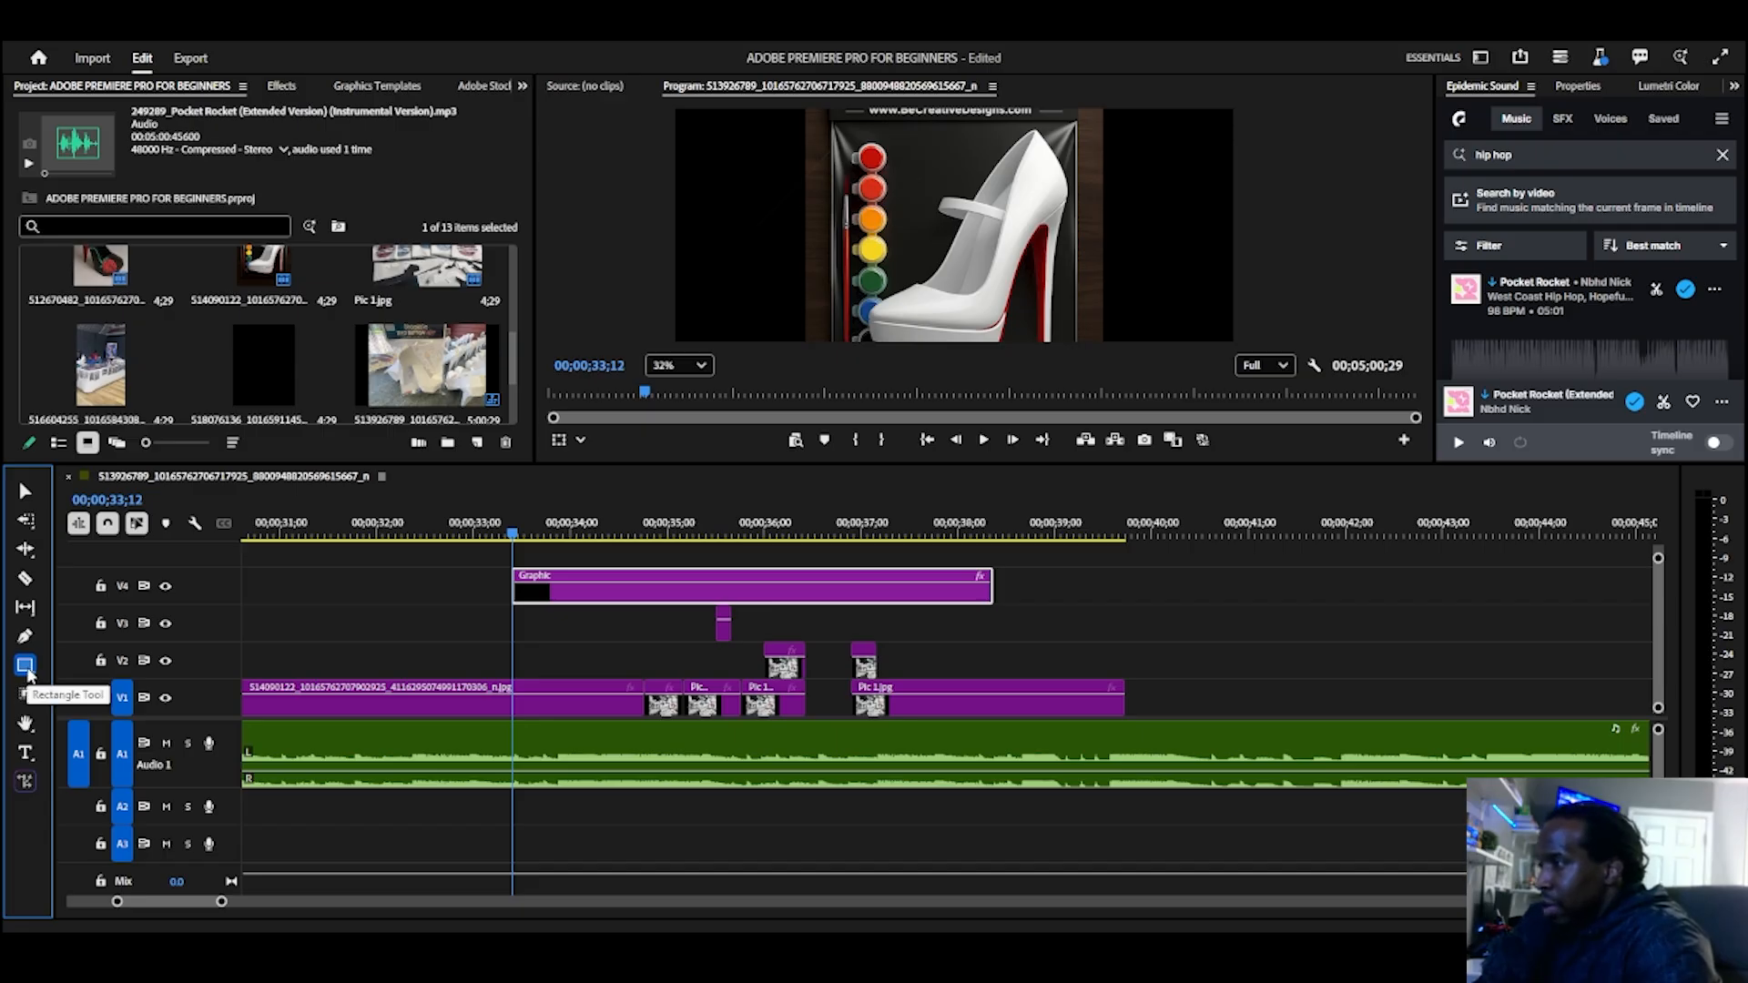
{"action": "left_click", "coordinate": [26, 668]}
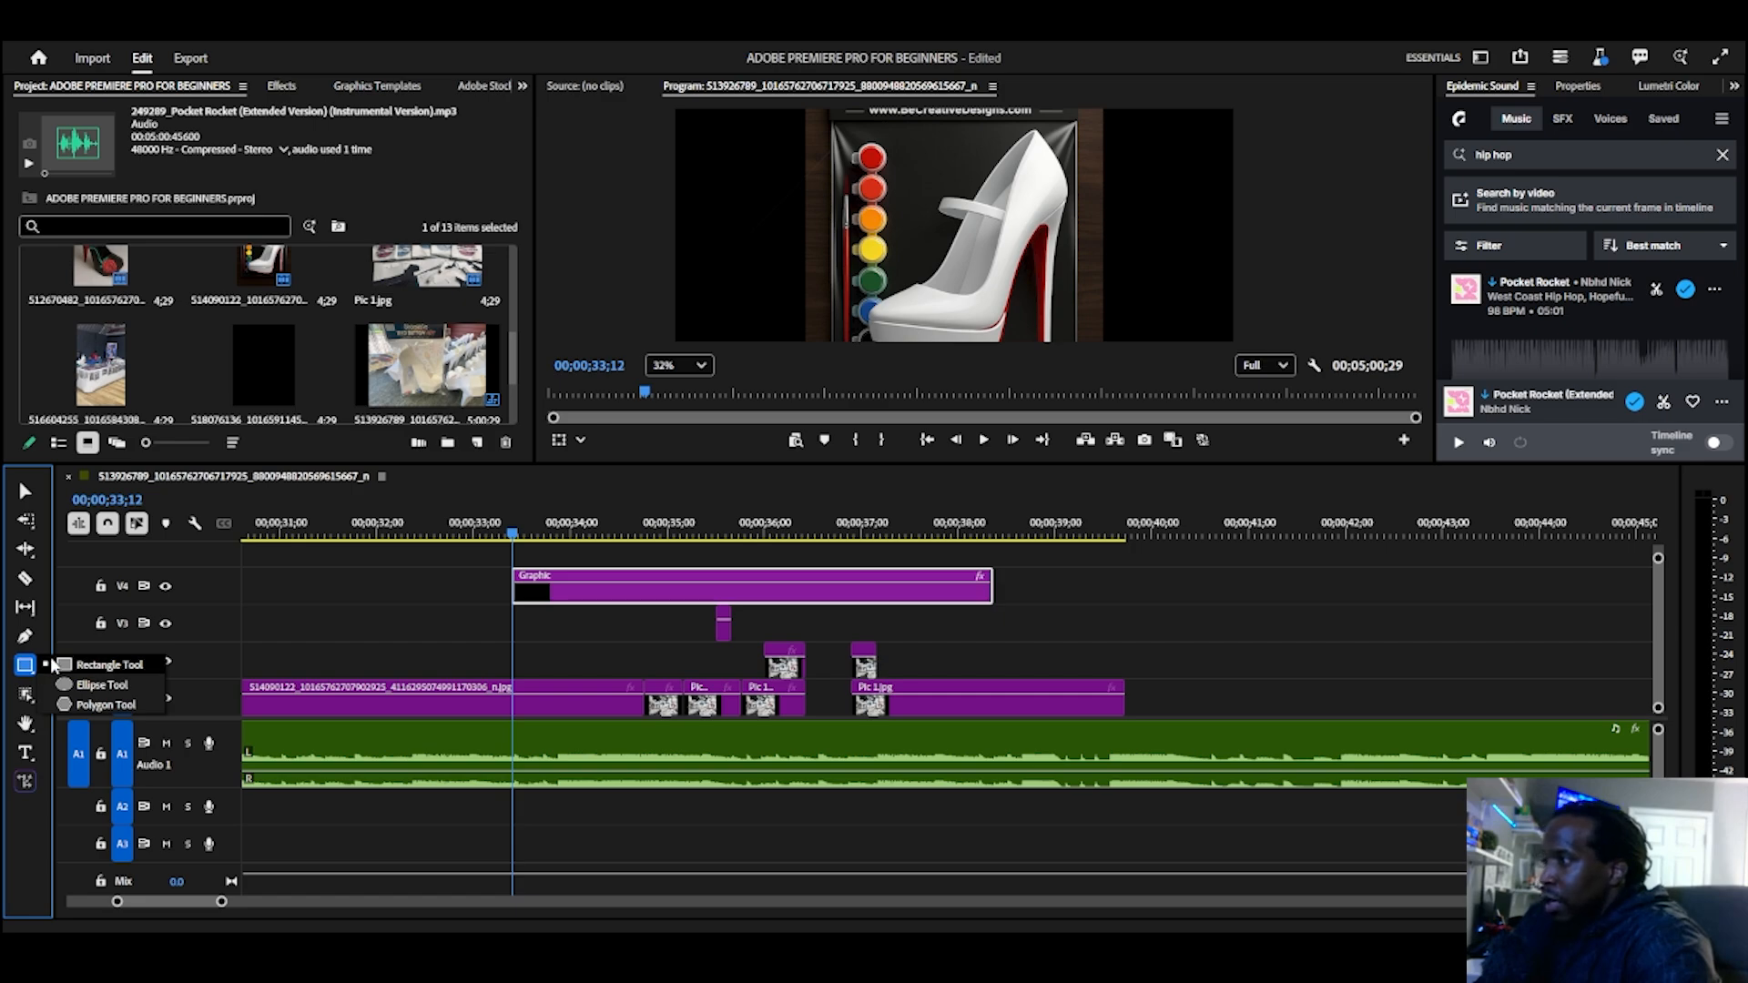
{"action": "left_click", "coordinate": [55, 665]}
{"action": "scroll", "coordinate": [783, 287], "scroll_direction": "up", "scroll_amount": 3}
{"action": "scroll", "coordinate": [757, 308], "scroll_direction": "down", "scroll_amount": 7}
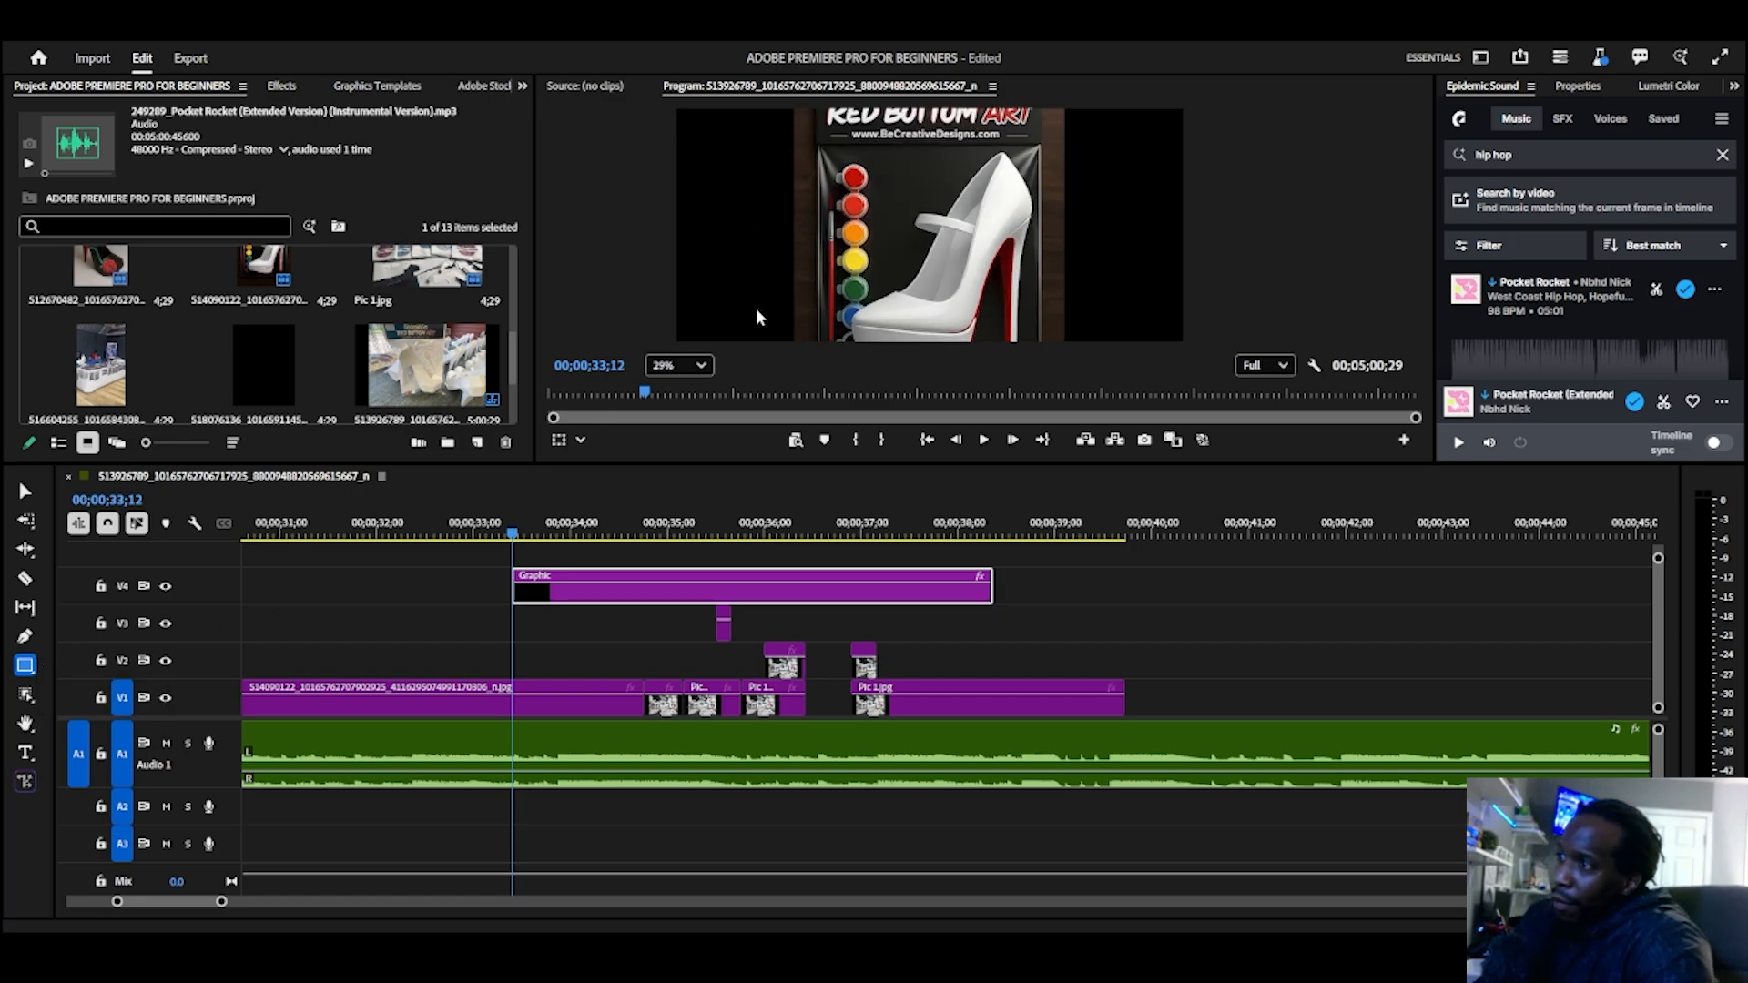
{"action": "left_click_drag", "start_coordinate": [695, 141], "coordinate": [1072, 351]}
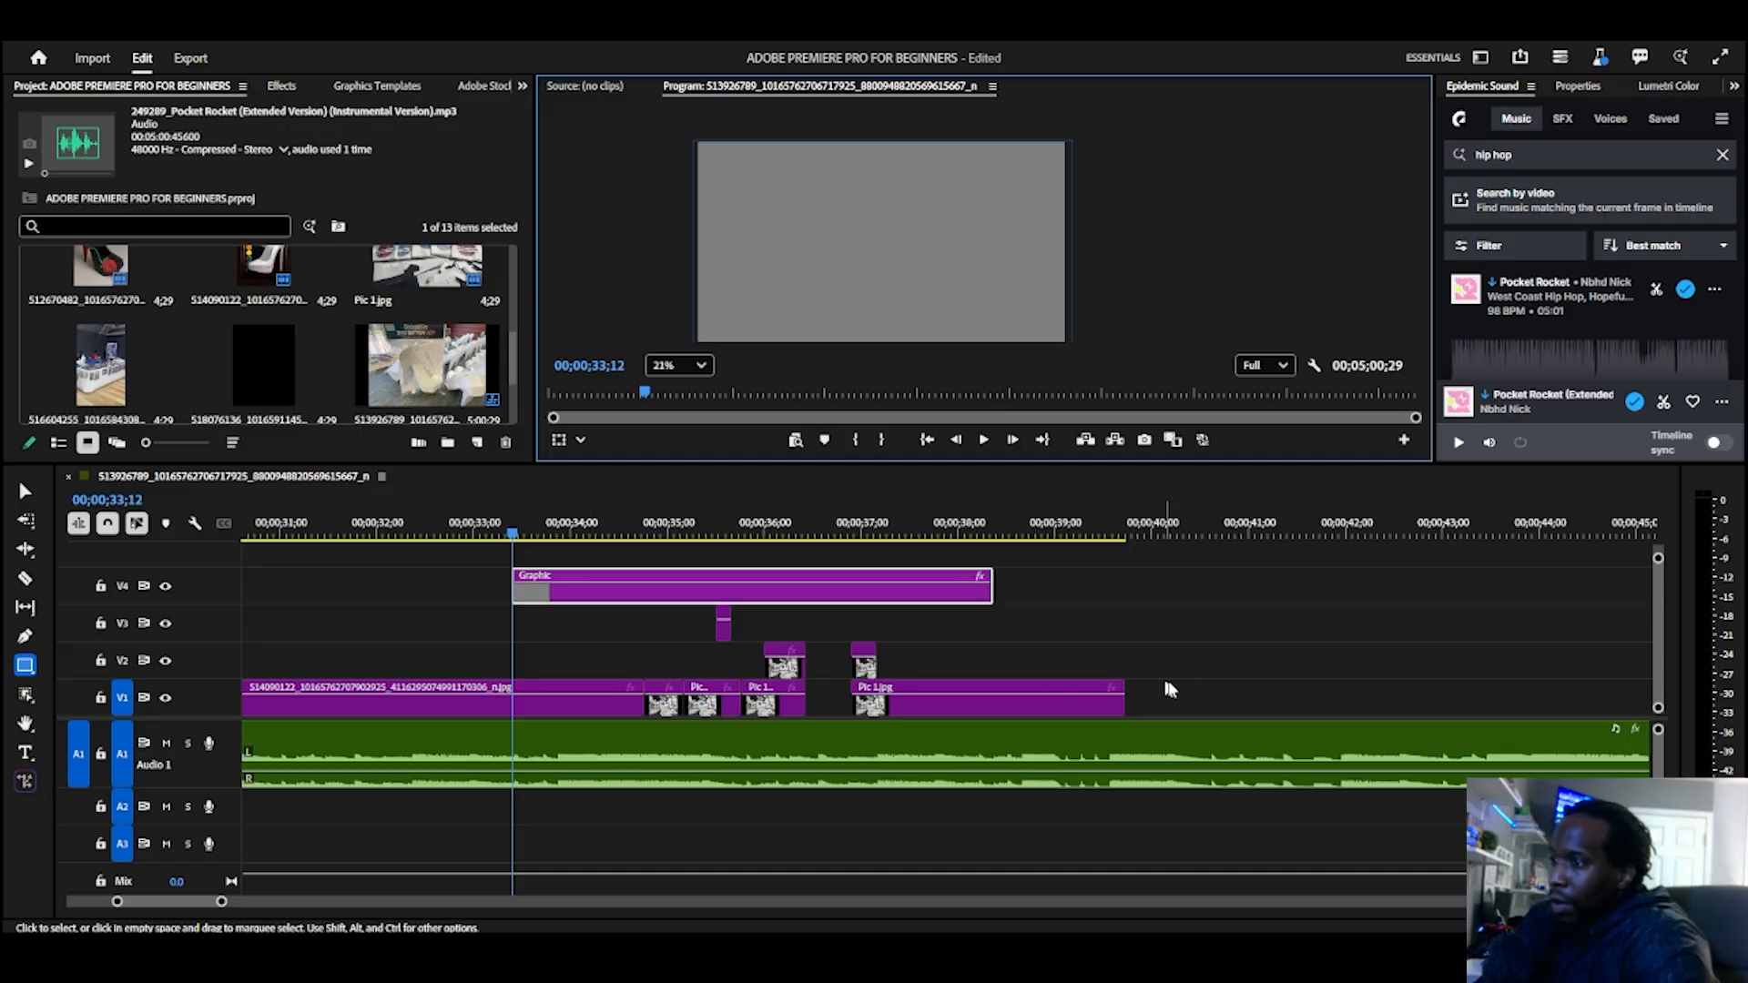
Step: Move all the image clips from V1 to V3 up to the tracks above the Graphic clip, and select the Graphic clip
{"action": "left_click_drag", "start_coordinate": [1199, 701], "coordinate": [574, 628]}
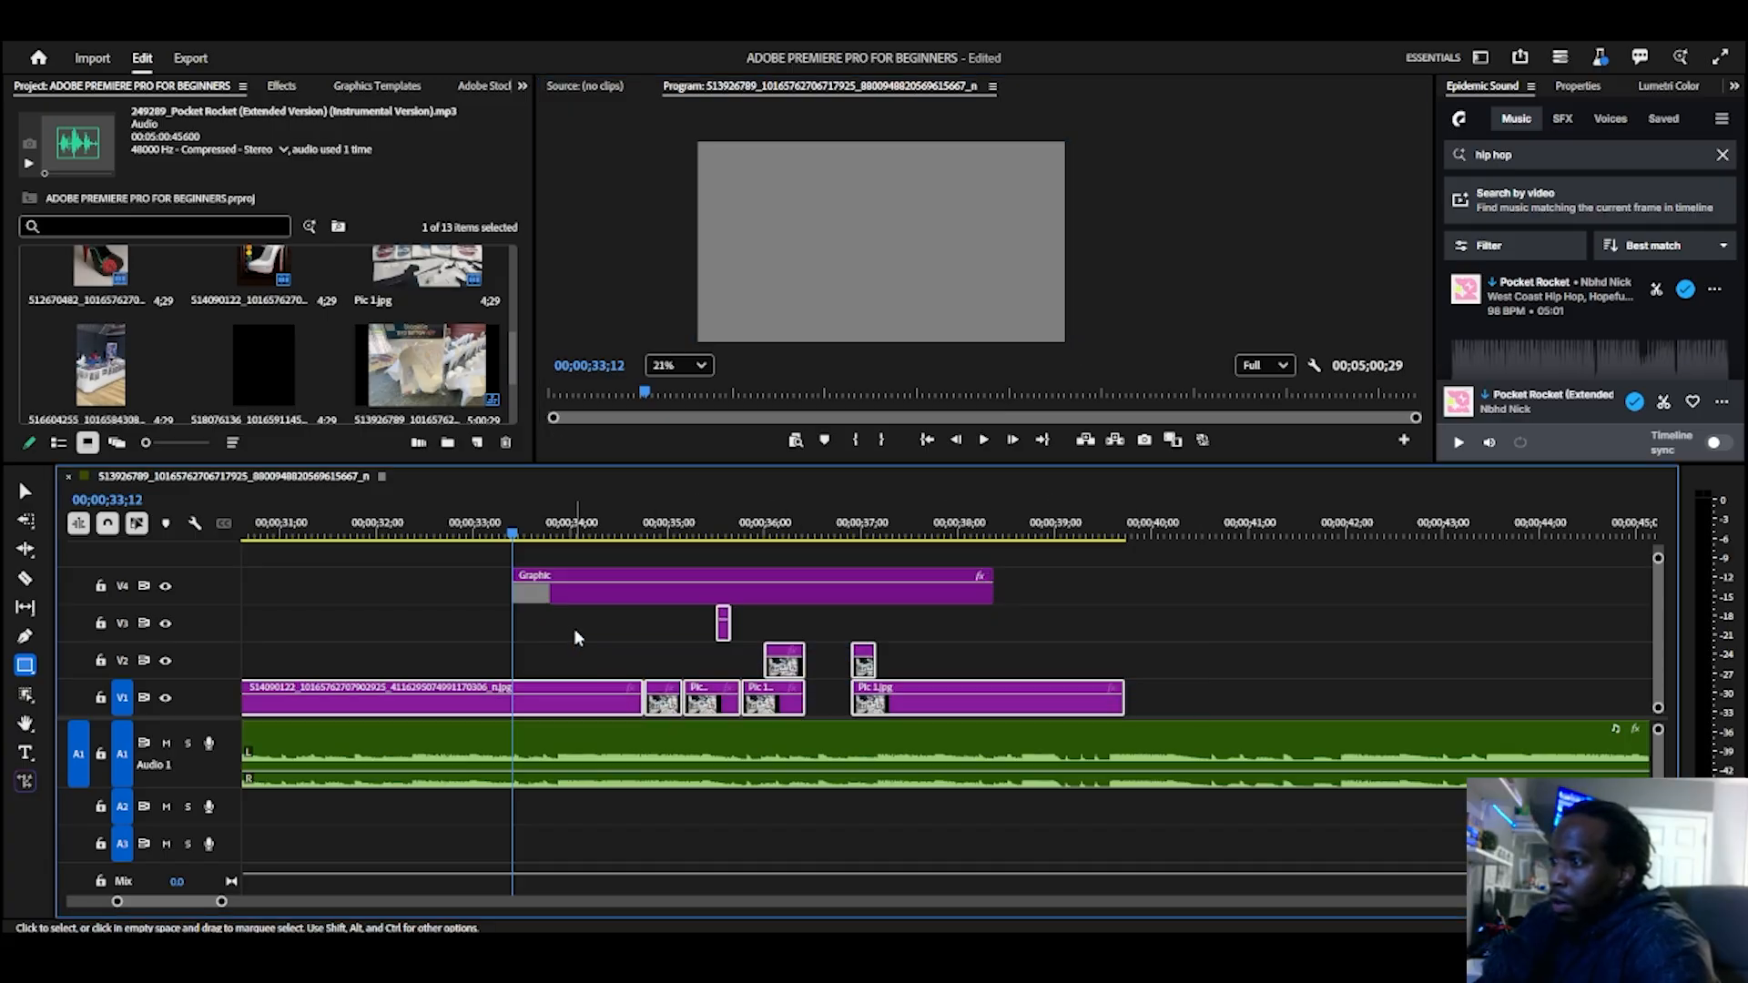
{"action": "left_click_drag", "start_coordinate": [539, 708], "coordinate": [538, 549]}
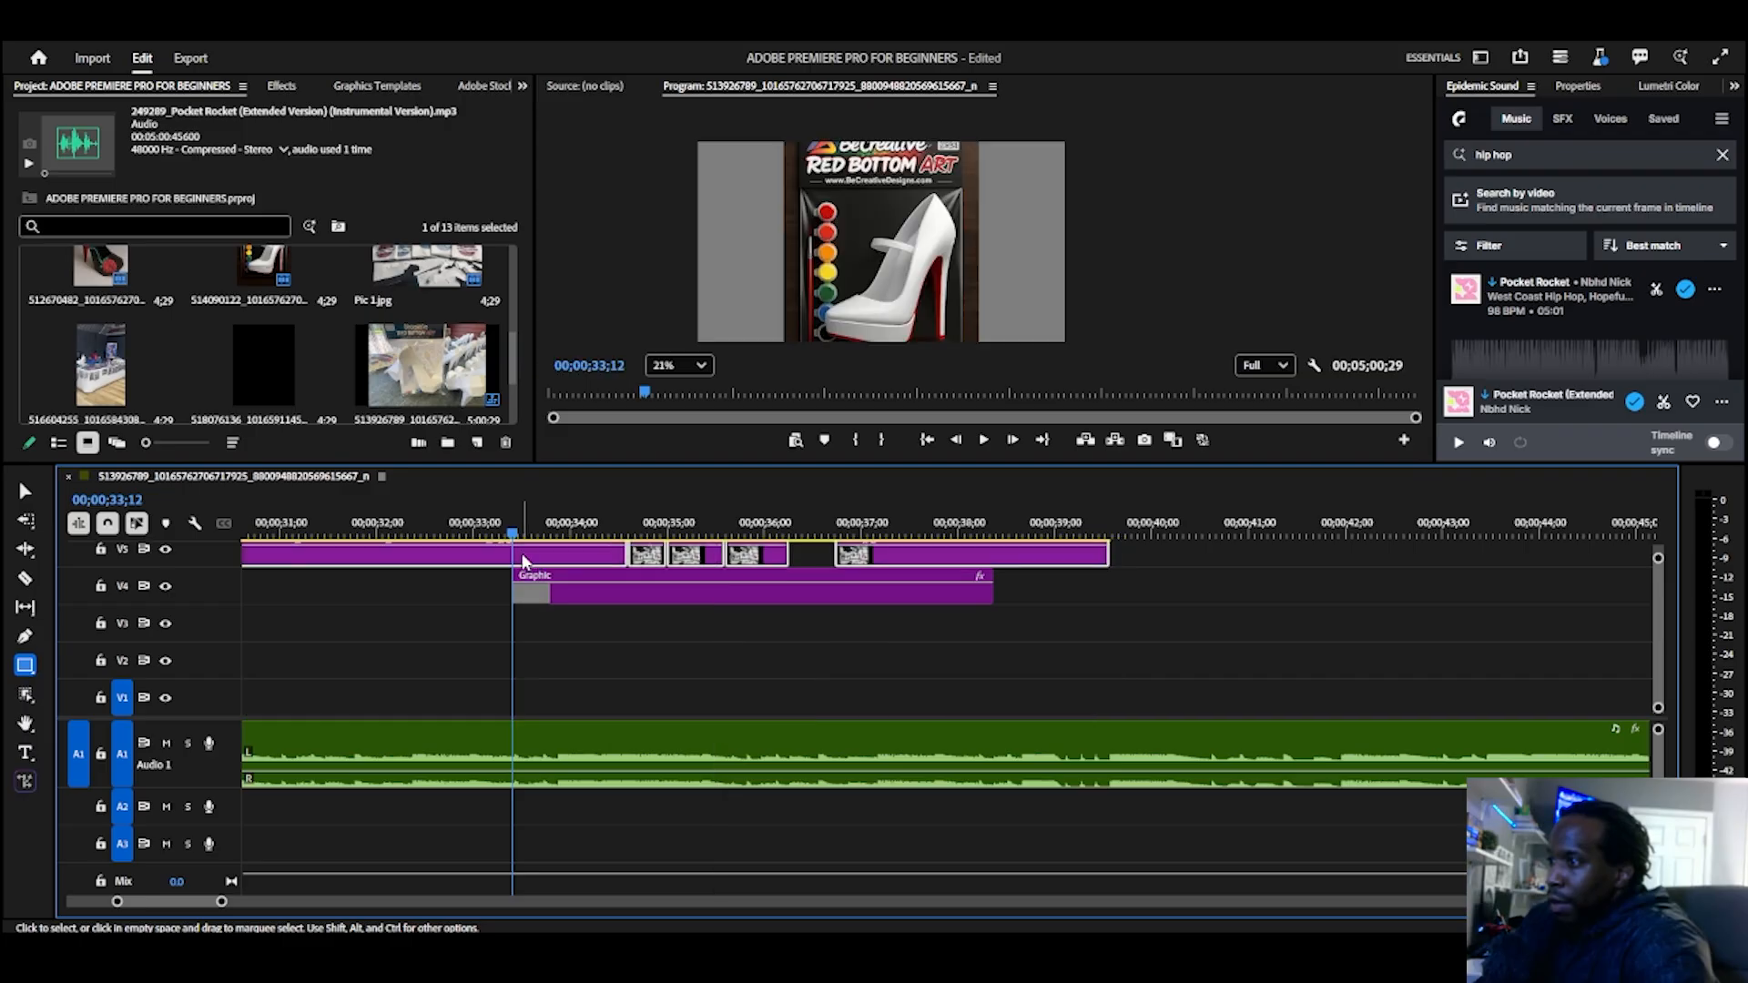
{"action": "left_click", "coordinate": [637, 593]}
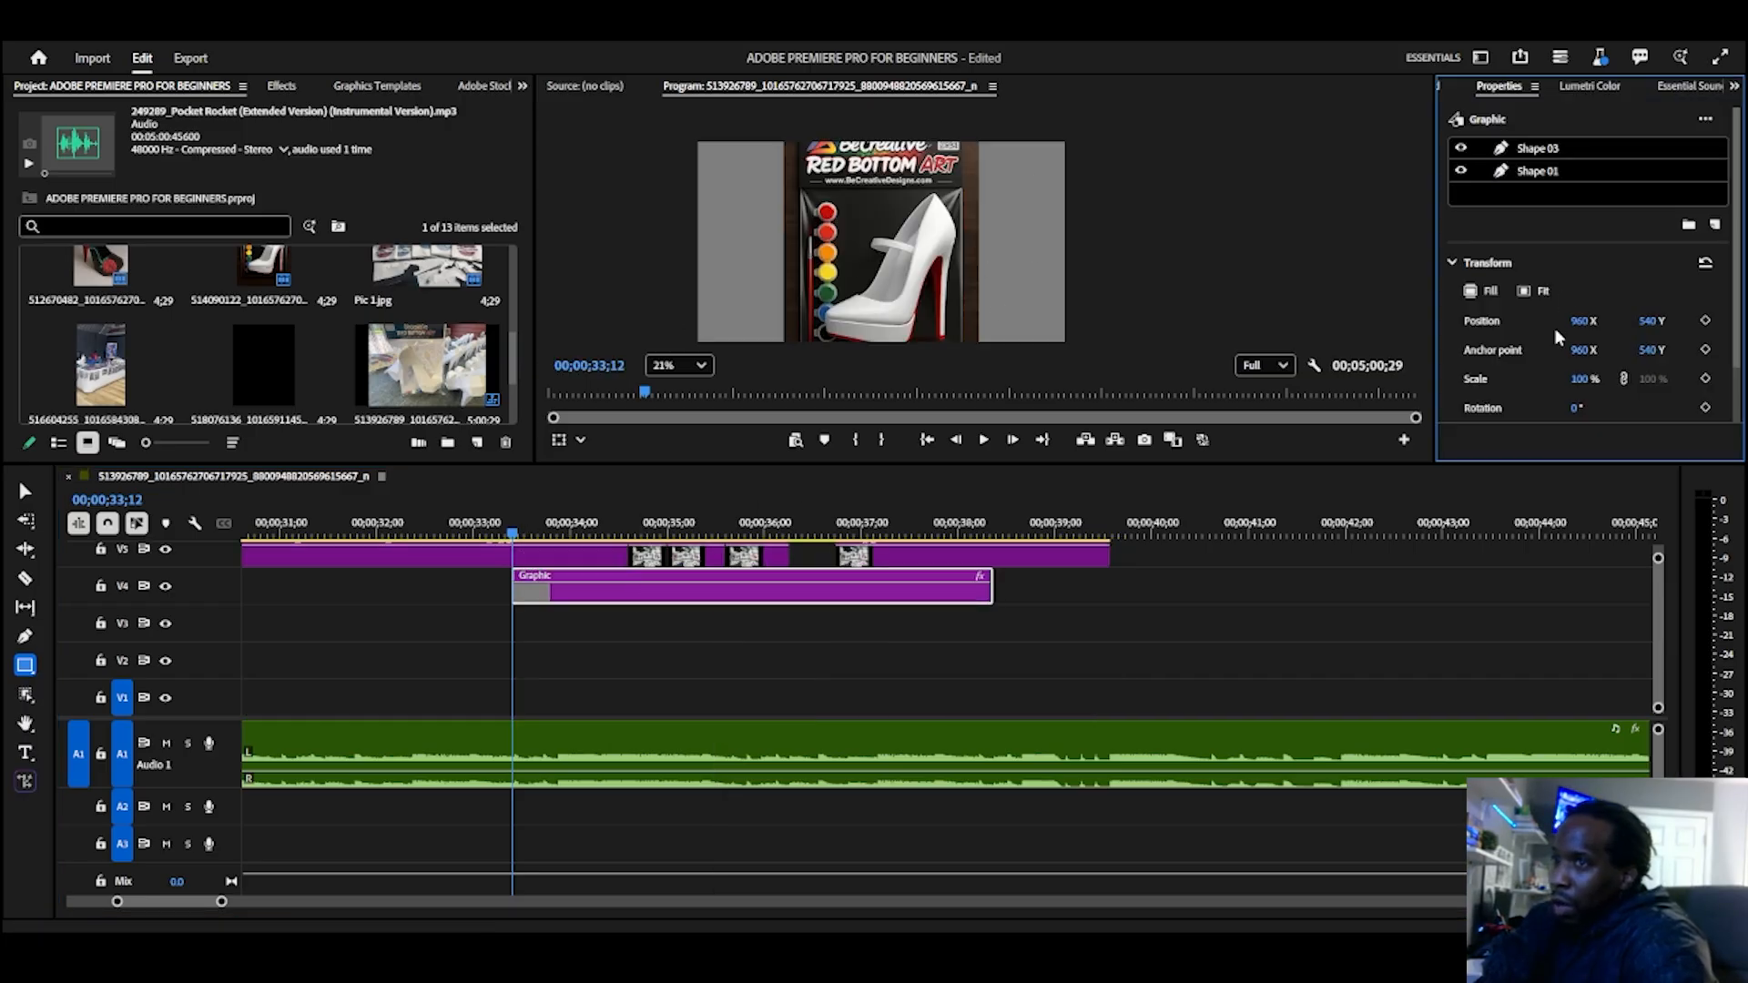
Step: Review the graphic's Transform and Responsive Design — Time settings, and toggle the visibility of the Shape 01 and Shape 03 layers
{"action": "scroll", "coordinate": [1556, 318], "scroll_direction": "down", "scroll_amount": 2}
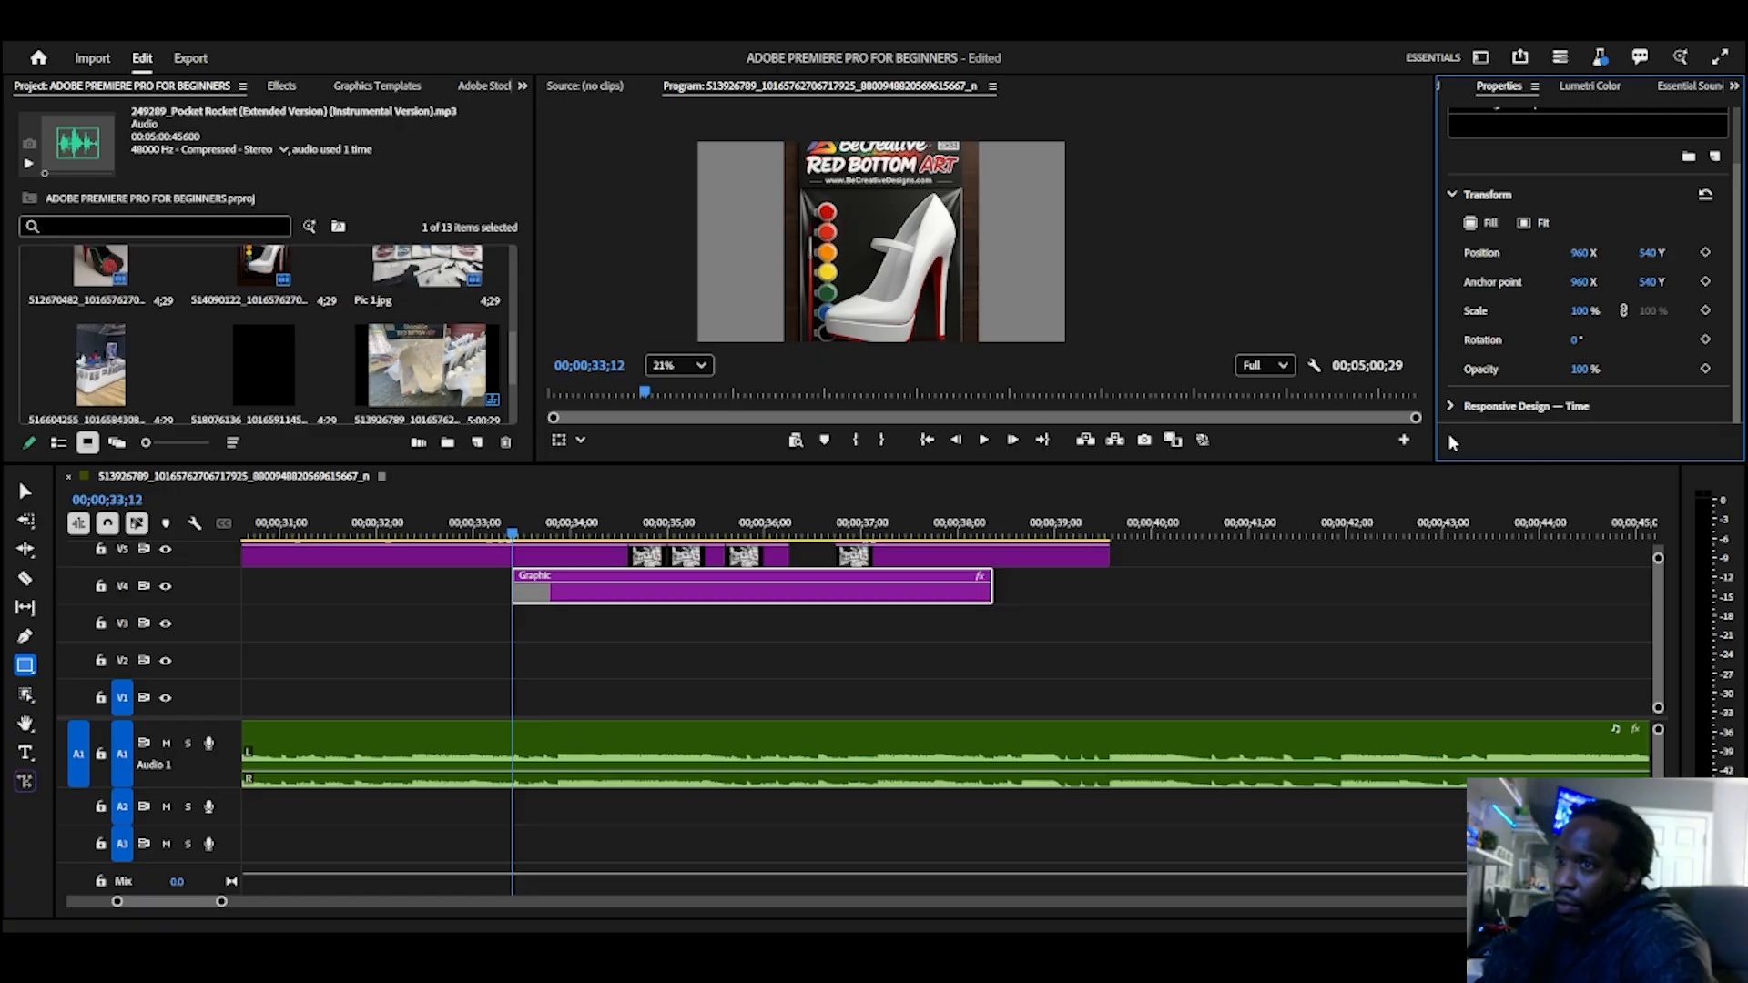
{"action": "left_click", "coordinate": [1454, 406]}
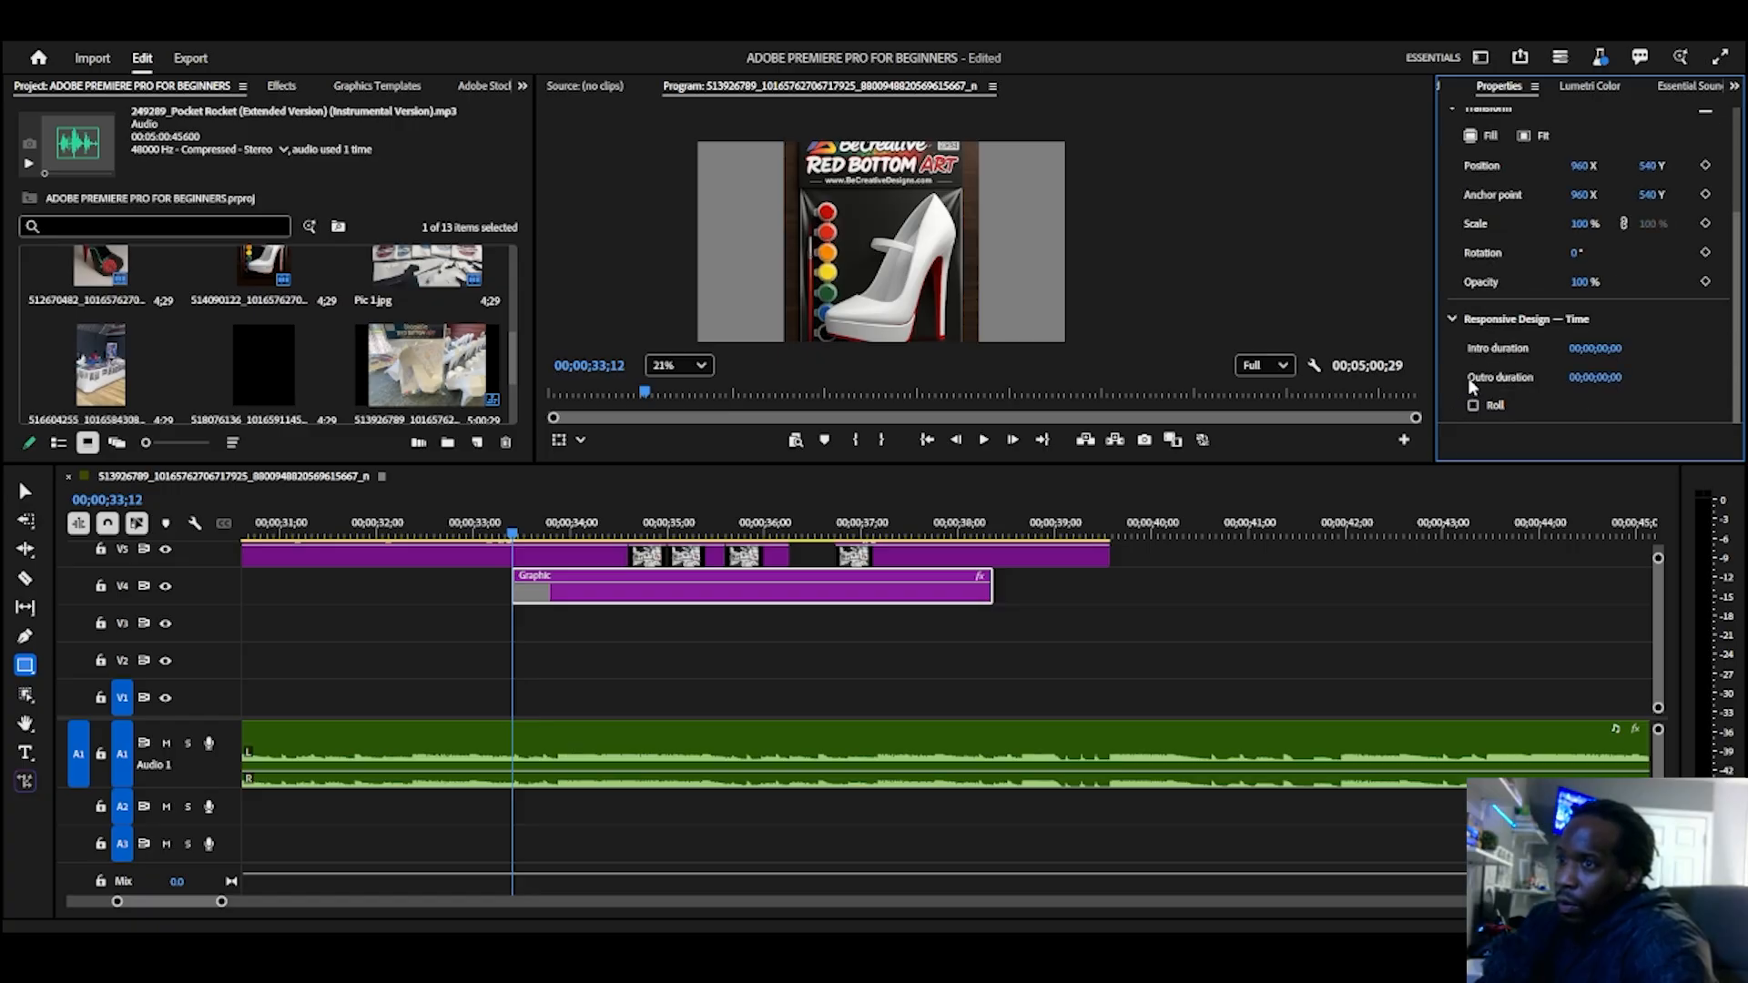
{"action": "scroll", "coordinate": [1499, 291], "scroll_direction": "up", "scroll_amount": 3}
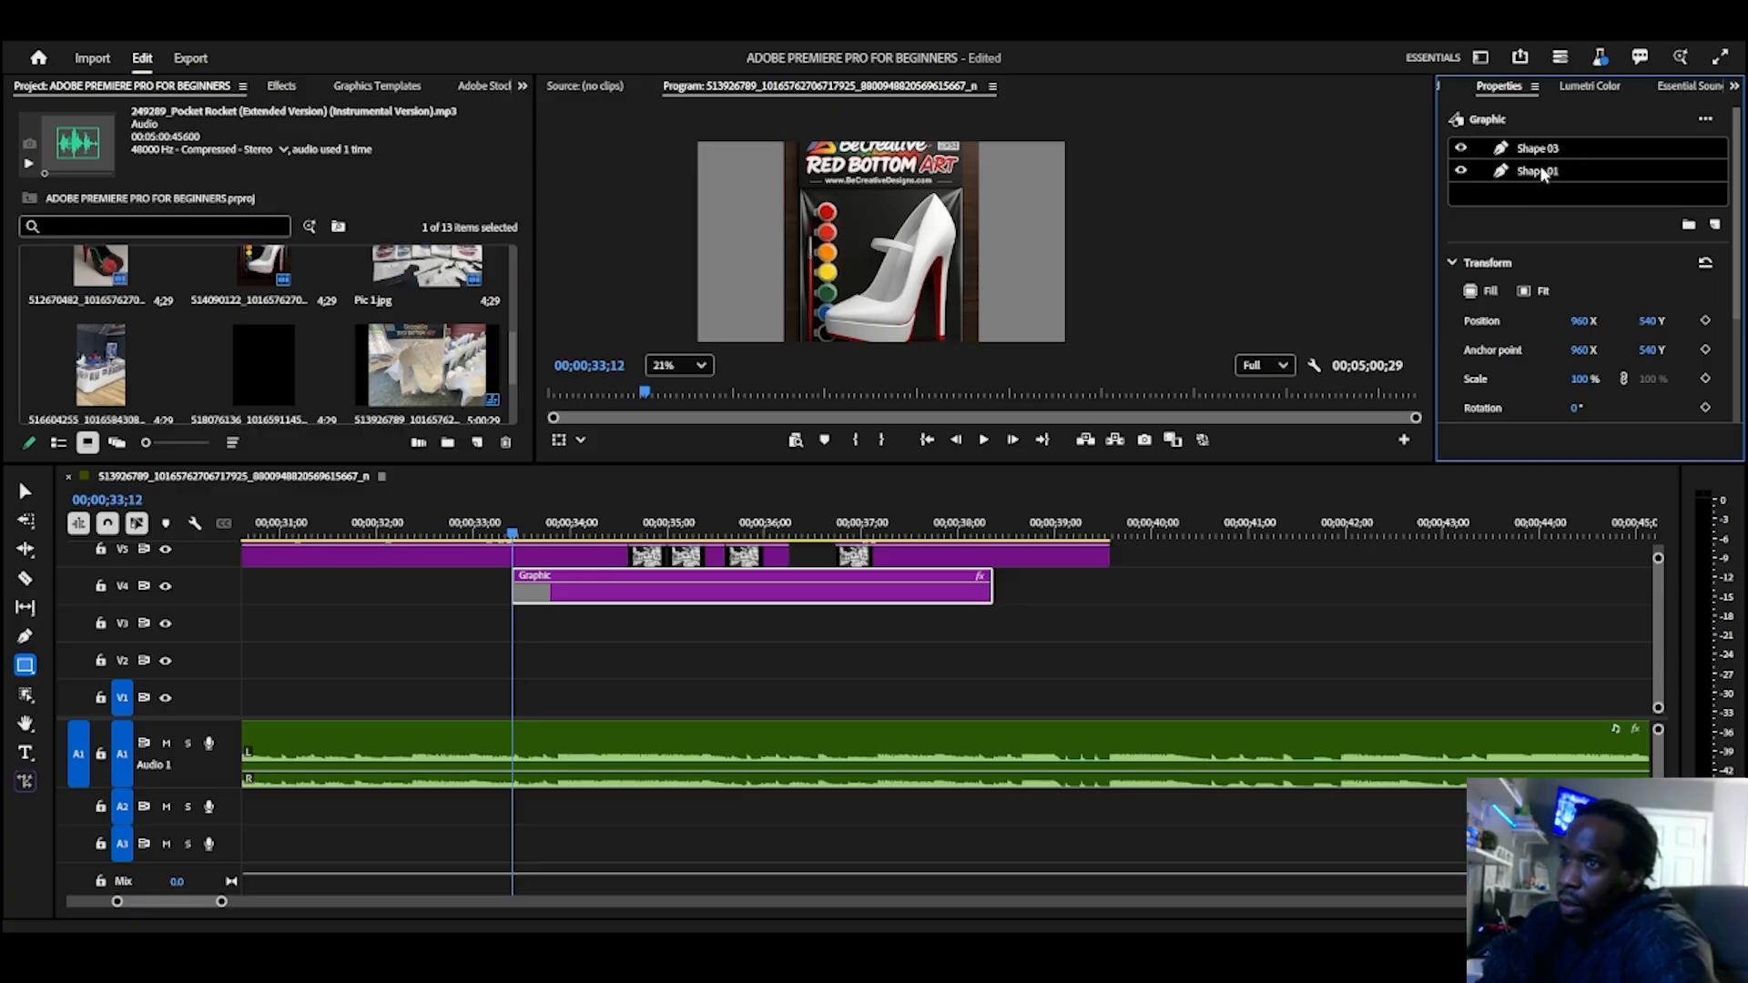
{"action": "left_click", "coordinate": [1461, 171]}
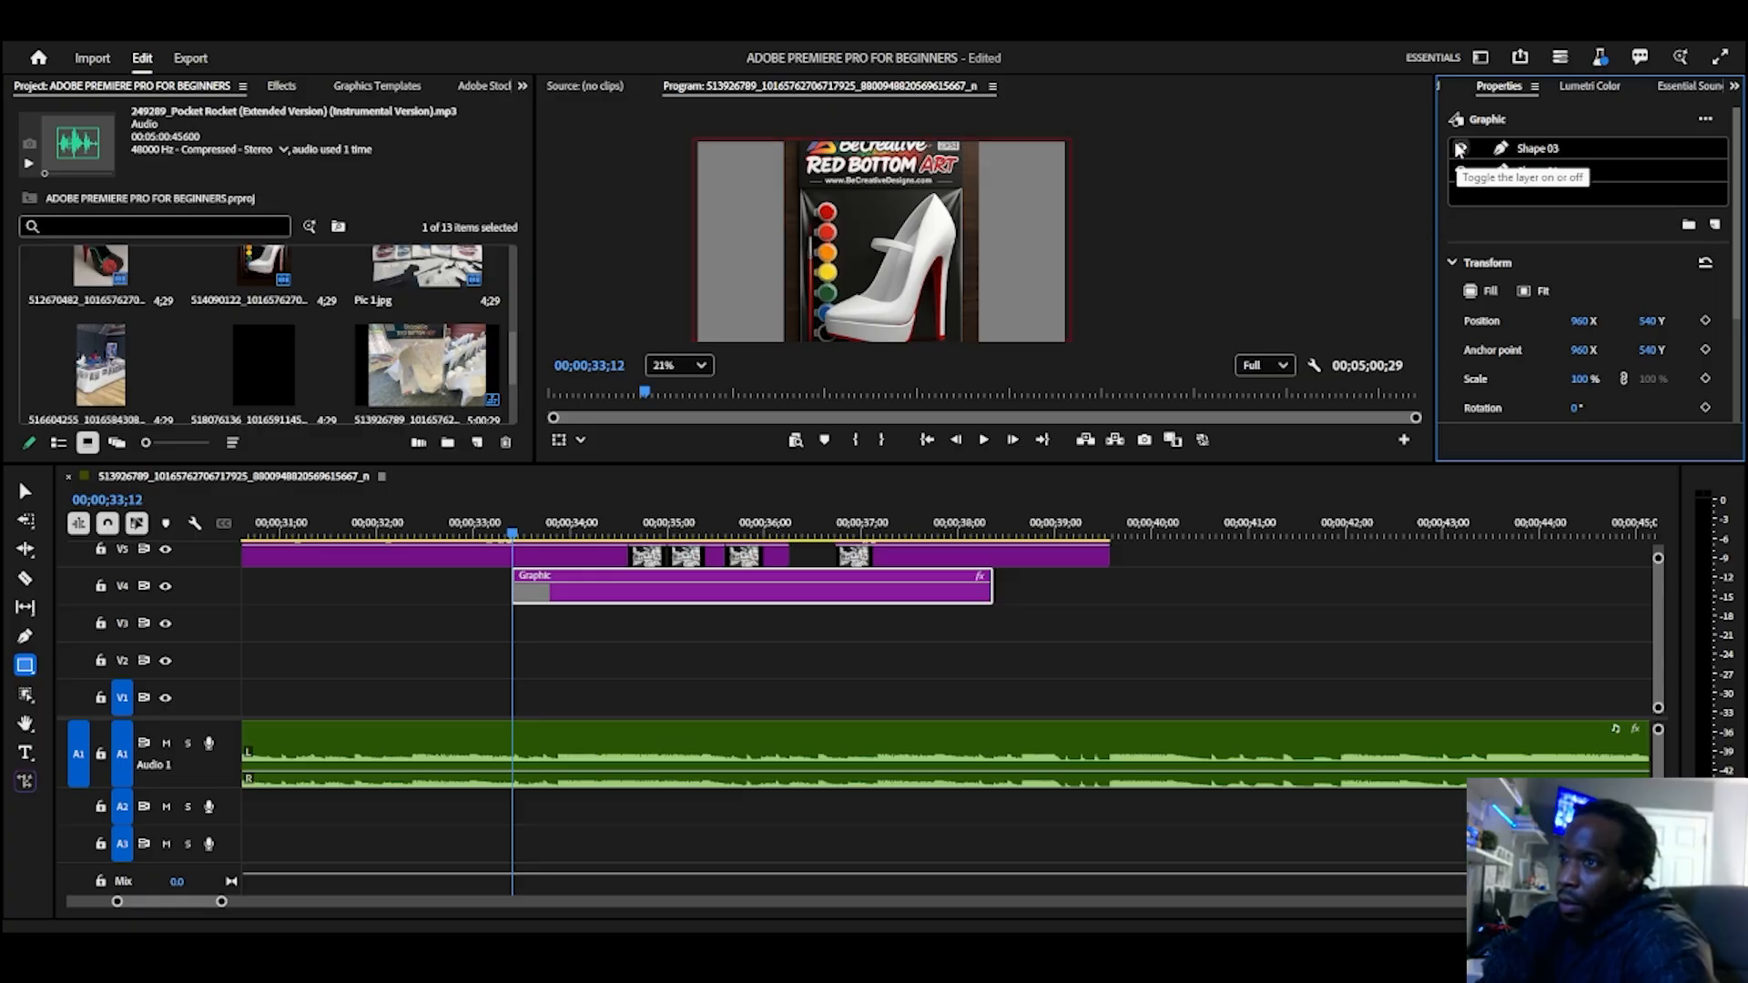
{"action": "left_click", "coordinate": [1461, 148]}
{"action": "left_click", "coordinate": [1461, 149]}
Step: Try dark red 8C0000 as Shape 03's fill, and replace it with a grey sampled from the shoe in the preview
{"action": "left_click", "coordinate": [1581, 153]}
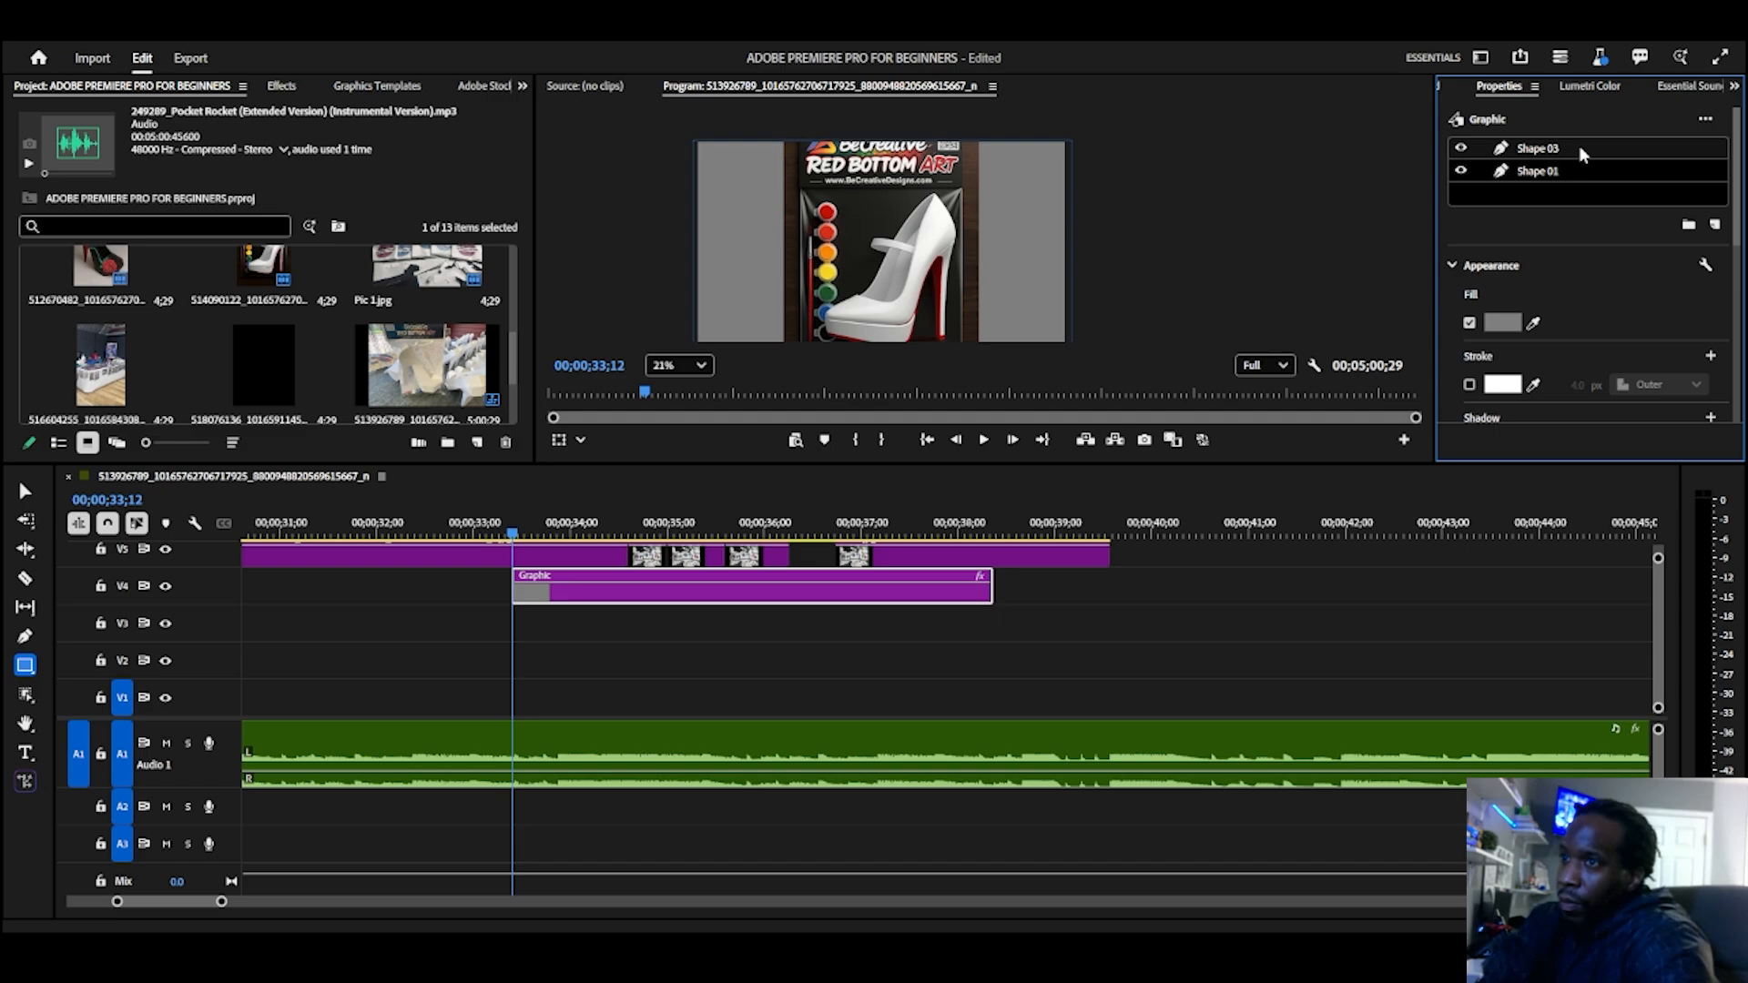
{"action": "left_click", "coordinate": [1500, 323]}
{"action": "left_click", "coordinate": [885, 507]}
{"action": "left_click", "coordinate": [885, 476]}
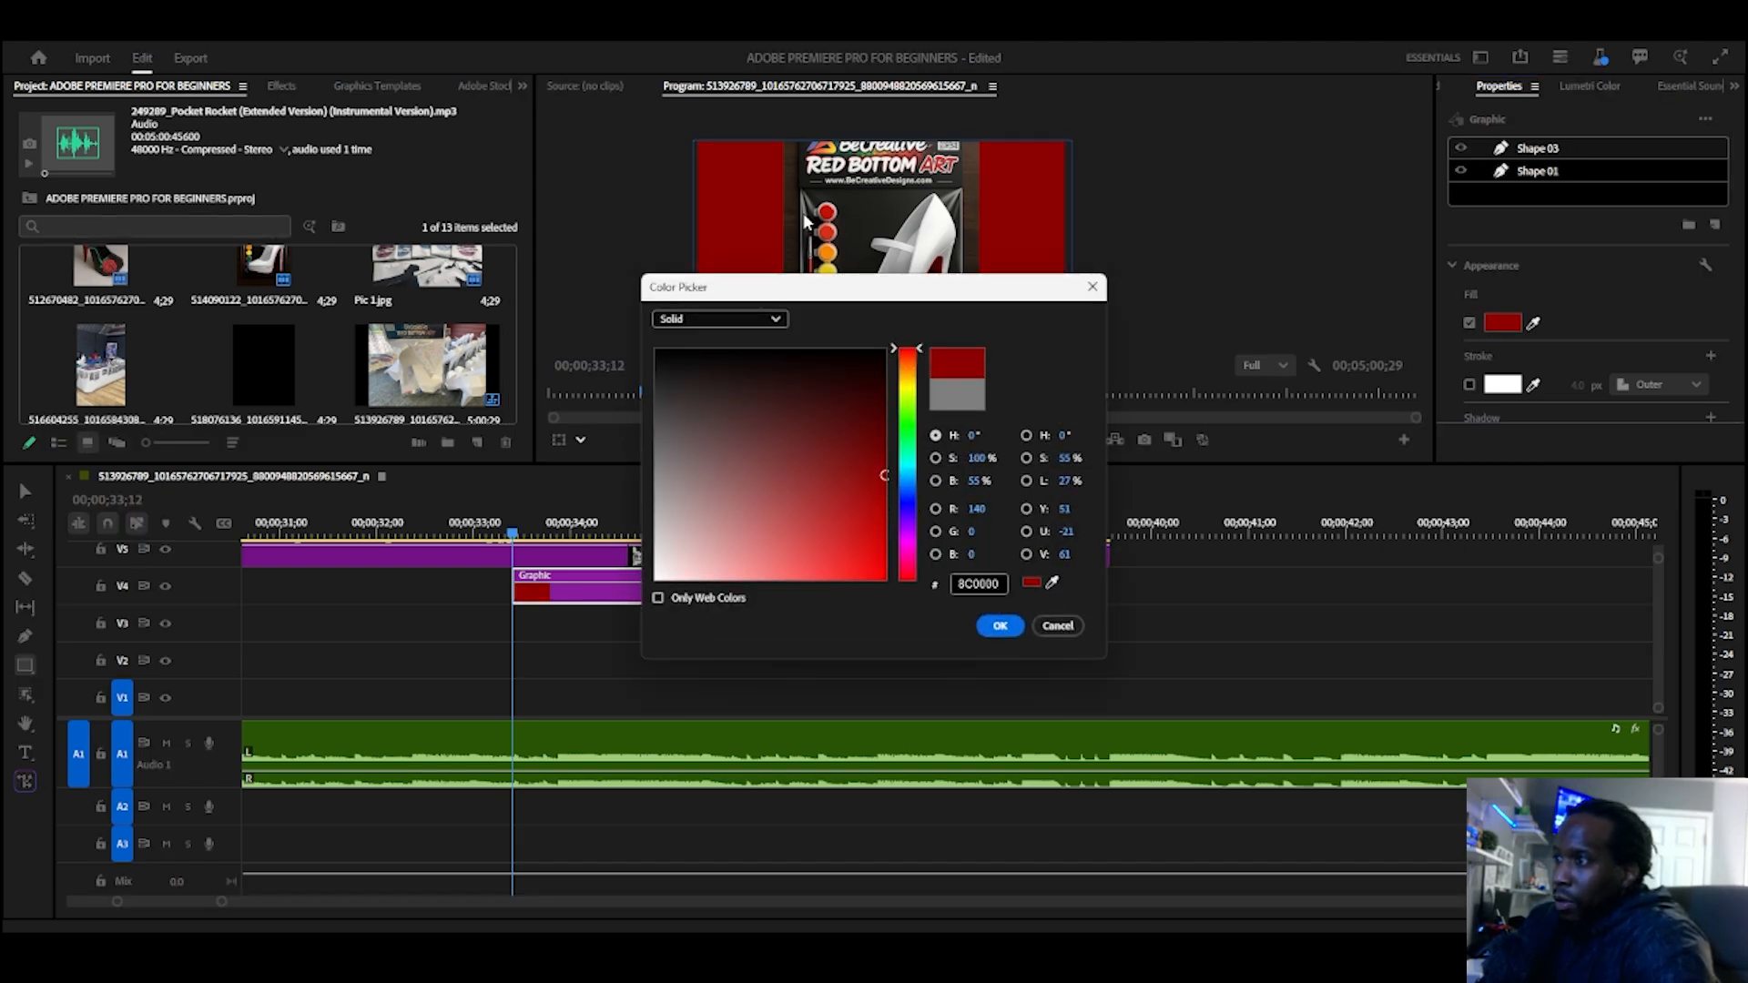
{"action": "left_click_drag", "start_coordinate": [892, 291], "coordinate": [1257, 208]}
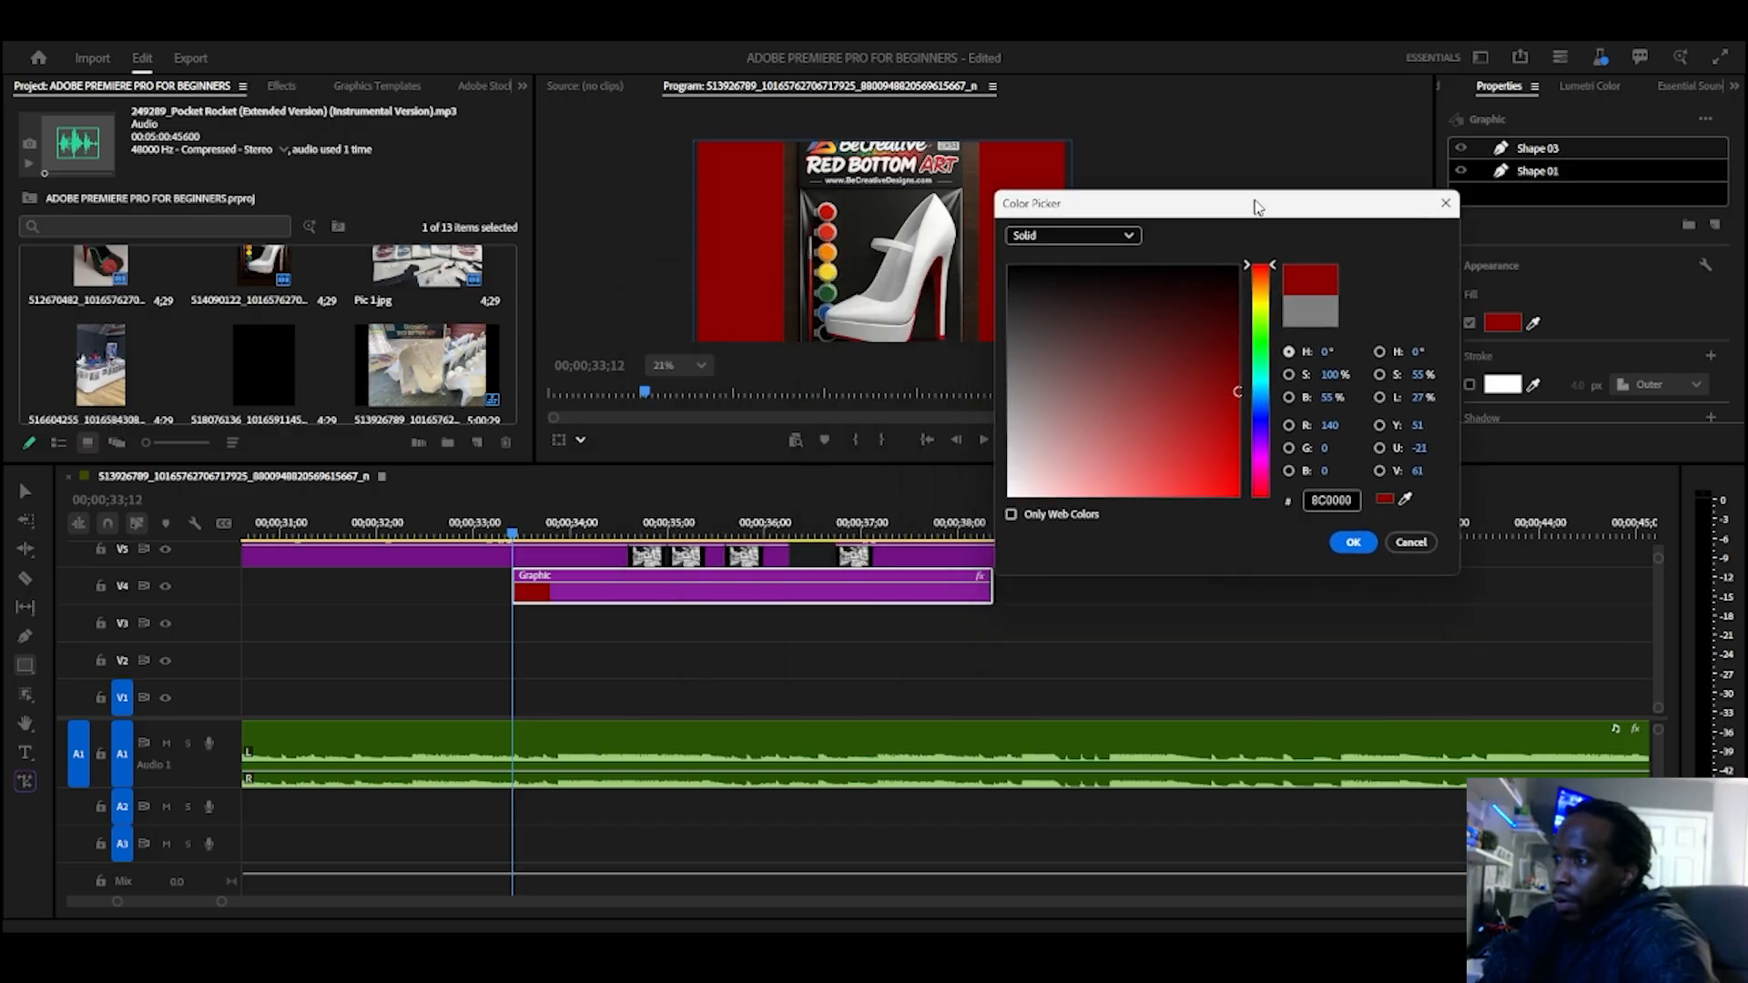
{"action": "left_click", "coordinate": [1404, 499]}
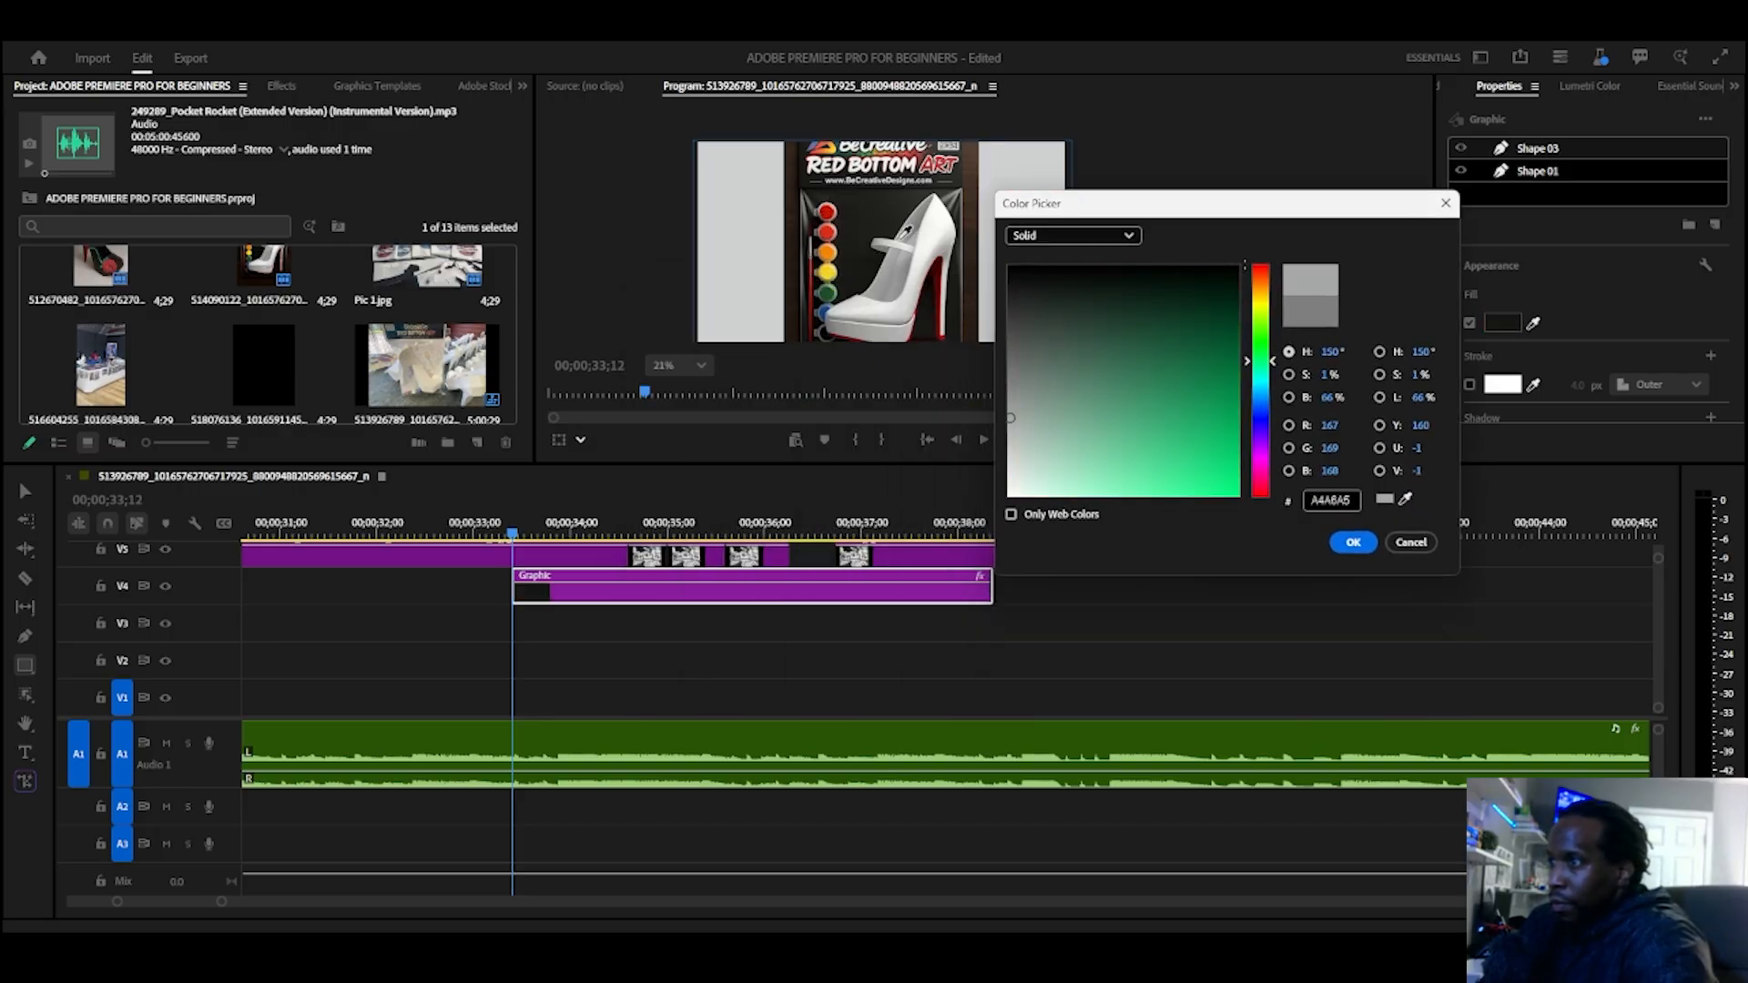
{"action": "left_click", "coordinate": [907, 248]}
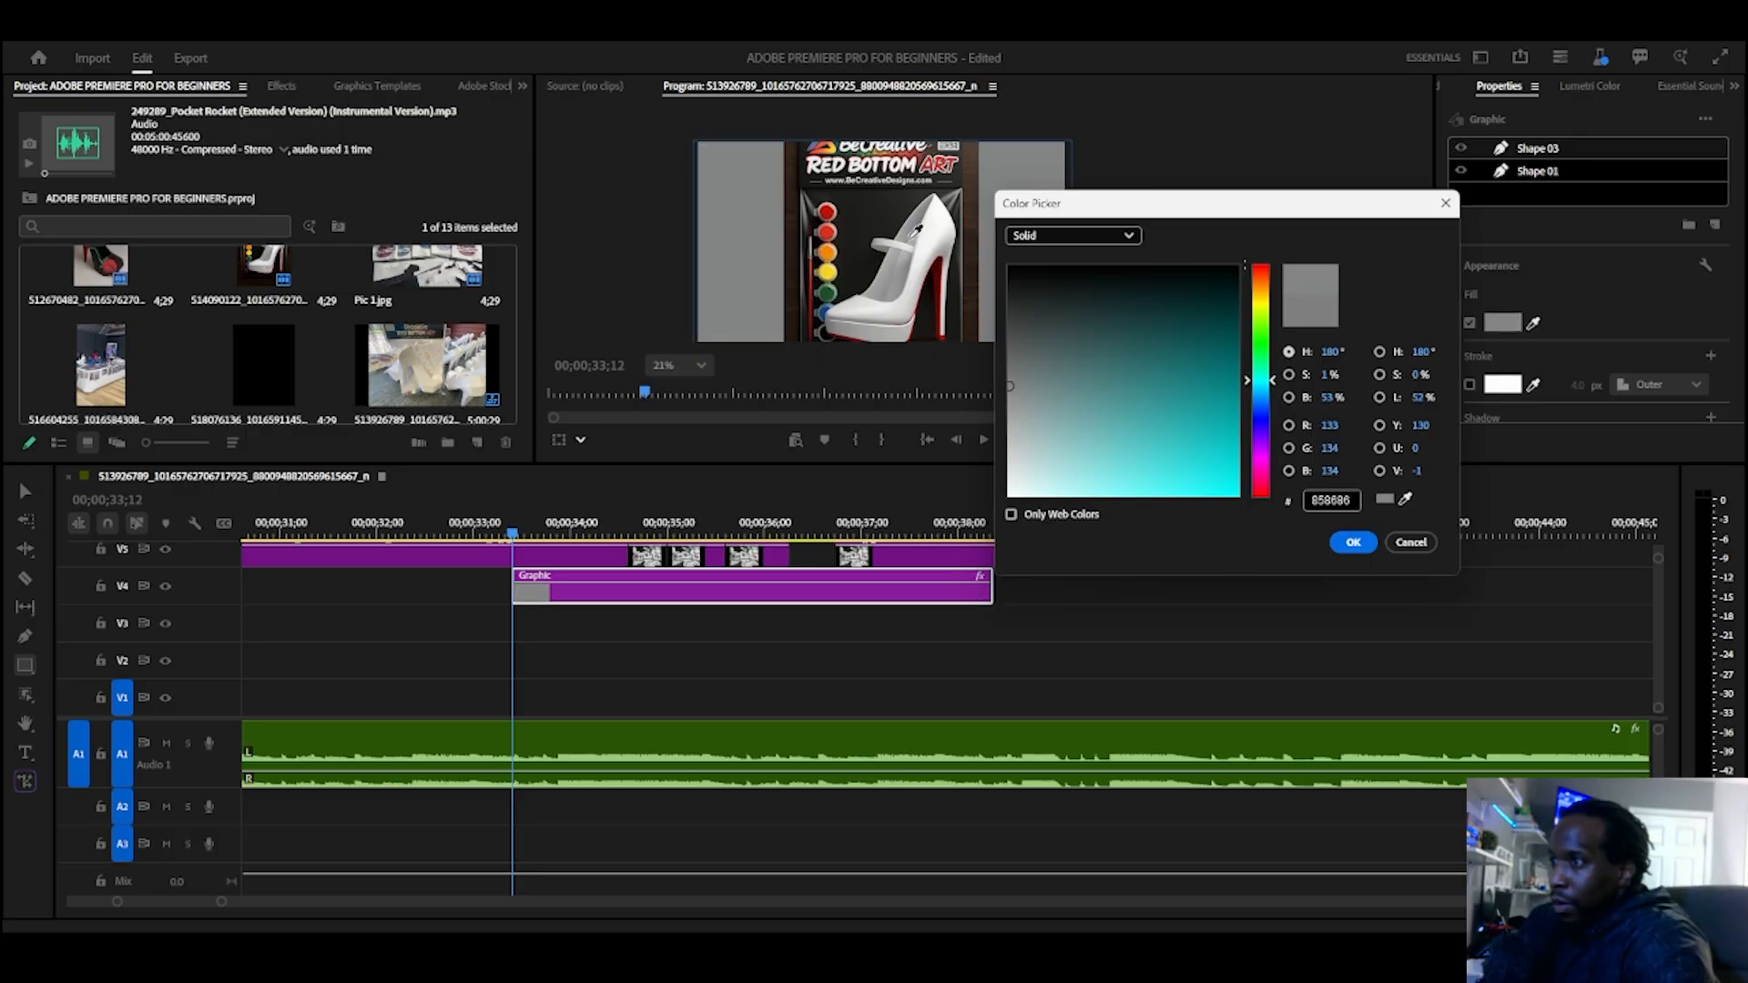
{"action": "left_click", "coordinate": [910, 241]}
{"action": "left_click", "coordinate": [1353, 541]}
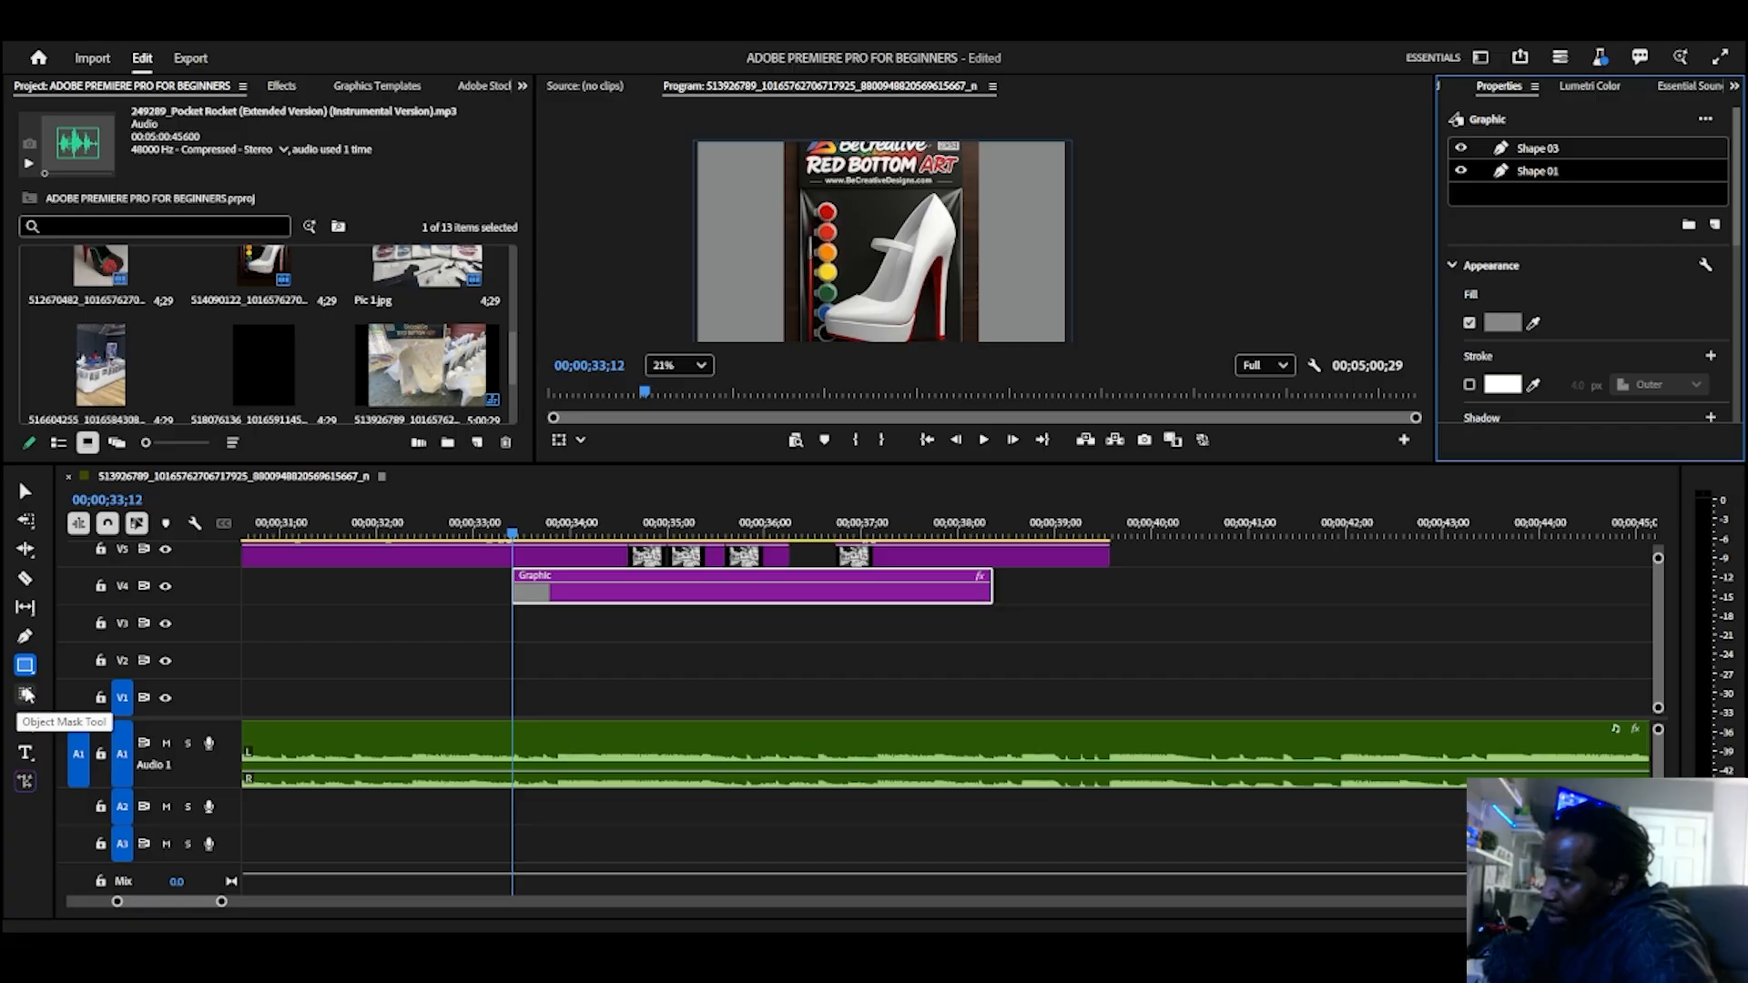
Step: Pan around the program preview with the Hand Tool at several zoom levels
{"action": "left_click", "coordinate": [25, 726]}
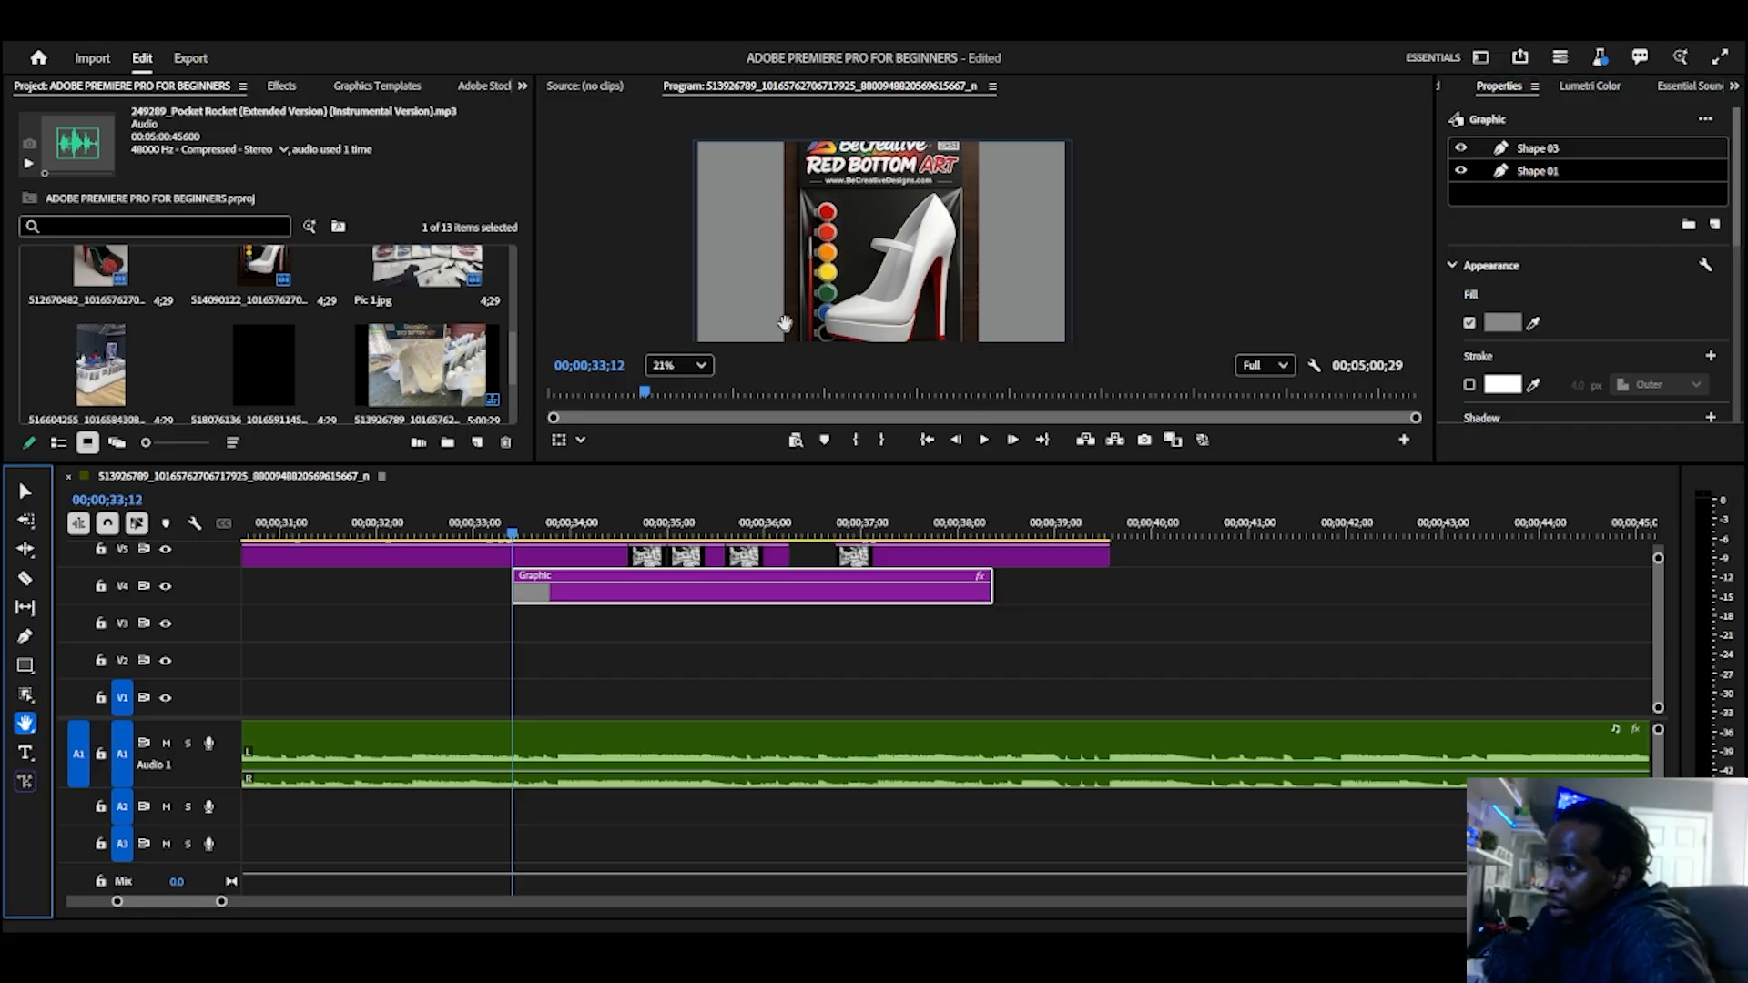
{"action": "left_click_drag", "start_coordinate": [784, 324], "coordinate": [709, 281]}
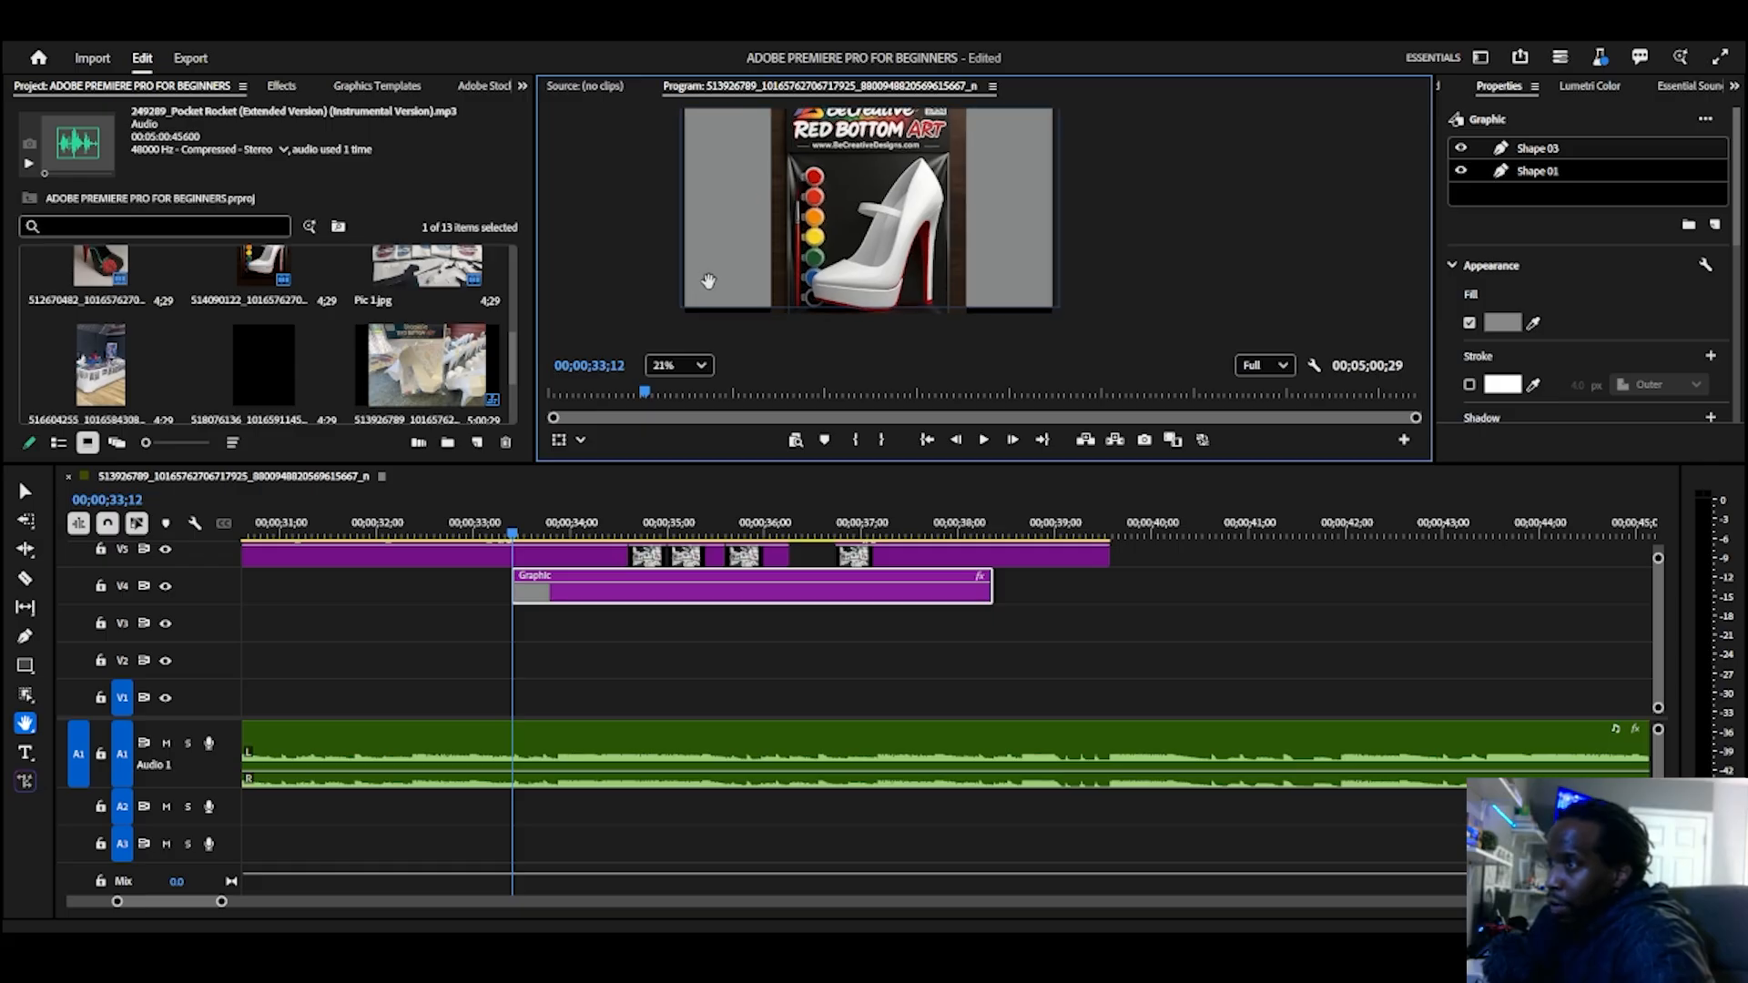
{"action": "scroll", "coordinate": [709, 280], "scroll_direction": "down", "scroll_amount": 4}
{"action": "left_click_drag", "start_coordinate": [862, 214], "coordinate": [817, 223]}
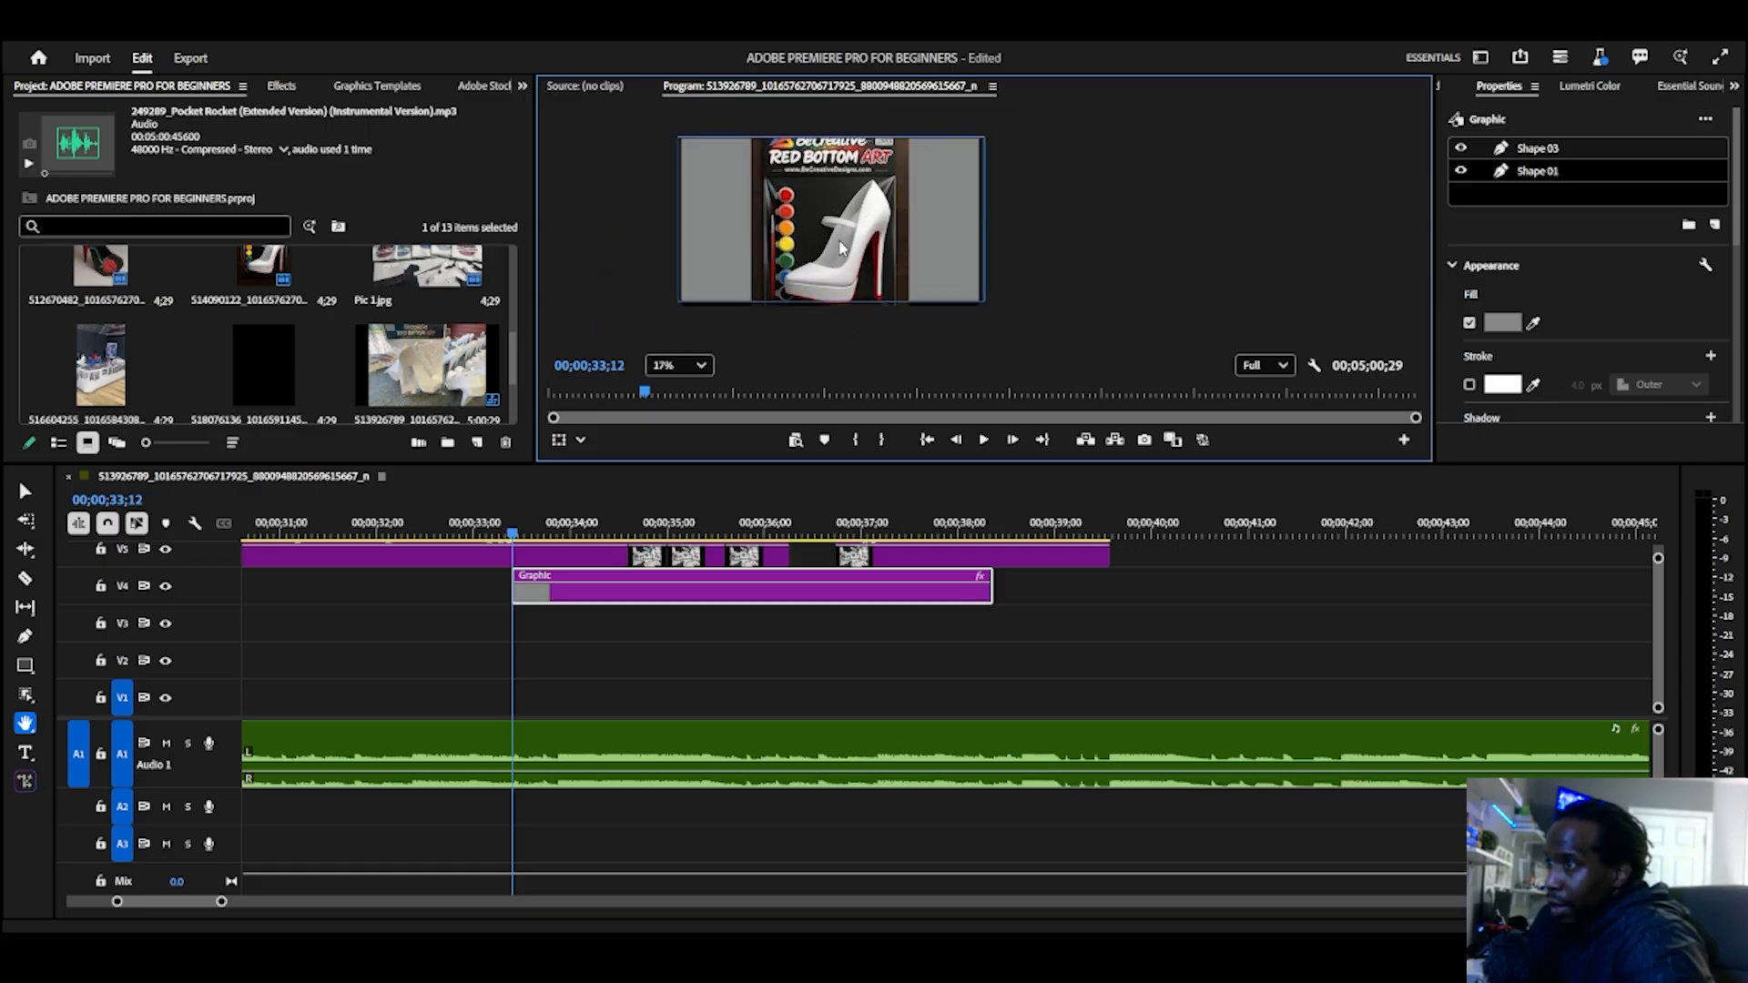
{"action": "scroll", "coordinate": [838, 241], "scroll_direction": "up", "scroll_amount": 3}
{"action": "left_click_drag", "start_coordinate": [948, 184], "coordinate": [1036, 224]}
{"action": "scroll", "coordinate": [756, 270], "scroll_direction": "up", "scroll_amount": 7}
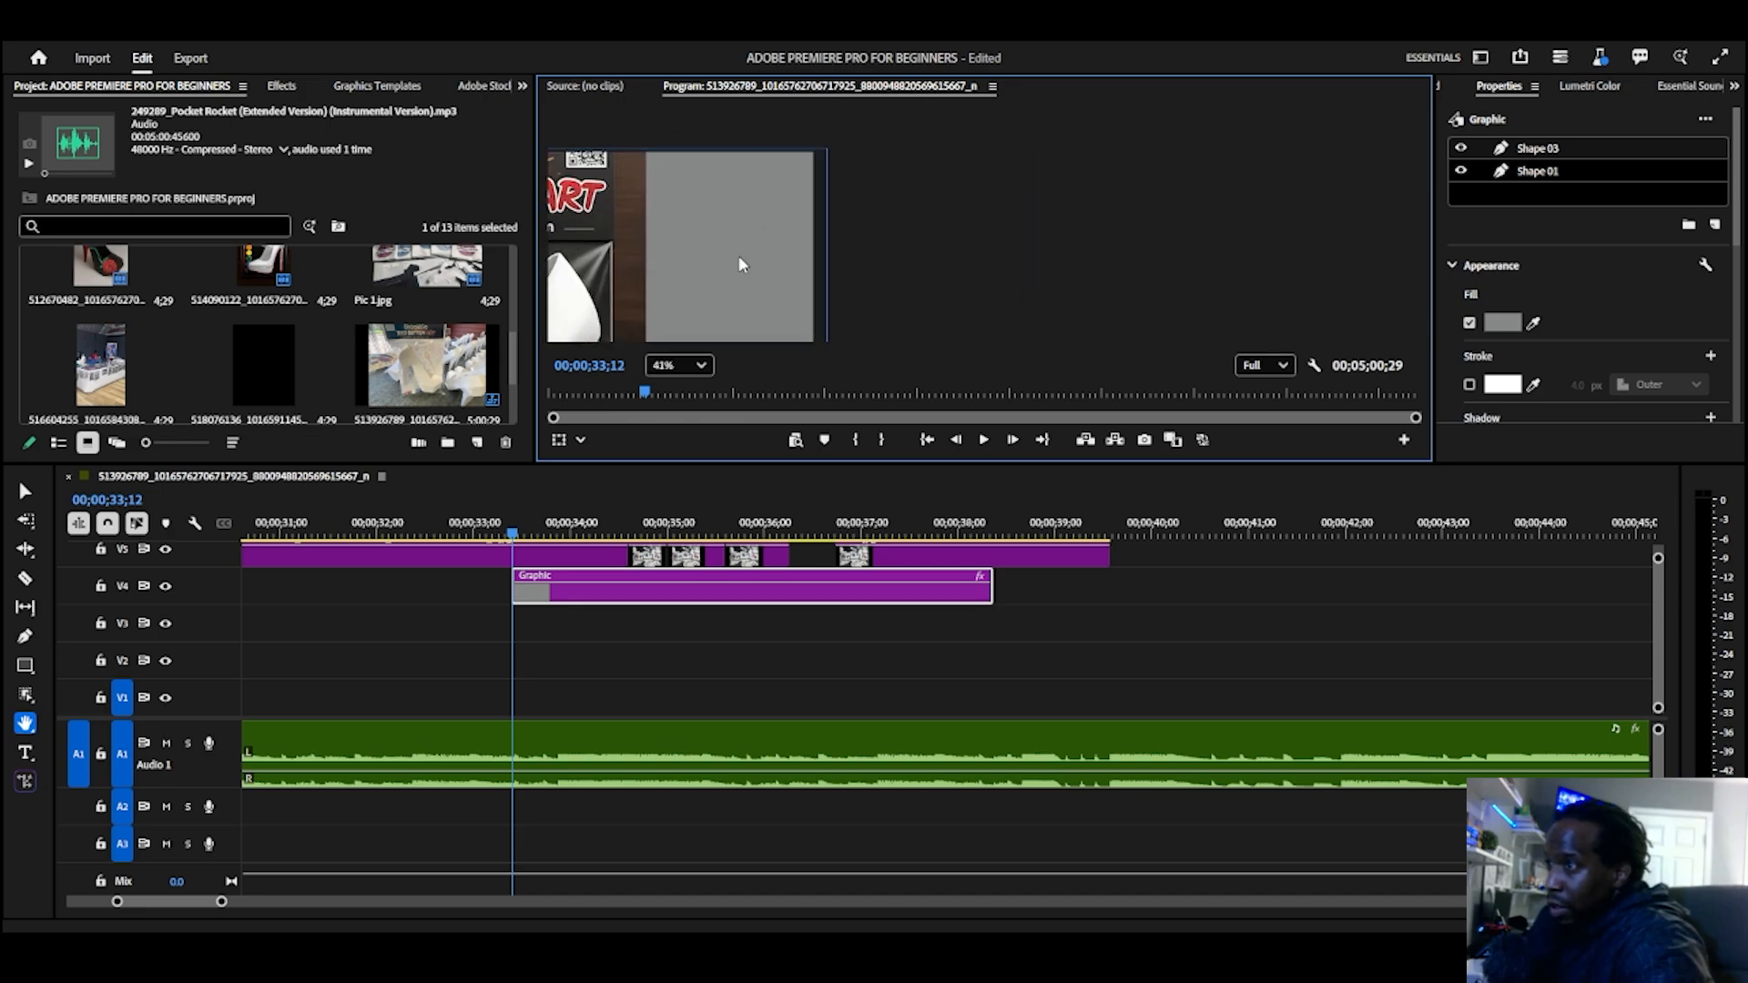
Step: Pan across the shoe in the program preview with the Hand Tool, and zoom out to 21% to view the whole frame
{"action": "left_click_drag", "start_coordinate": [770, 198], "coordinate": [1101, 181]}
{"action": "mouse_move", "coordinate": [827, 214]}
{"action": "left_mouse_down"}
{"action": "mouse_move", "coordinate": [995, 125]}
{"action": "mouse_move", "coordinate": [937, 156]}
{"action": "mouse_move", "coordinate": [1147, 155]}
{"action": "mouse_move", "coordinate": [1088, 223]}
{"action": "mouse_move", "coordinate": [1217, 149]}
{"action": "left_mouse_up"}
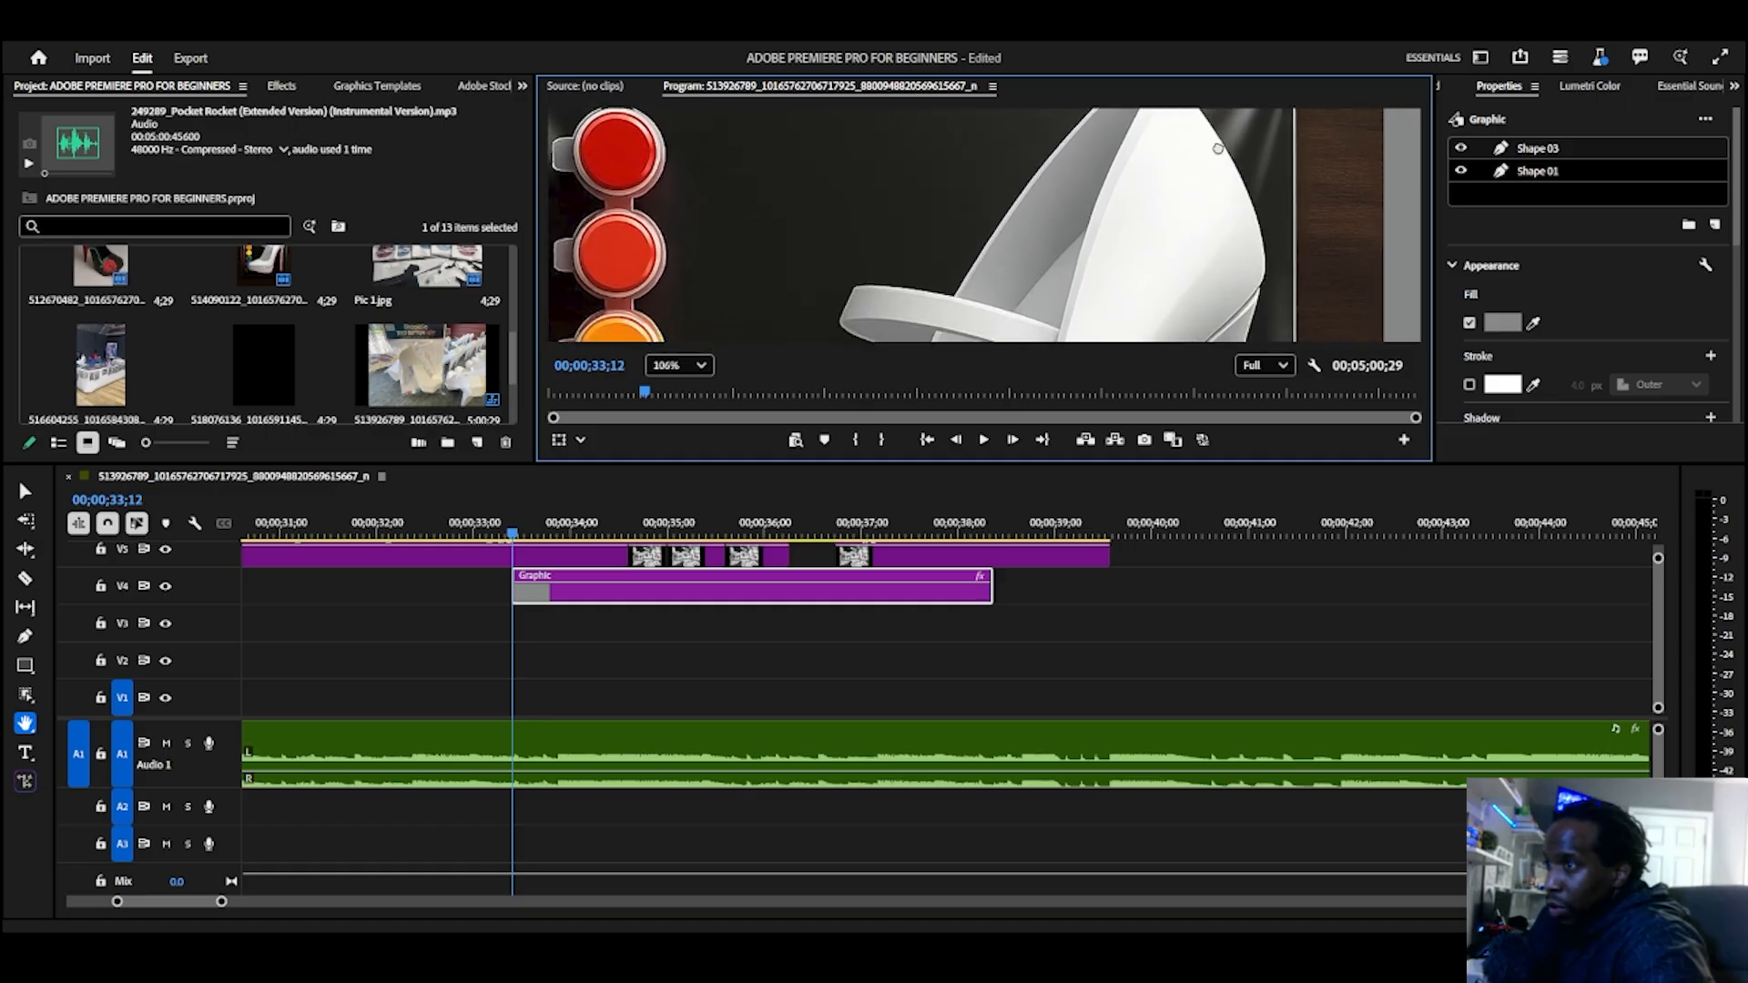
{"action": "left_click_drag", "start_coordinate": [961, 212], "coordinate": [1090, 127]}
{"action": "scroll", "coordinate": [992, 196], "scroll_direction": "down", "scroll_amount": 7}
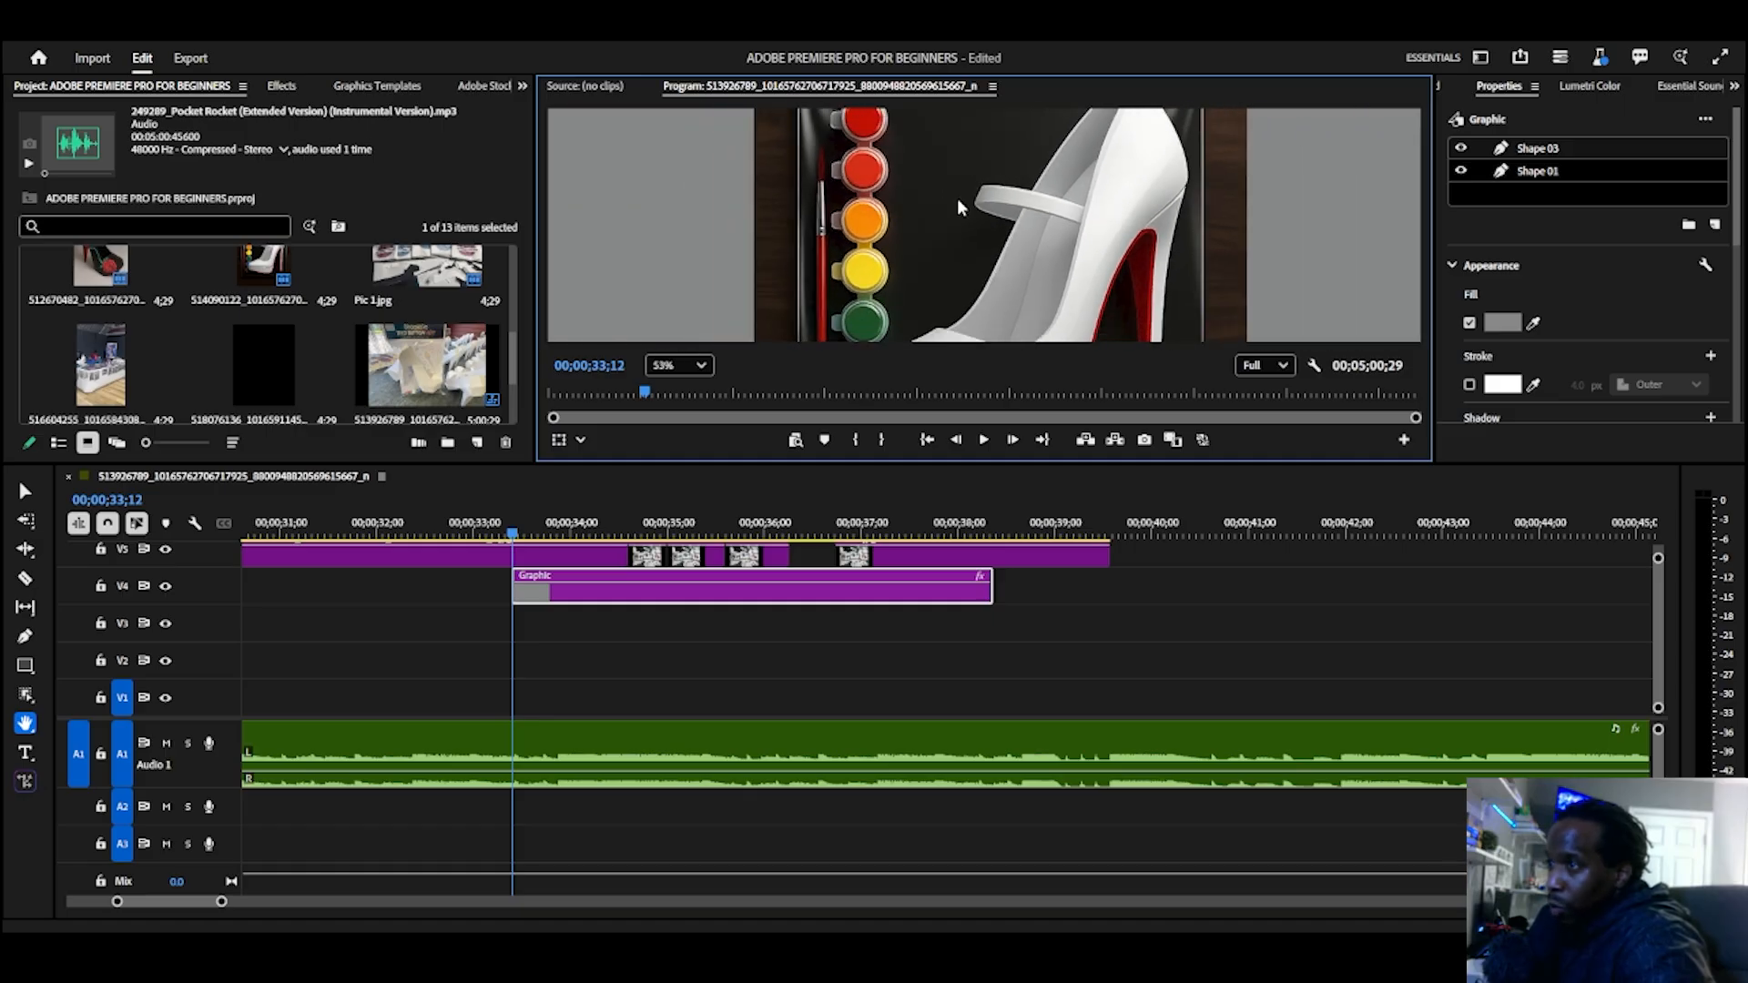
{"action": "scroll", "coordinate": [1028, 216], "scroll_direction": "down", "scroll_amount": 2}
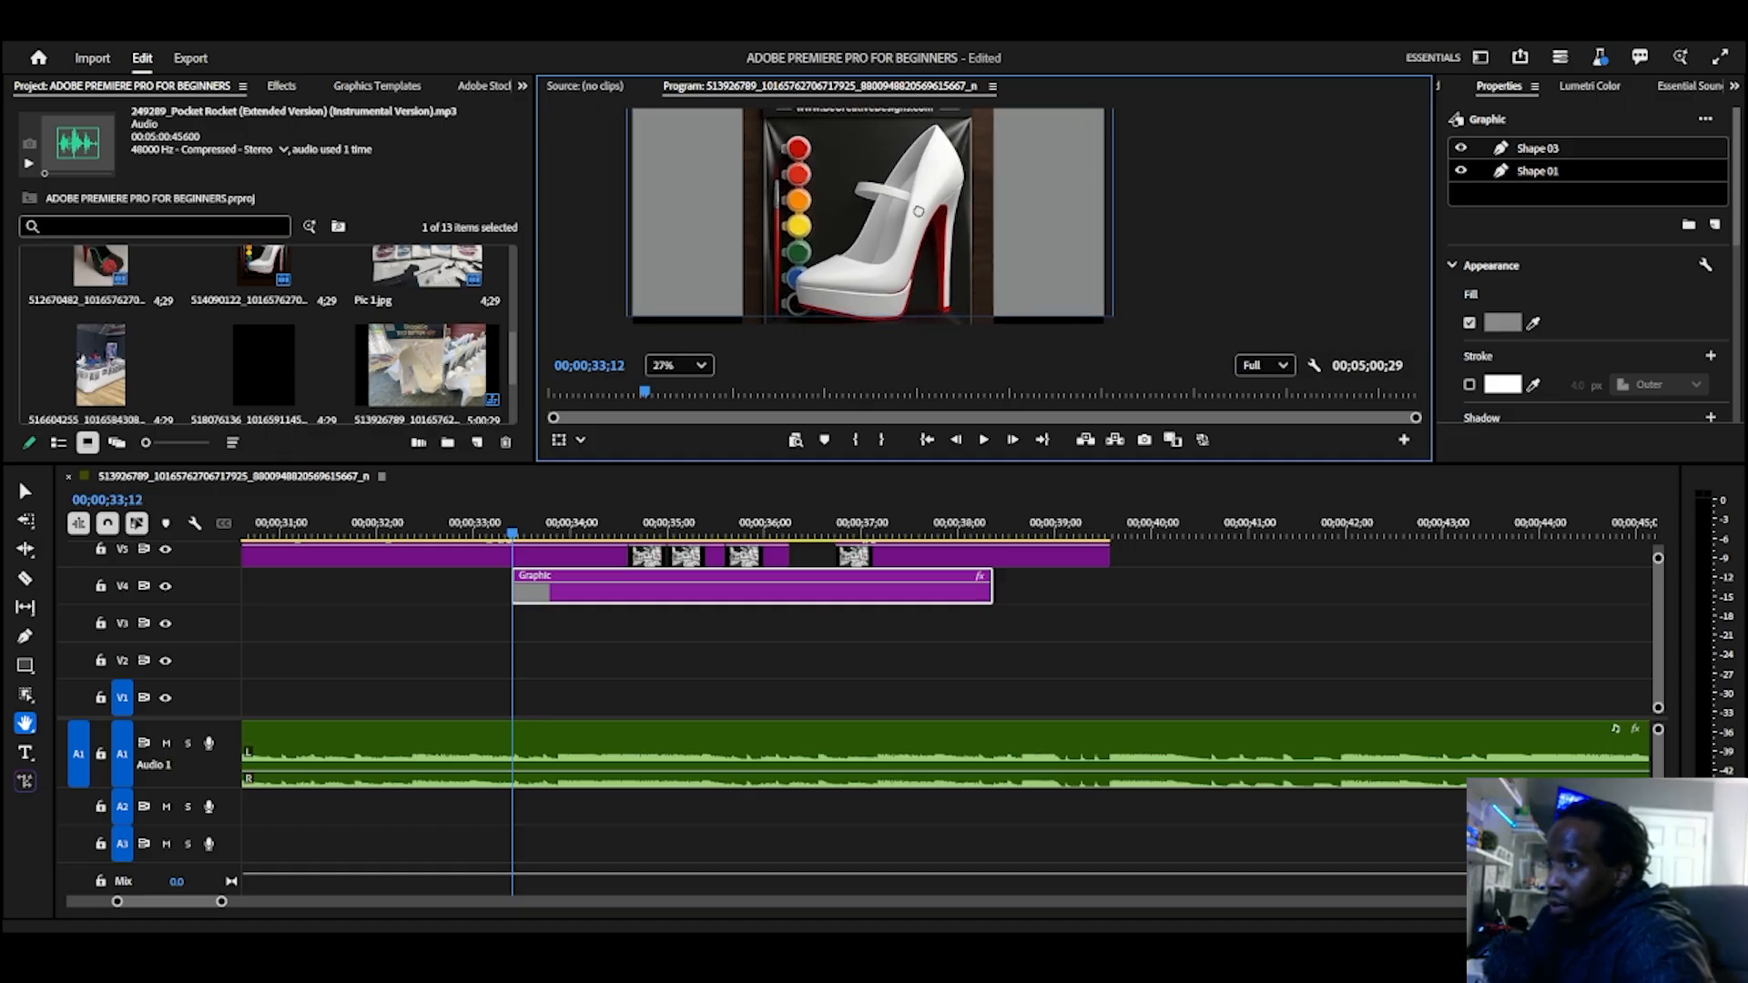
{"action": "mouse_move", "coordinate": [870, 222]}
{"action": "left_mouse_down"}
{"action": "mouse_move", "coordinate": [867, 247]}
{"action": "mouse_move", "coordinate": [867, 226]}
{"action": "left_mouse_up"}
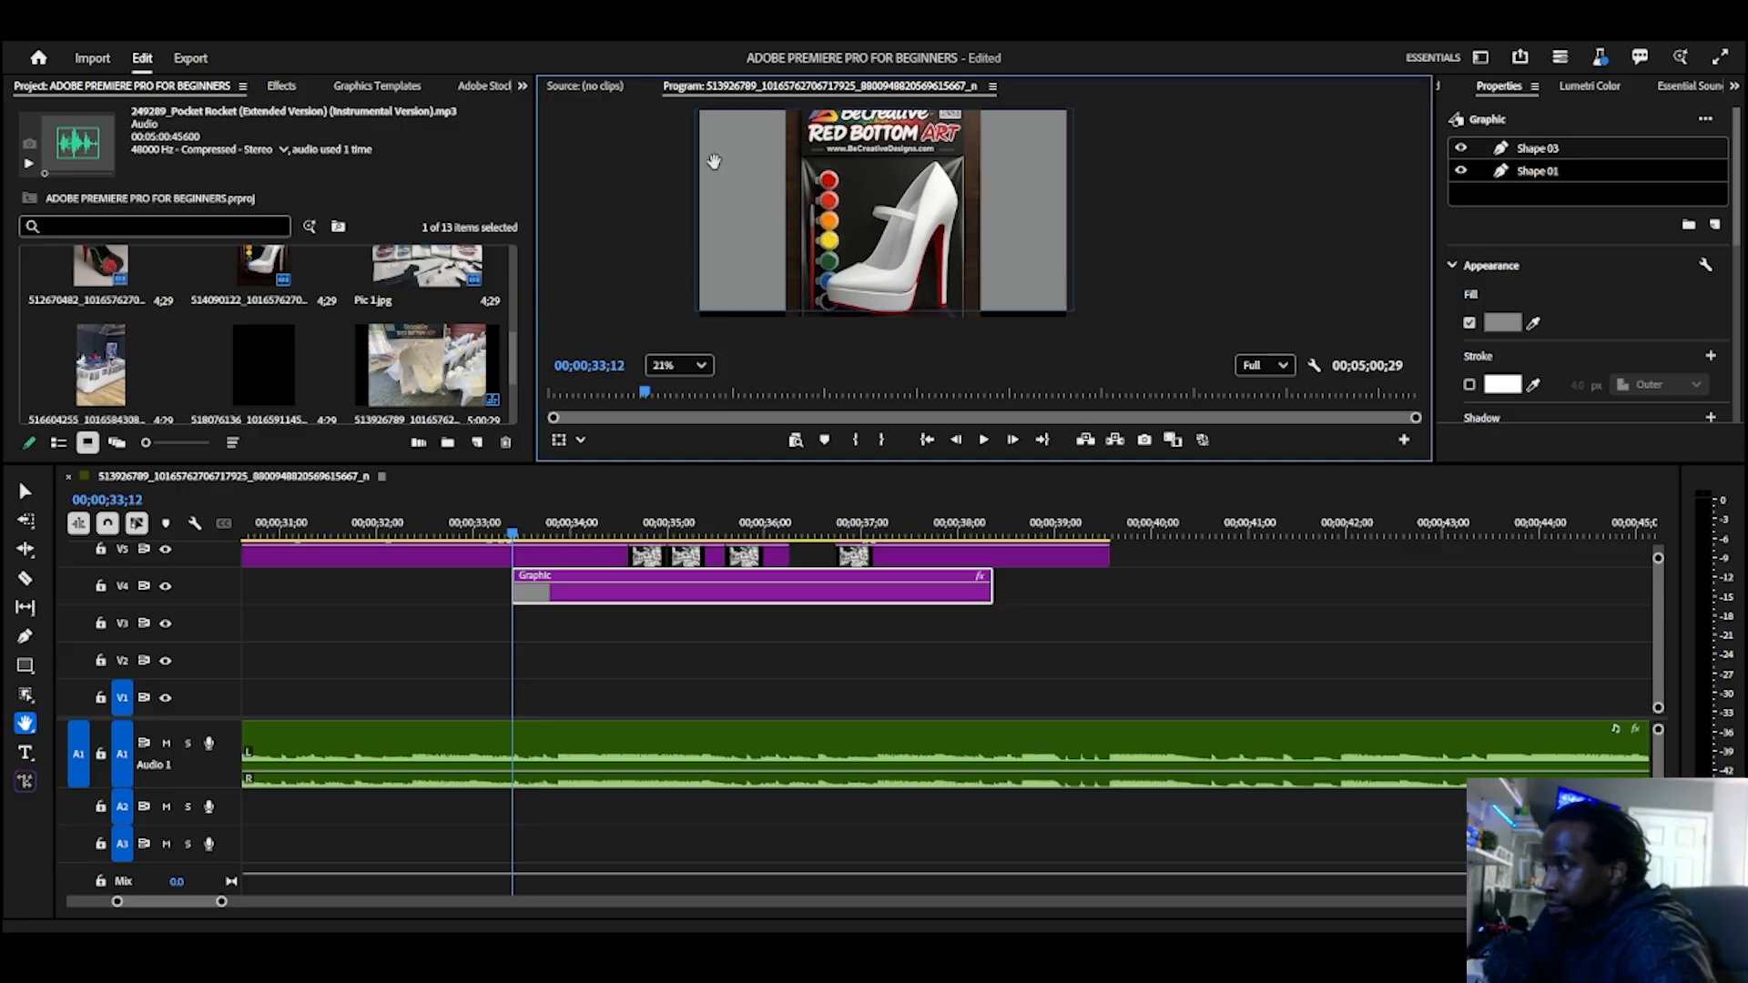
Step: Add the text TITLE INTRO to the graphic with the Type Tool, over the grey area beside the shoe image
{"action": "left_click", "coordinate": [25, 752]}
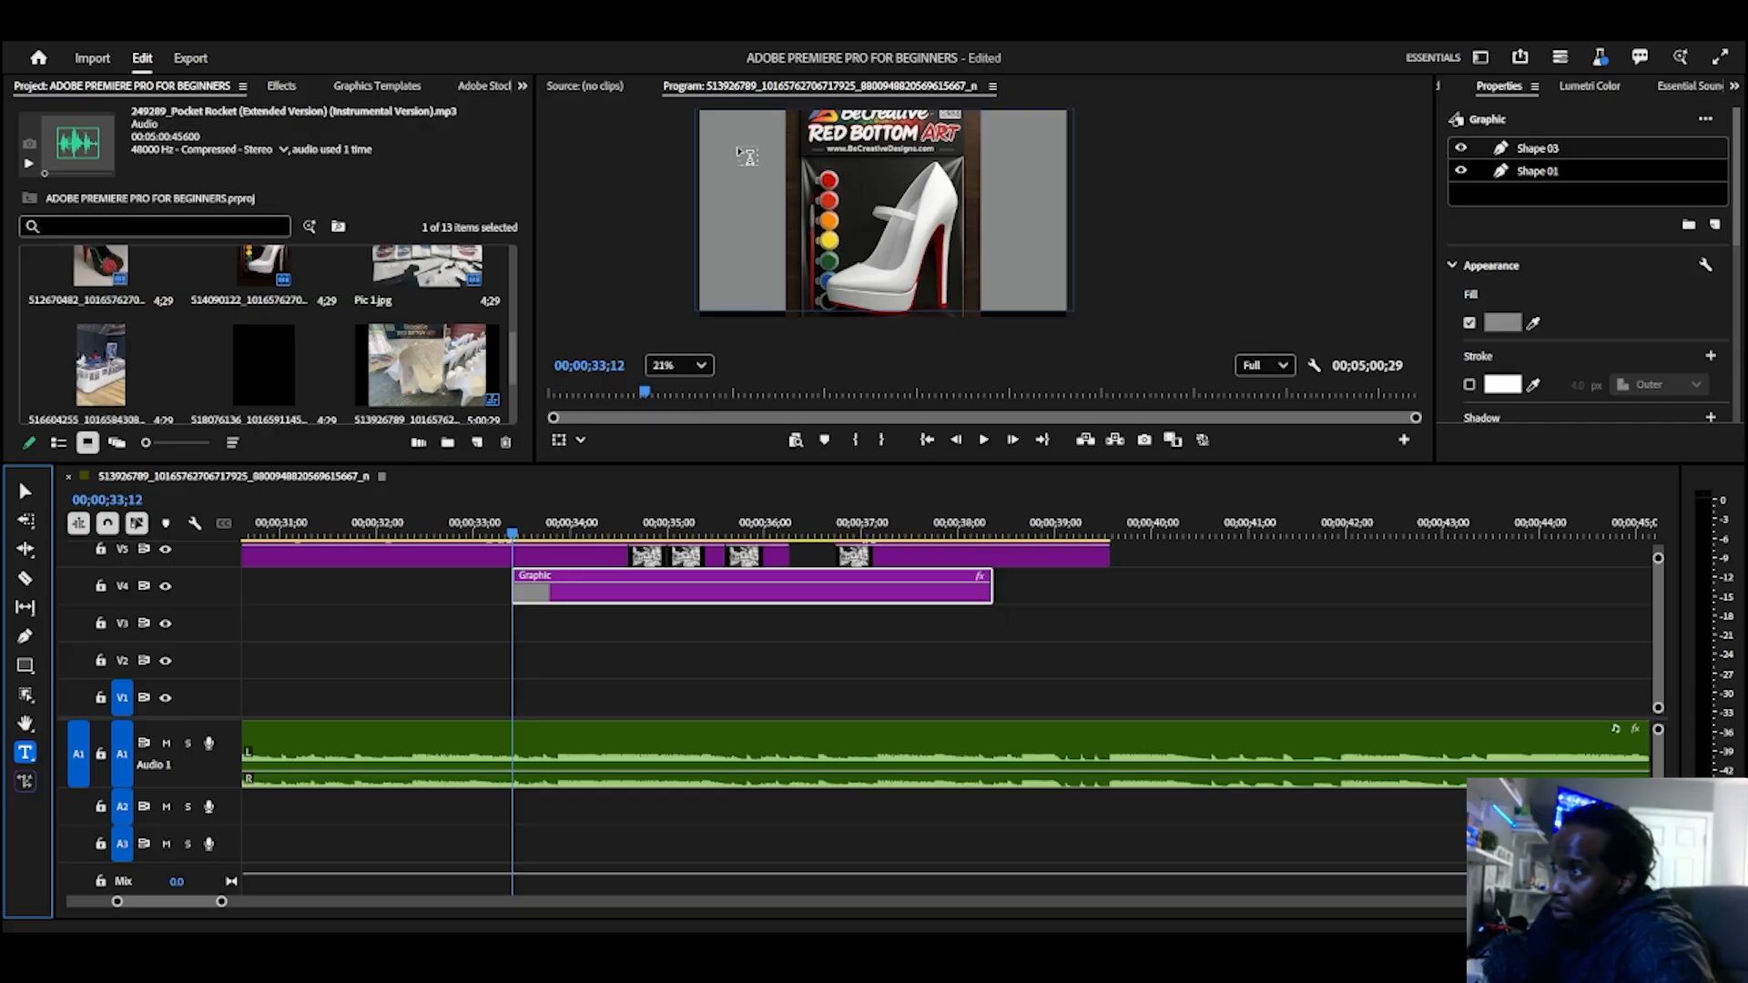
{"action": "left_click", "coordinate": [743, 151]}
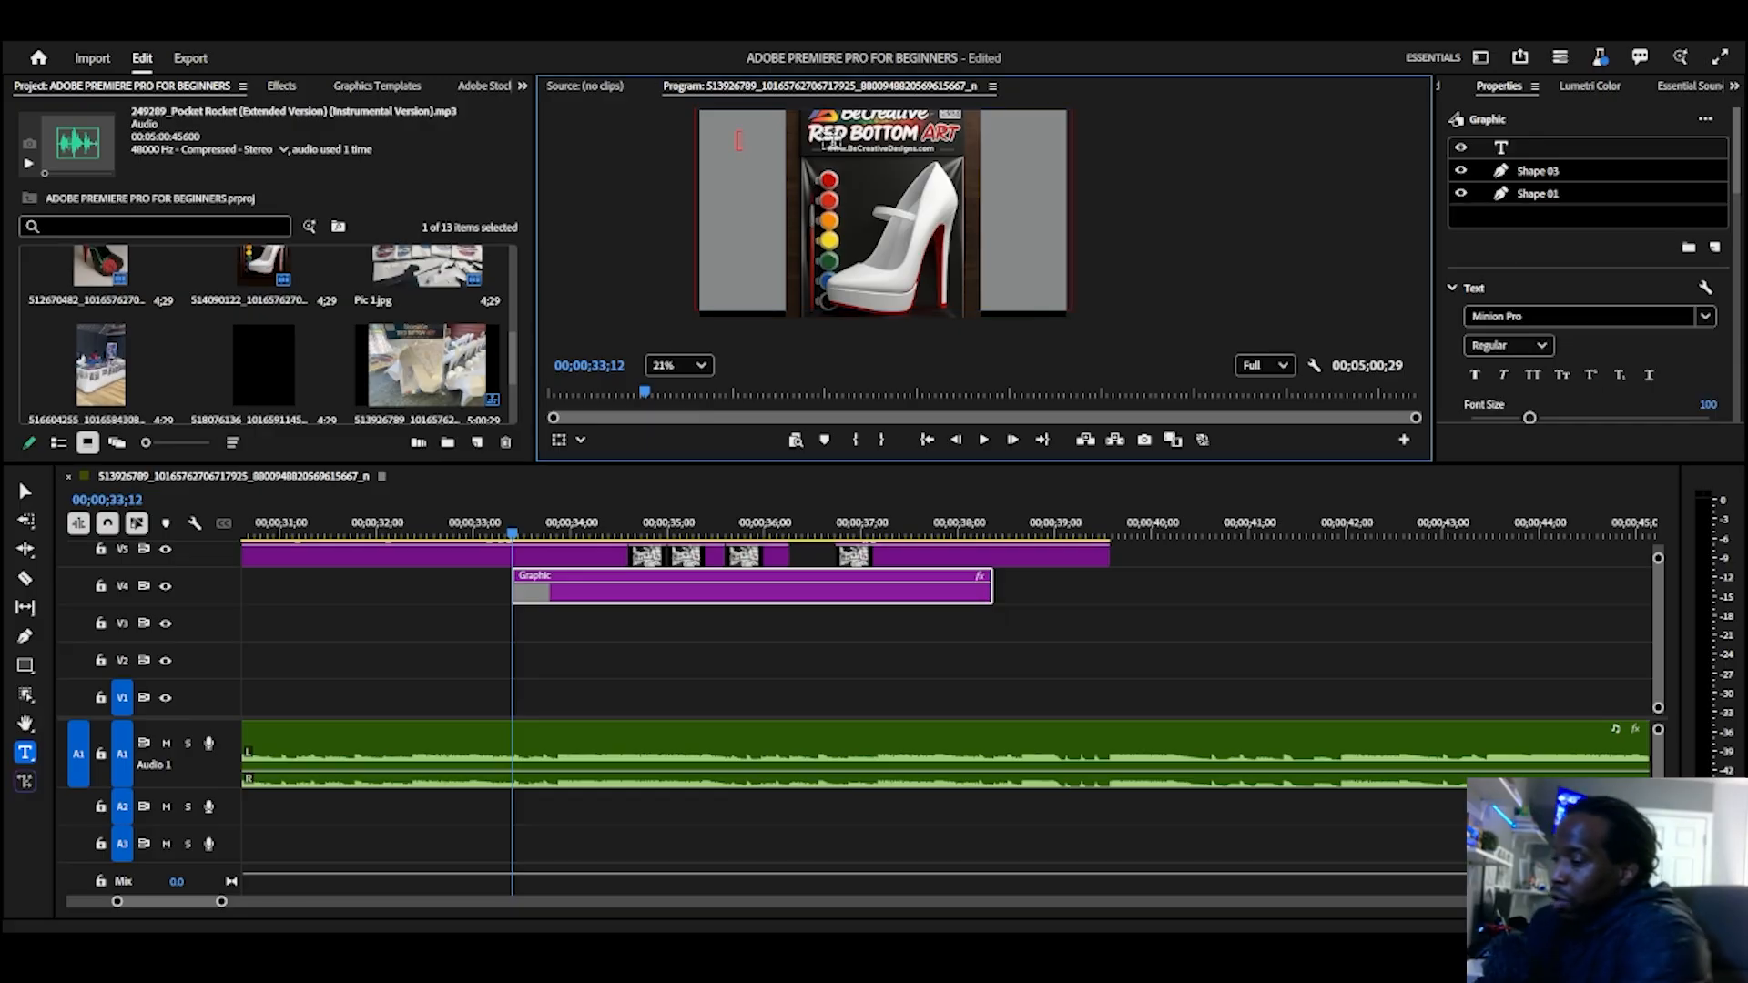
{"action": "type", "text": "TITL"}
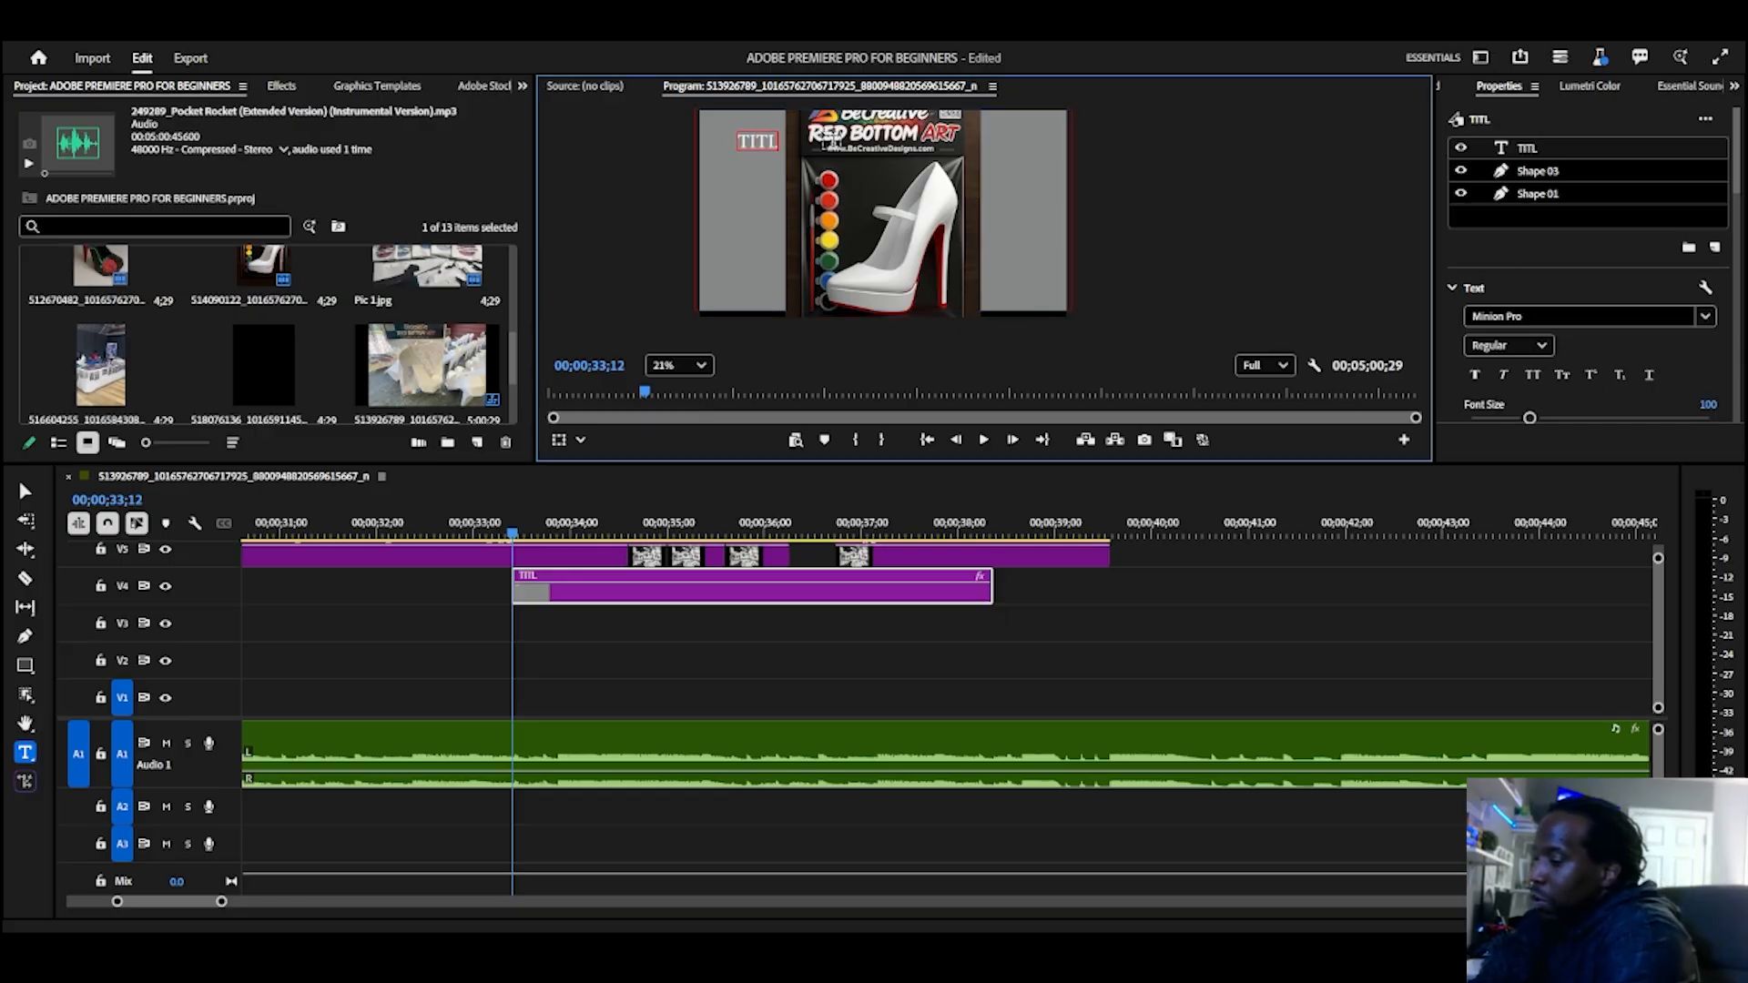
{"action": "type", "text": "E"}
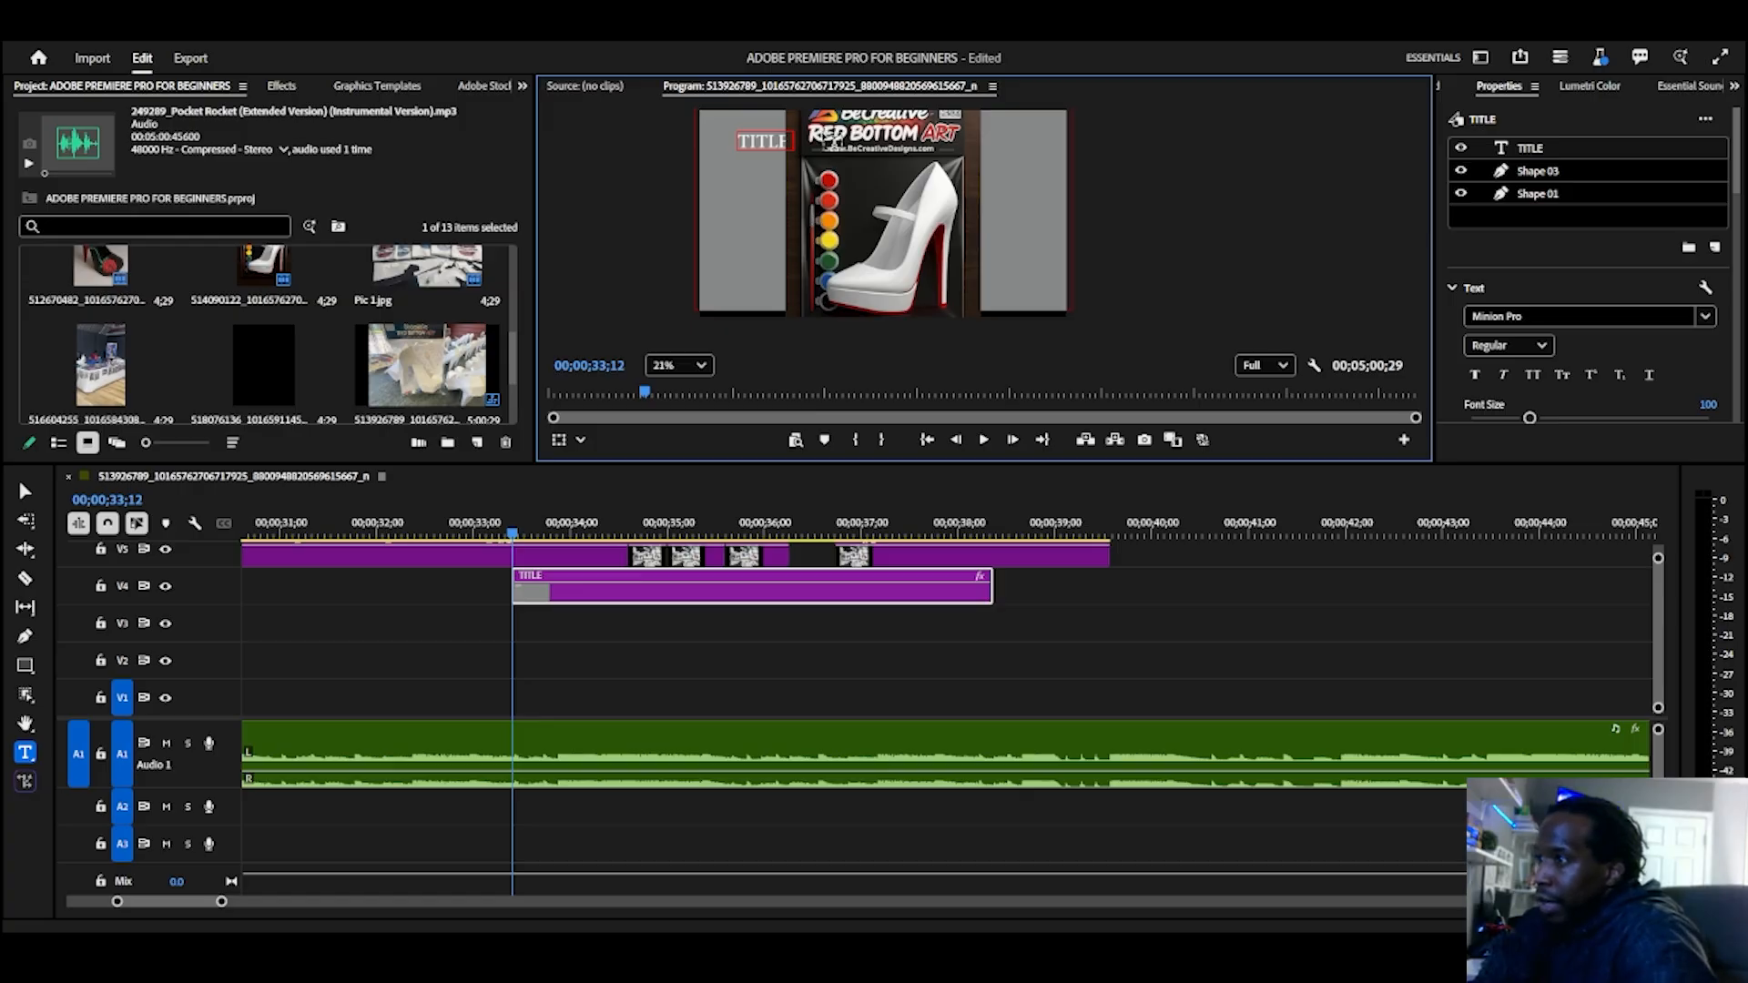
{"action": "type", "text": " INT"}
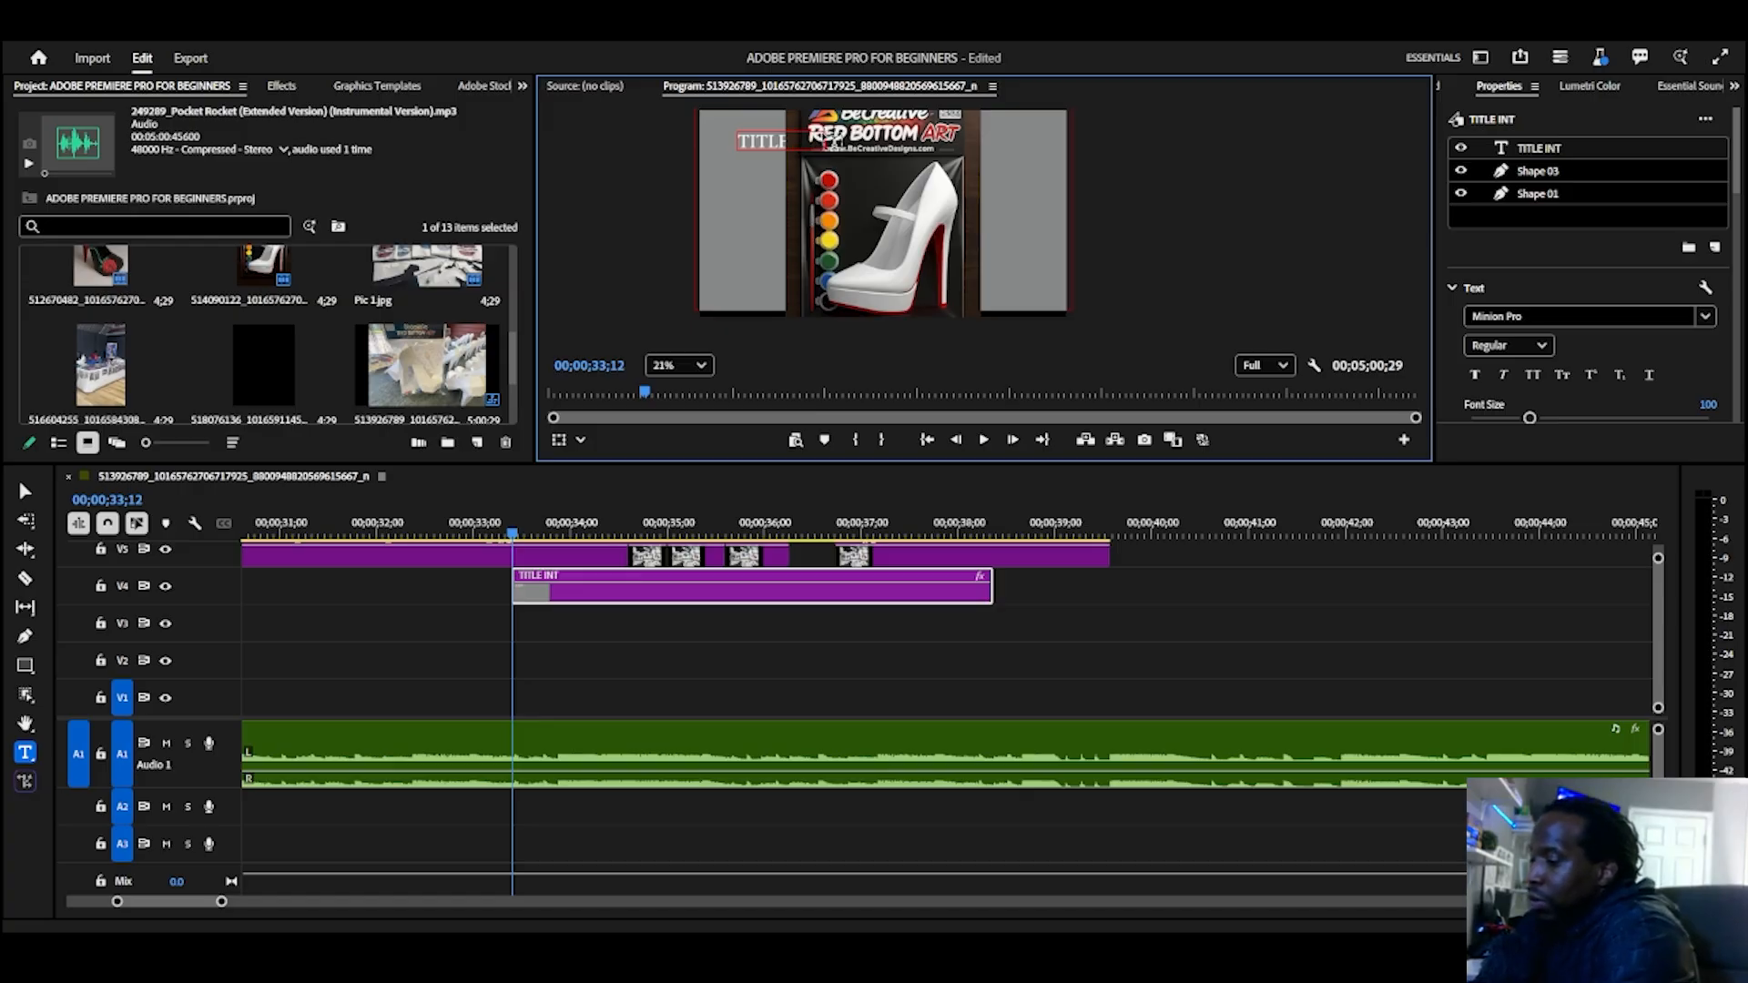
{"action": "type", "text": "RO"}
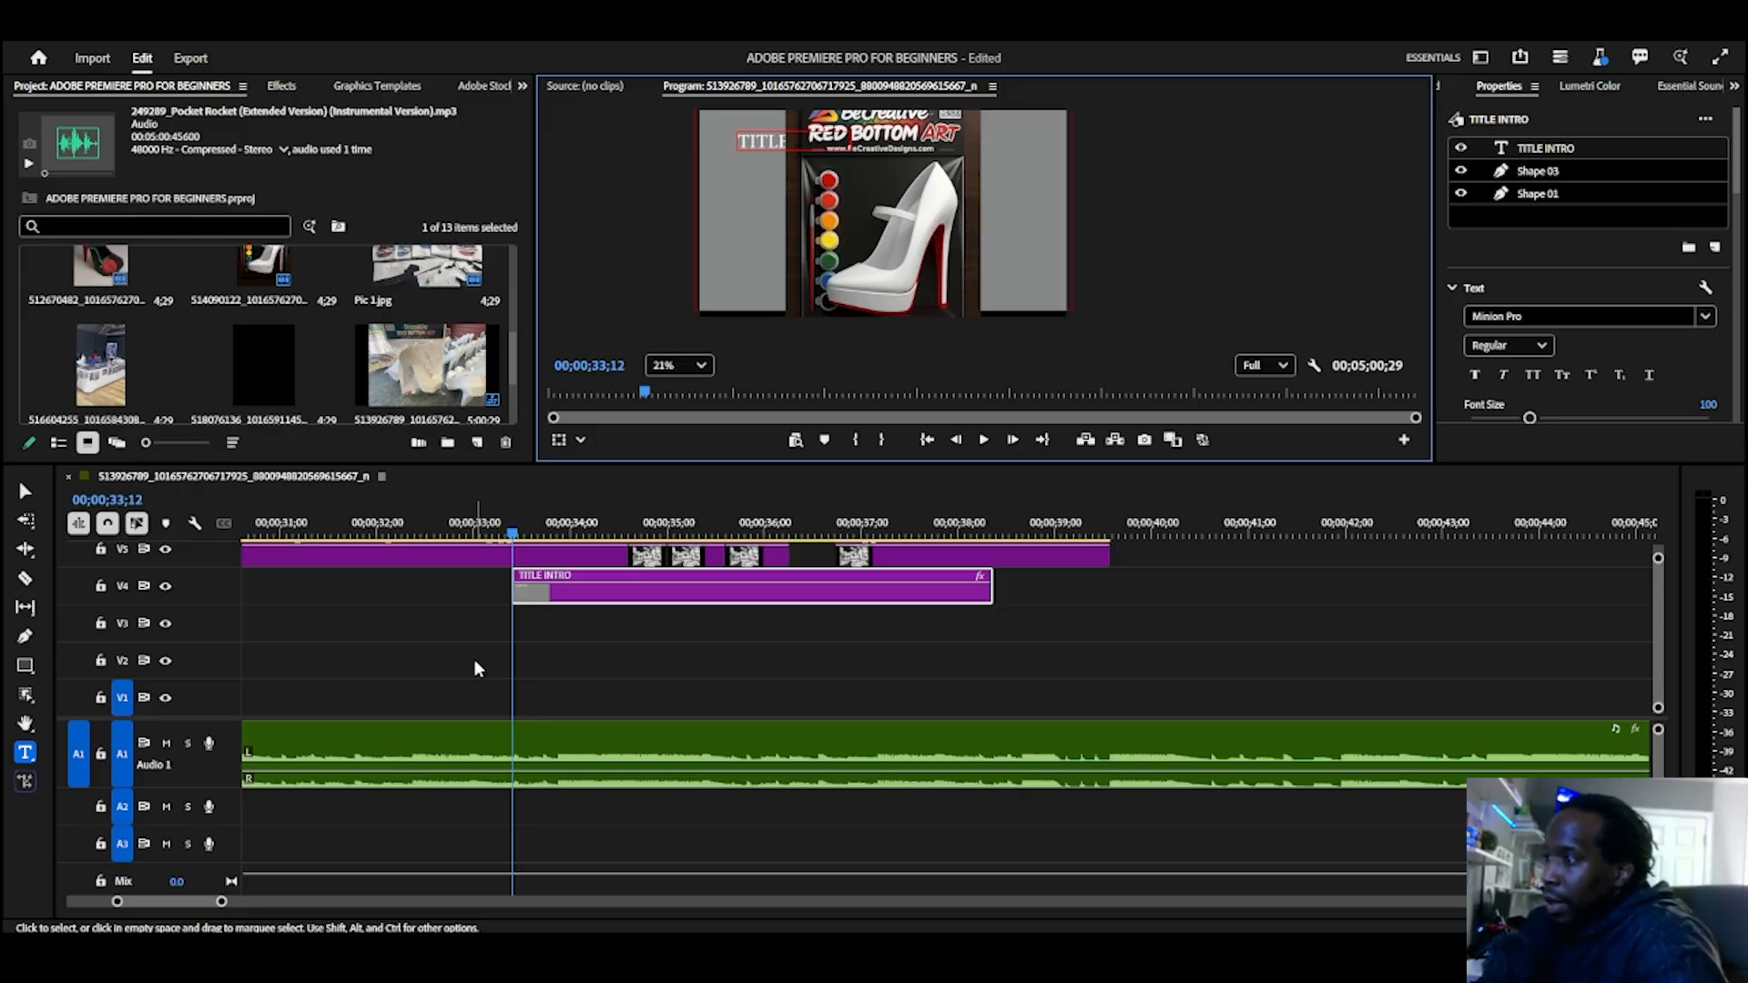
Step: Enlarge the video track area and move all the video clips down two tracks, placing the graphic clip on V2
{"action": "left_click", "coordinate": [475, 670]}
{"action": "scroll", "coordinate": [1658, 662], "scroll_direction": "up", "scroll_amount": 3}
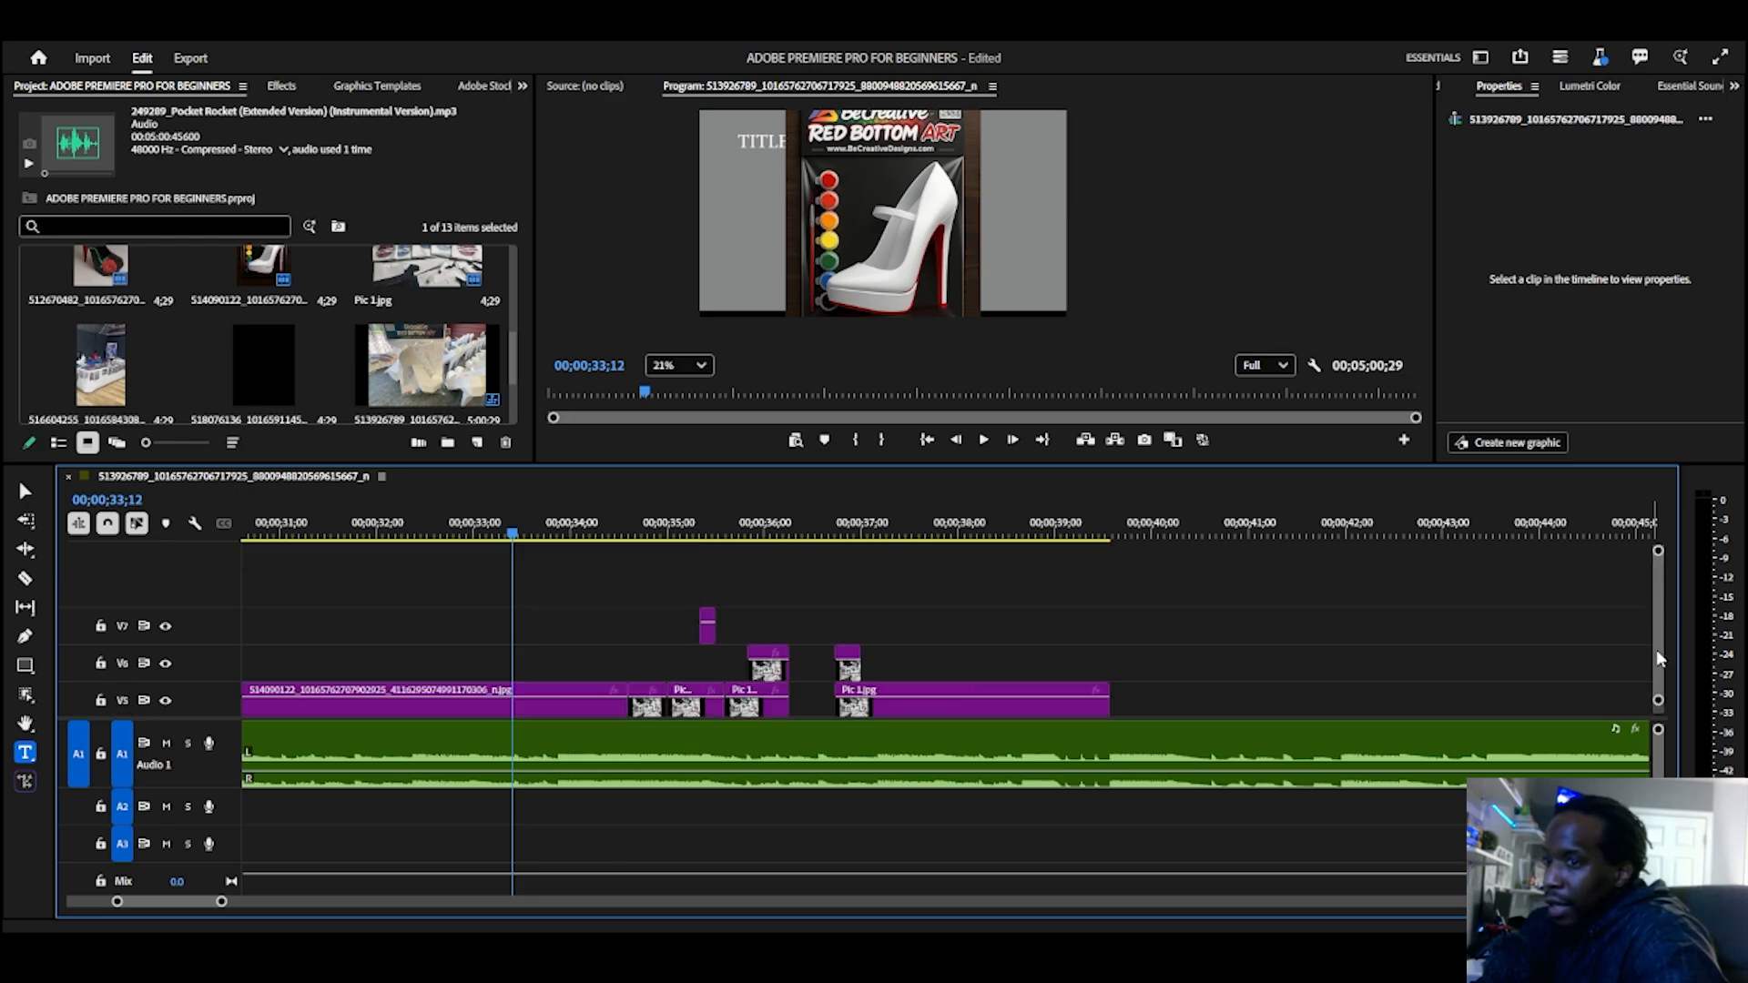
{"action": "scroll", "coordinate": [1658, 661], "scroll_direction": "down", "scroll_amount": 3}
{"action": "scroll", "coordinate": [1658, 662], "scroll_direction": "up", "scroll_amount": 3}
{"action": "scroll", "coordinate": [1658, 662], "scroll_direction": "down", "scroll_amount": 3}
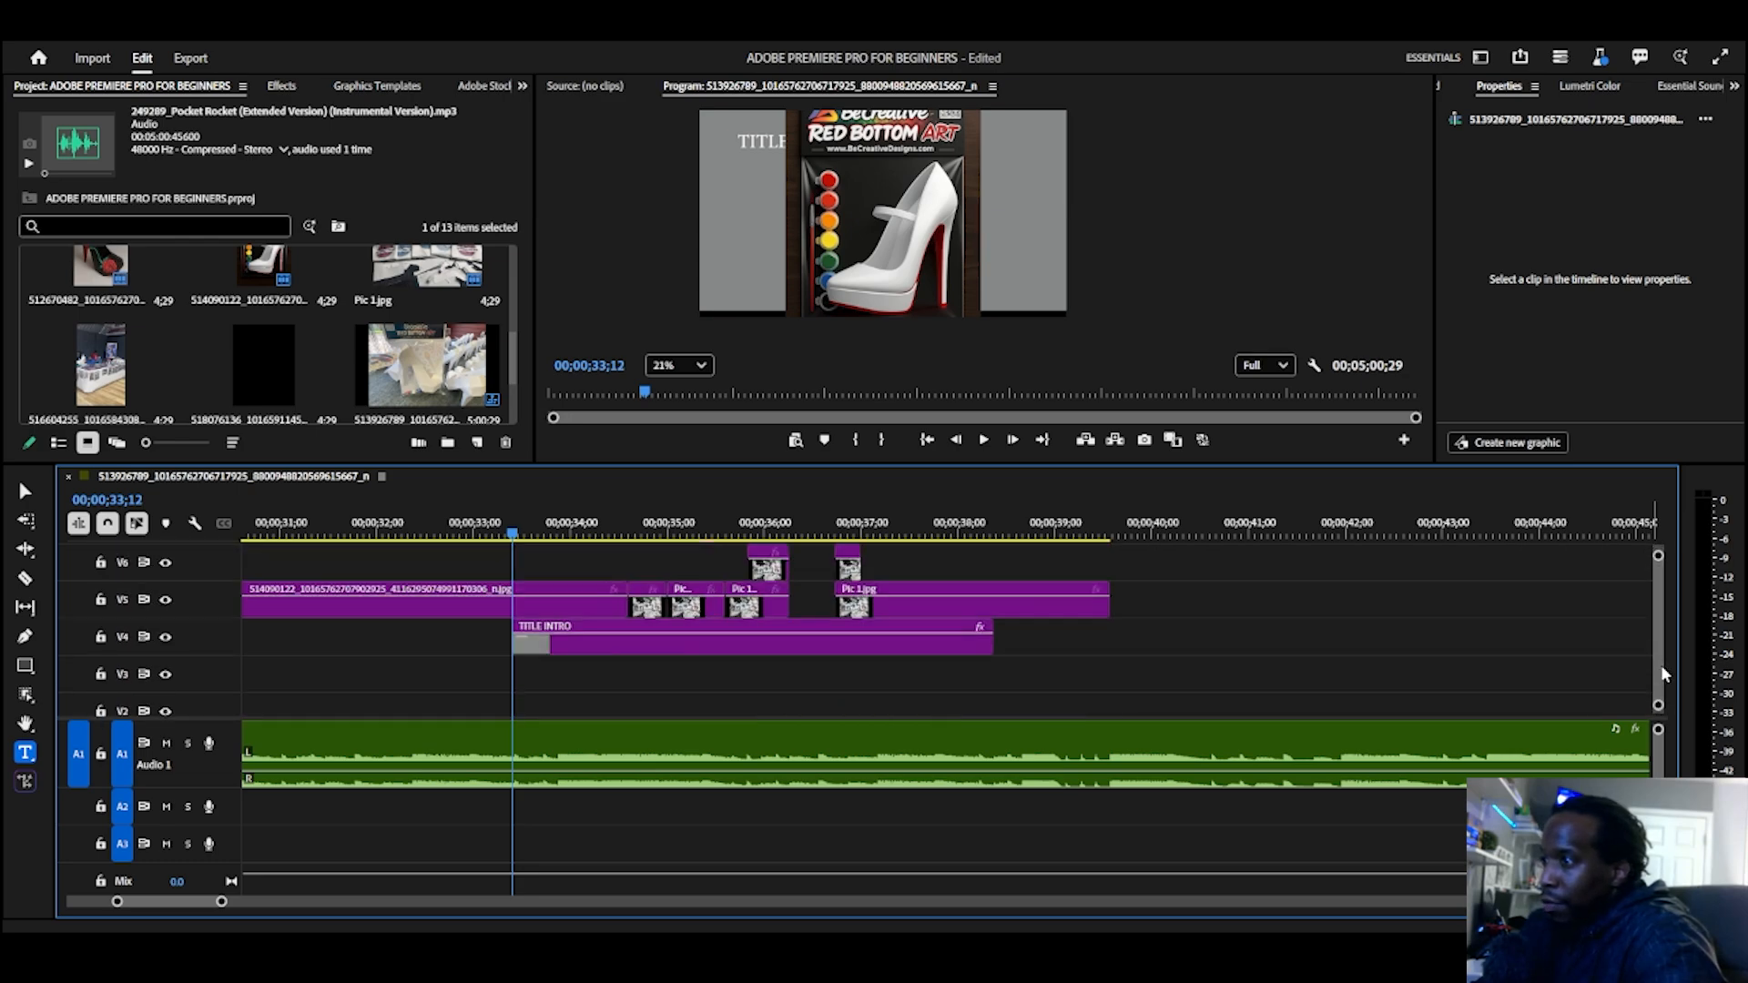
{"action": "left_click", "coordinate": [595, 652]}
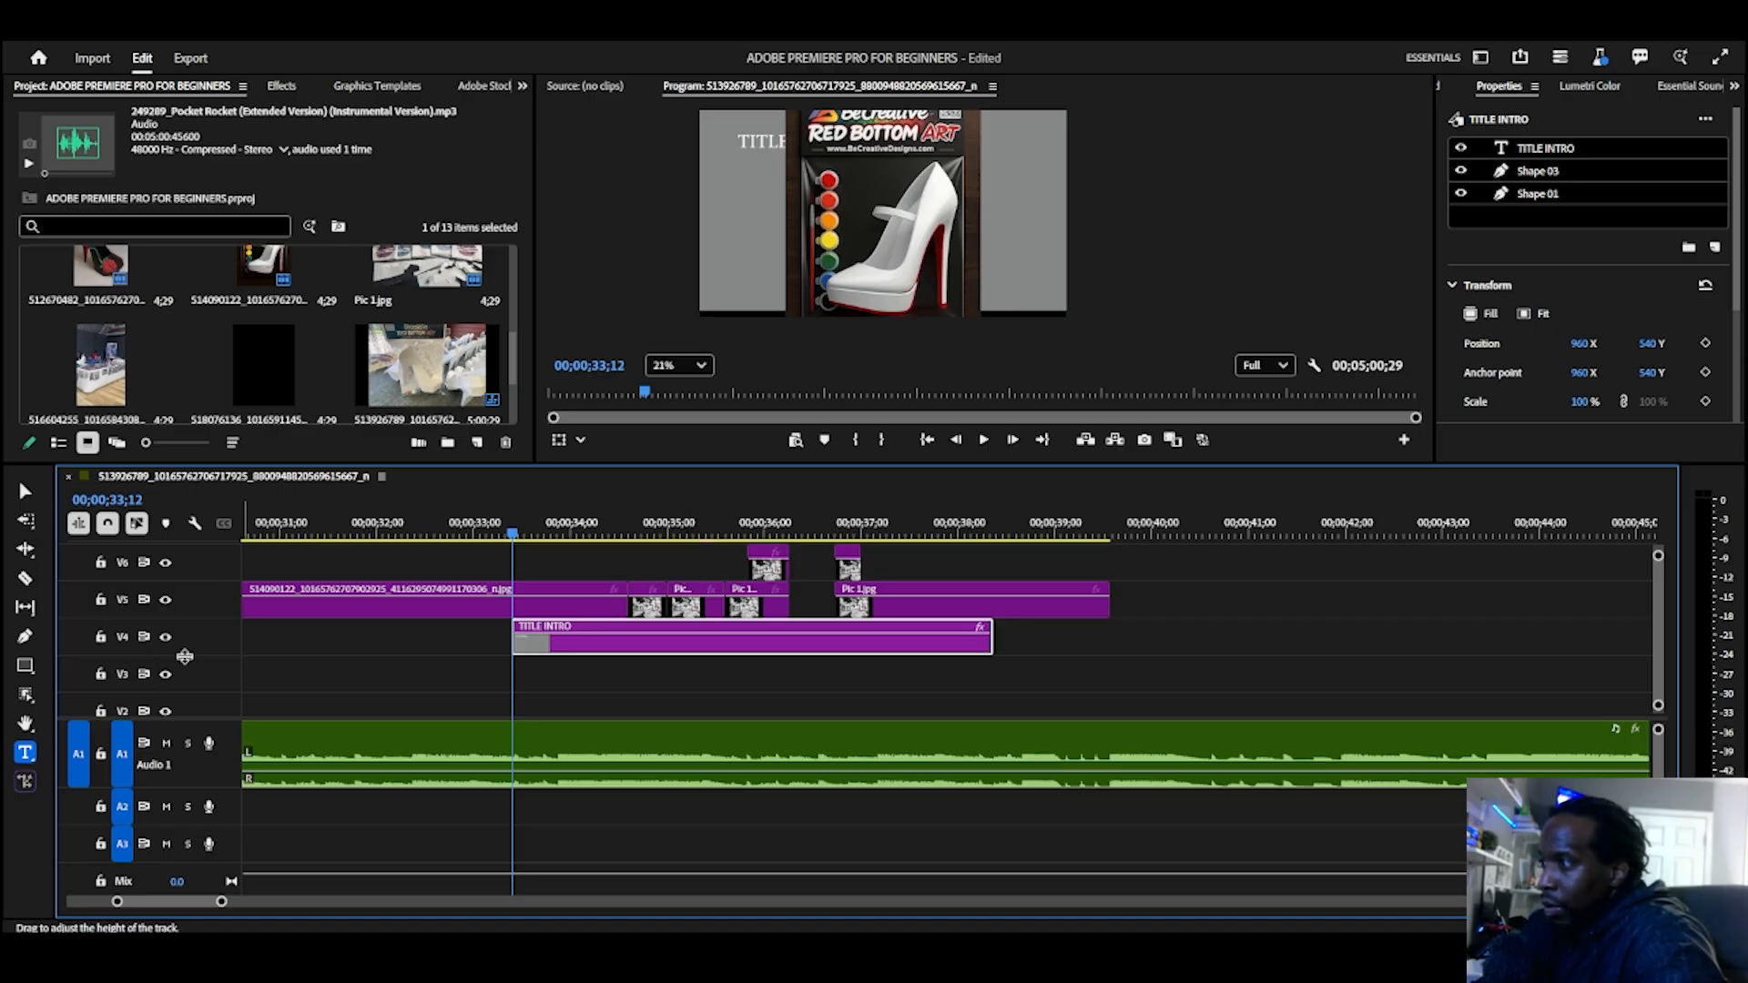
{"action": "scroll", "coordinate": [183, 675], "scroll_direction": "right", "scroll_amount": 1}
{"action": "left_click_drag", "start_coordinate": [220, 718], "coordinate": [221, 774]}
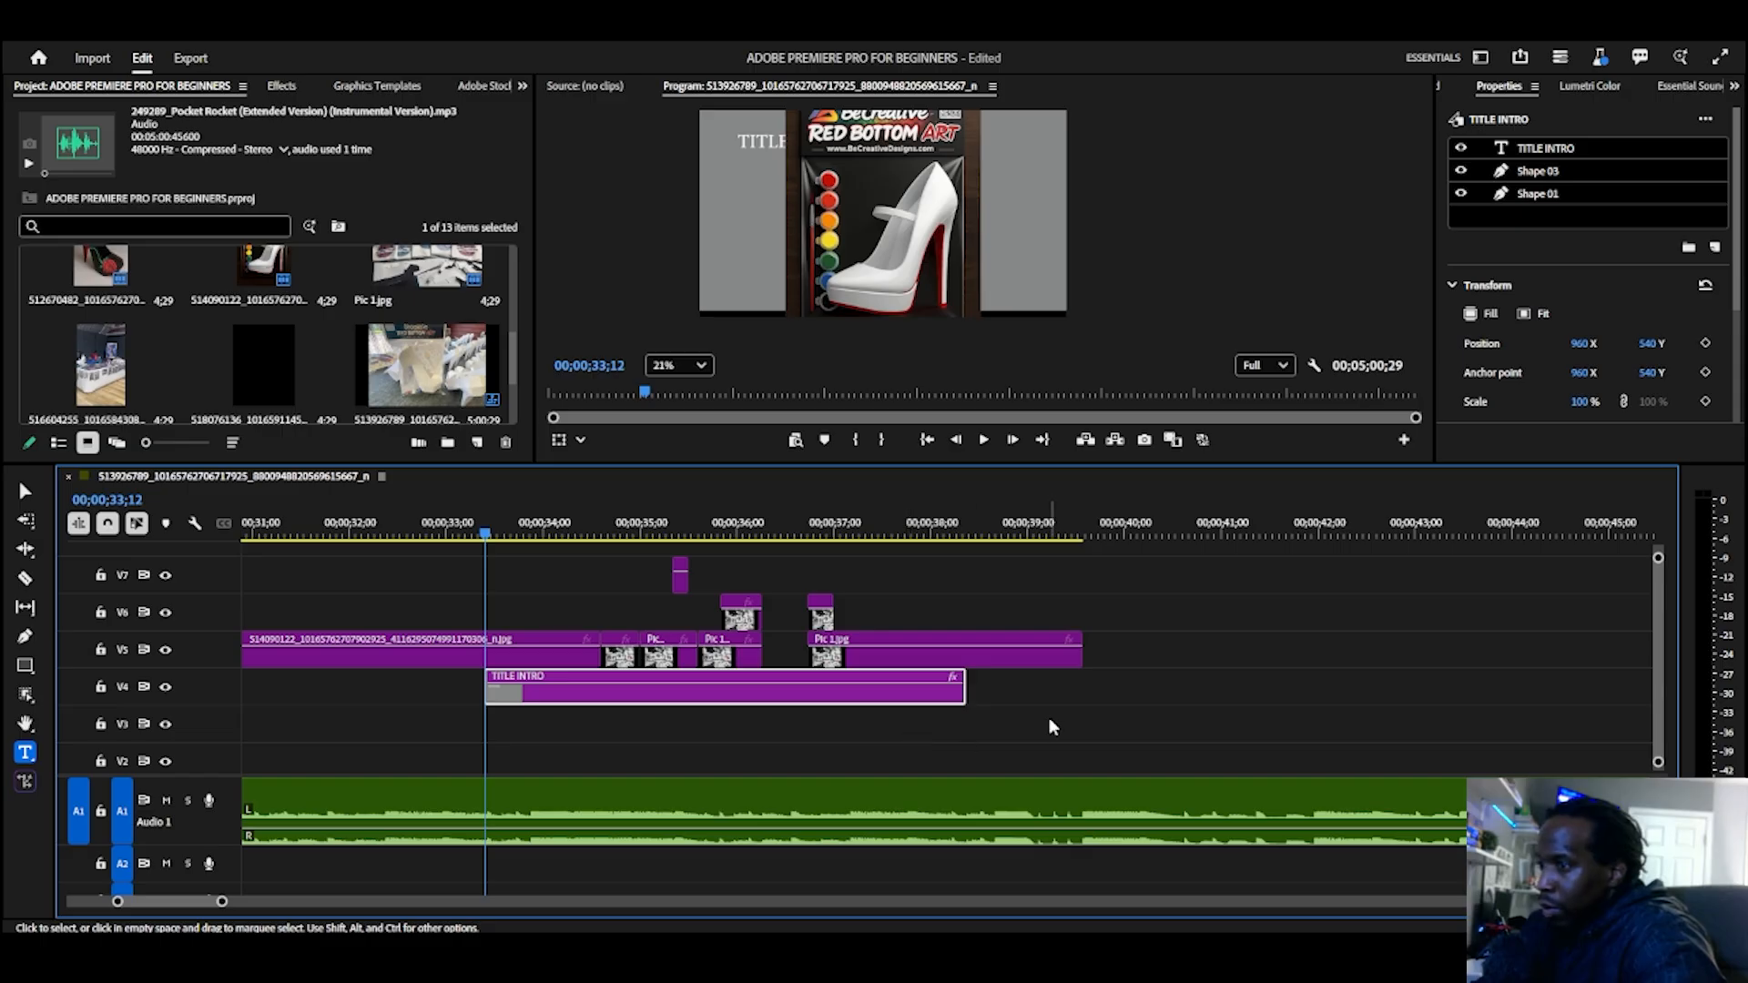
{"action": "left_click_drag", "start_coordinate": [1048, 721], "coordinate": [596, 560]}
{"action": "left_click_drag", "start_coordinate": [531, 707], "coordinate": [537, 760]}
{"action": "left_click", "coordinate": [408, 763]}
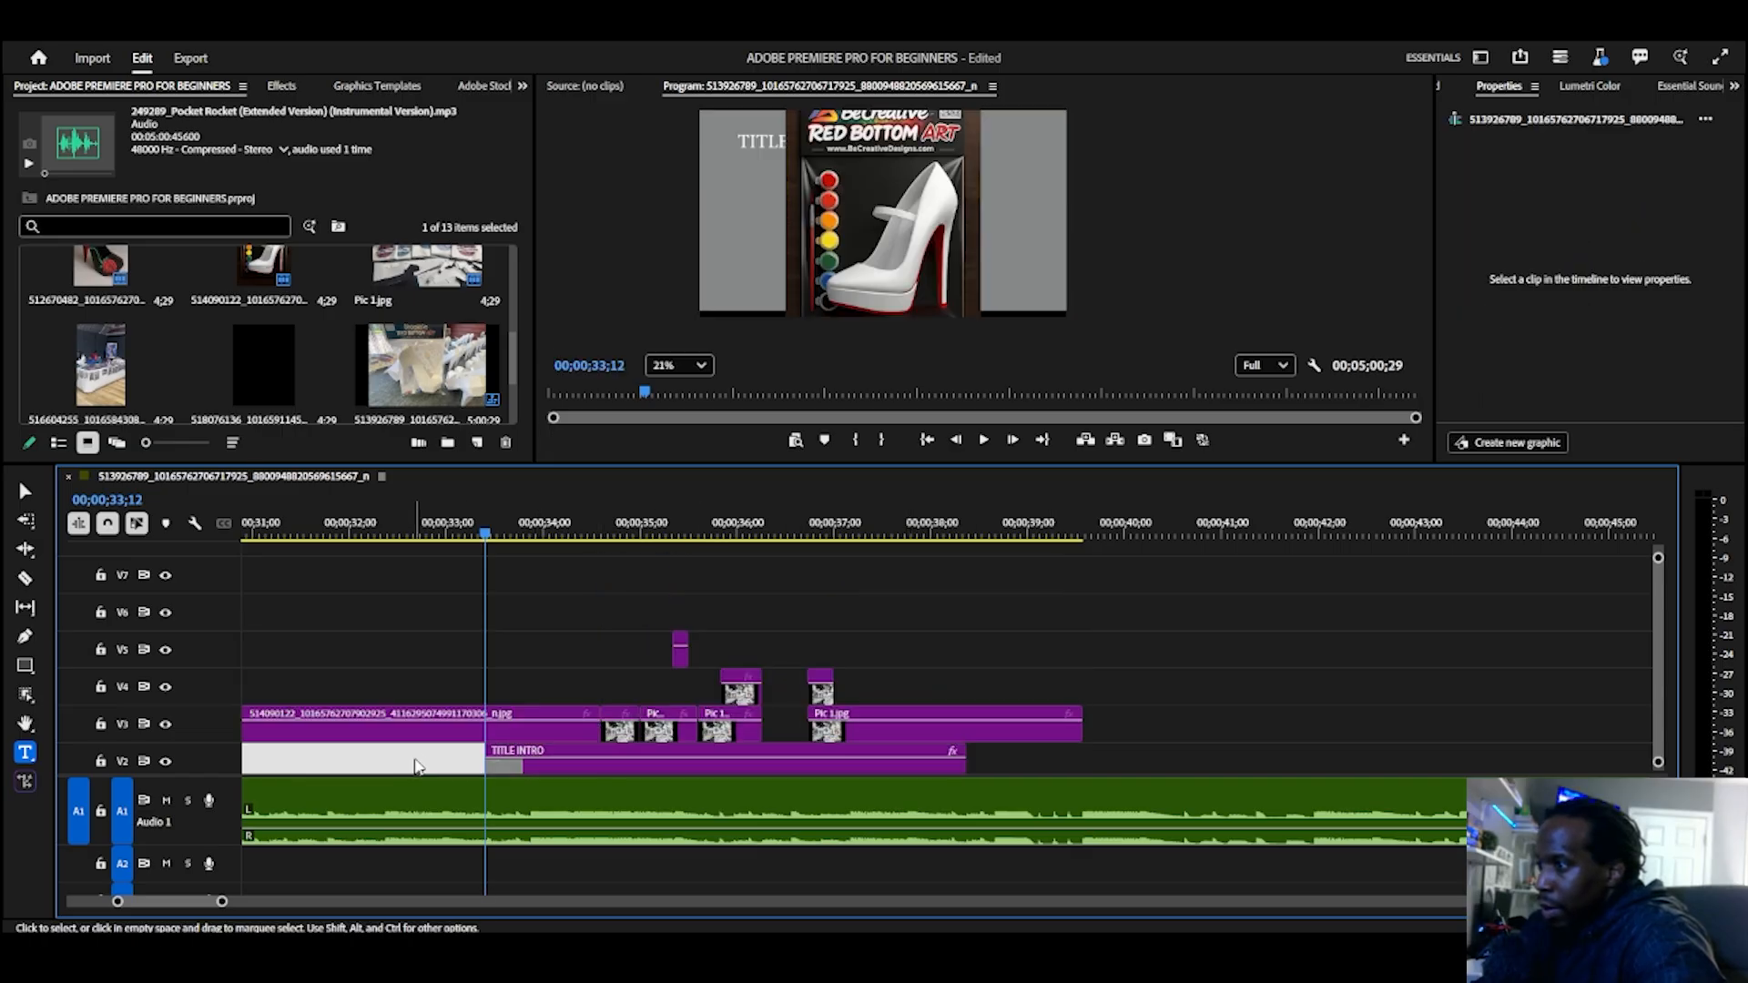
Step: Move the TITLE INTRO clip from V2 to V6 above the images, and toggle the V6 track output off and on
{"action": "left_click", "coordinate": [550, 767]}
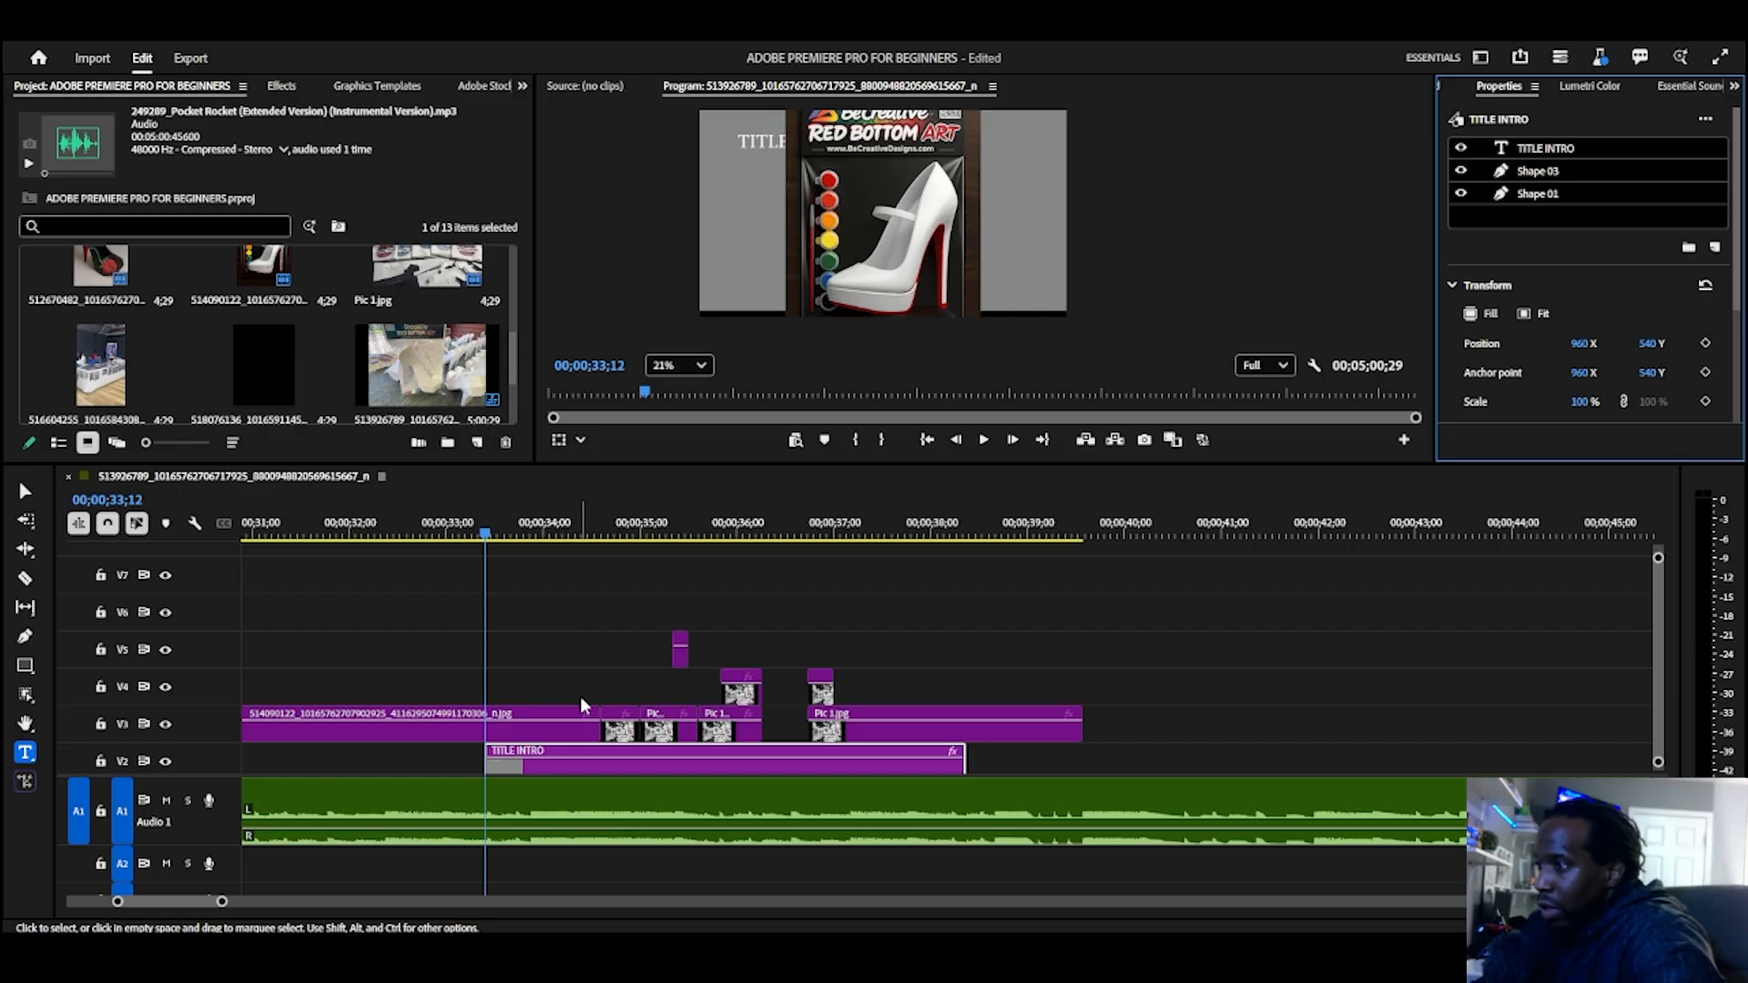
{"action": "left_click_drag", "start_coordinate": [577, 766], "coordinate": [571, 628]}
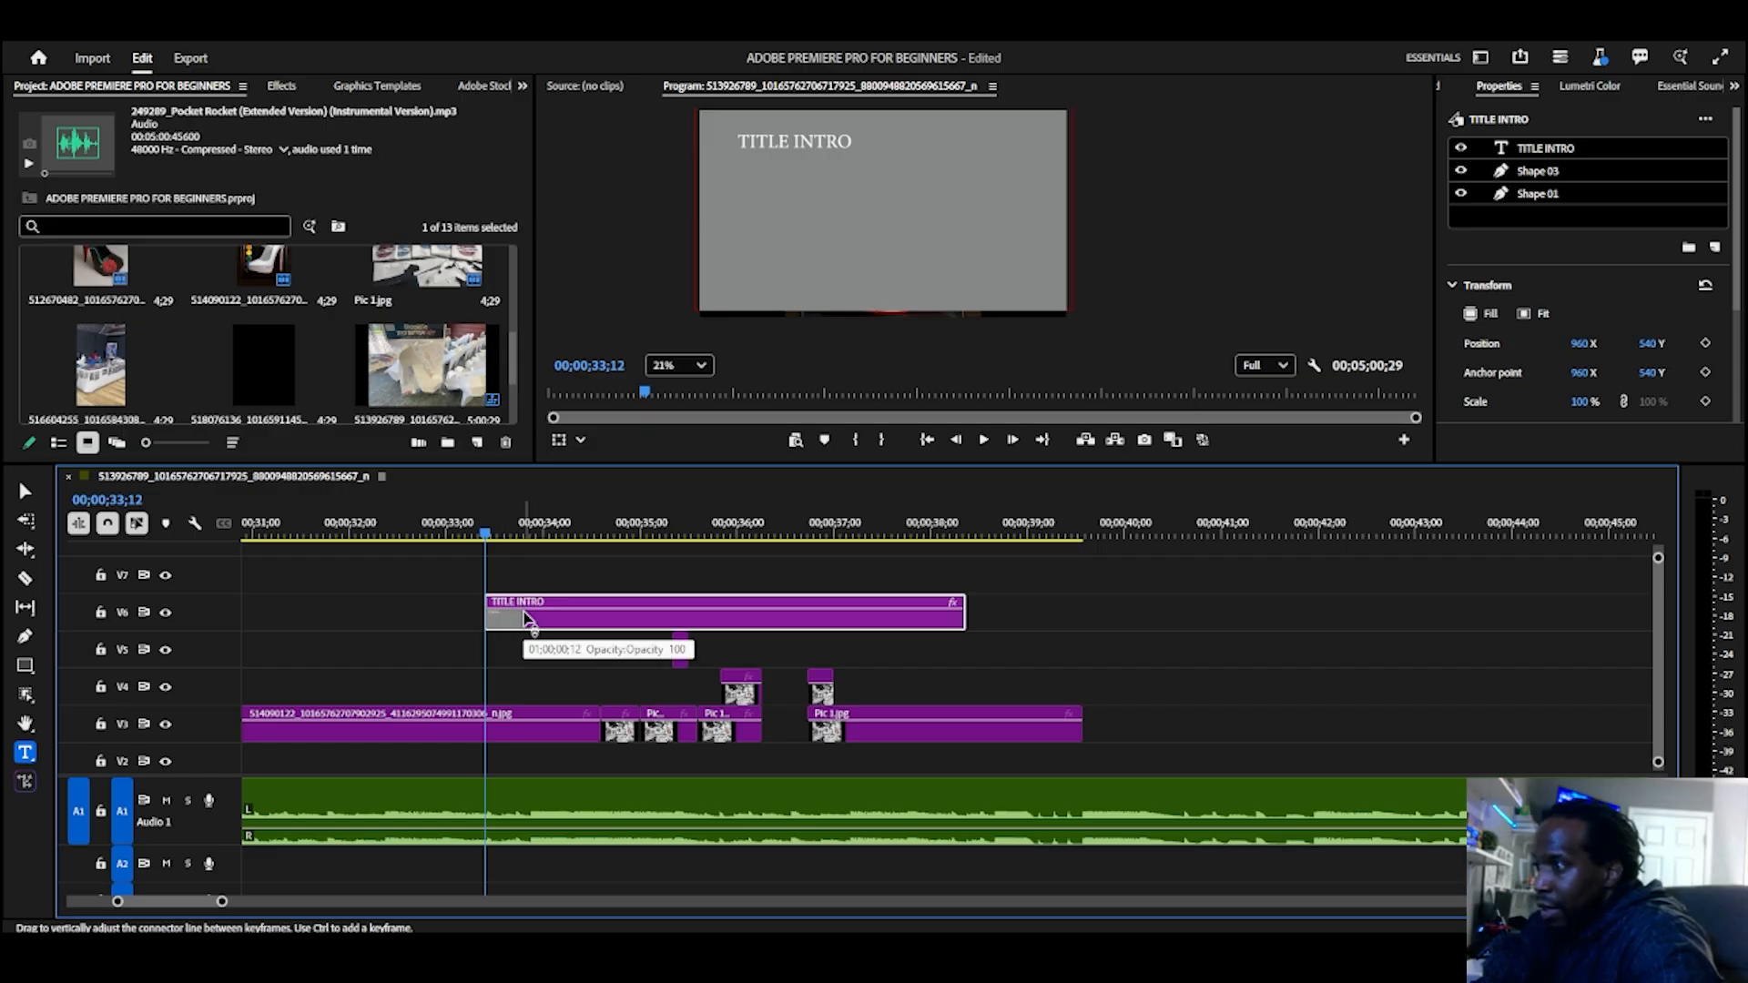
{"action": "right_click", "coordinate": [526, 619]}
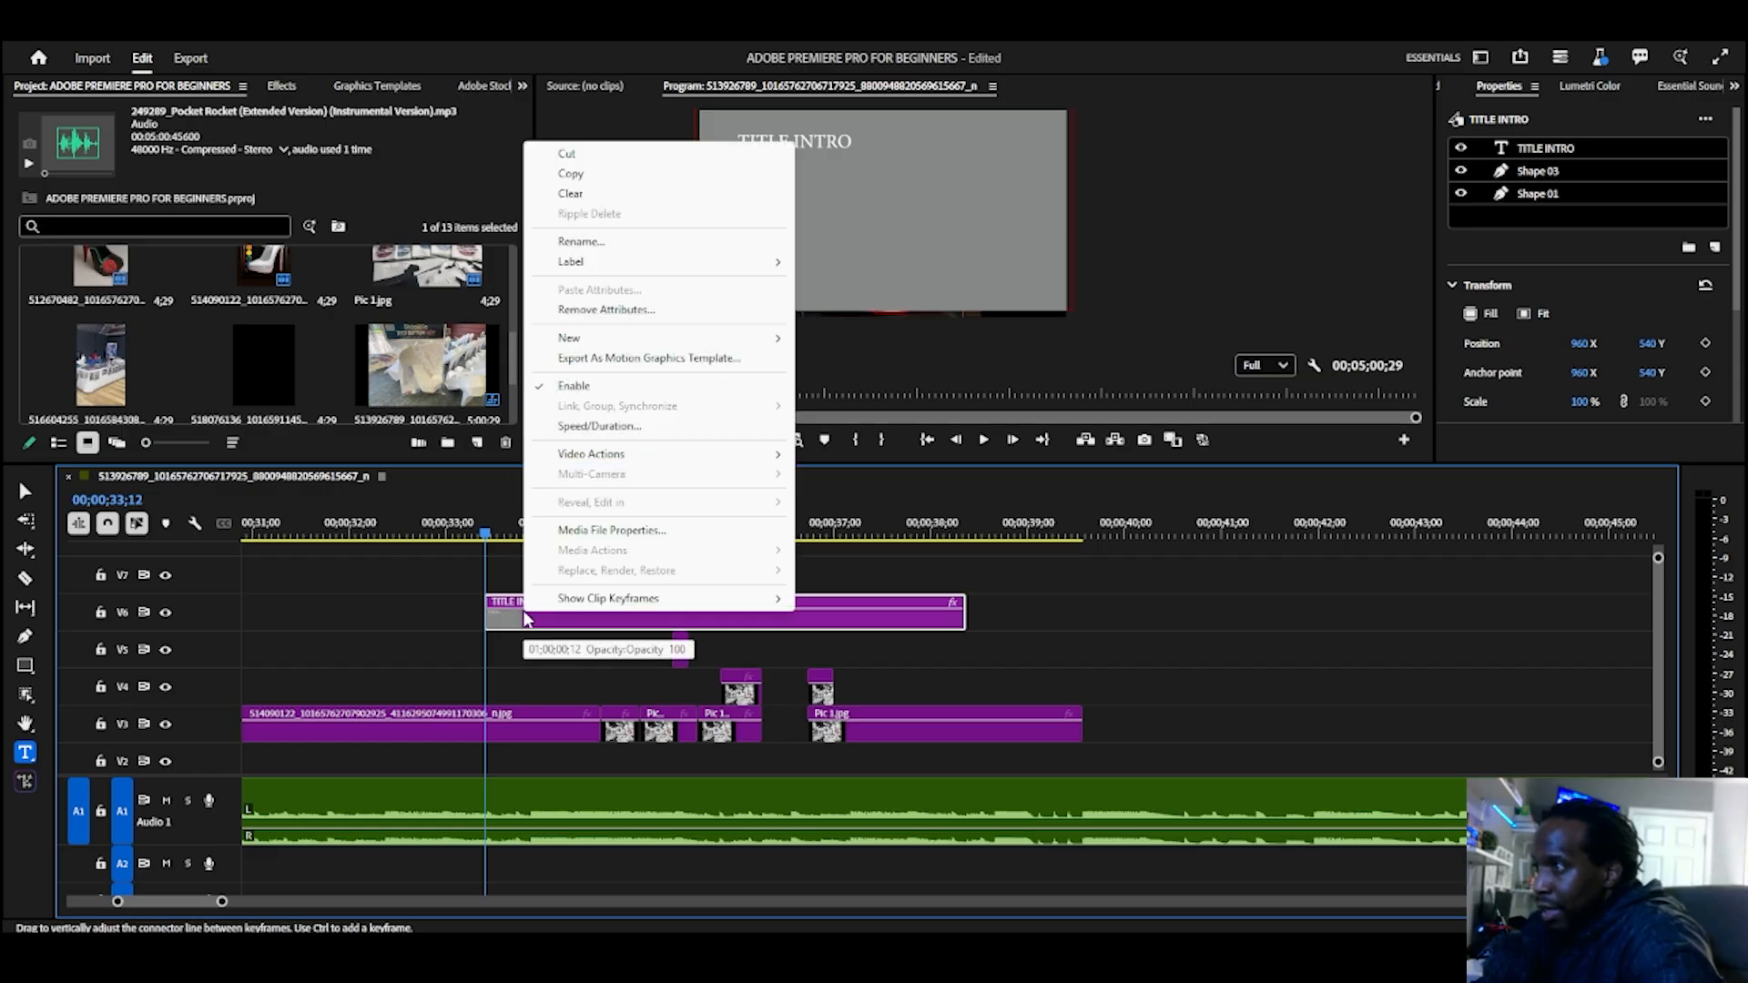
{"action": "left_click", "coordinate": [508, 629]}
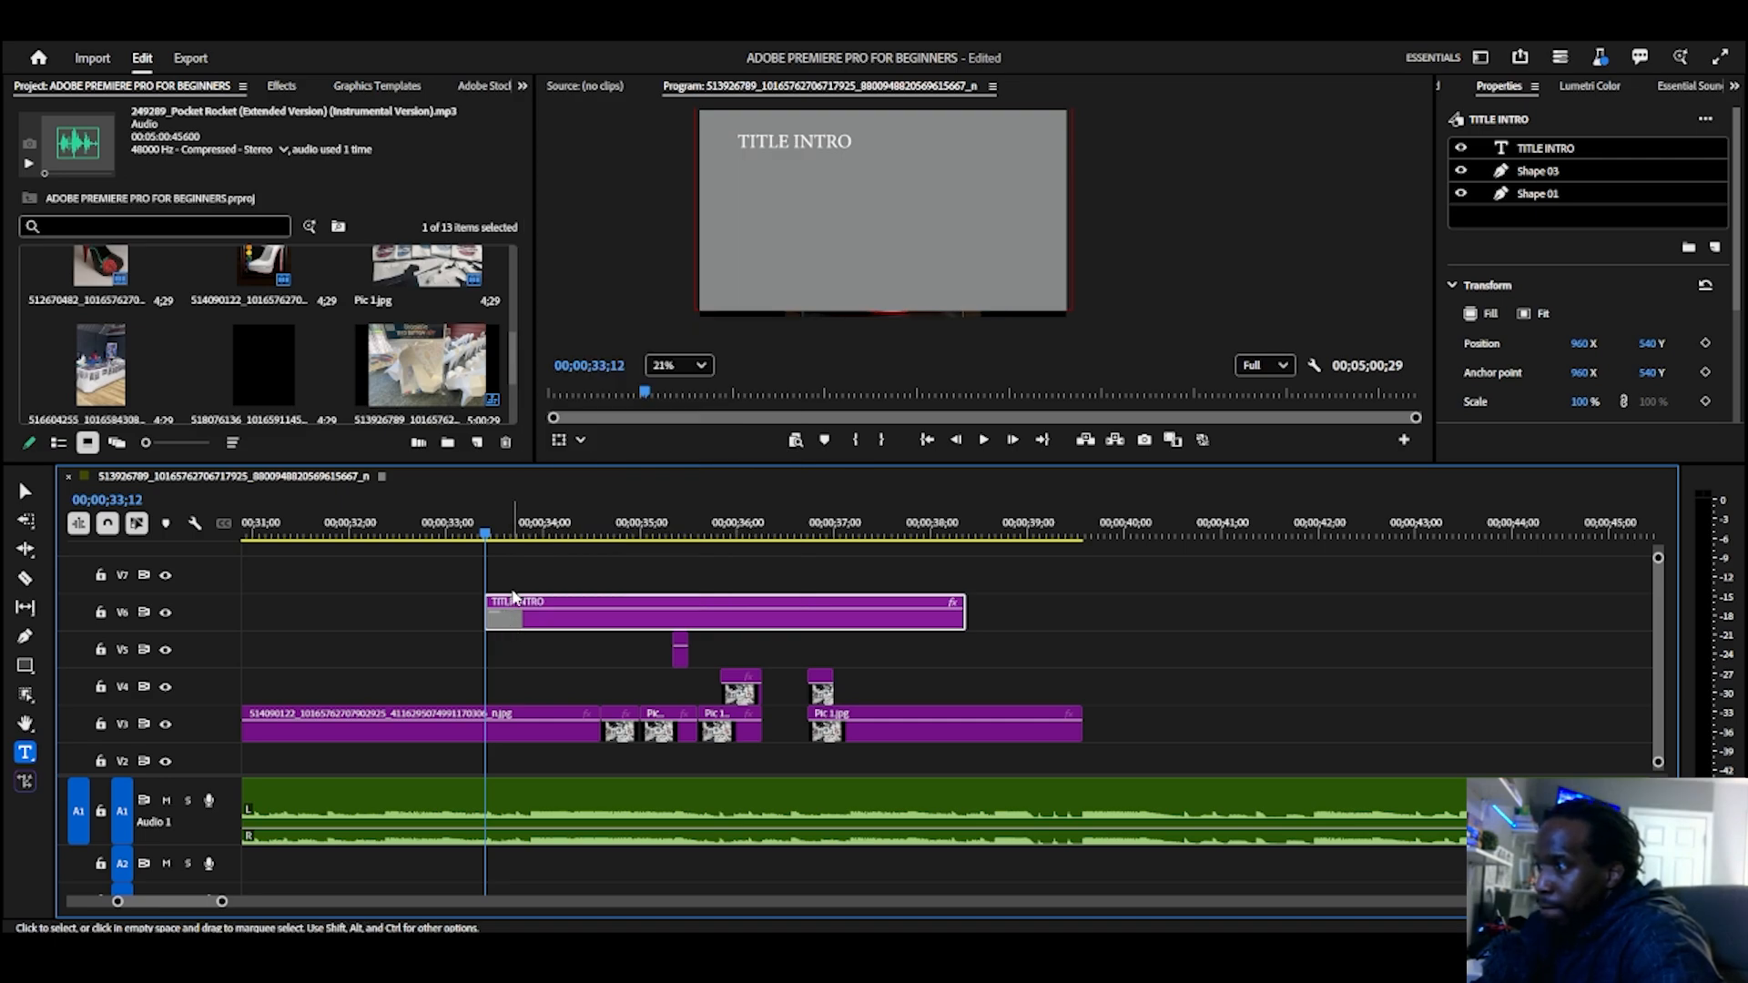
{"action": "left_click", "coordinate": [166, 613]}
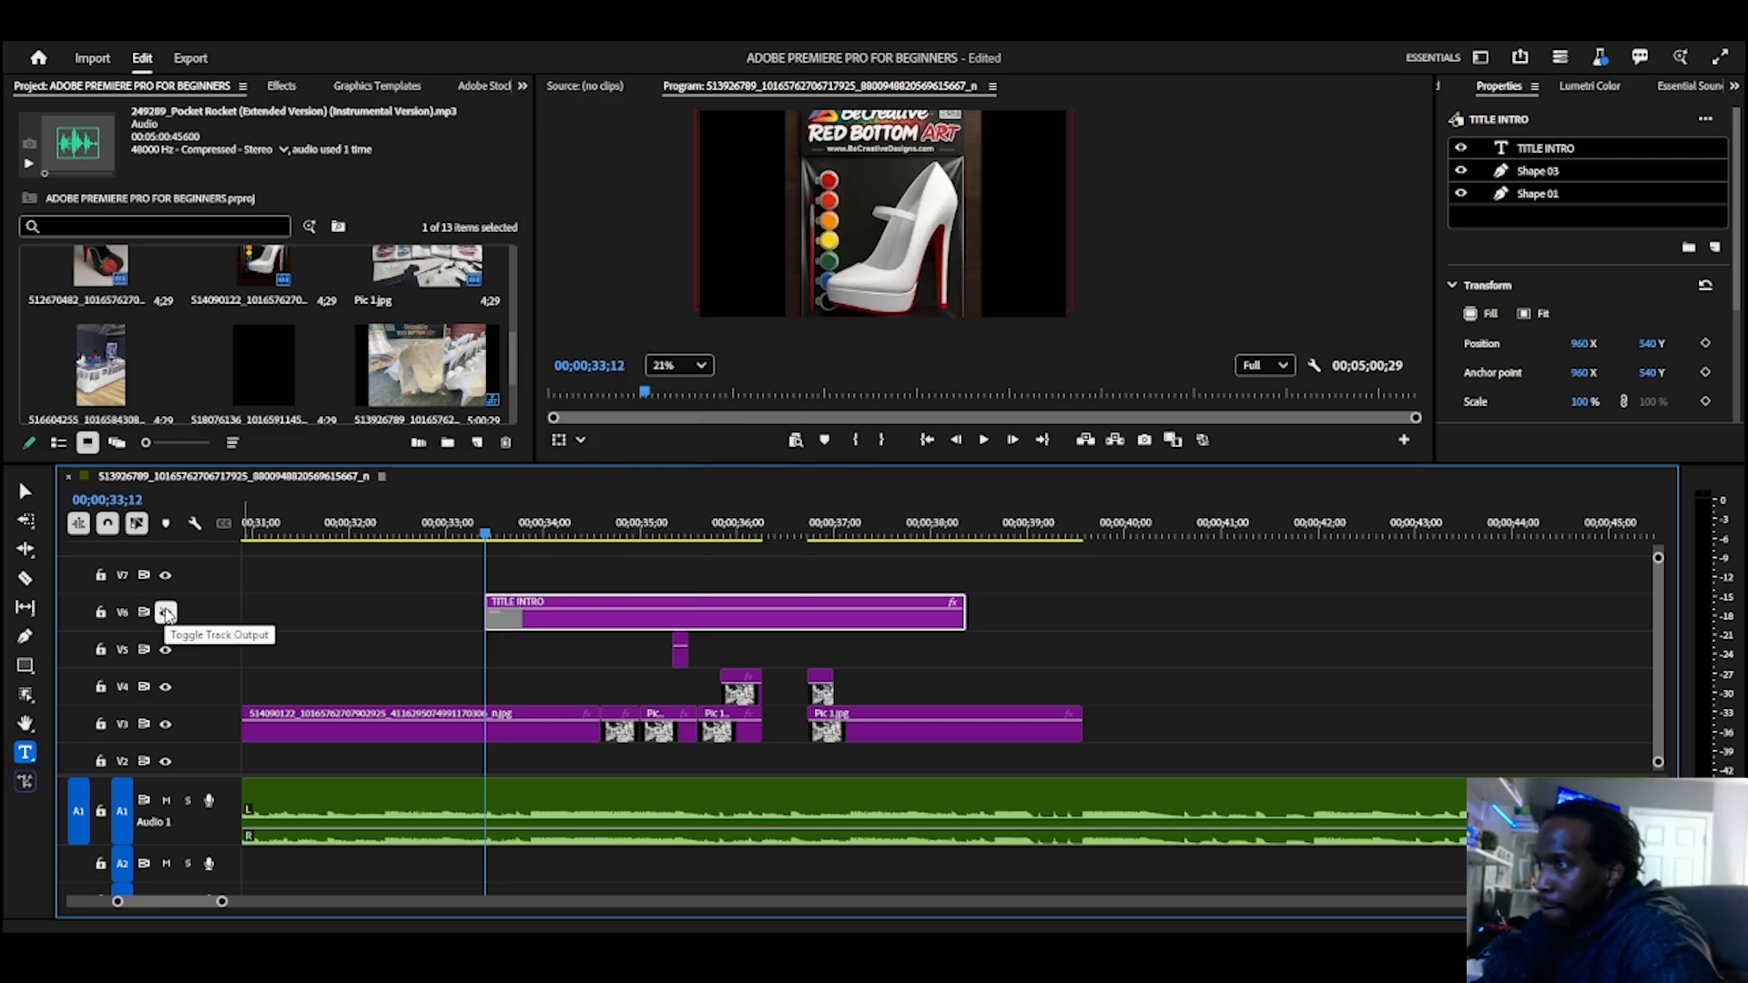
{"action": "left_click", "coordinate": [166, 613]}
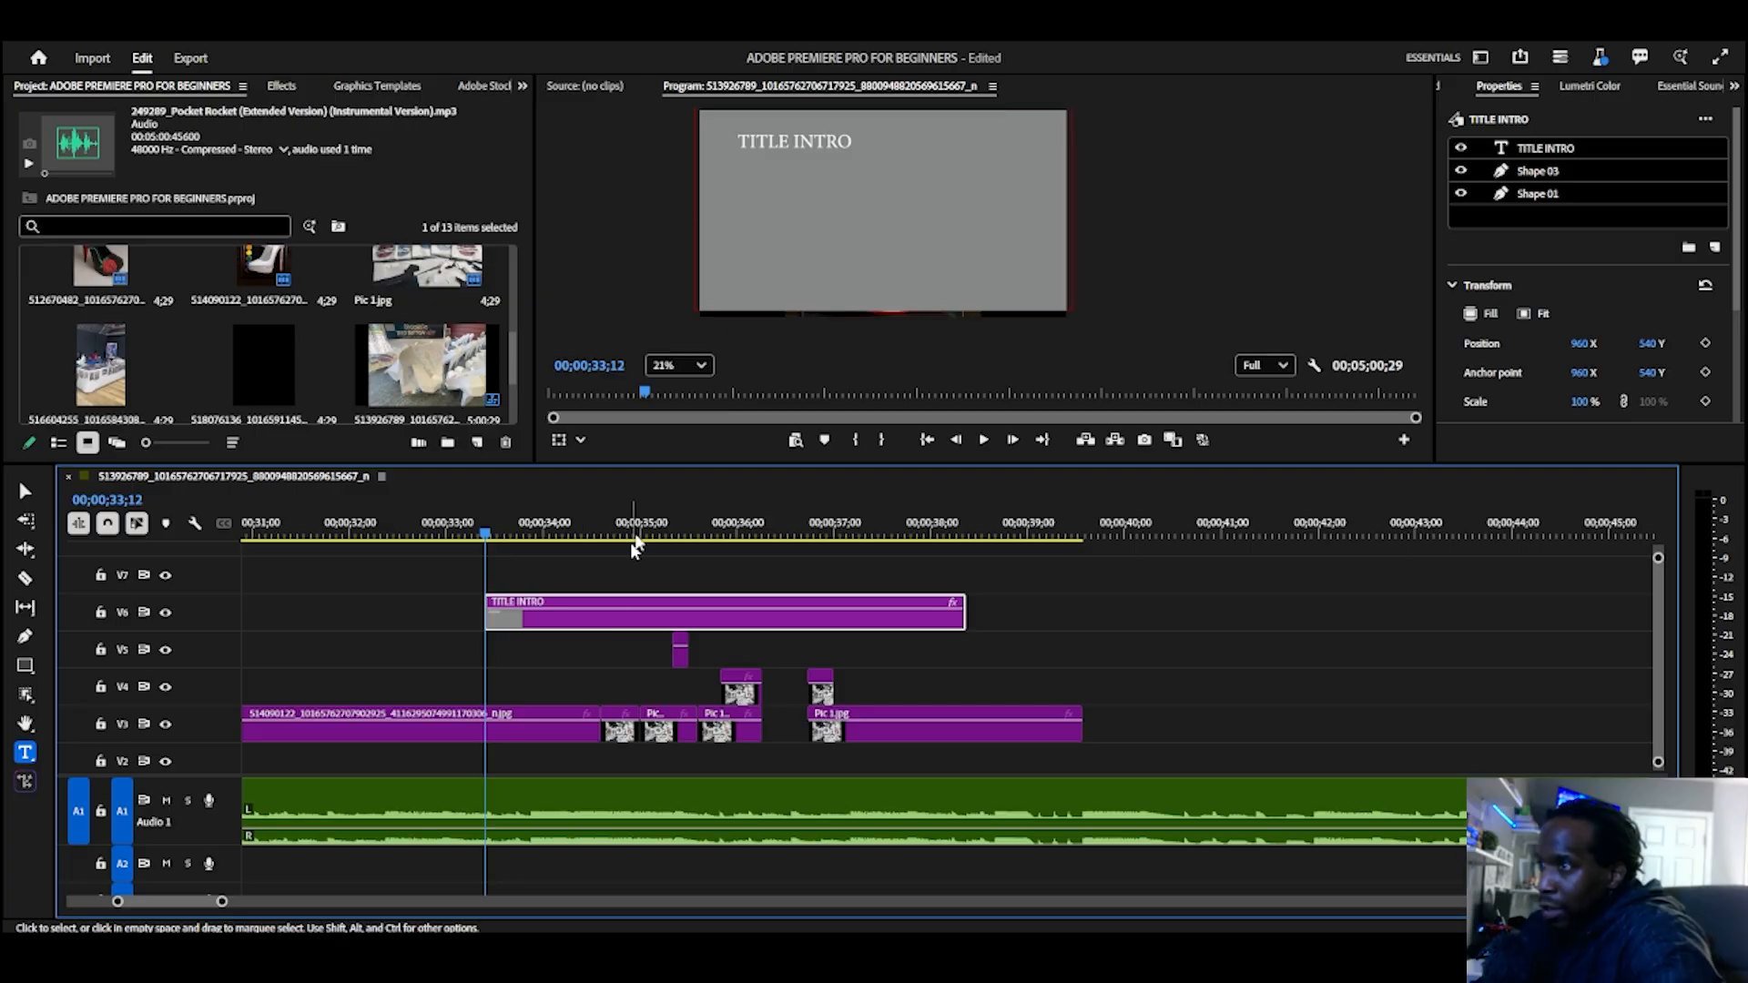
Step: Delete all the TITLE INTRO text from the graphic in the program preview
{"action": "left_click", "coordinate": [833, 144]}
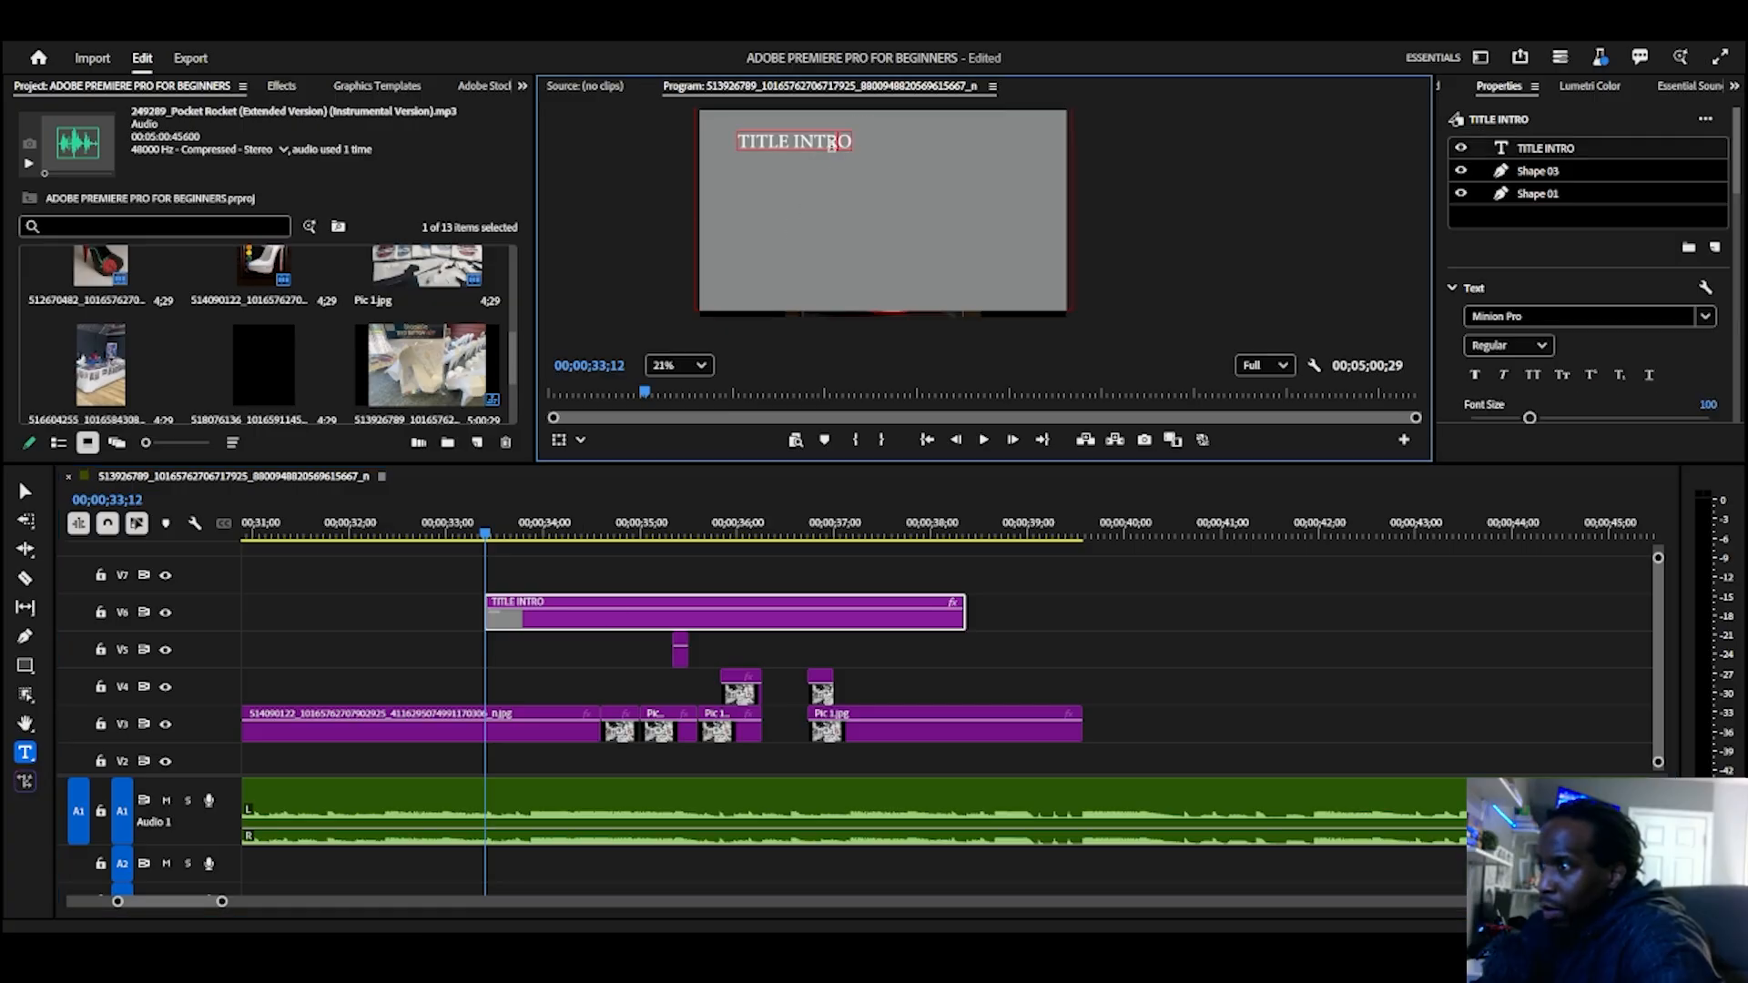
{"action": "left_click_drag", "start_coordinate": [850, 139], "coordinate": [731, 140]}
{"action": "key", "text": "BackSpace"}
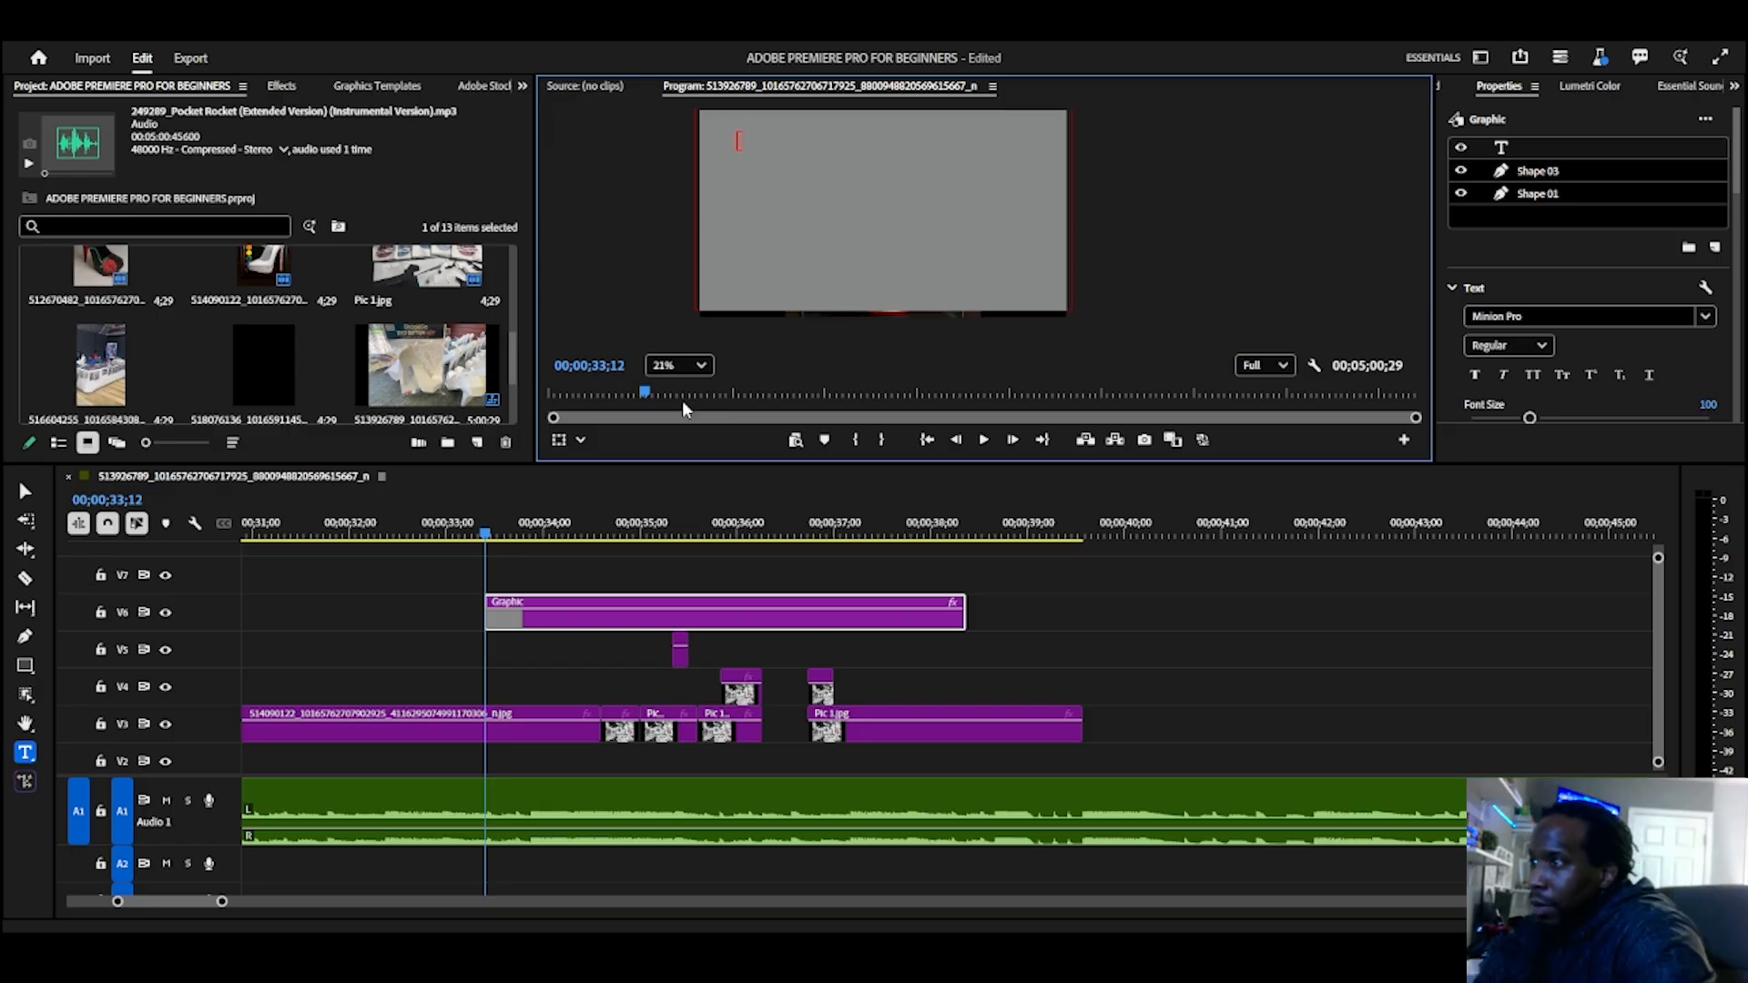
Step: Move the Graphic clip from V6 to an earlier position on V2, beneath the shoe image clip
{"action": "left_click", "coordinate": [543, 614]}
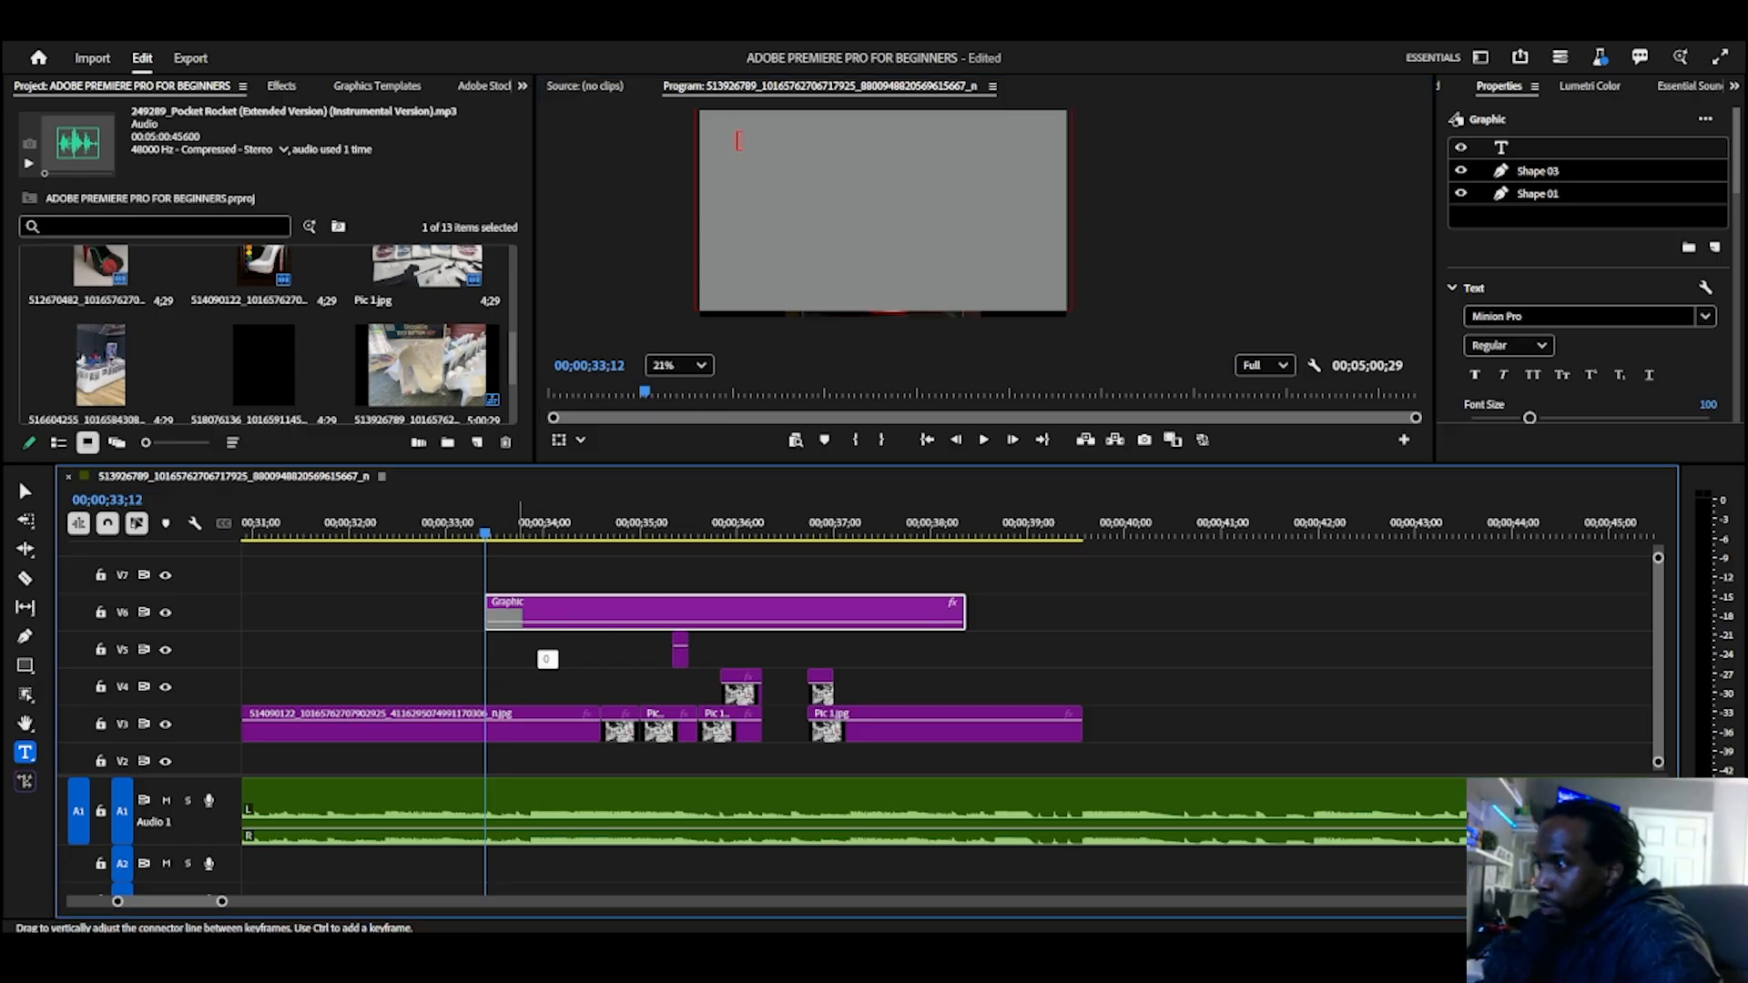
{"action": "left_click_drag", "start_coordinate": [543, 615], "coordinate": [547, 670]}
{"action": "key", "text": "ctrl+z"}
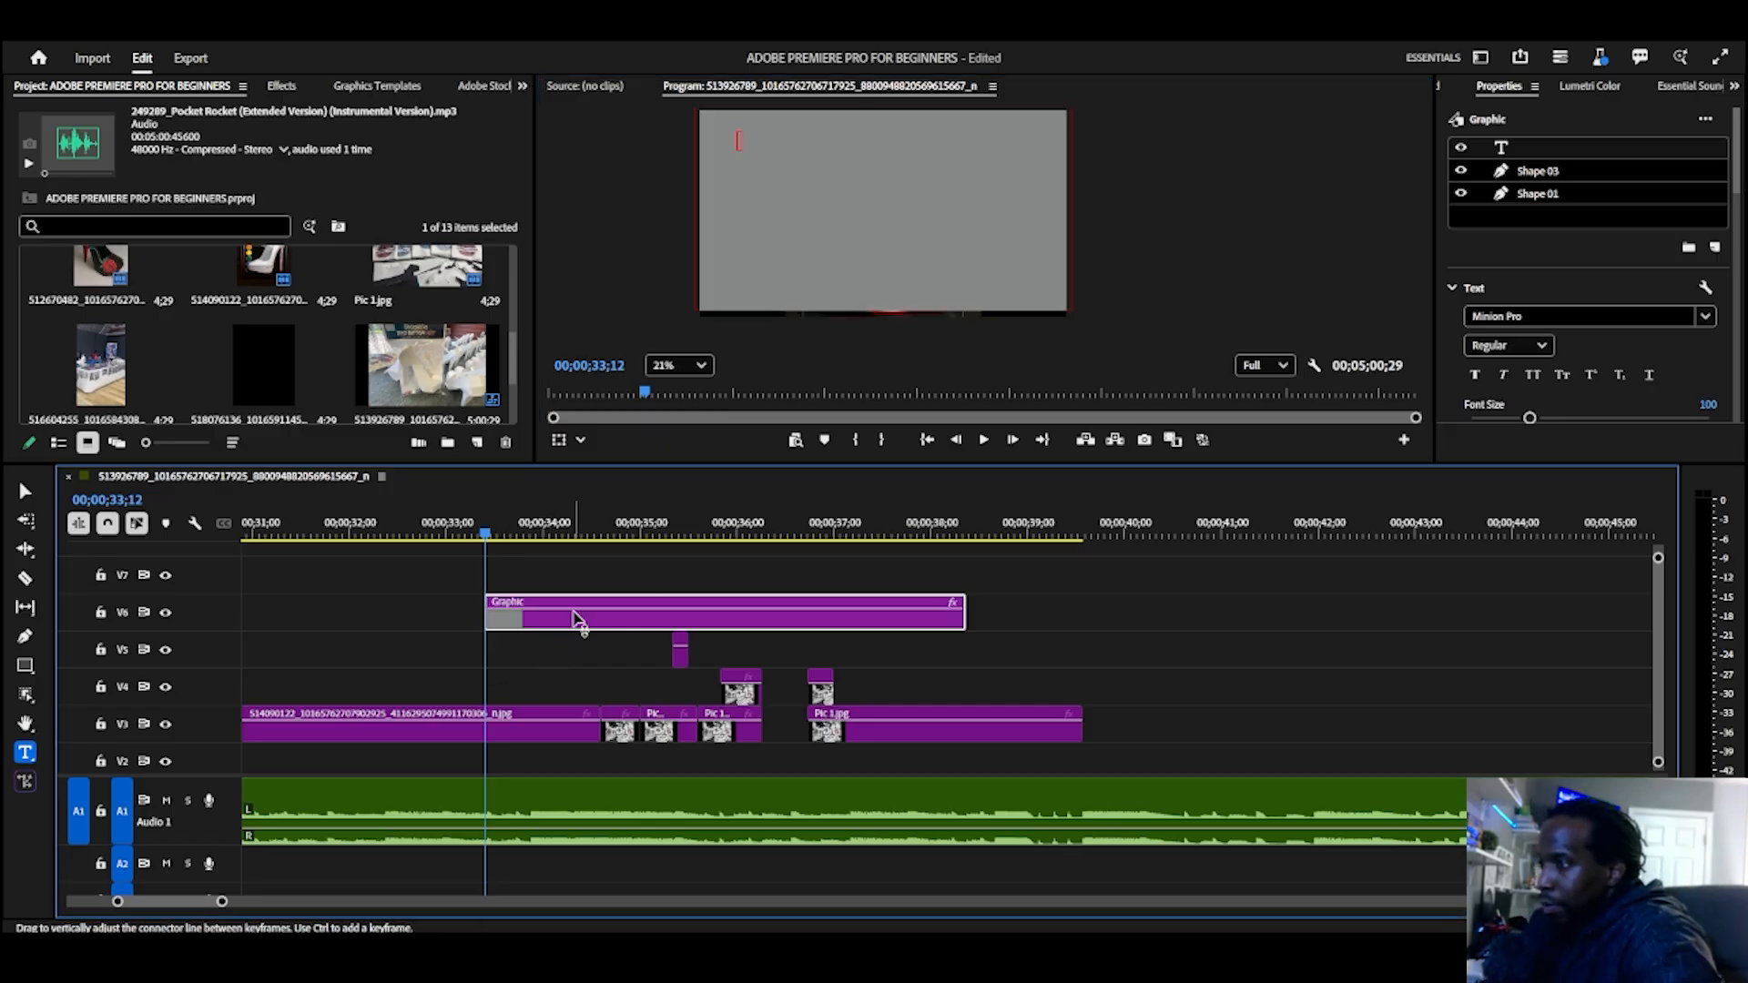
{"action": "left_click_drag", "start_coordinate": [574, 611], "coordinate": [338, 776]}
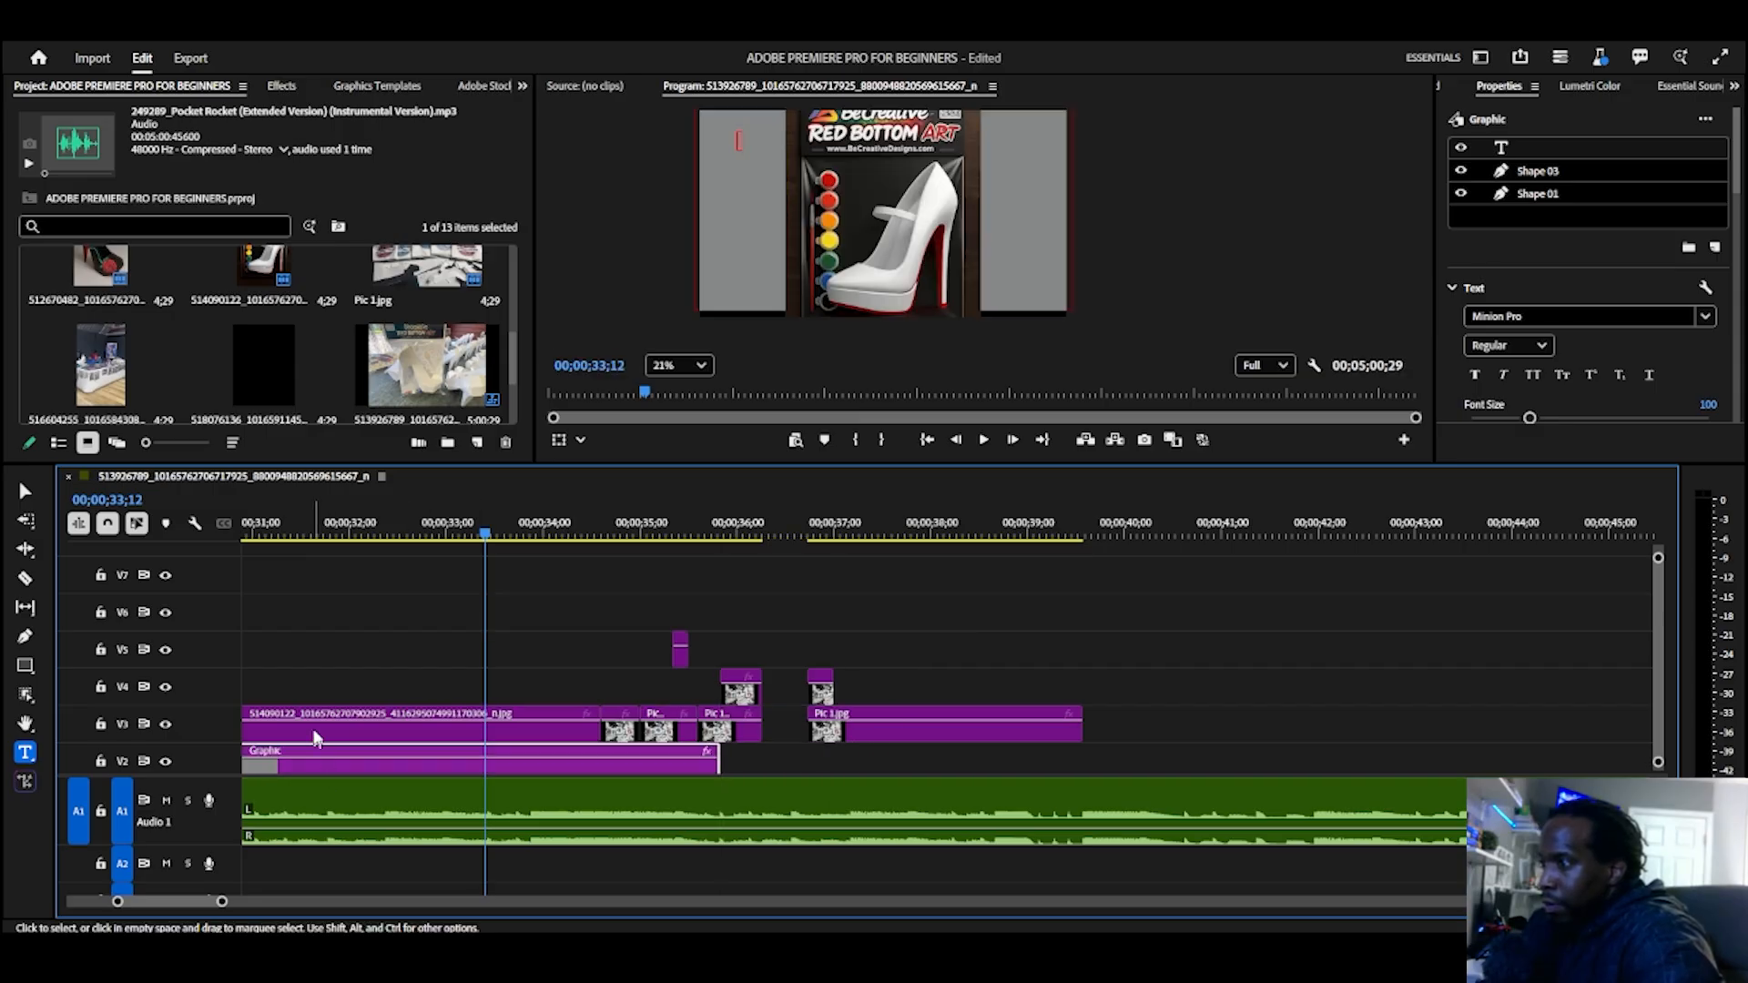
Step: Add a separate text clip reading TEXT TITLE over the shoe with the playhead at 00;00;32;04, and shift the clip earlier on V6
{"action": "left_click", "coordinate": [346, 611]}
{"action": "left_click", "coordinate": [365, 533]}
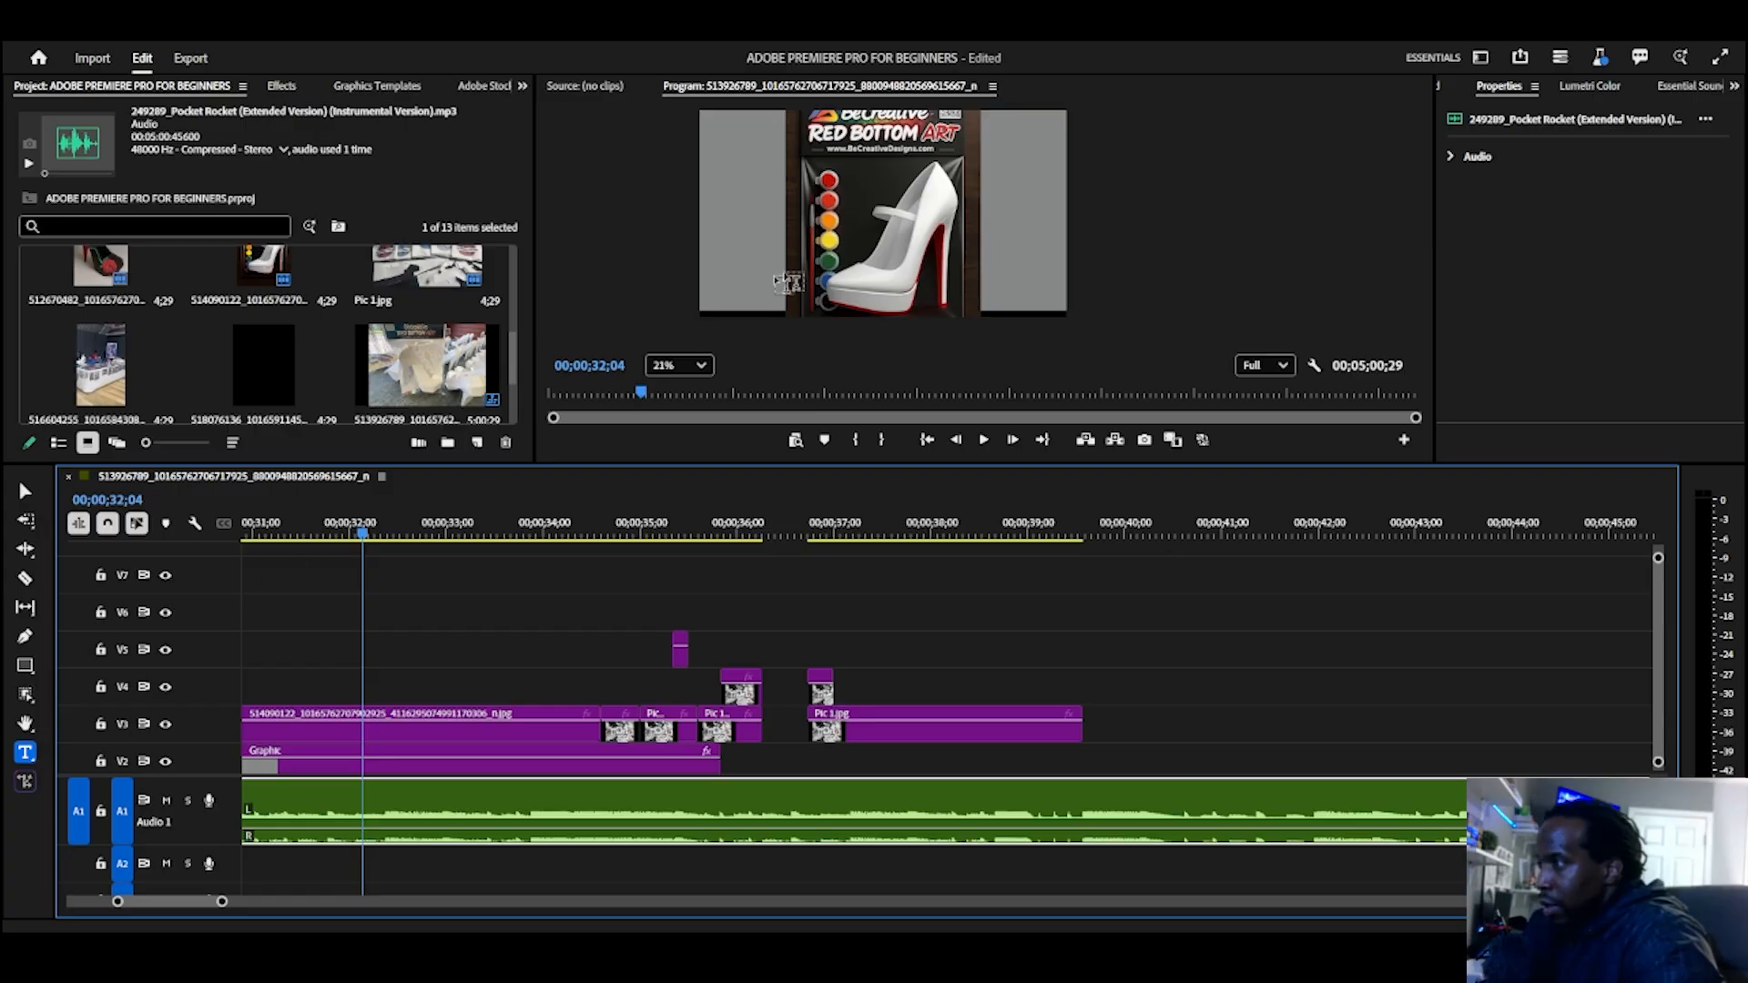
{"action": "left_click", "coordinate": [835, 221]}
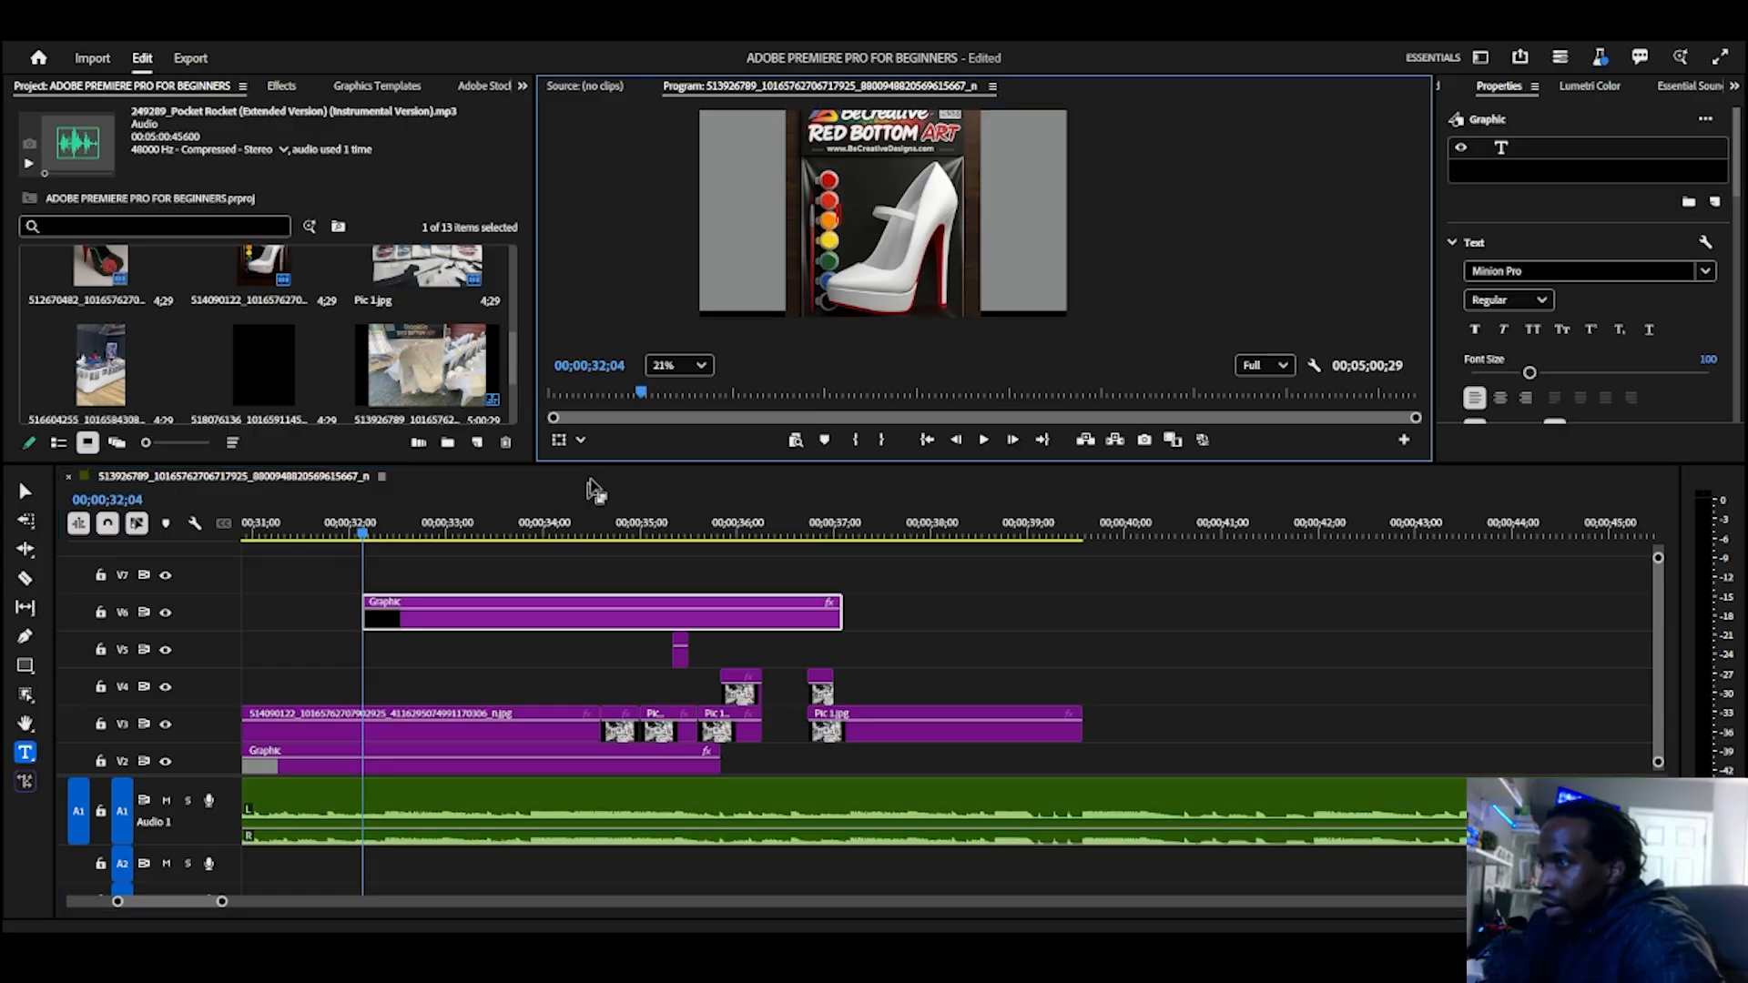
{"action": "type", "text": "T"}
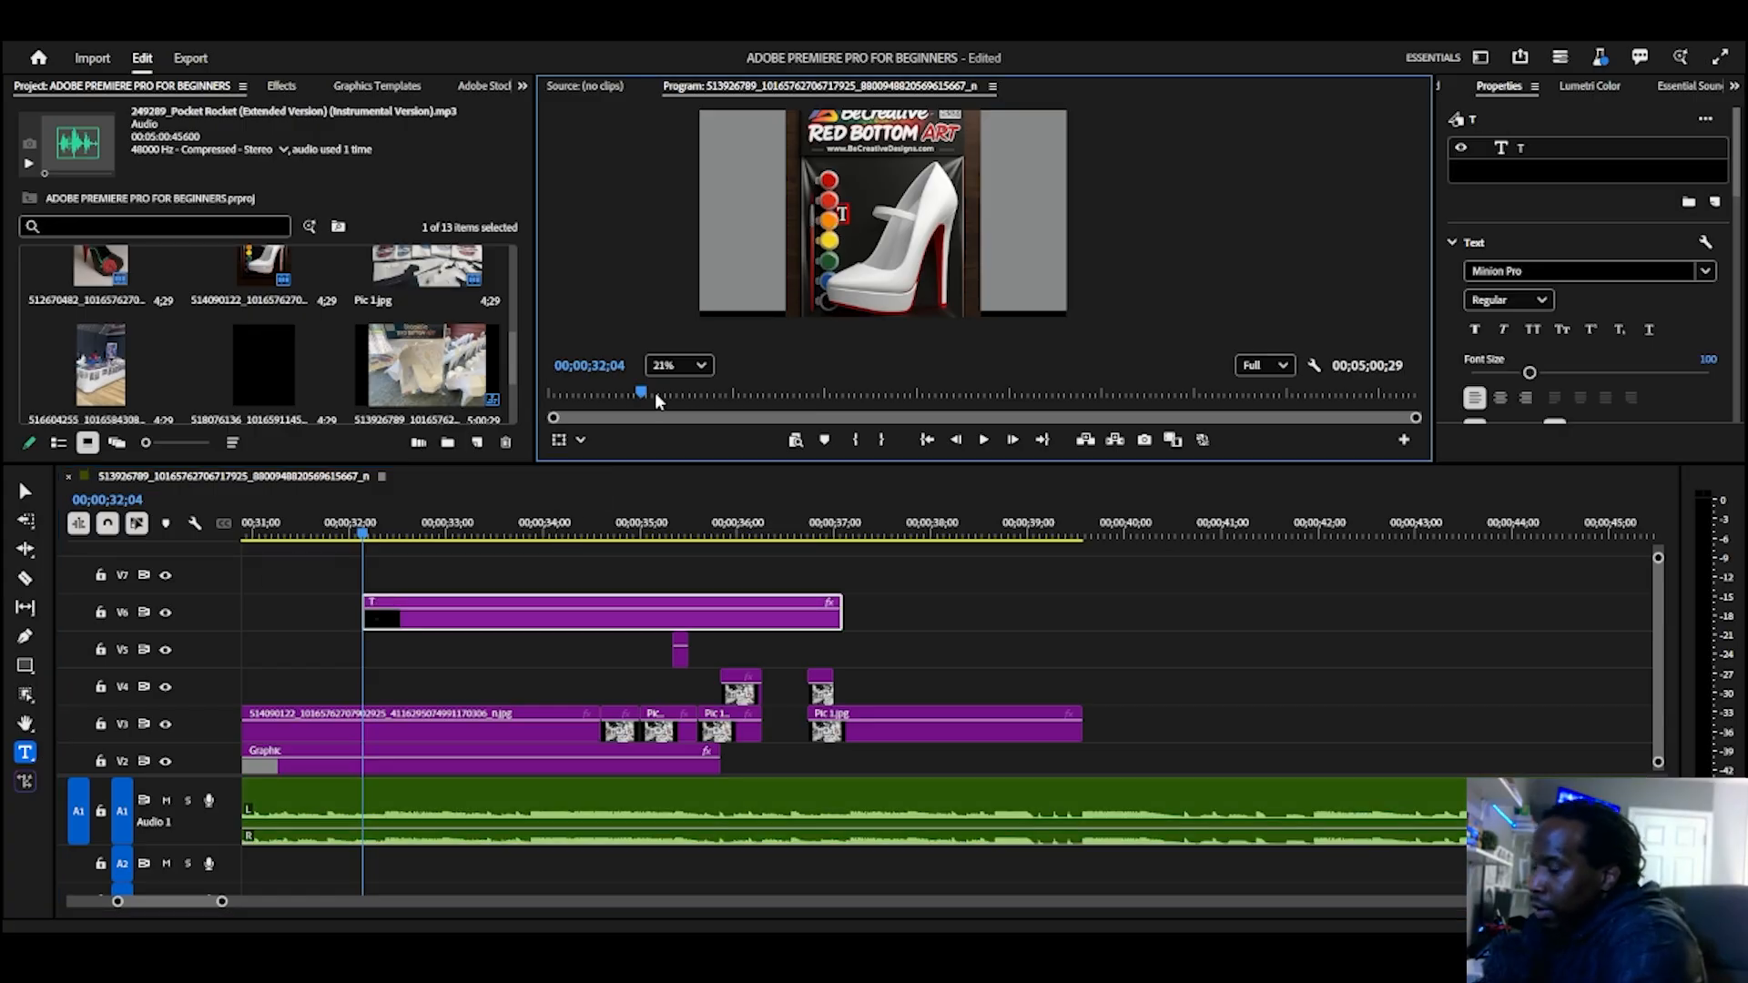
{"action": "type", "text": "S"}
{"action": "key", "text": "BackSpace"}
{"action": "type", "text": "A"}
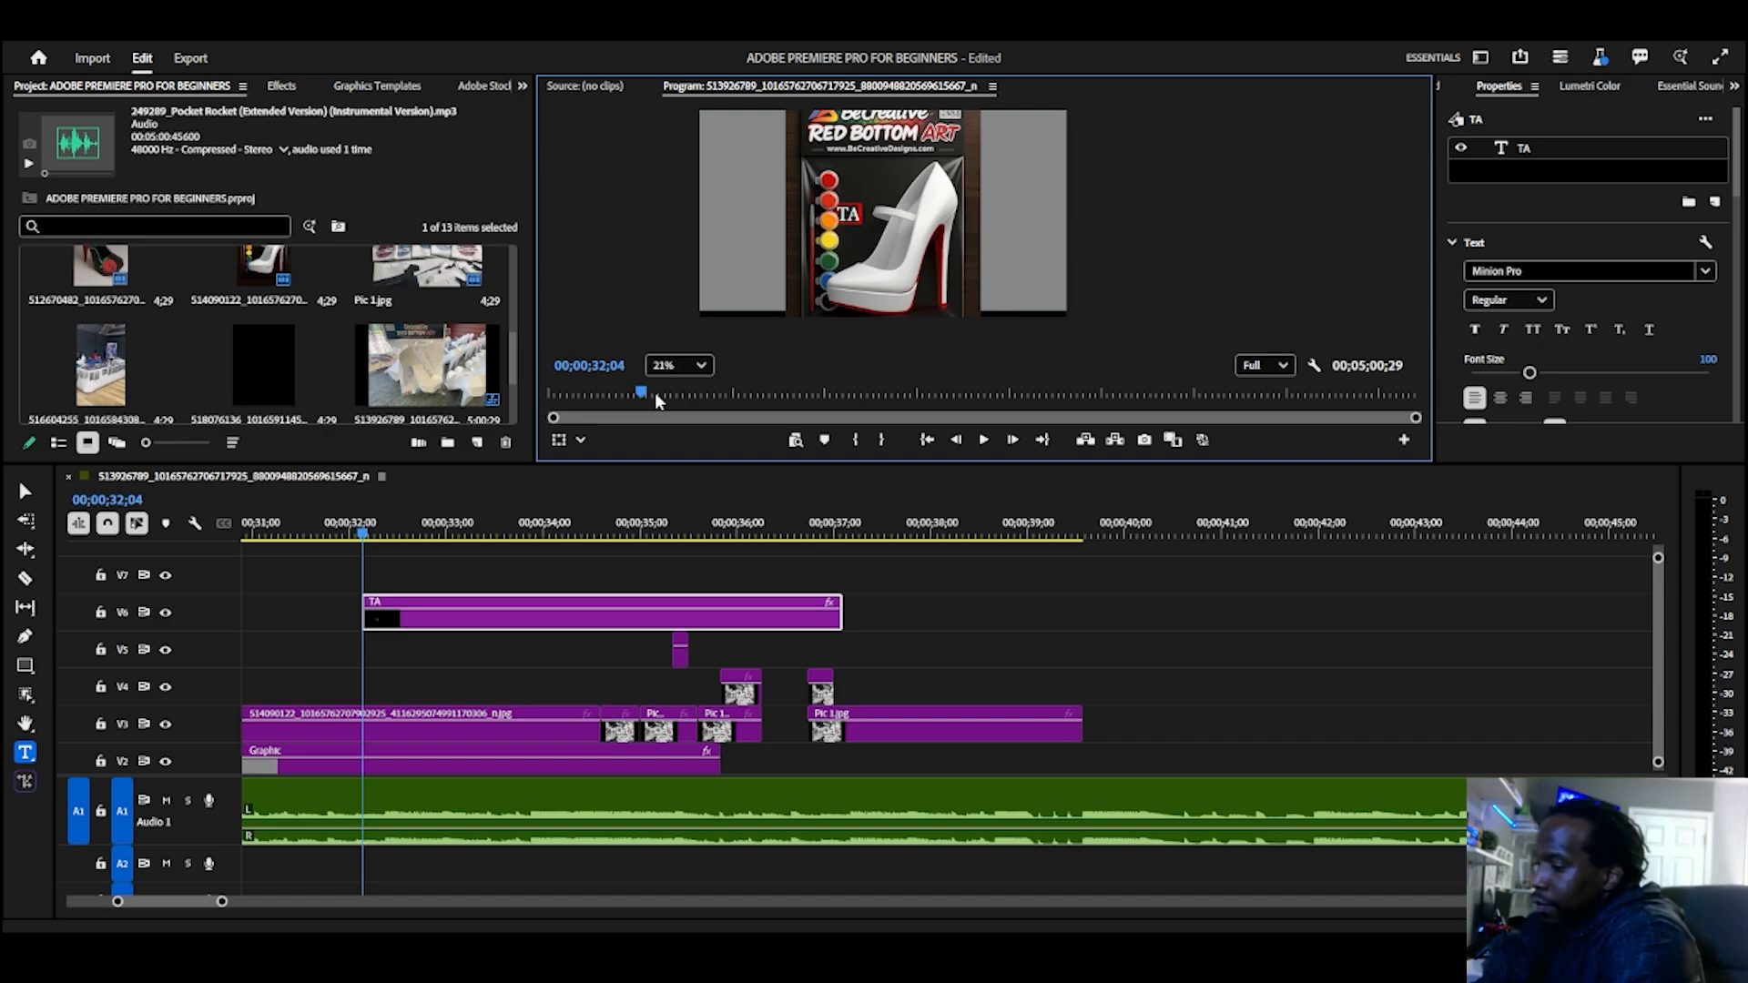
{"action": "key", "text": "BackSpace"}
{"action": "type", "text": "E"}
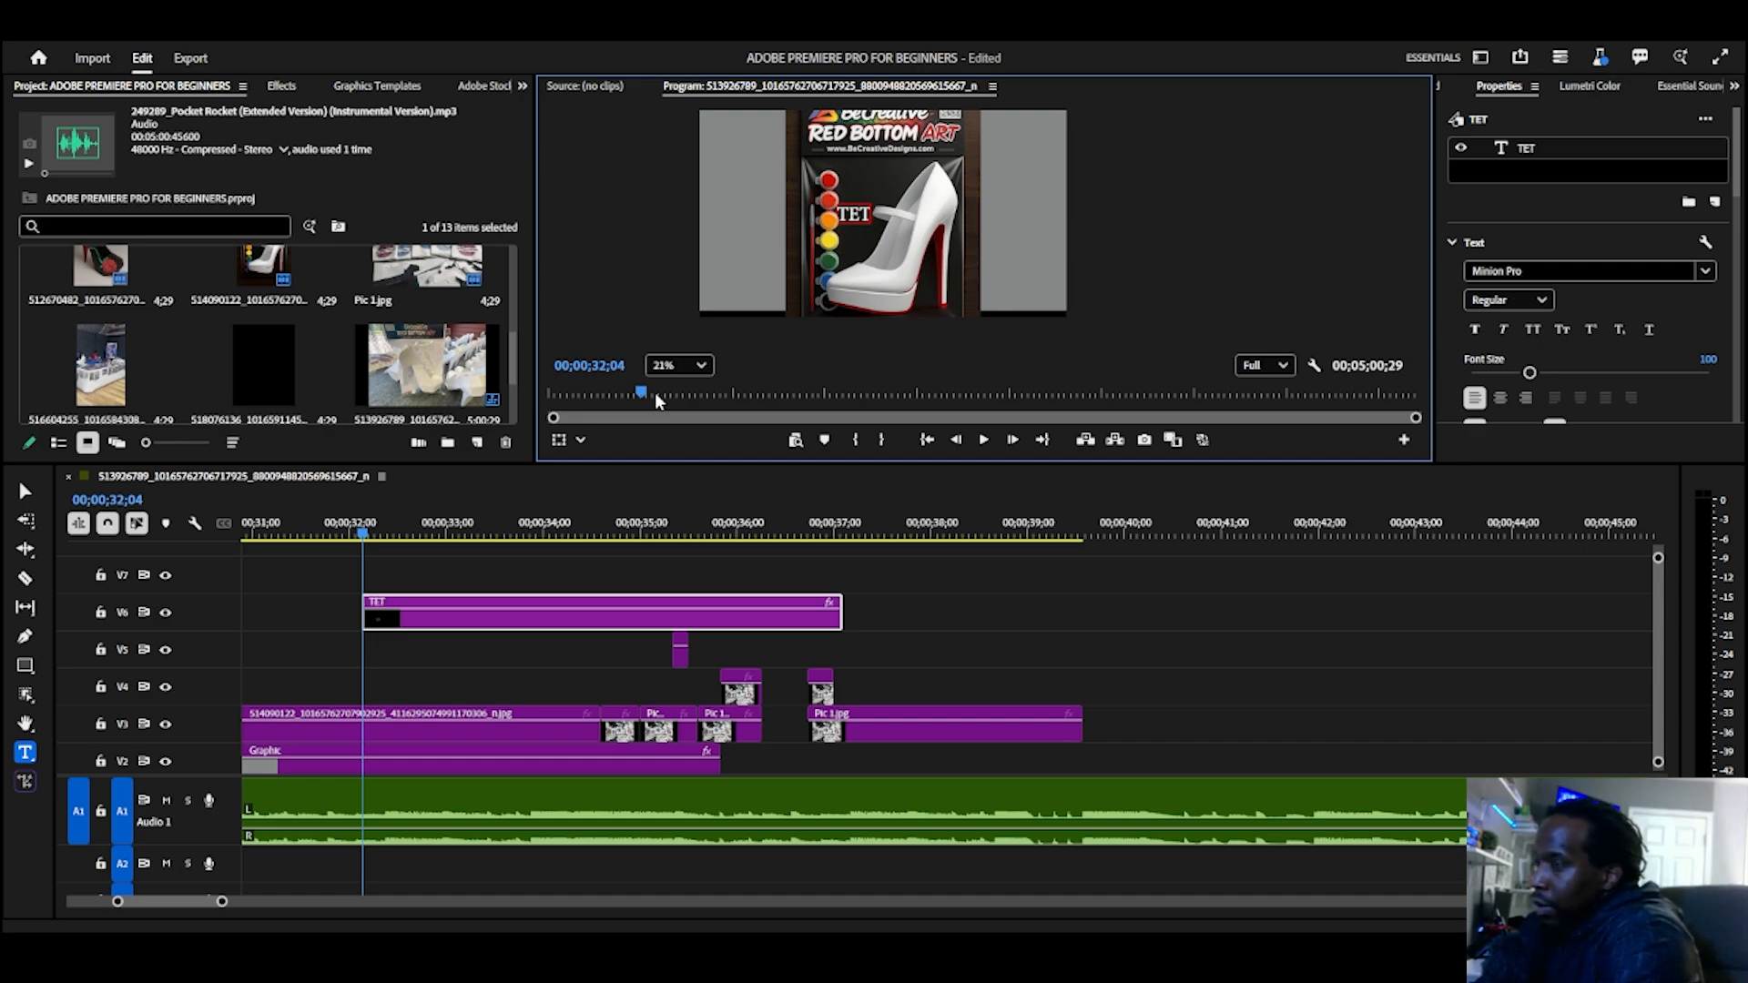
{"action": "type", "text": "XT"}
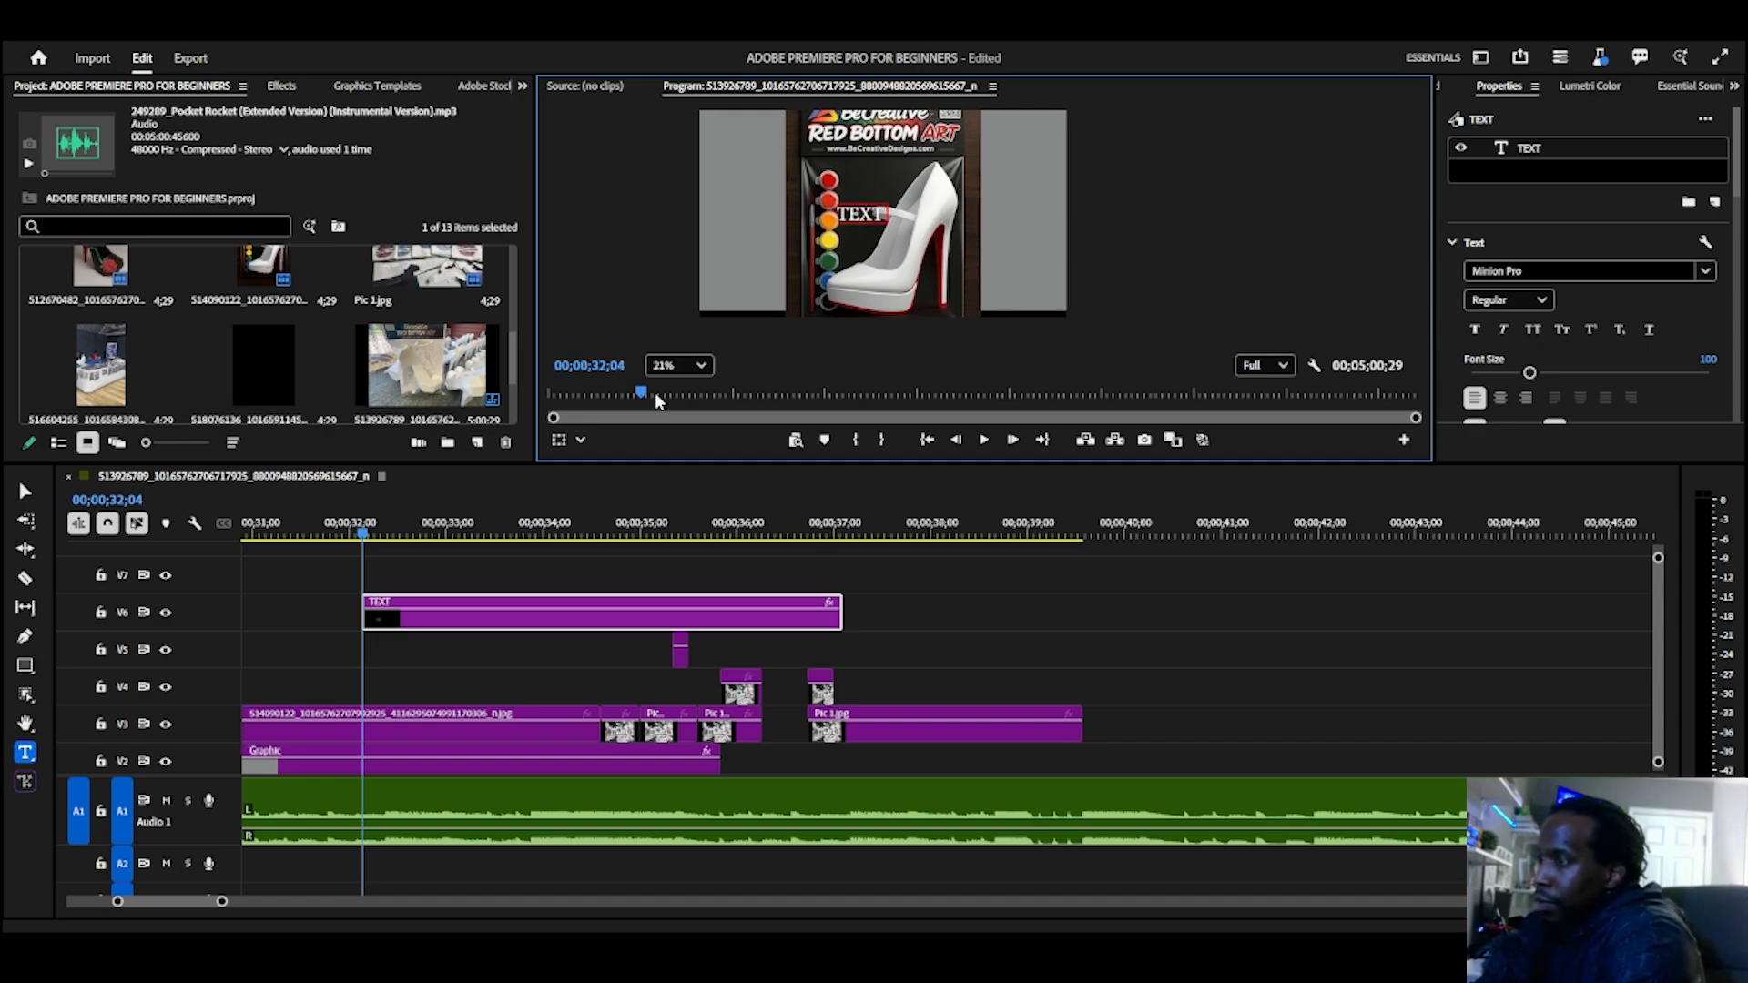
{"action": "type", "text": " TITLE"}
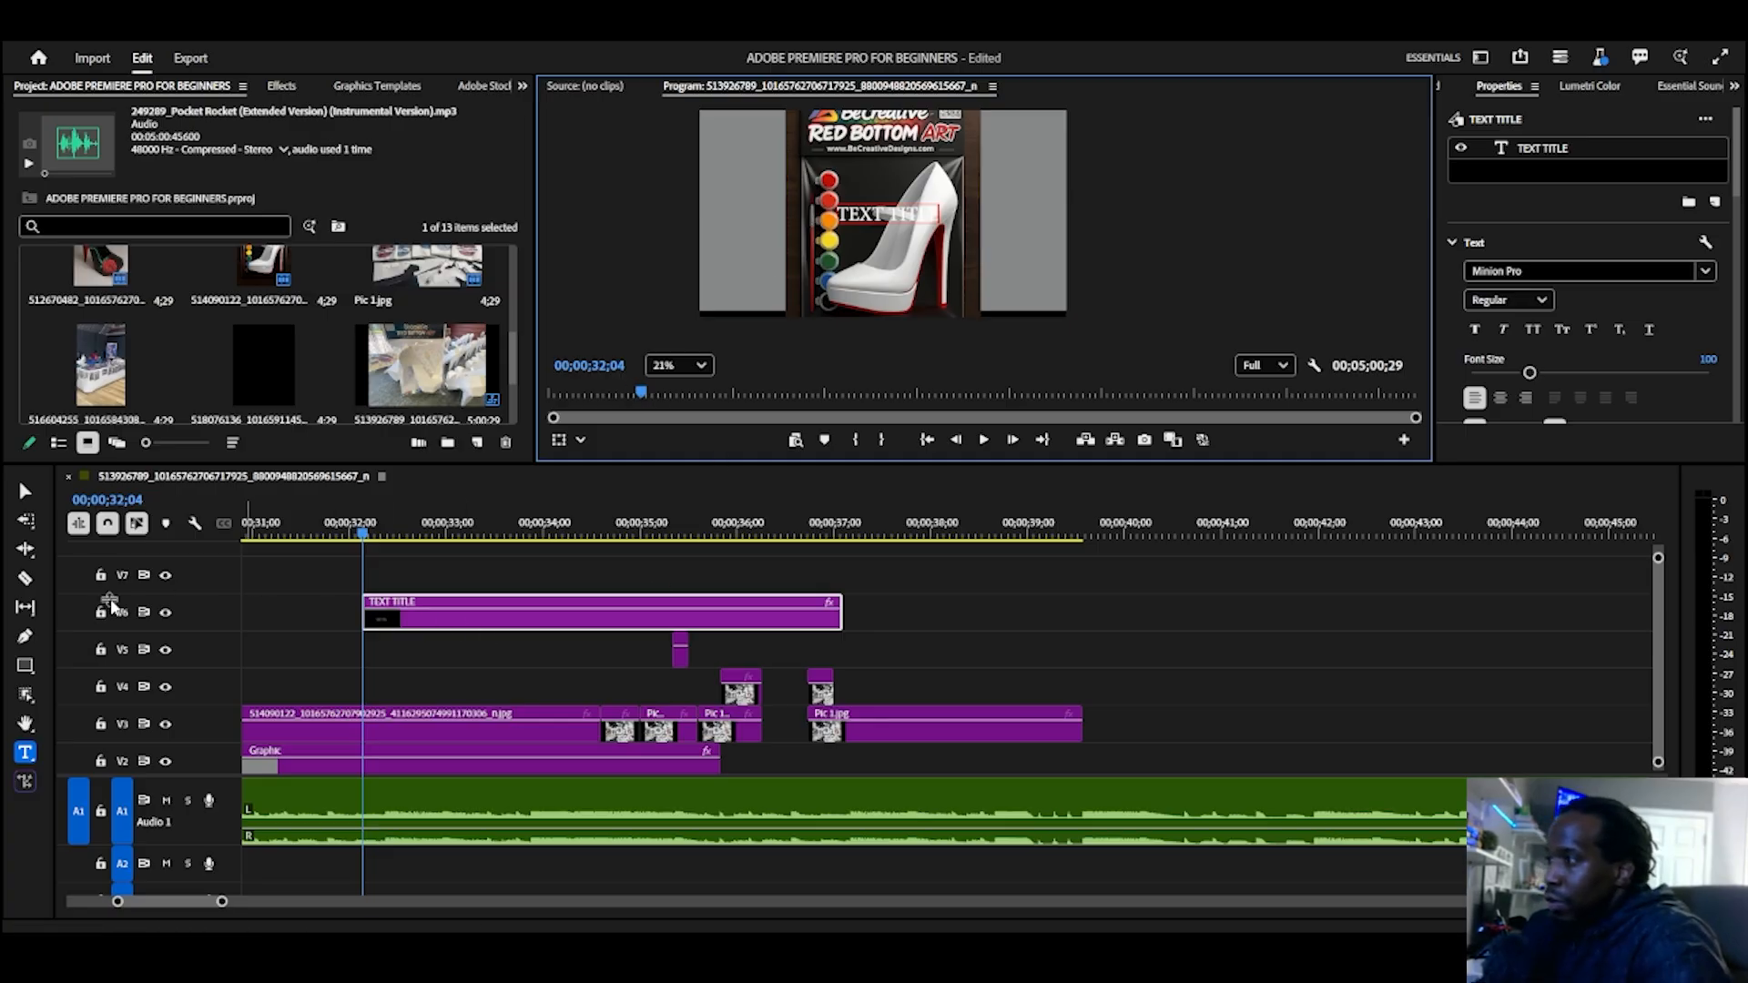
{"action": "key", "text": "Escape"}
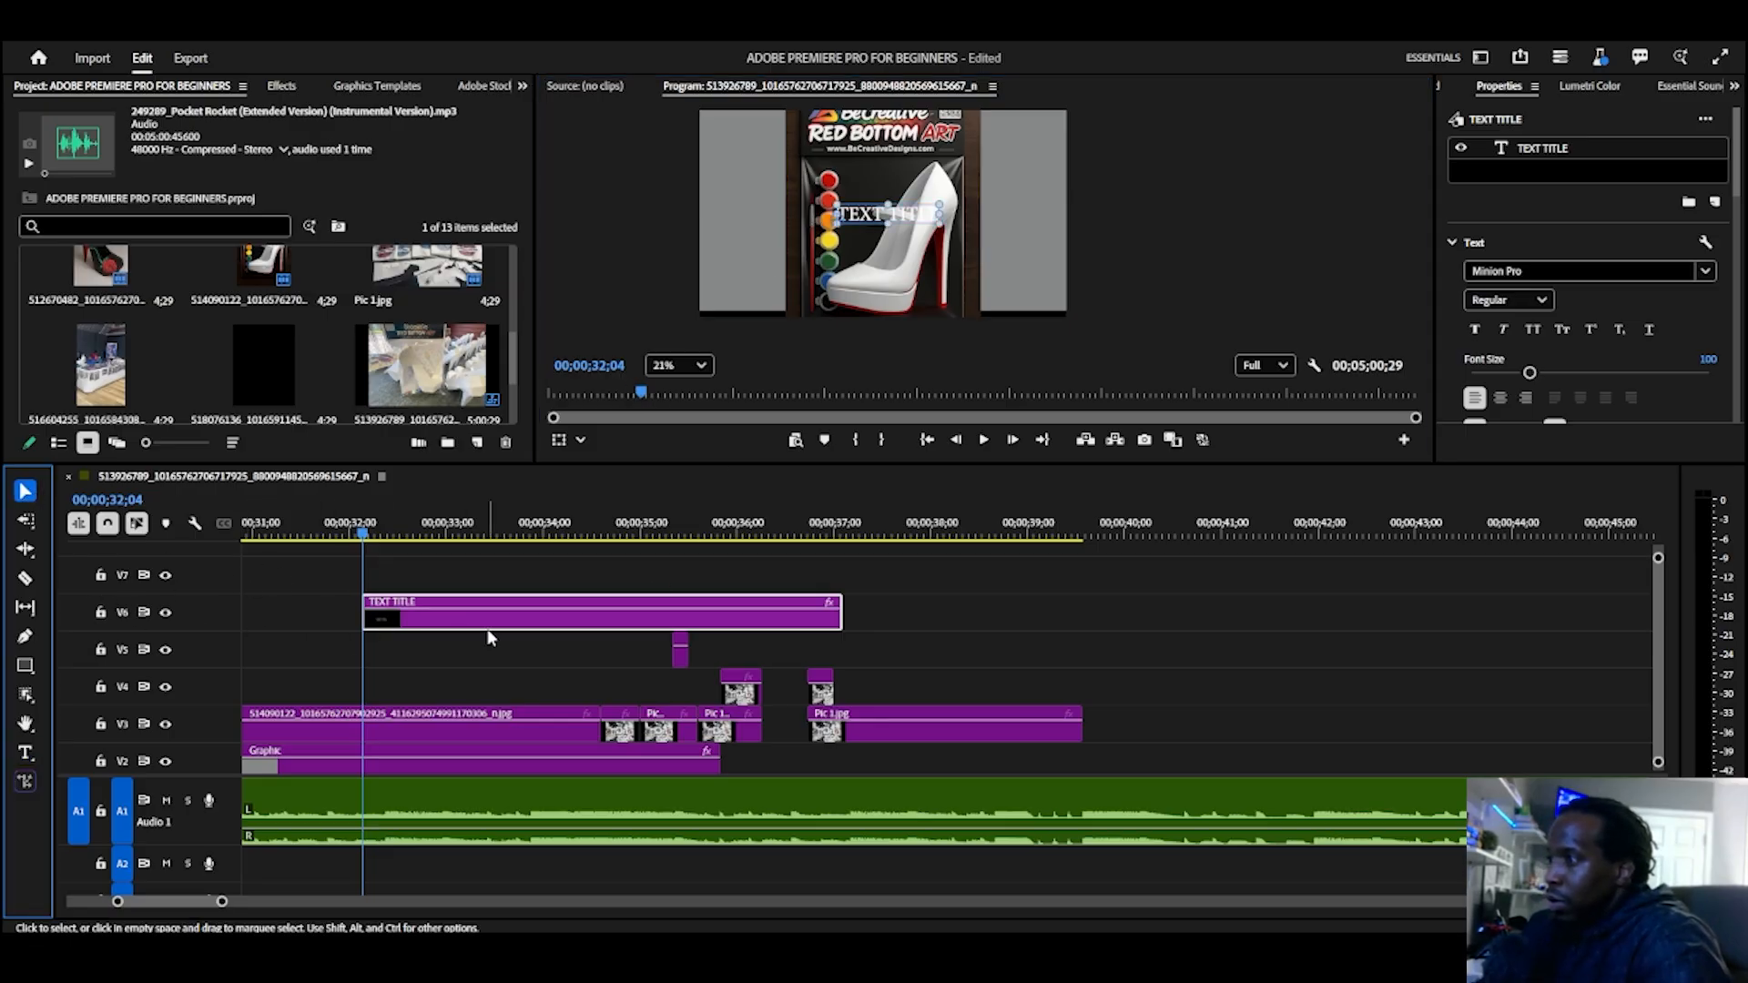
{"action": "left_click_drag", "start_coordinate": [488, 627], "coordinate": [330, 621]}
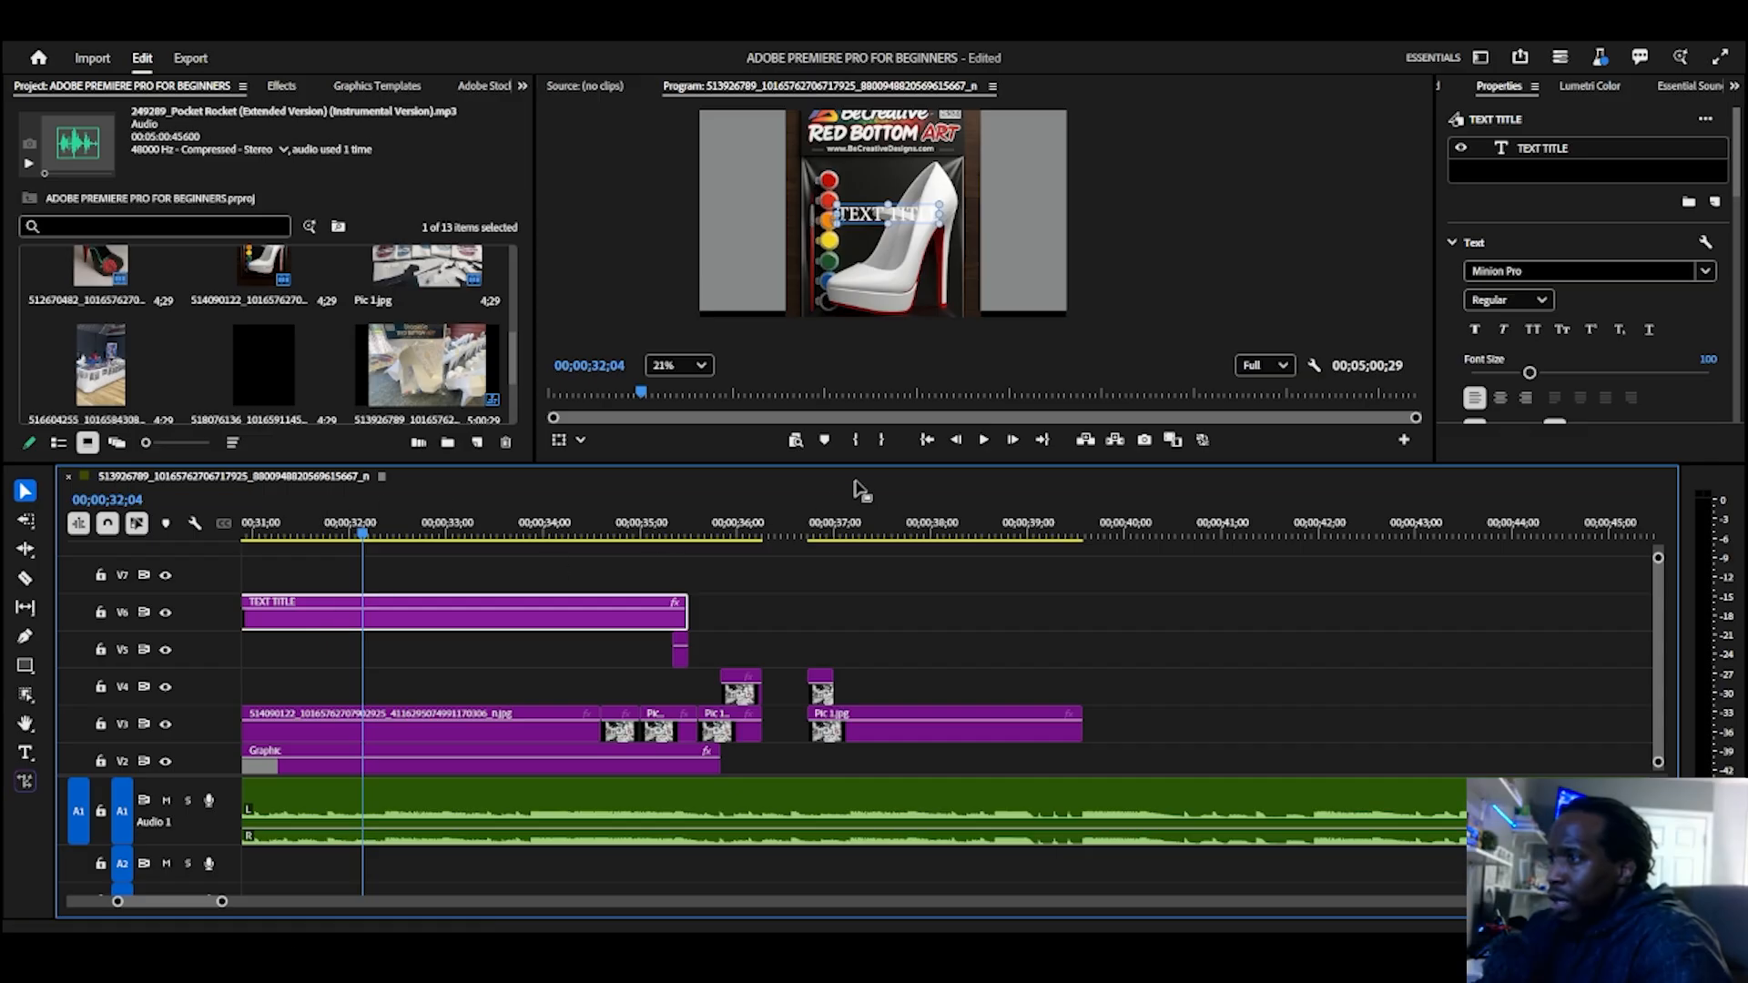
Step: Enlarge the TEXT TITLE text and move it to the upper part of the shoe image, over the RED BOTTOM ART lettering
{"action": "left_click_drag", "start_coordinate": [940, 218], "coordinate": [1032, 226]}
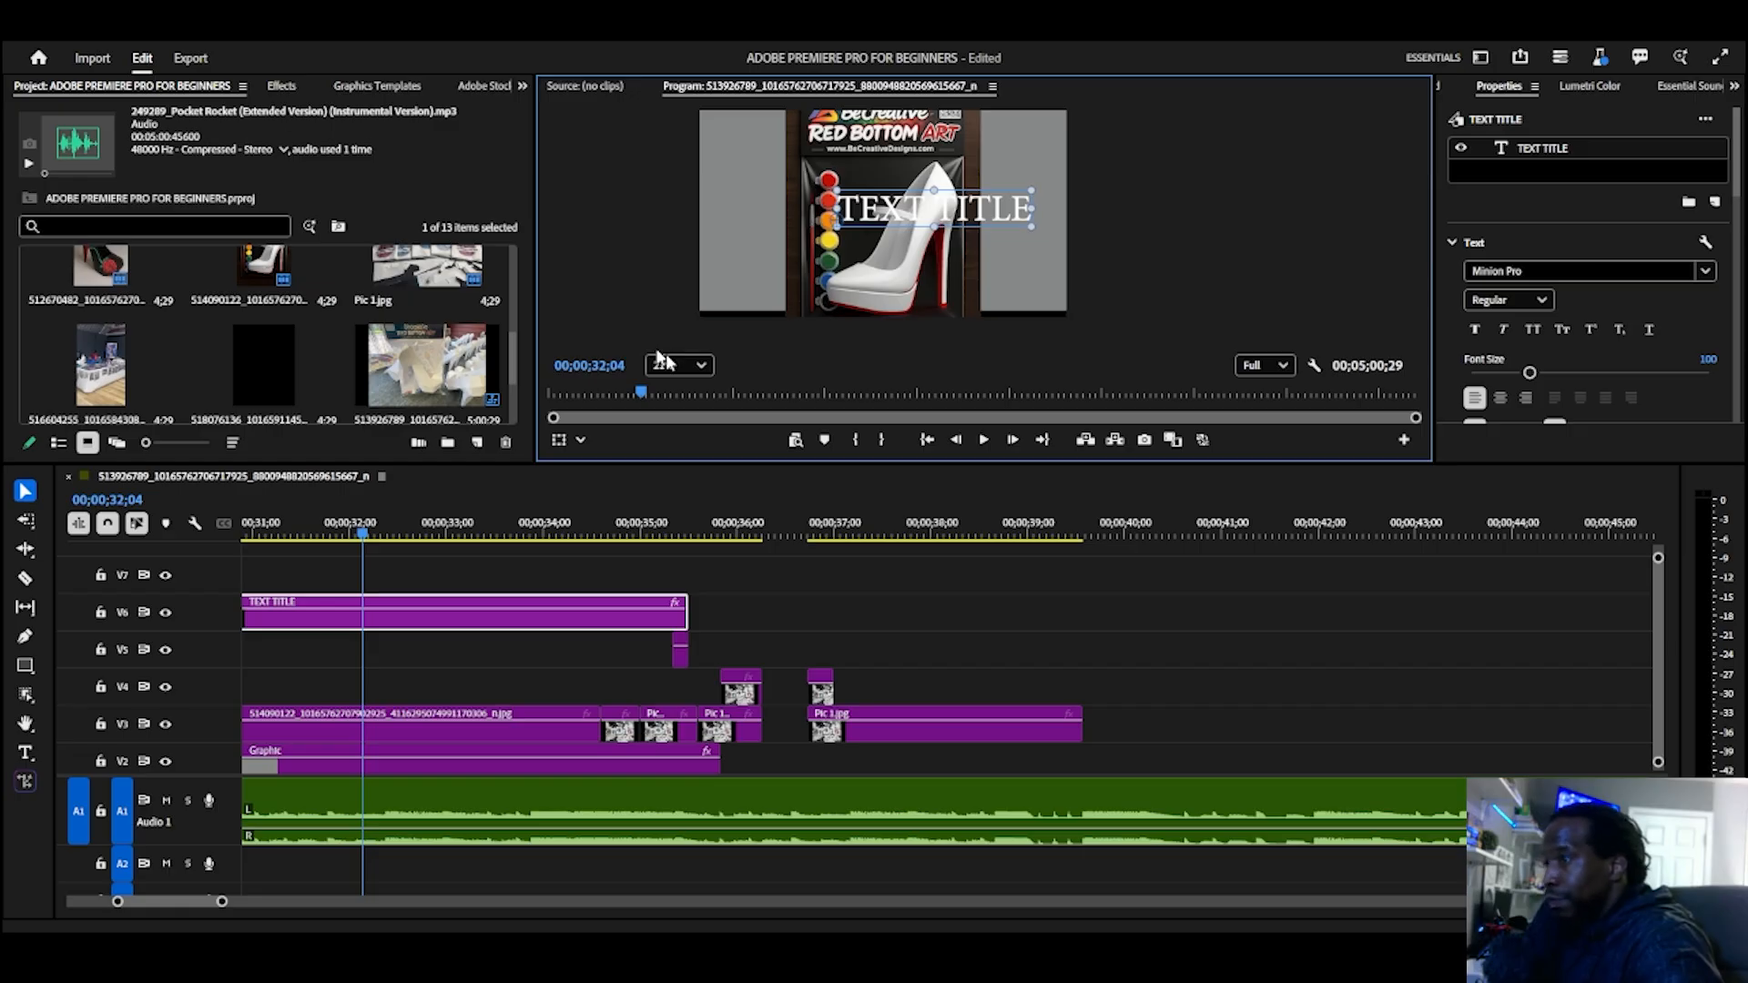
{"action": "left_click_drag", "start_coordinate": [918, 212], "coordinate": [870, 165]}
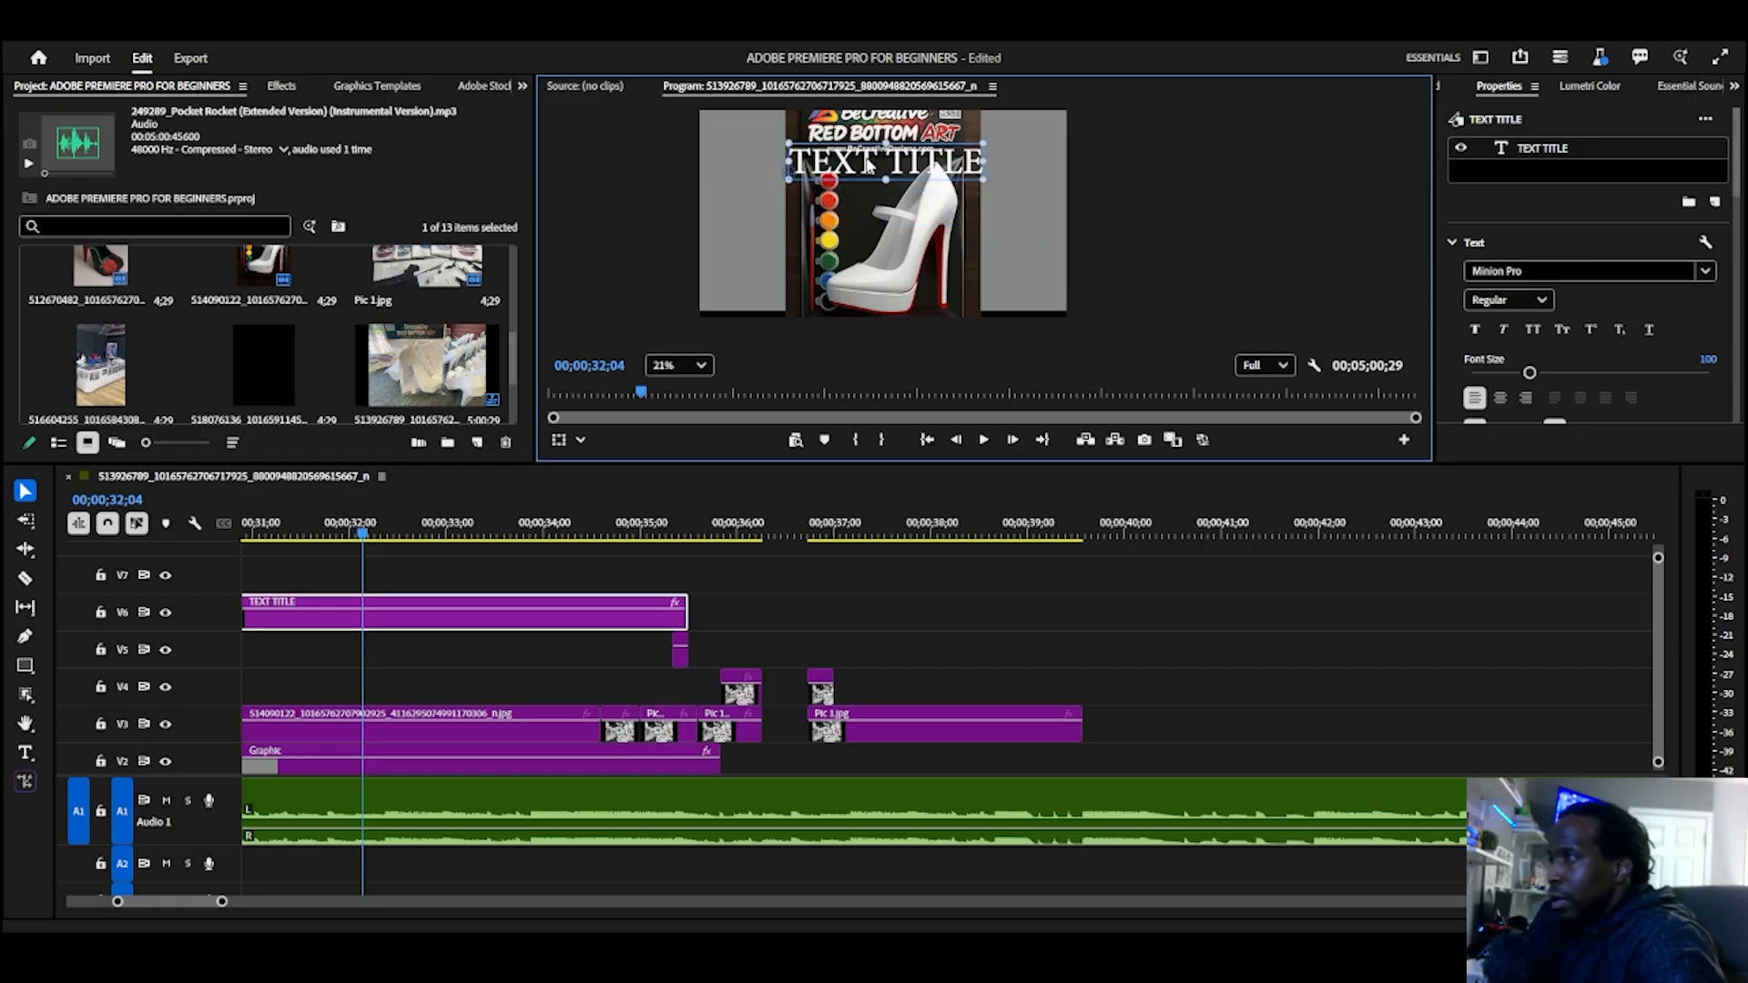
Step: Examine the effect presets and Lumetri presets, the local graphics templates and the Adobe Stock assets
{"action": "left_click", "coordinate": [275, 86]}
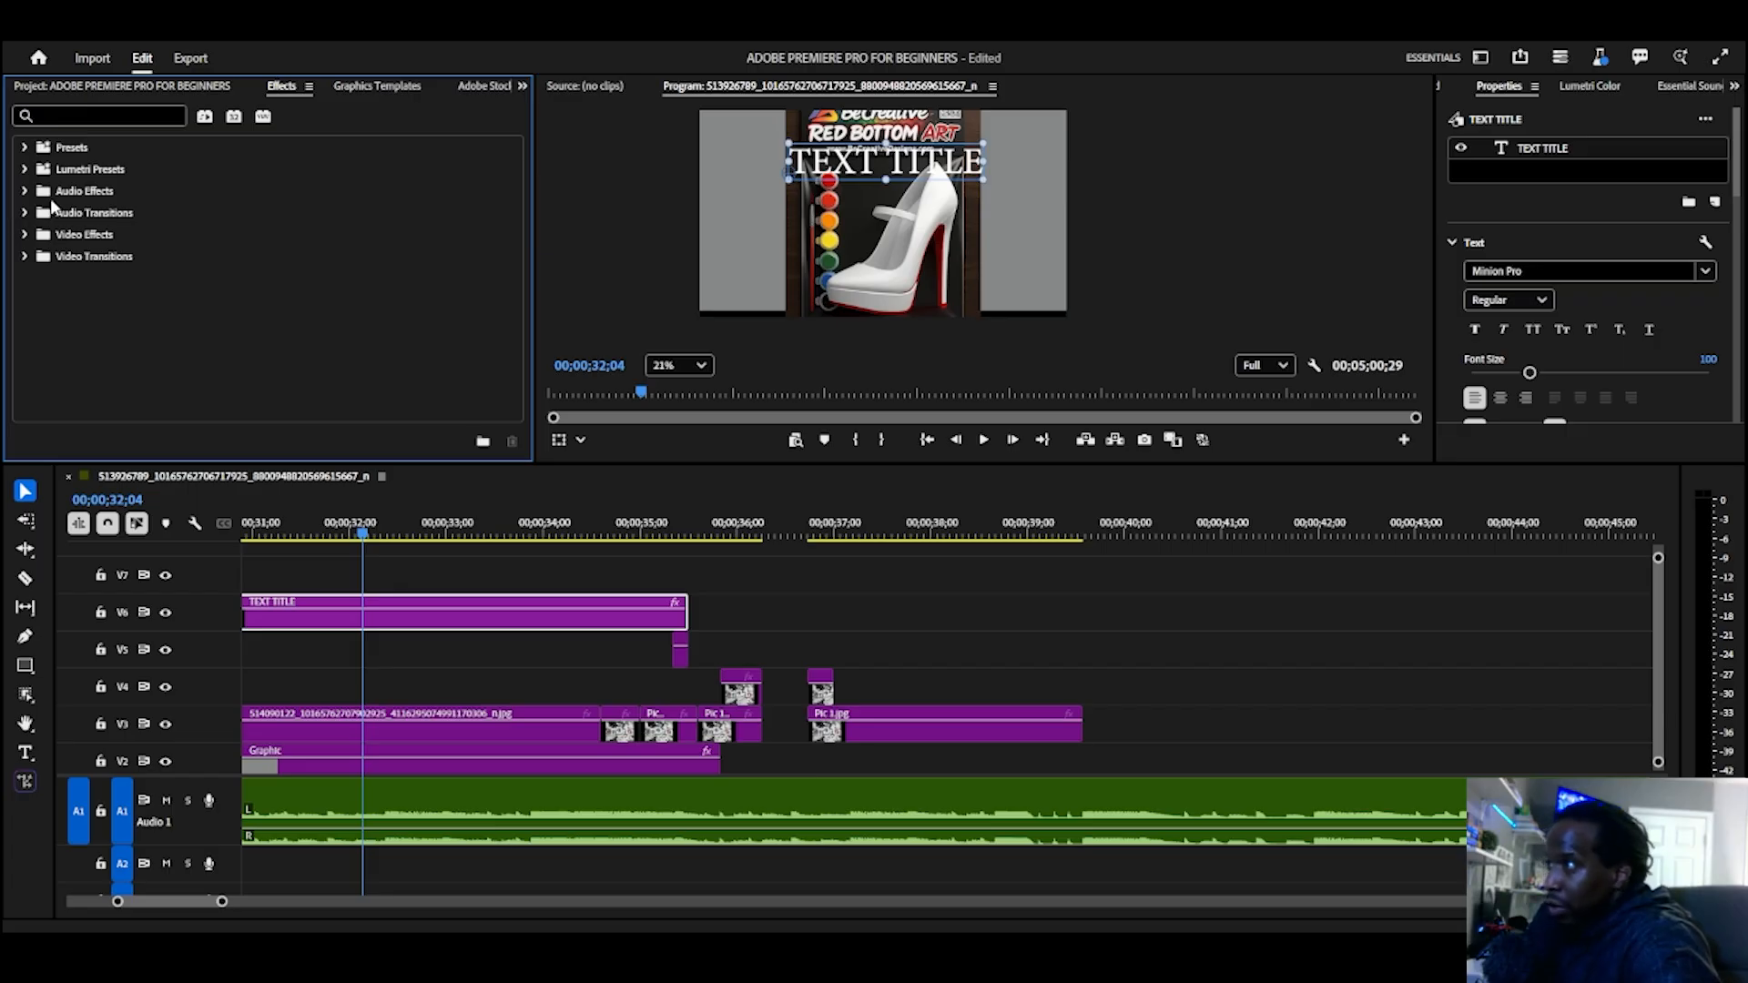
{"action": "left_click", "coordinate": [24, 170]}
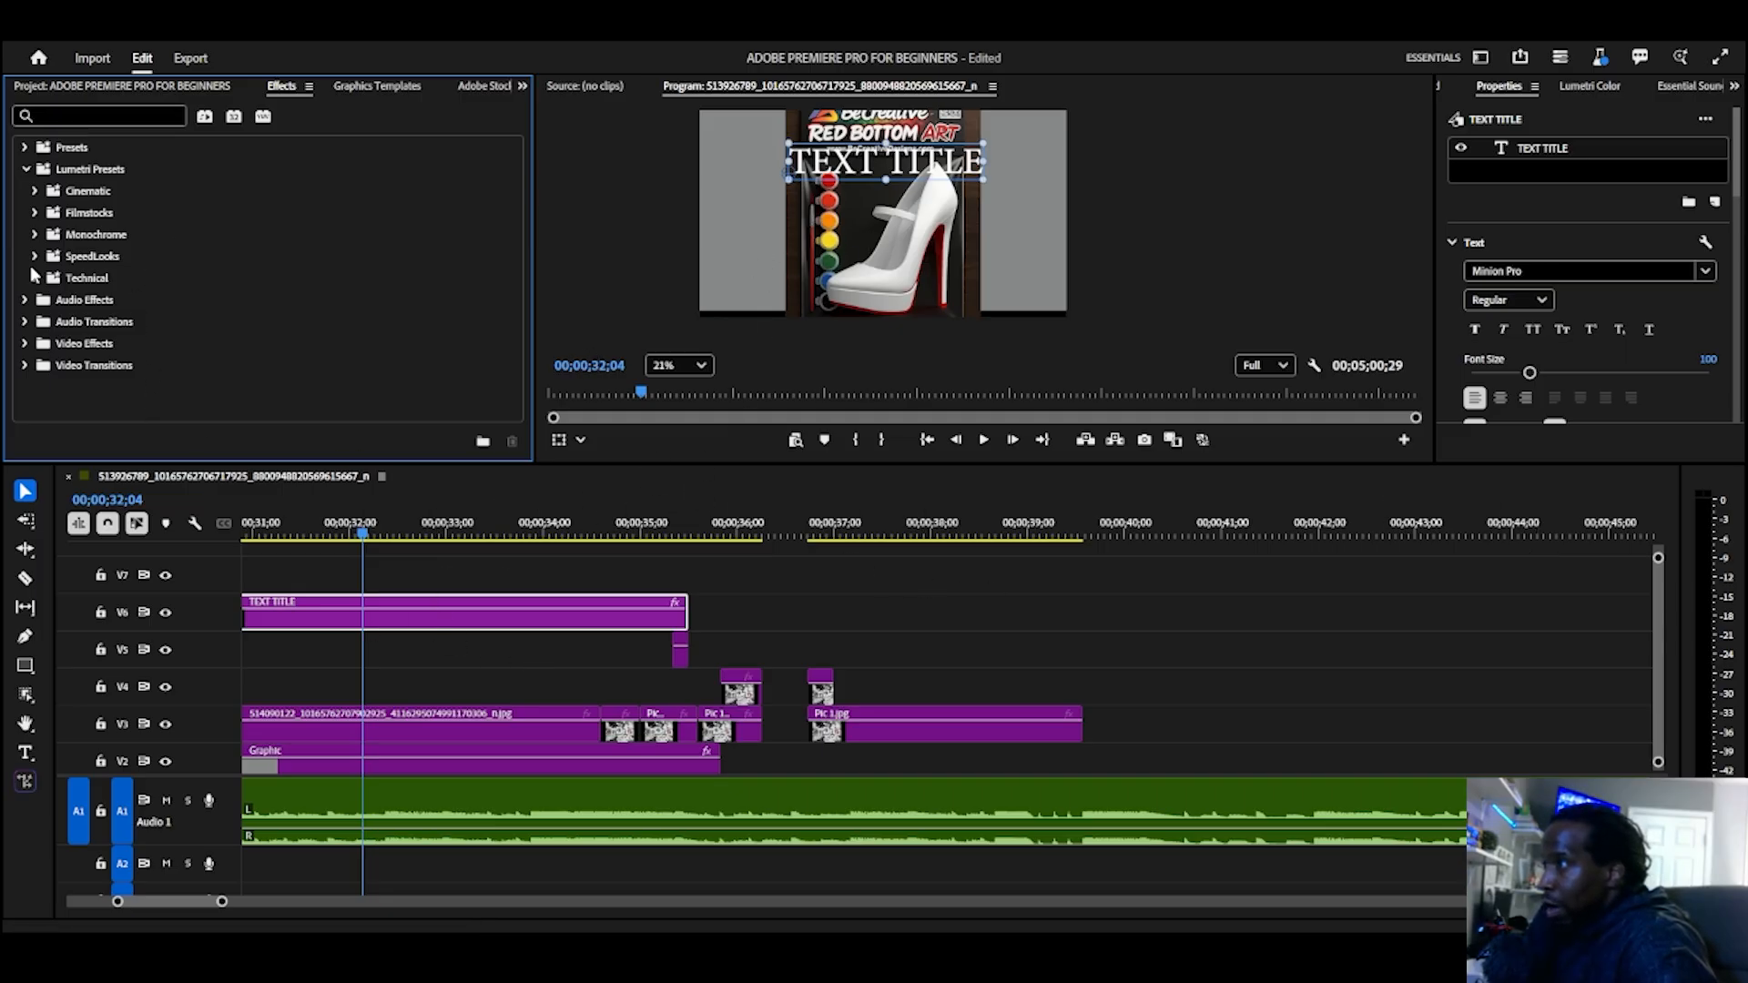
{"action": "left_click", "coordinate": [22, 148]}
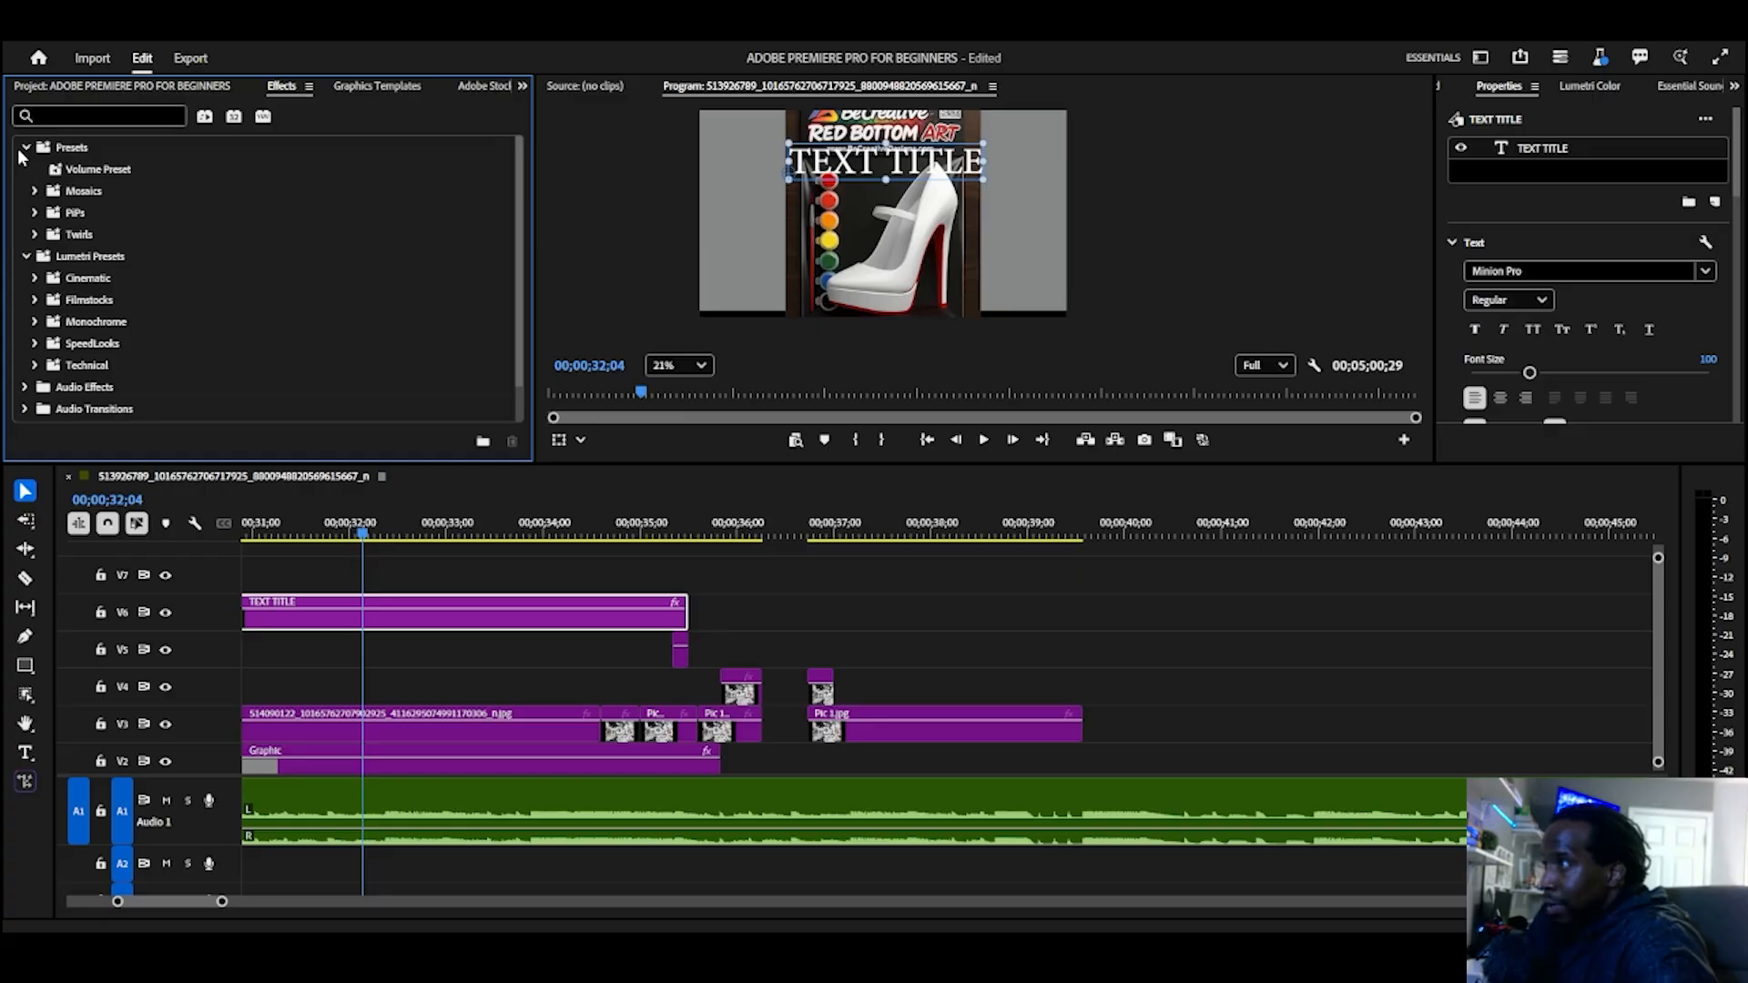
{"action": "left_click", "coordinate": [352, 89]}
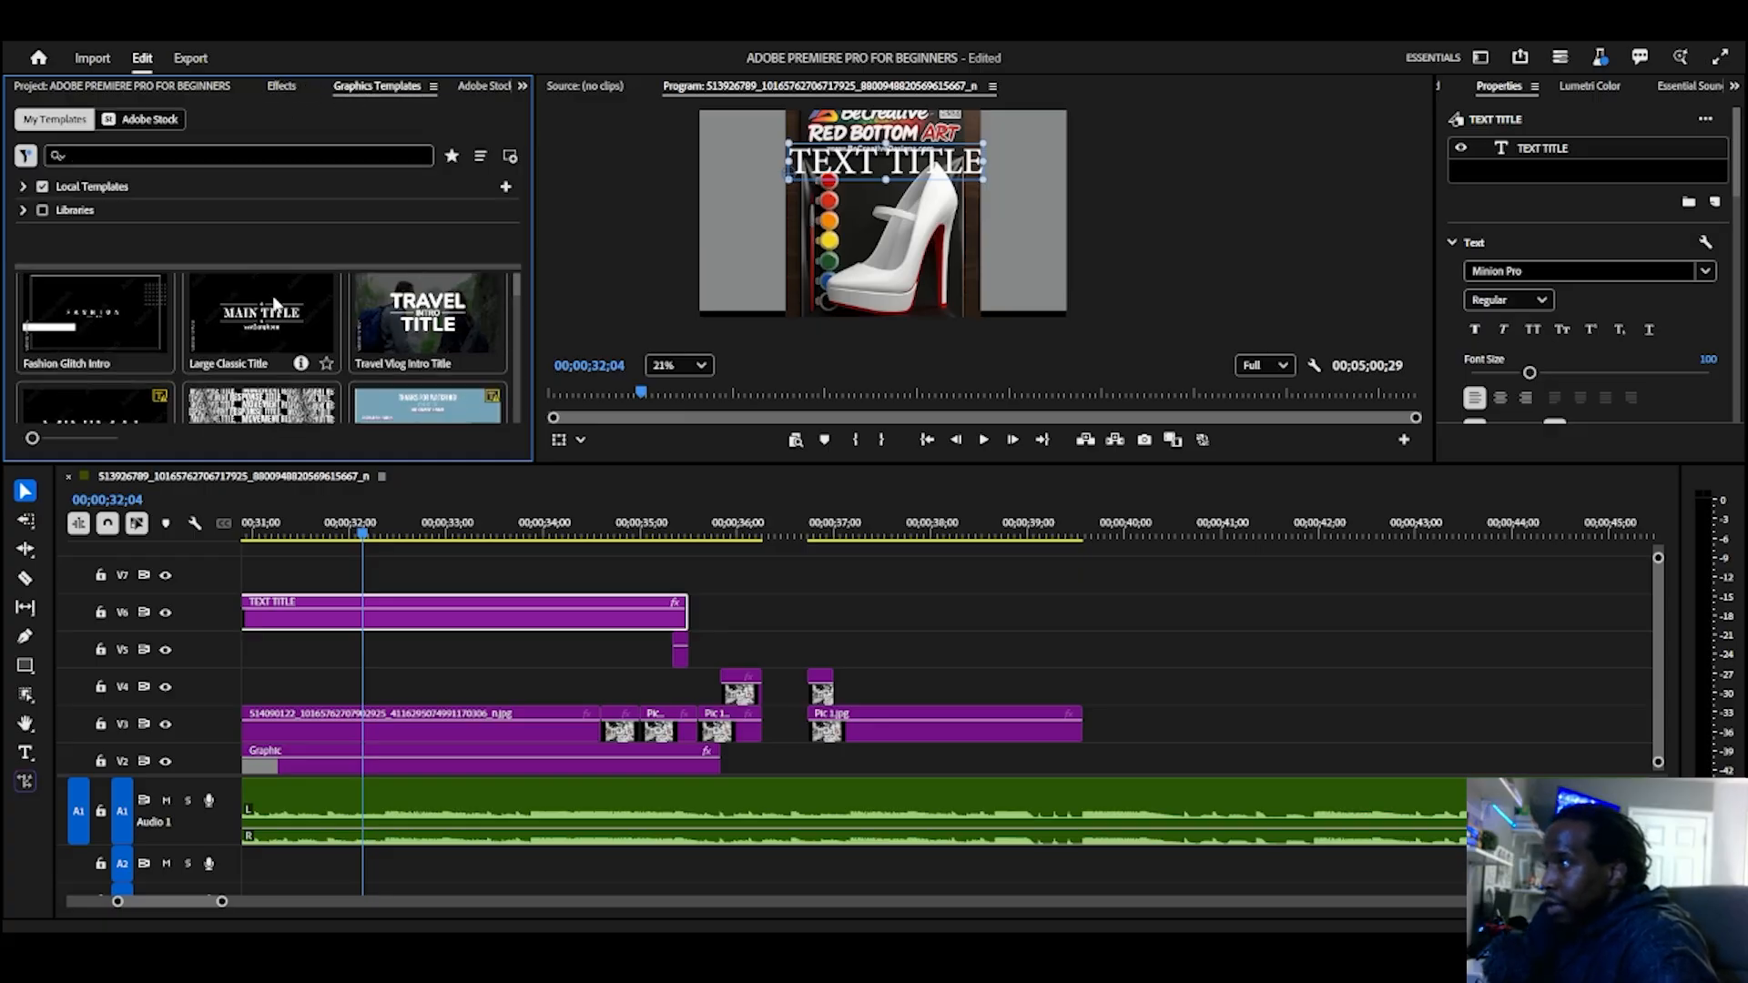
{"action": "scroll", "coordinate": [276, 398], "scroll_direction": "down", "scroll_amount": 3}
{"action": "scroll", "coordinate": [273, 392], "scroll_direction": "down", "scroll_amount": 2}
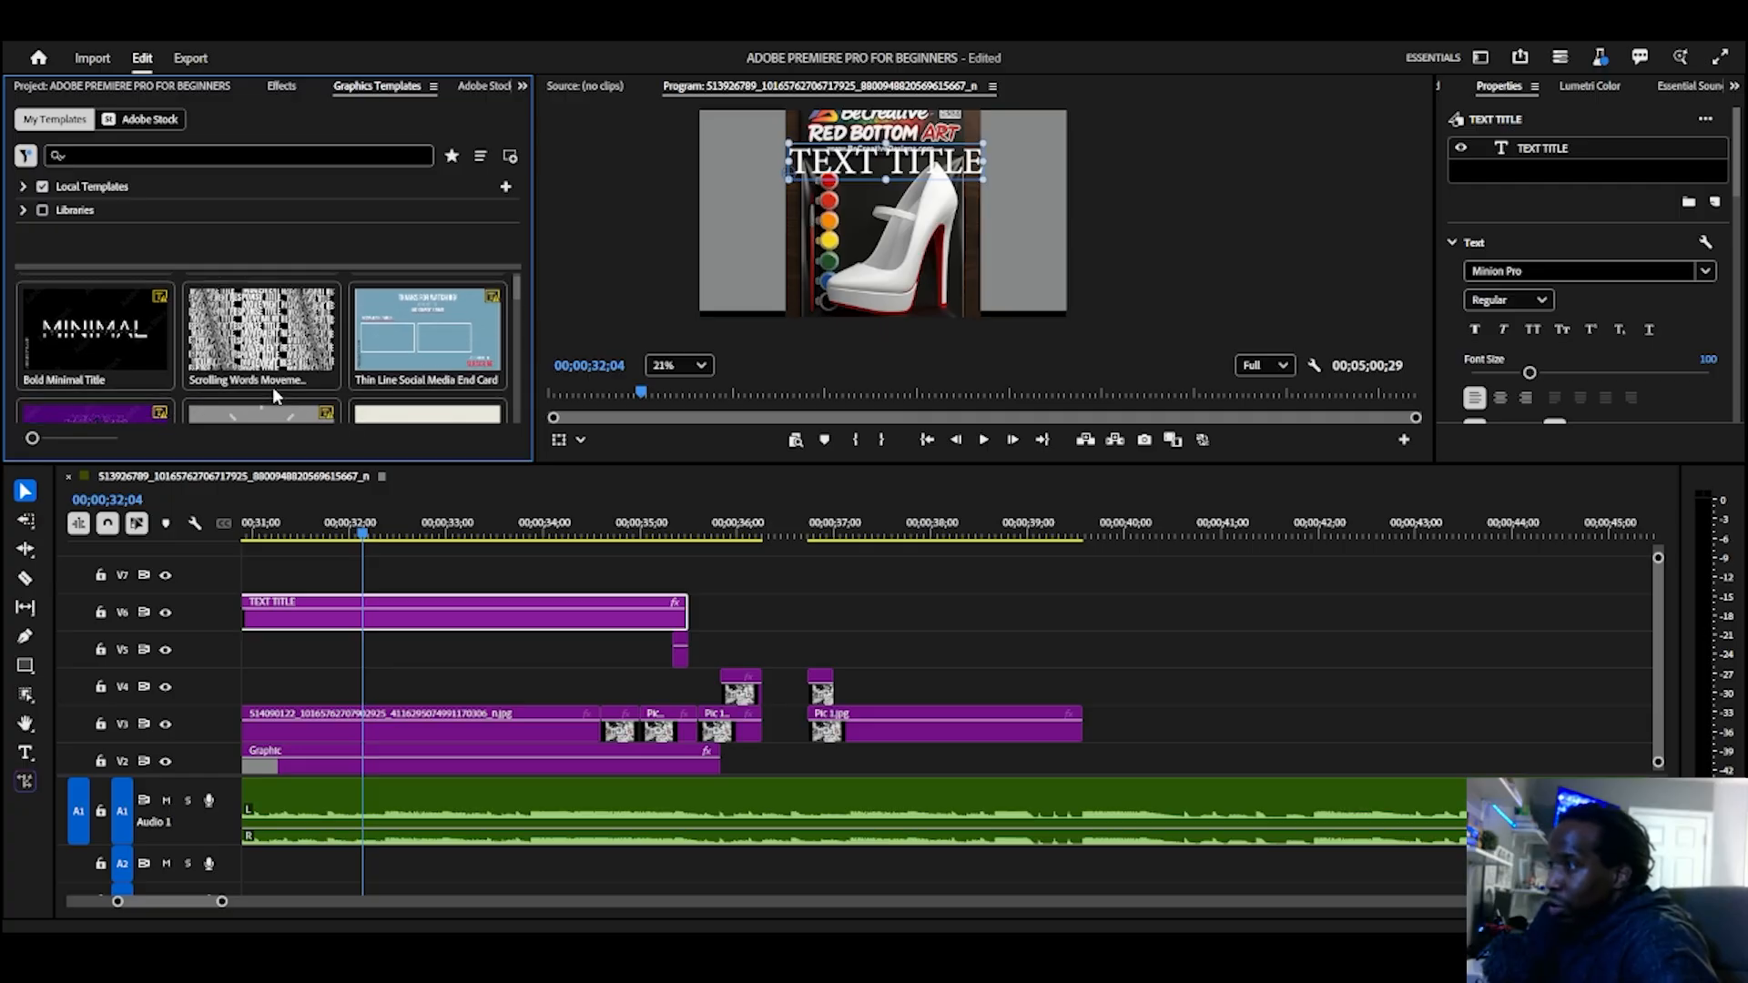
{"action": "left_click", "coordinate": [522, 84]}
{"action": "scroll", "coordinate": [406, 251], "scroll_direction": "down", "scroll_amount": 8}
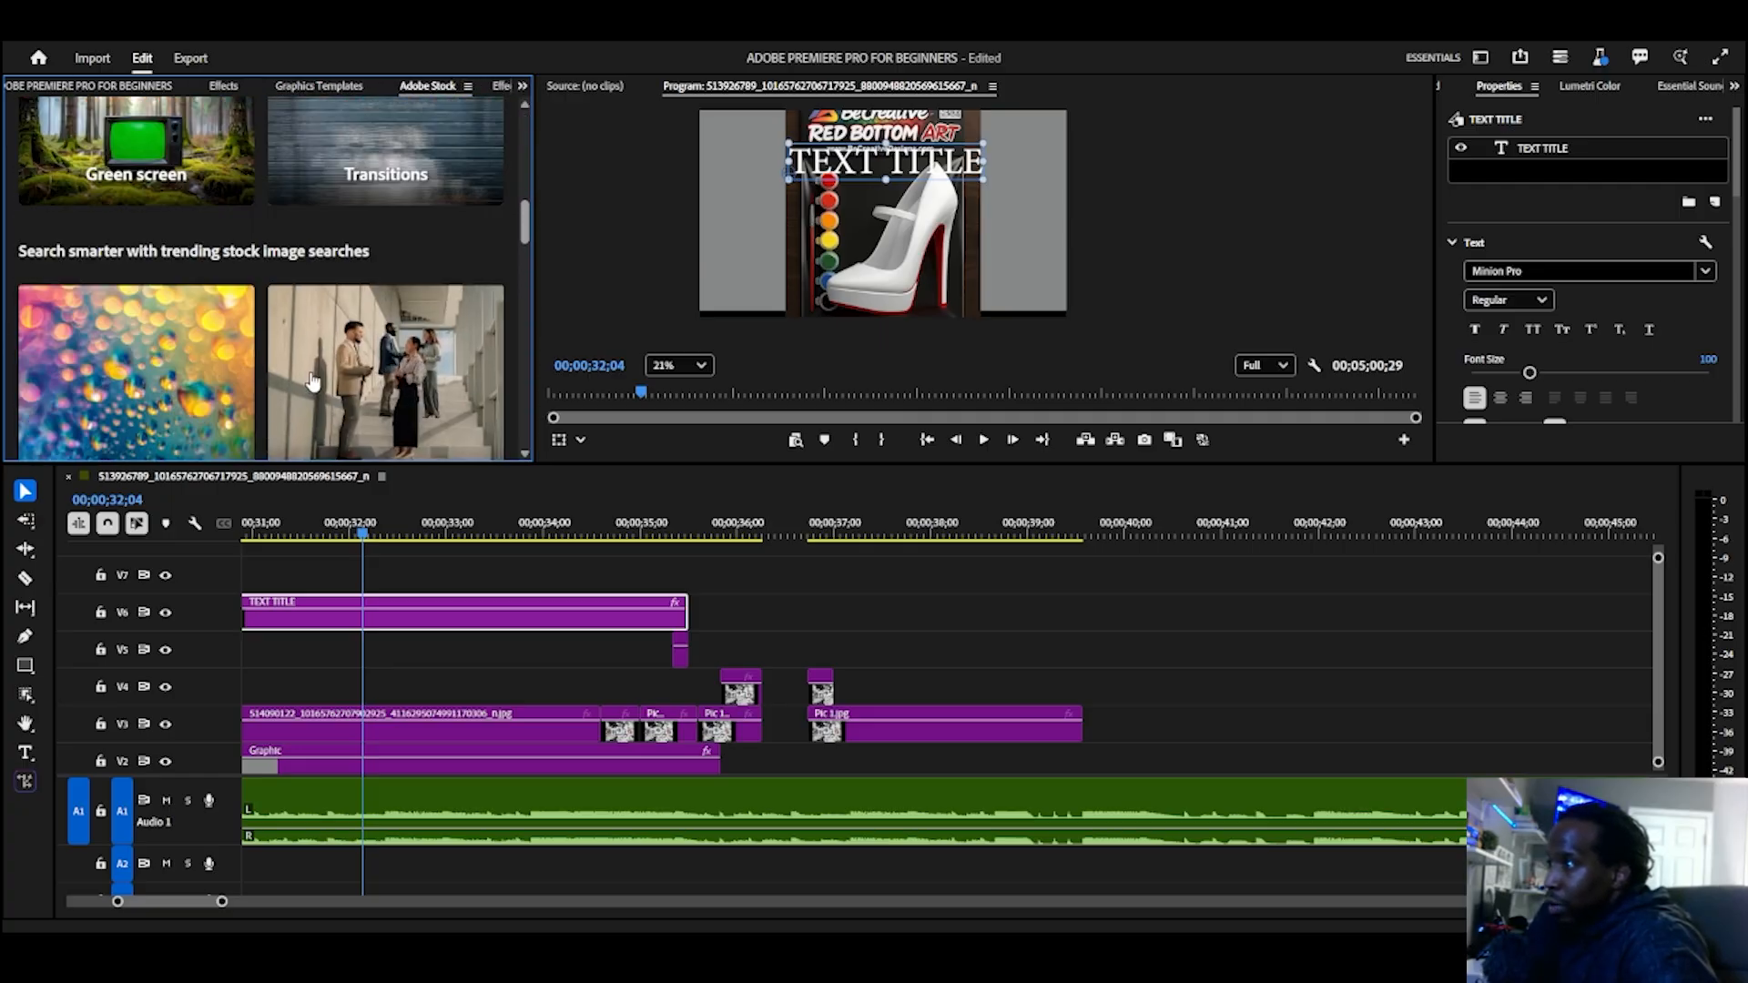
{"action": "scroll", "coordinate": [312, 380], "scroll_direction": "down", "scroll_amount": 2}
{"action": "scroll", "coordinate": [472, 119], "scroll_direction": "up", "scroll_amount": 3}
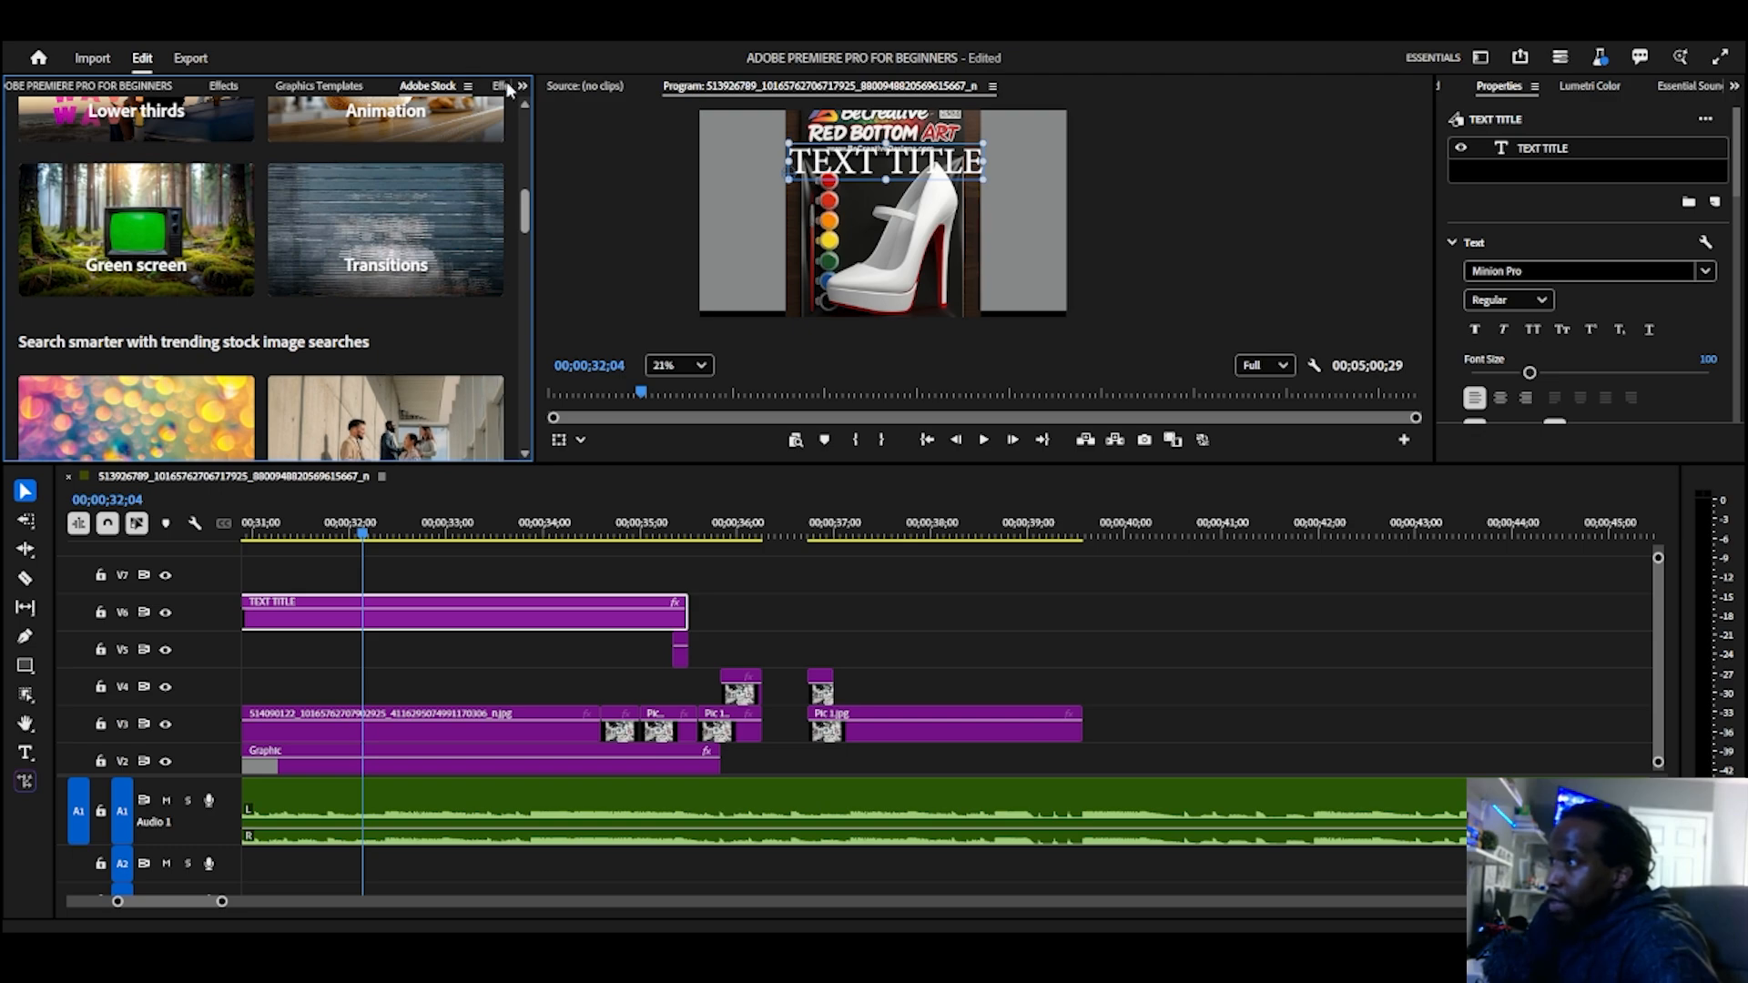
Step: Show the effect controls of the TEXT TITLE clip and set the playhead to the clip's start at 00;00;30;16
{"action": "left_click", "coordinate": [498, 85]}
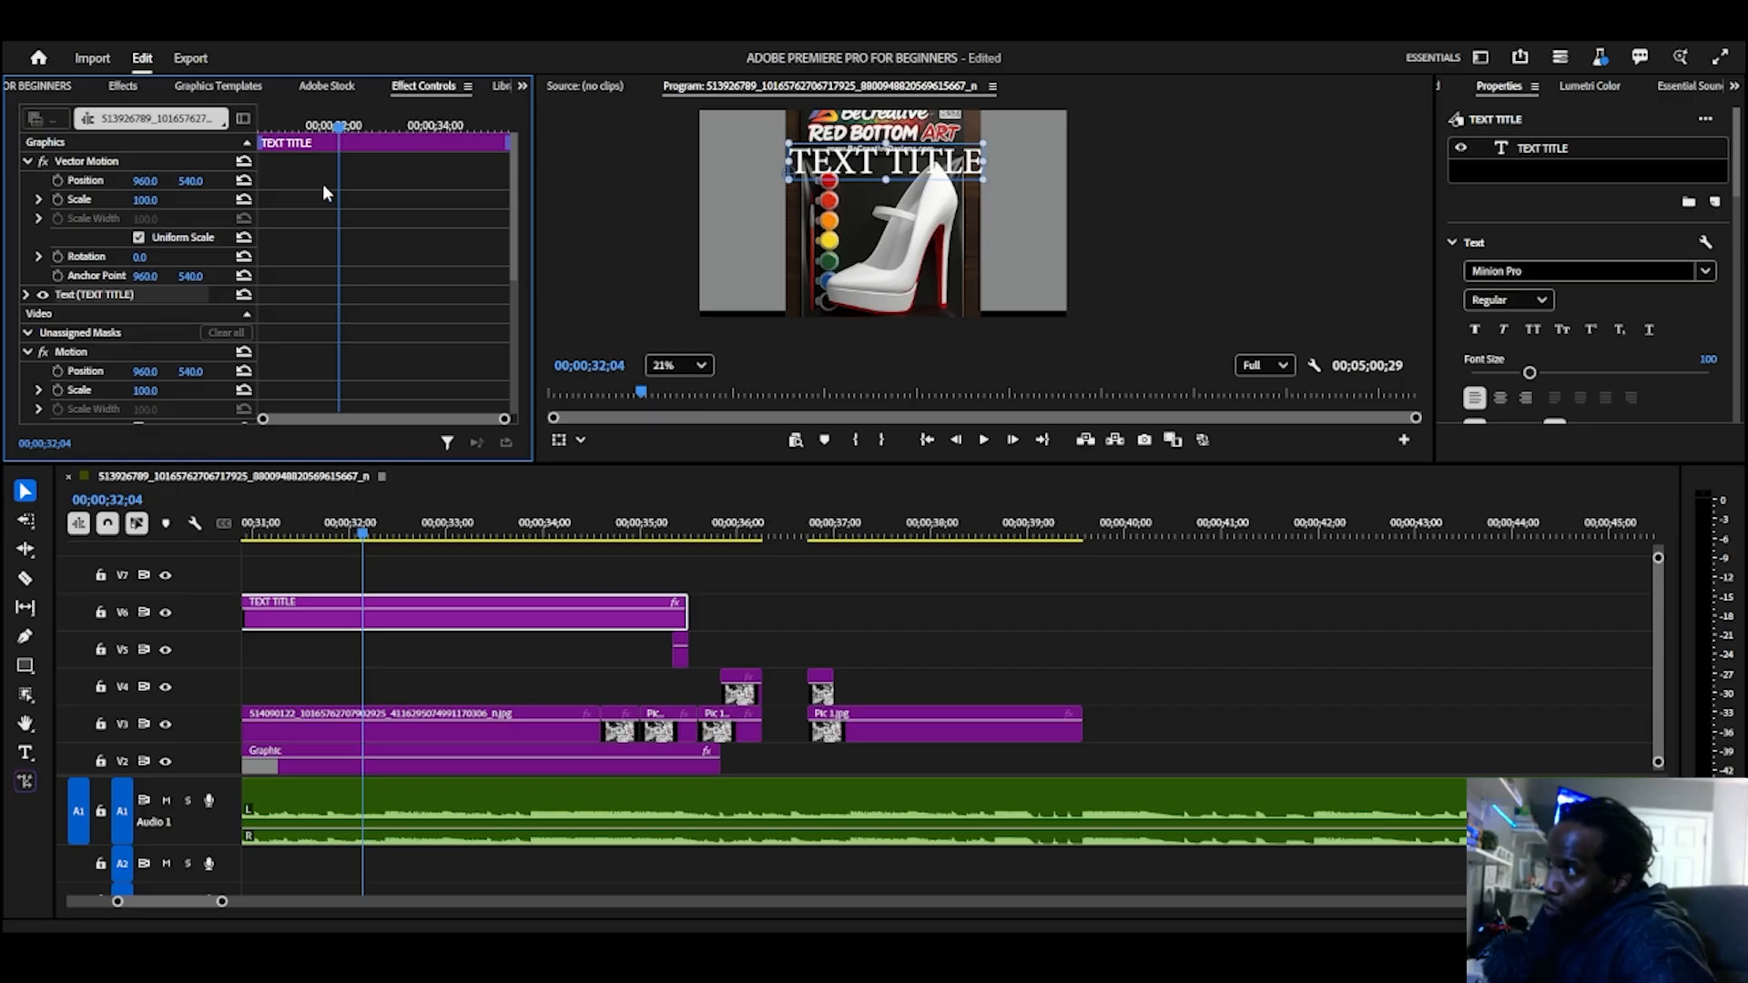
{"action": "left_click_drag", "start_coordinate": [340, 128], "coordinate": [330, 172]}
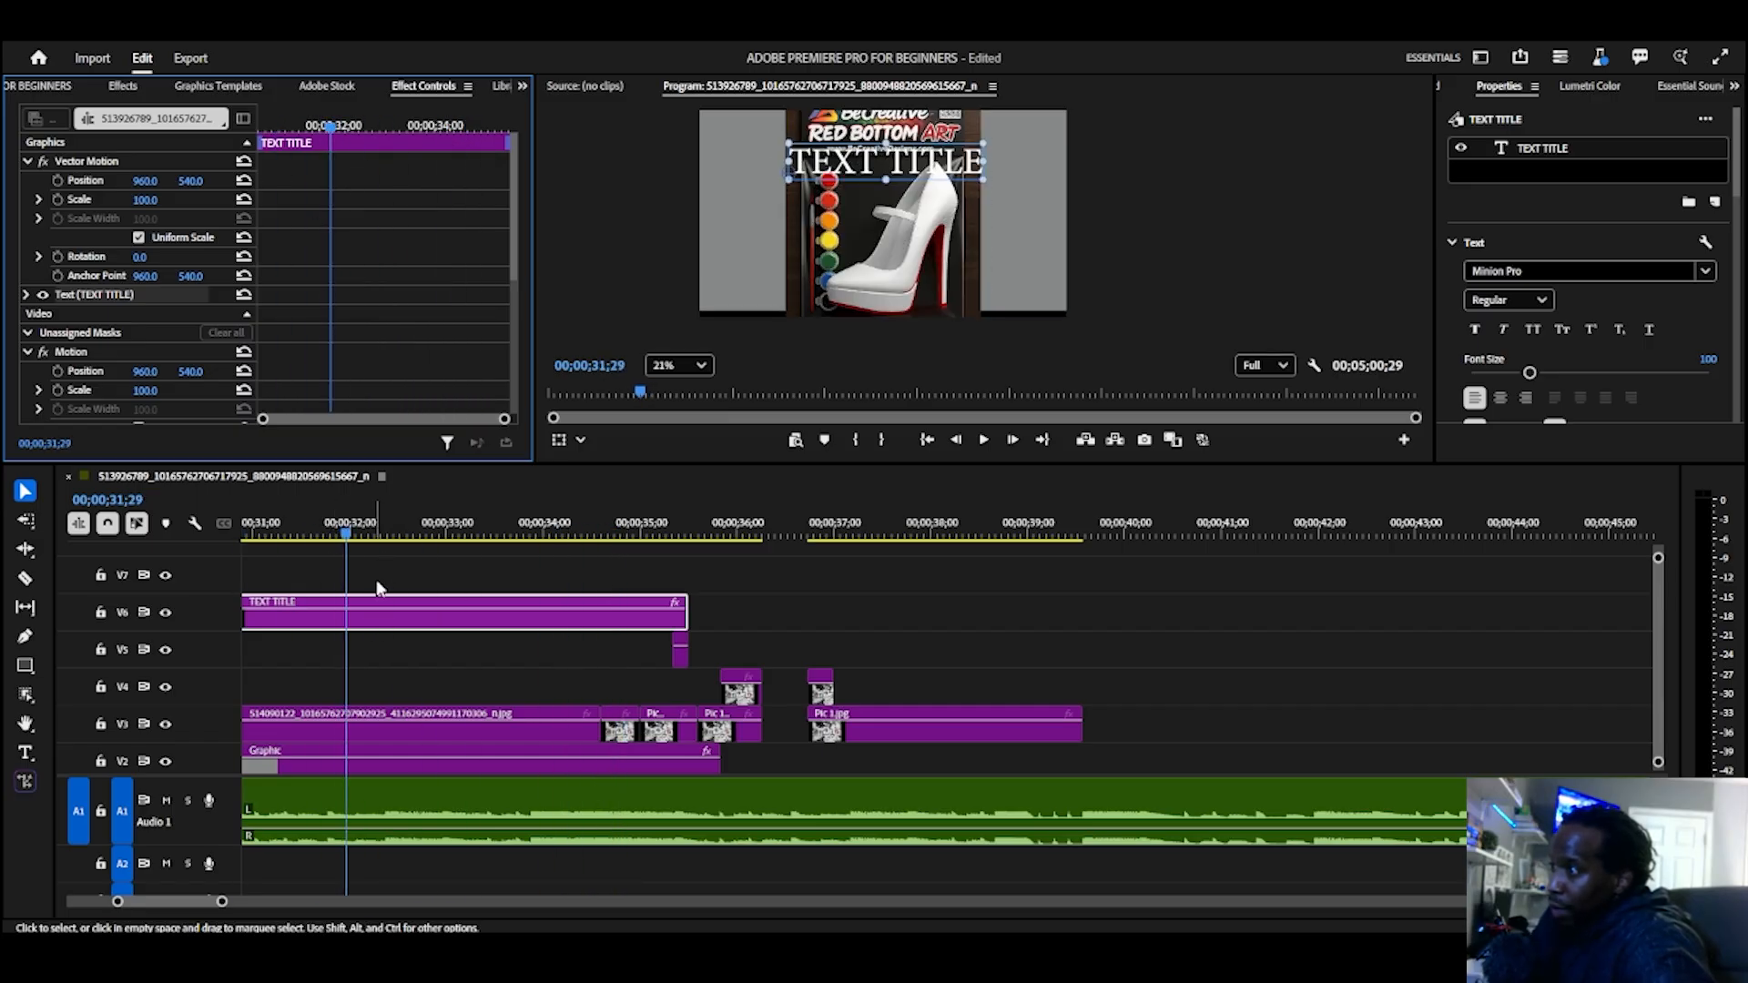
{"action": "left_click_drag", "start_coordinate": [333, 136], "coordinate": [261, 145]}
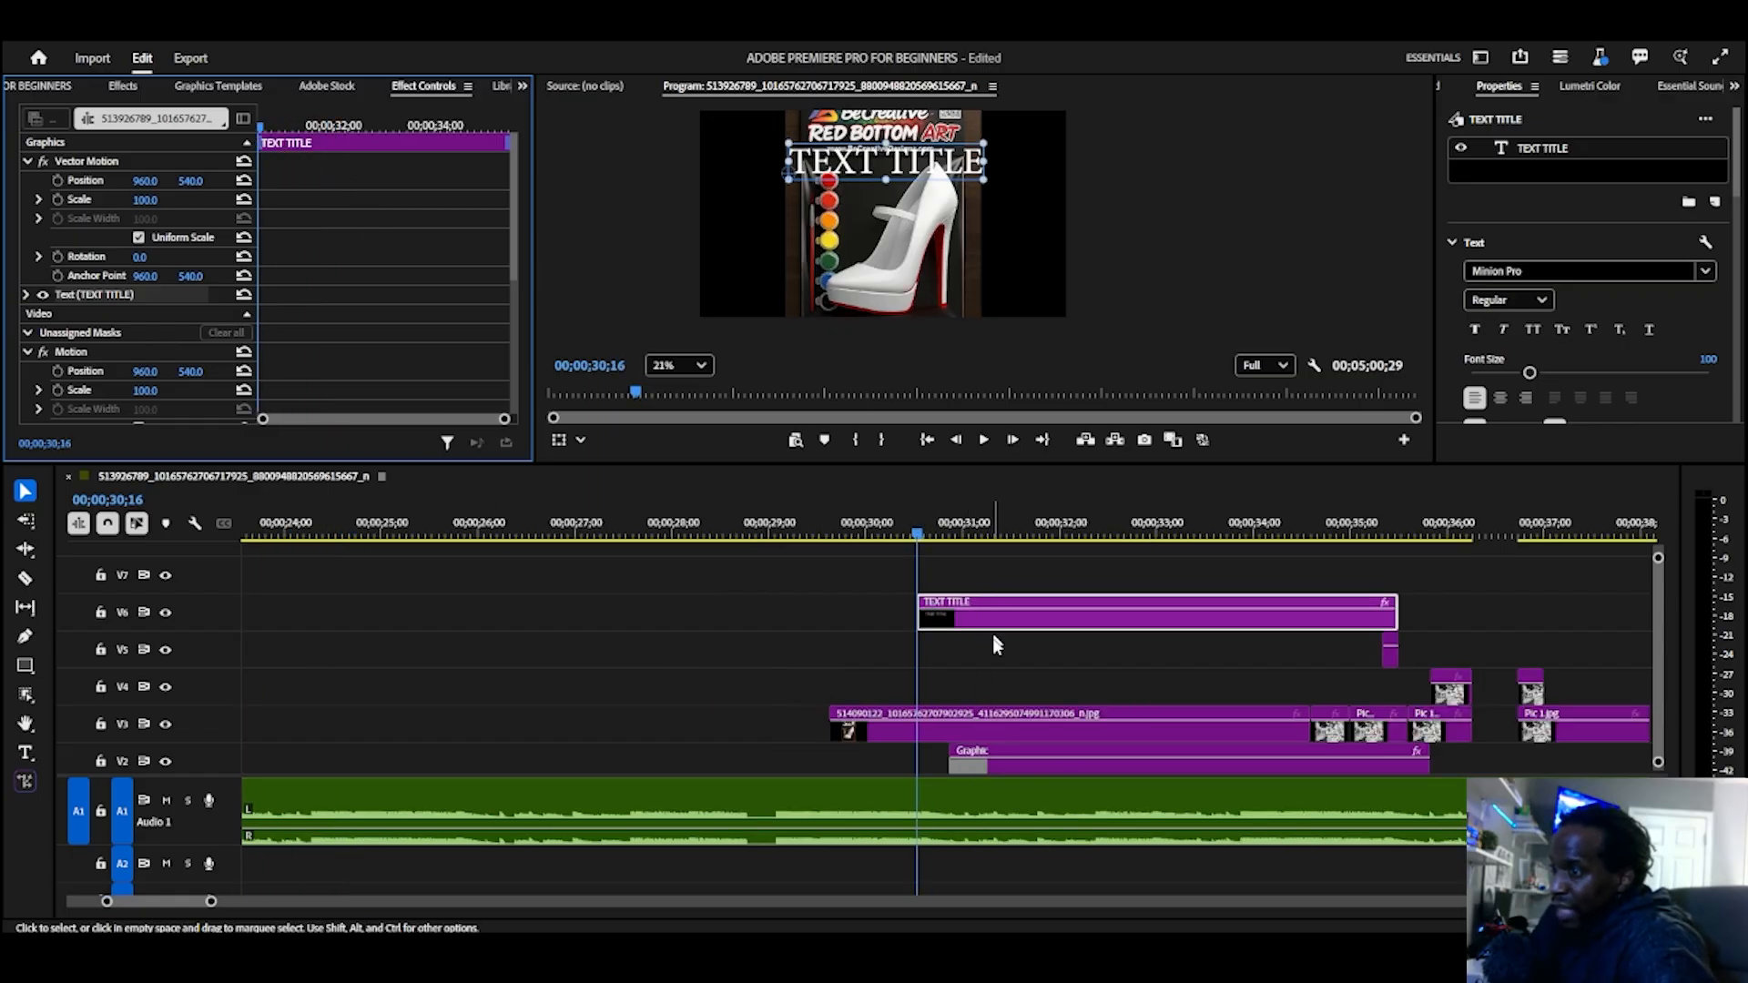
Step: Toggle the output of the shoe image track V3 and the title track V6 off and on
{"action": "left_click", "coordinate": [983, 734]}
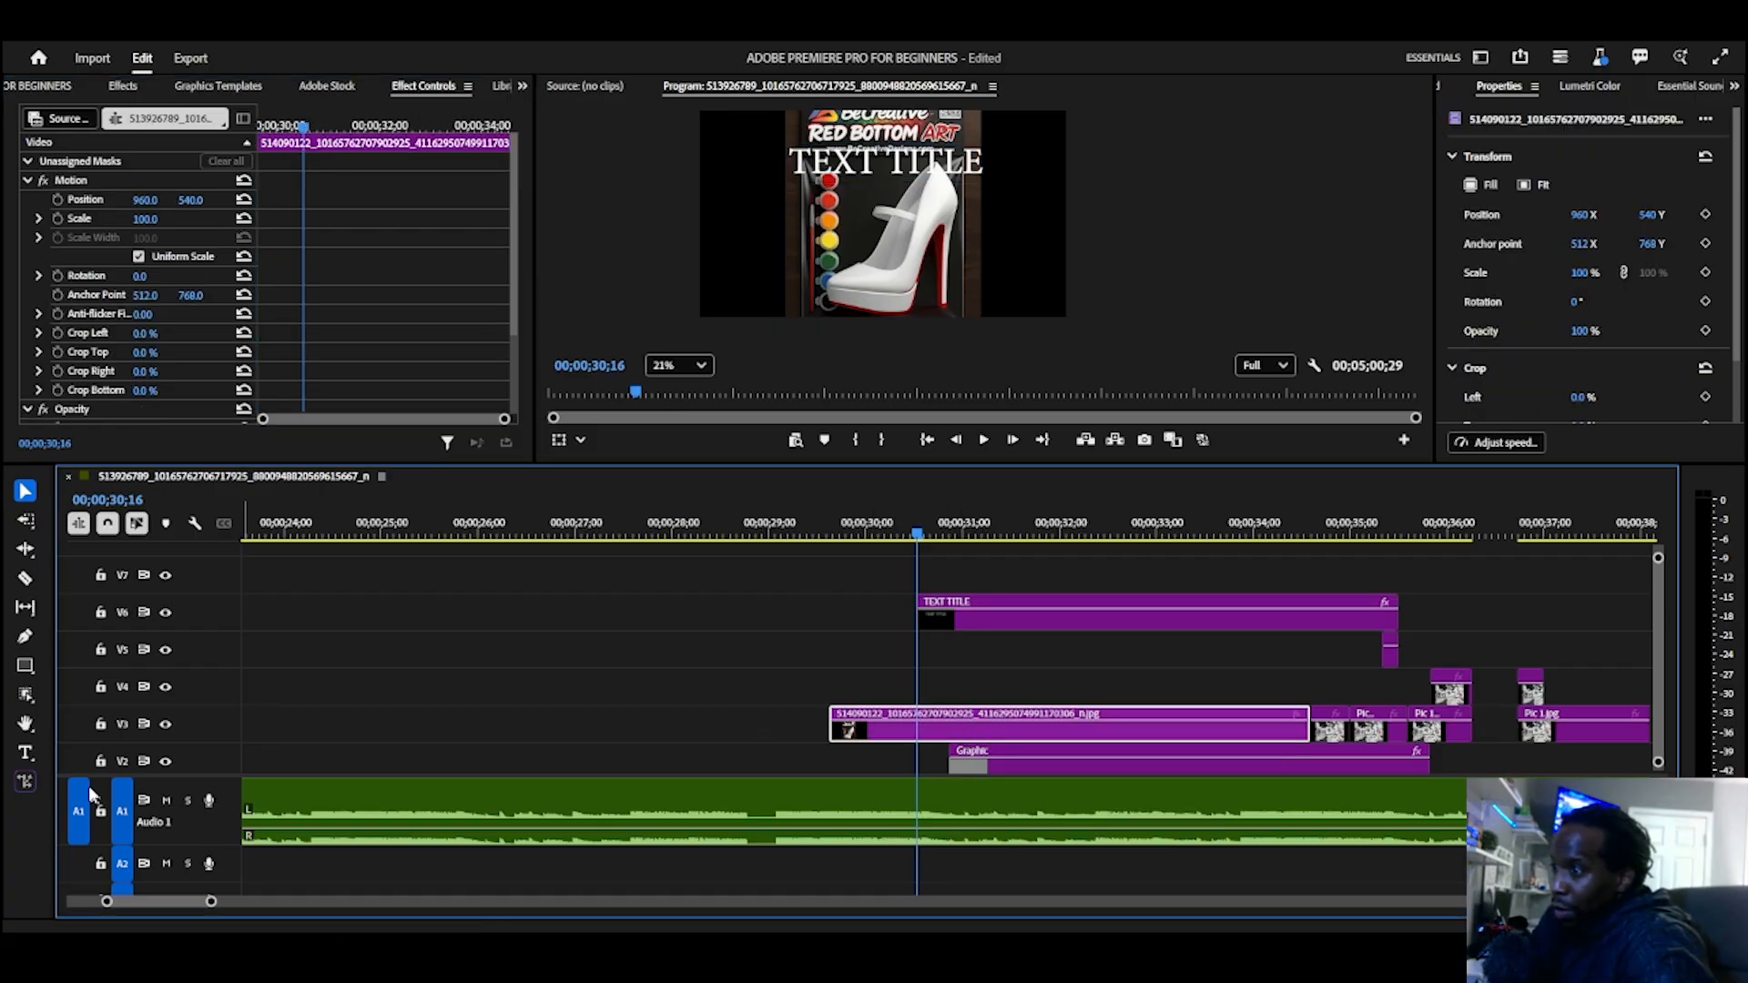
{"action": "left_click", "coordinate": [165, 724]}
{"action": "left_click", "coordinate": [165, 723]}
{"action": "left_click", "coordinate": [963, 622]}
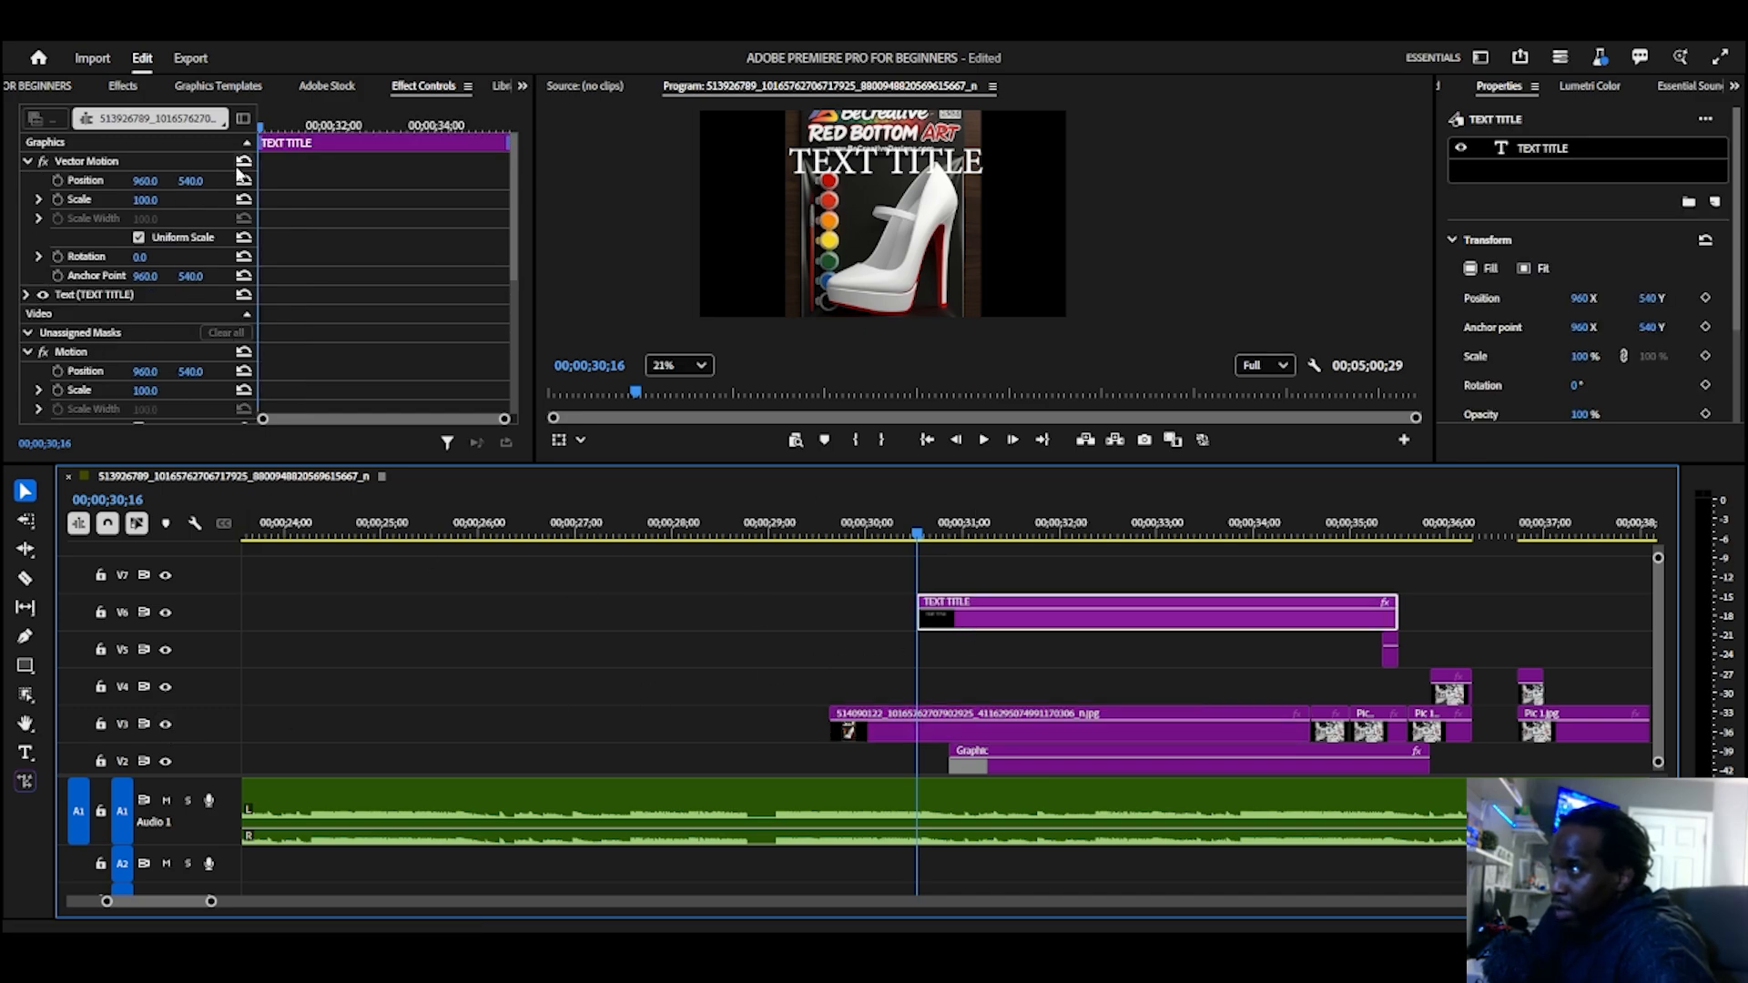
{"action": "left_click", "coordinate": [165, 613]}
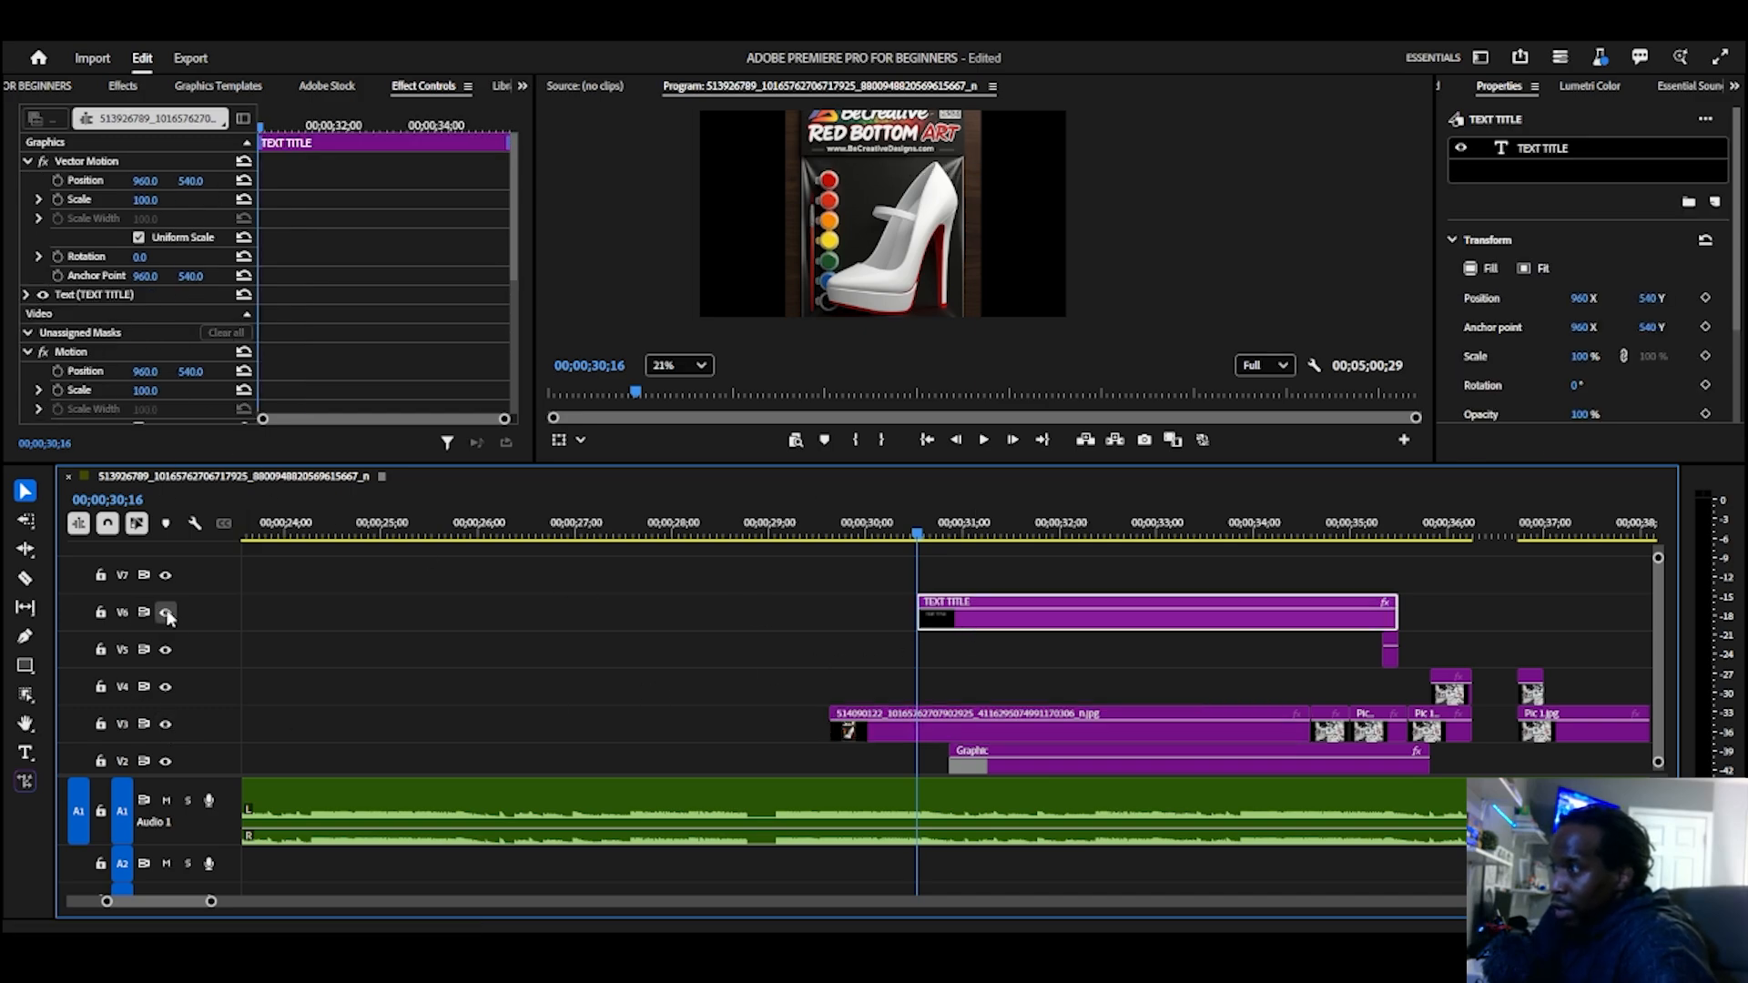
{"action": "left_click", "coordinate": [166, 614]}
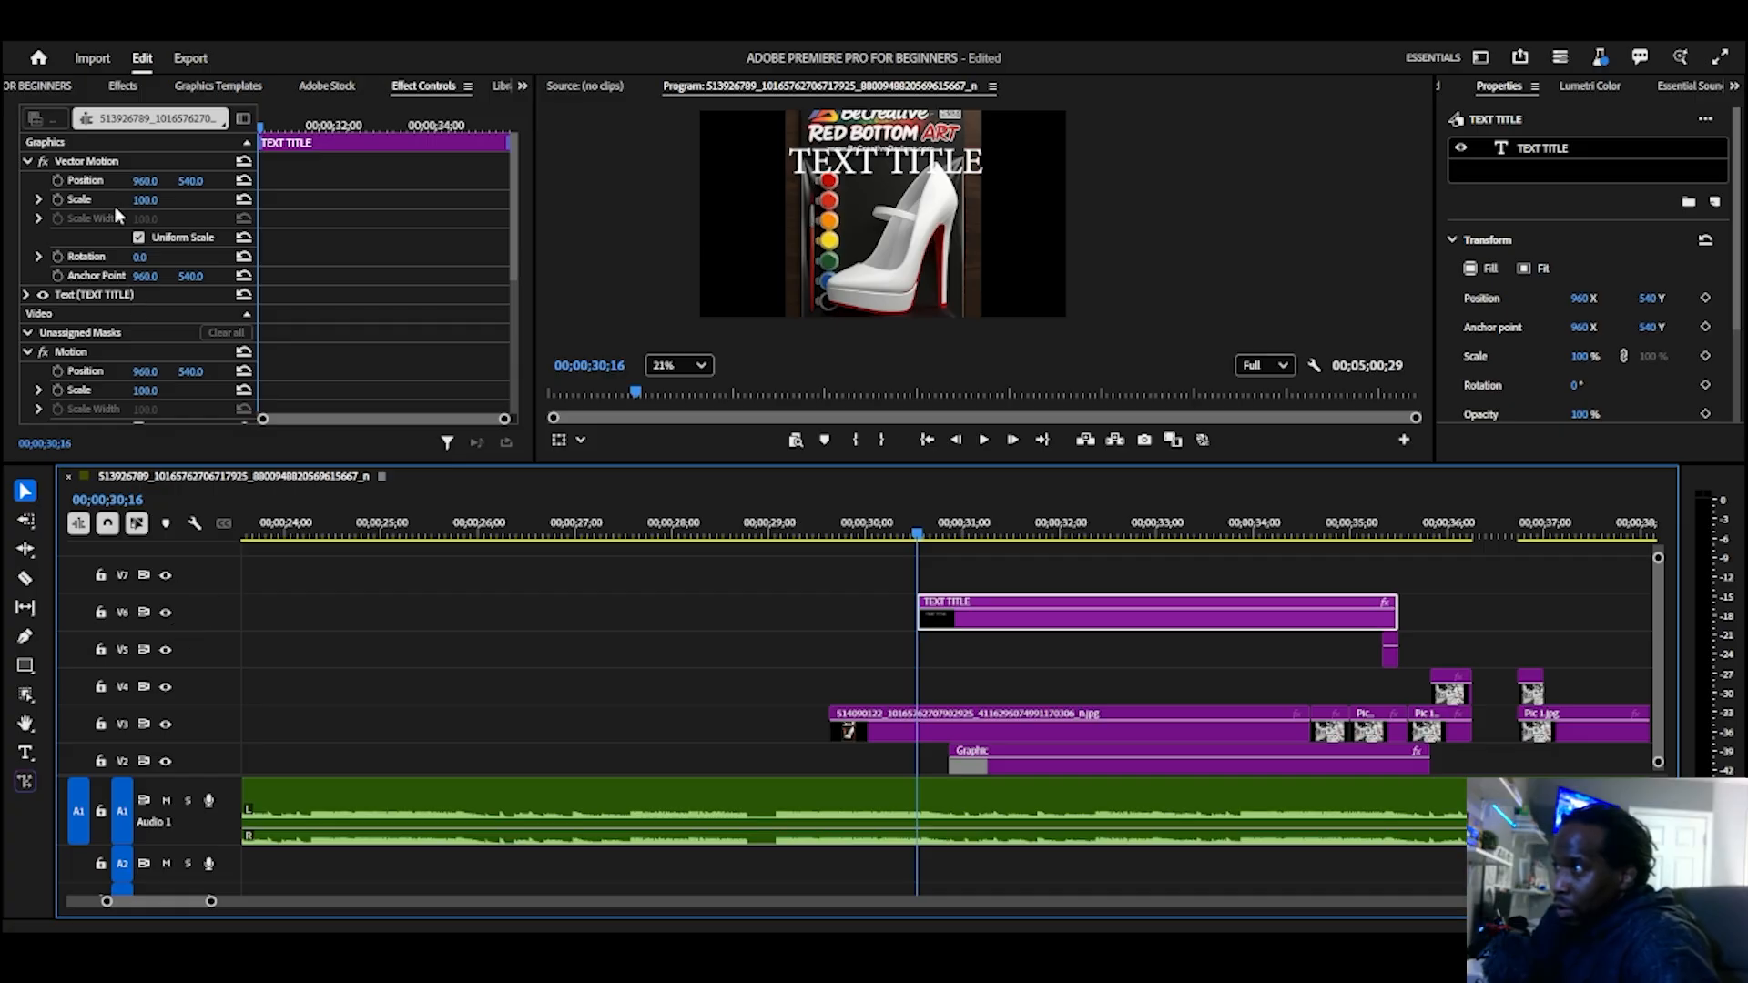
Step: Set the title's Vector Motion X position to -550 and turn on Position and Scale keyframing at the clip's start
{"action": "left_click_drag", "start_coordinate": [143, 182], "coordinate": [5, 182]}
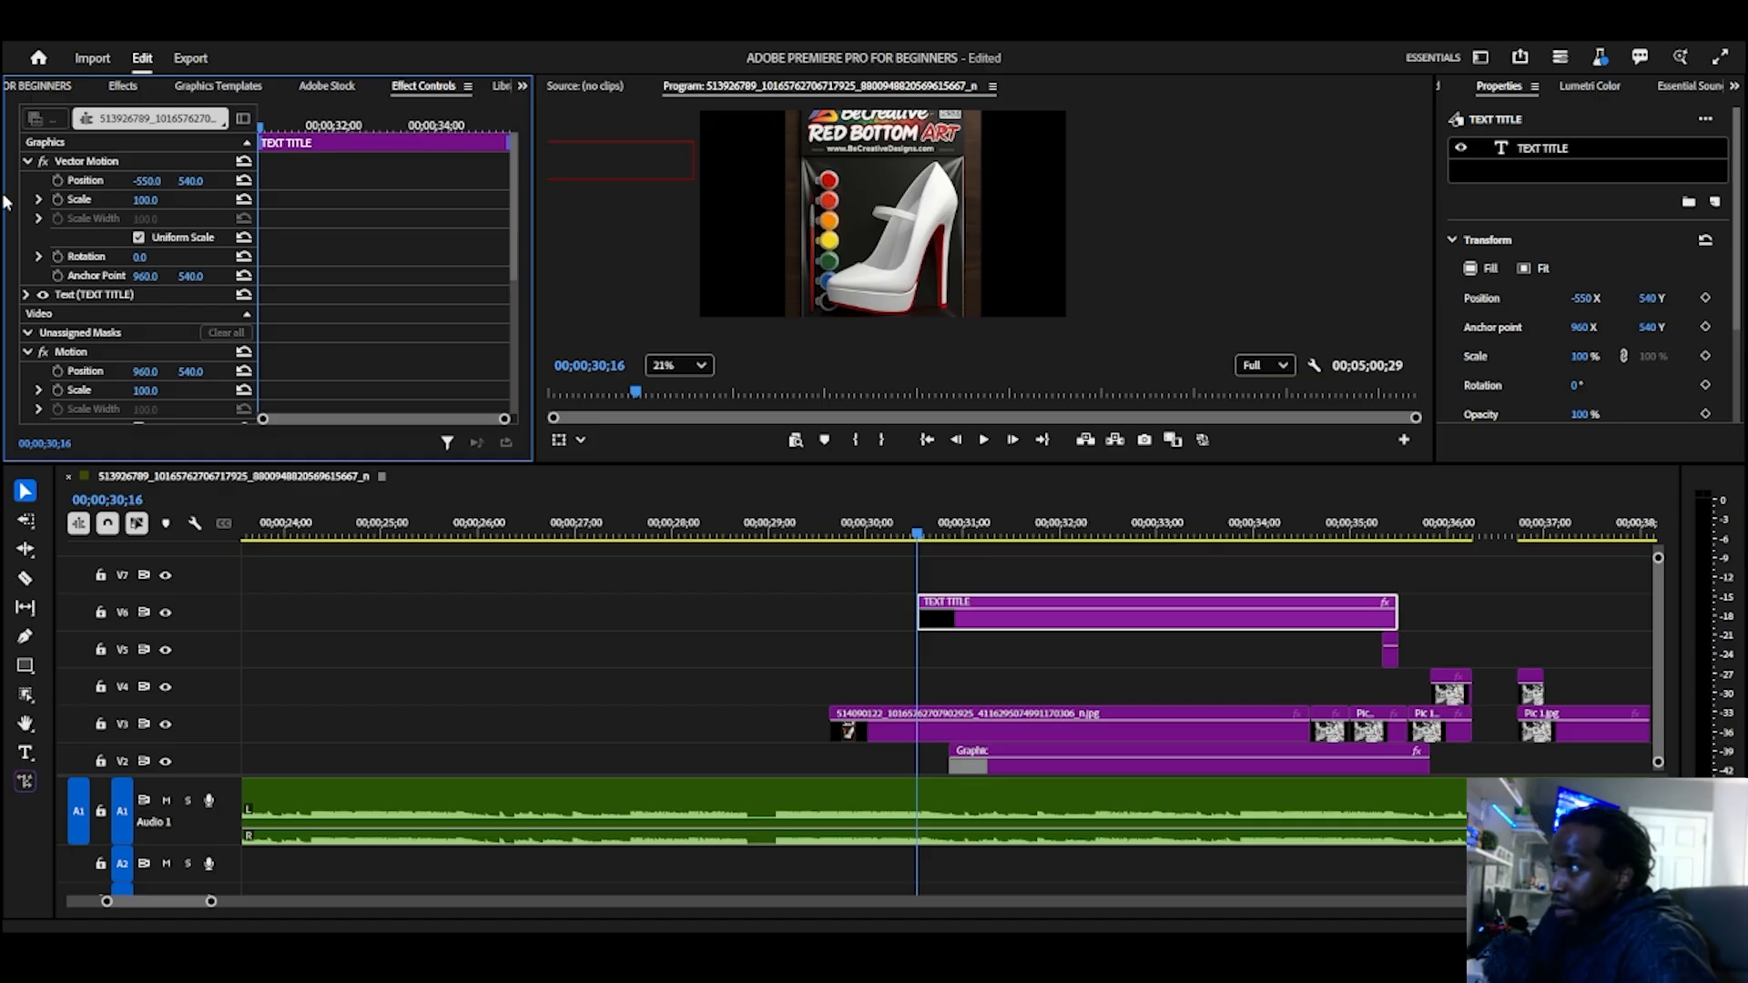
{"action": "left_click", "coordinate": [56, 181]}
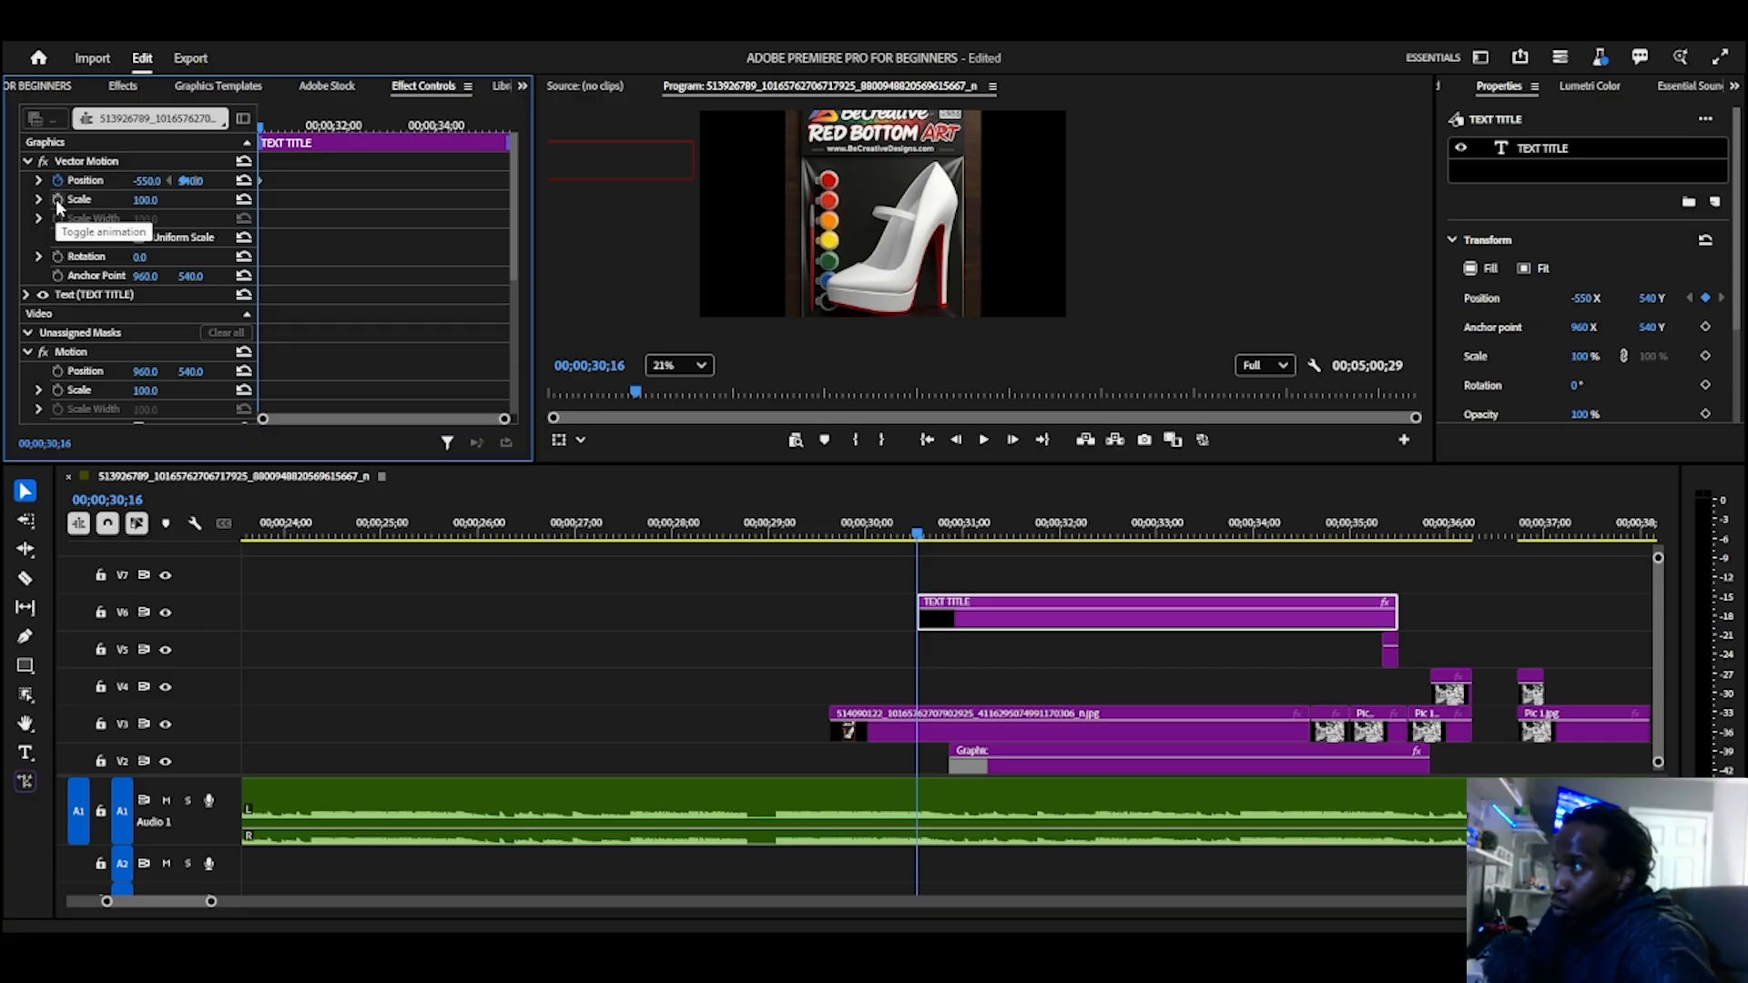
{"action": "left_click", "coordinate": [56, 199]}
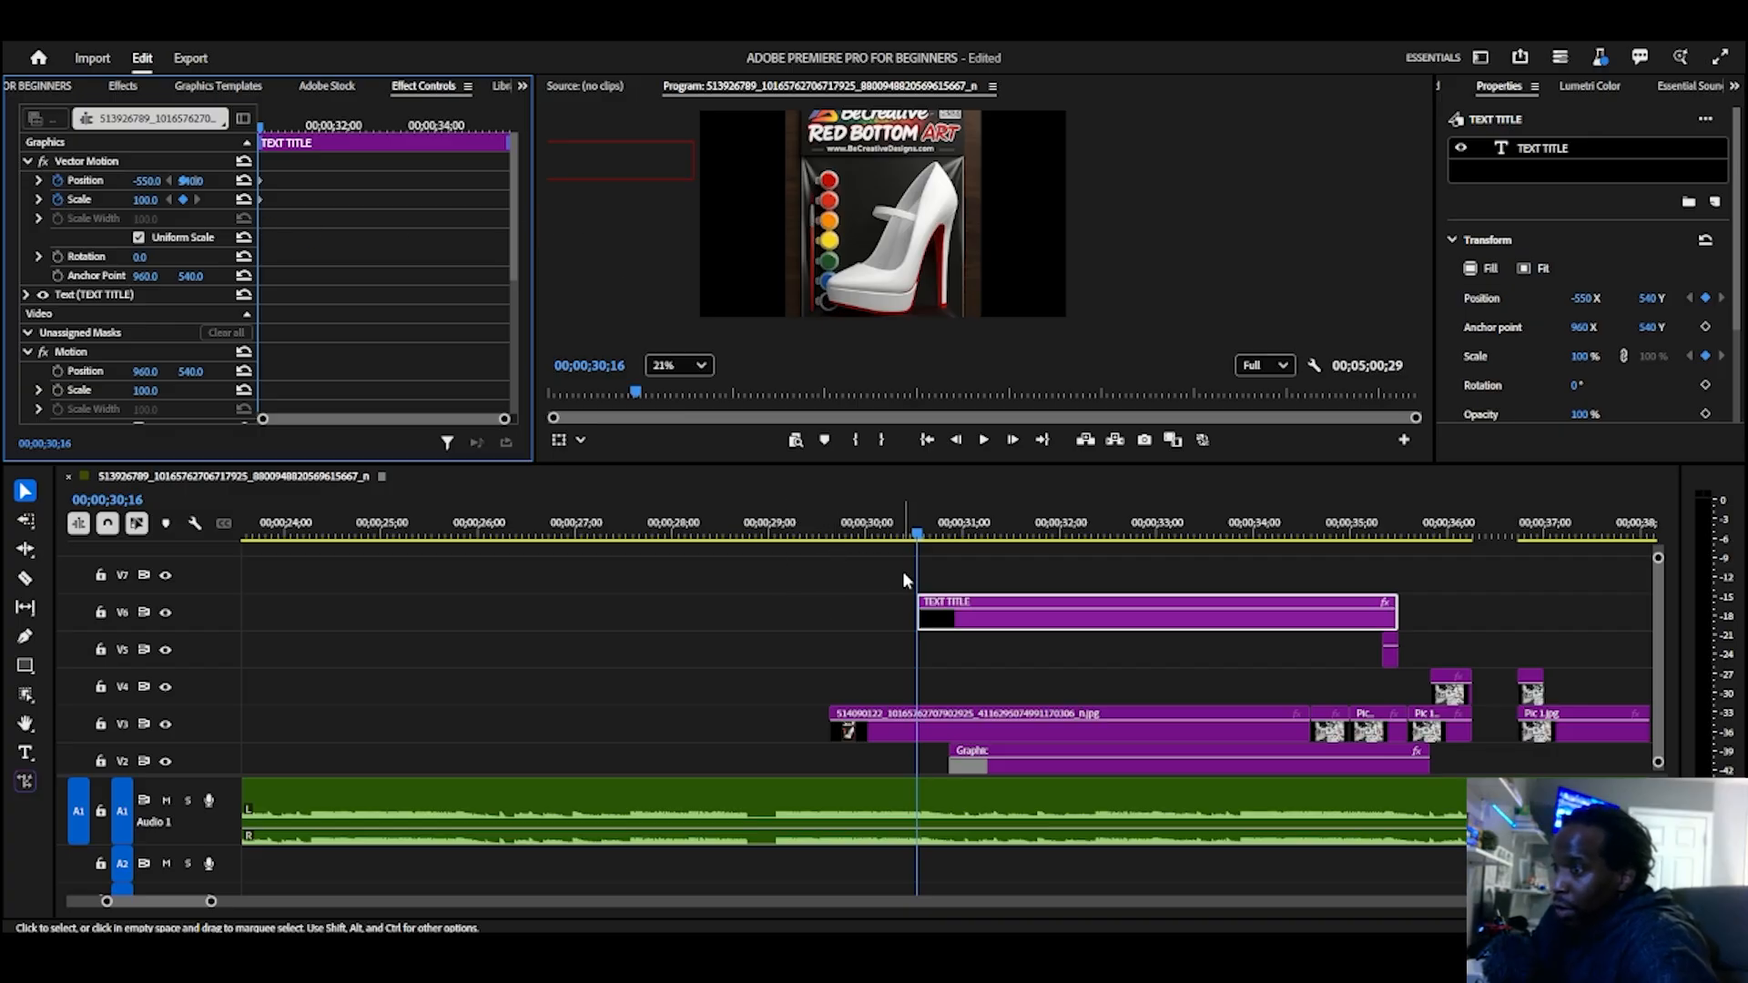
Step: Add a second Position keyframe with X 830 at 00;00;32;02, and play back the title's slide-in
{"action": "key", "text": "space"}
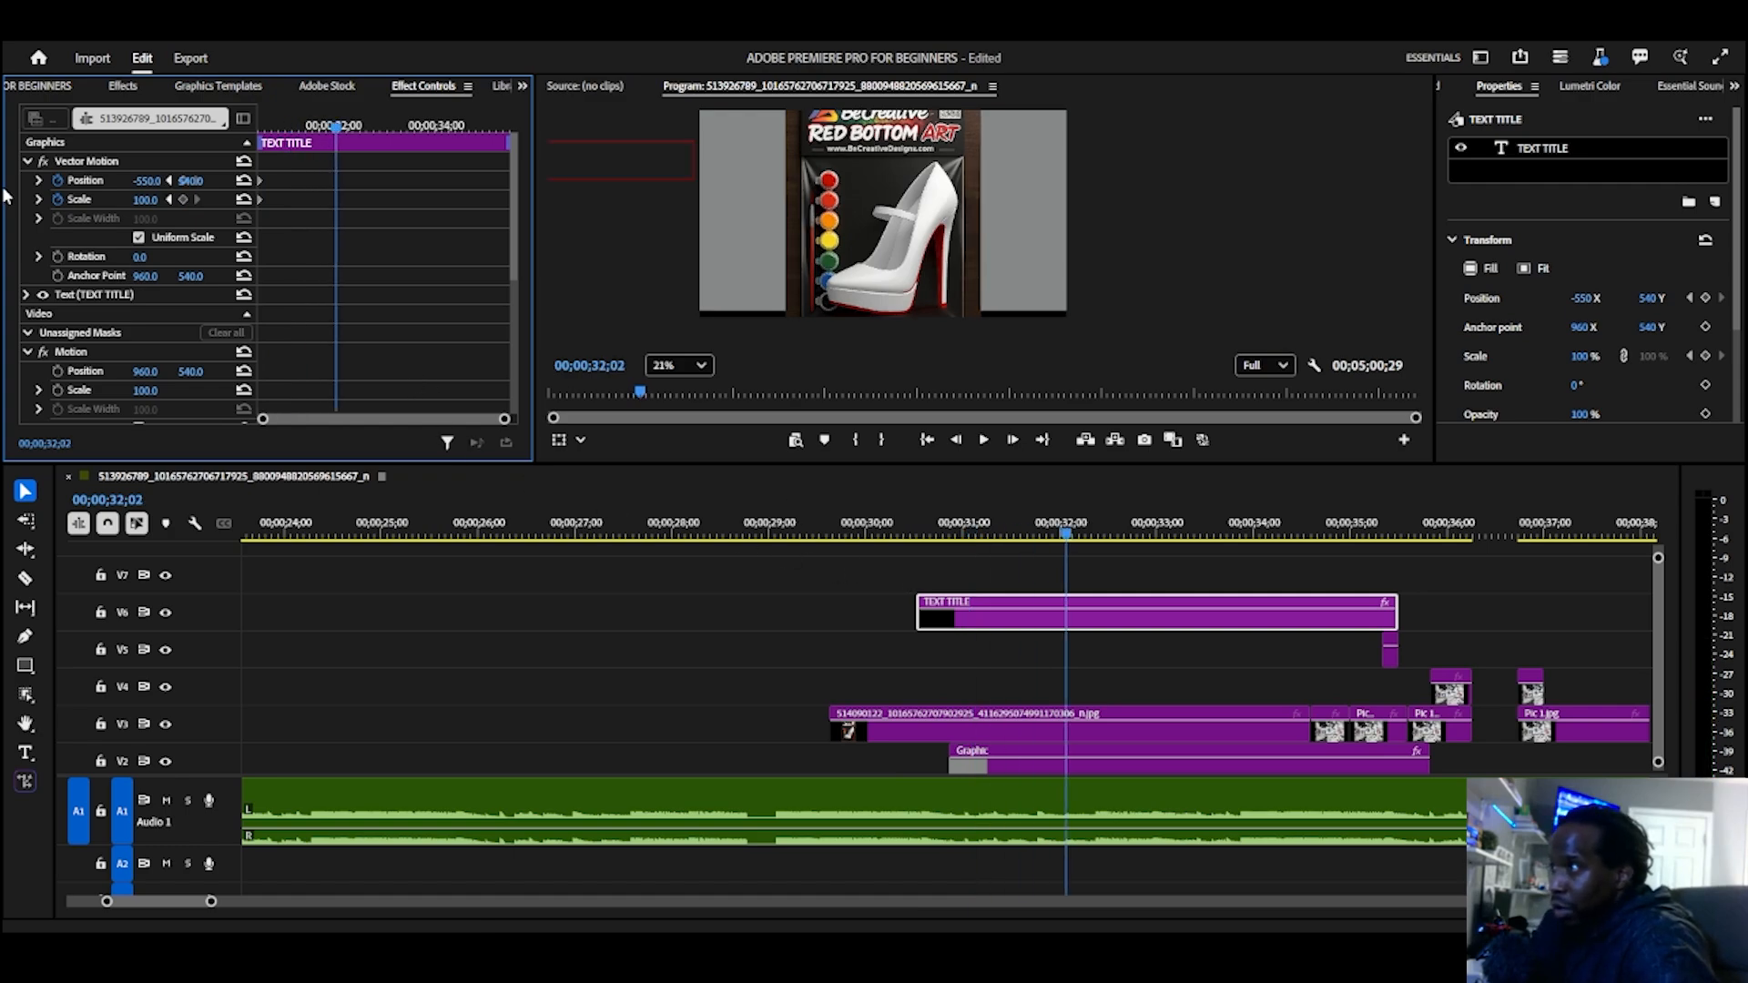
{"action": "left_click_drag", "start_coordinate": [146, 180], "coordinate": [264, 180]}
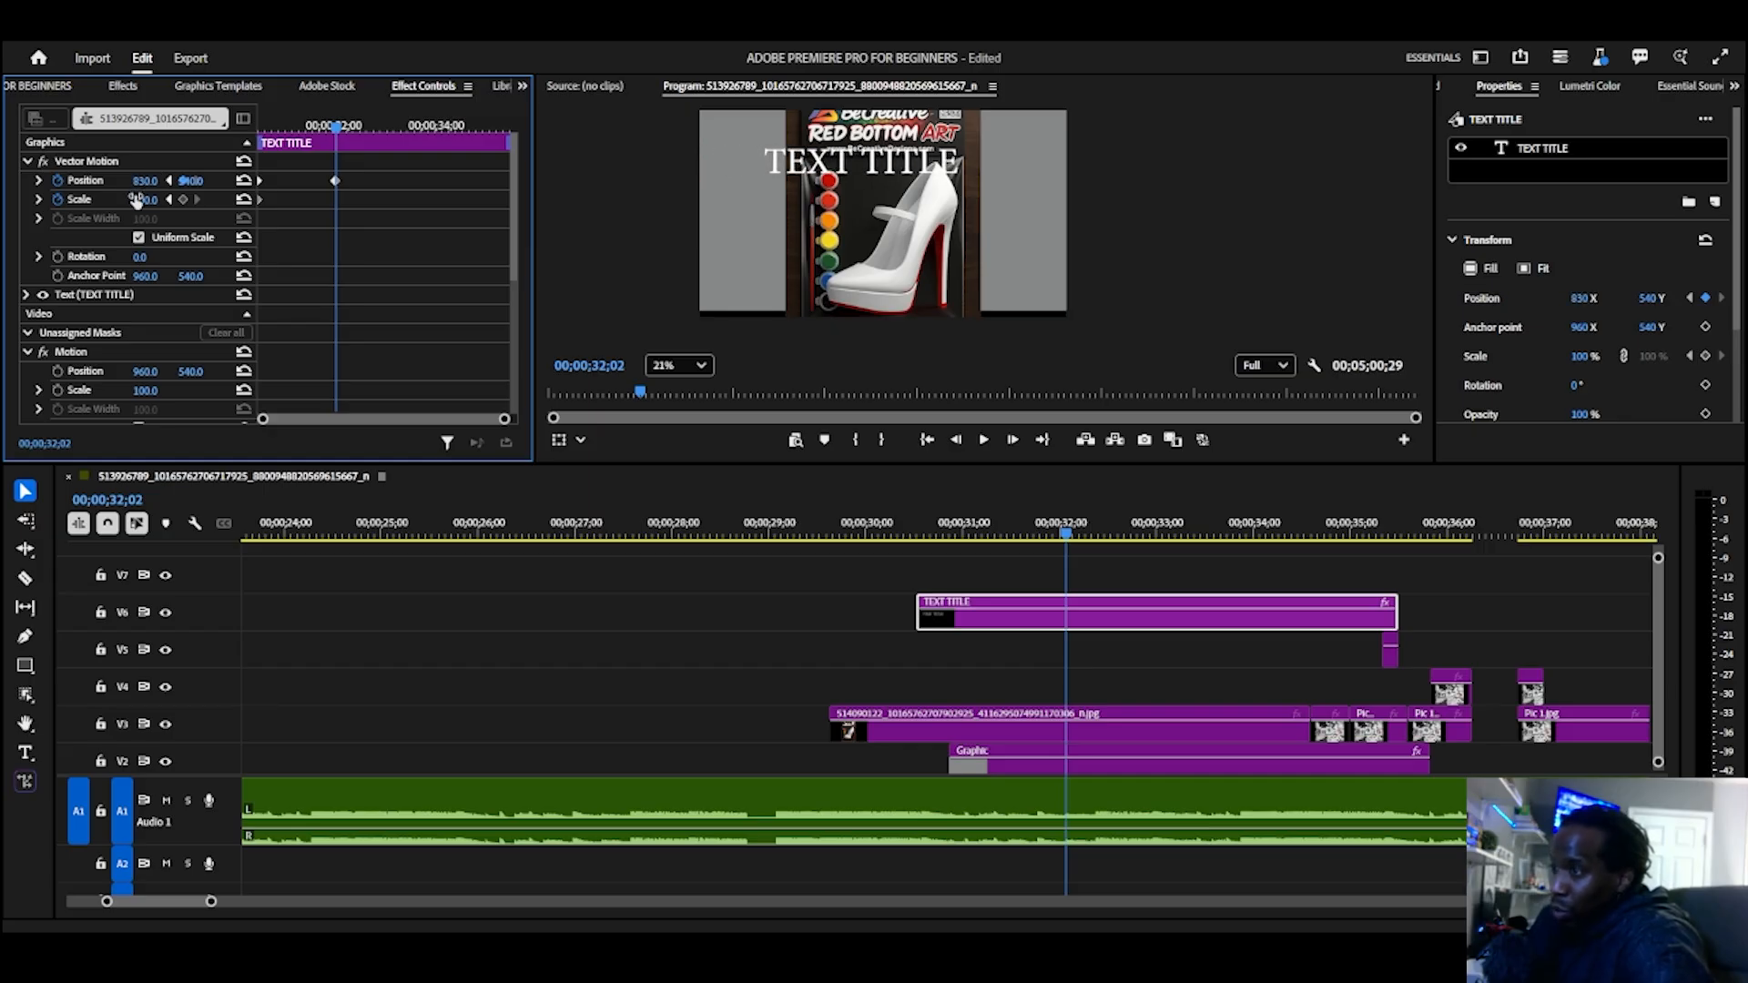
{"action": "left_click_drag", "start_coordinate": [1067, 536], "coordinate": [897, 552]}
{"action": "key", "text": "space"}
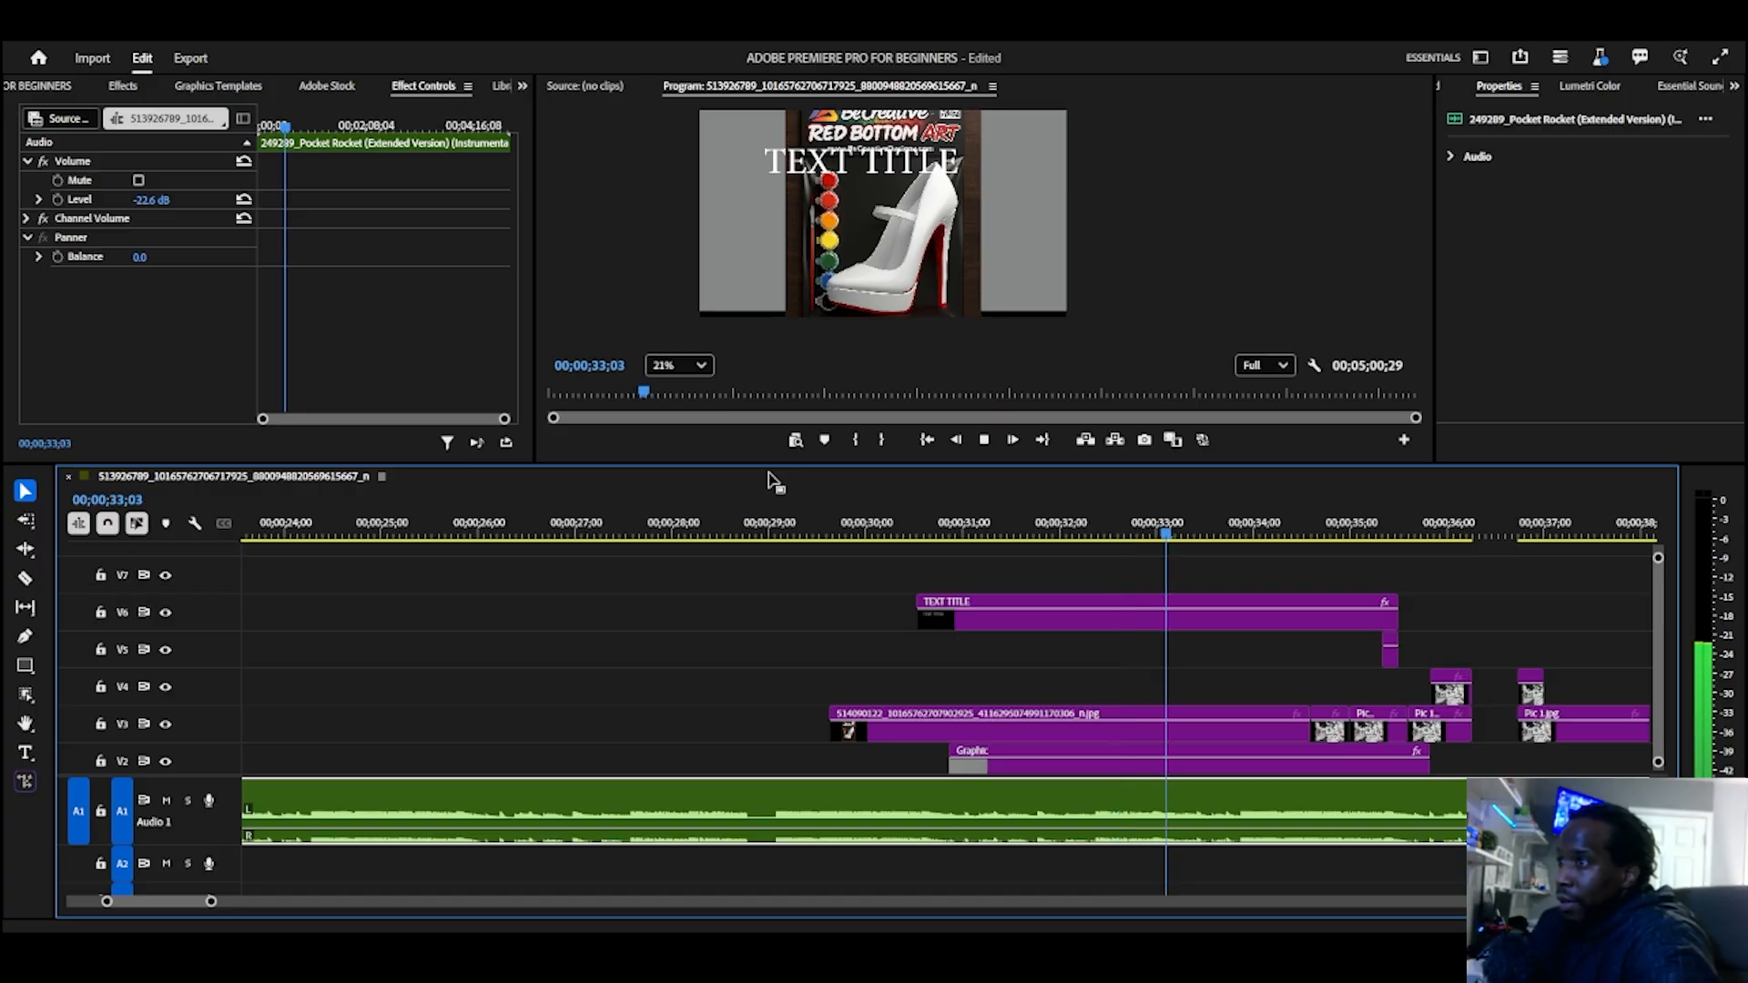
{"action": "key", "text": "space"}
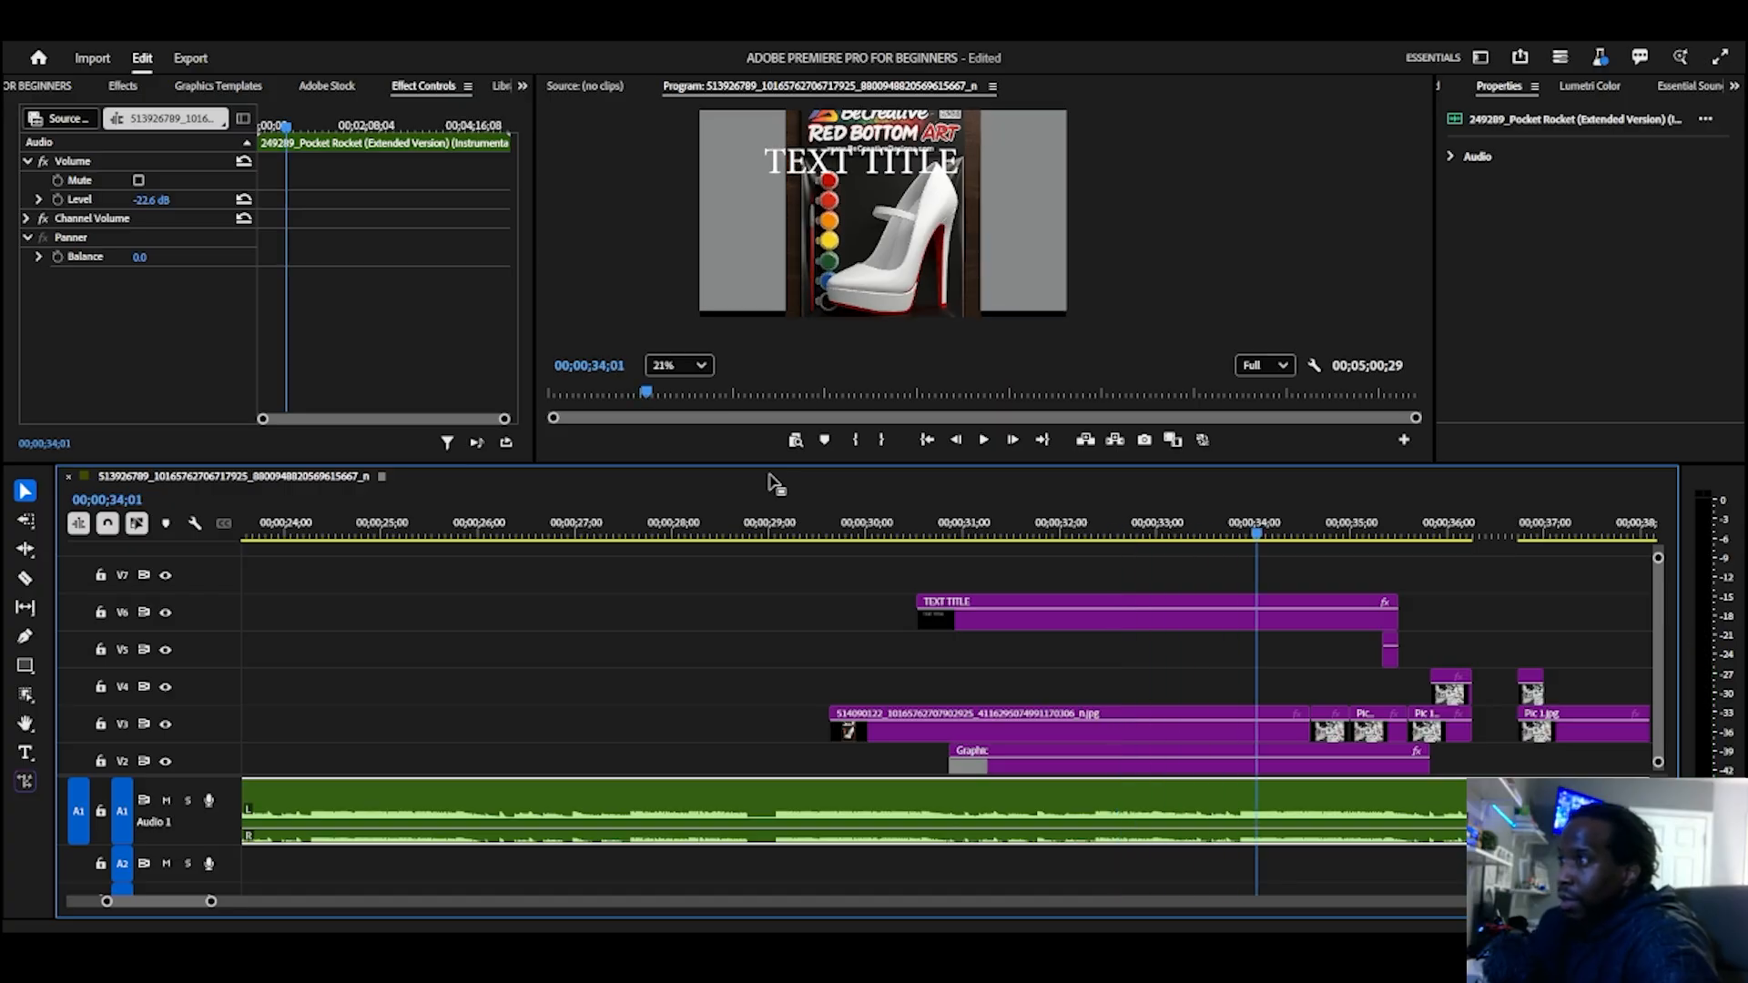
Step: Move the TEXT TITLE clip's second Position keyframe earlier, to 00;00;31;04, and play the animation from the clip's start
{"action": "left_click", "coordinate": [1125, 603]}
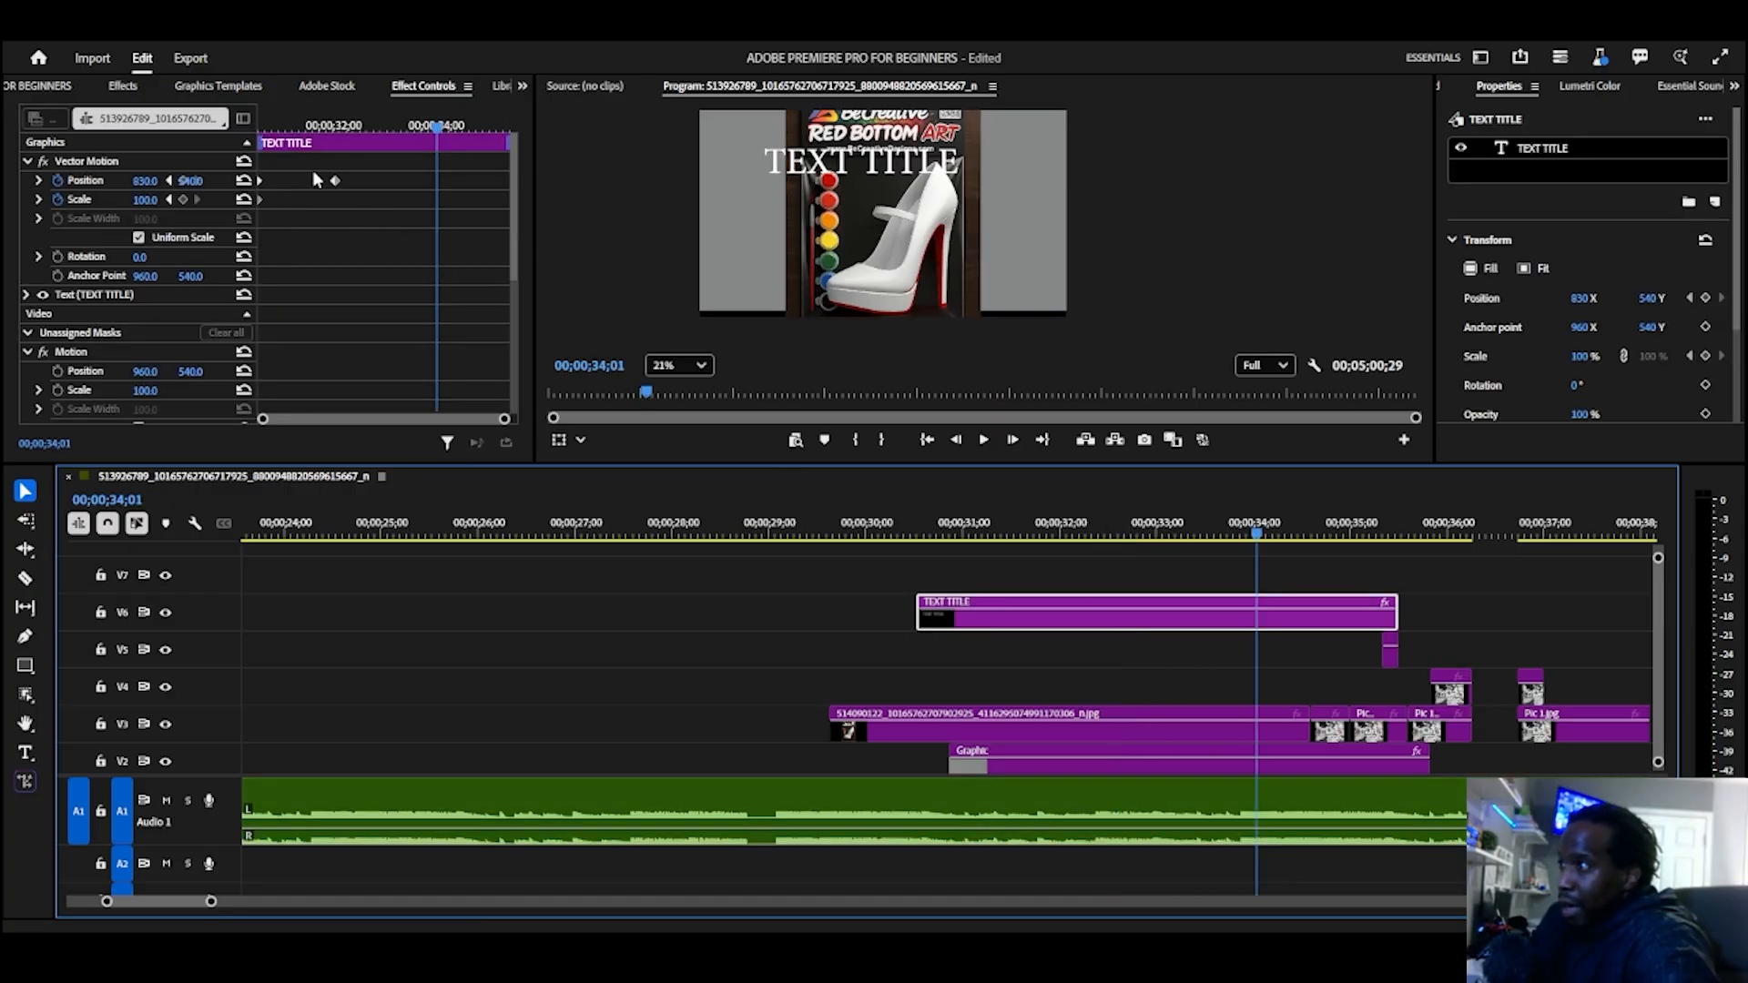
{"action": "left_click", "coordinate": [287, 127]}
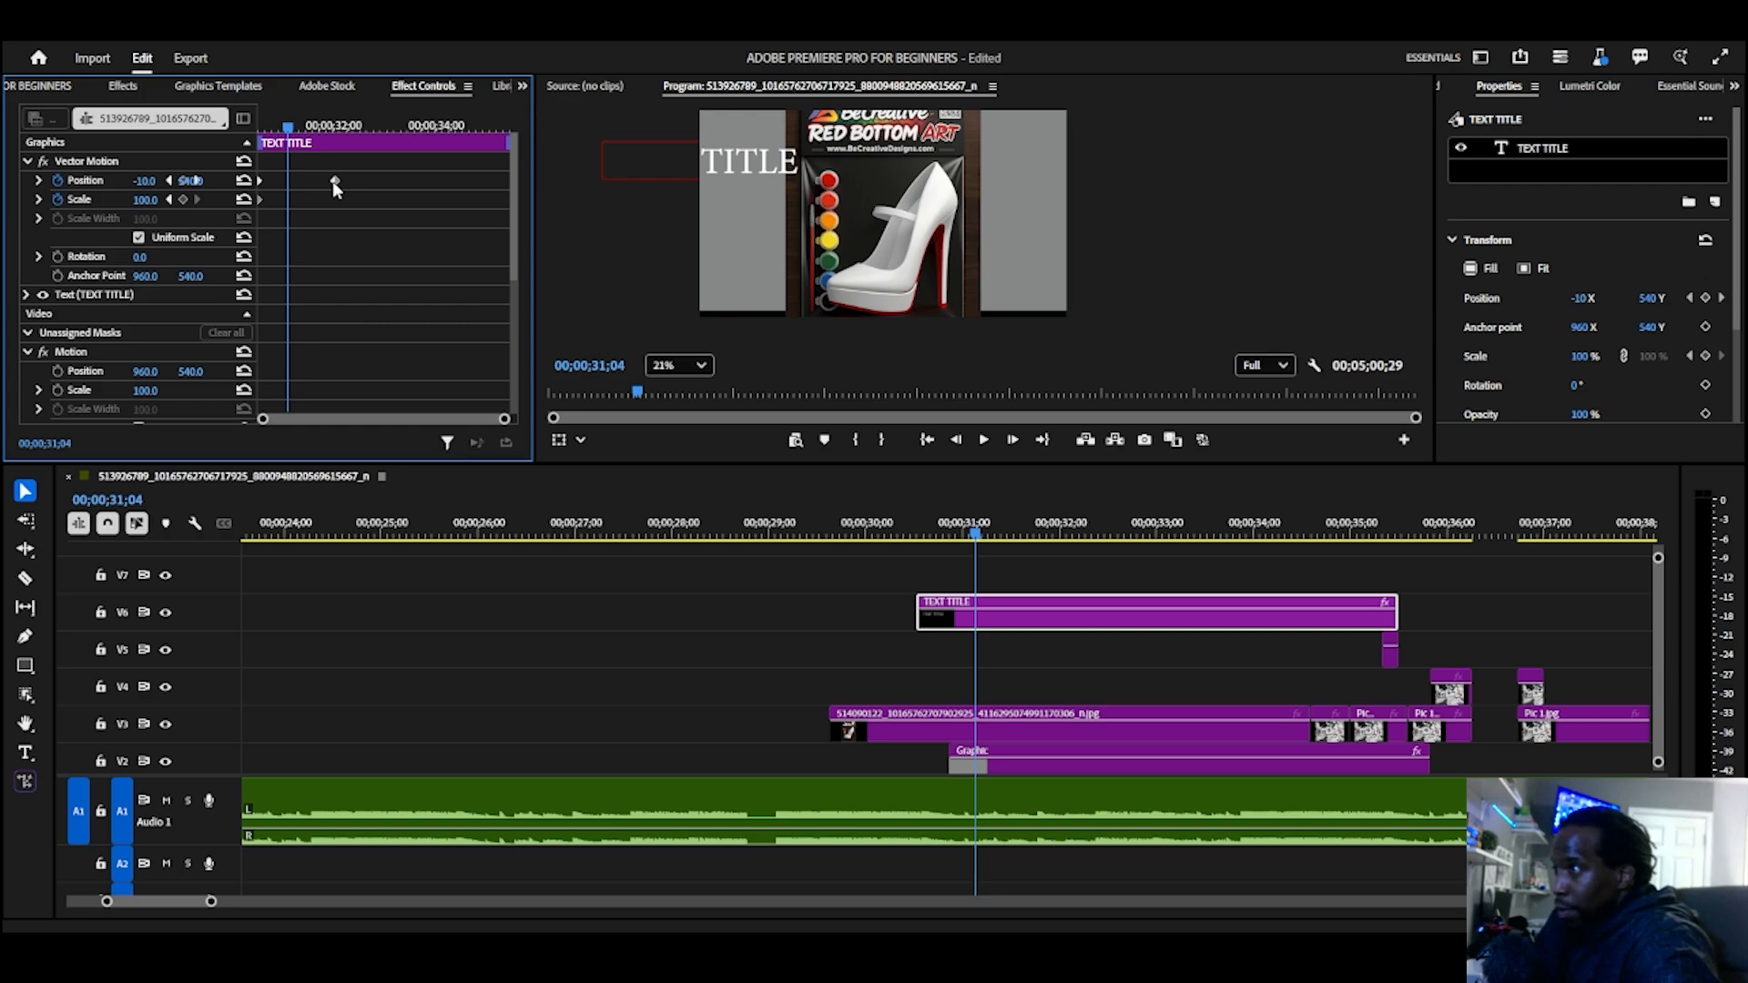
{"action": "left_click_drag", "start_coordinate": [334, 181], "coordinate": [257, 128]}
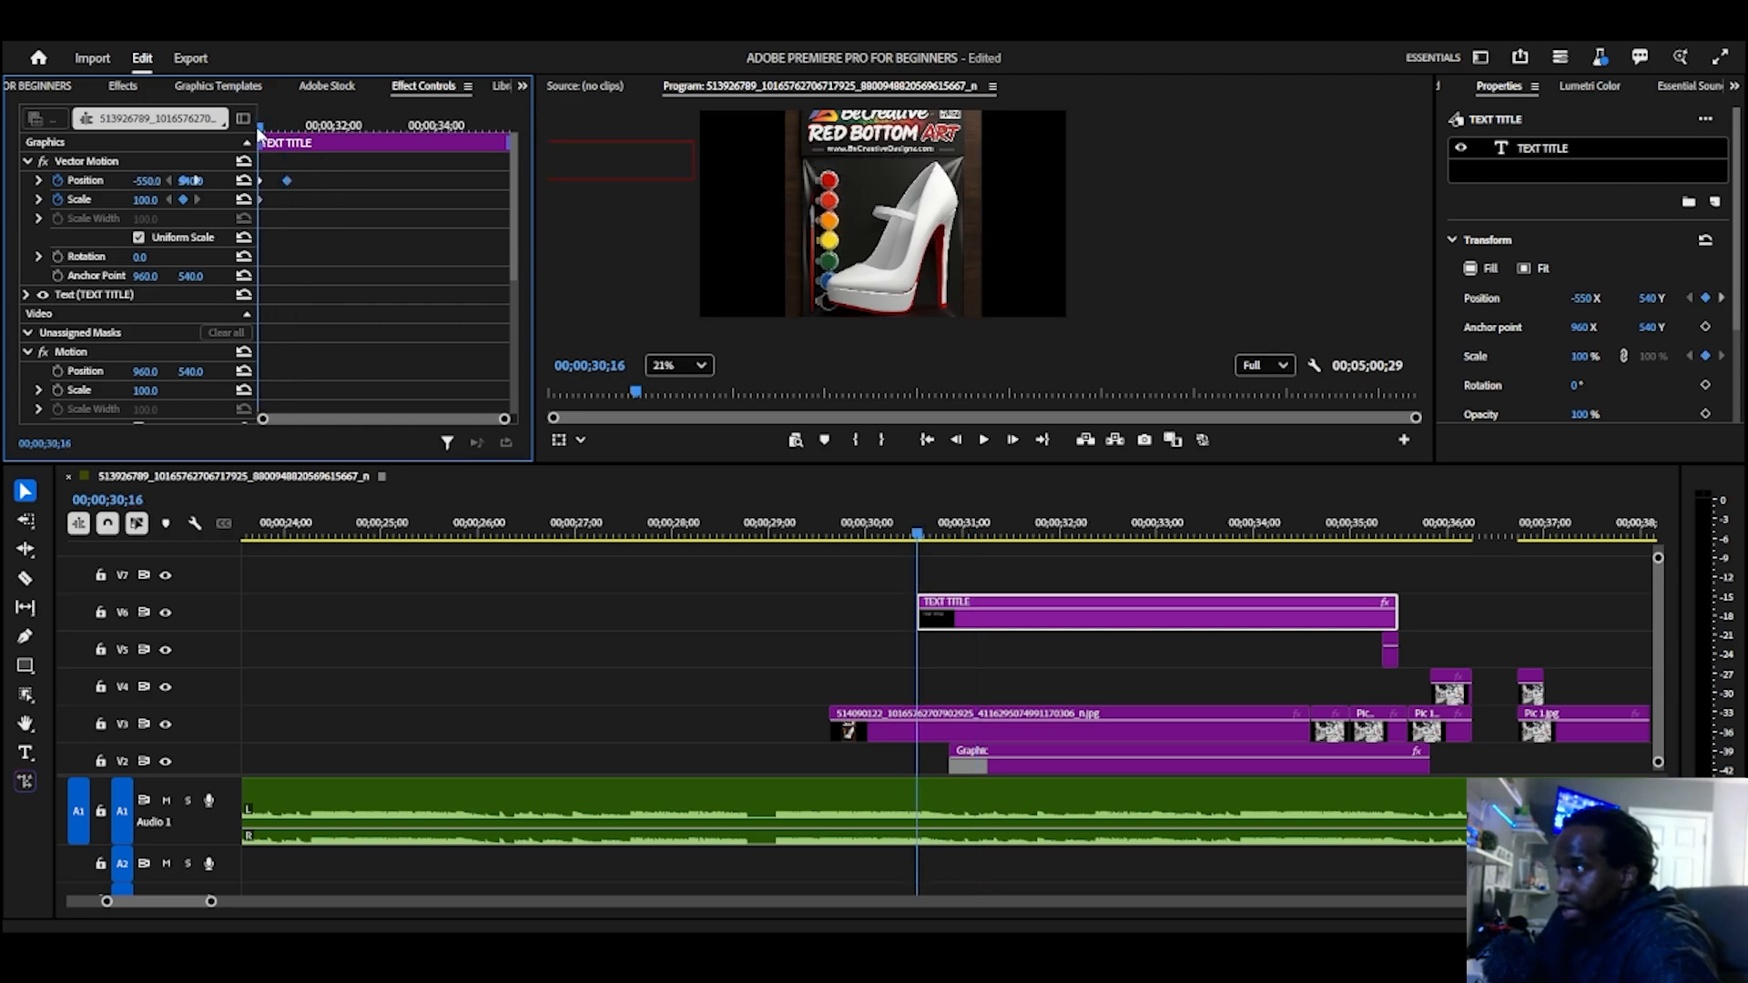
{"action": "key", "text": "space"}
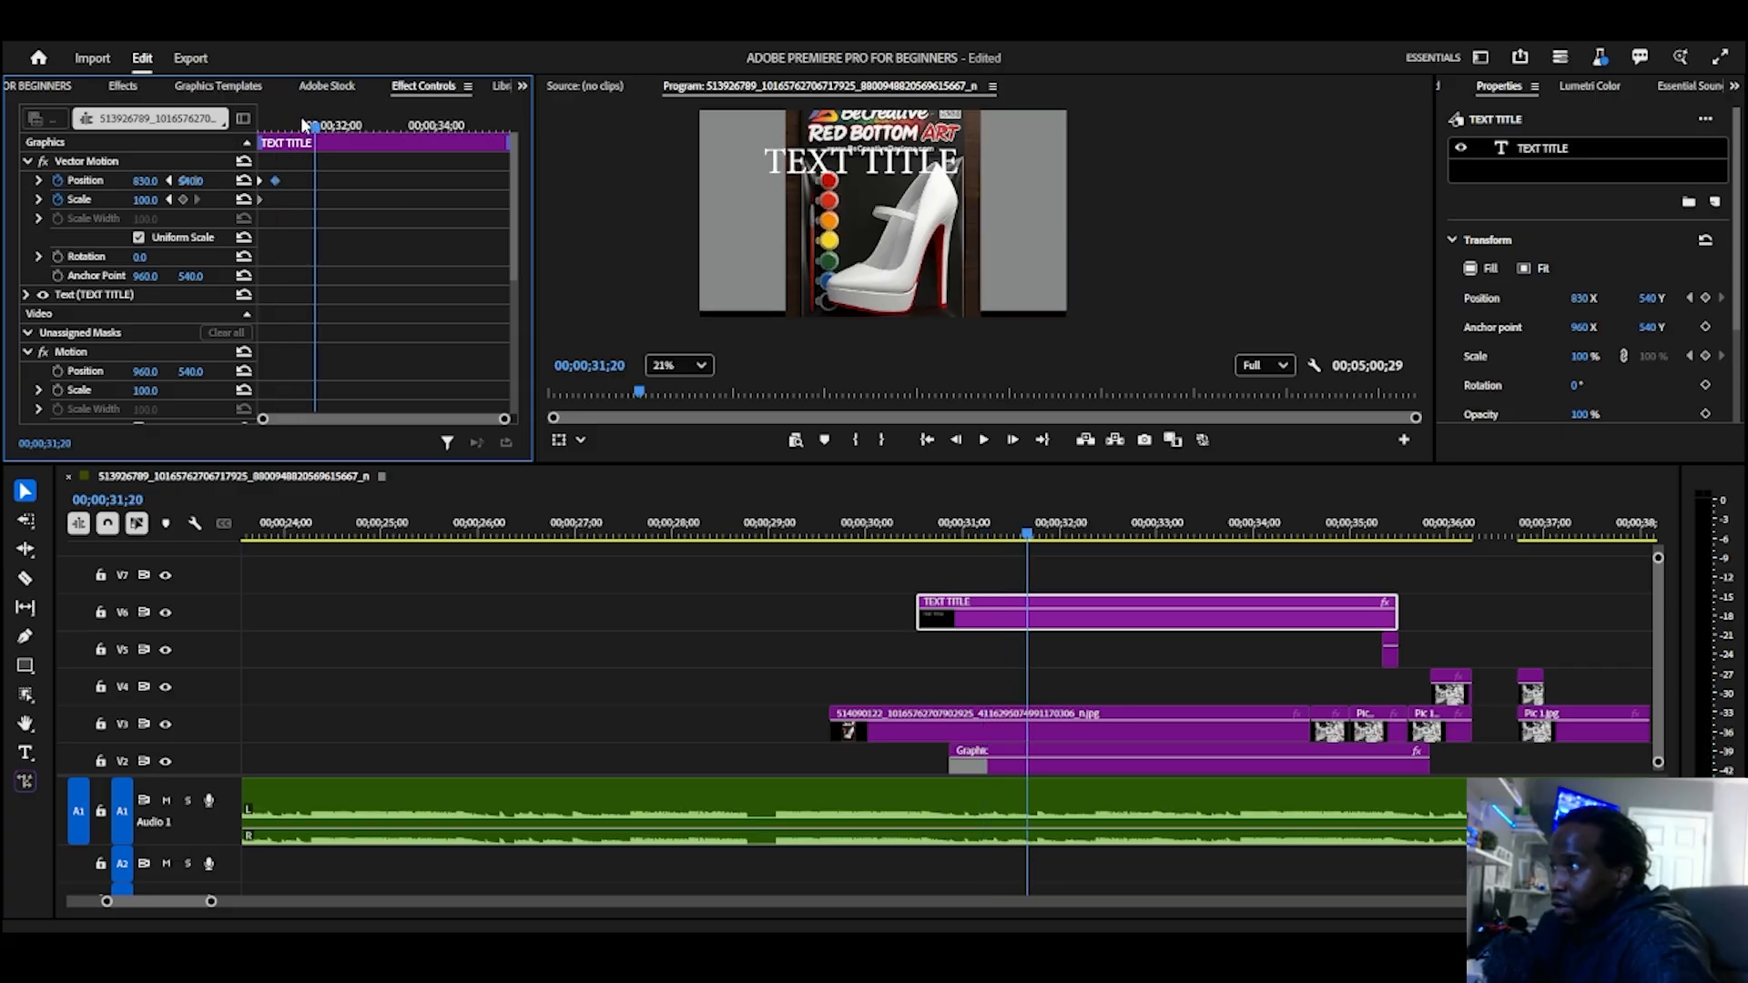
Step: Speed up the slide-in by moving the second Position keyframe to about 00;00;30;25, and play it back
{"action": "left_click_drag", "start_coordinate": [318, 129], "coordinate": [309, 228]}
{"action": "left_click_drag", "start_coordinate": [504, 421], "coordinate": [424, 416]}
{"action": "left_click_drag", "start_coordinate": [285, 187], "coordinate": [277, 189]}
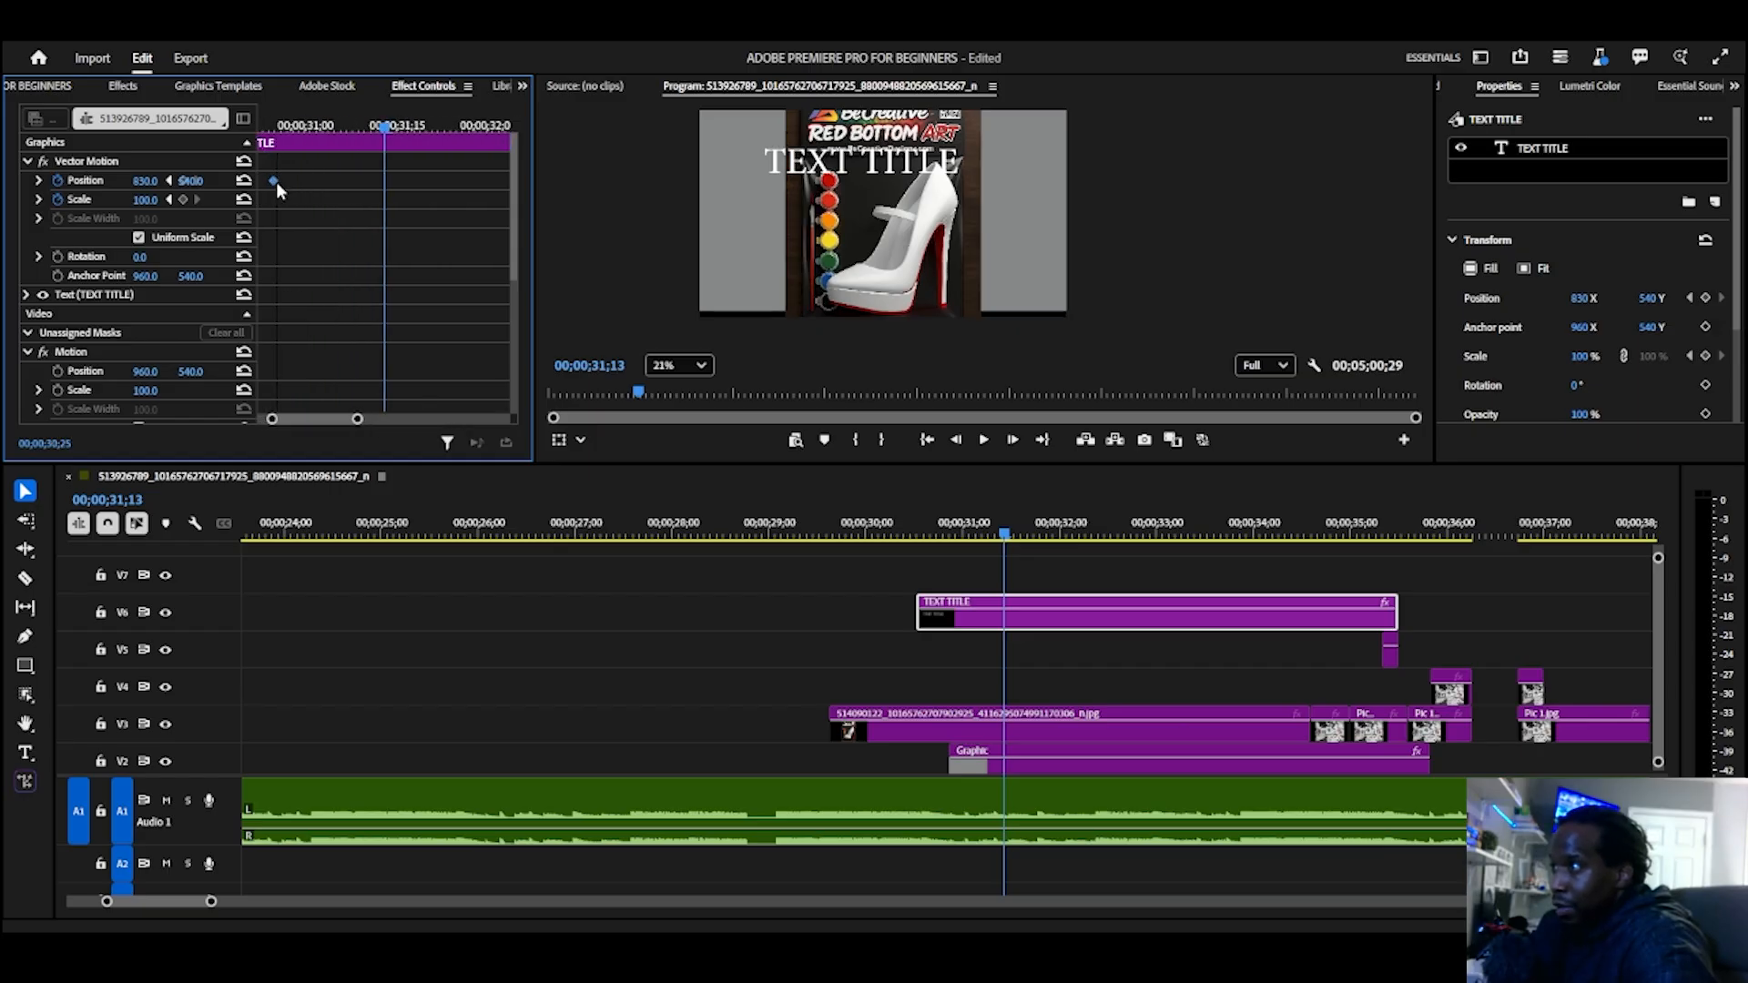
{"action": "left_click", "coordinate": [756, 524]}
{"action": "key", "text": "space"}
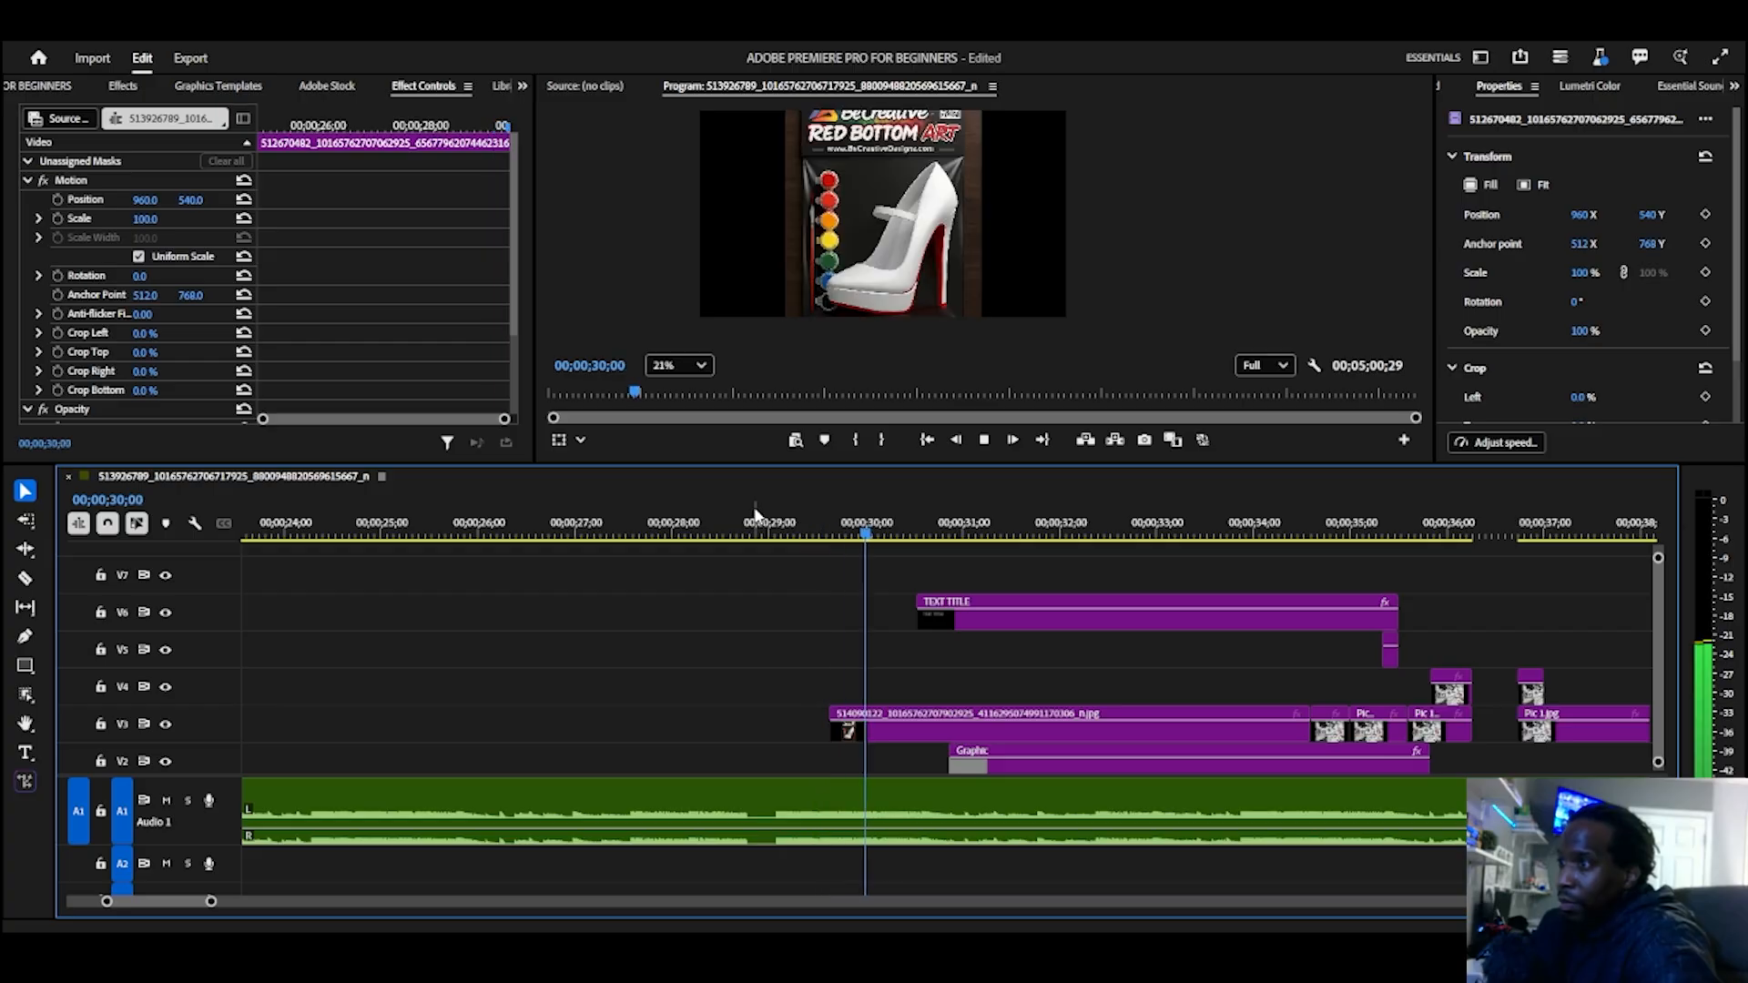
{"action": "key", "text": "space"}
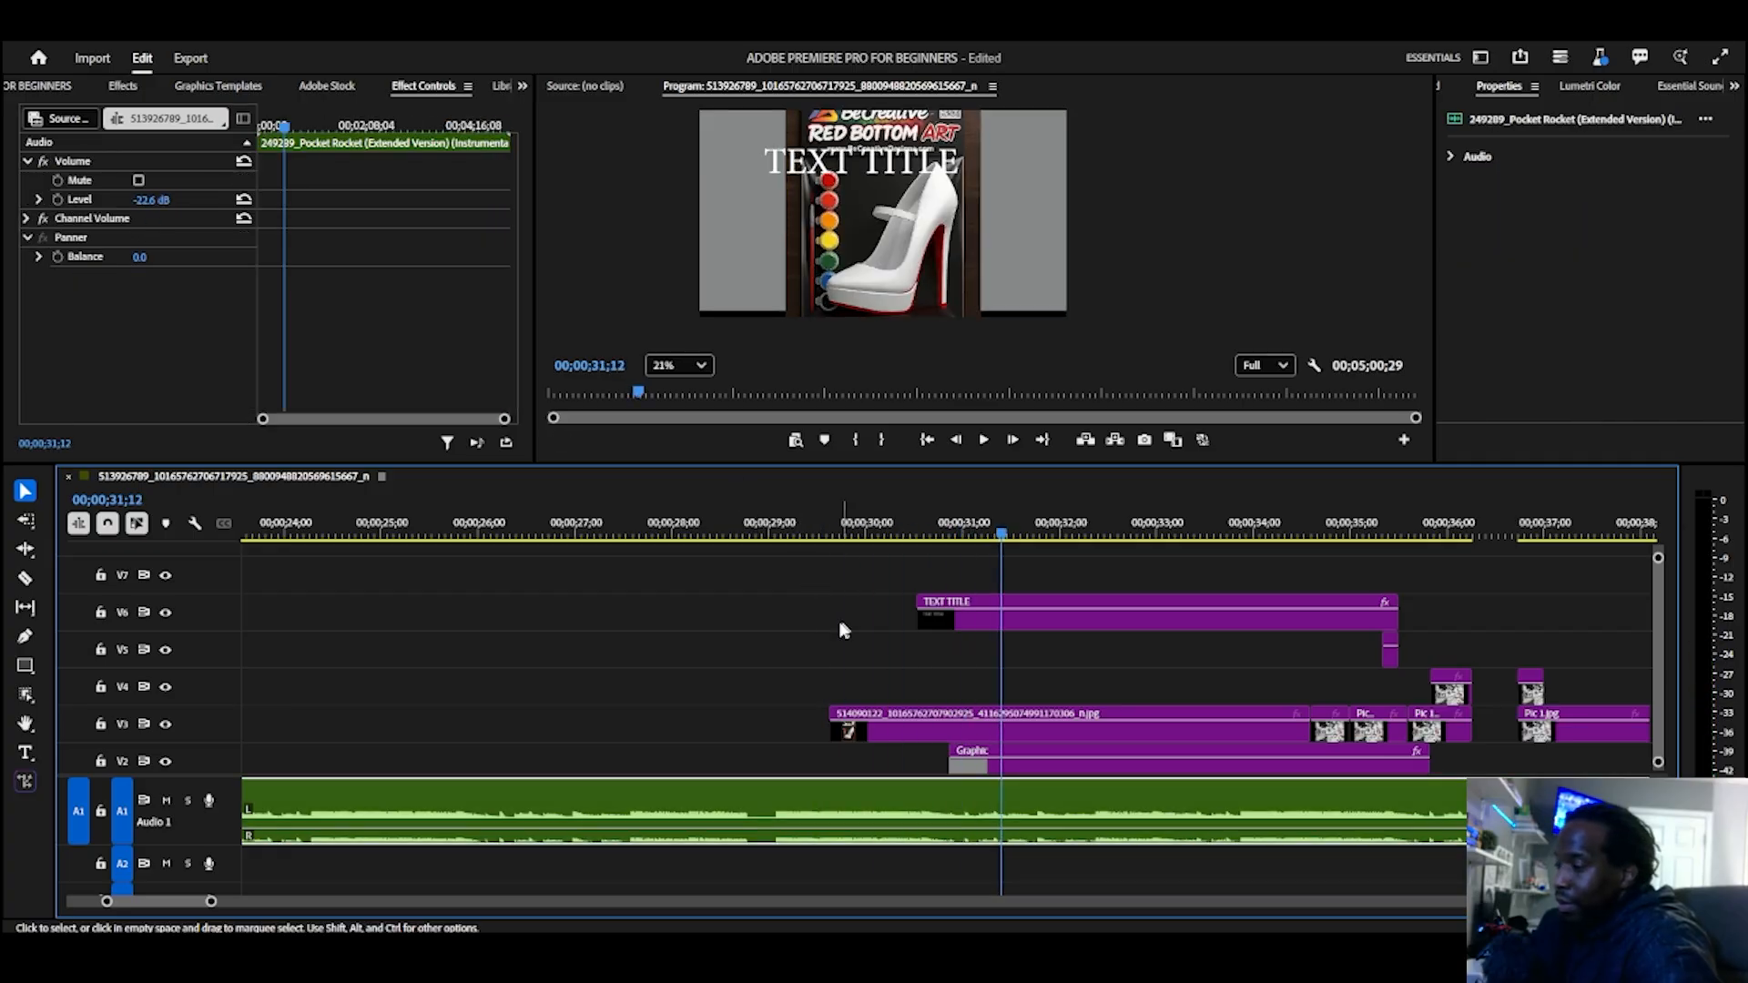
Step: Move the second Position keyframe of the TEXT TITLE clip even closer to the first, to 00;00;30;19
{"action": "left_click", "coordinate": [960, 619]}
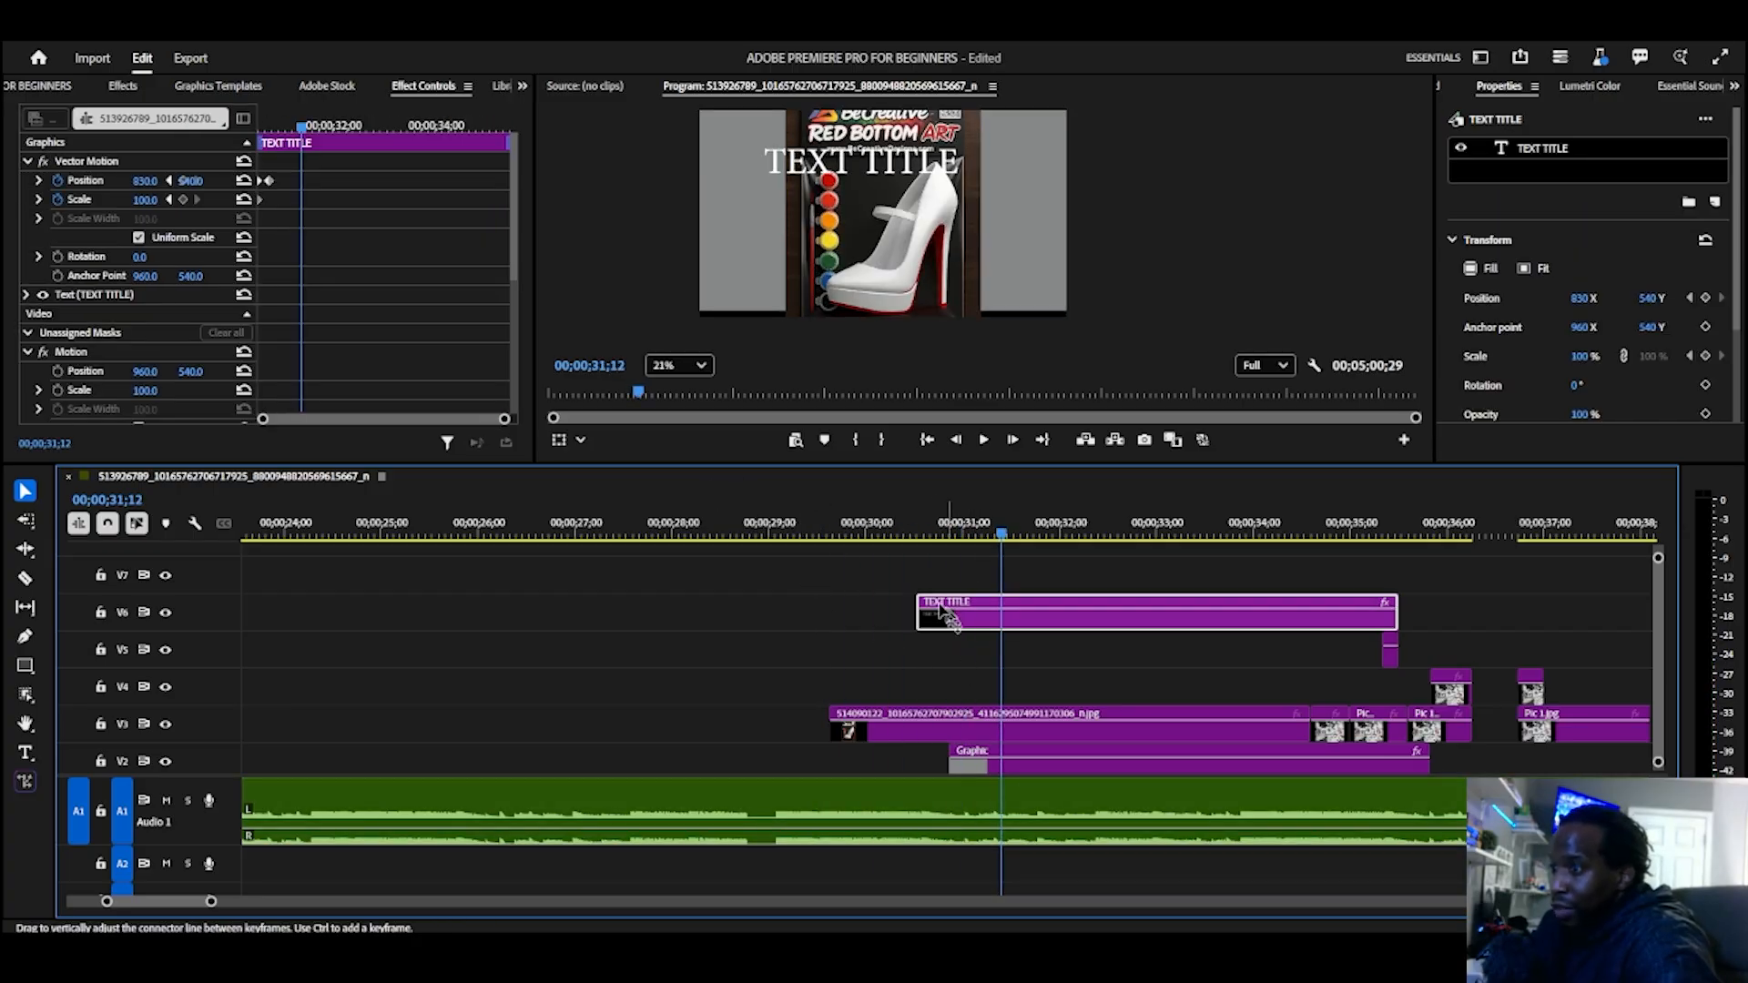
{"action": "left_click_drag", "start_coordinate": [506, 420], "coordinate": [346, 421]}
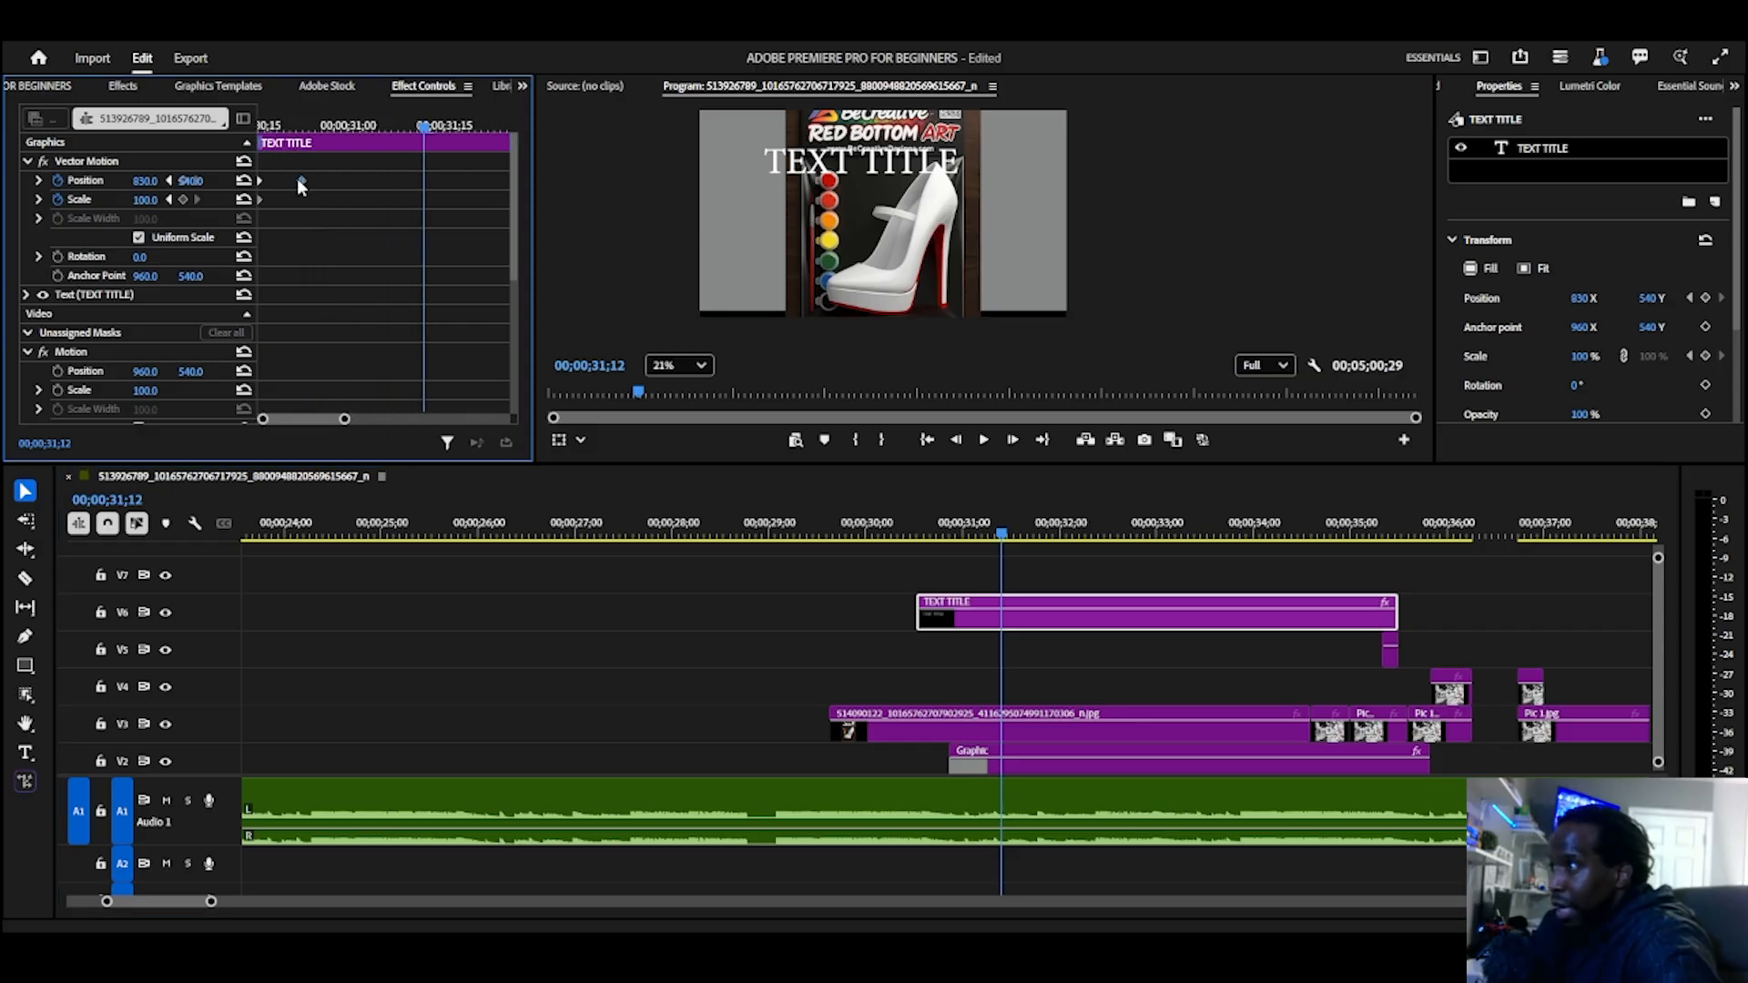
{"action": "left_click_drag", "start_coordinate": [298, 182], "coordinate": [283, 187]}
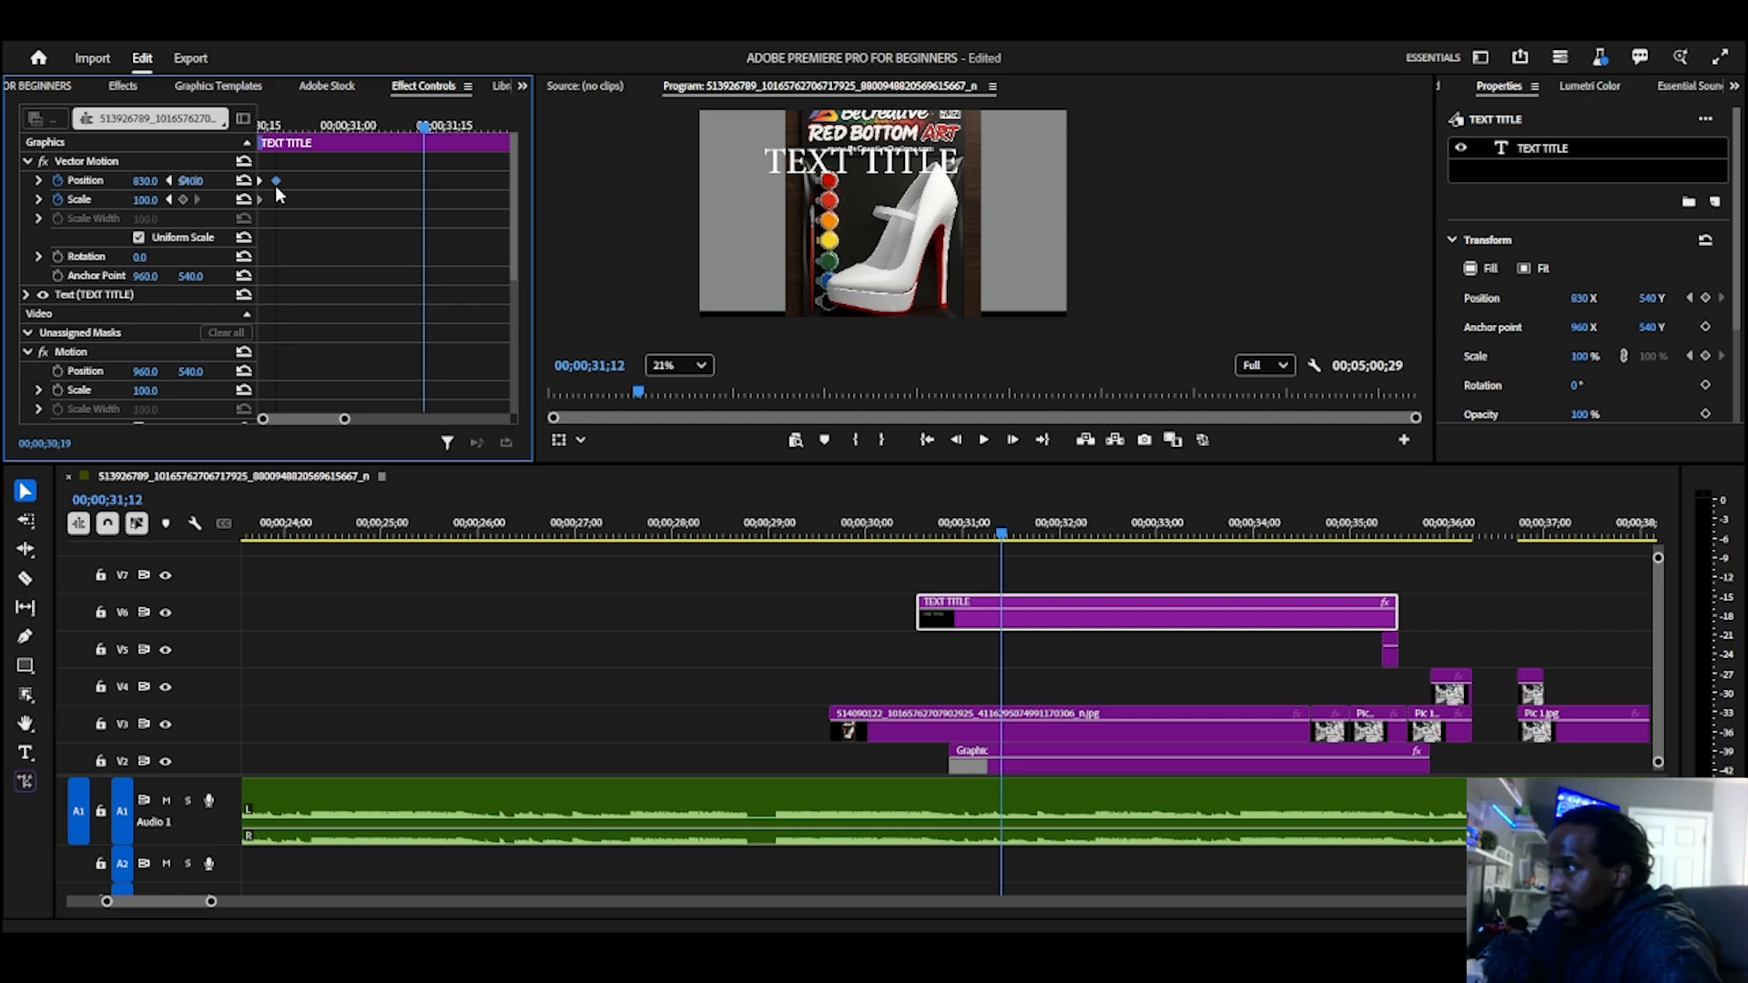
Step: Slow the slide-in by moving the second Position keyframe past 00;00;31;15, and play back the title animation
{"action": "left_click_drag", "start_coordinate": [276, 181], "coordinate": [495, 185]}
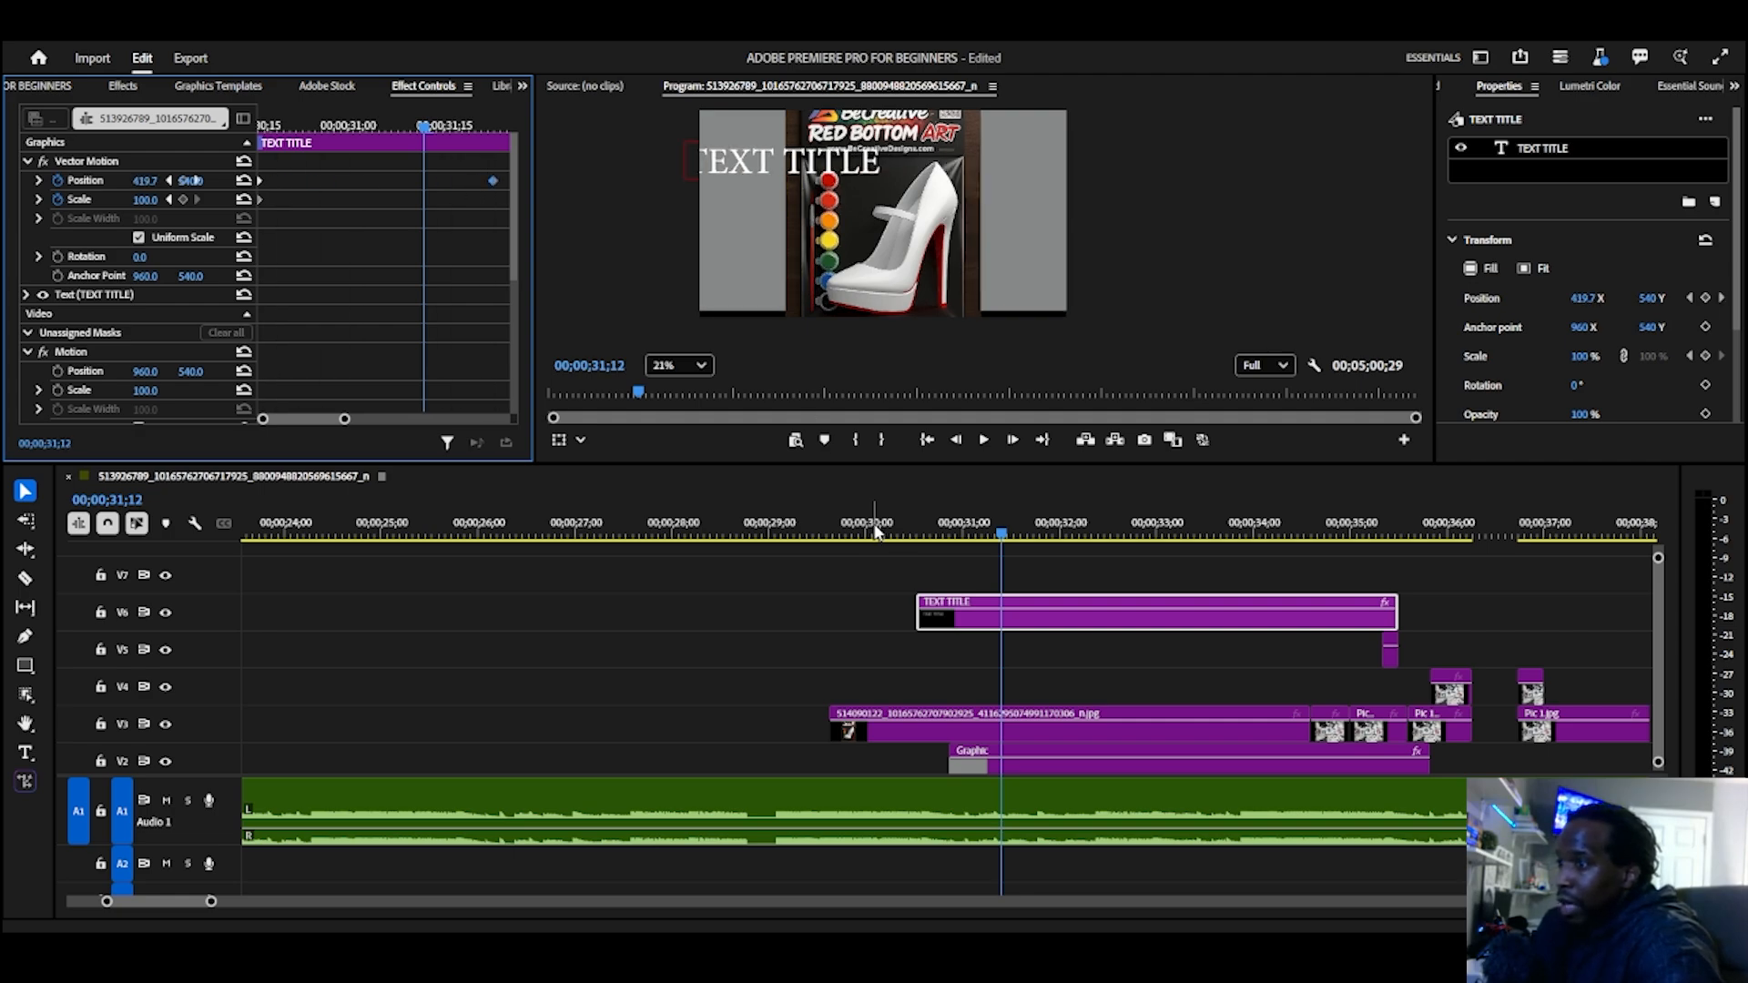
{"action": "left_click", "coordinate": [900, 513]}
{"action": "key", "text": "space"}
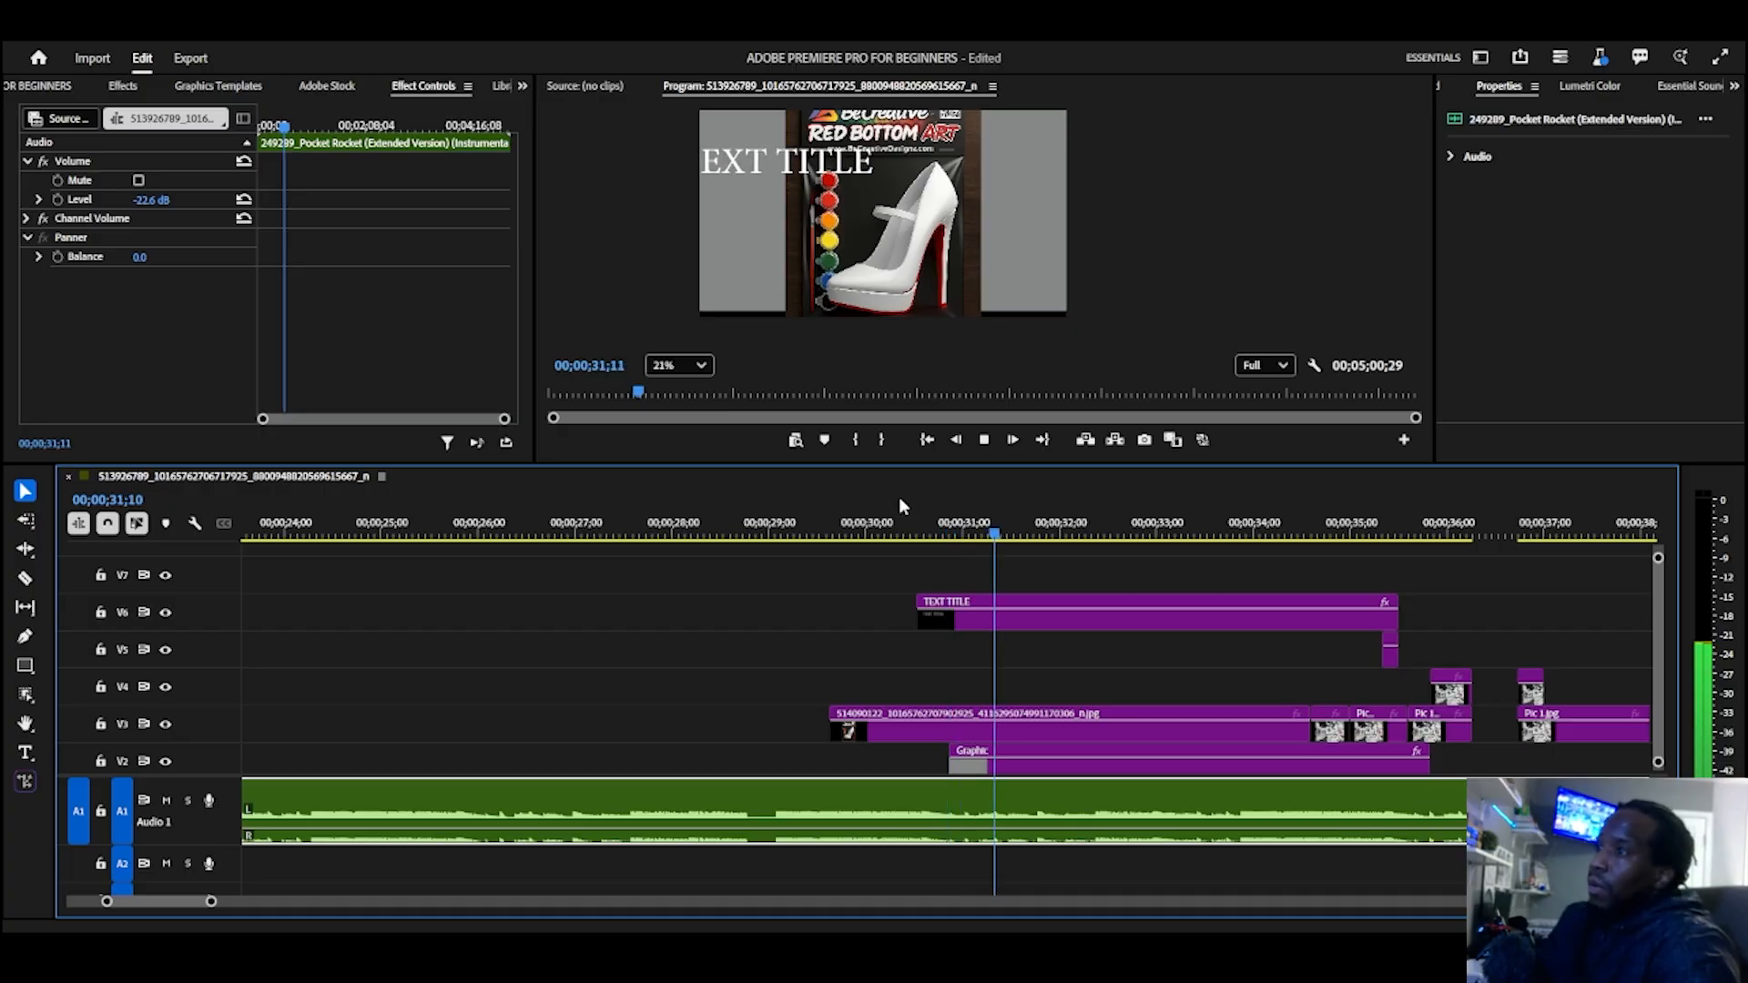
Step: Slow the slide-in further by moving the TEXT TITLE clip's second Position keyframe close to the clip's end, and play it back
{"action": "key", "text": "space"}
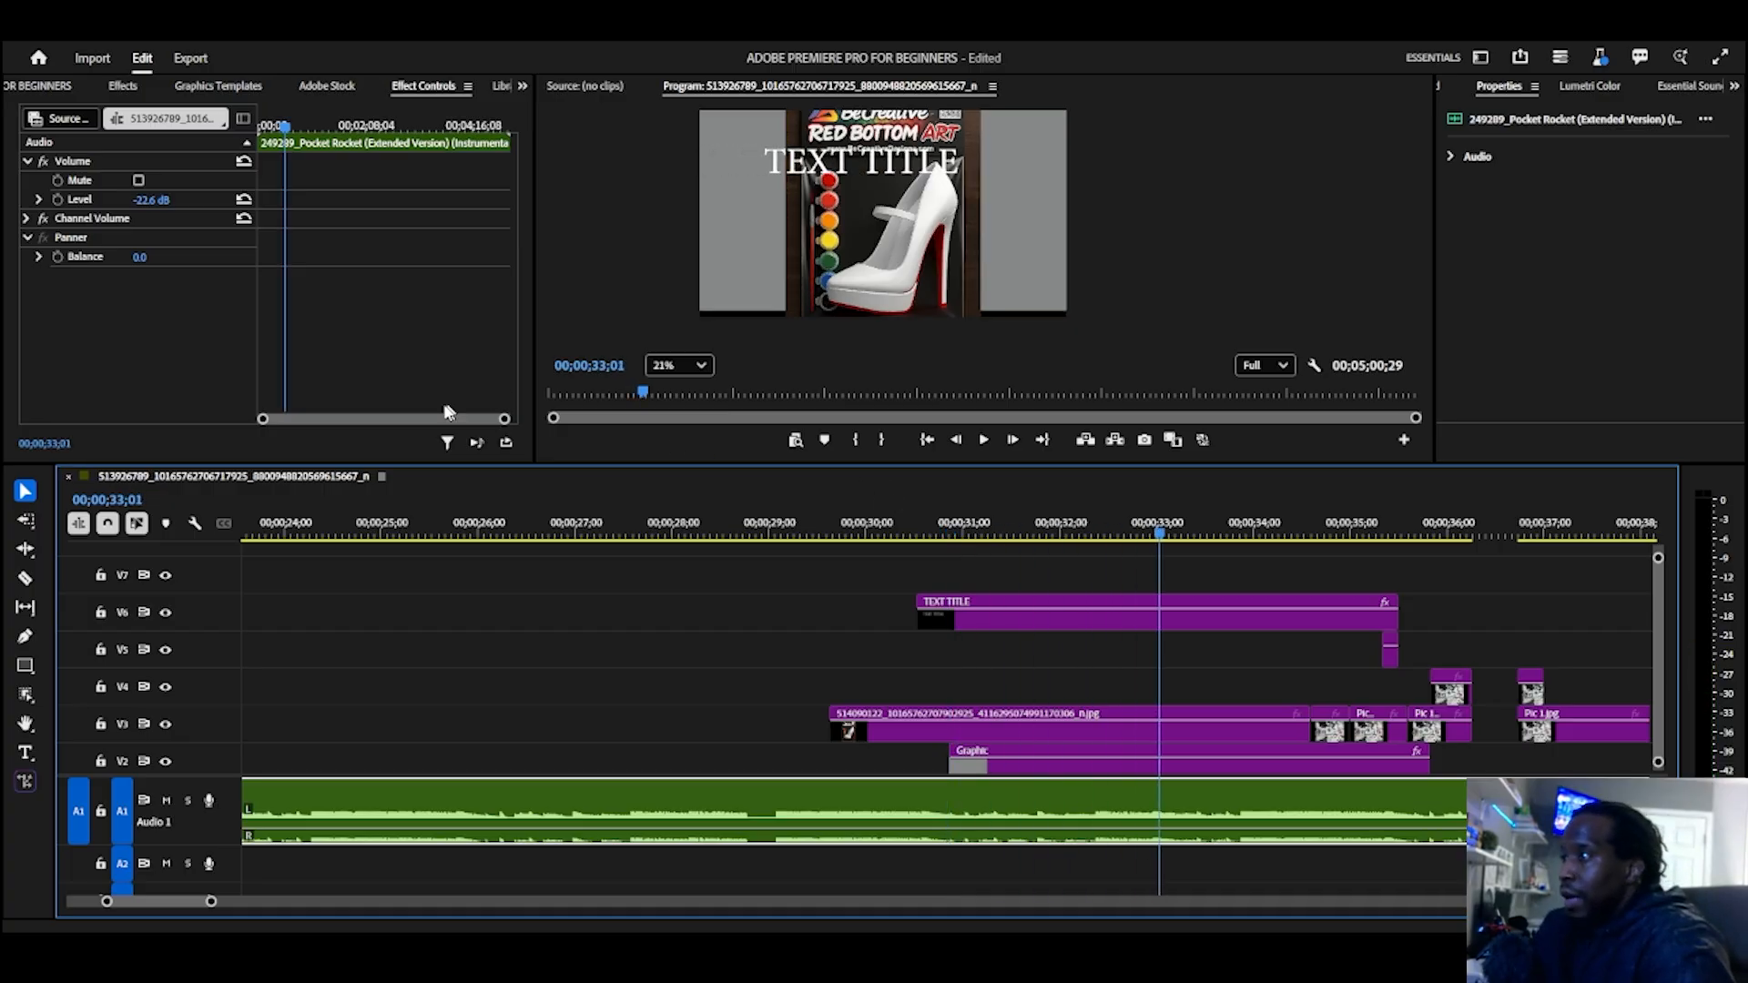
{"action": "left_click", "coordinate": [929, 608]}
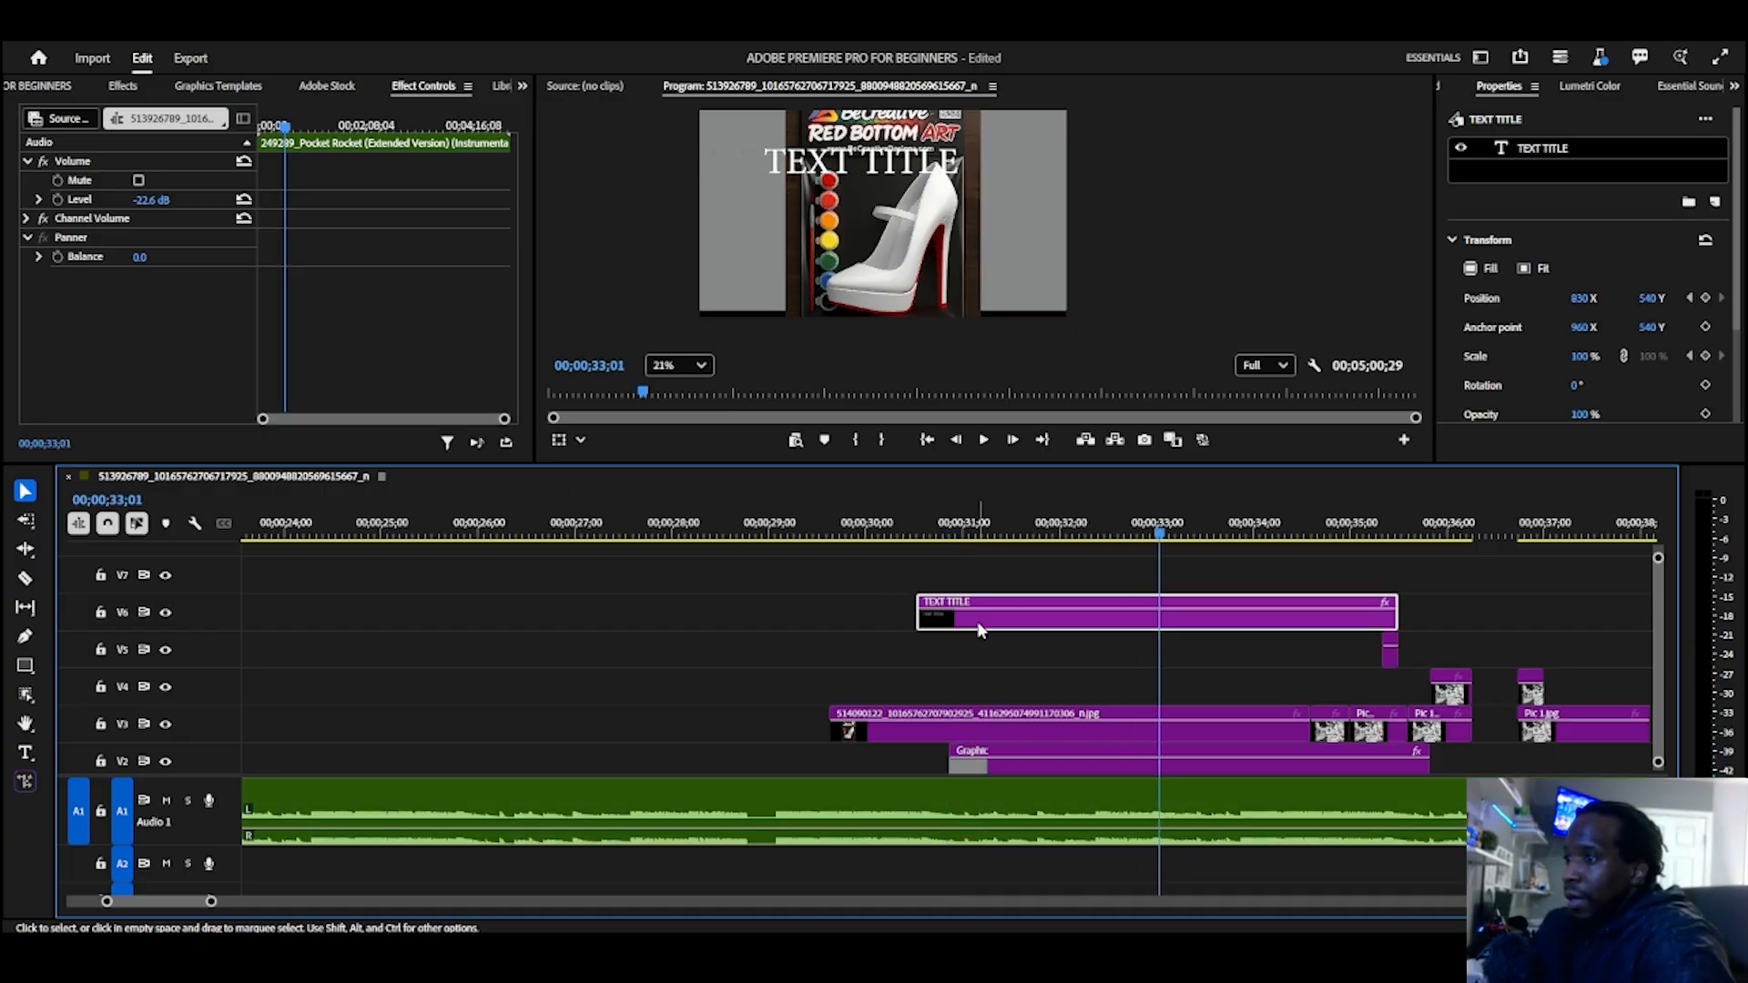
{"action": "left_click", "coordinate": [507, 434]}
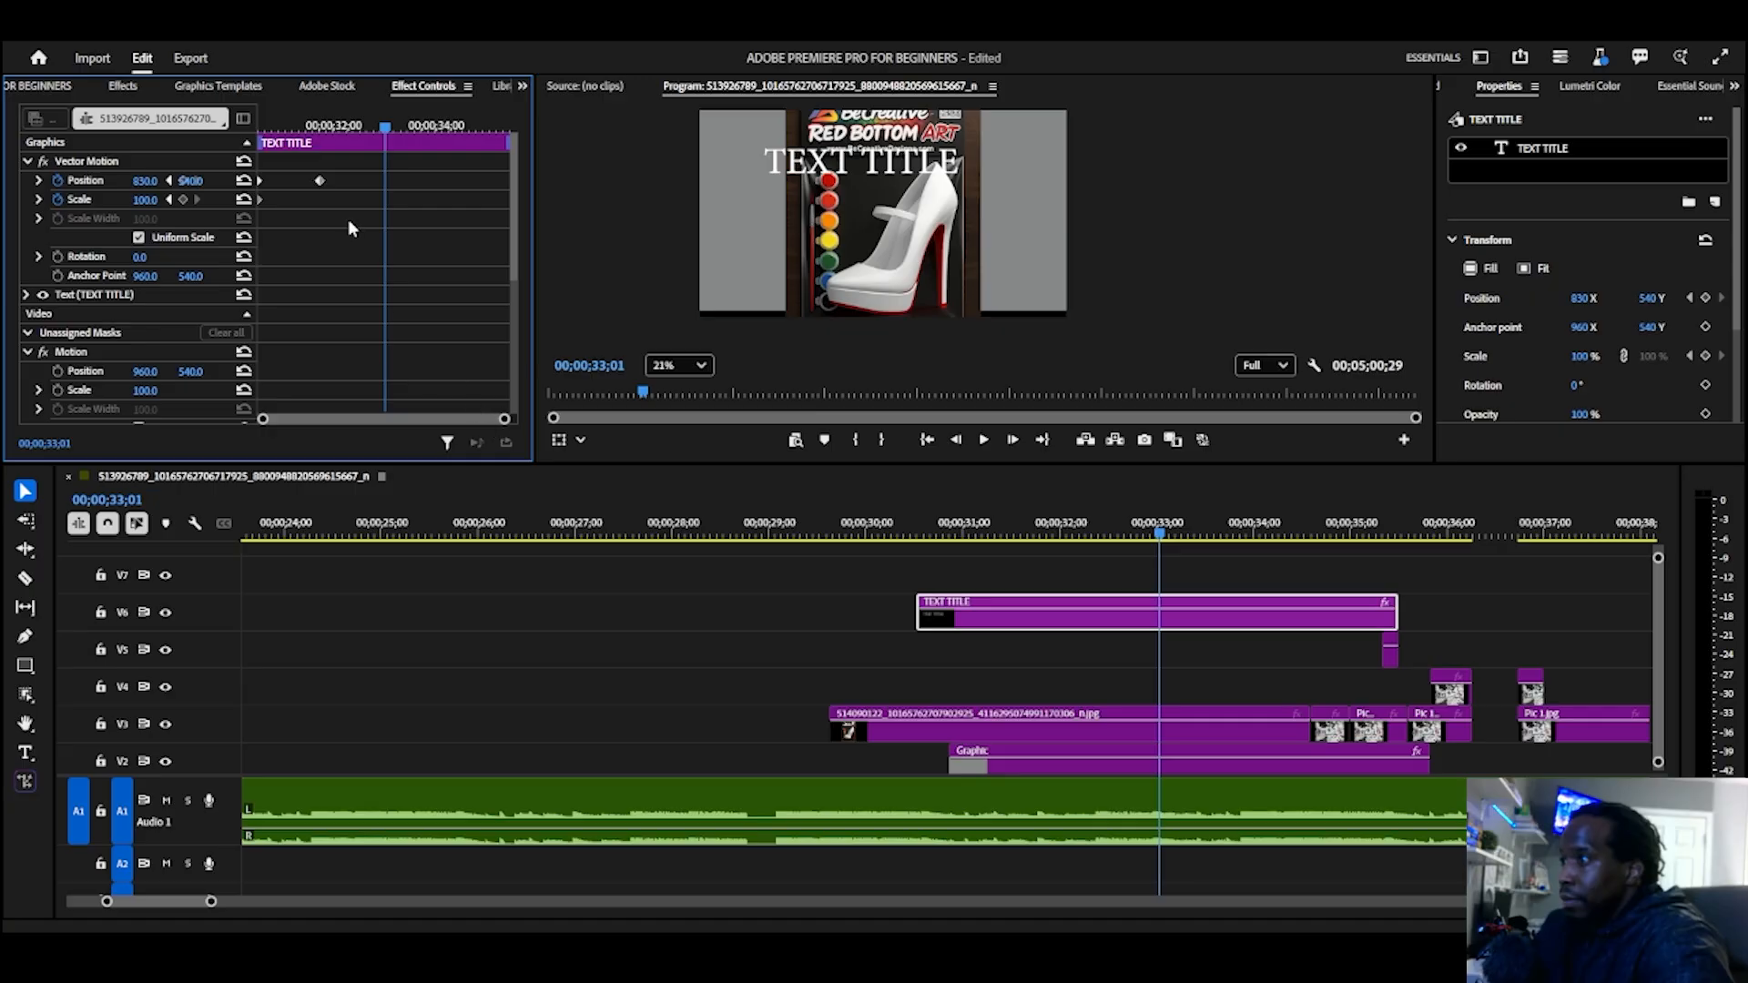
{"action": "left_click_drag", "start_coordinate": [320, 180], "coordinate": [502, 180]}
{"action": "left_click", "coordinate": [785, 519]}
{"action": "key", "text": "space"}
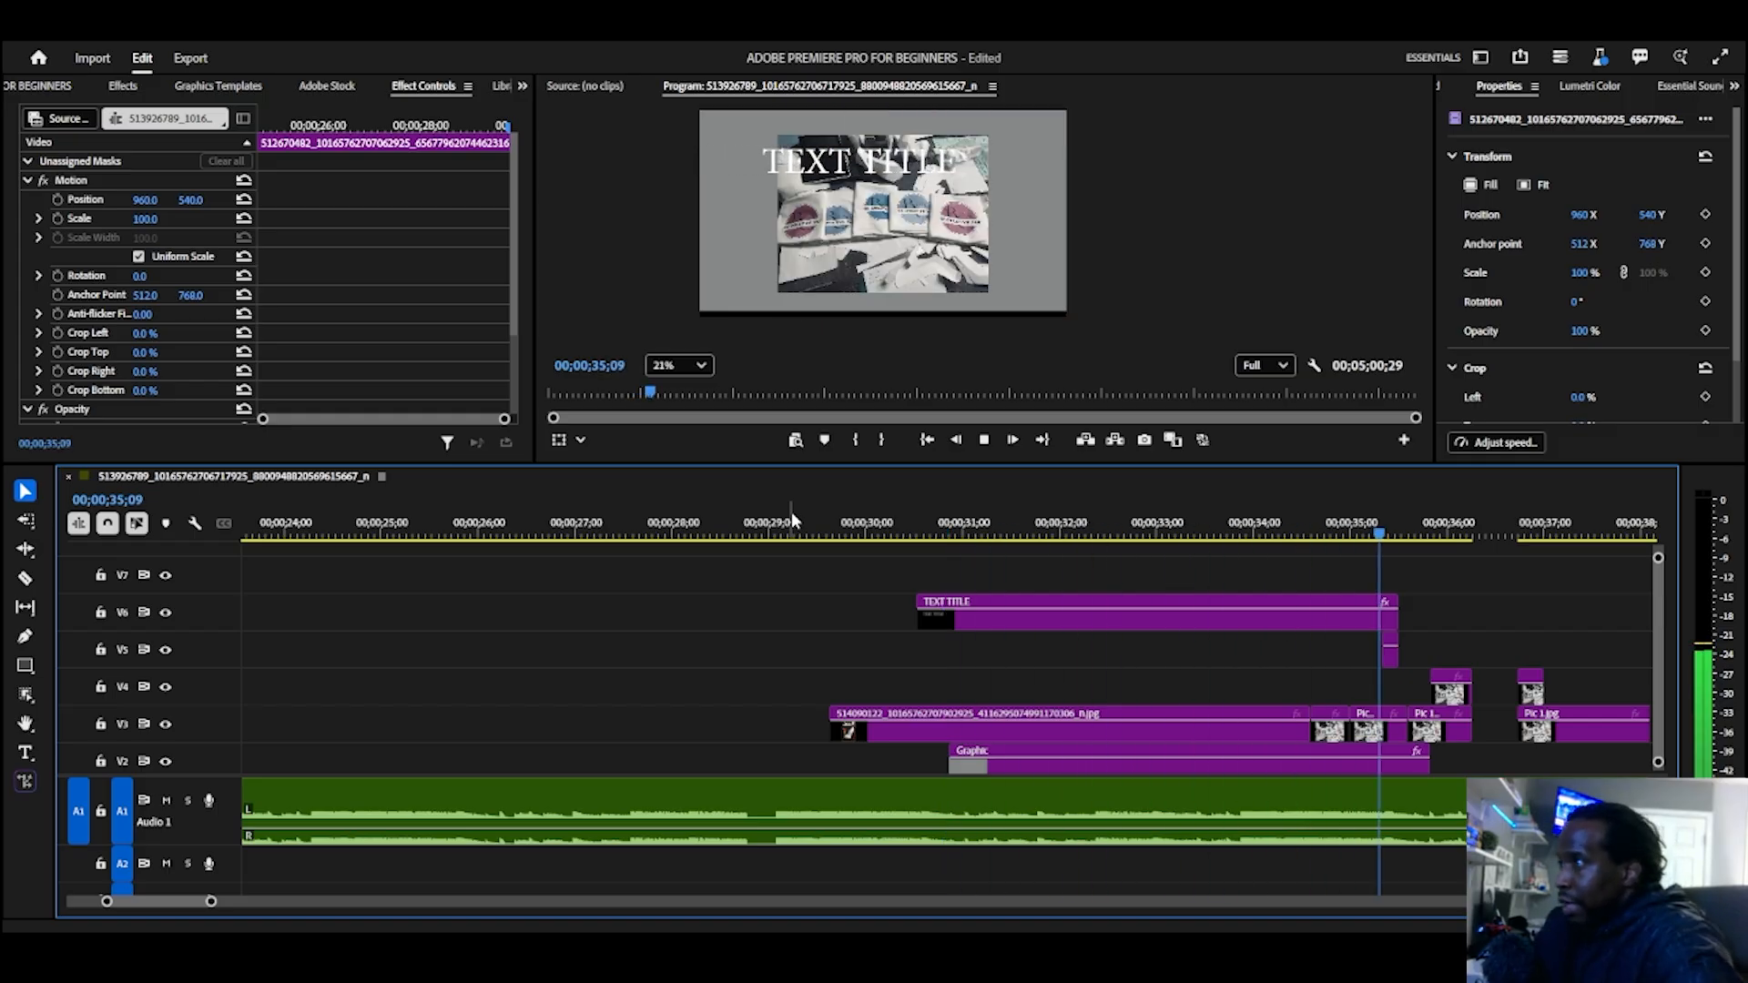
{"action": "key", "text": "space"}
Step: At the start of the long V3 image clip, 00;00;29;19, set Position Y to 1845 and enable Position and Scale keyframing
{"action": "left_click", "coordinate": [988, 531]}
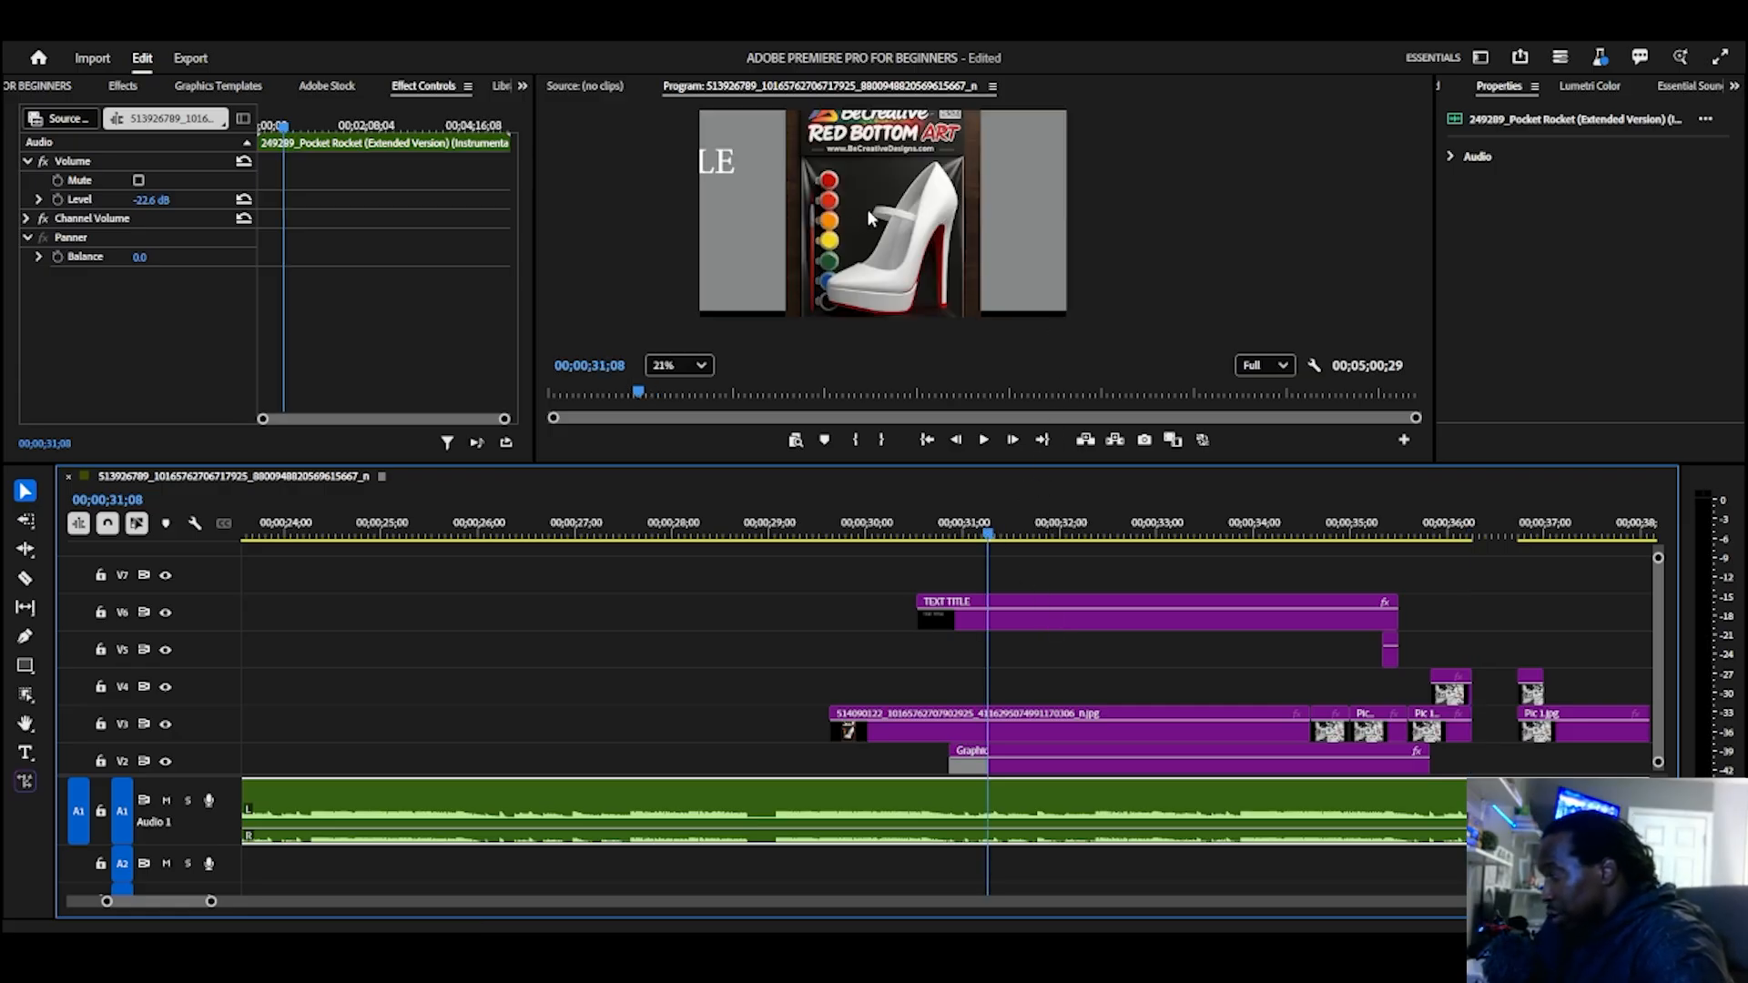
{"action": "left_click", "coordinate": [1051, 622]}
{"action": "left_click", "coordinate": [1091, 726]}
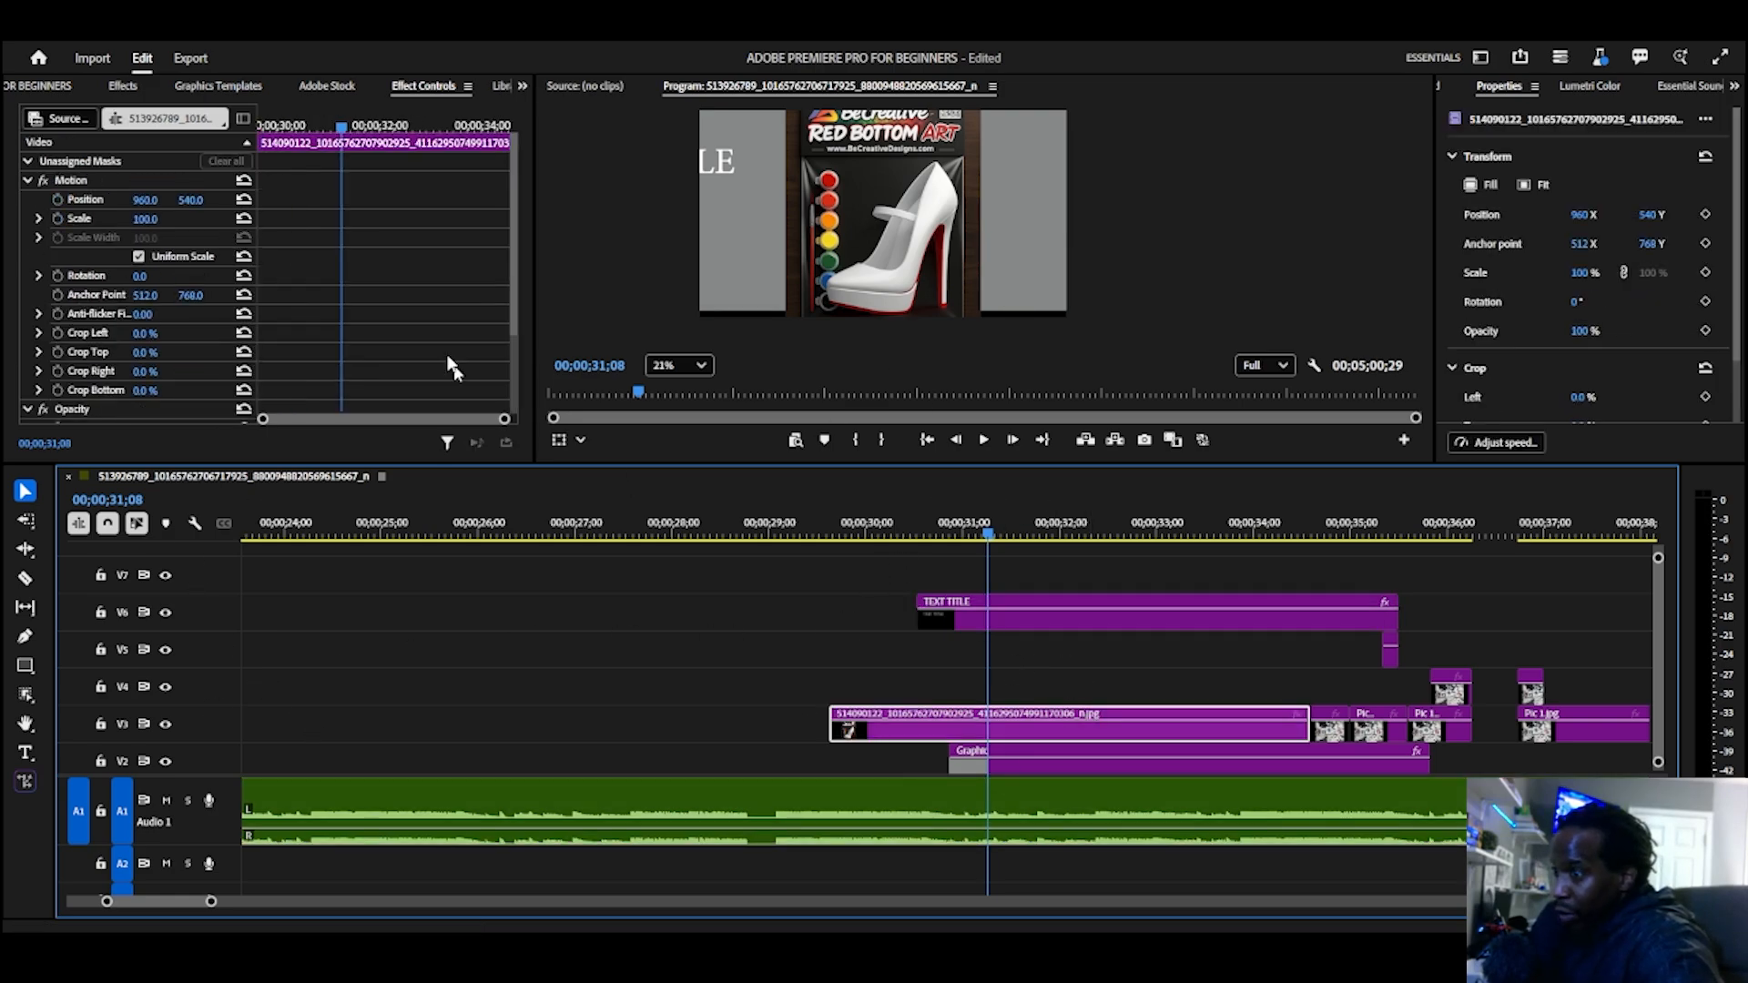
{"action": "left_click_drag", "start_coordinate": [987, 537], "coordinate": [830, 546]}
{"action": "left_click", "coordinate": [862, 751]}
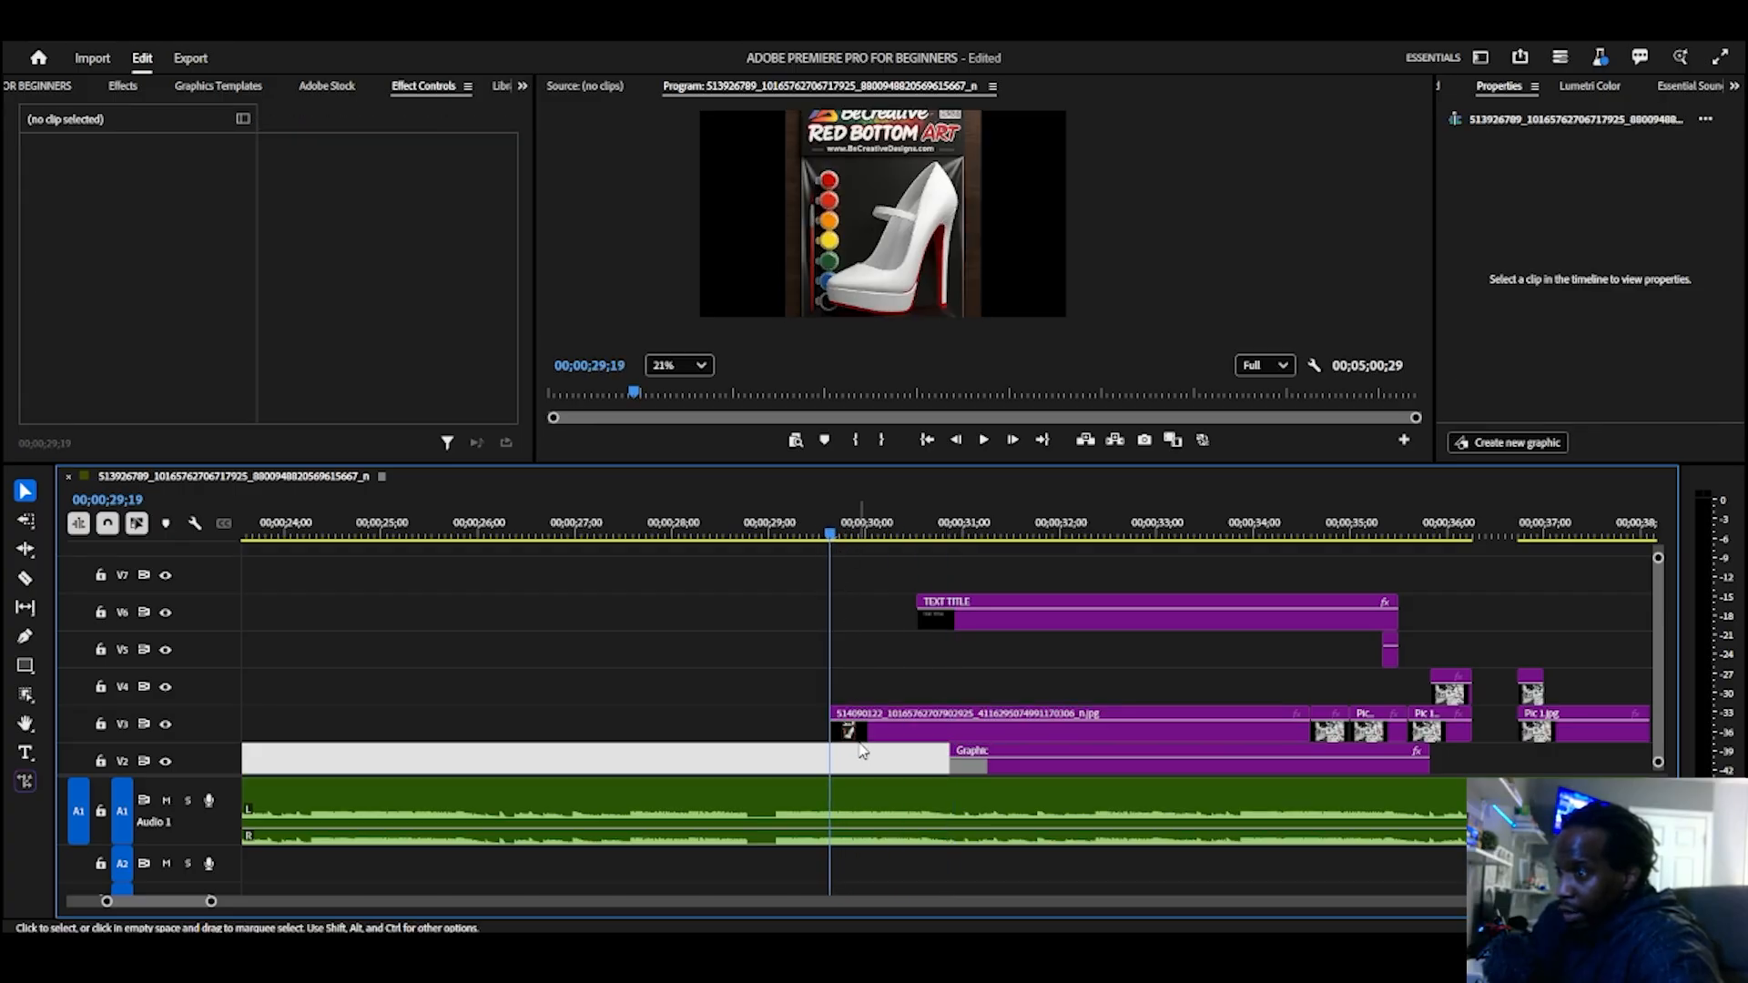
{"action": "left_click", "coordinate": [861, 734]}
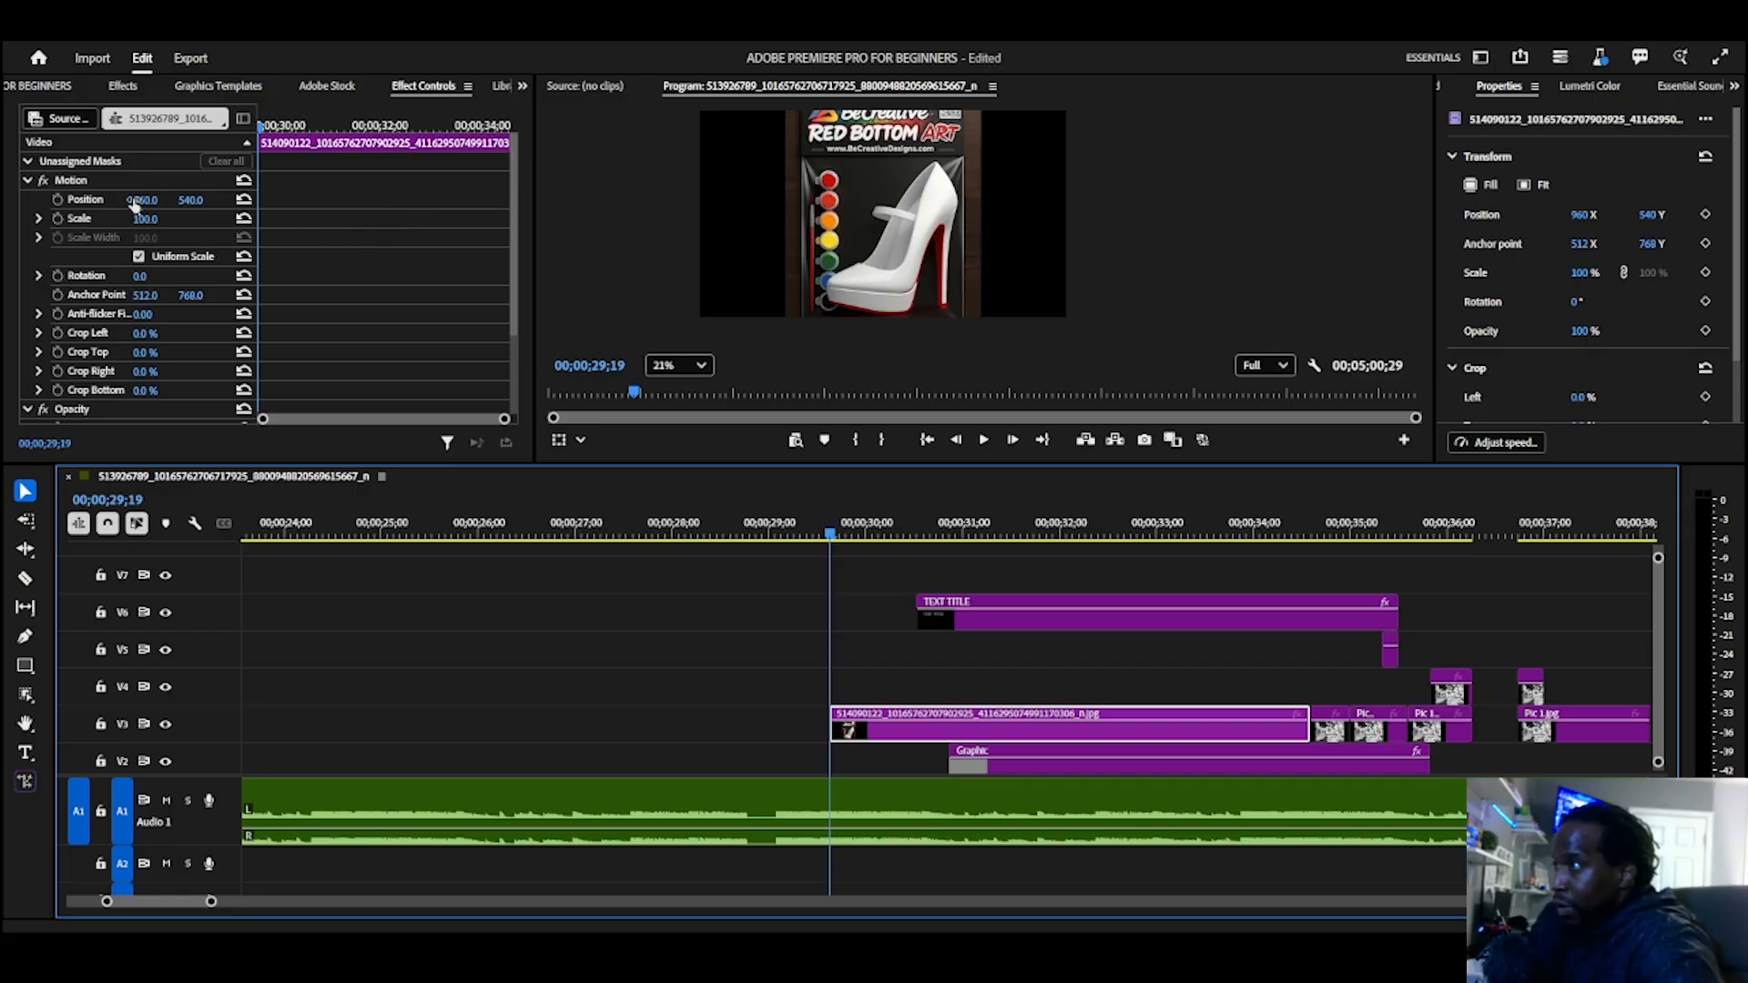
{"action": "left_click_drag", "start_coordinate": [185, 202], "coordinate": [523, 202]}
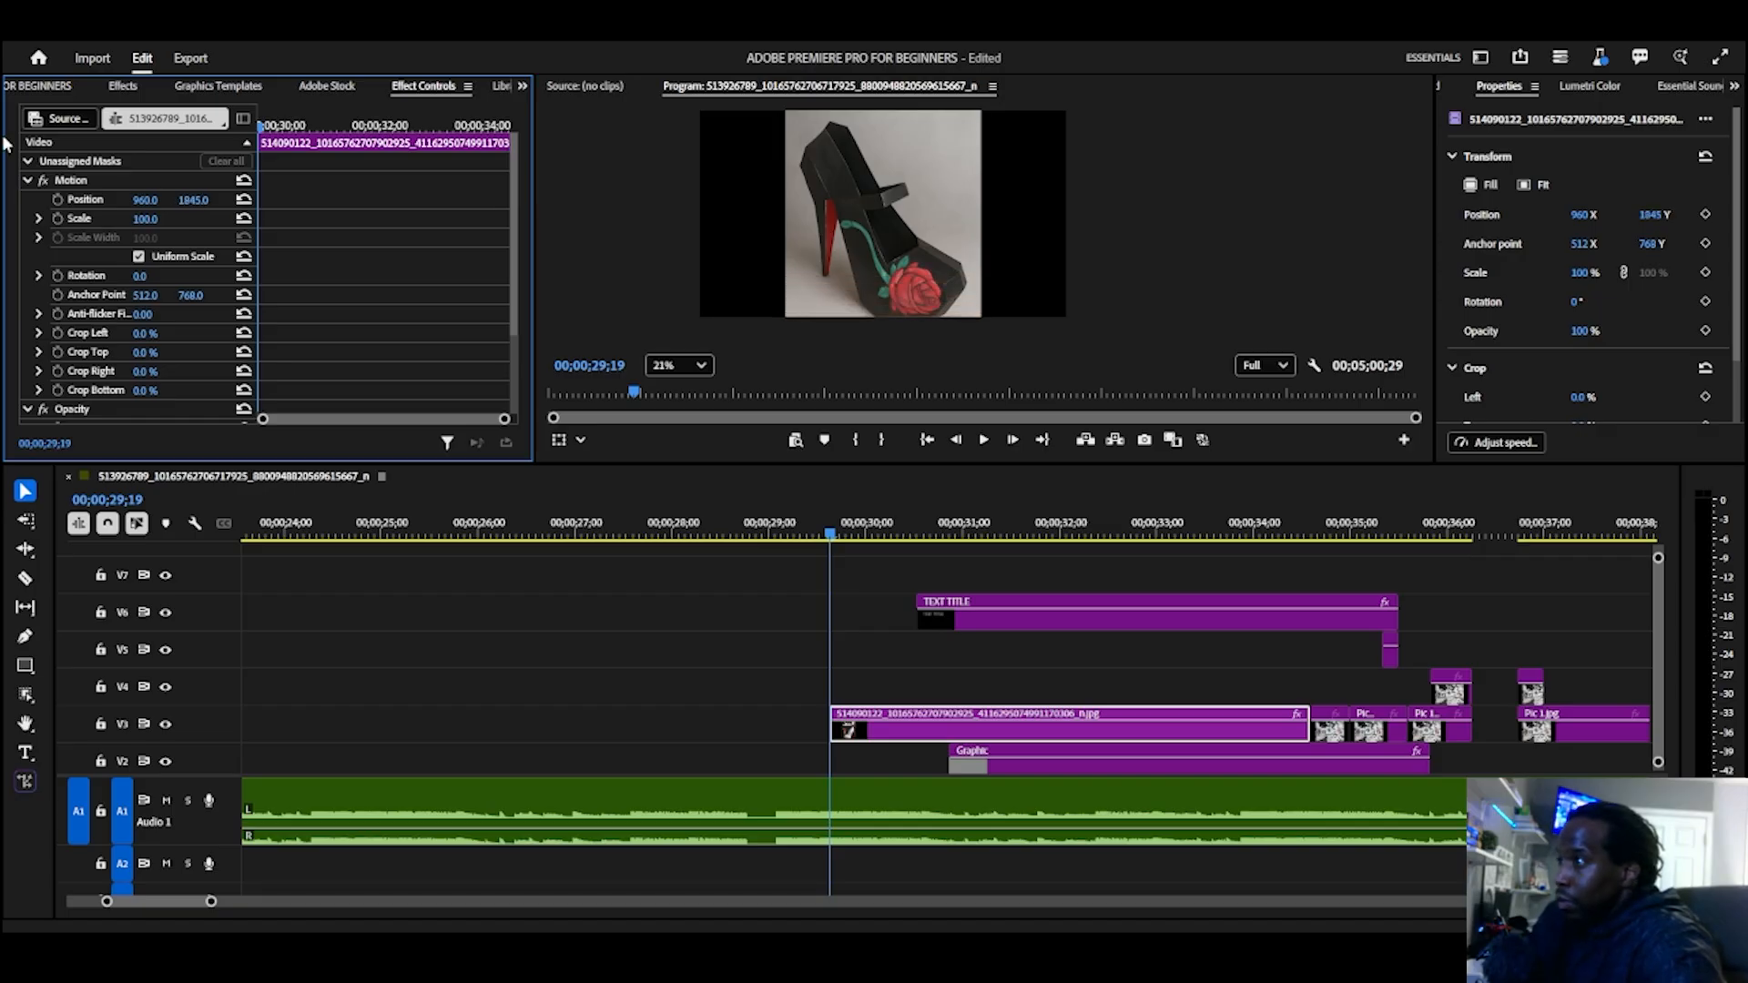
{"action": "left_click", "coordinate": [57, 199]}
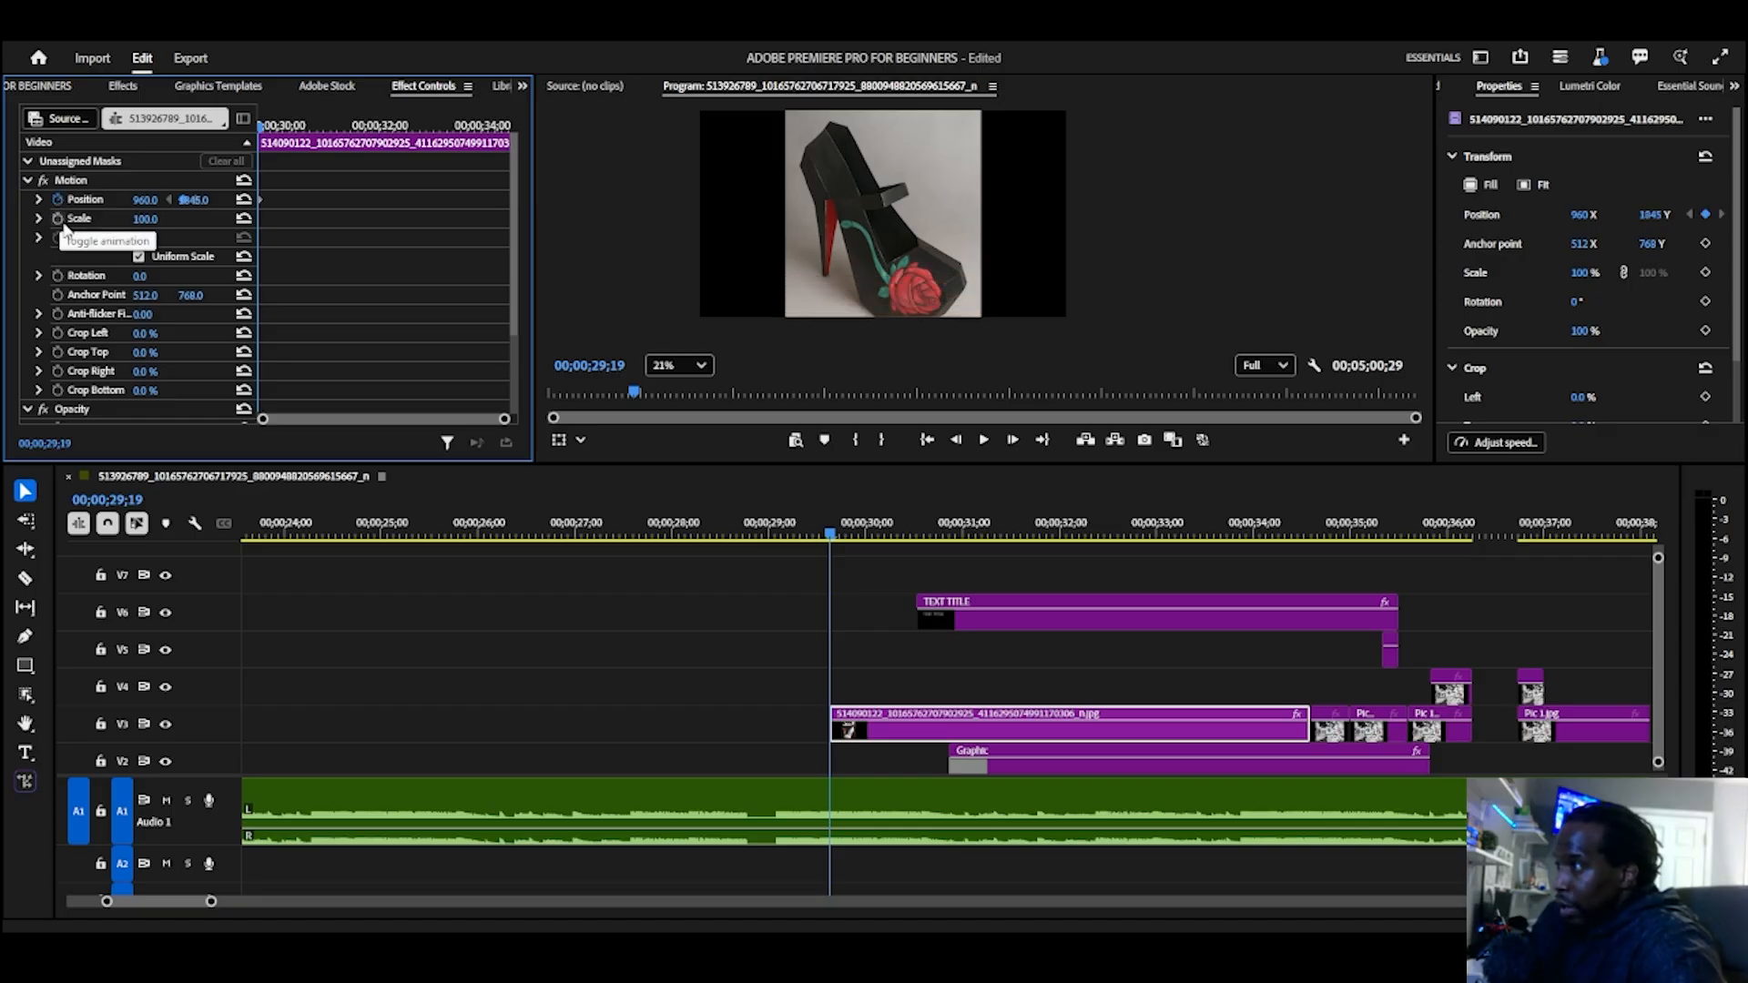
{"action": "left_click", "coordinate": [58, 219]}
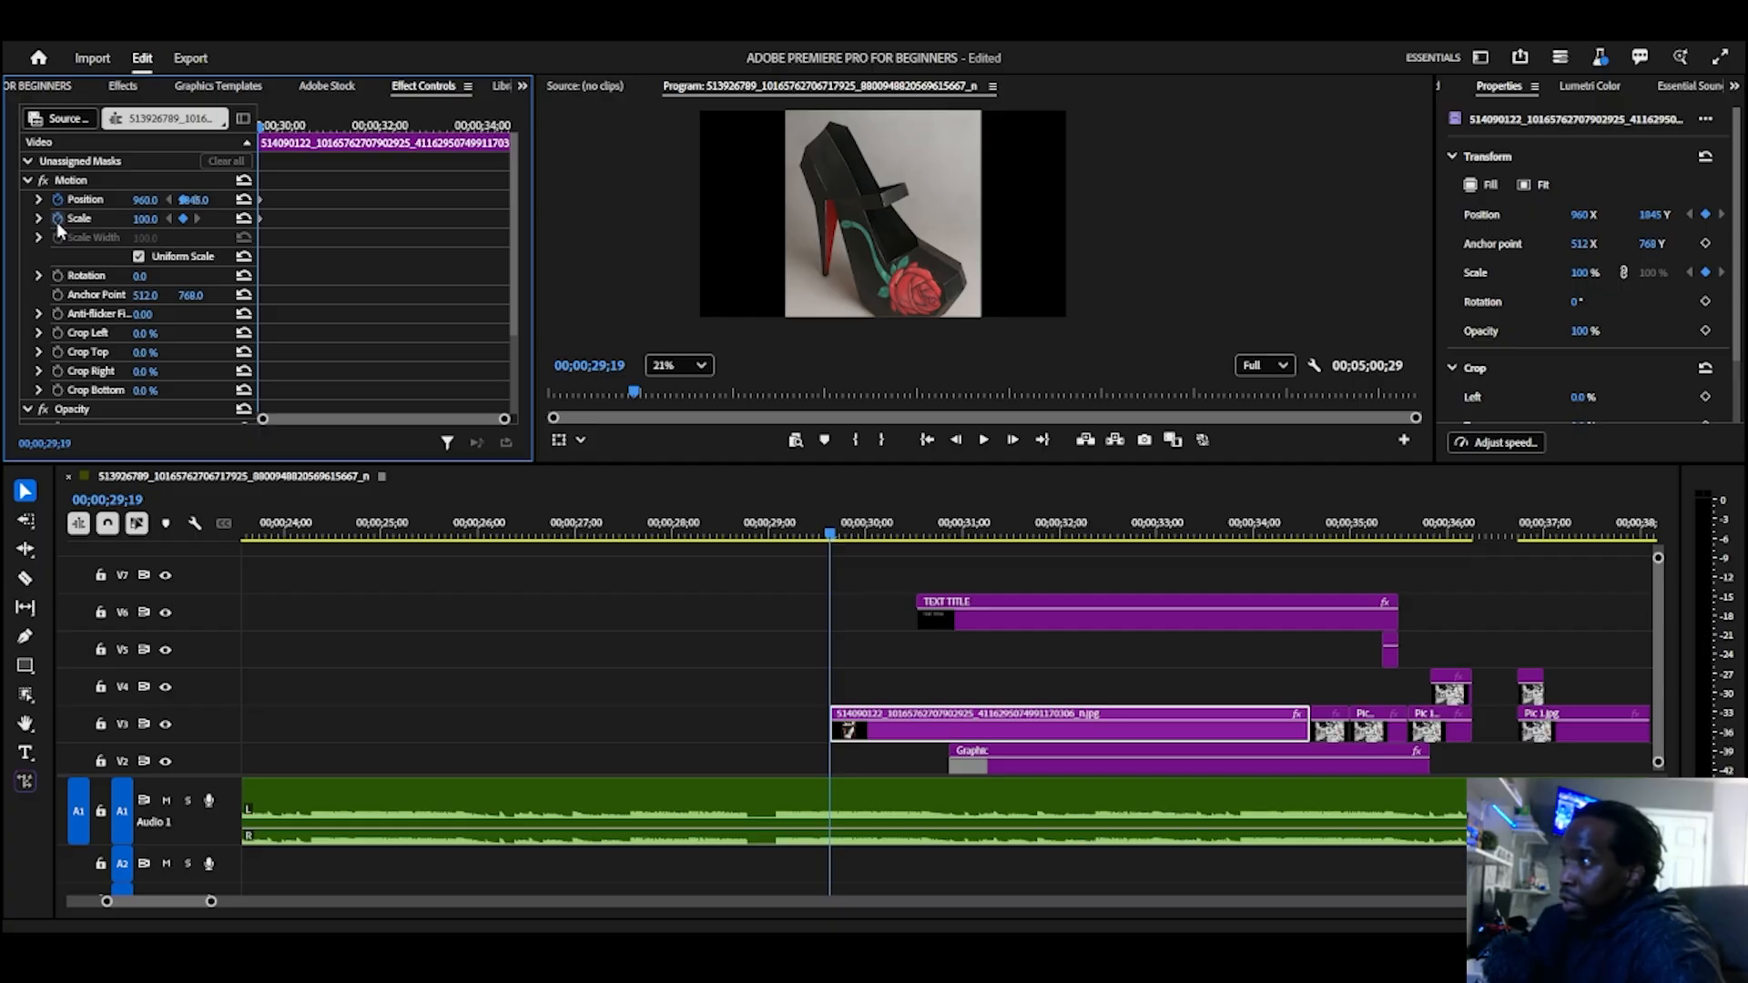
Step: Add a Position keyframe with Y at 542 at 00;00;30;27 on the V3 image clip, and play back the rise-in
{"action": "key", "text": "space"}
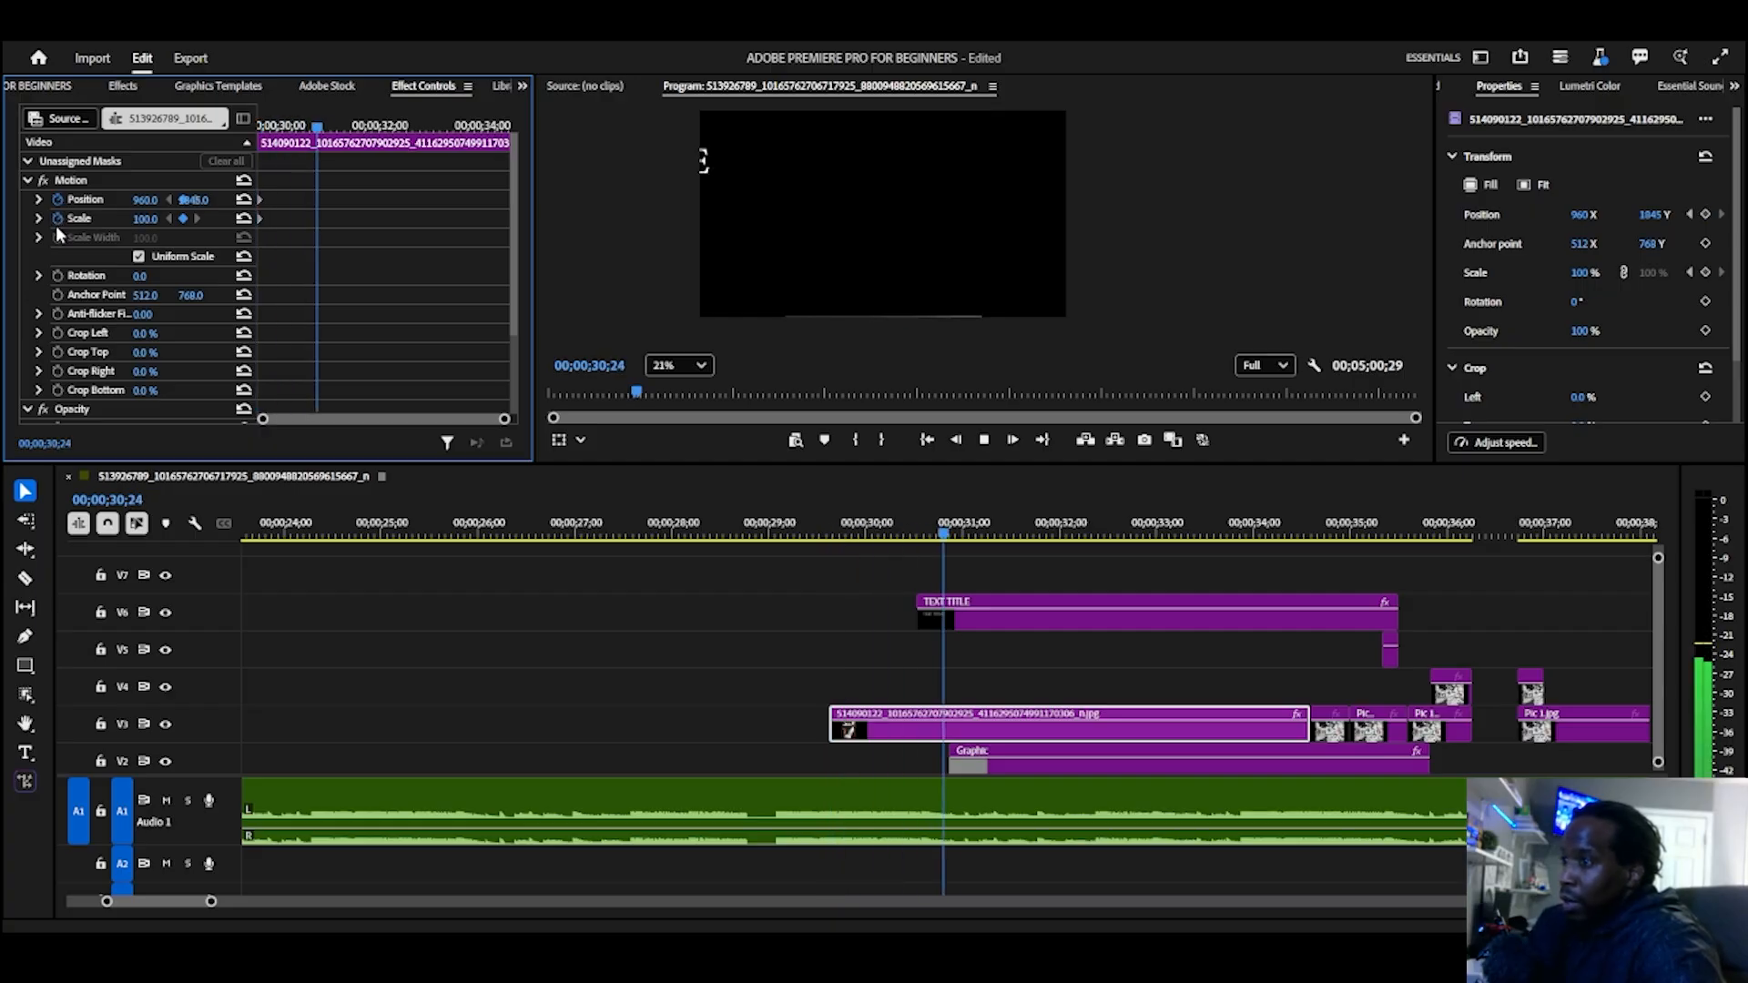
{"action": "key", "text": "space"}
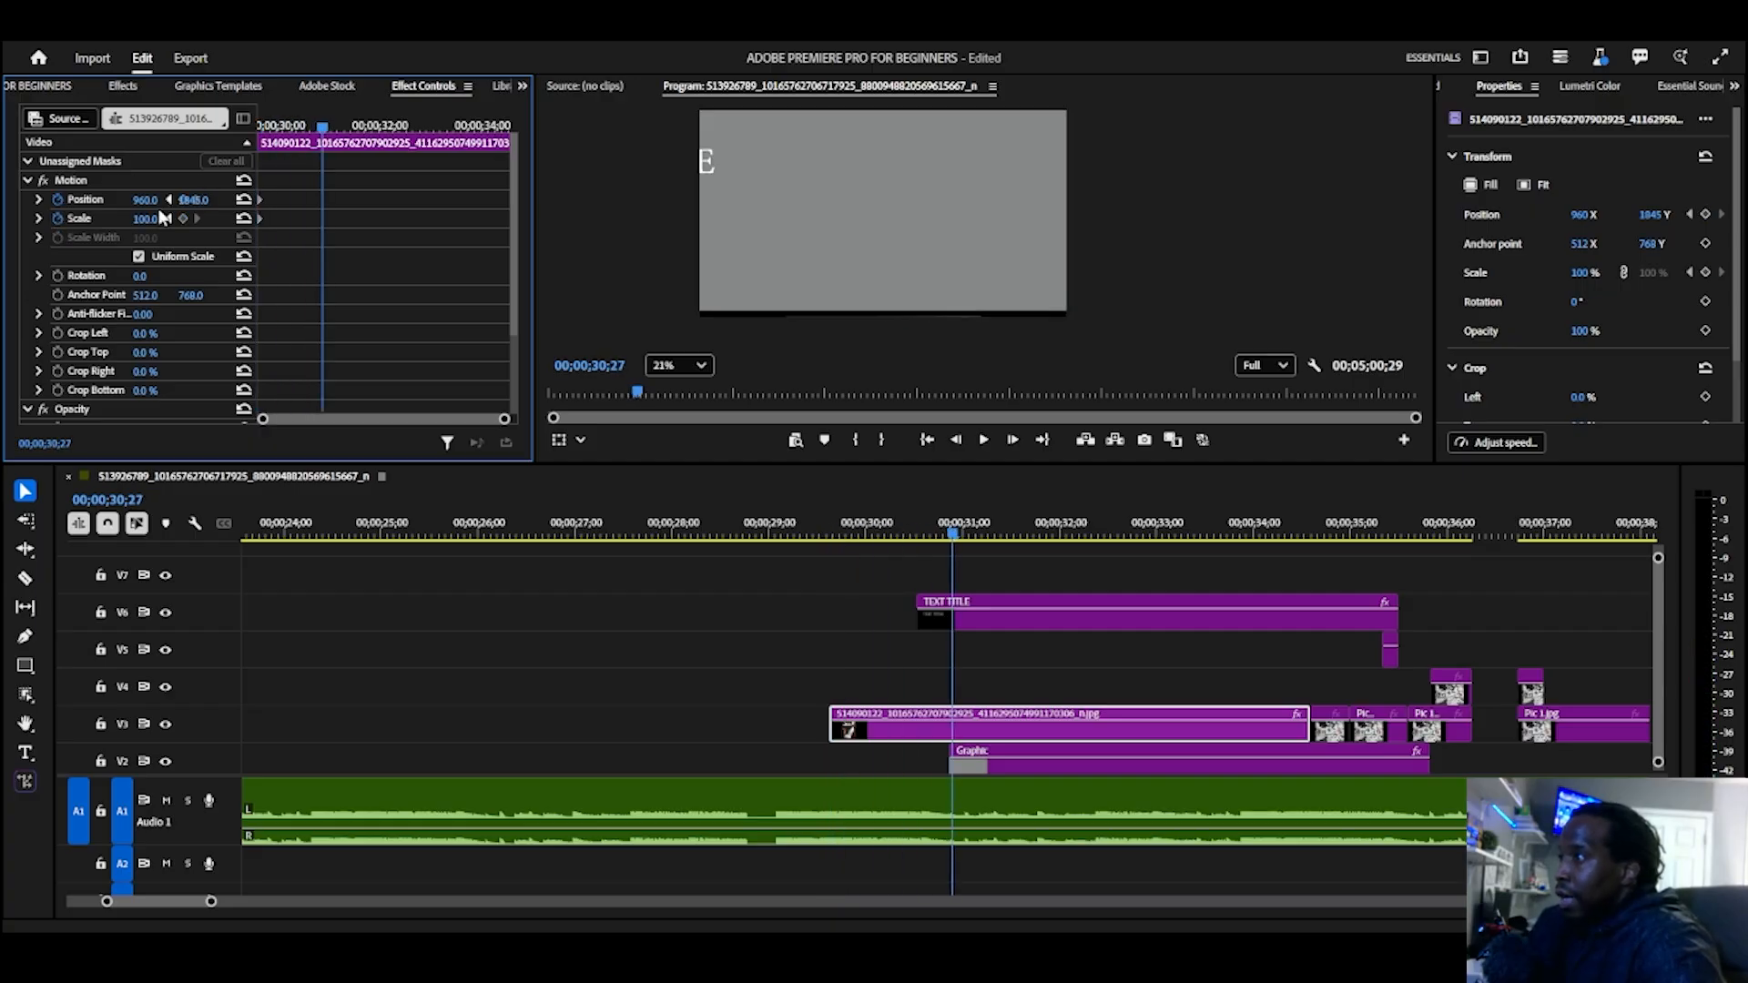
{"action": "left_click_drag", "start_coordinate": [187, 199], "coordinate": [173, 200]}
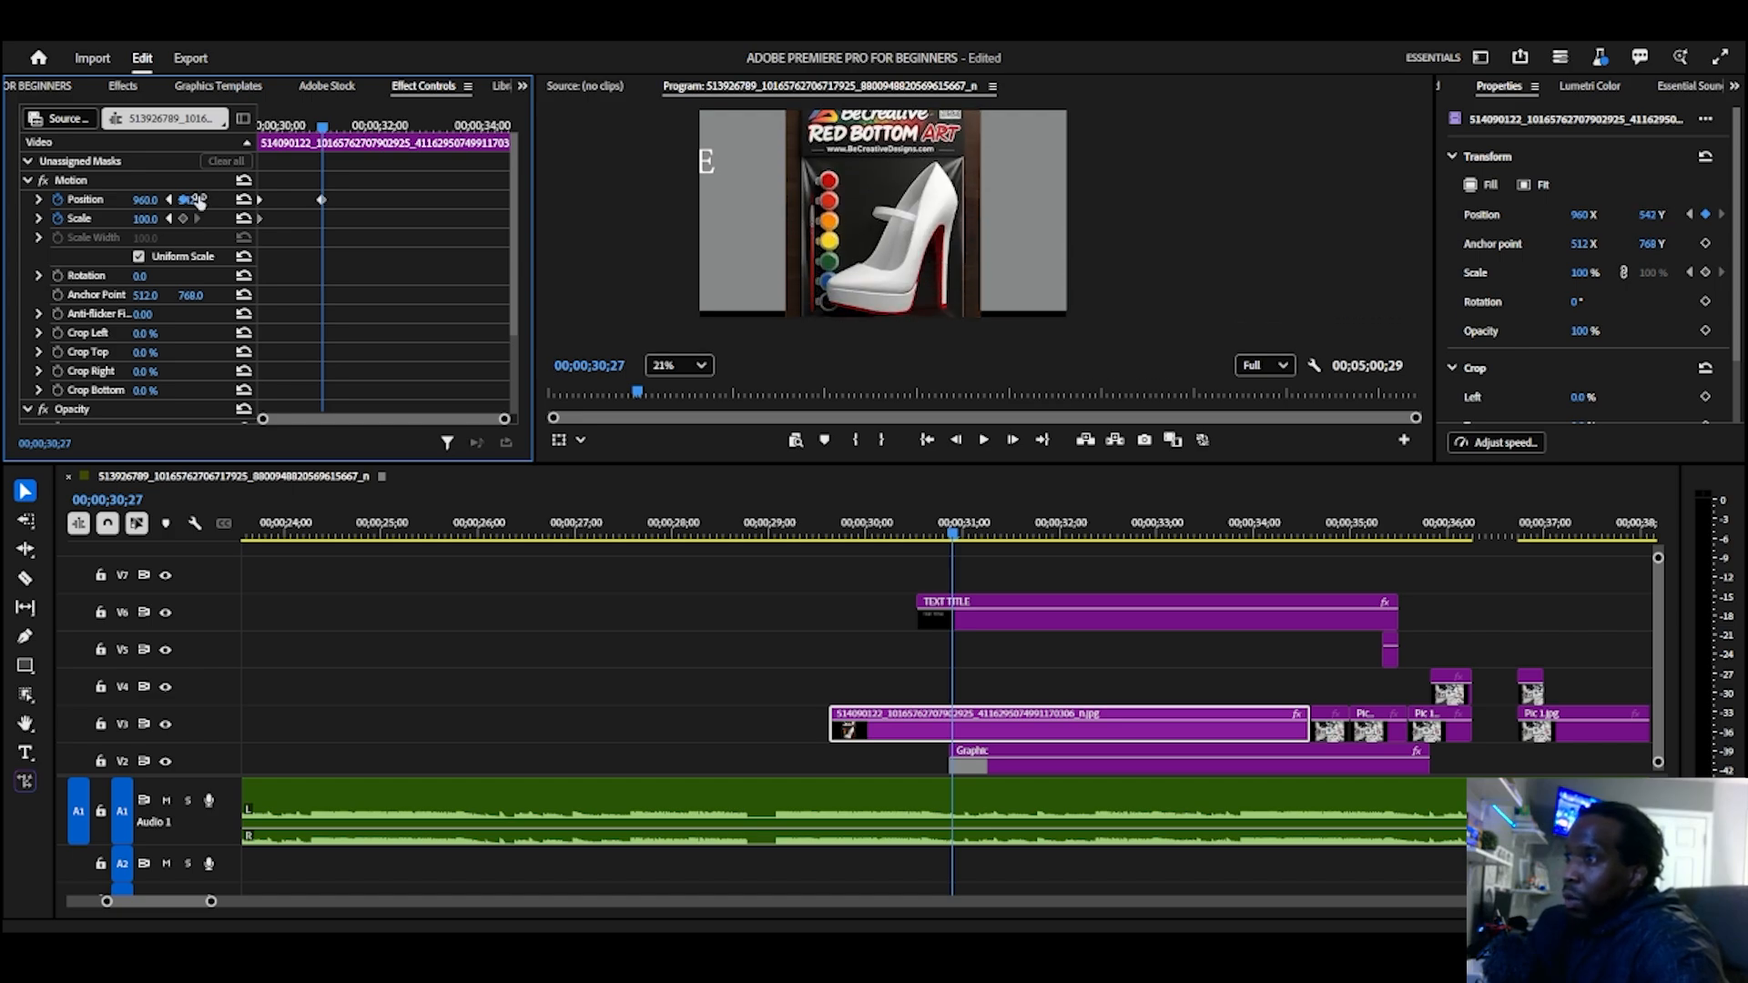
{"action": "left_click", "coordinate": [799, 533]}
{"action": "key", "text": "space"}
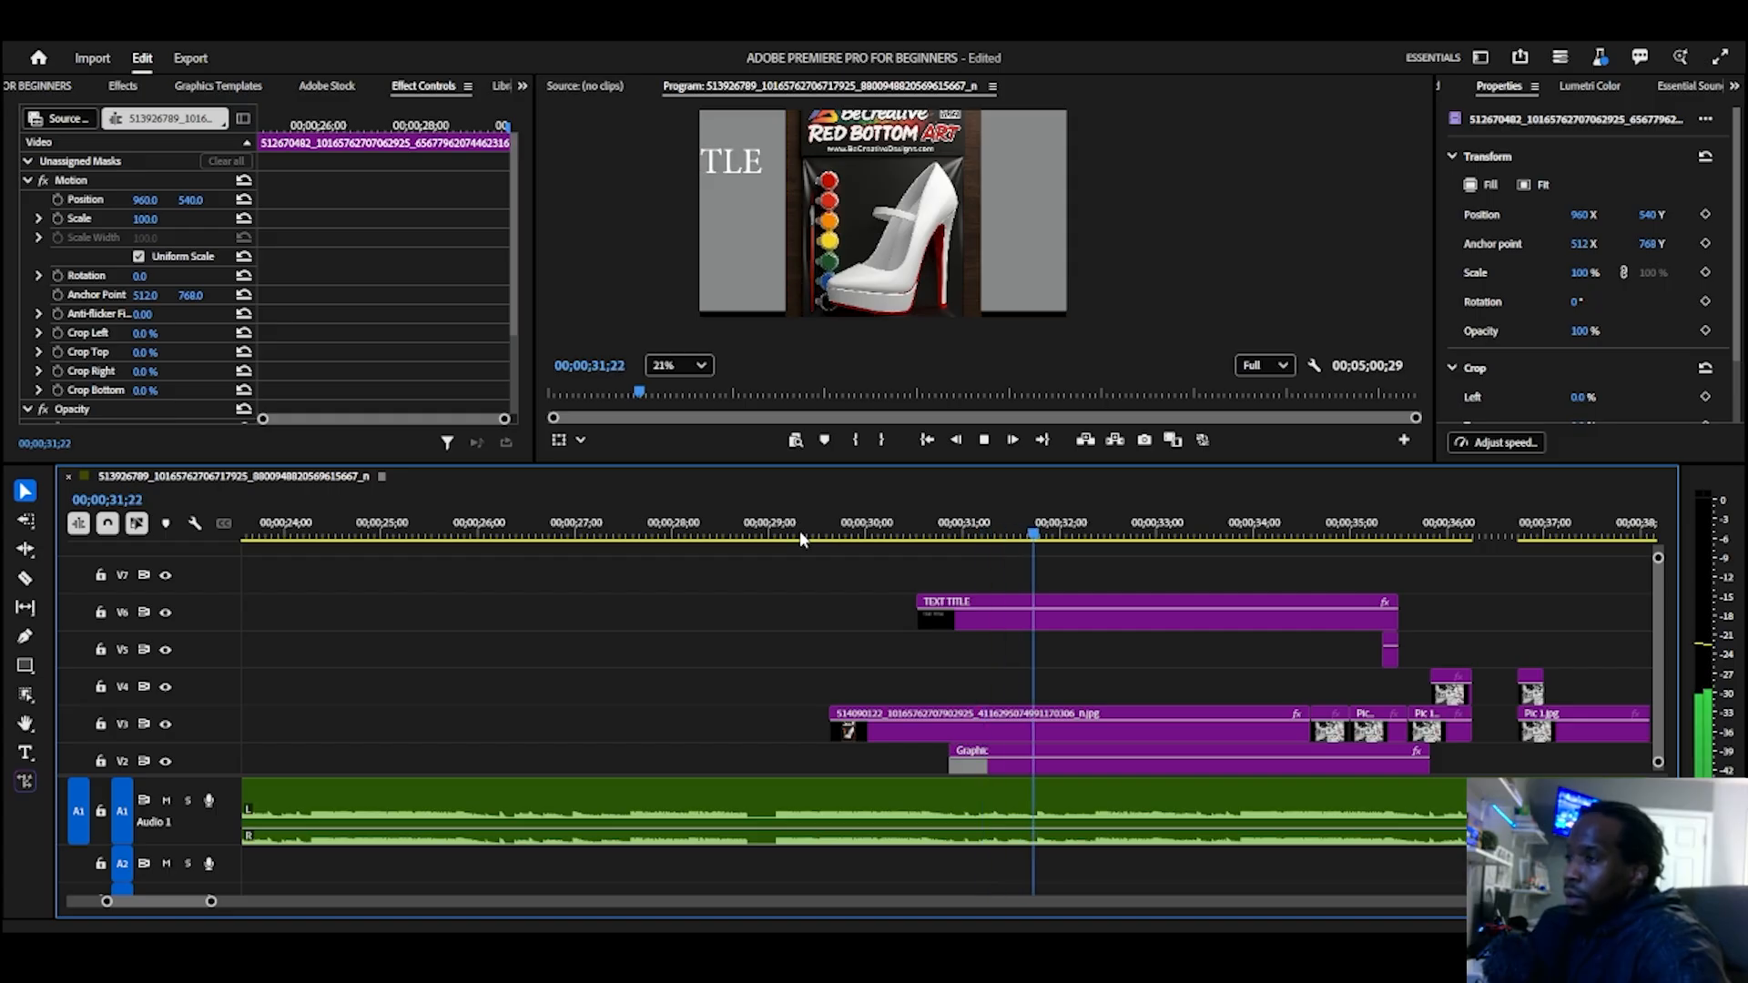
{"action": "key", "text": "space"}
Step: Add Position and Scale keyframes at 00;00;31;23 on the V3 image clip, keeping their current values
{"action": "left_click", "coordinate": [1177, 729]}
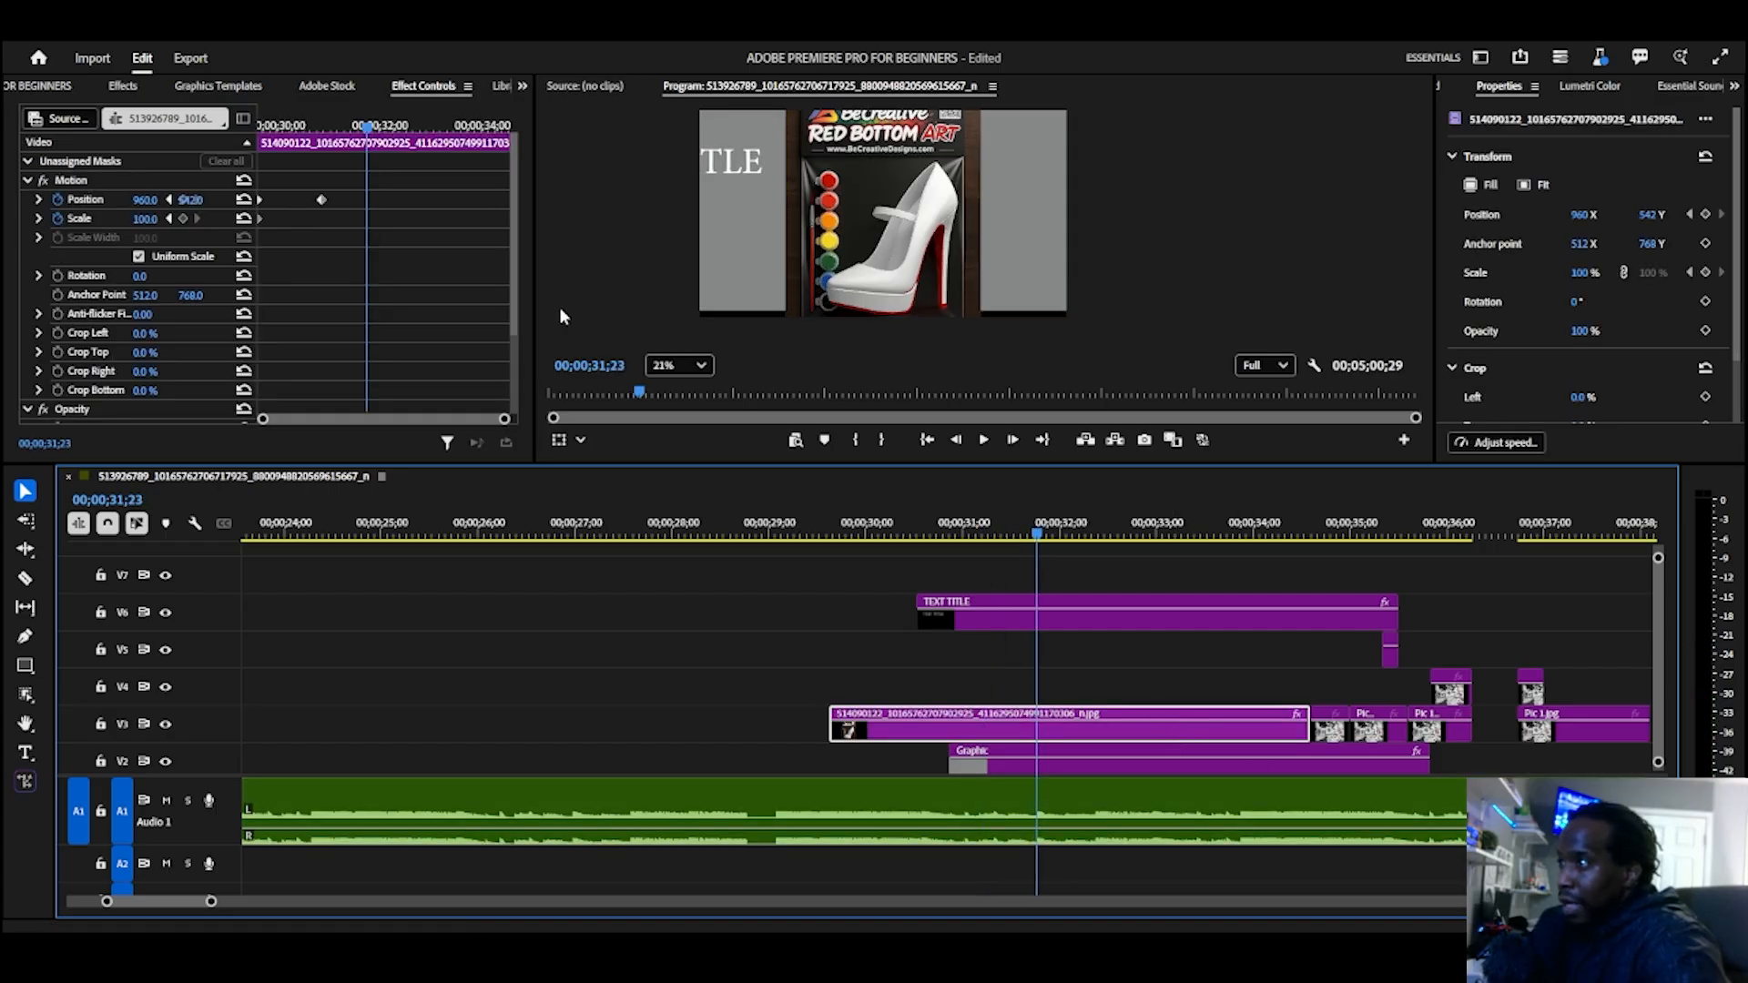
{"action": "left_click", "coordinate": [176, 198]}
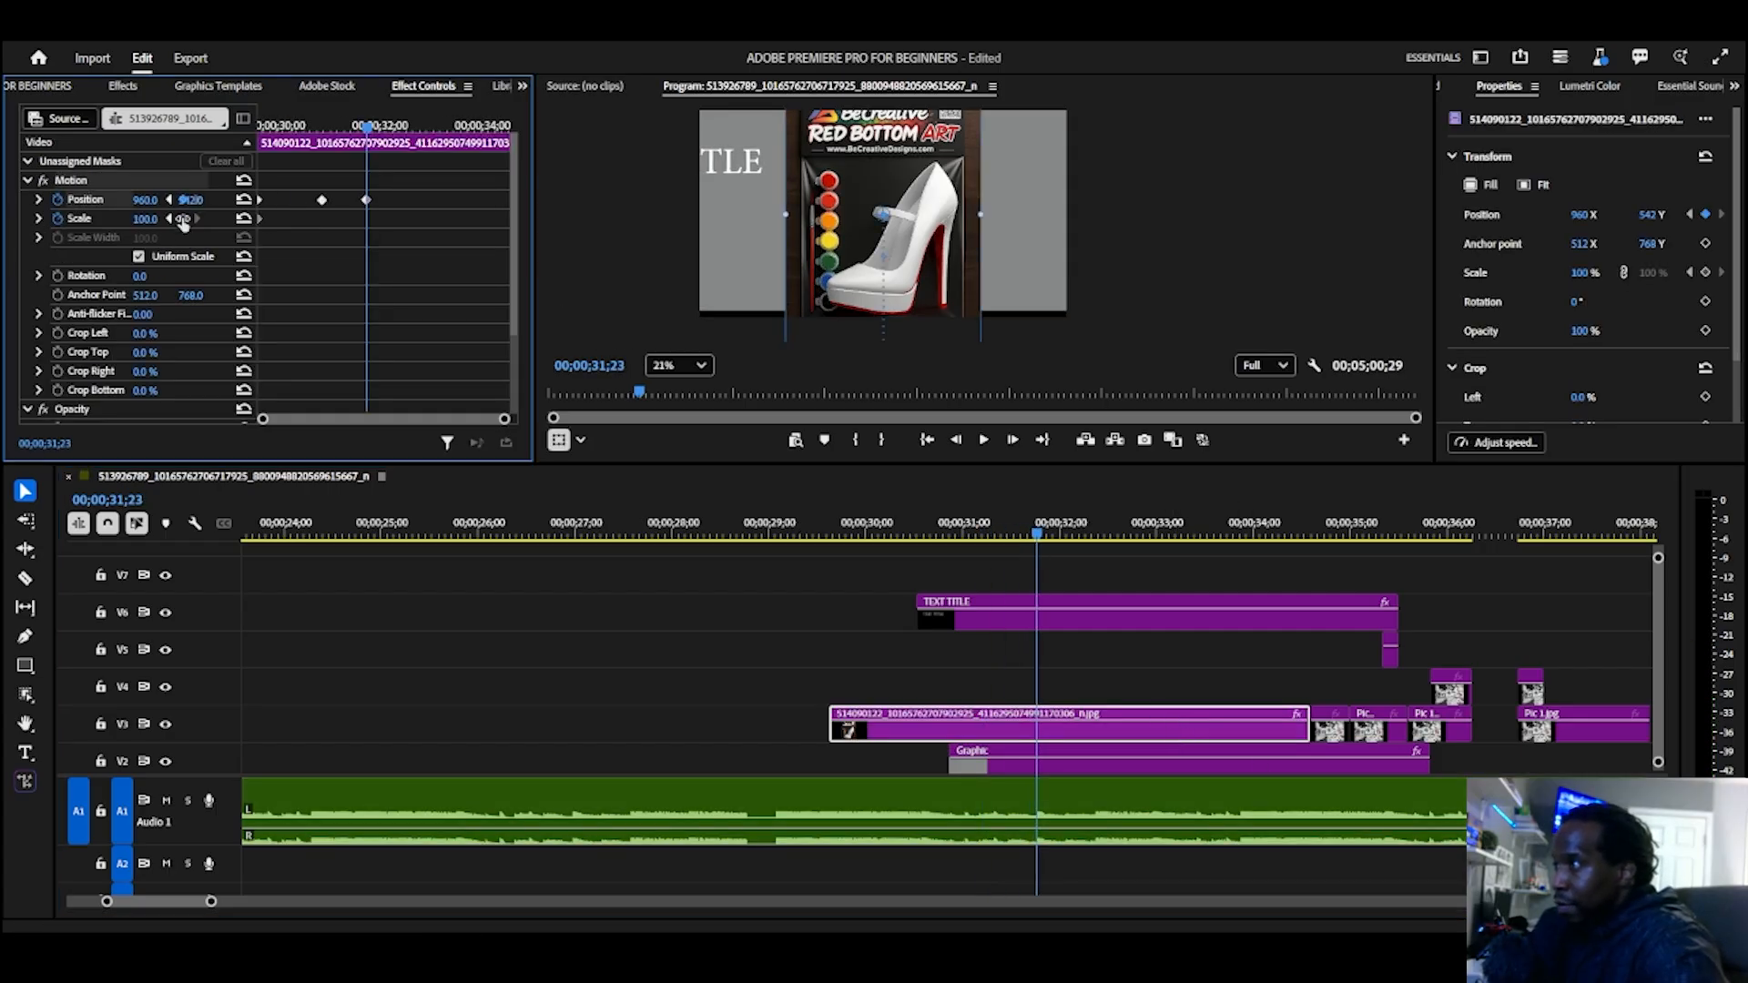
{"action": "left_click", "coordinate": [155, 218]}
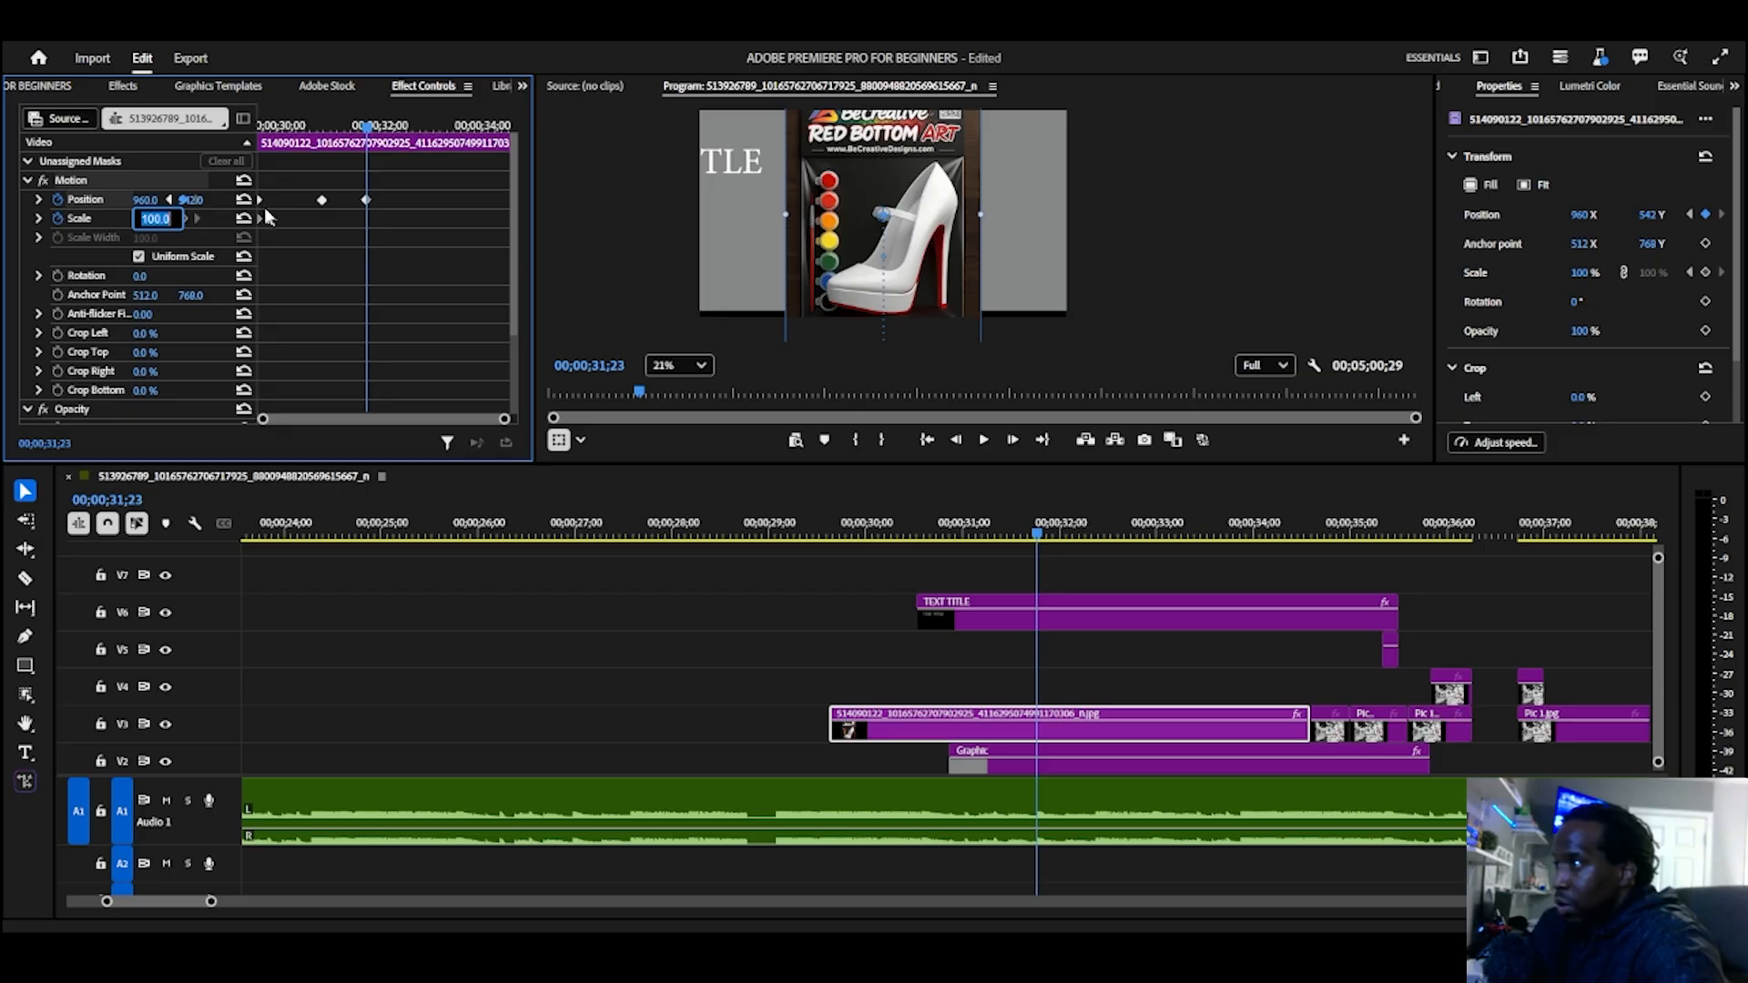
{"action": "left_click_drag", "start_coordinate": [257, 202], "coordinate": [365, 203]}
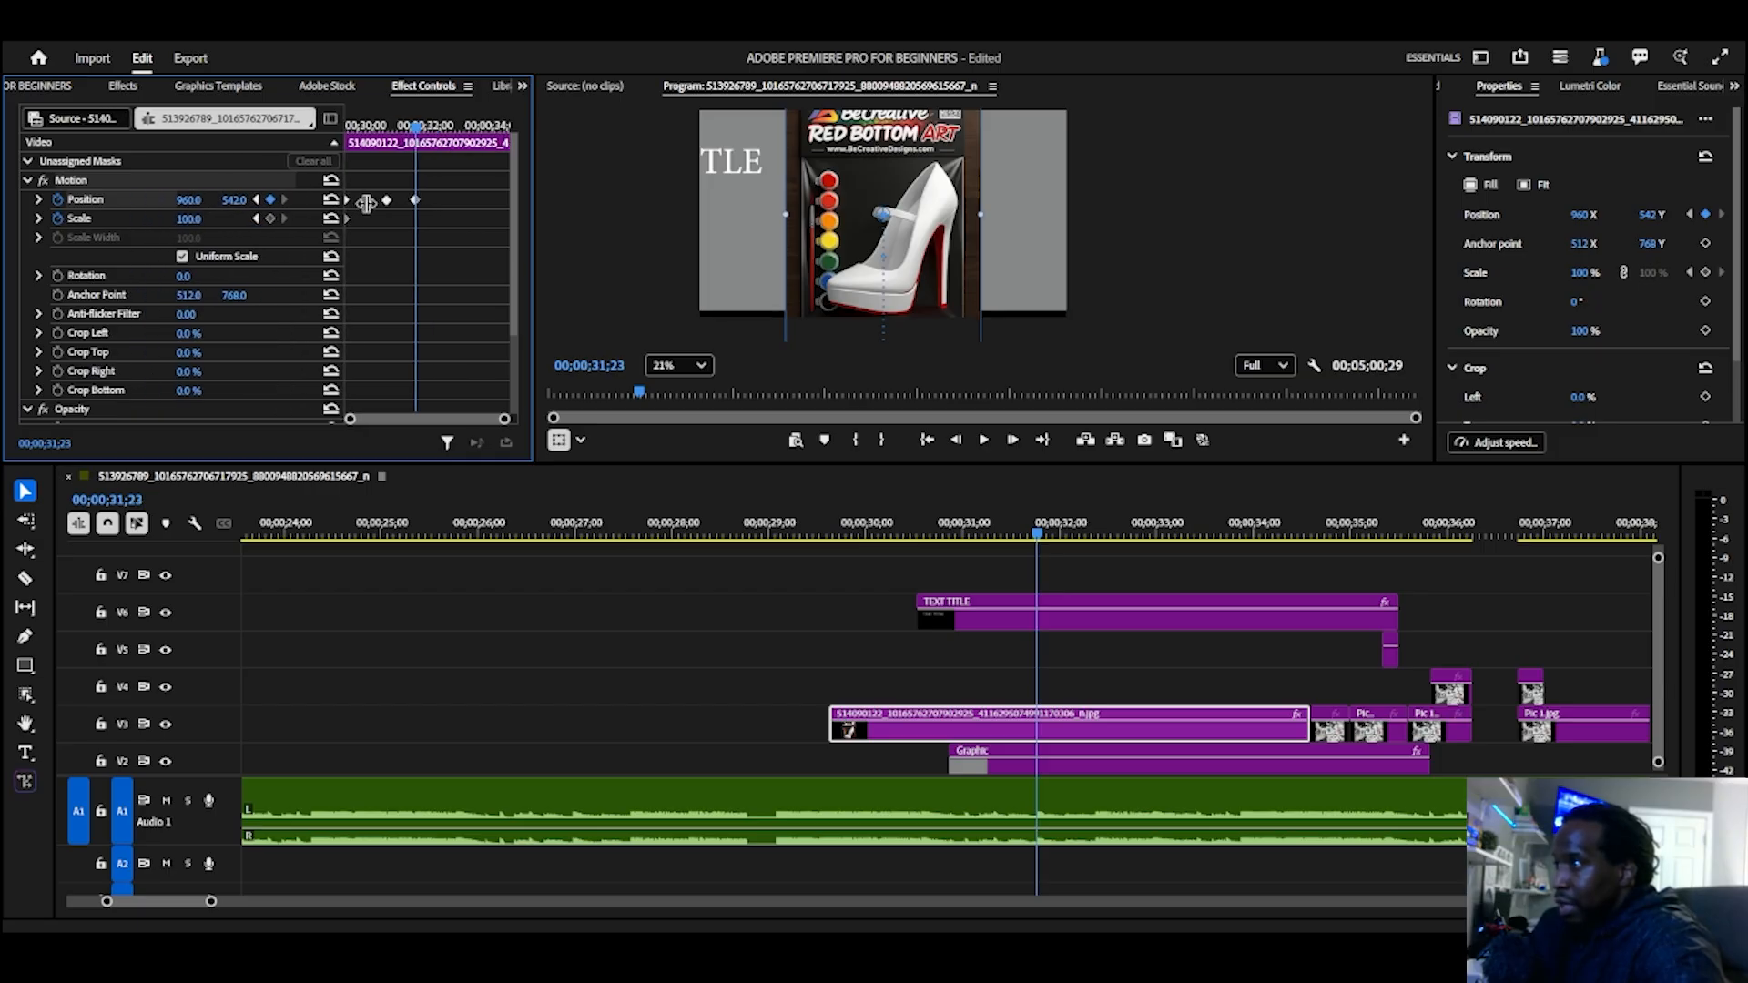
{"action": "left_click", "coordinate": [269, 218]}
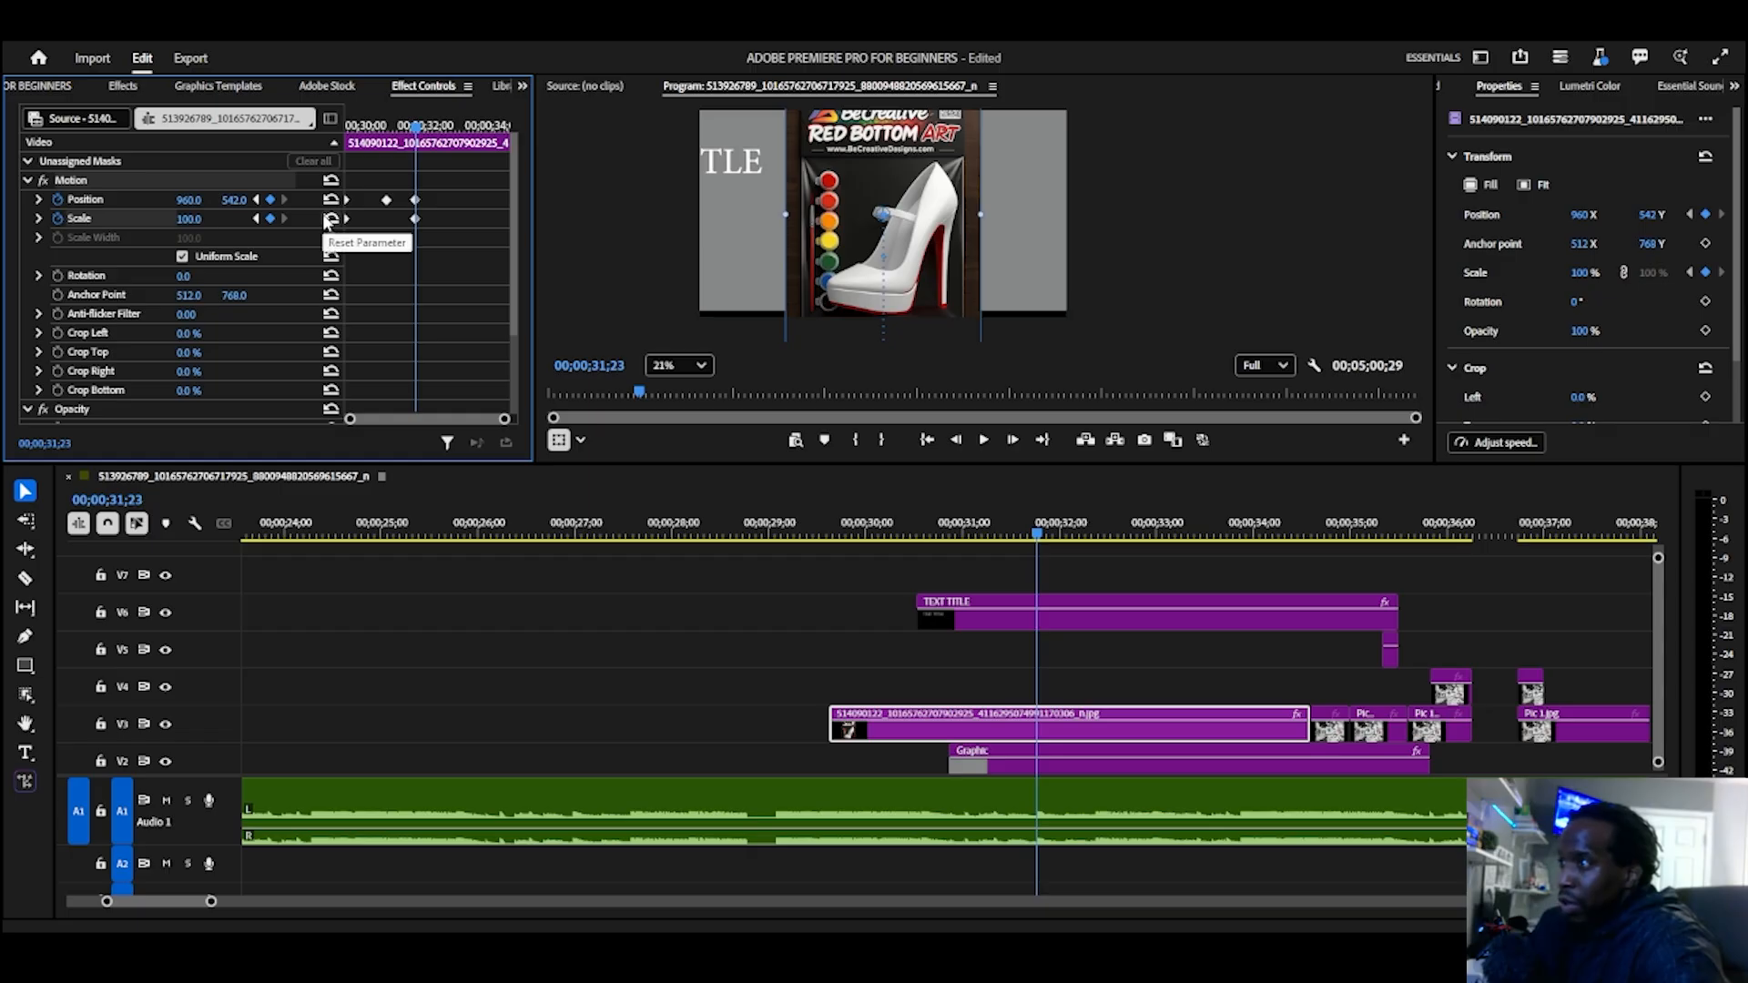
Step: At 00;00;33;02, set the V3 image clip's Position X to 2418 so it exits the frame sideways, and play back the animation
{"action": "key", "text": "space"}
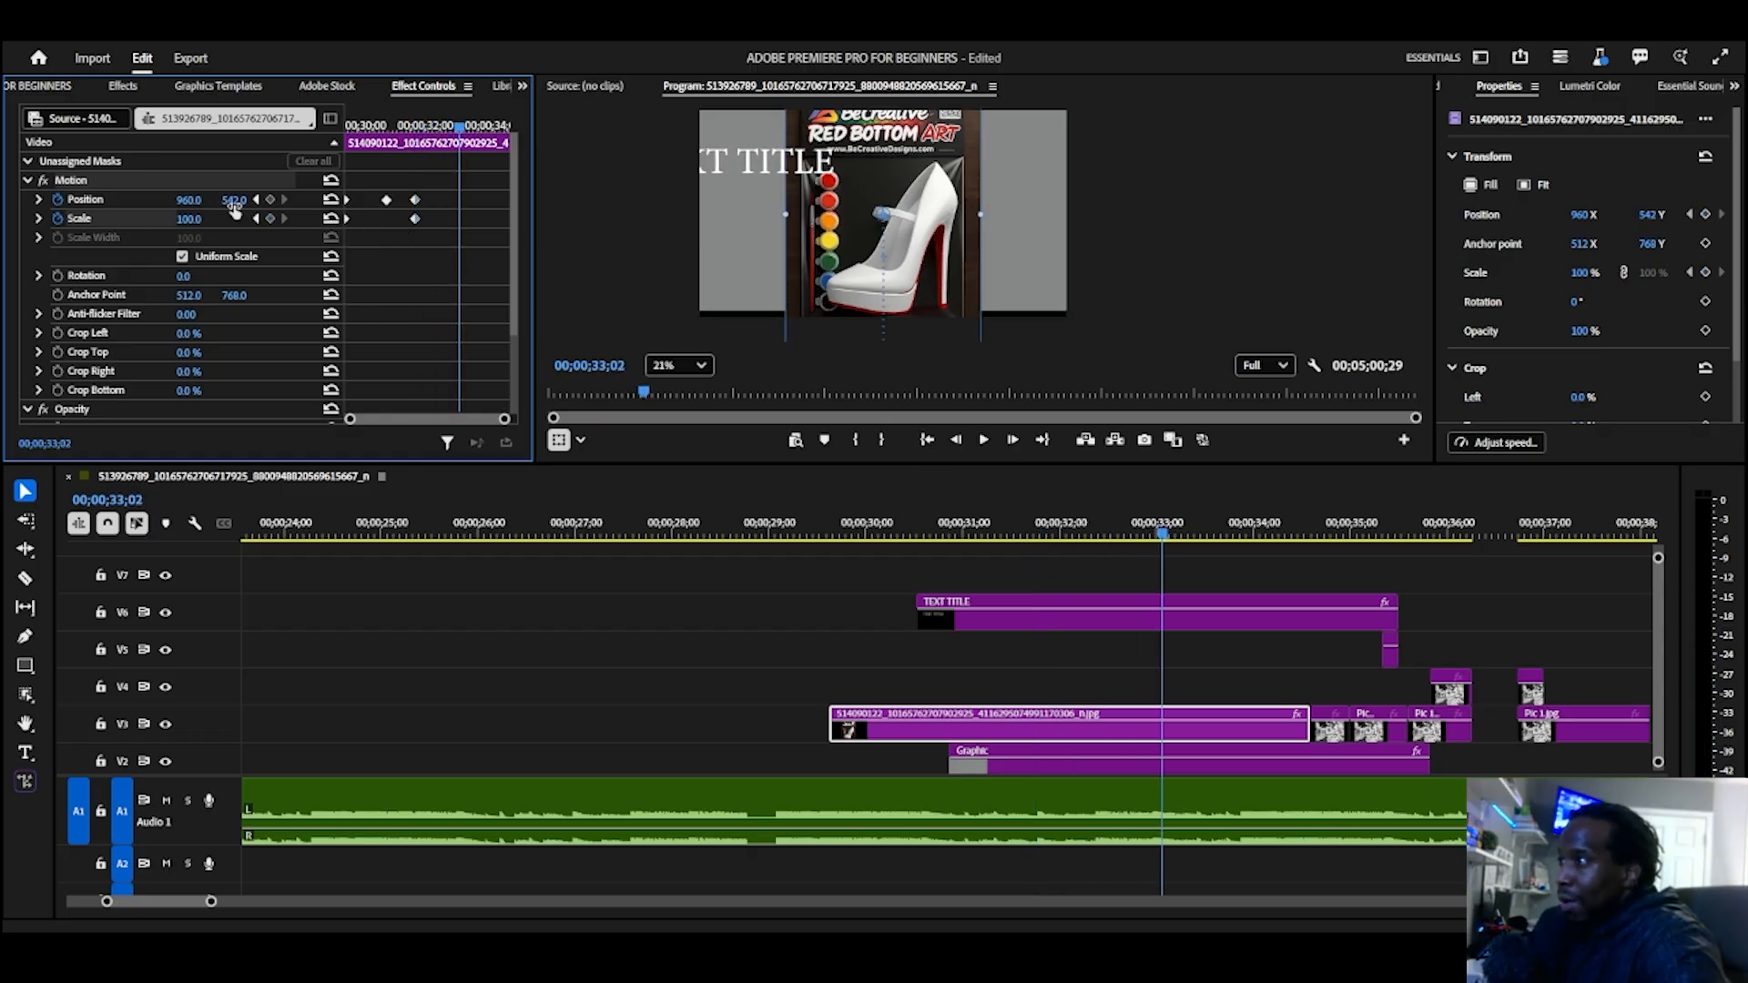
{"action": "left_click_drag", "start_coordinate": [234, 200], "coordinate": [5, 248]}
{"action": "key", "text": "ctrl+z"}
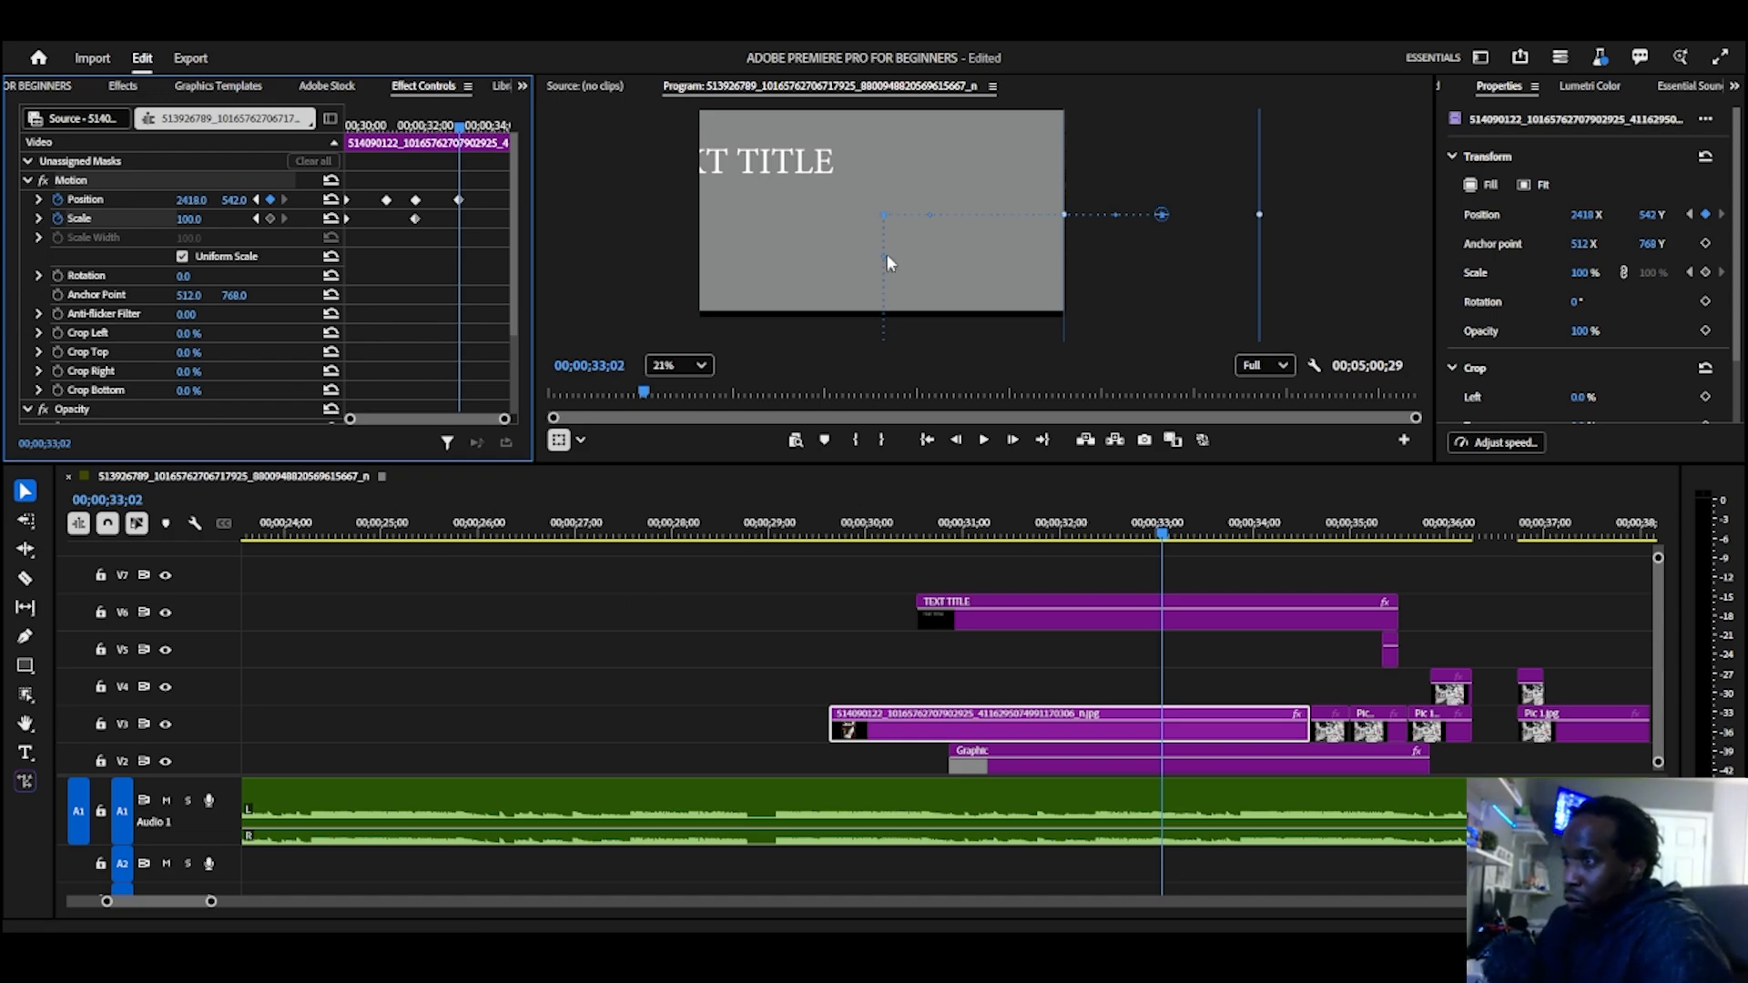
{"action": "left_click", "coordinate": [877, 533]}
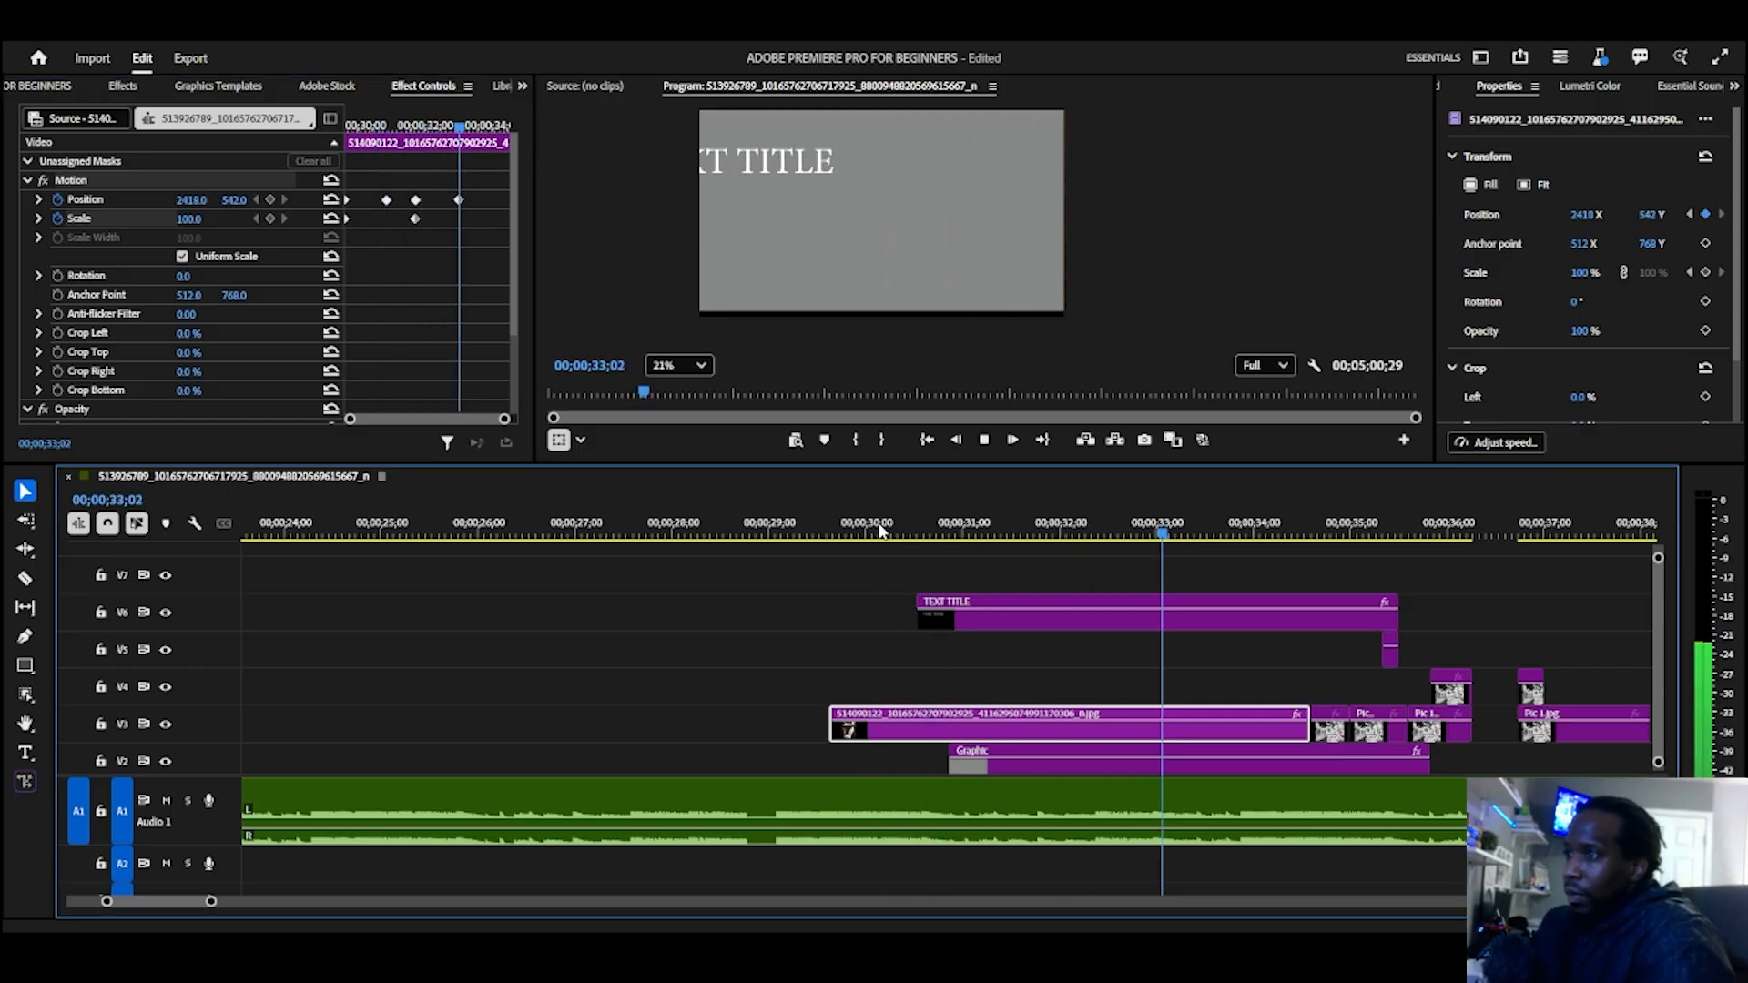
{"action": "key", "text": "space"}
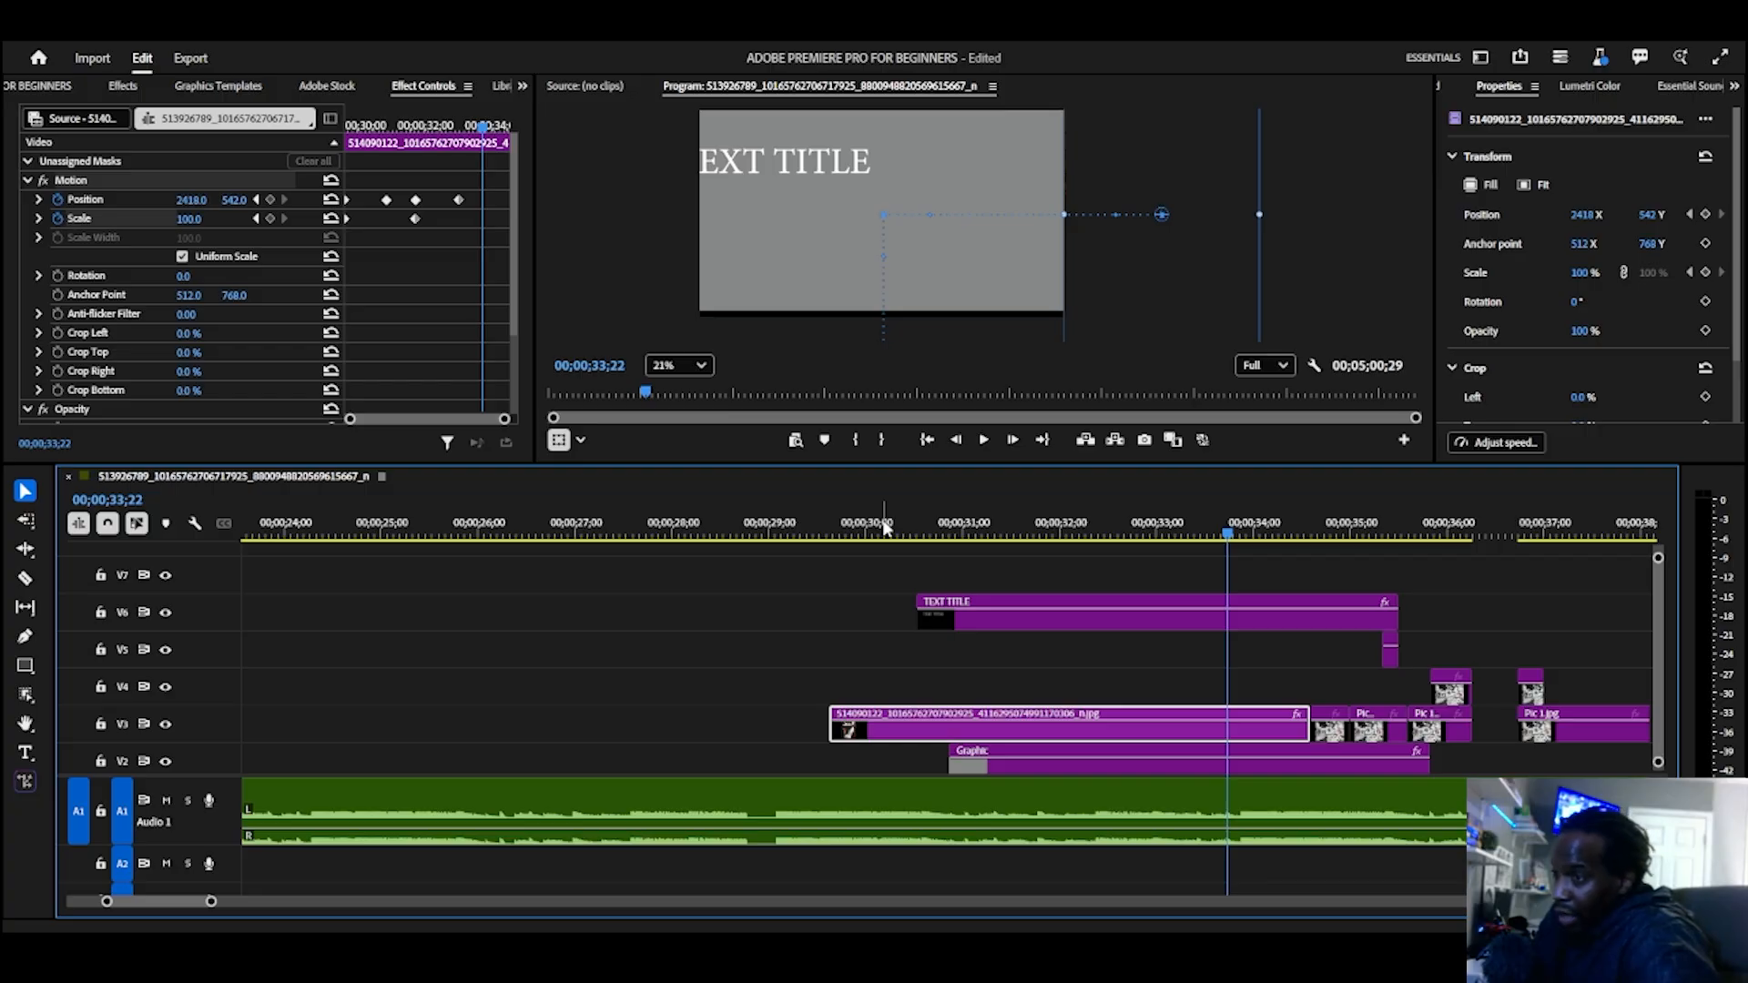
Step: Bring up the Adobe libraries list
{"action": "left_click", "coordinate": [523, 87]}
{"action": "left_click", "coordinate": [564, 219]}
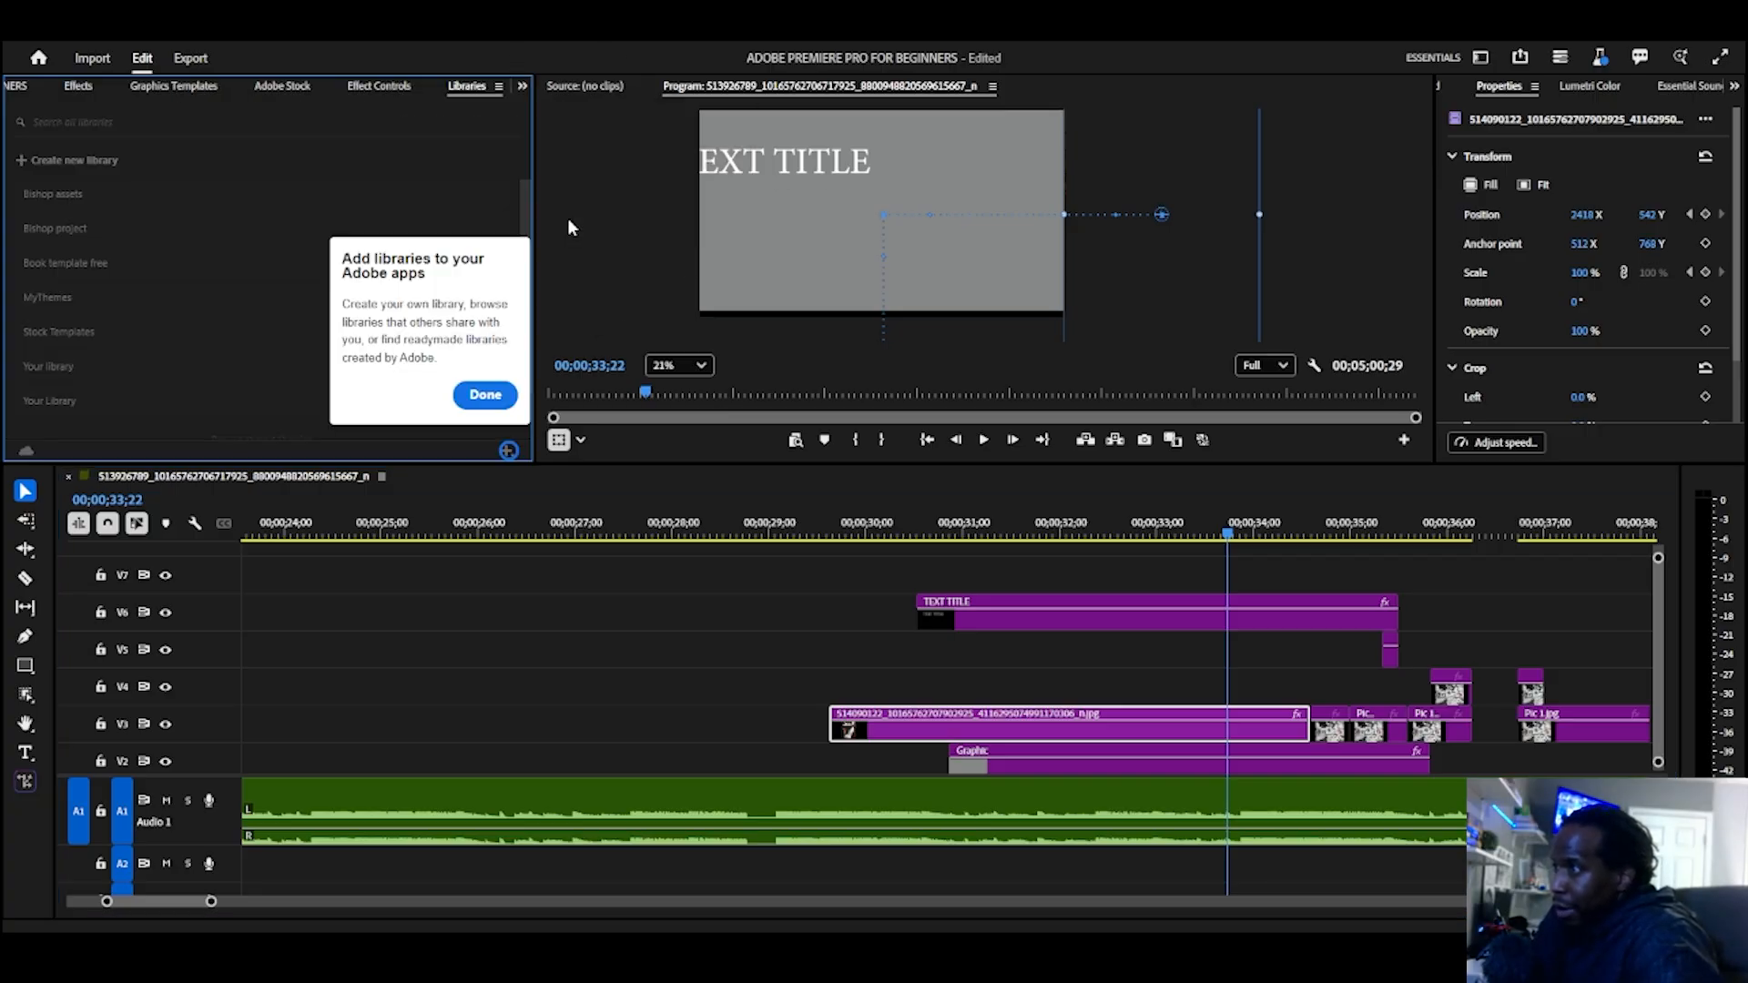
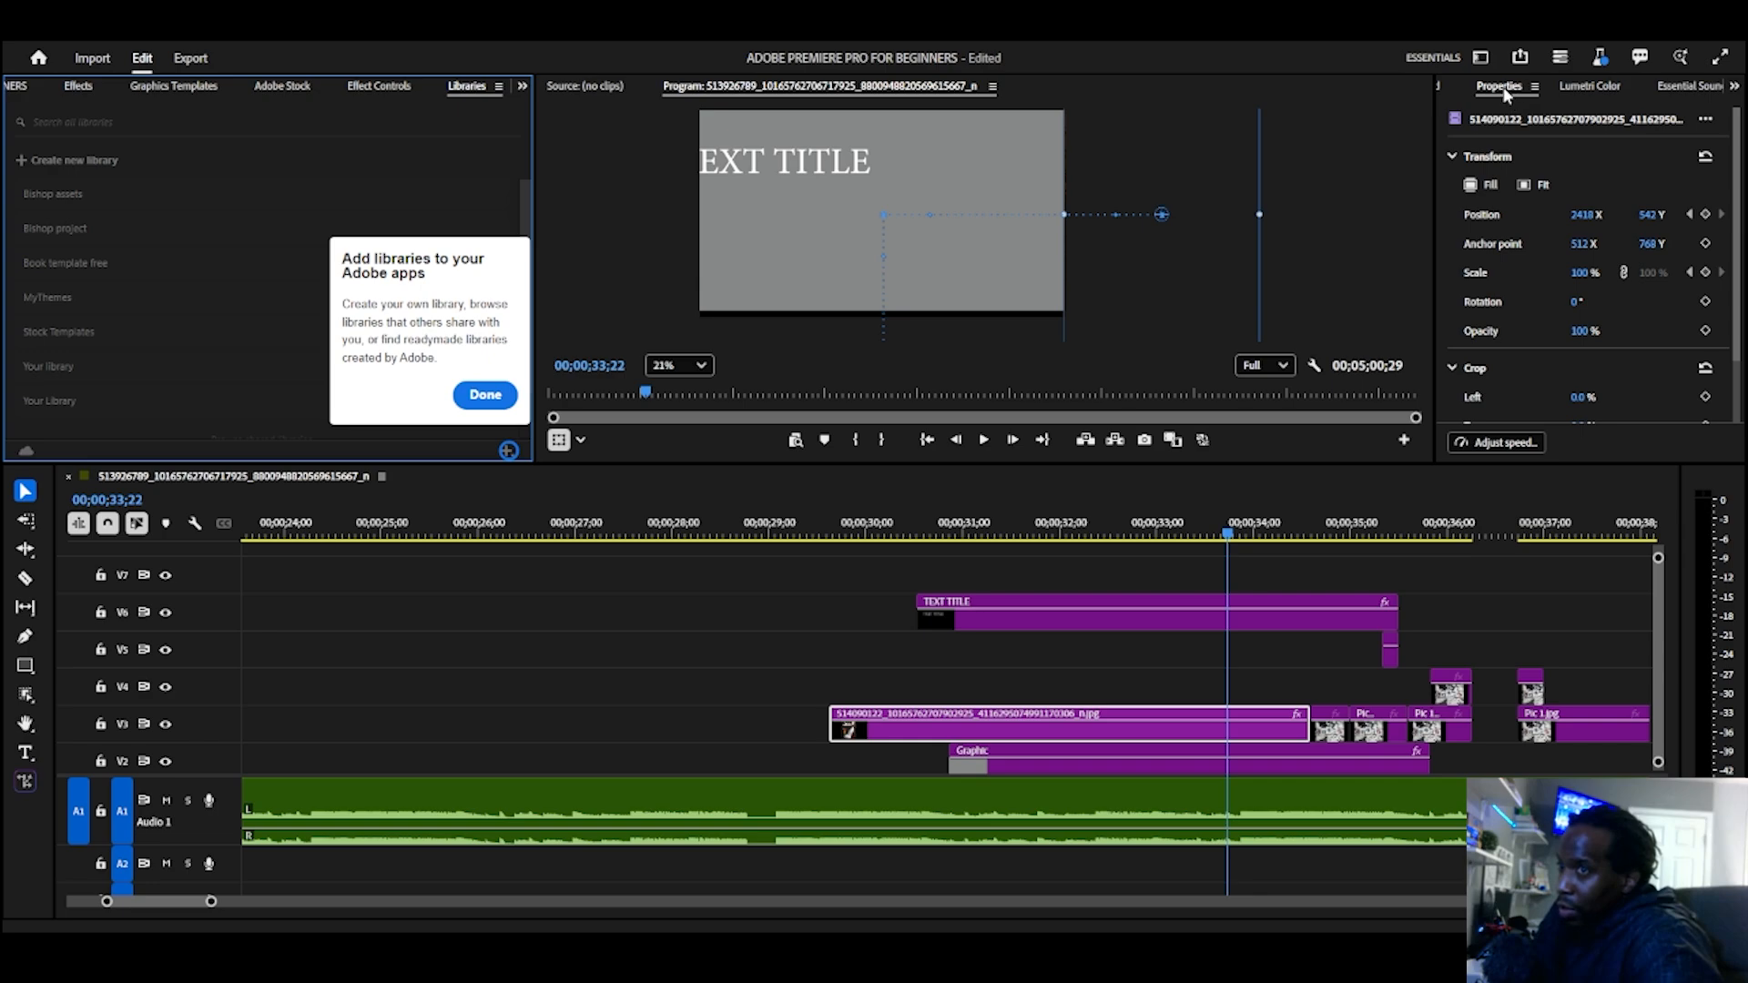
Step: Dock the Properties panel alongside Effect Controls and compare how both present the V3 image clip's motion settings
{"action": "left_click_drag", "start_coordinate": [1504, 94], "coordinate": [355, 97]}
{"action": "left_click", "coordinate": [422, 90]}
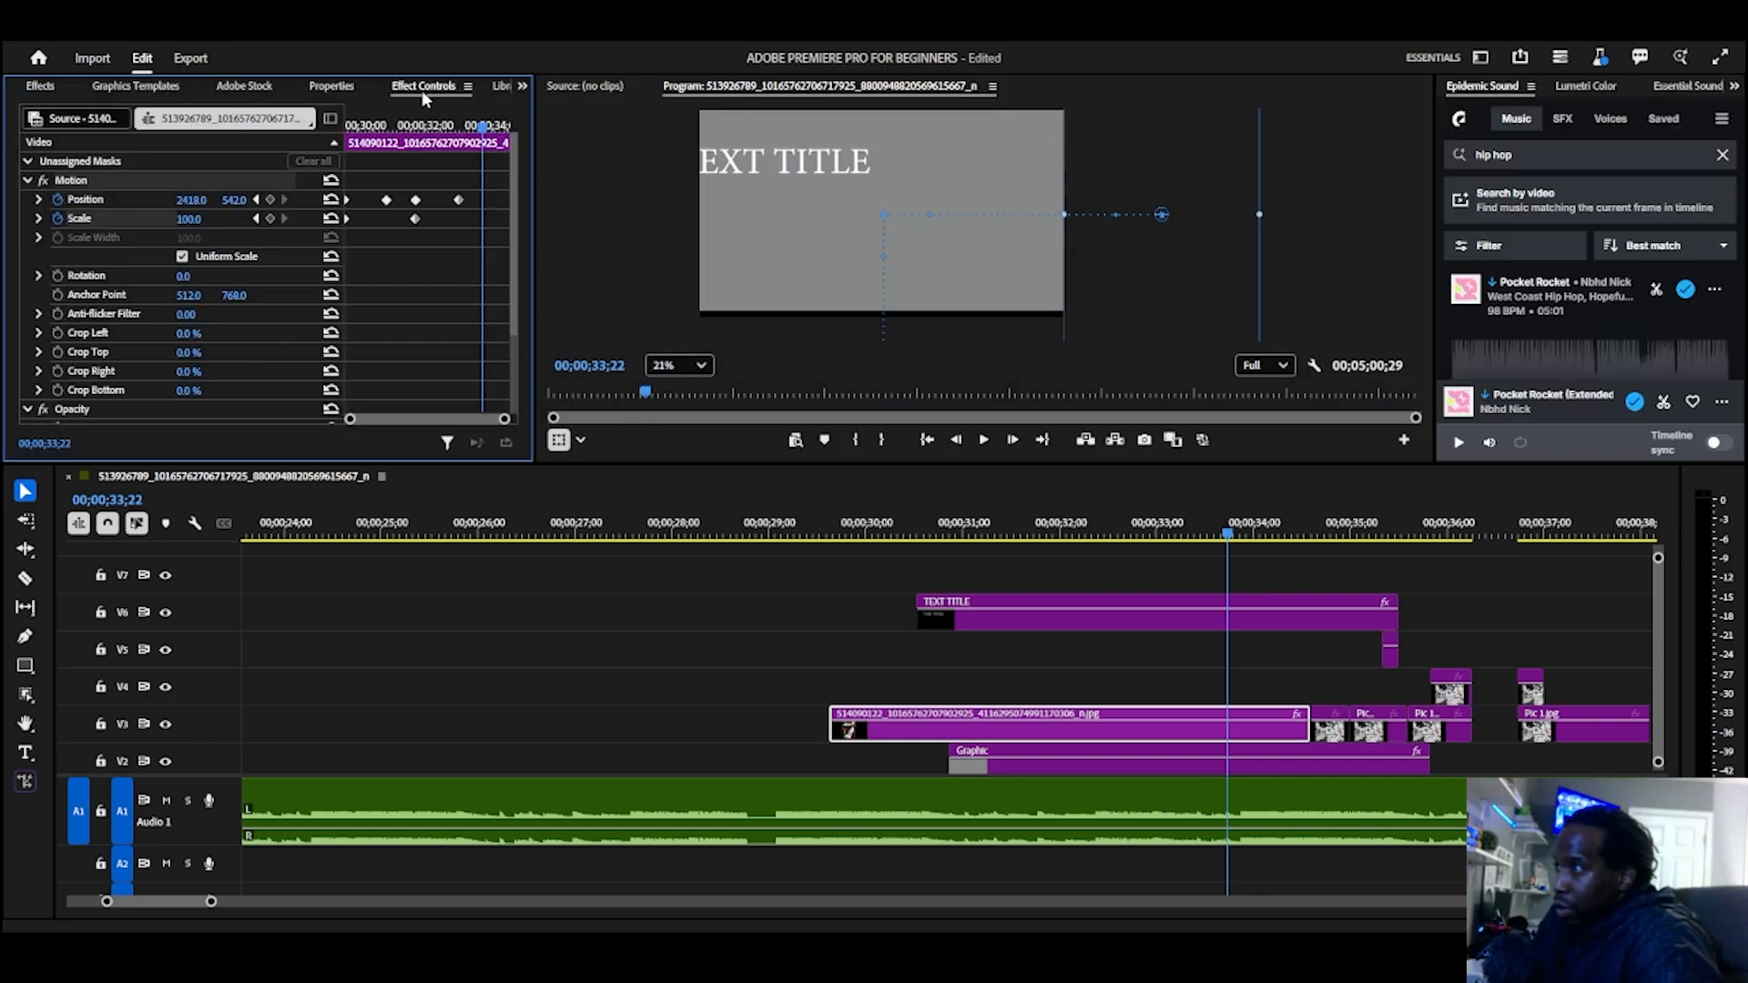
{"action": "left_click", "coordinate": [333, 87]}
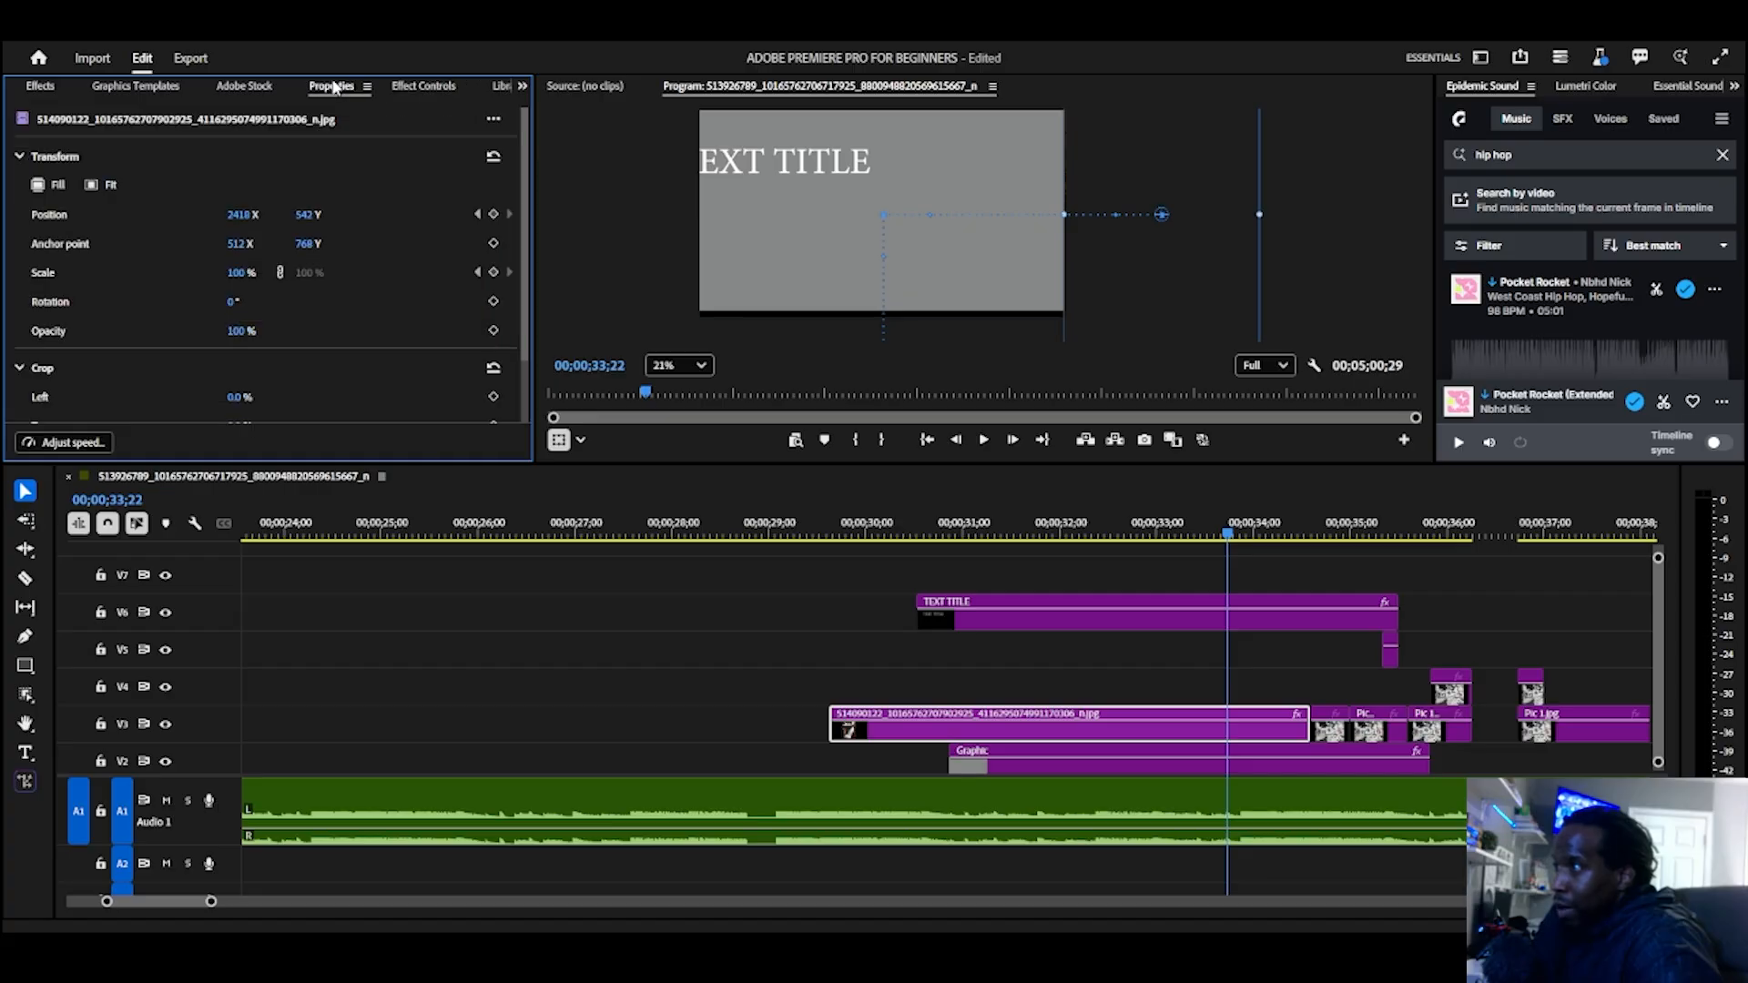
{"action": "left_click", "coordinate": [415, 88]}
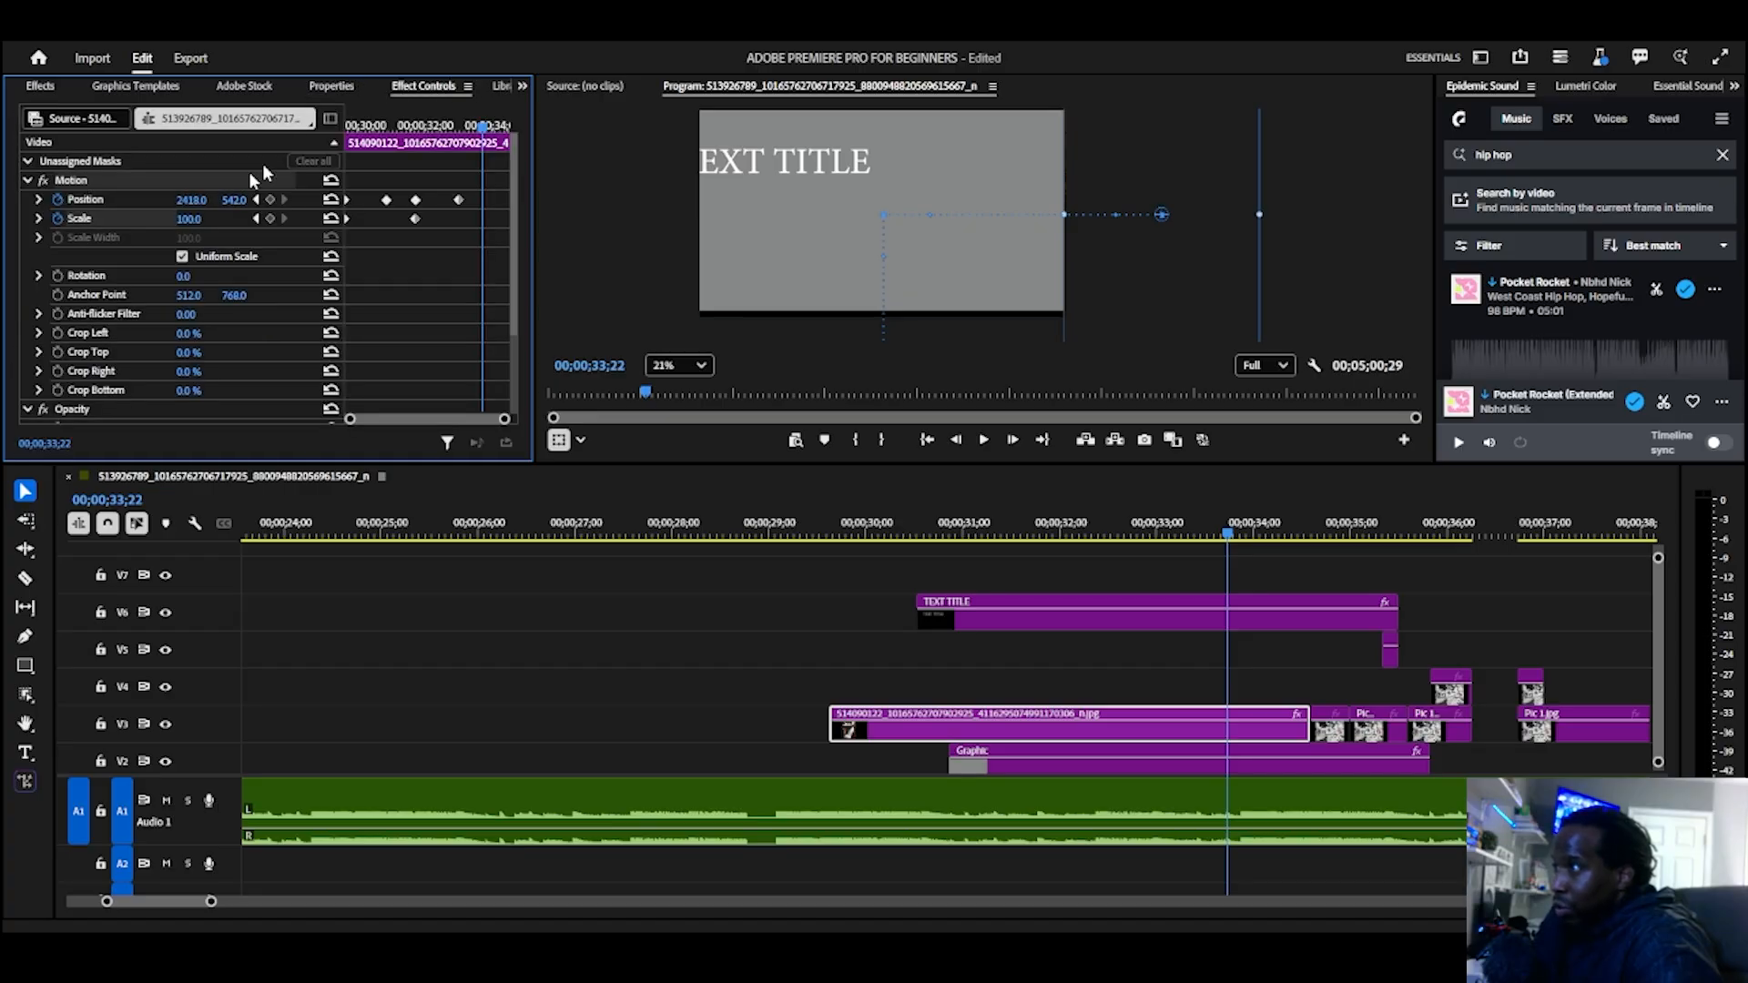
{"action": "left_click", "coordinate": [330, 87]}
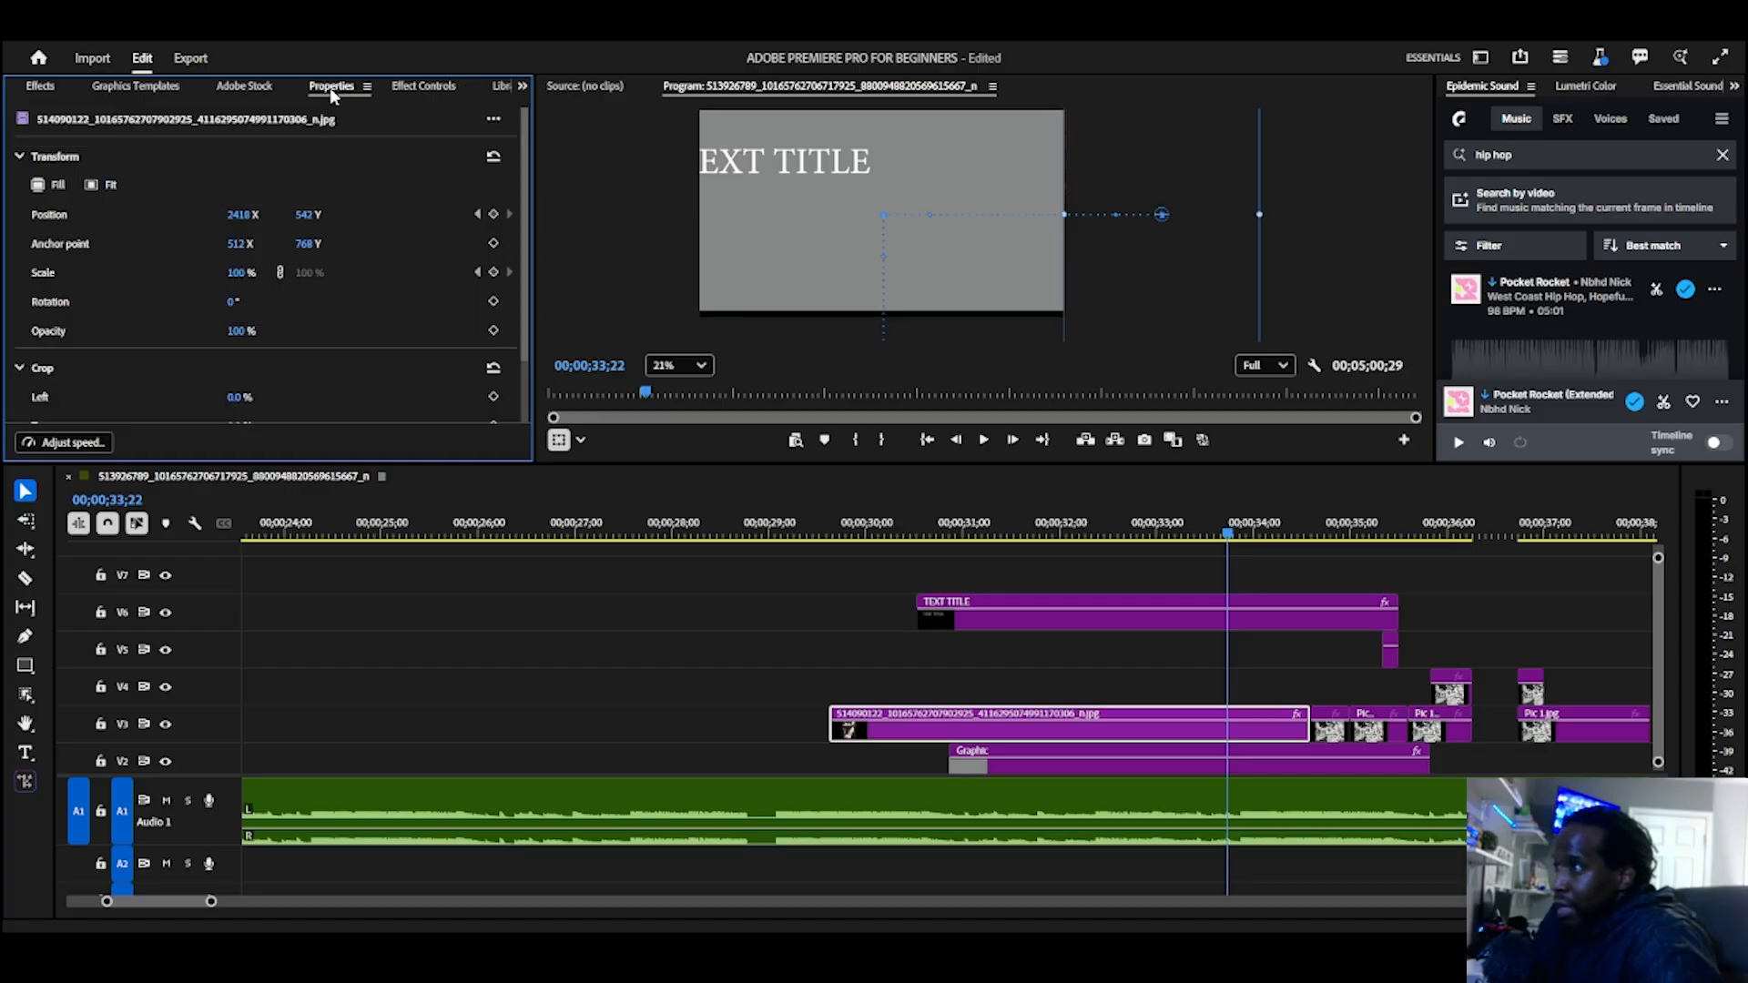
{"action": "left_click", "coordinate": [426, 82]}
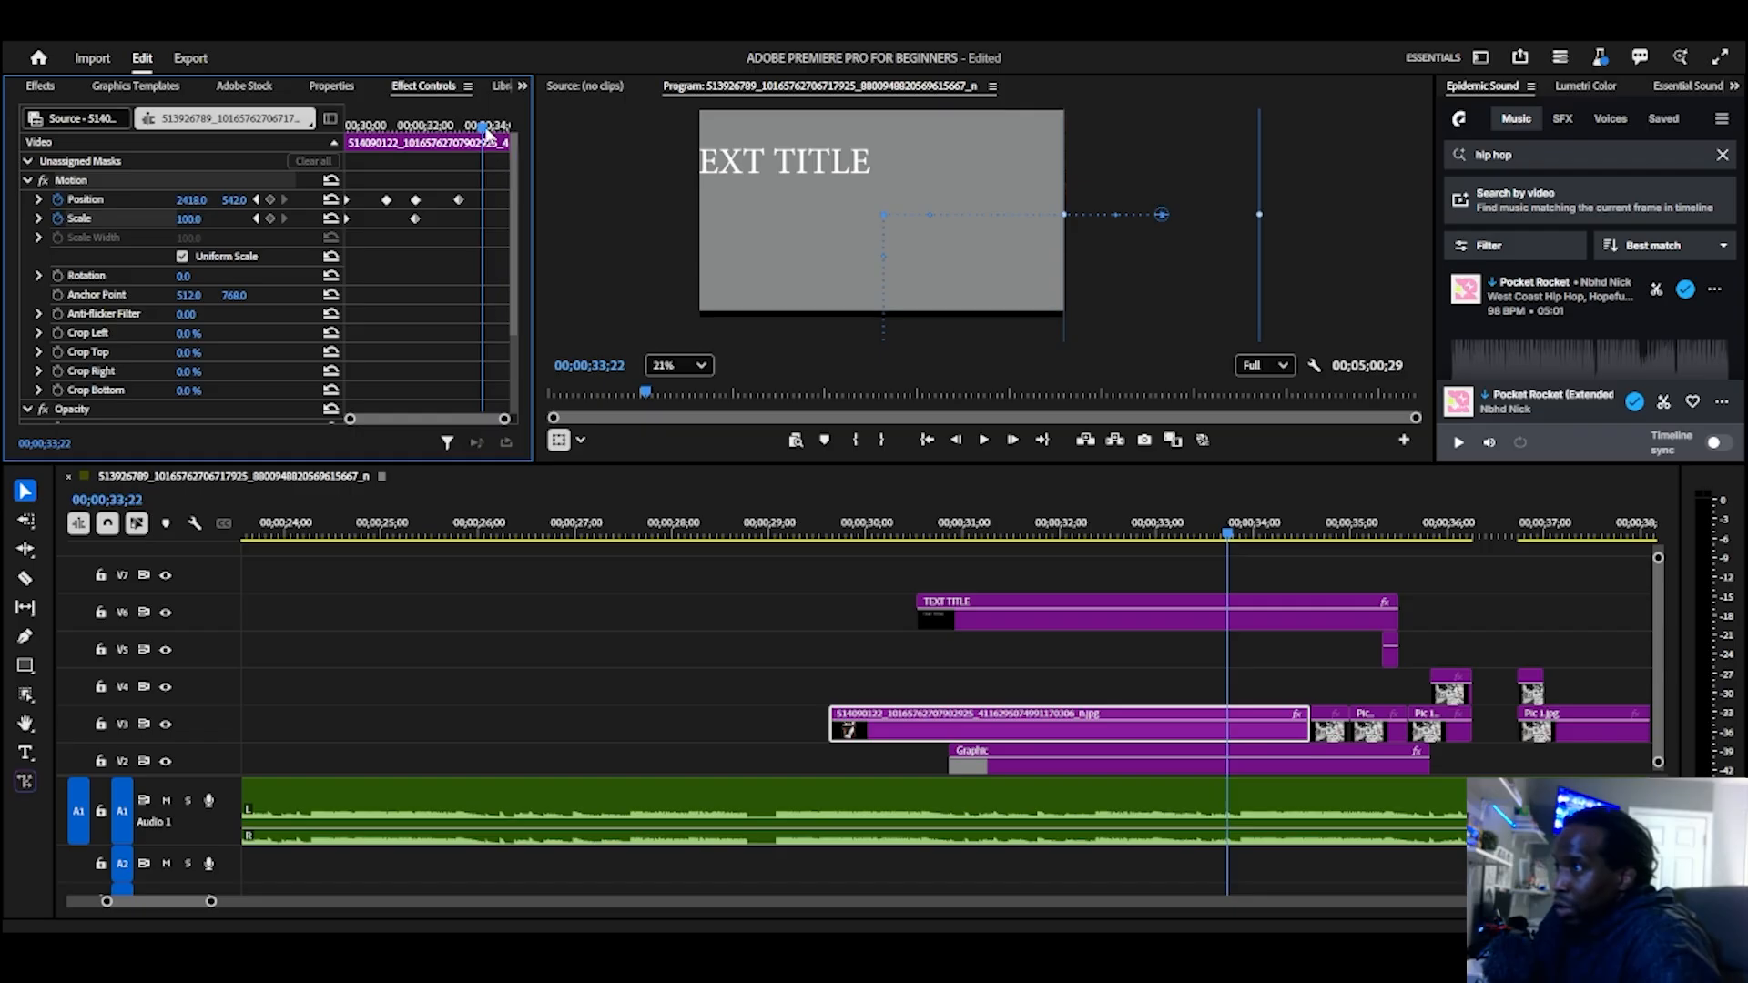
Step: Move the playhead to 00;00;31;12 and show the V3 image clip's Lumetri Color settings in an enlarged upper workspace
{"action": "left_click_drag", "start_coordinate": [483, 125], "coordinate": [405, 126]}
{"action": "left_click", "coordinate": [331, 88]}
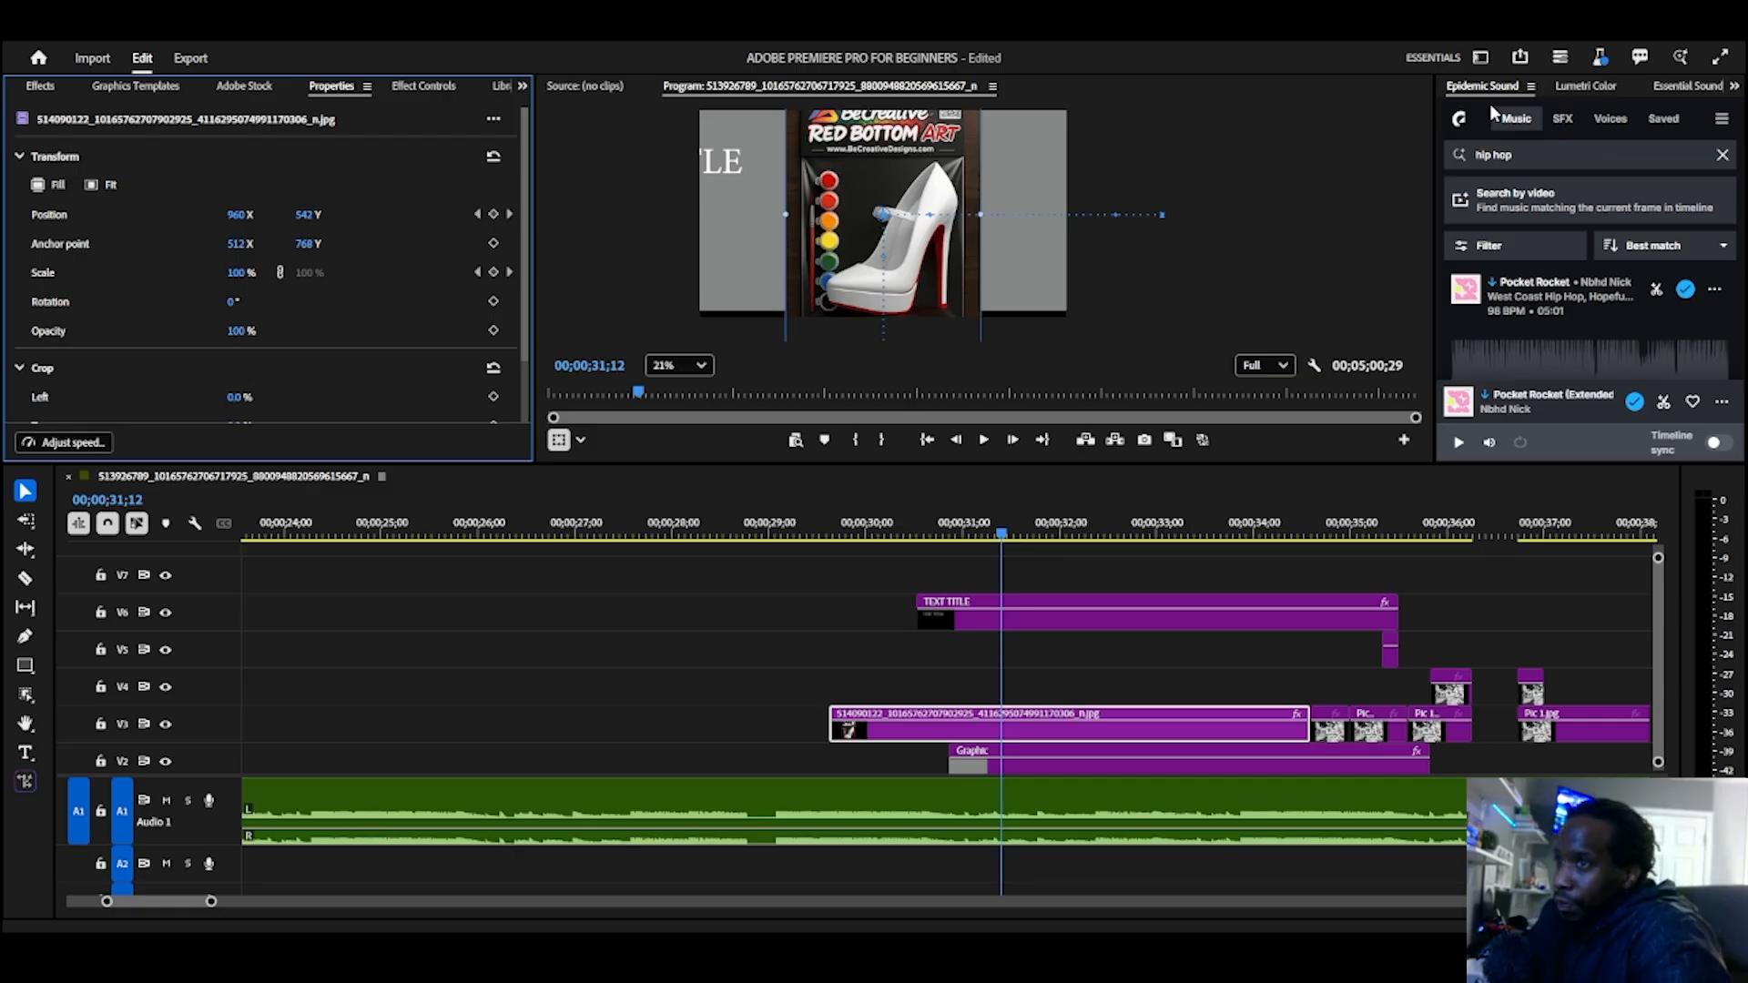
{"action": "left_click", "coordinate": [1602, 88]}
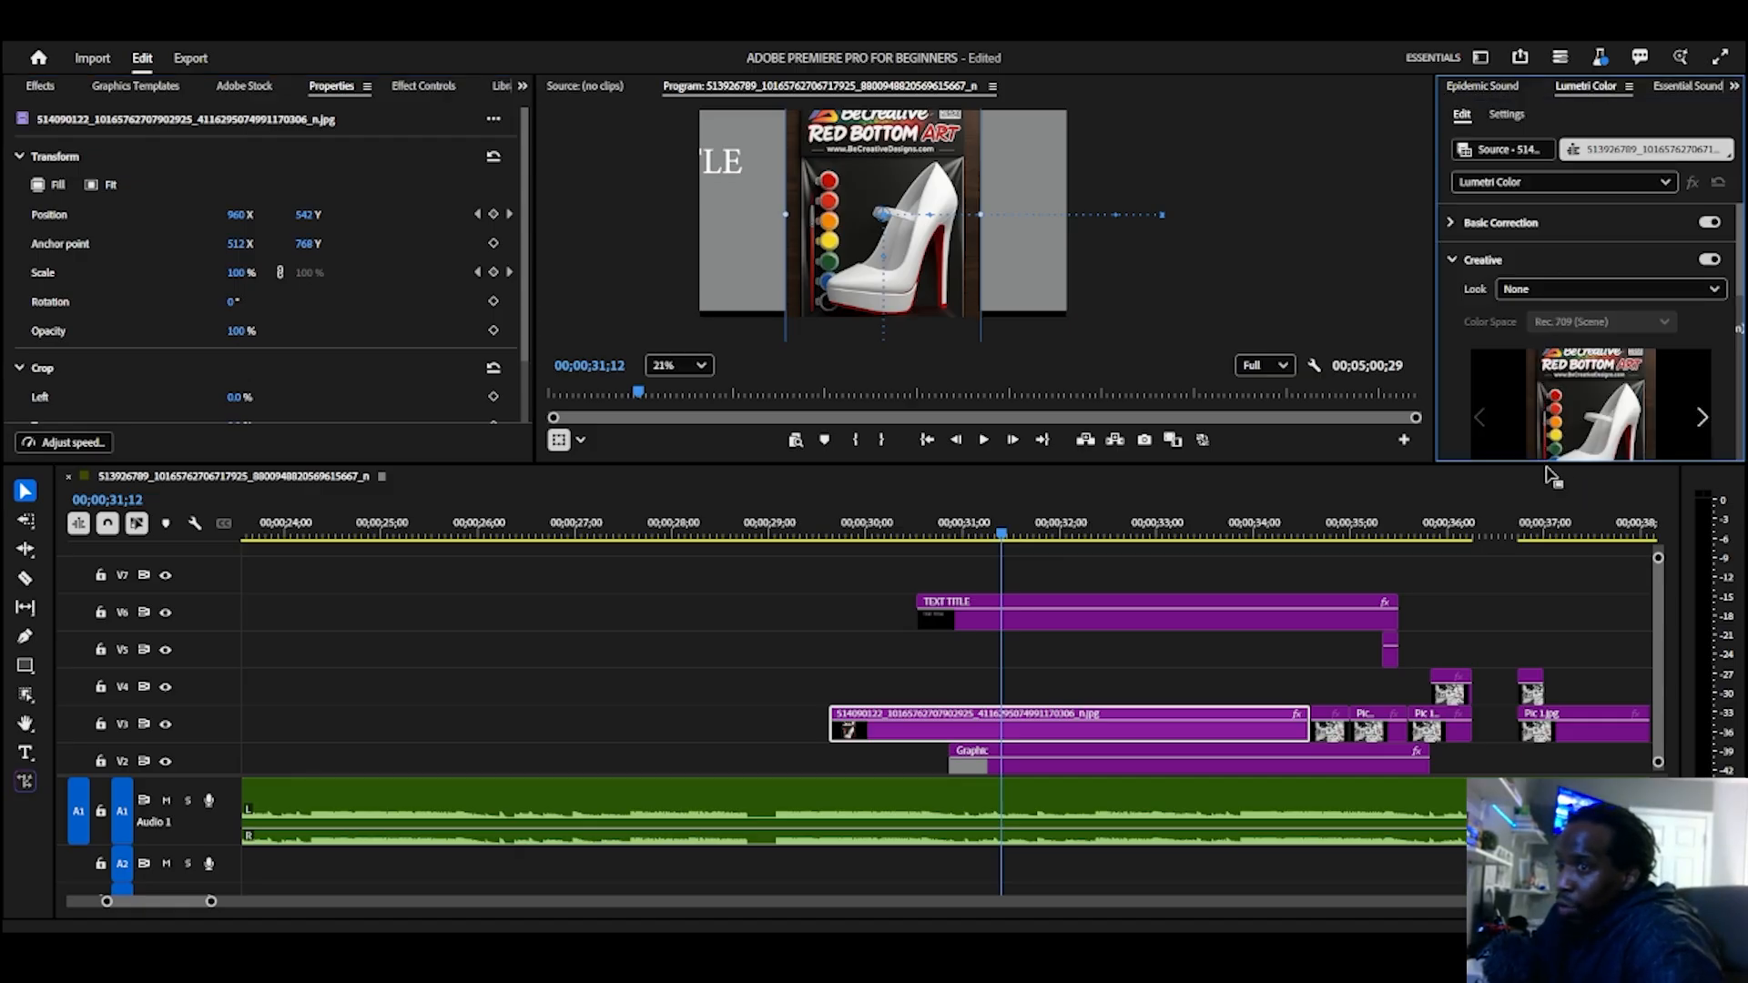
{"action": "left_click_drag", "start_coordinate": [1551, 464], "coordinate": [1551, 581]}
{"action": "scroll", "coordinate": [1564, 473], "scroll_direction": "down", "scroll_amount": 5}
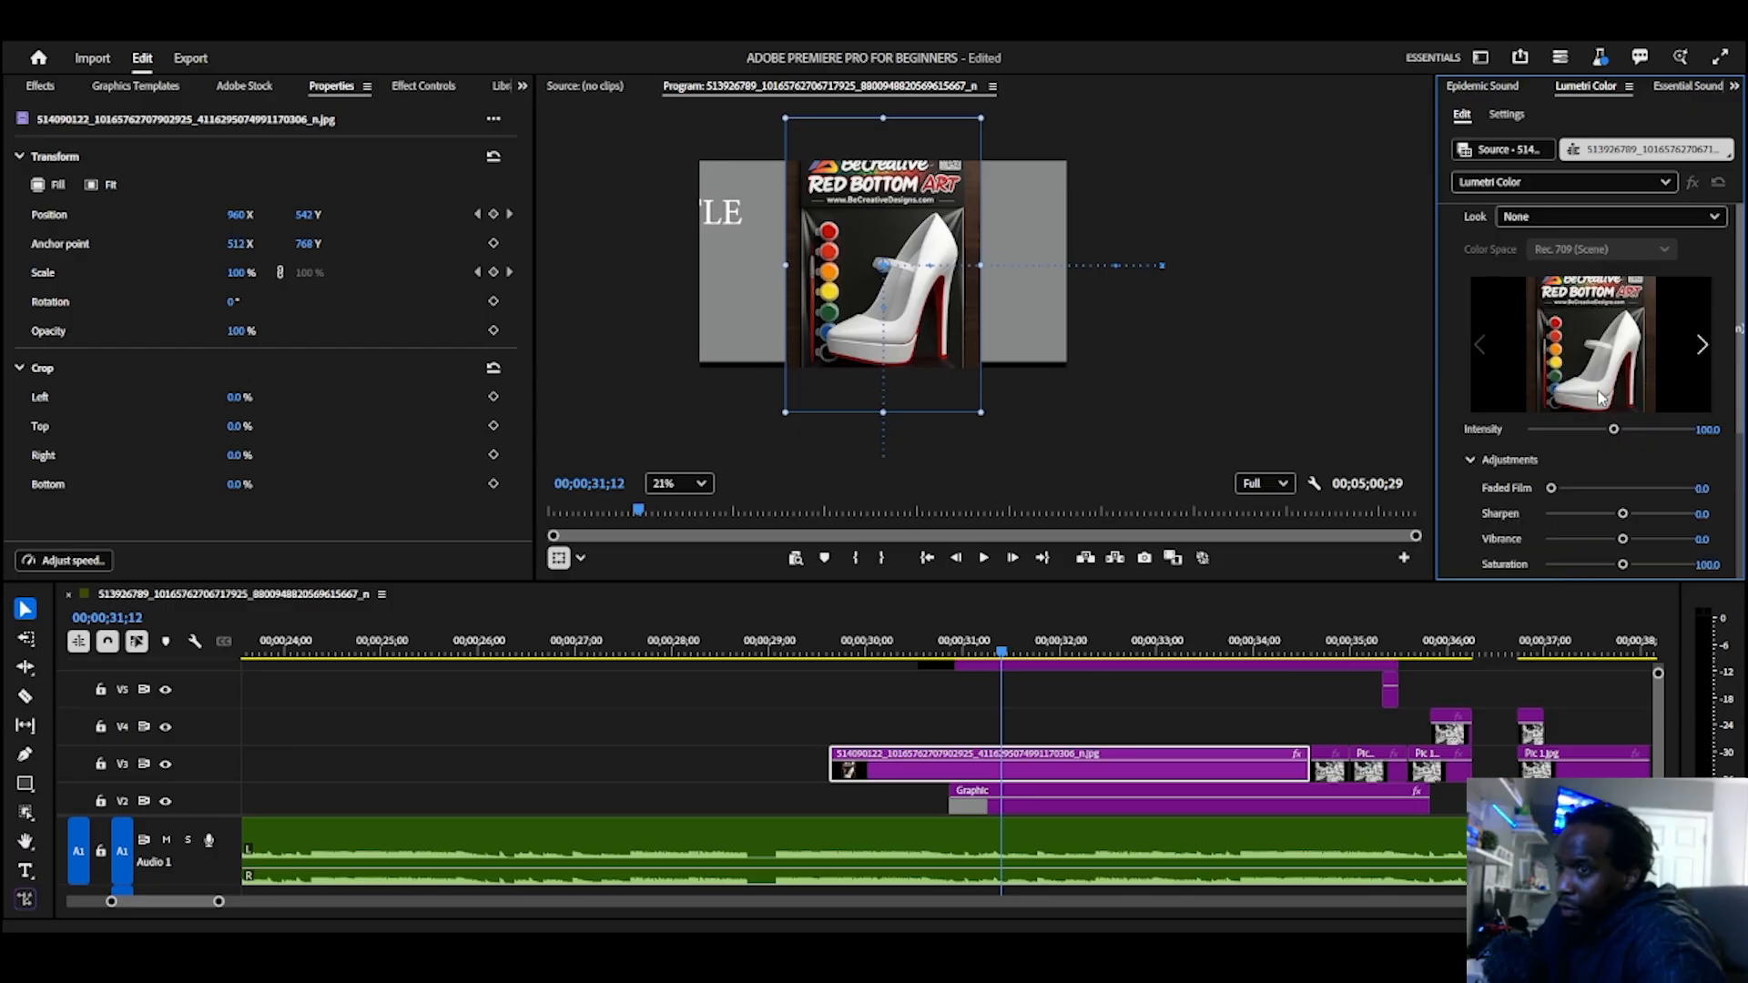
Step: In the V3 image clip's Lumetri Creative settings, set Intensity to 174.6 and Faded Film to 65.4
{"action": "scroll", "coordinate": [1560, 475], "scroll_direction": "down", "scroll_amount": 3}
{"action": "scroll", "coordinate": [1561, 473], "scroll_direction": "up", "scroll_amount": 3}
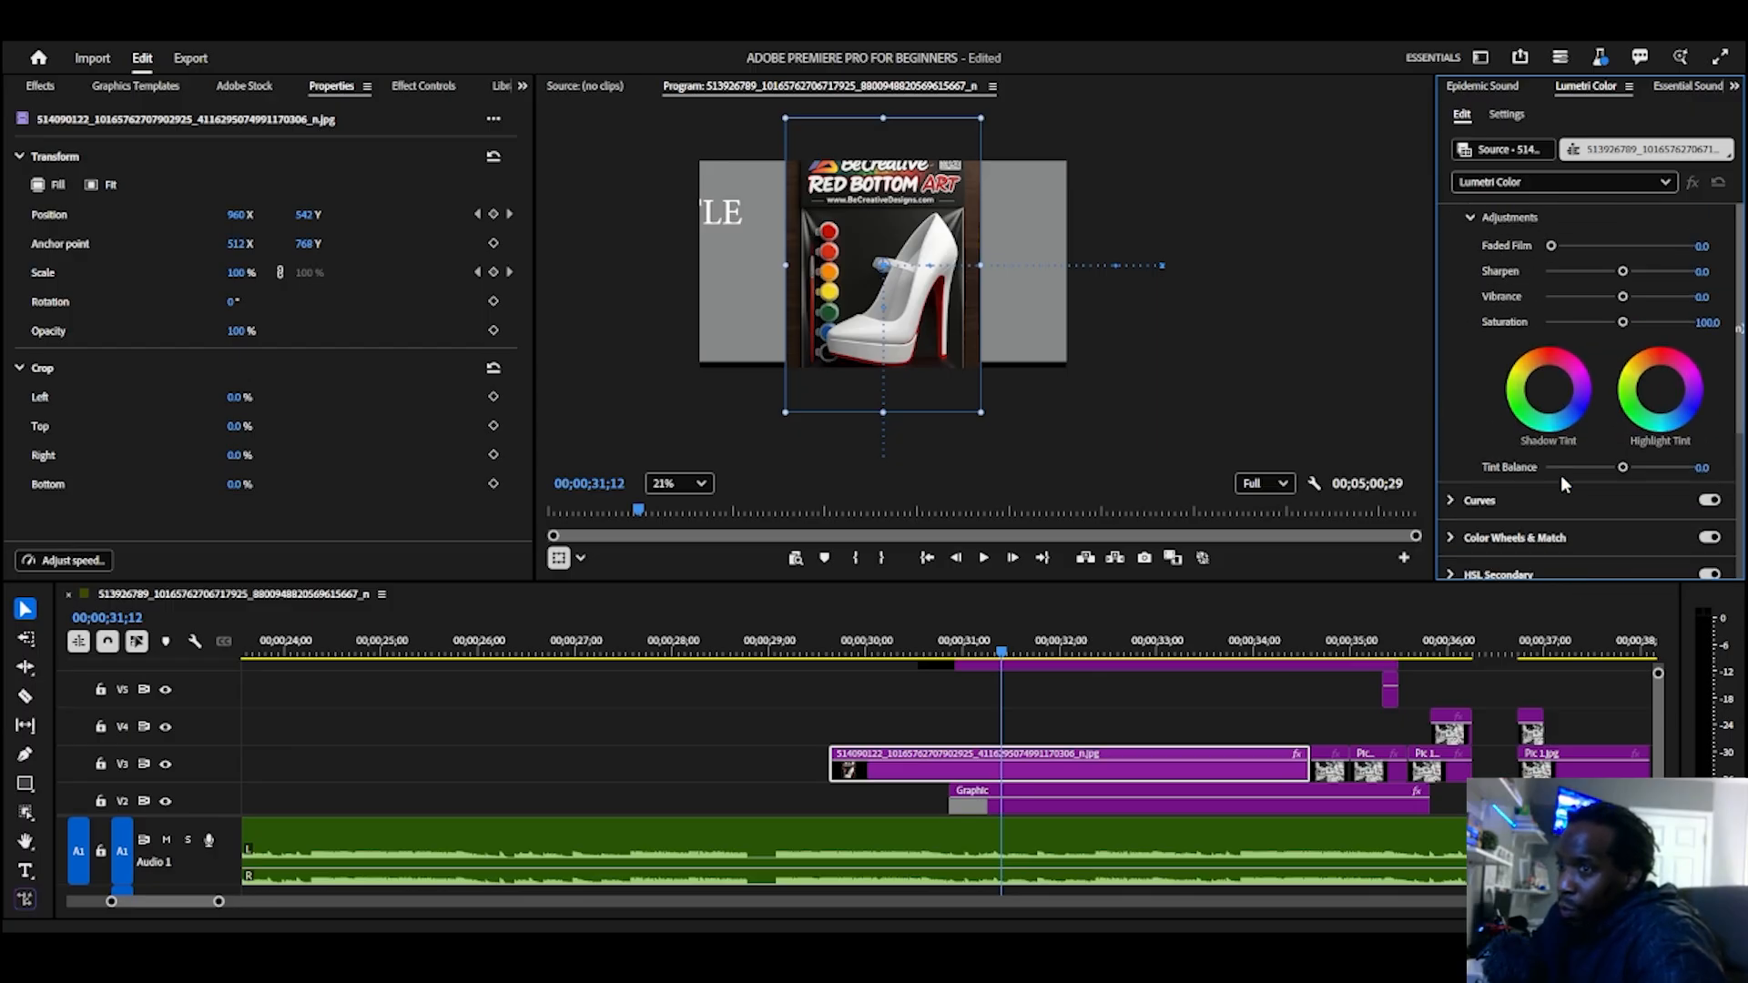
{"action": "scroll", "coordinate": [1566, 482], "scroll_direction": "up", "scroll_amount": 2}
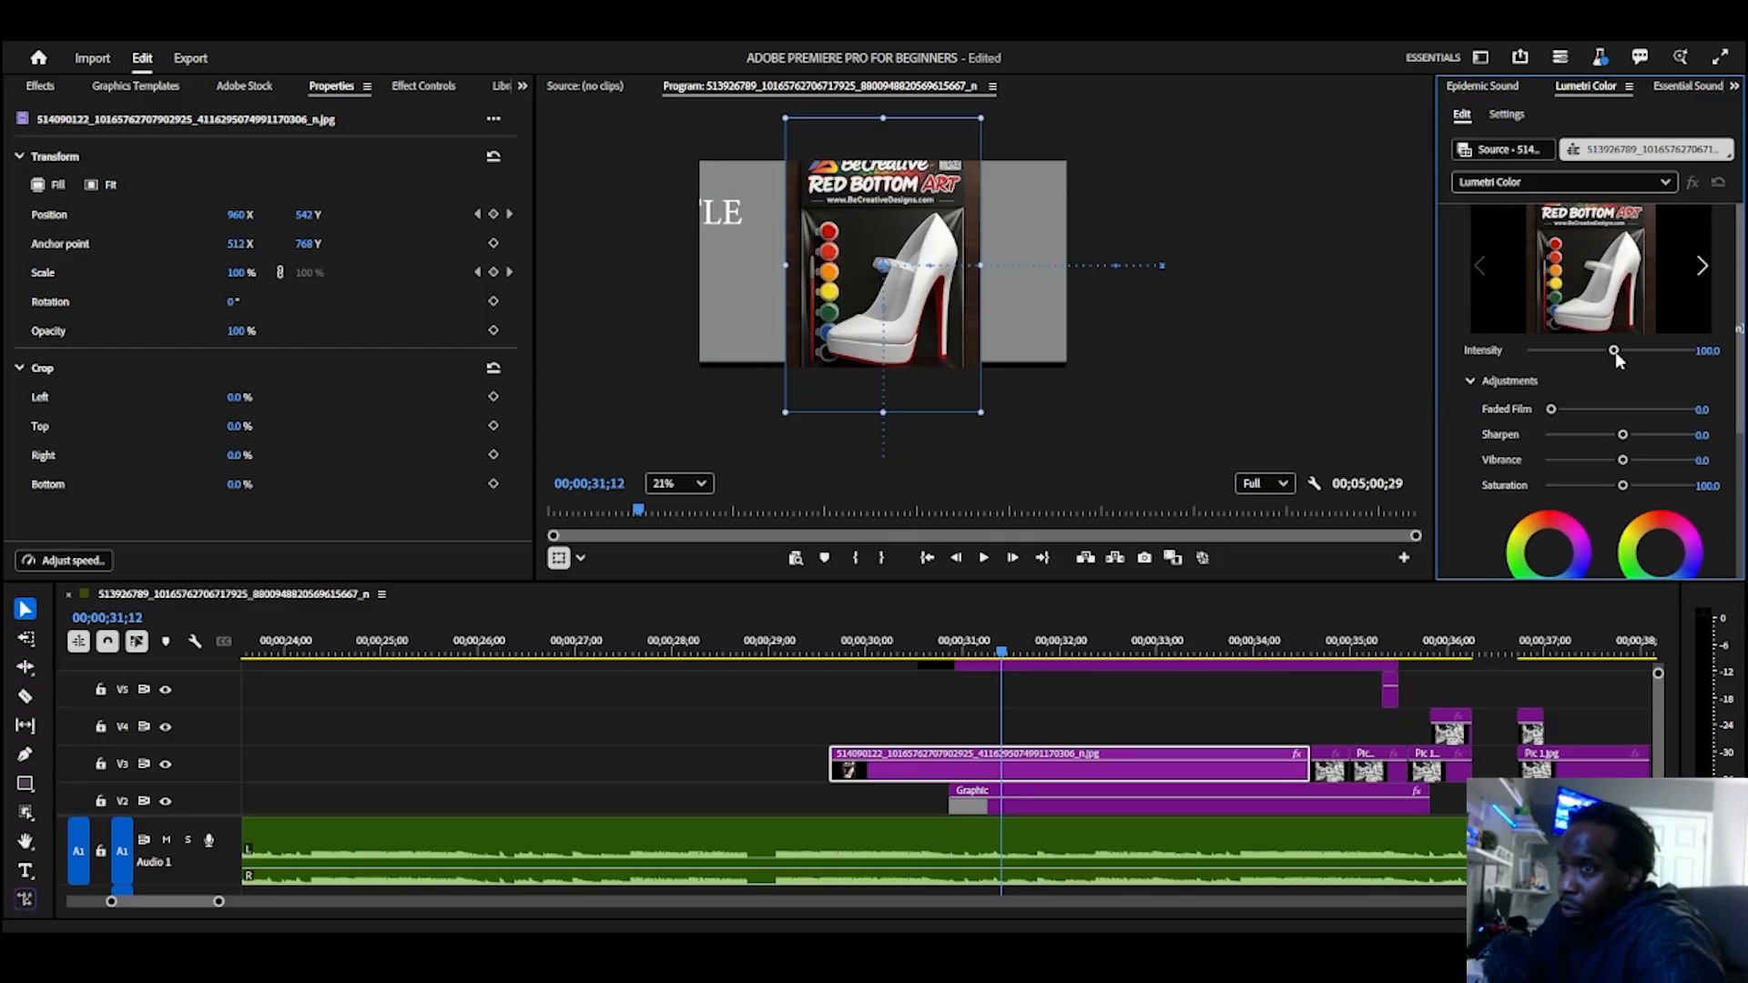
{"action": "left_click_drag", "start_coordinate": [1613, 350], "coordinate": [1670, 352]}
{"action": "left_click_drag", "start_coordinate": [1550, 409], "coordinate": [1642, 410]}
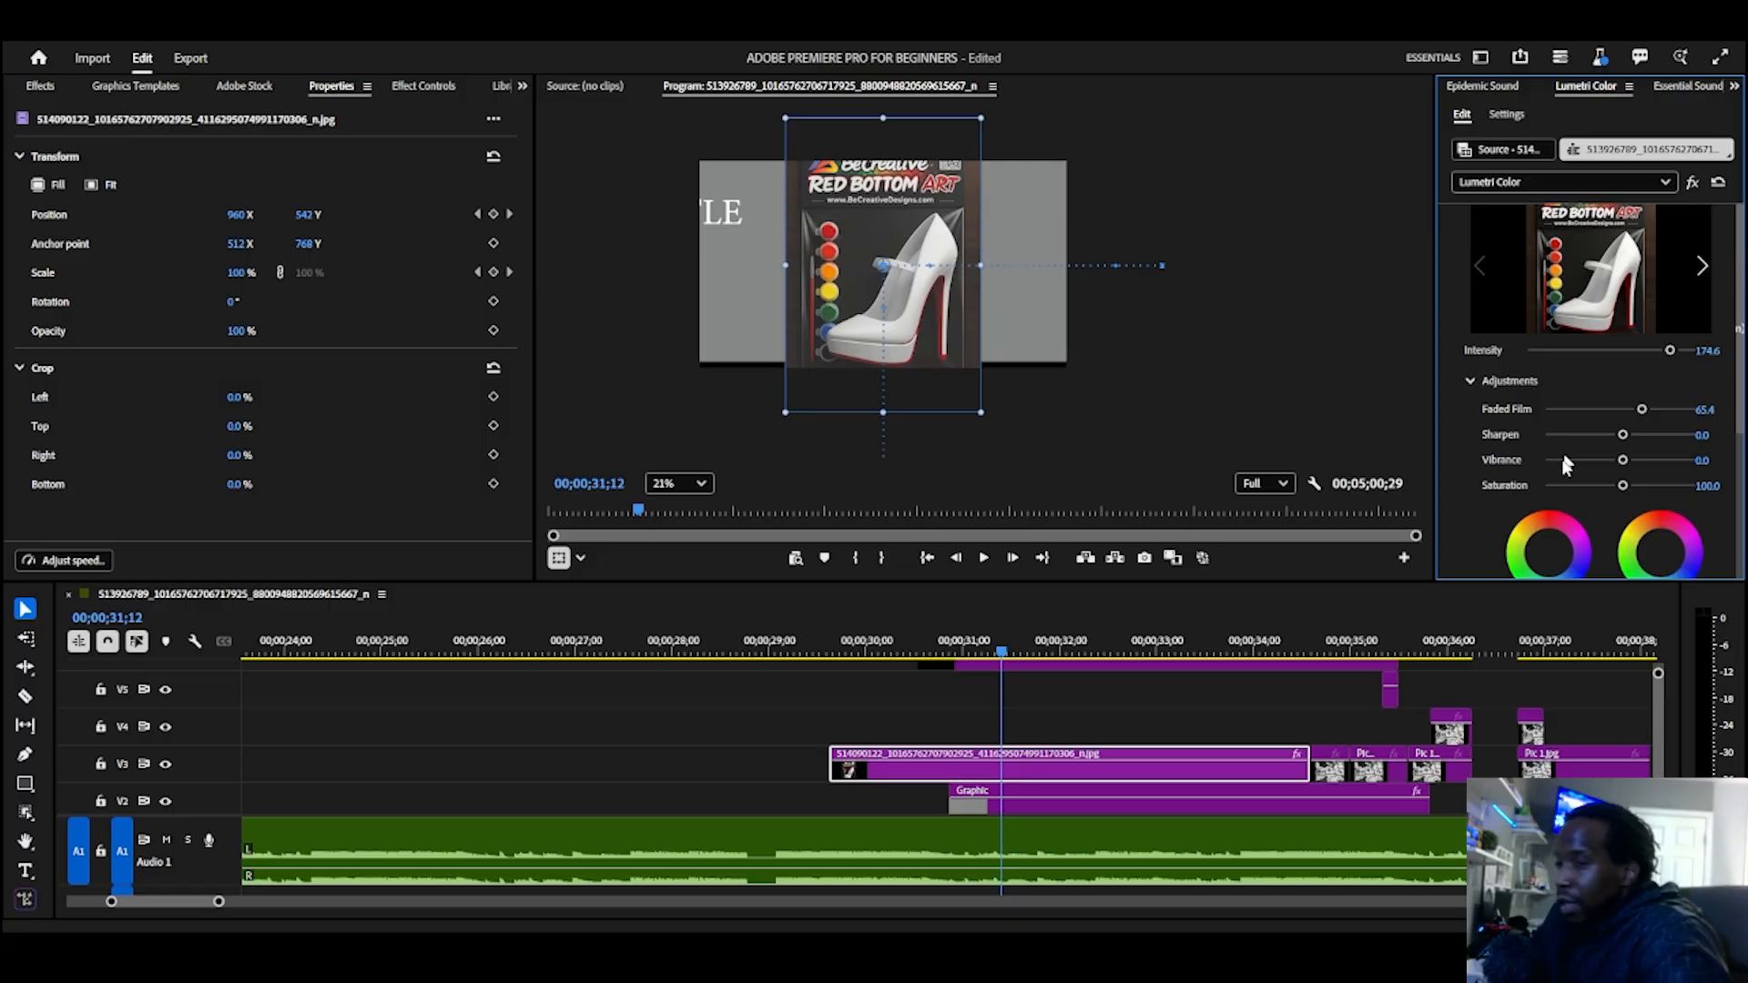
Step: Toggle Color Wheels & Match and raise the V3 image clip's whole Hue vs Sat curve to the top with a point in the orange-red hues
{"action": "scroll", "coordinate": [1571, 459], "scroll_direction": "down", "scroll_amount": 3}
{"action": "scroll", "coordinate": [1571, 459], "scroll_direction": "down", "scroll_amount": 1}
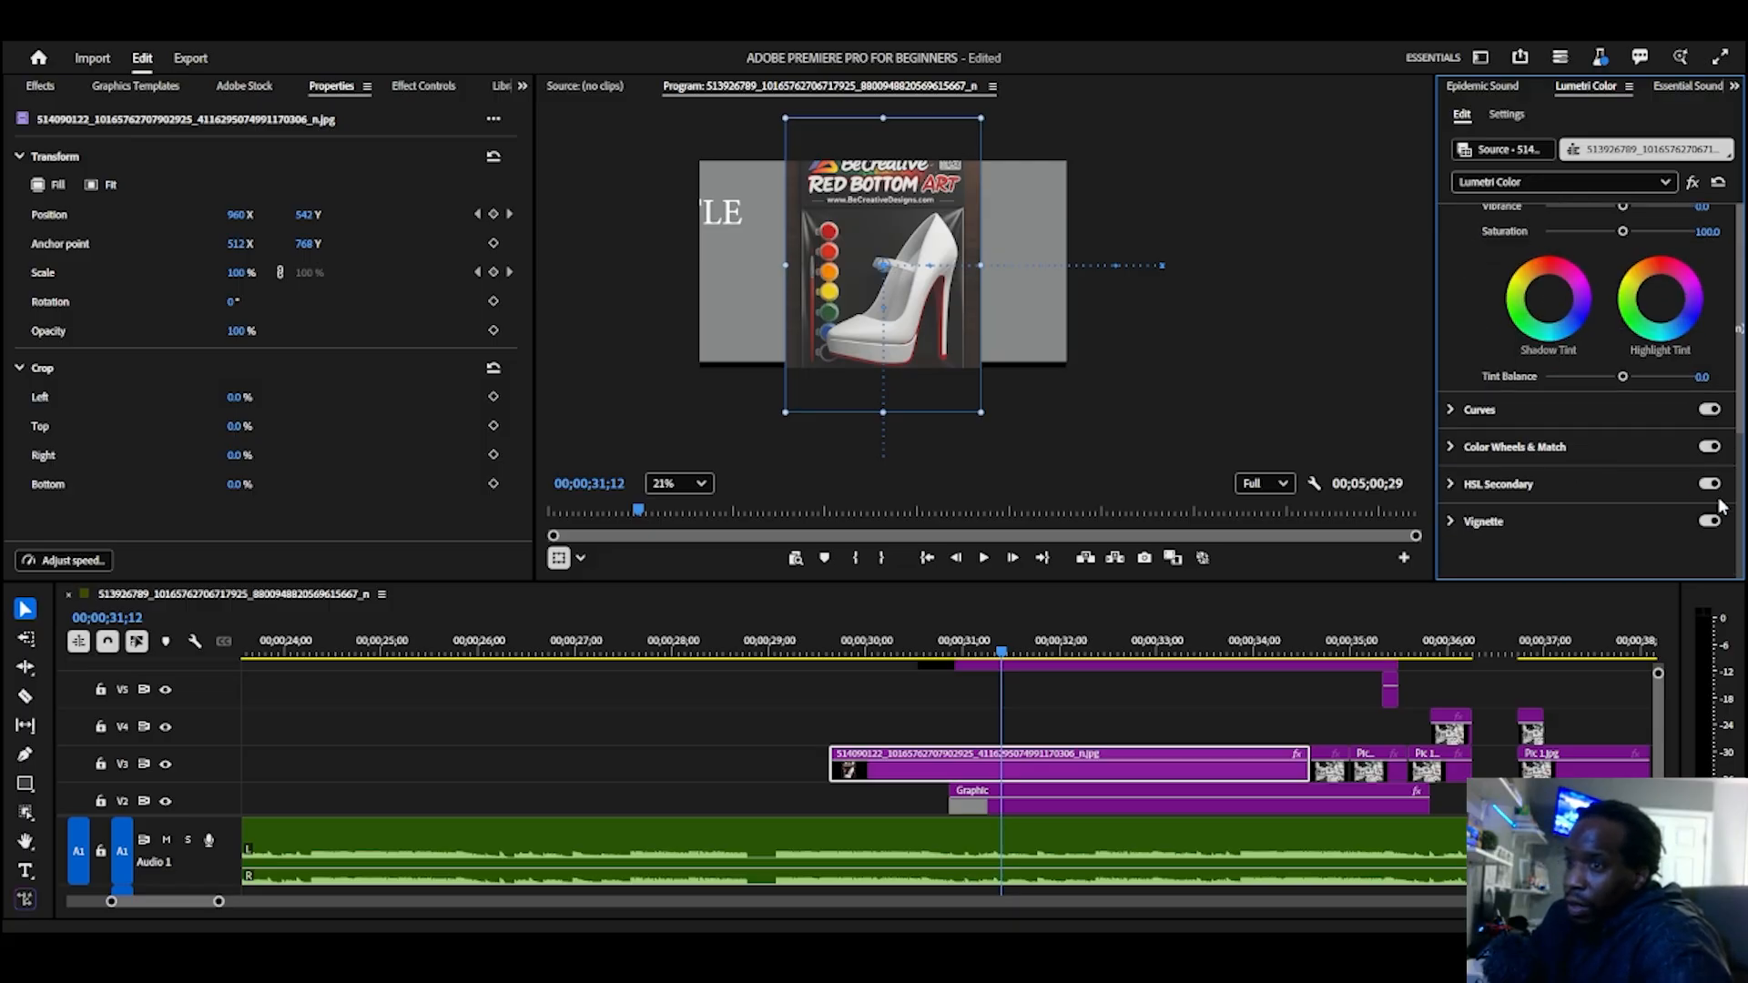
{"action": "left_click", "coordinate": [1708, 447]}
{"action": "left_click", "coordinate": [1467, 414]}
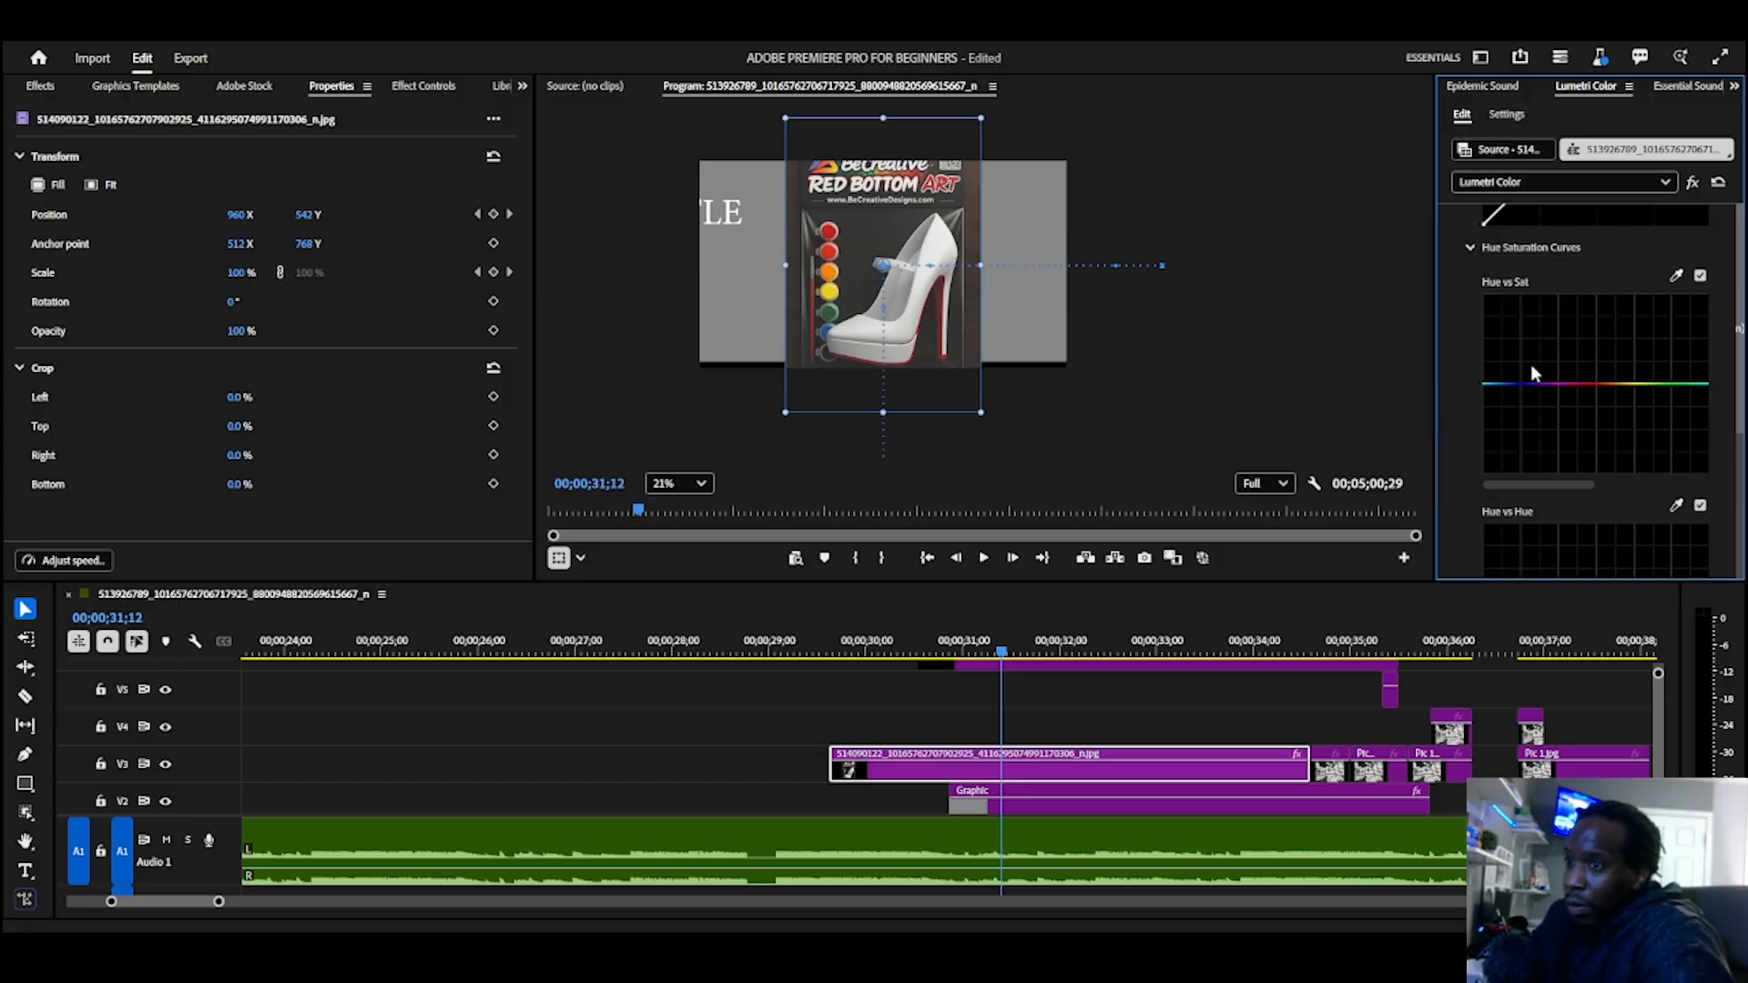
{"action": "left_click_drag", "start_coordinate": [1555, 385], "coordinate": [1609, 302]}
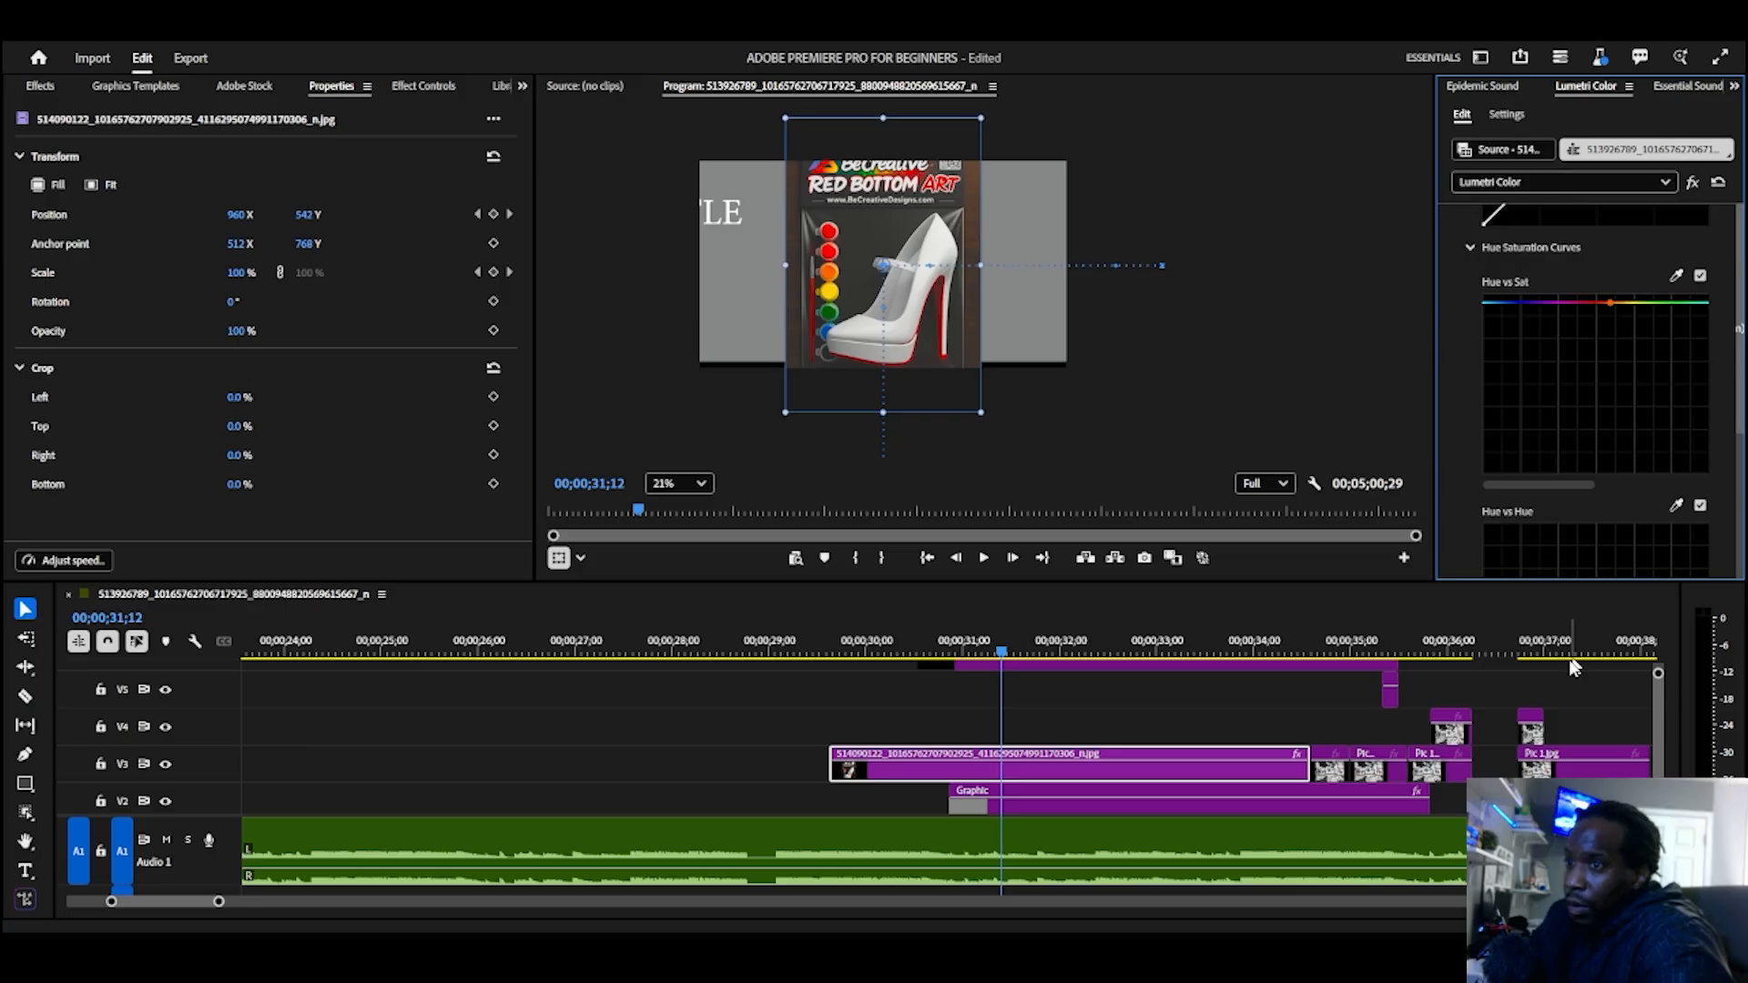
Step: Move the playhead to 00;00;31;20 and enlarge the timeline area to bring the V6 title track into view
{"action": "left_click", "coordinate": [1019, 765]}
{"action": "left_click", "coordinate": [1025, 664]}
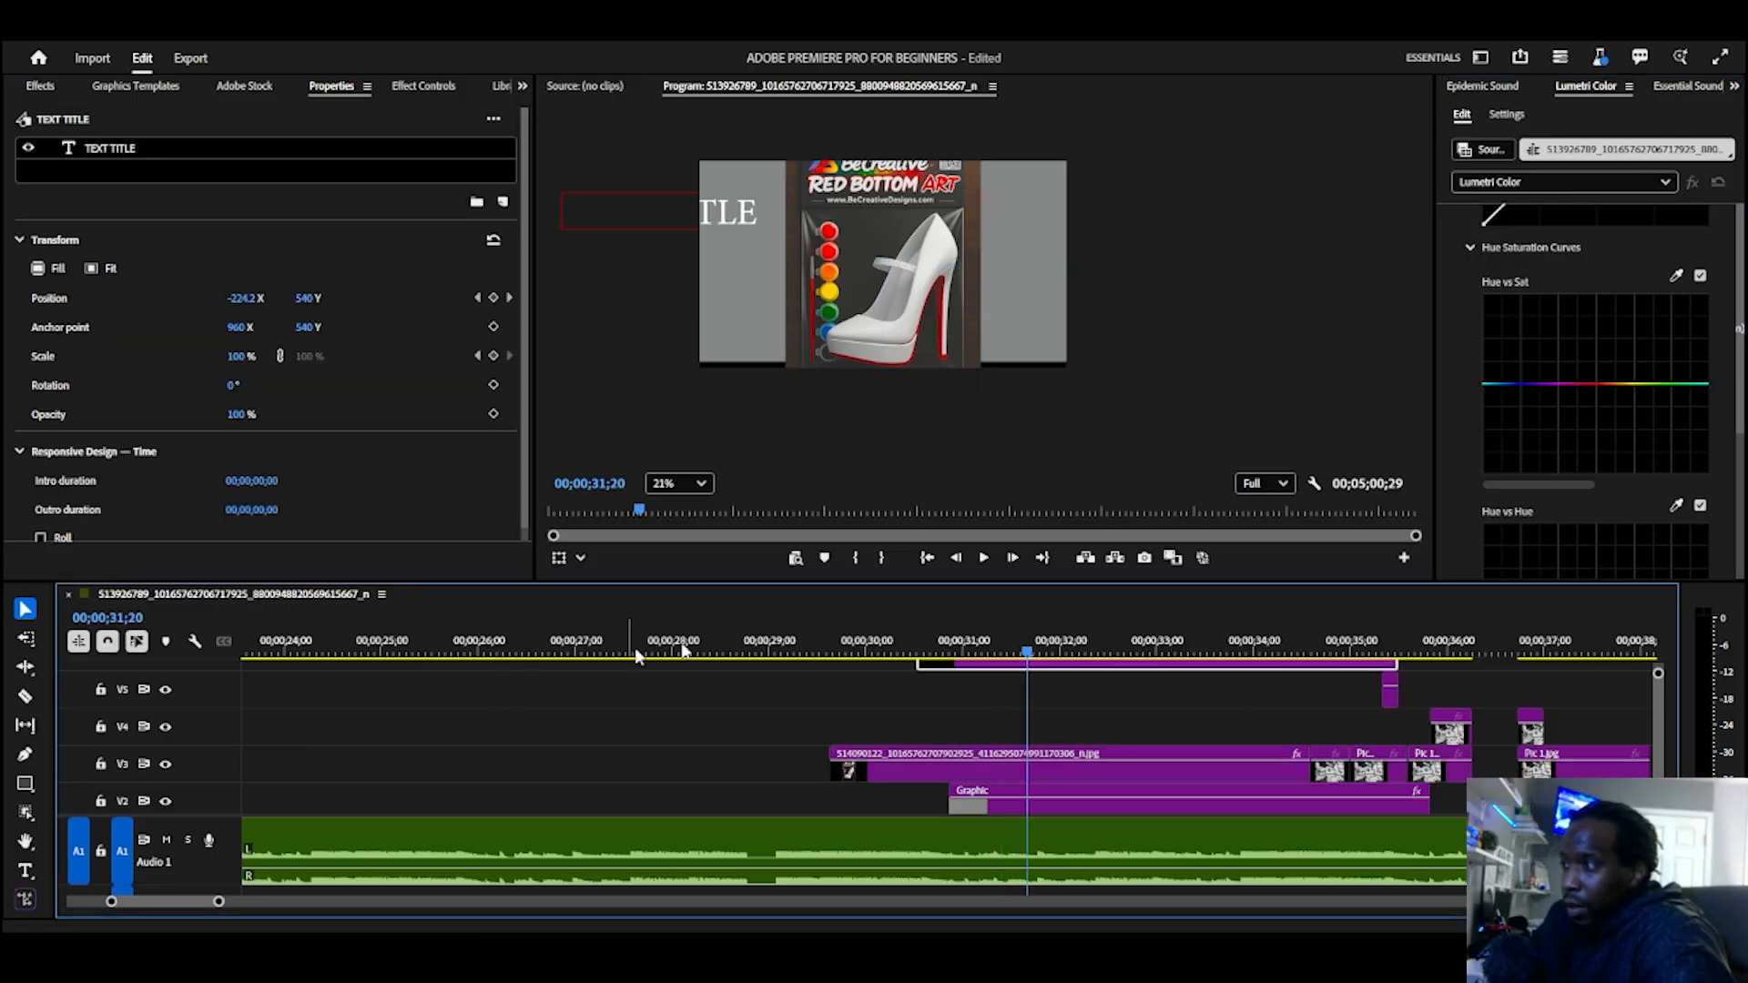
{"action": "scroll", "coordinate": [855, 732], "scroll_direction": "up", "scroll_amount": 2}
{"action": "scroll", "coordinate": [387, 776], "scroll_direction": "down", "scroll_amount": 2}
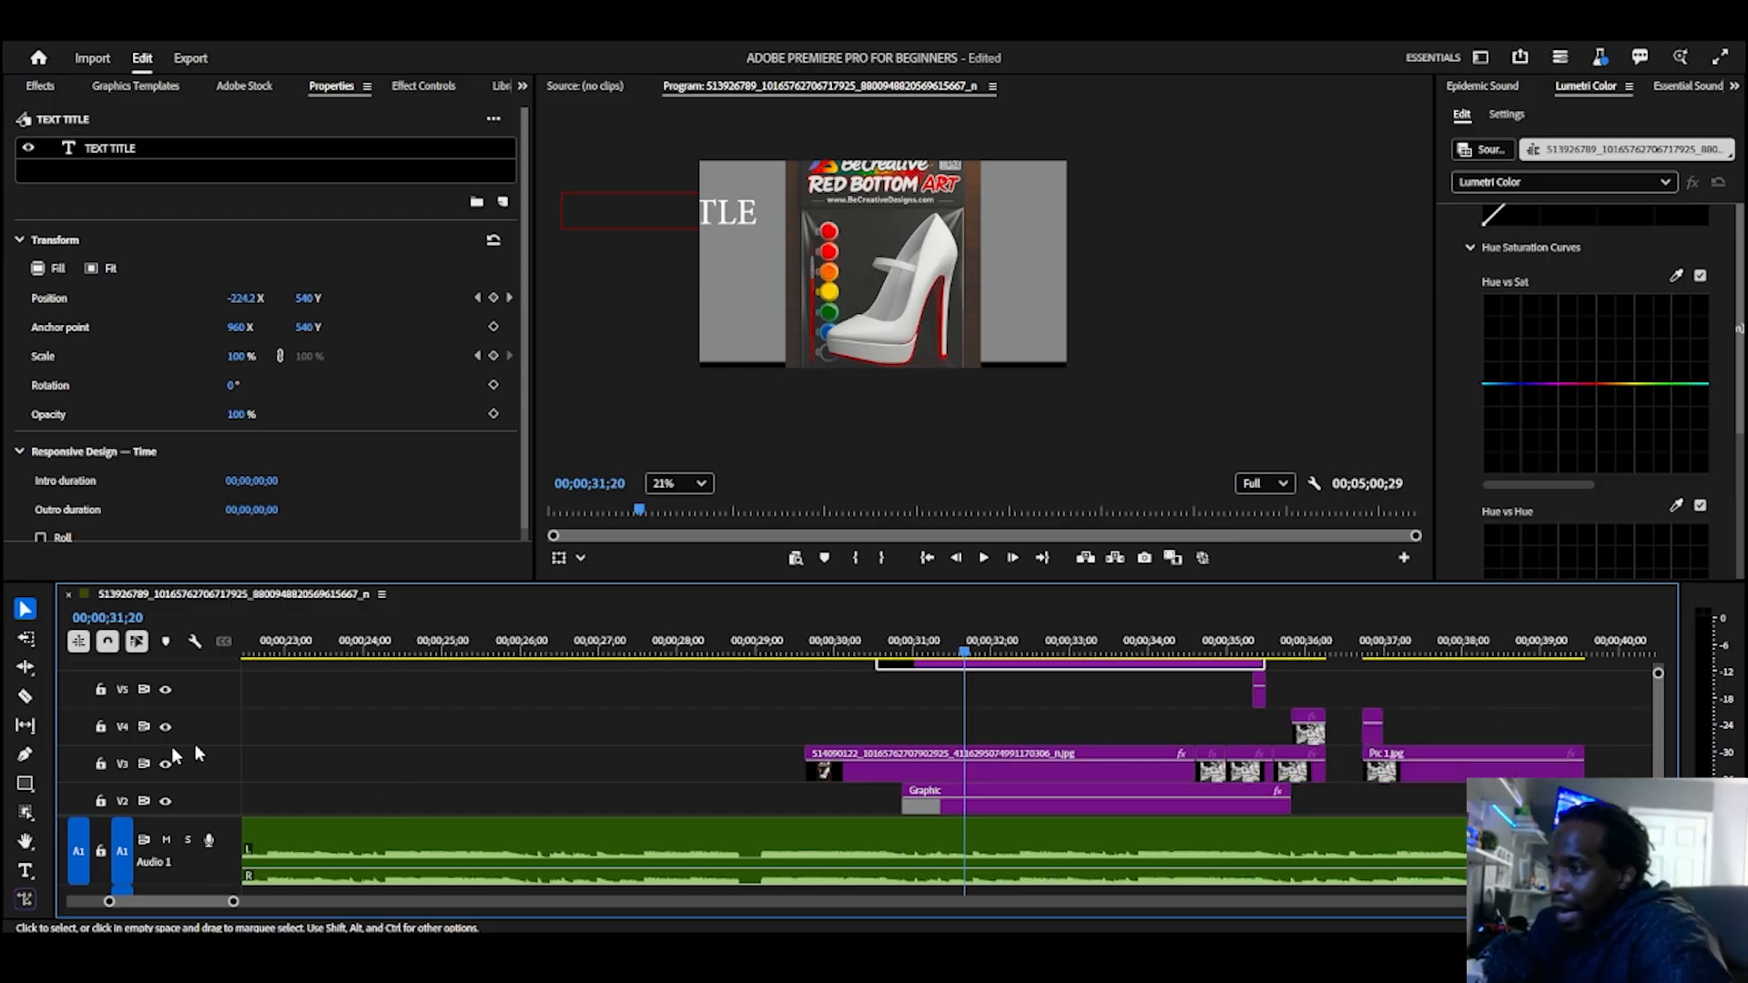
{"action": "scroll", "coordinate": [401, 763], "scroll_direction": "down", "scroll_amount": 2}
{"action": "key", "text": "super"}
{"action": "key", "text": "super"}
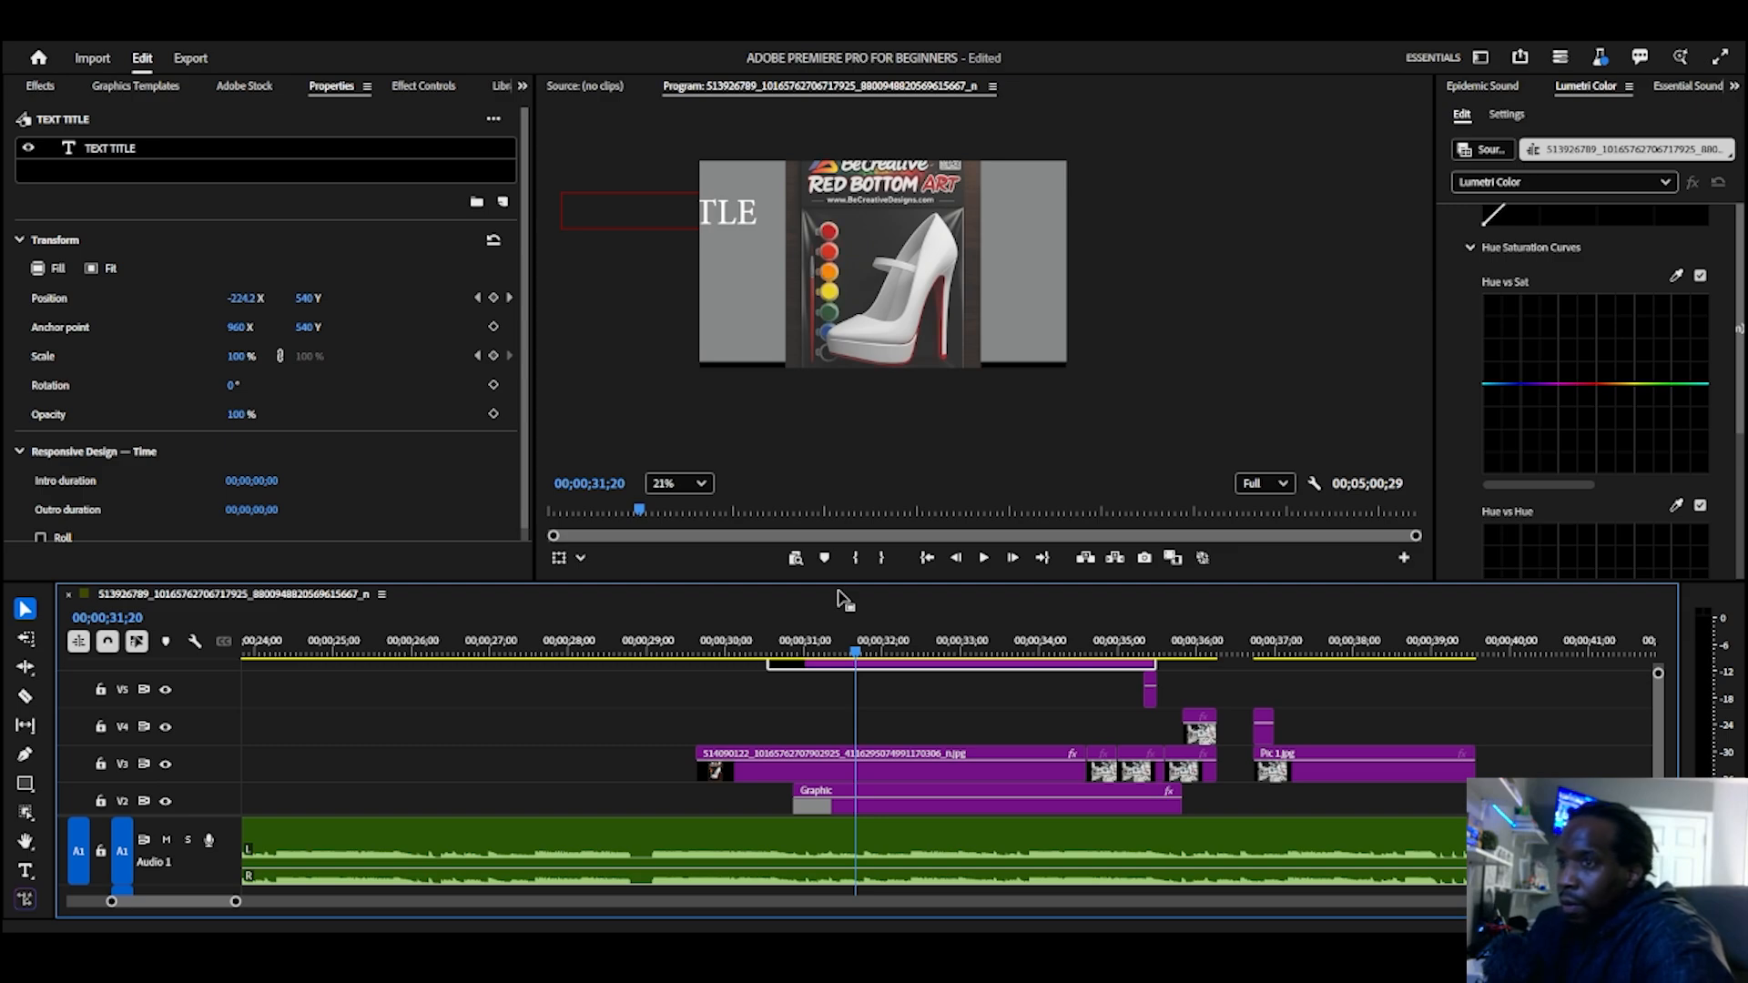
{"action": "left_click_drag", "start_coordinate": [652, 608], "coordinate": [670, 522]}
Step: Select the Pic 1.jpg clip on V3 at 00;00;37;28 and add an orange-red control point slightly above the middle of its Hue vs Sat curve
{"action": "left_click", "coordinate": [810, 743]}
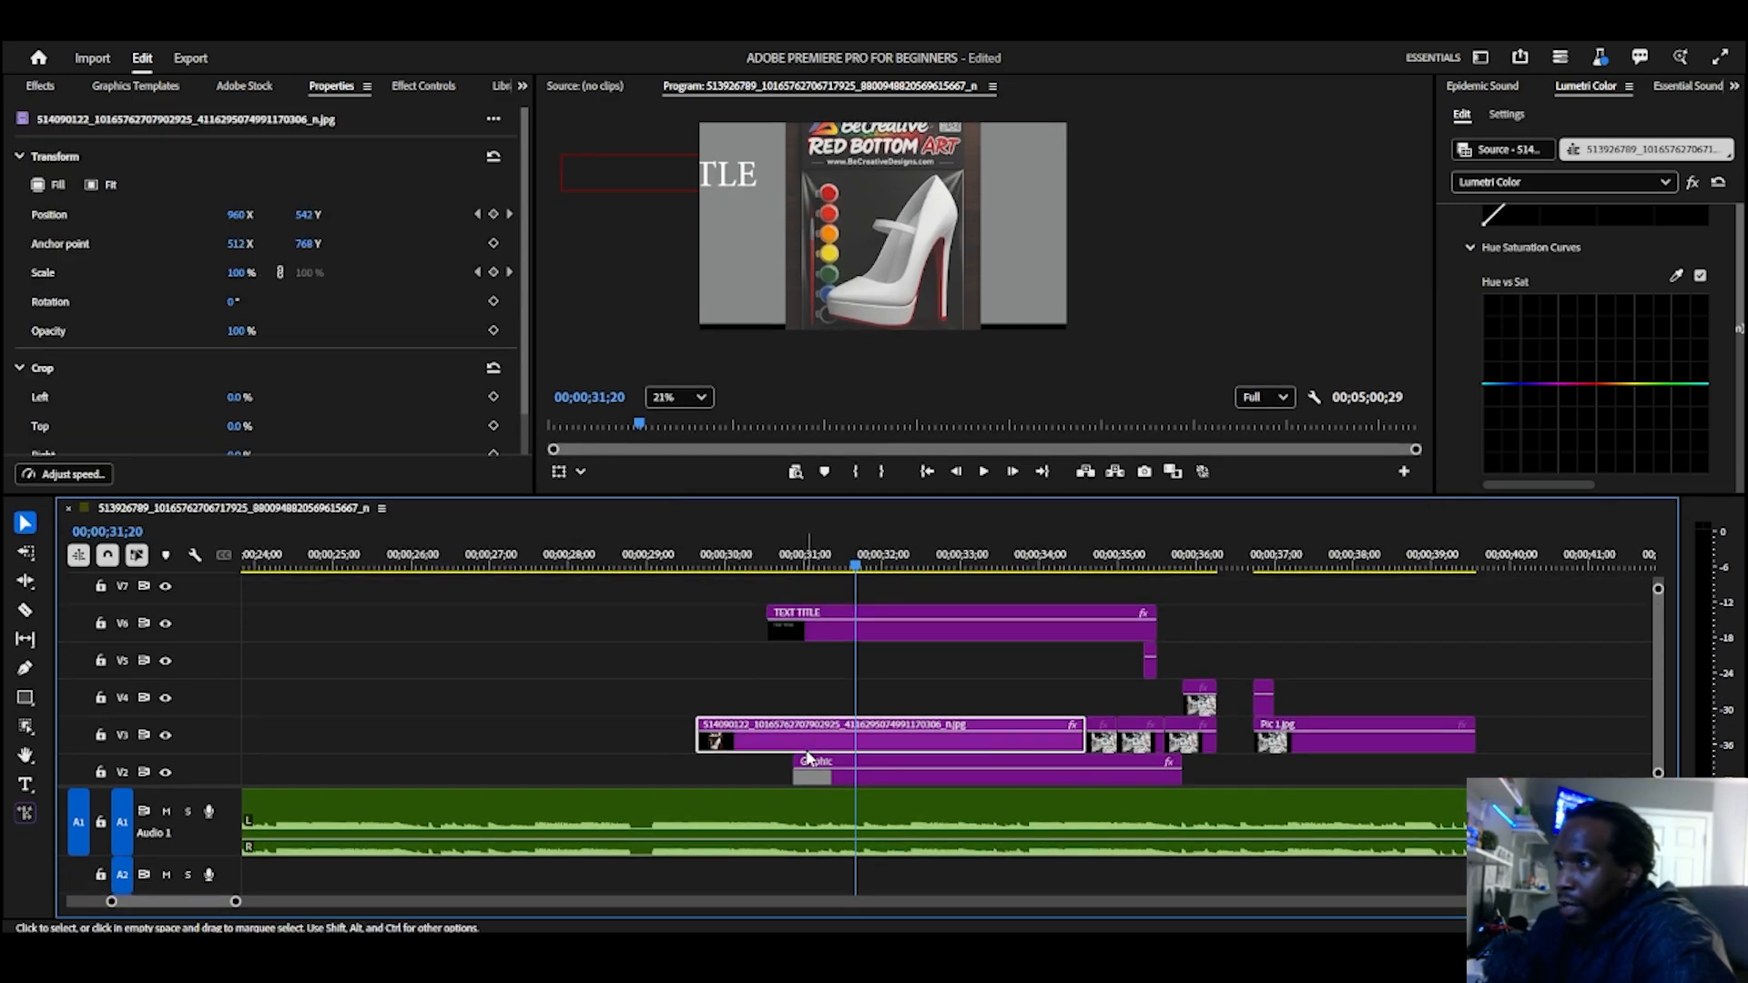
{"action": "left_click", "coordinate": [1047, 771]}
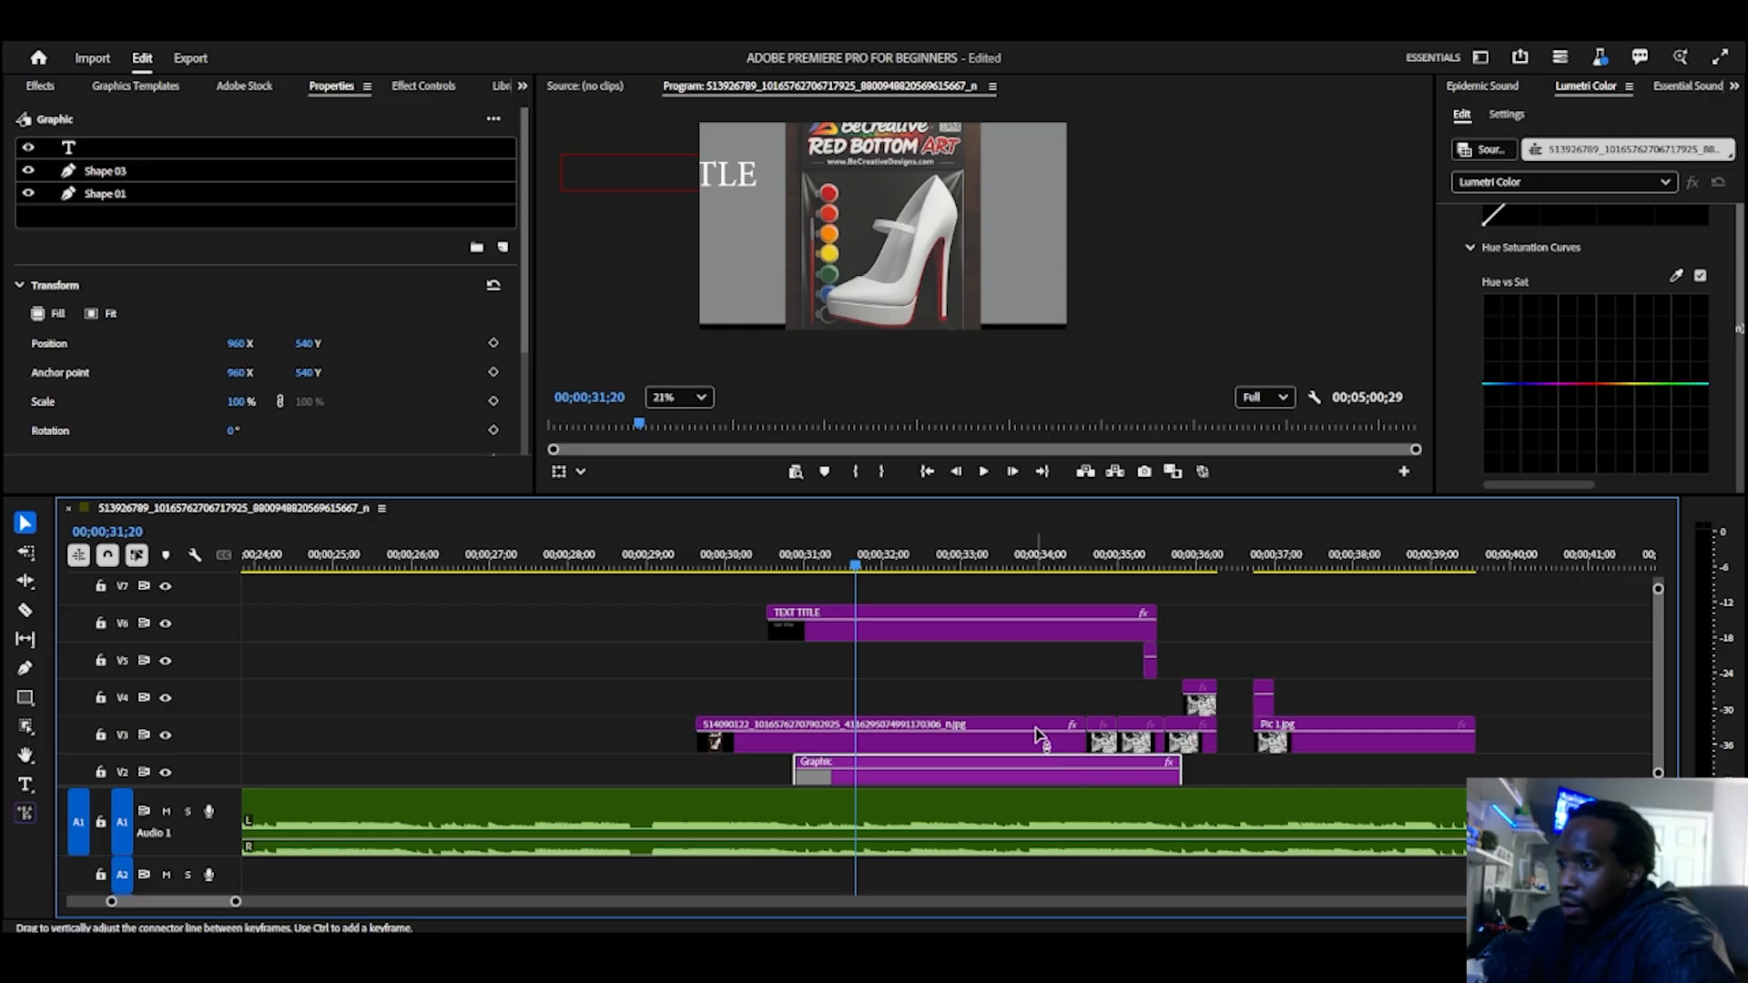
{"action": "left_click", "coordinate": [1025, 745]}
{"action": "left_click", "coordinate": [1051, 547]}
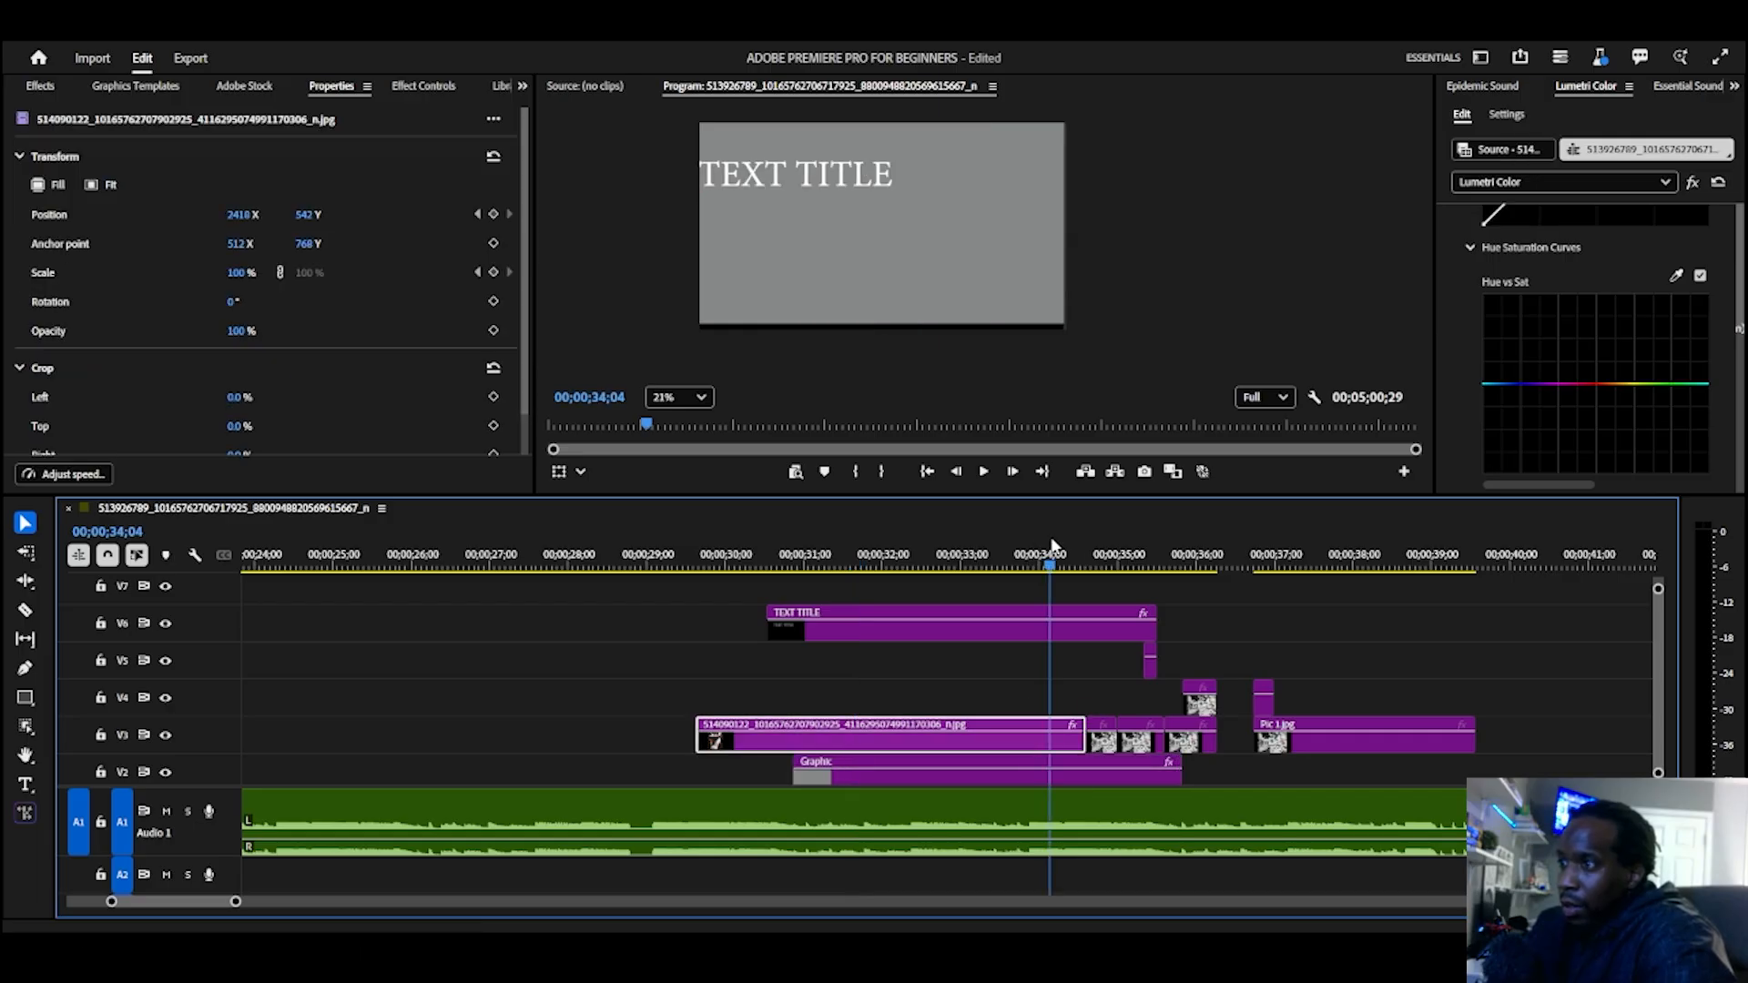
{"action": "left_click_drag", "start_coordinate": [1051, 546], "coordinate": [1350, 533]}
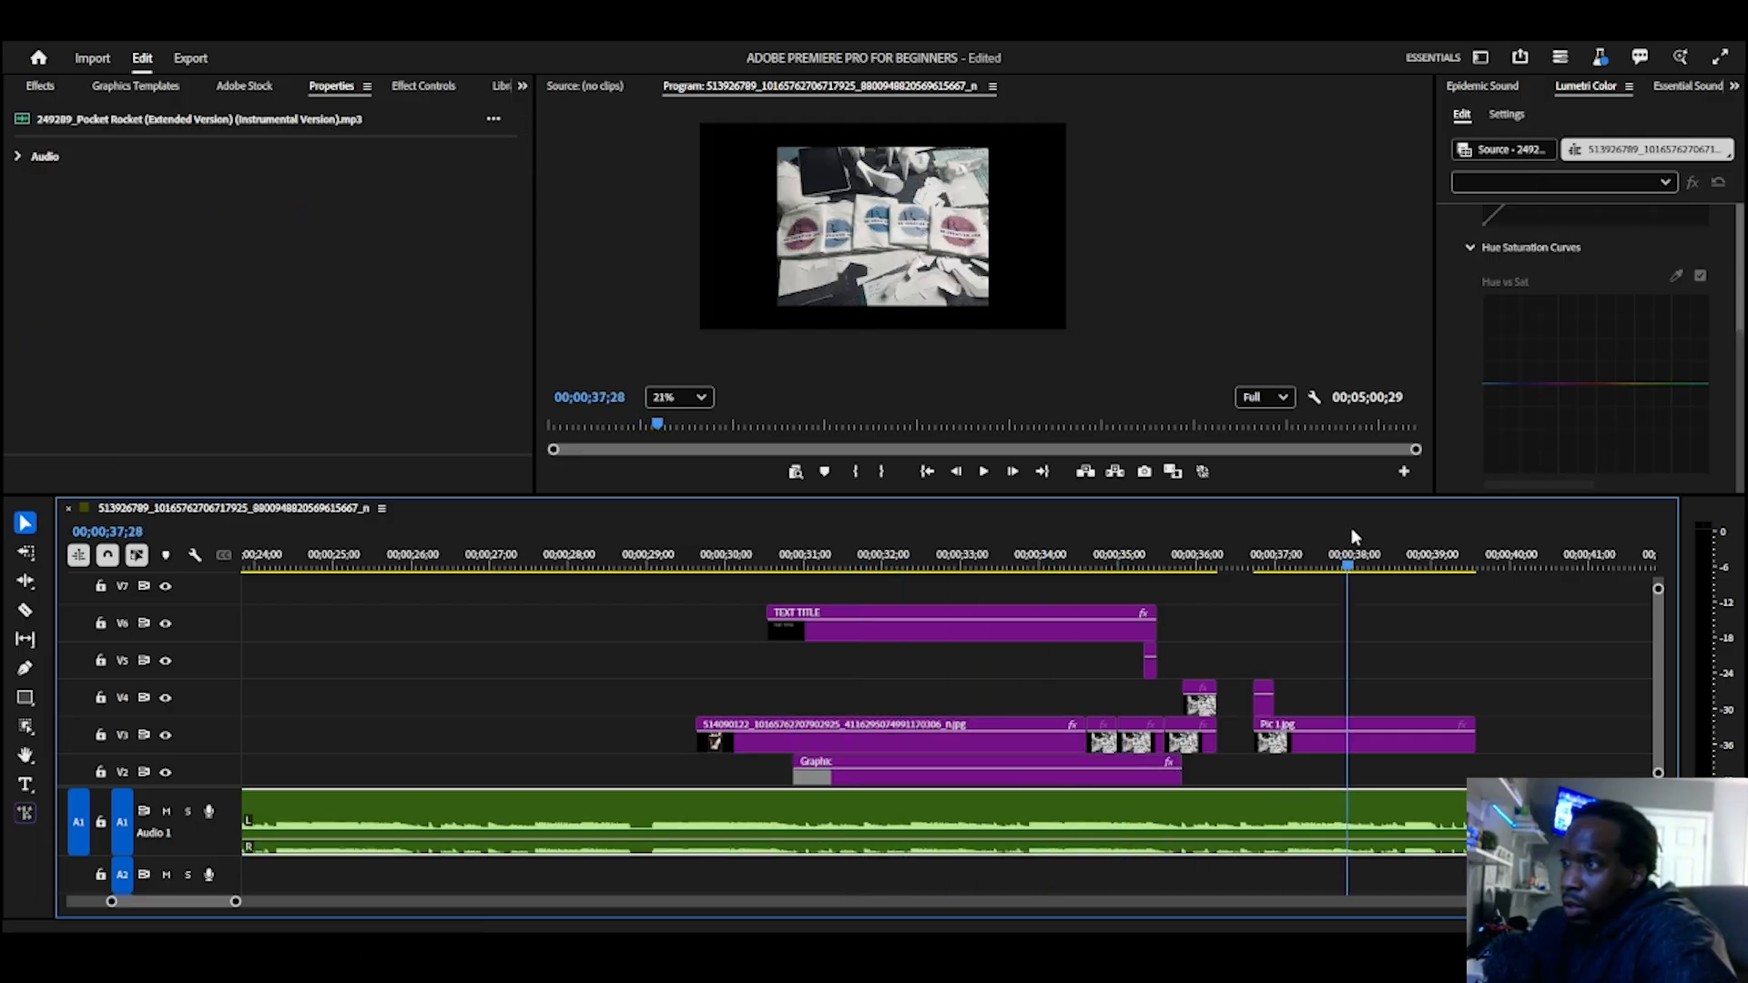
{"action": "left_click", "coordinate": [1406, 745]}
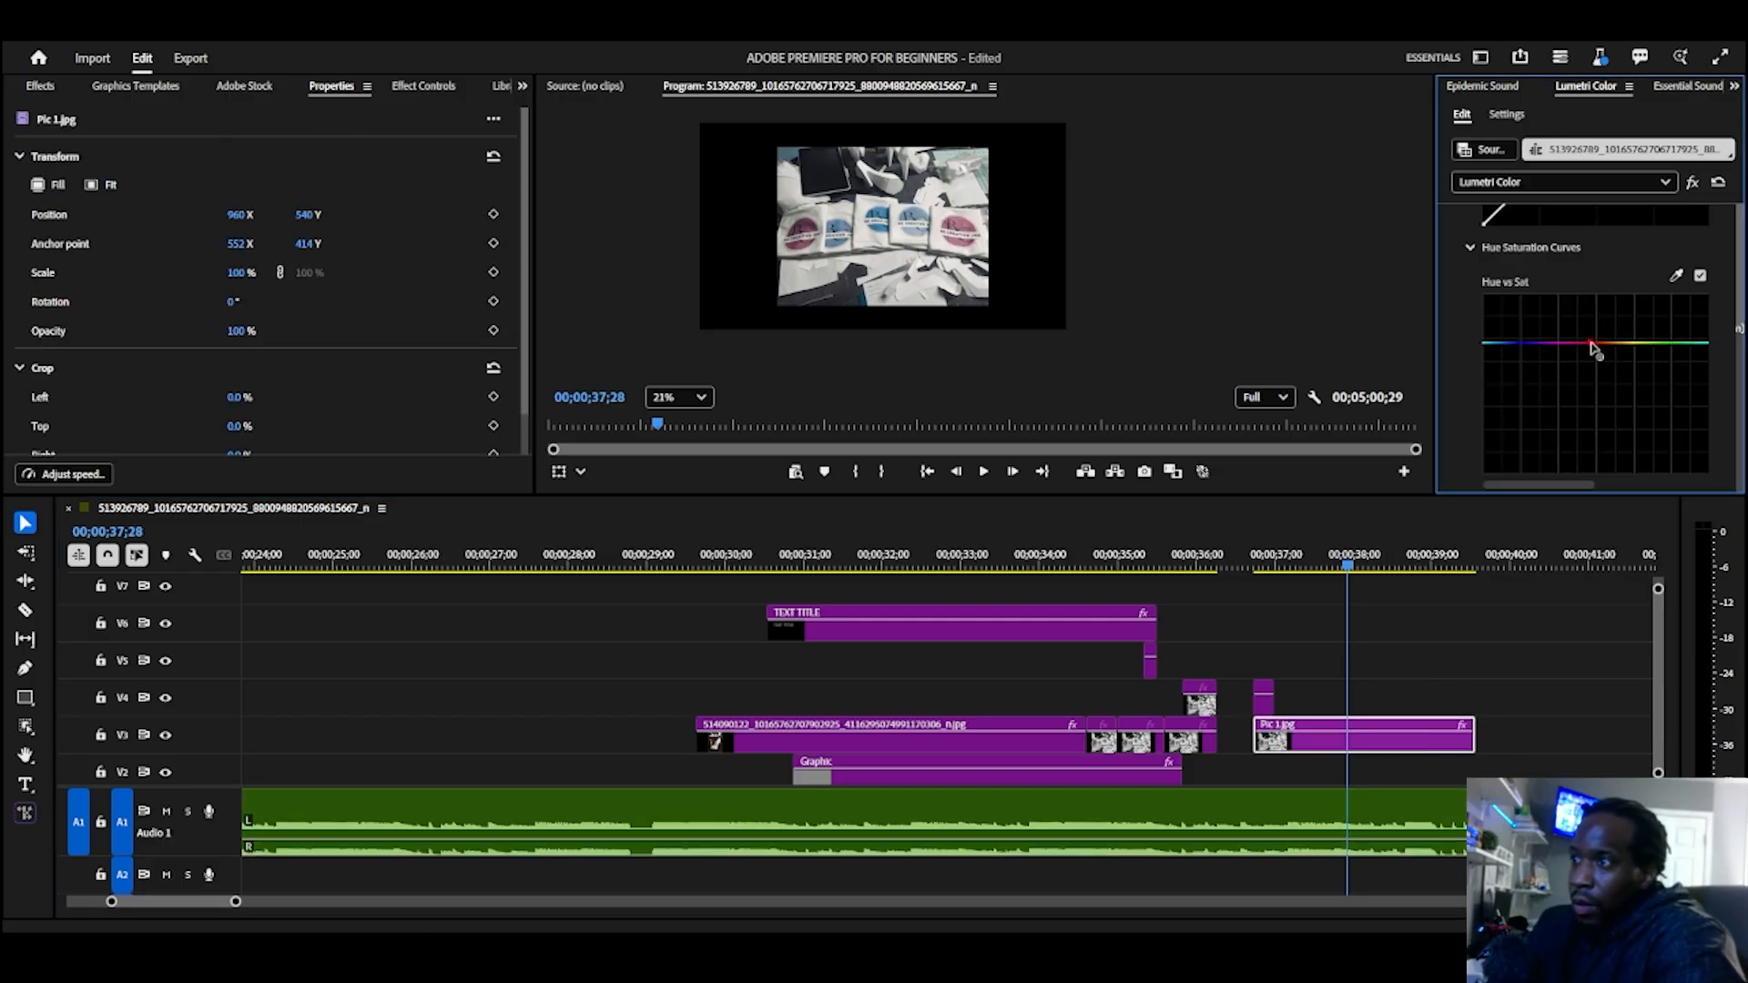
{"action": "mouse_move", "coordinate": [1593, 347]}
{"action": "left_mouse_down"}
{"action": "mouse_move", "coordinate": [1610, 401]}
{"action": "mouse_move", "coordinate": [1614, 368]}
{"action": "left_mouse_up"}
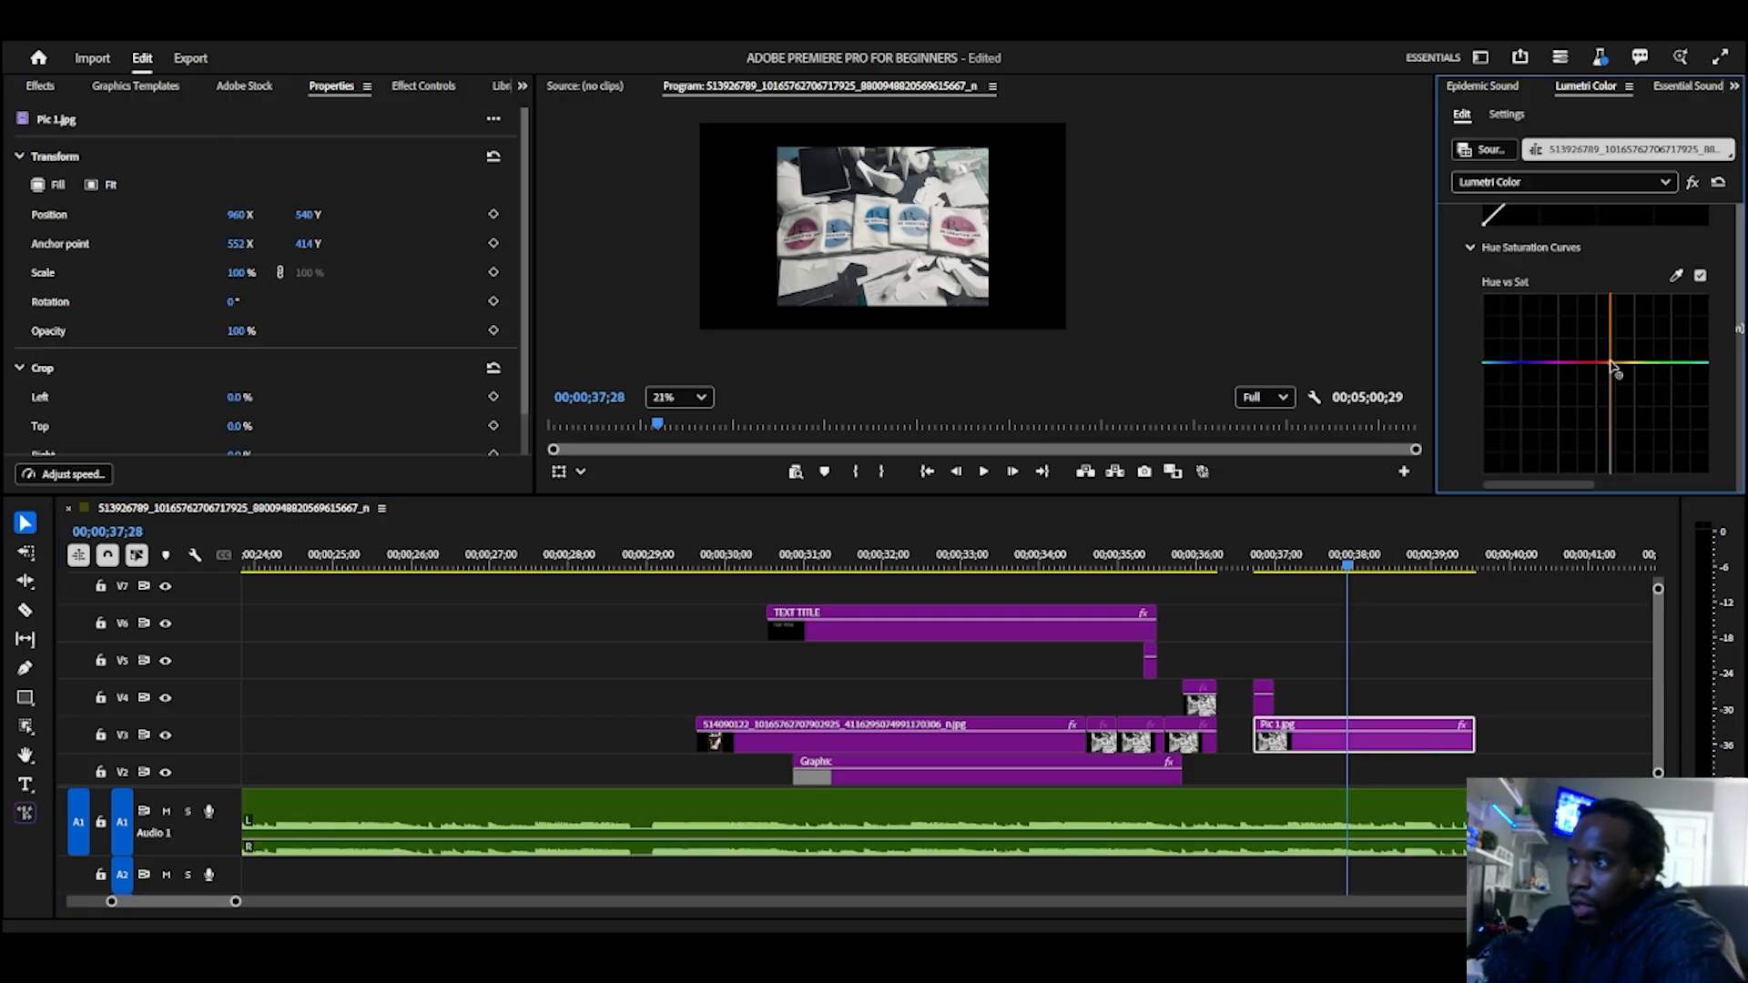
Step: Enlarge the program preview and raise the blue-to-red side of Pic 1.jpg's Hue vs Sat curve to boost those colors
{"action": "left_click_drag", "start_coordinate": [865, 497], "coordinate": [920, 617]}
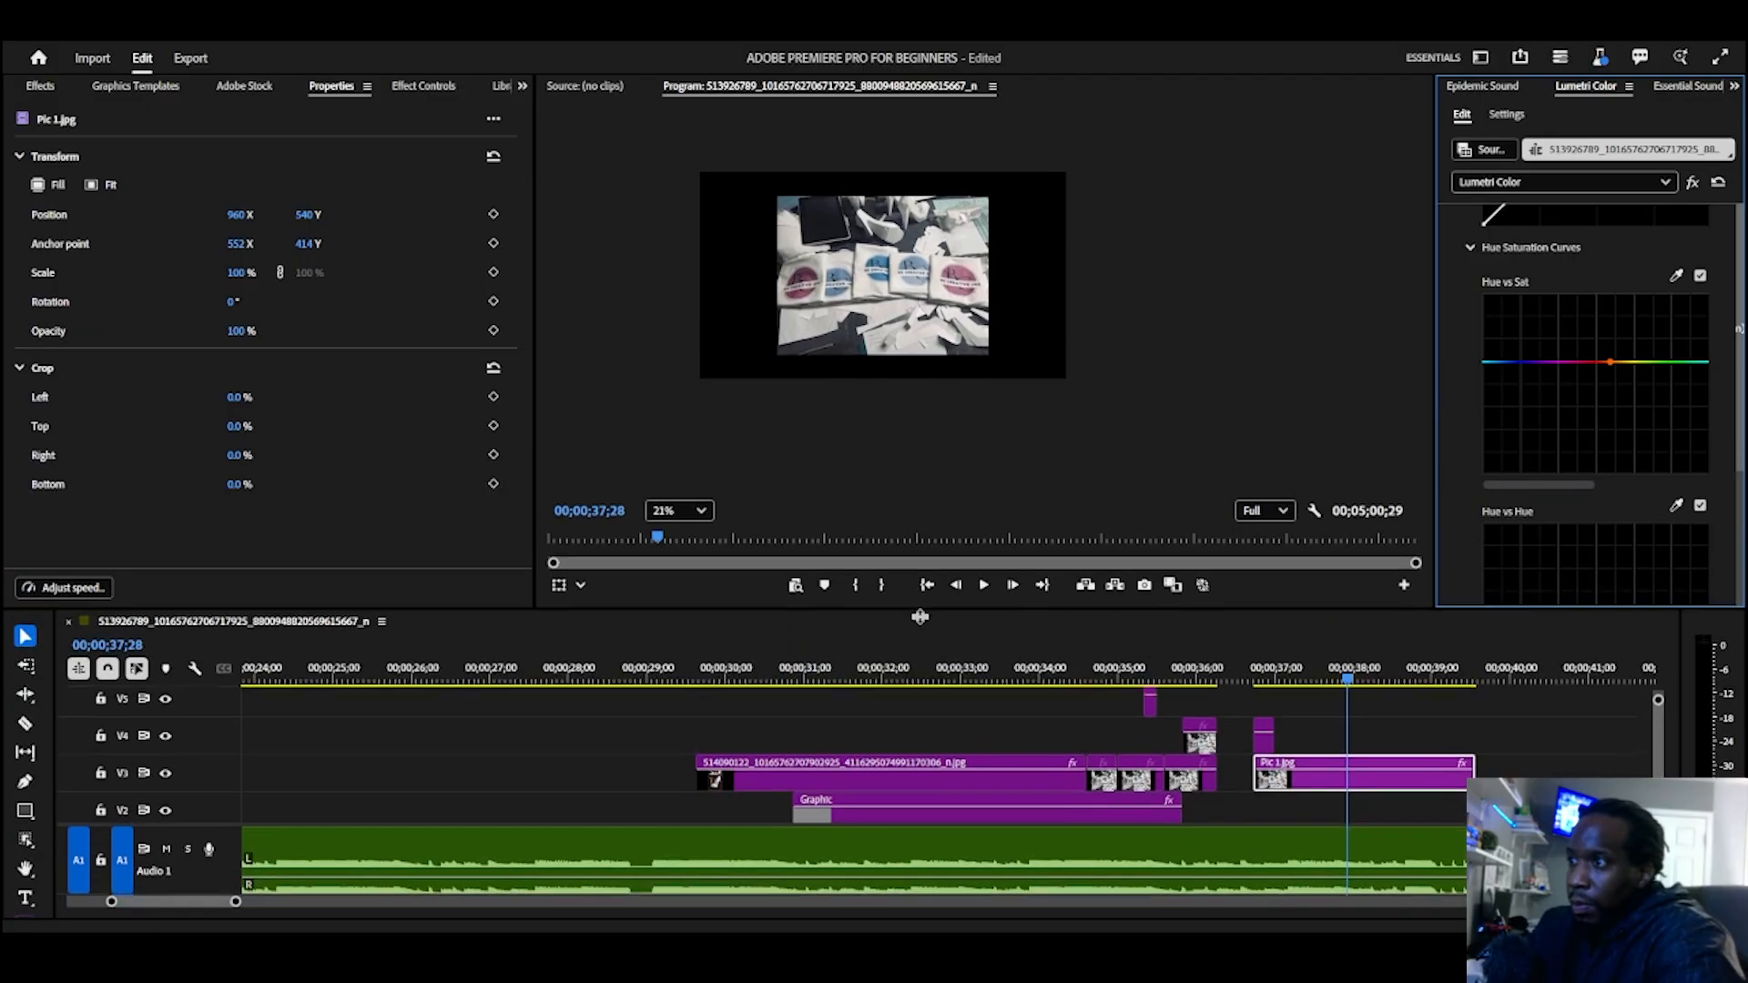
{"action": "scroll", "coordinate": [904, 344], "scroll_direction": "up", "scroll_amount": 4}
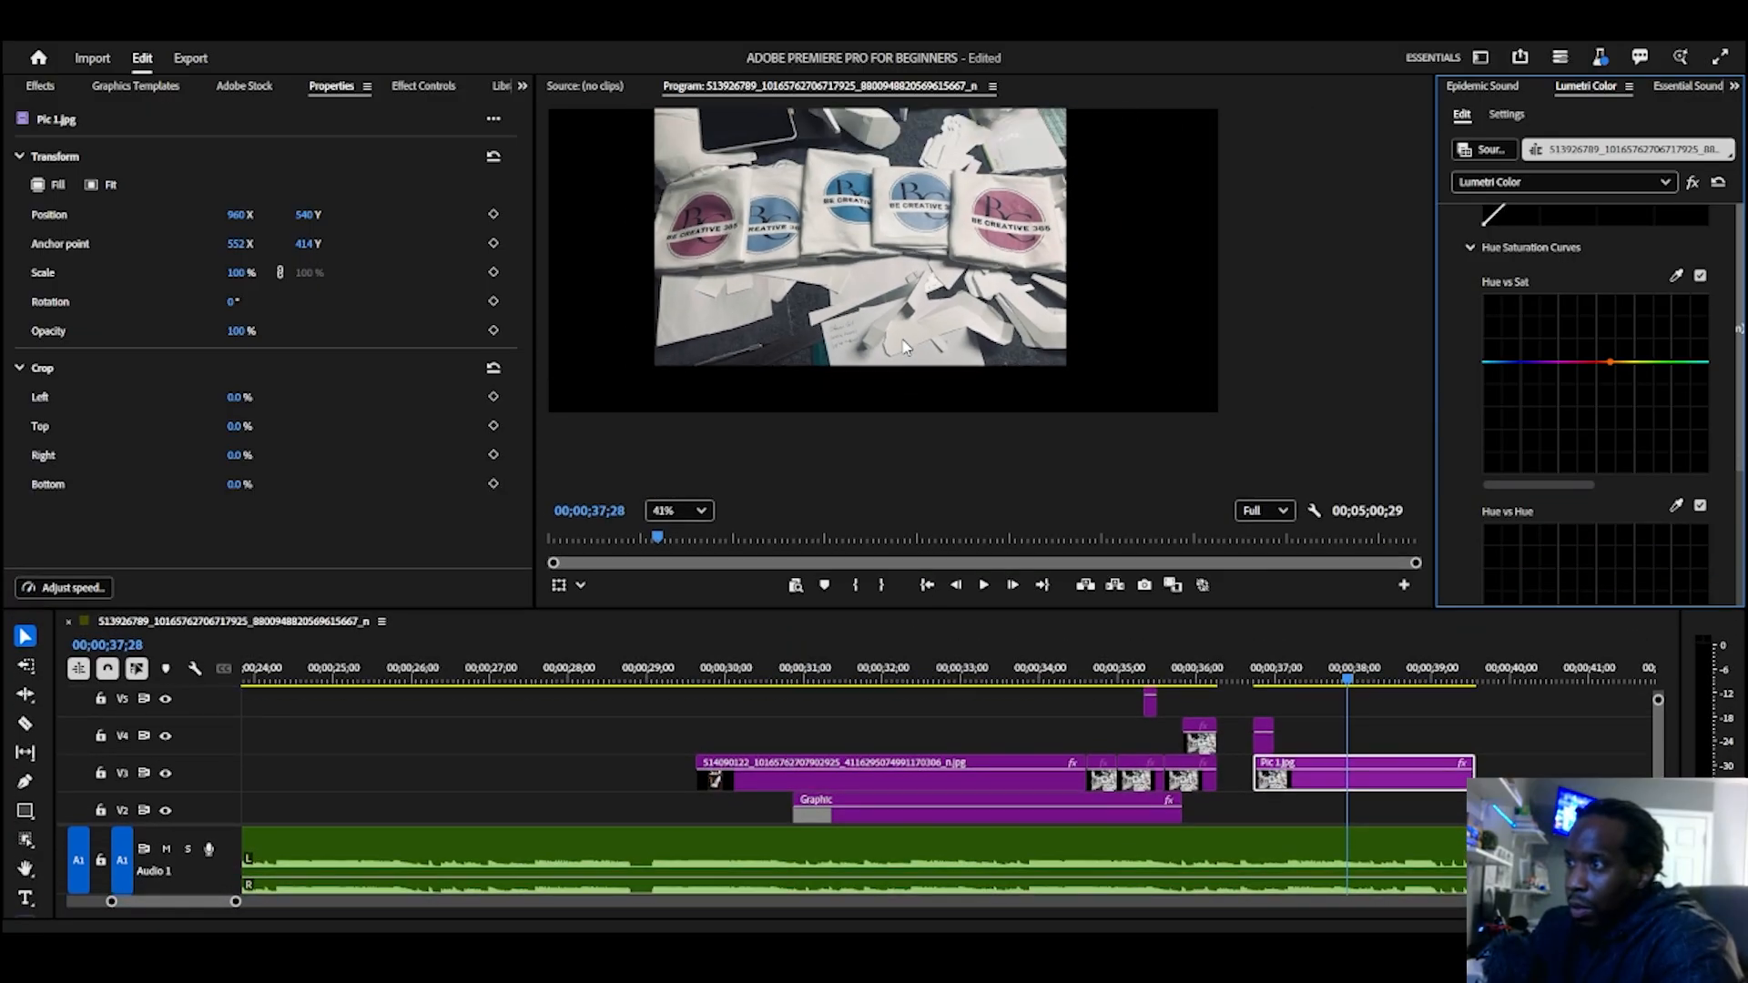
{"action": "left_click_drag", "start_coordinate": [925, 356], "coordinate": [988, 448]}
{"action": "left_click_drag", "start_coordinate": [1511, 361], "coordinate": [1636, 242]}
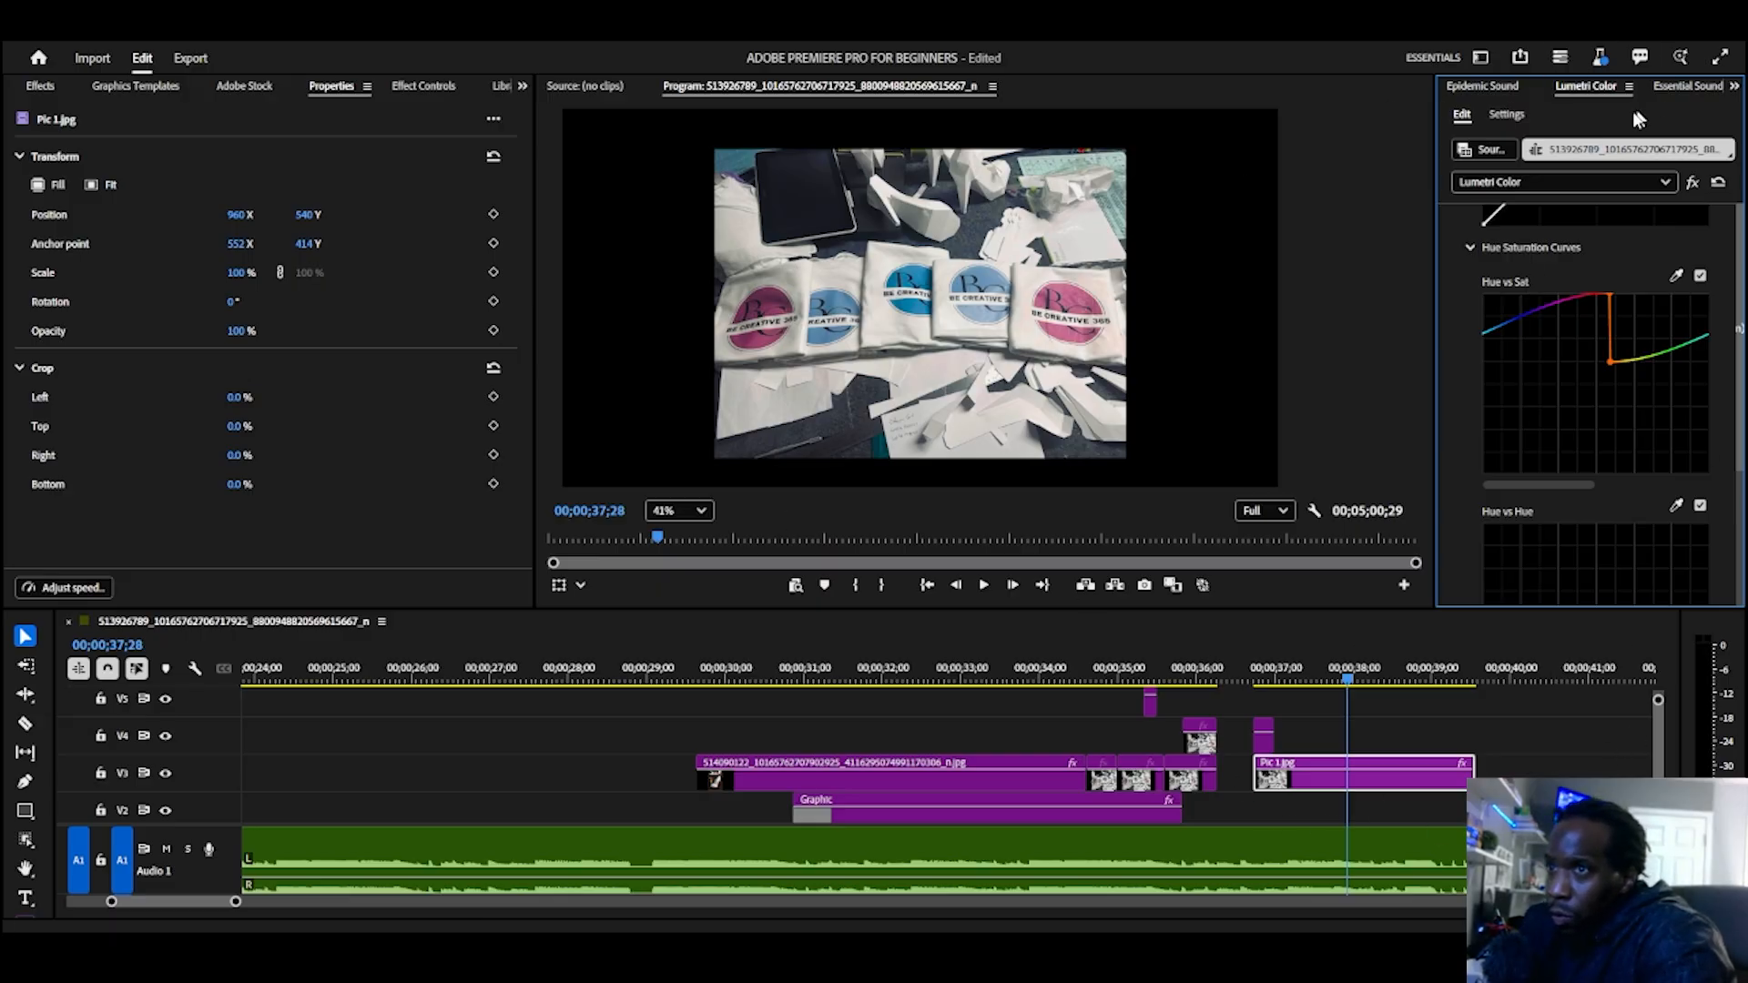
Step: View the Essential Sound options, go to the TEXT TITLE entry in the graphics list, and scrub the title to 00;00;35;04
{"action": "left_click", "coordinate": [1686, 87]}
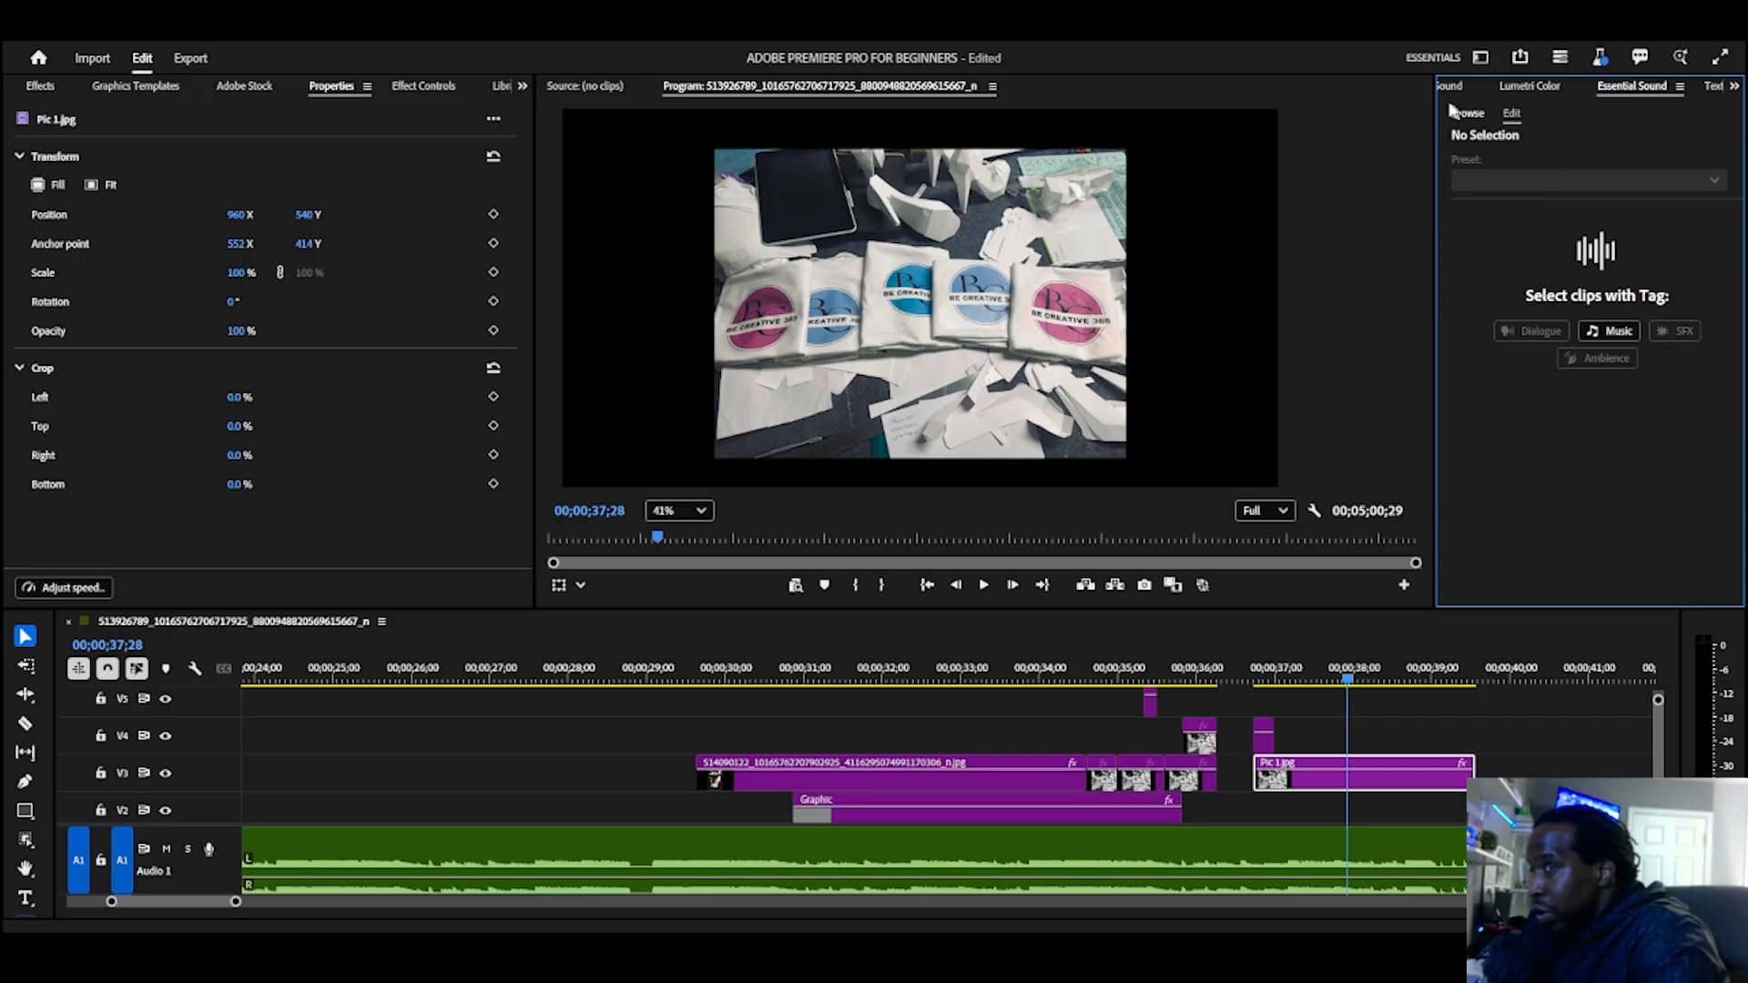
{"action": "left_click", "coordinate": [1714, 87]}
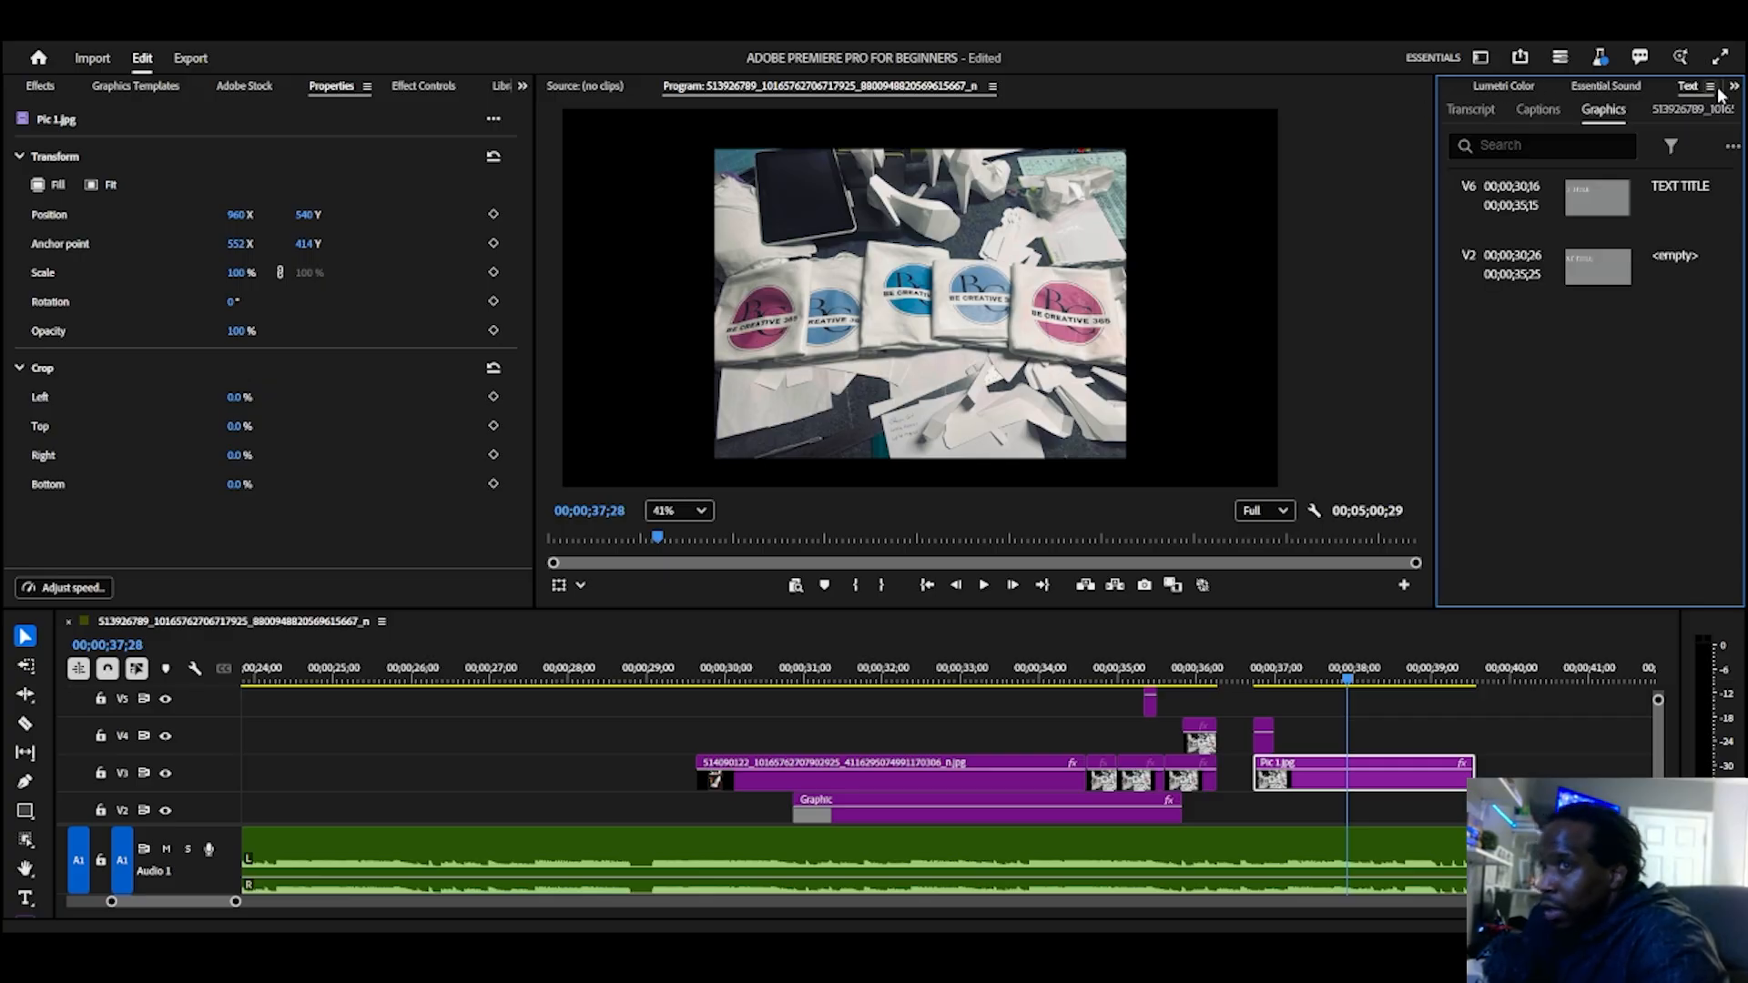
{"action": "left_click", "coordinate": [1661, 201]}
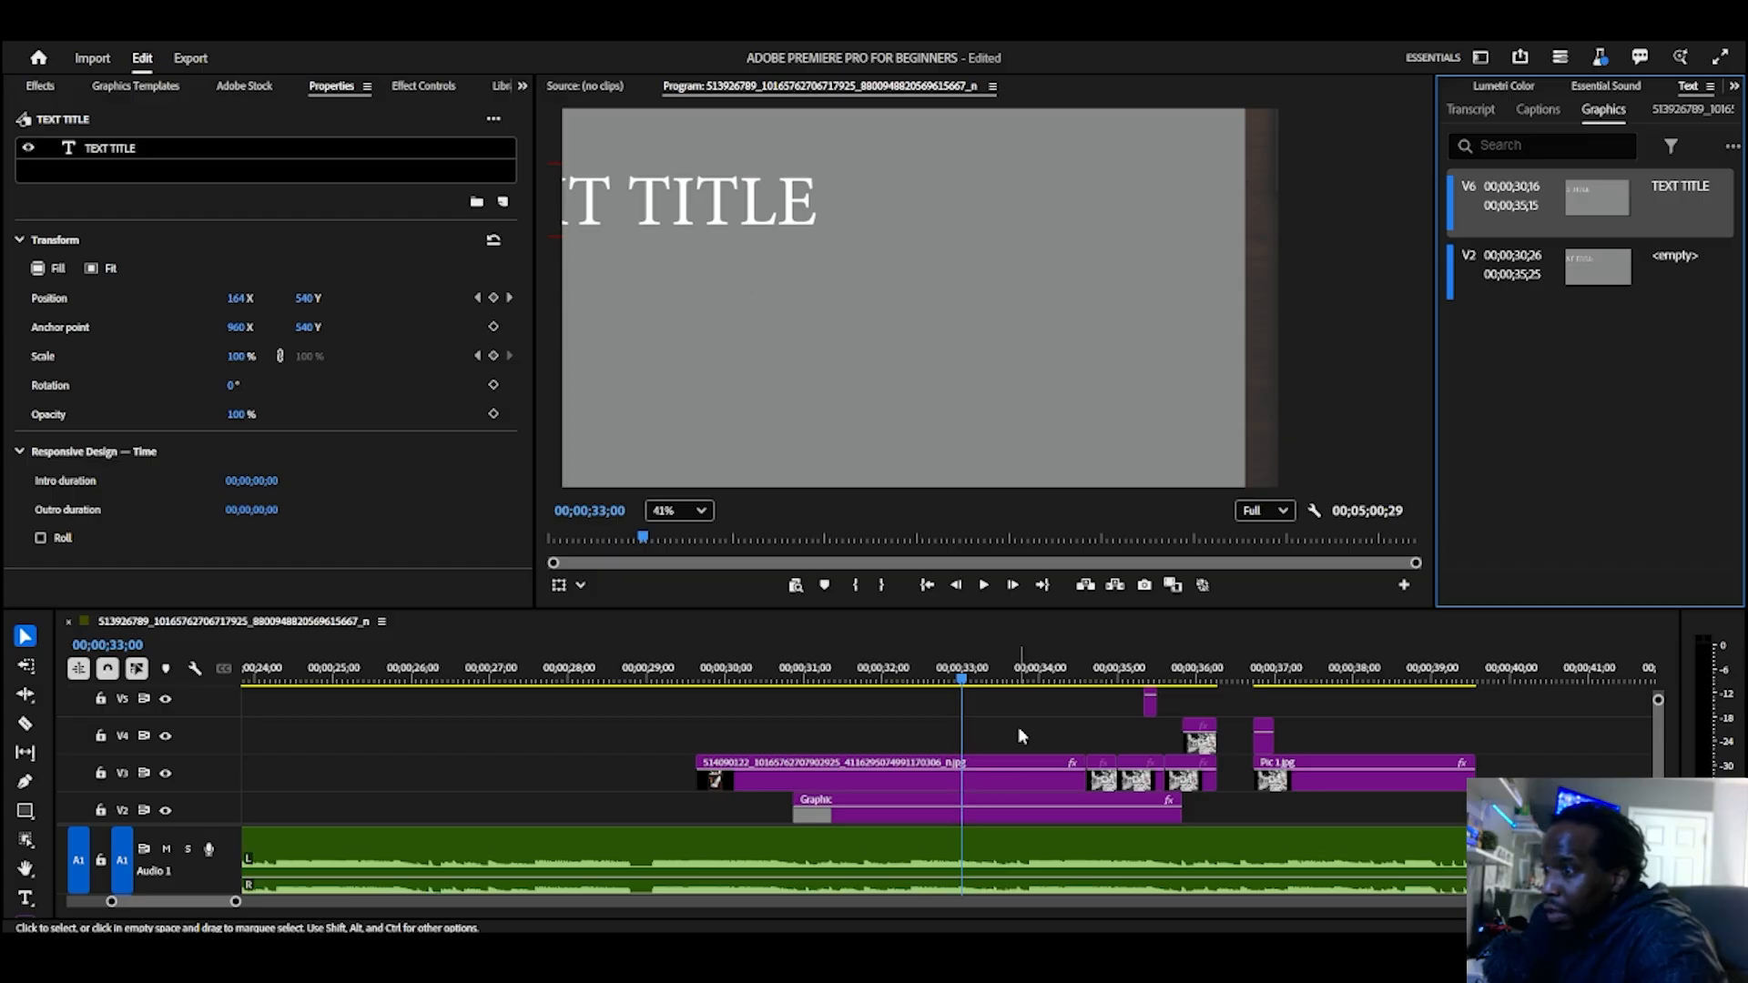
{"action": "left_click_drag", "start_coordinate": [792, 679], "coordinate": [1127, 679]}
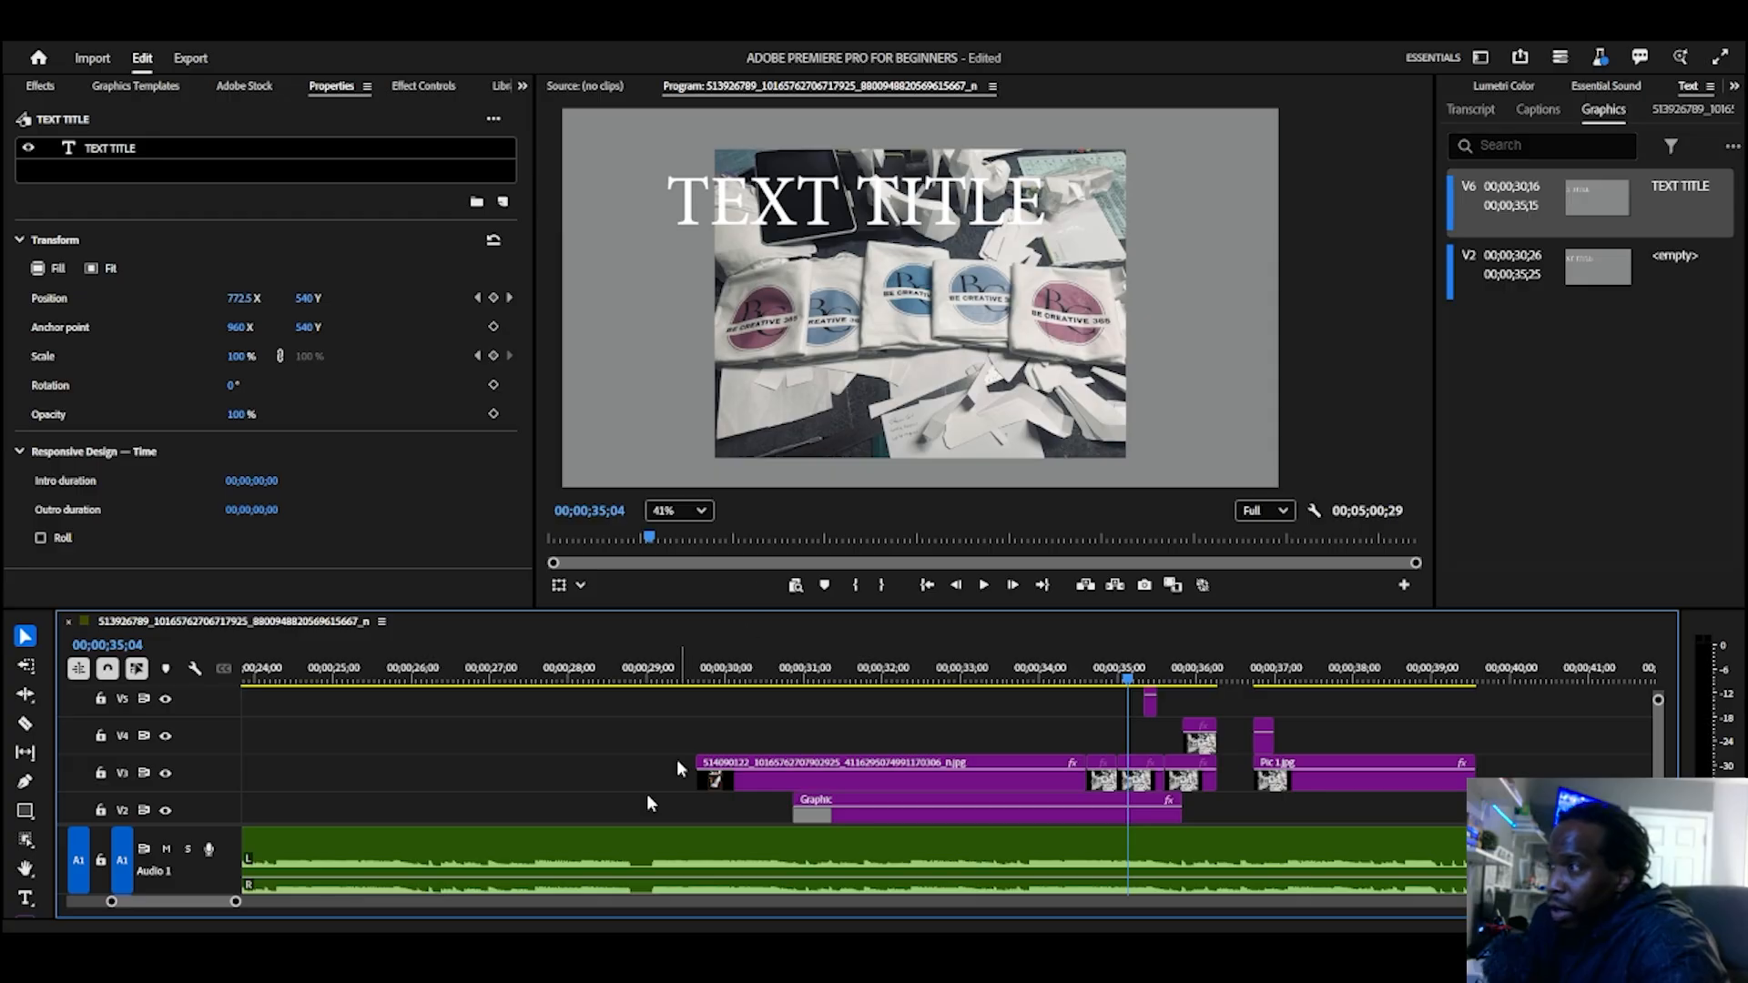
Step: View the captions creation options and check the list of other available panels
{"action": "left_click", "coordinate": [1538, 109]}
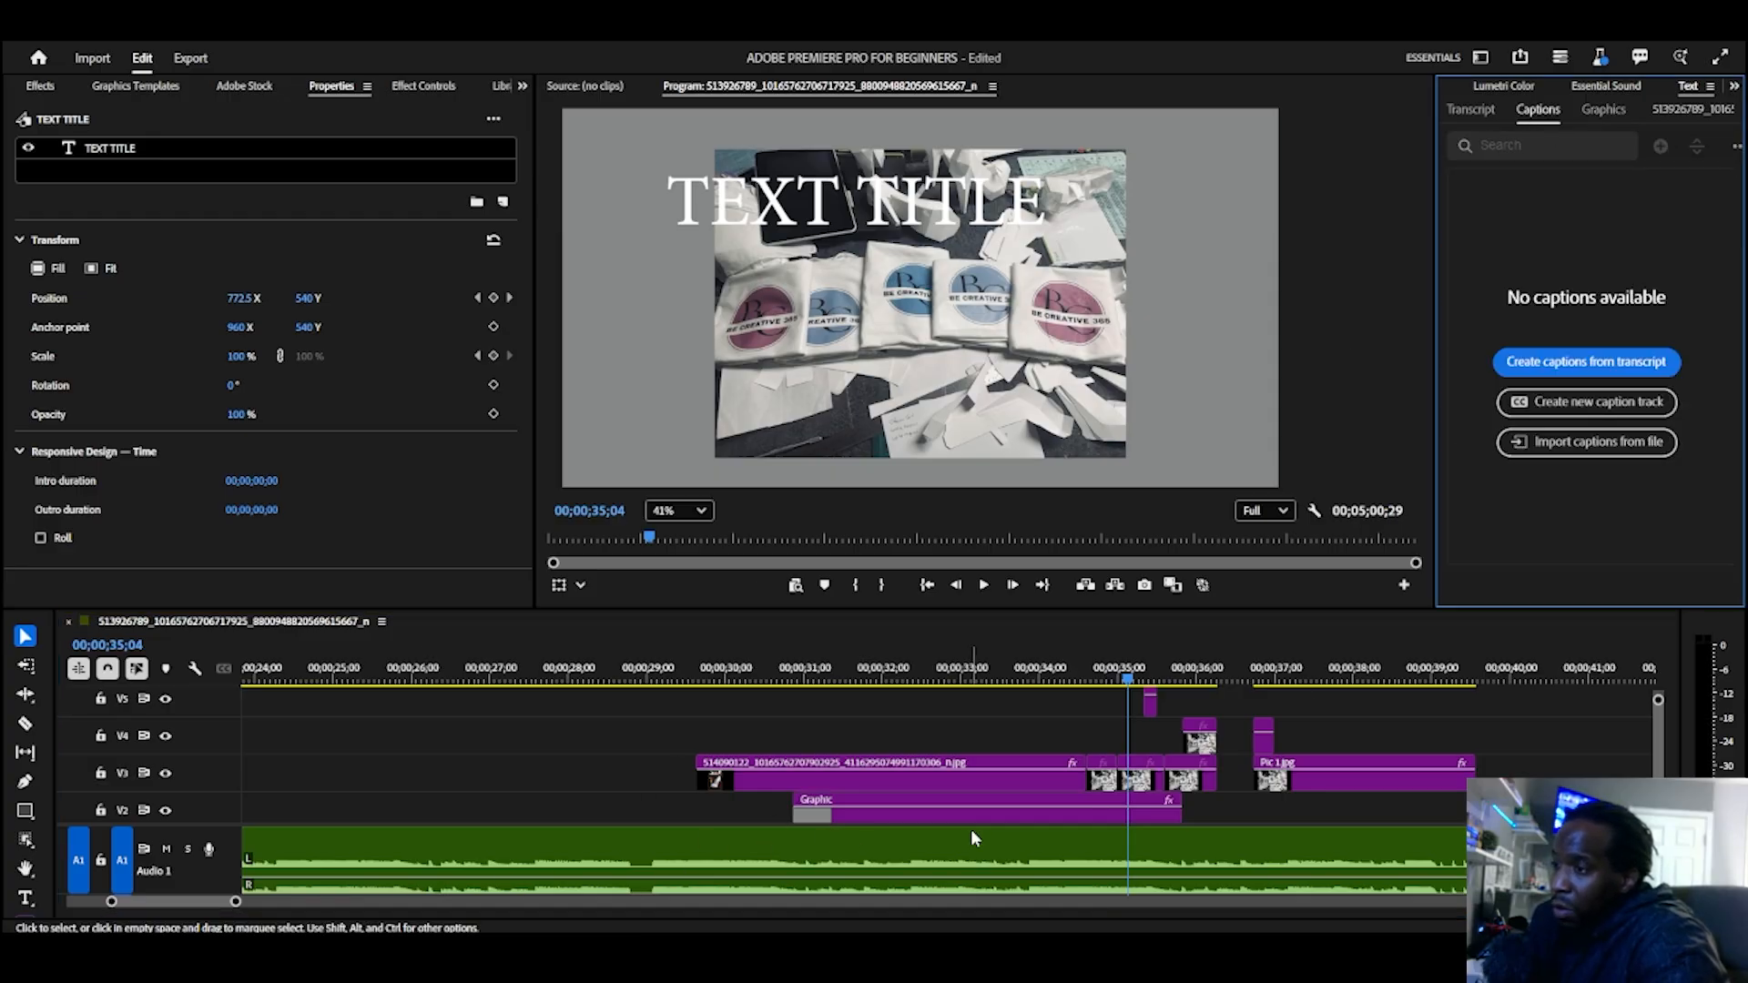
{"action": "left_click", "coordinate": [1734, 86]}
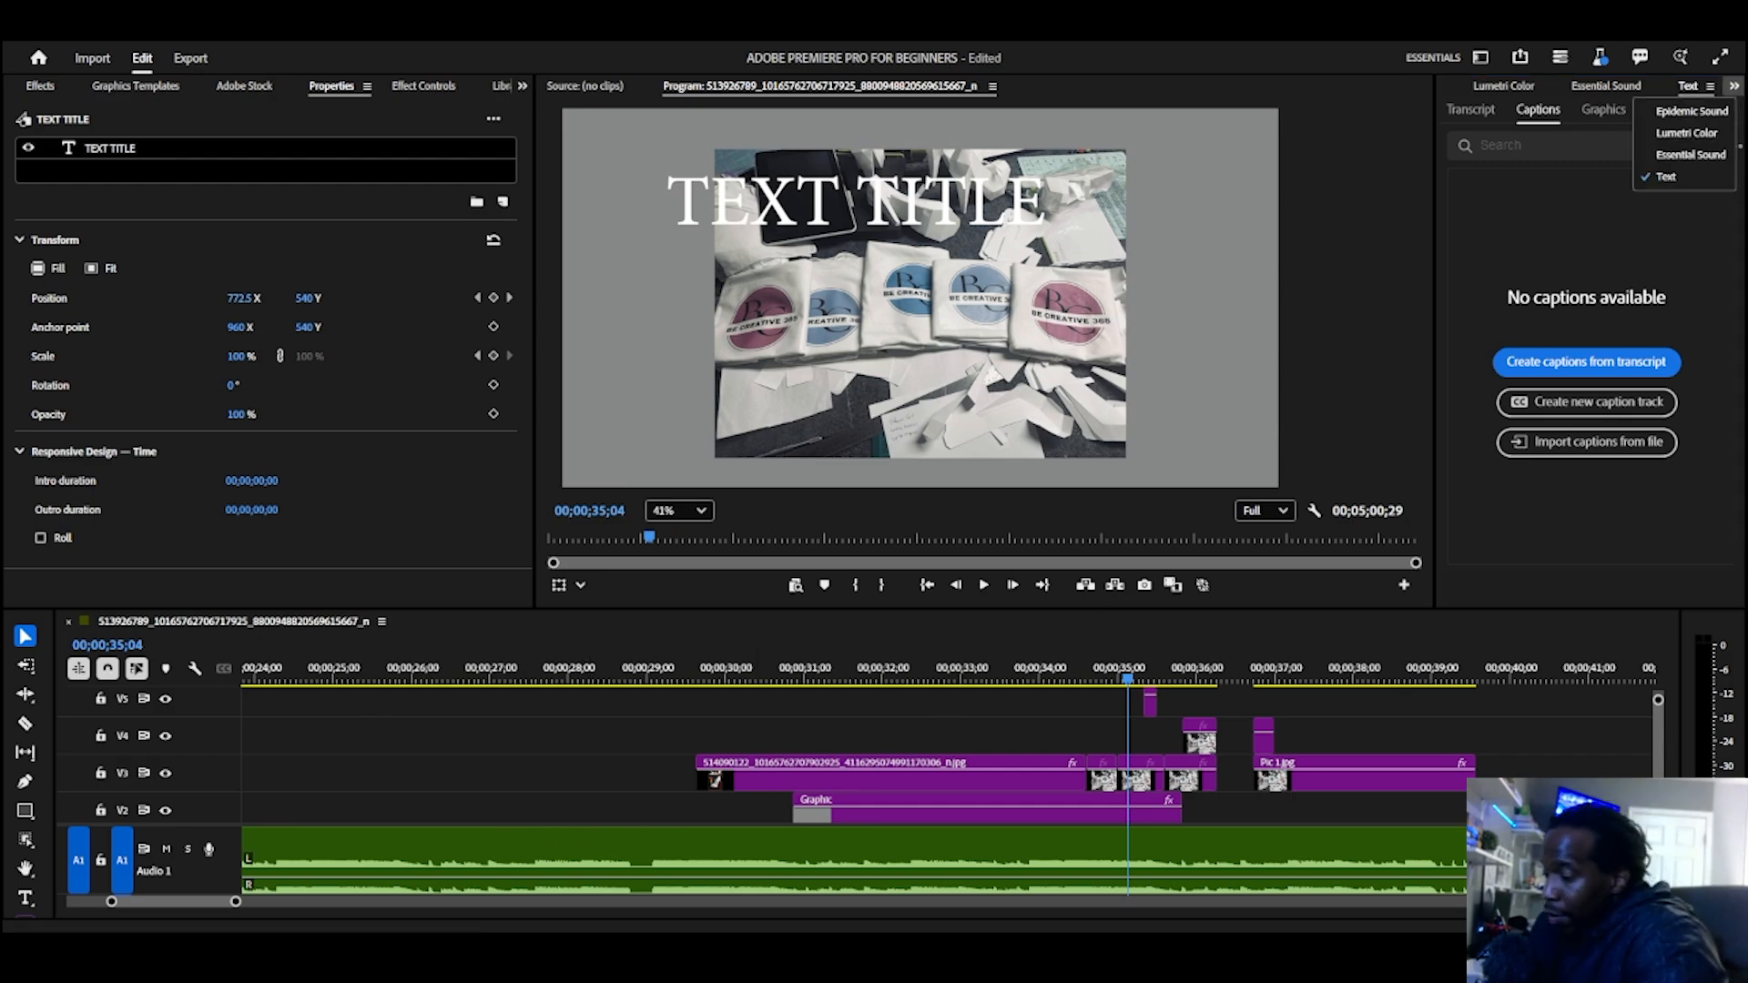
{"action": "key", "text": "Escape"}
Step: Select the image and graphic clips on the lower video tracks together with the Audio 1 music, and delete them
{"action": "scroll", "coordinate": [484, 772], "scroll_direction": "down", "scroll_amount": 10}
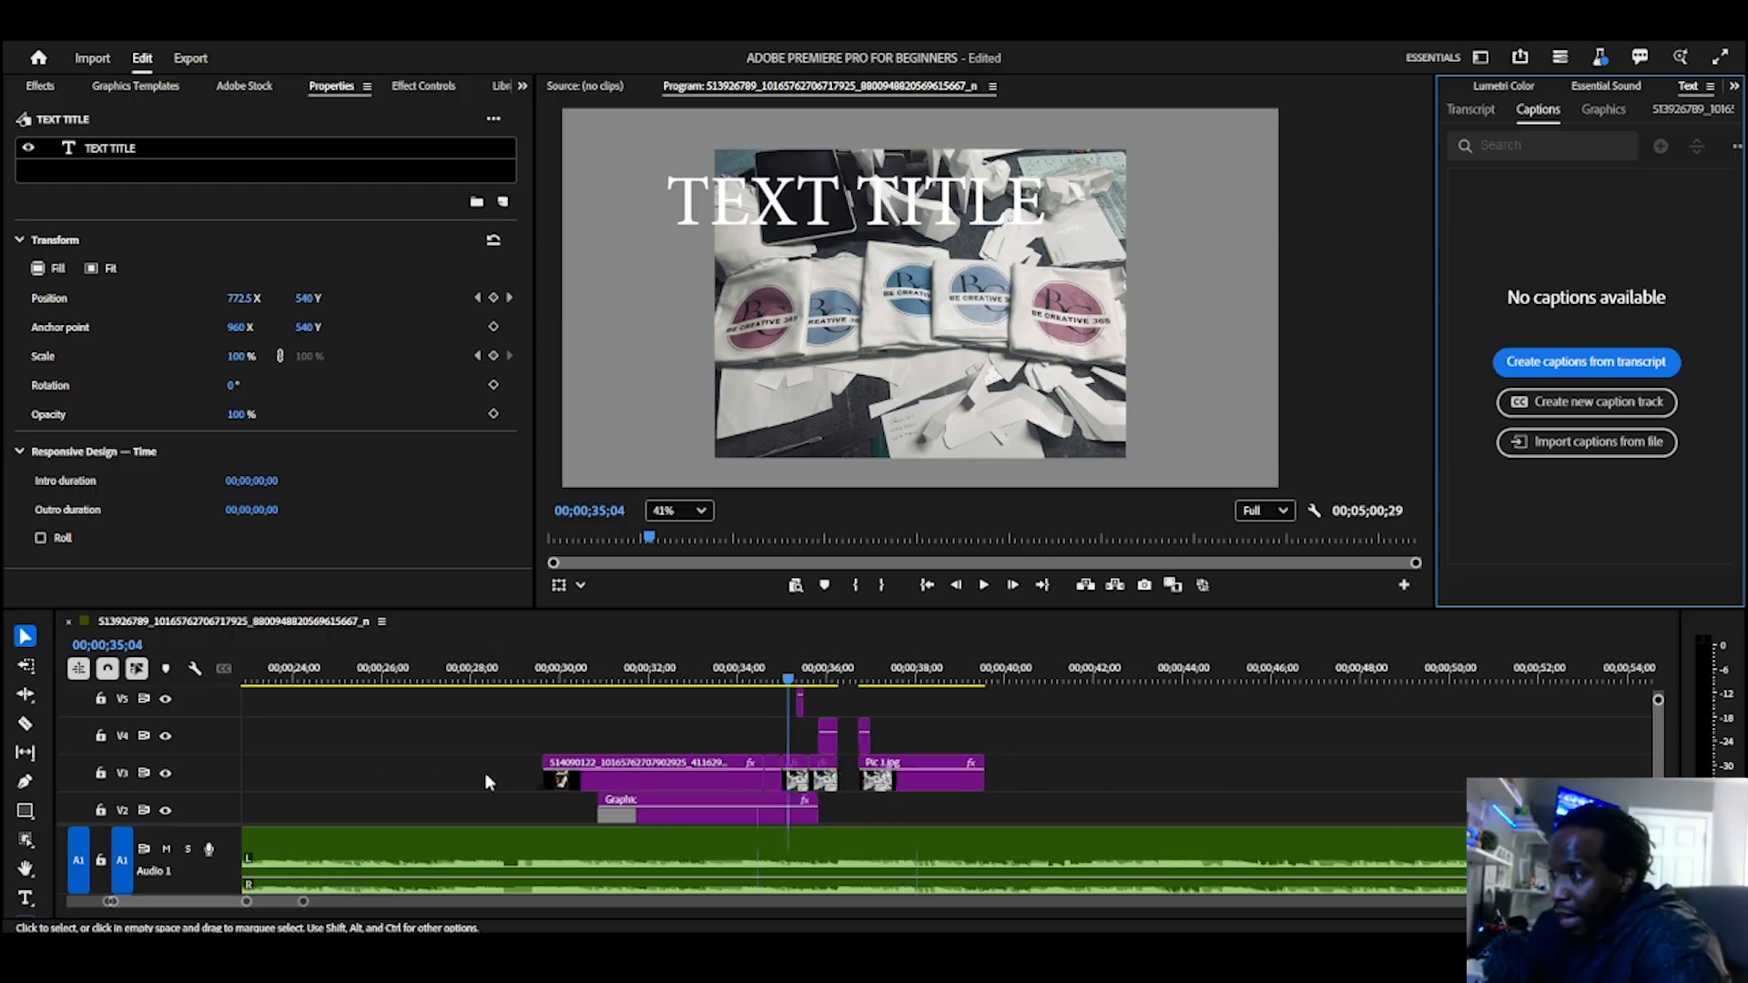
{"action": "scroll", "coordinate": [481, 778], "scroll_direction": "down", "scroll_amount": 5}
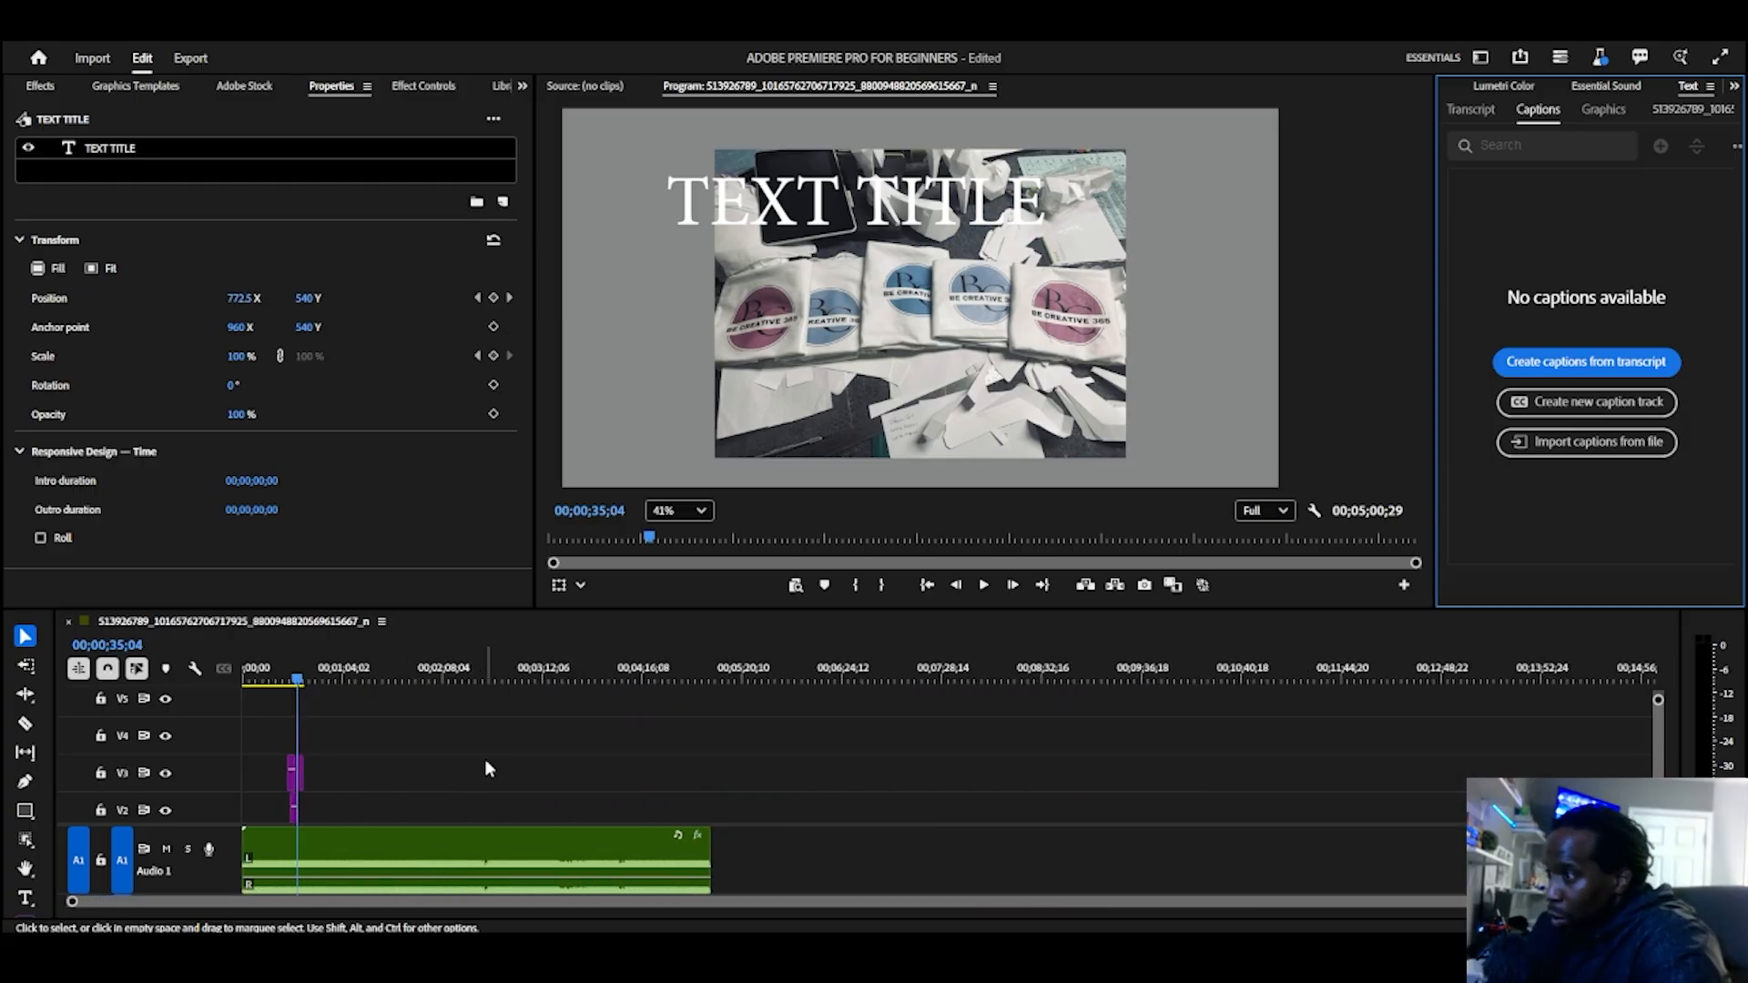
{"action": "left_click_drag", "start_coordinate": [795, 734], "coordinate": [88, 894]}
{"action": "key", "text": "Delete"}
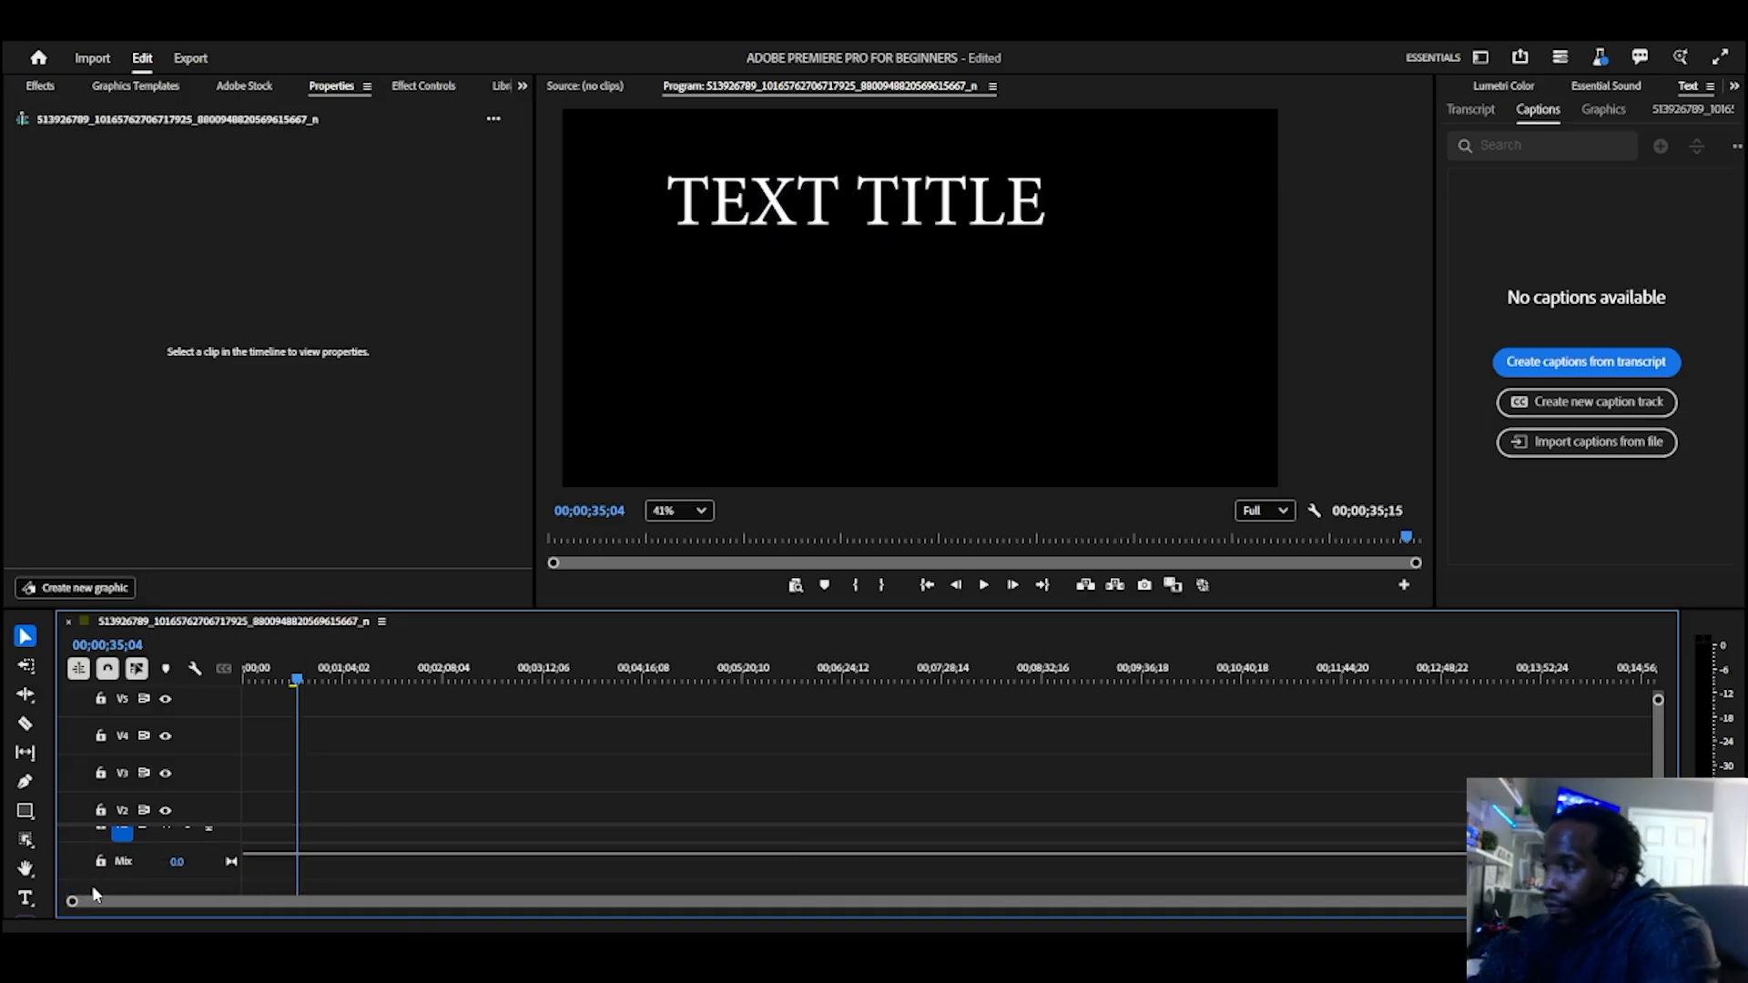
Step: Magnify the timeline around 00;00;35;04 and delete the leftover sliver of a clip on video track V5
{"action": "scroll", "coordinate": [375, 832], "scroll_direction": "up", "scroll_amount": 10}
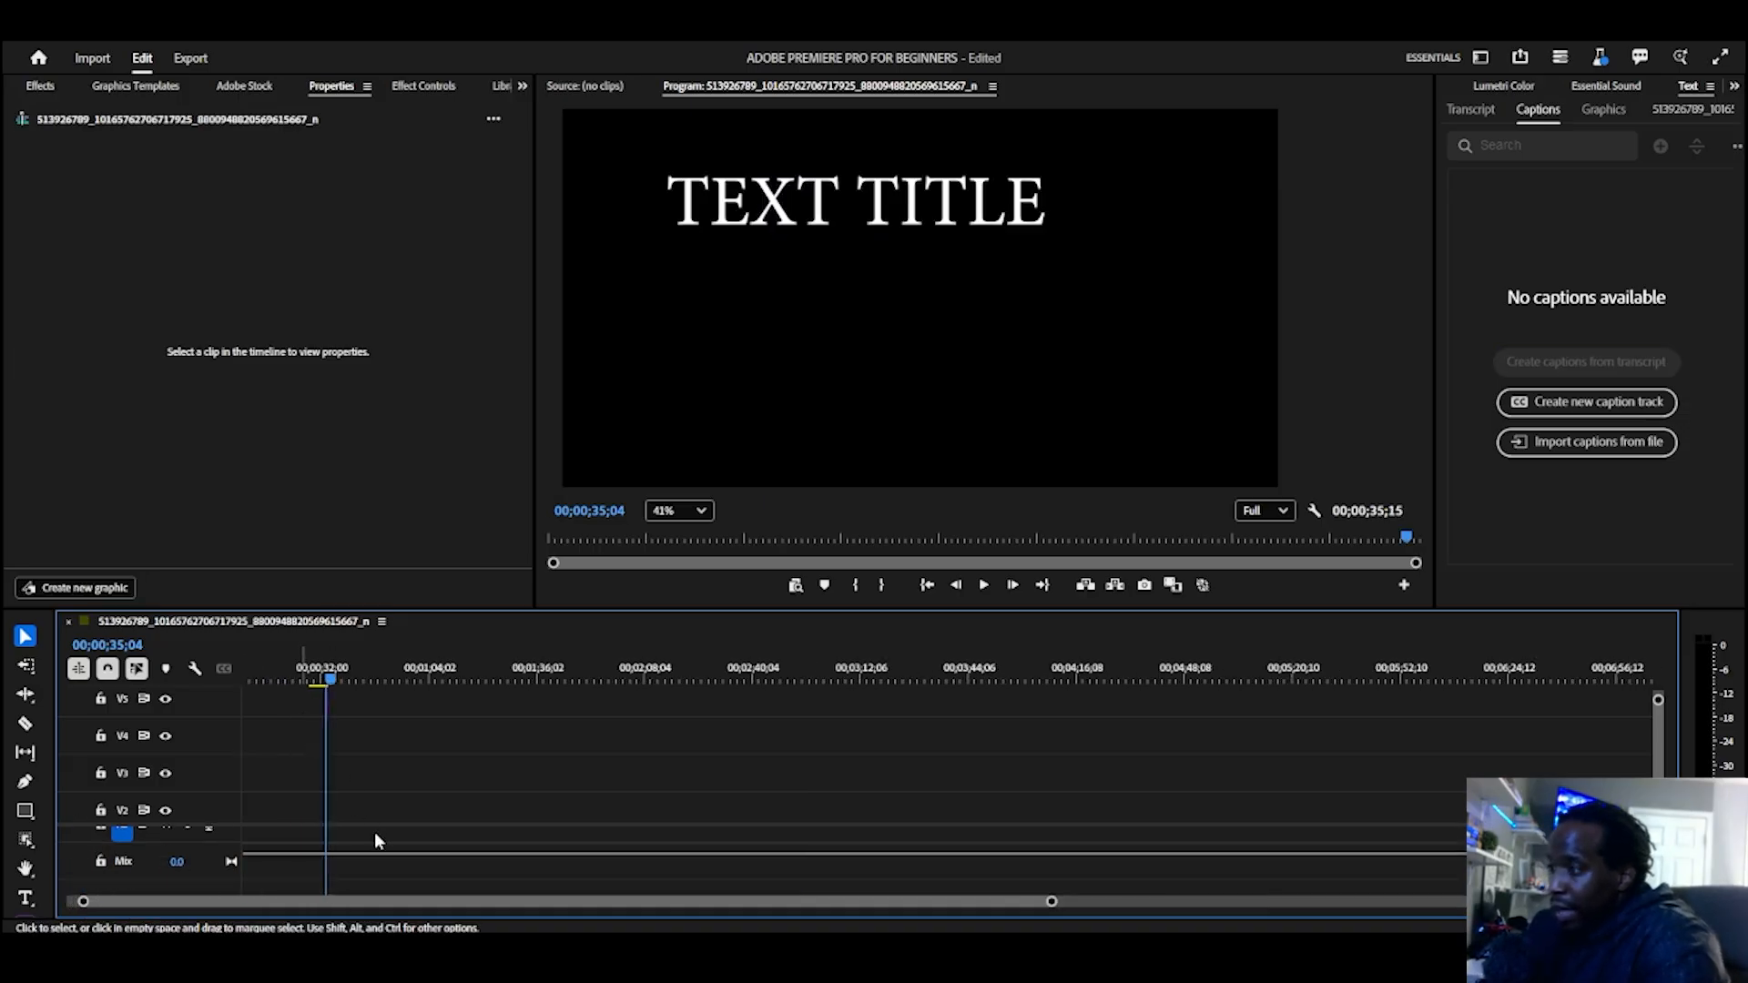
{"action": "scroll", "coordinate": [374, 824], "scroll_direction": "up", "scroll_amount": 5}
{"action": "scroll", "coordinate": [455, 769], "scroll_direction": "up", "scroll_amount": 1}
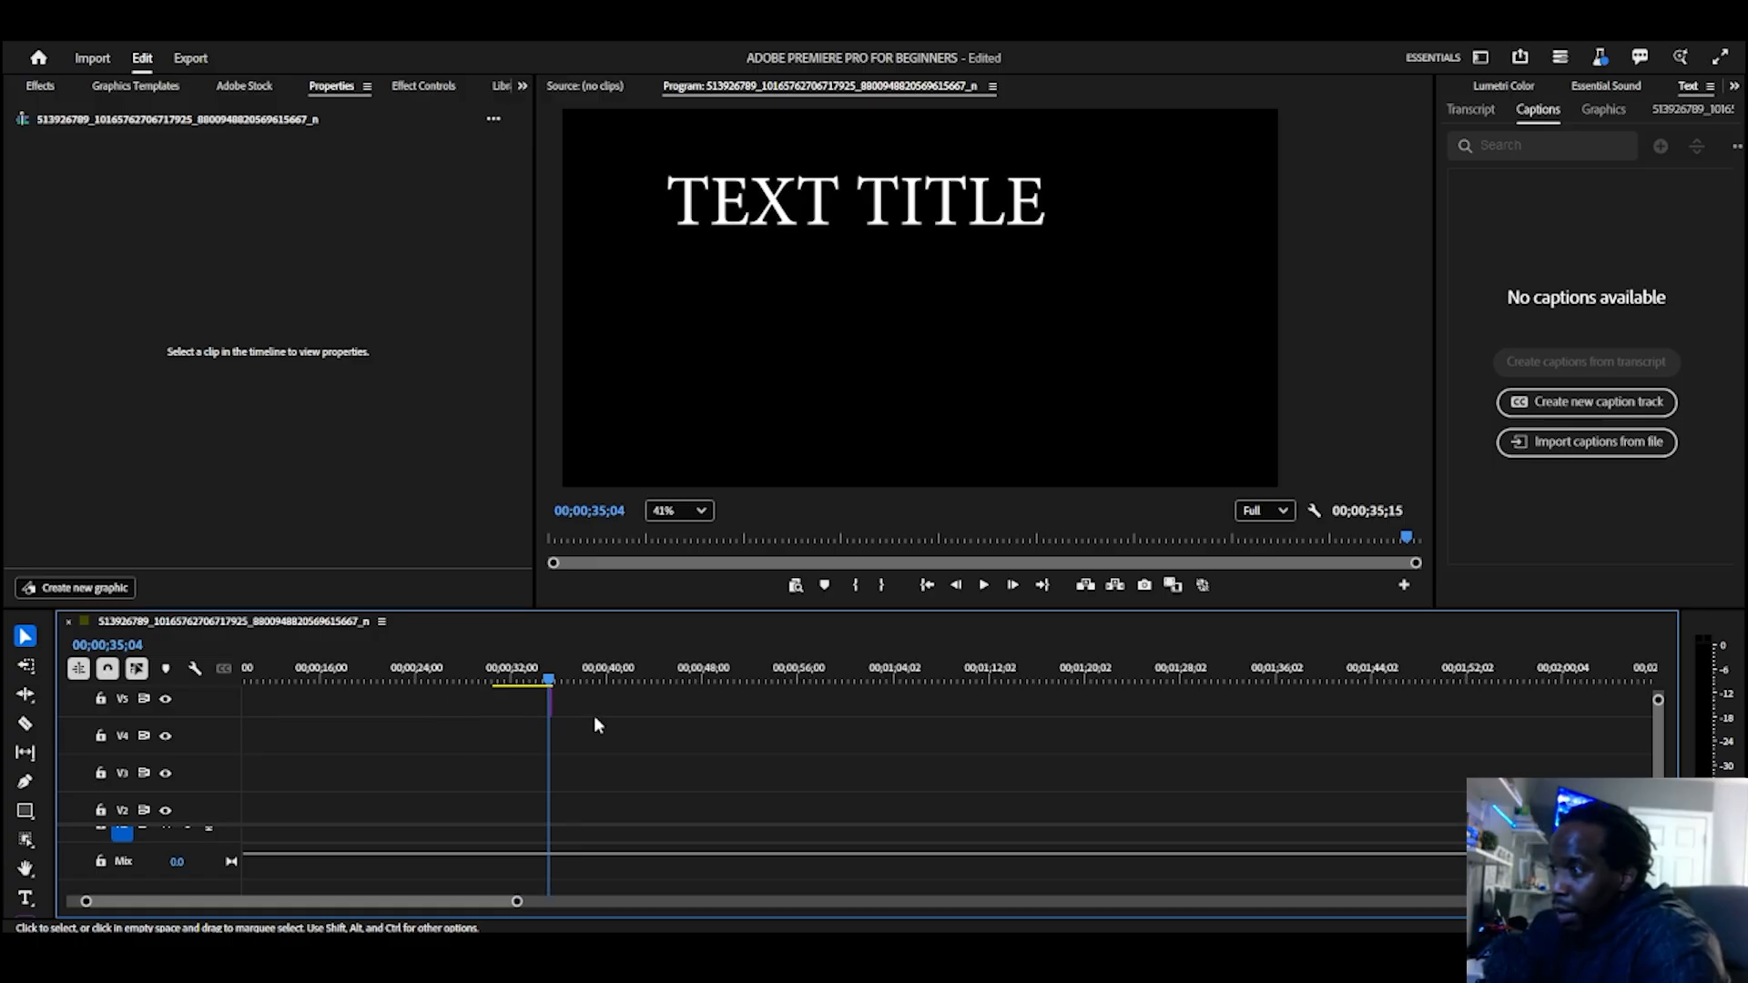
{"action": "left_click_drag", "start_coordinate": [529, 695], "coordinate": [521, 709]}
{"action": "key", "text": "Delete"}
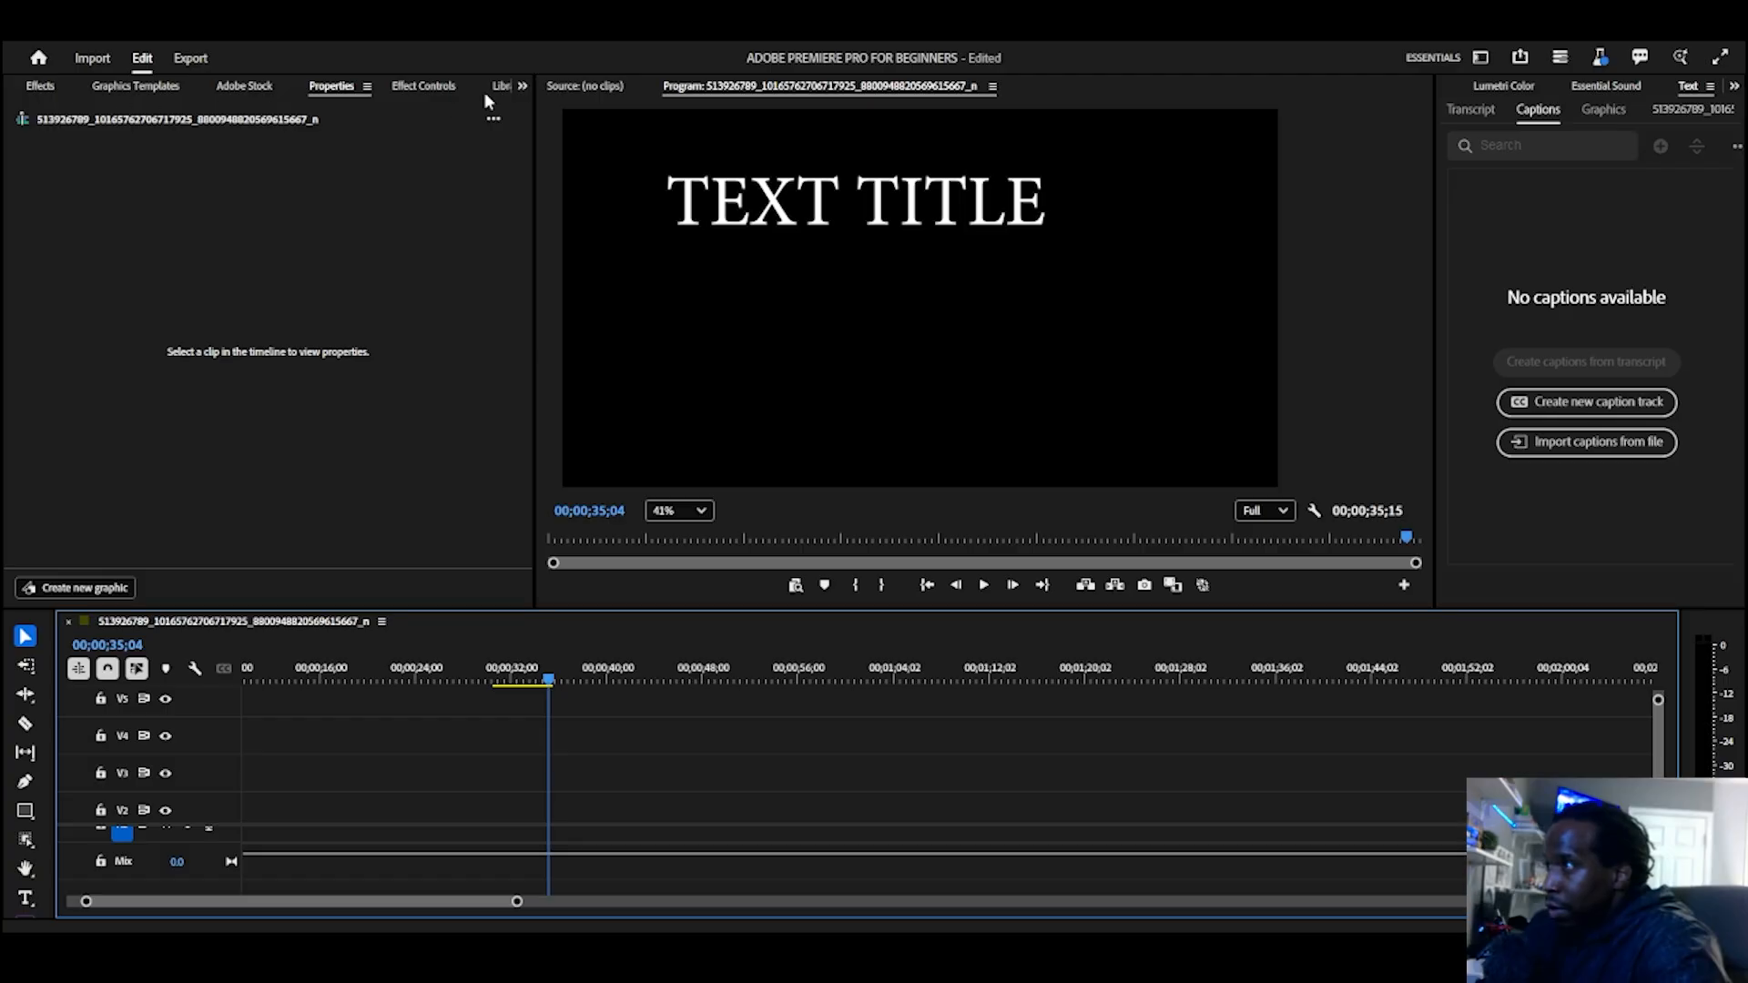
Step: Bring up the project's media items and check the options available for the open sequence
{"action": "left_click", "coordinate": [521, 85]}
{"action": "left_click", "coordinate": [566, 109]}
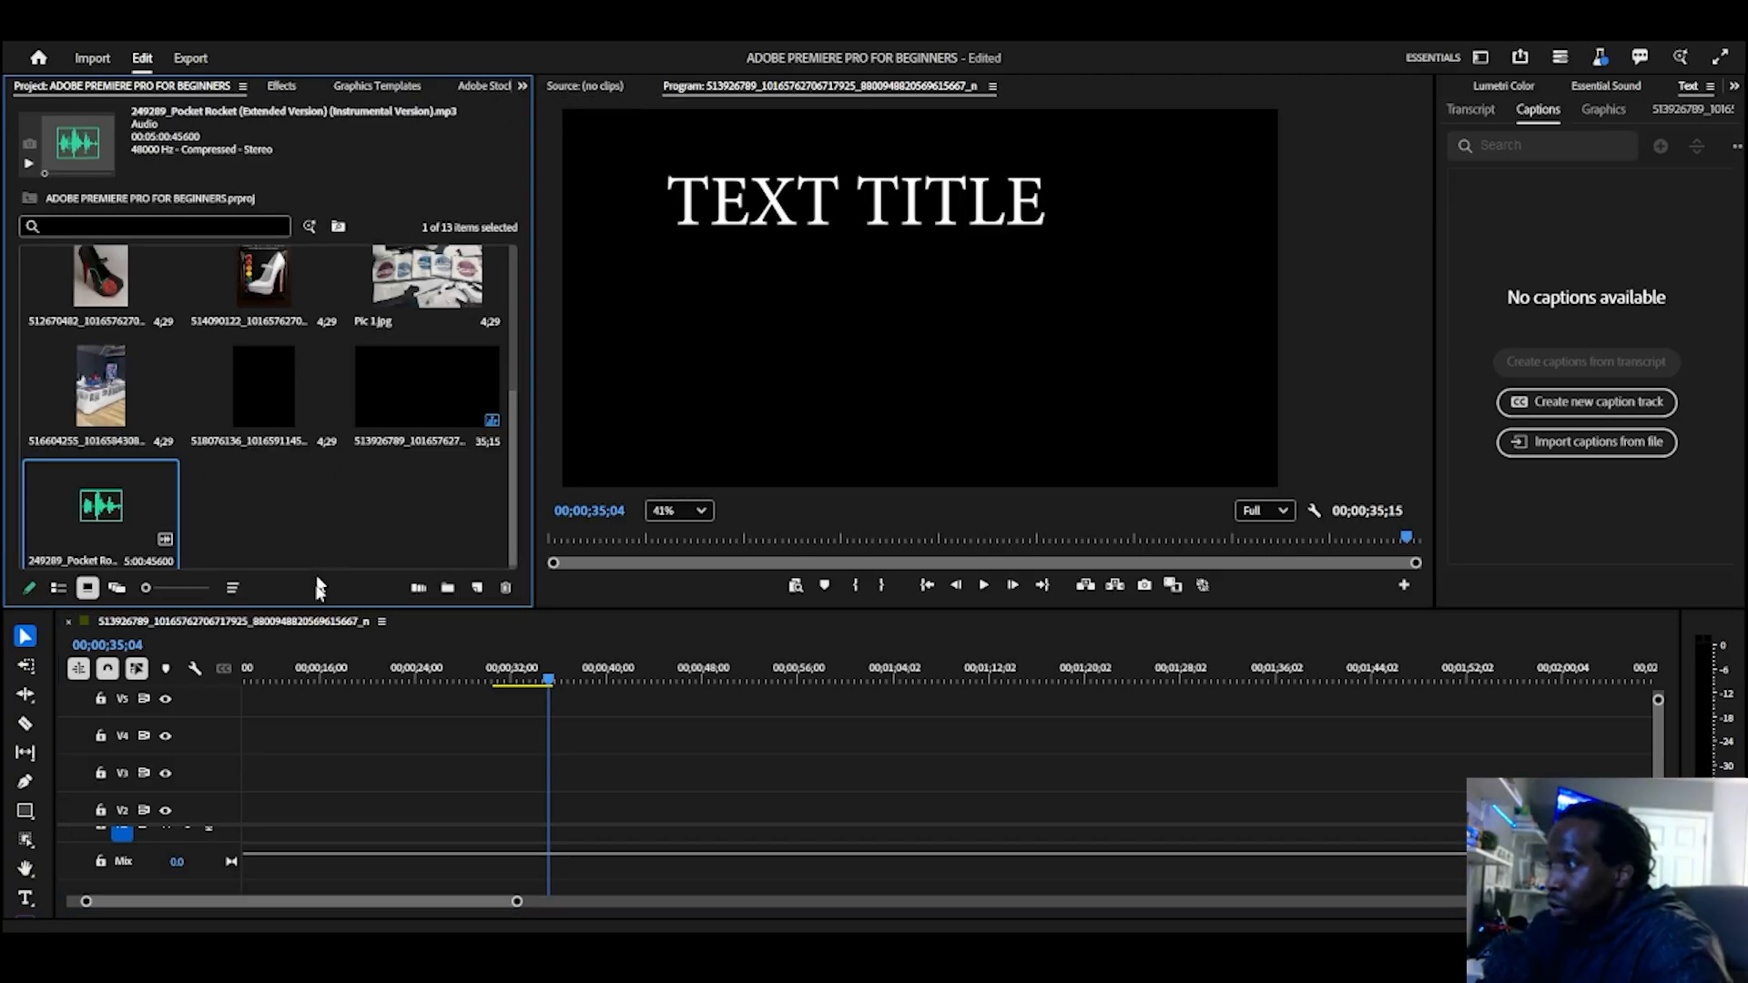
{"action": "left_click", "coordinate": [256, 635]}
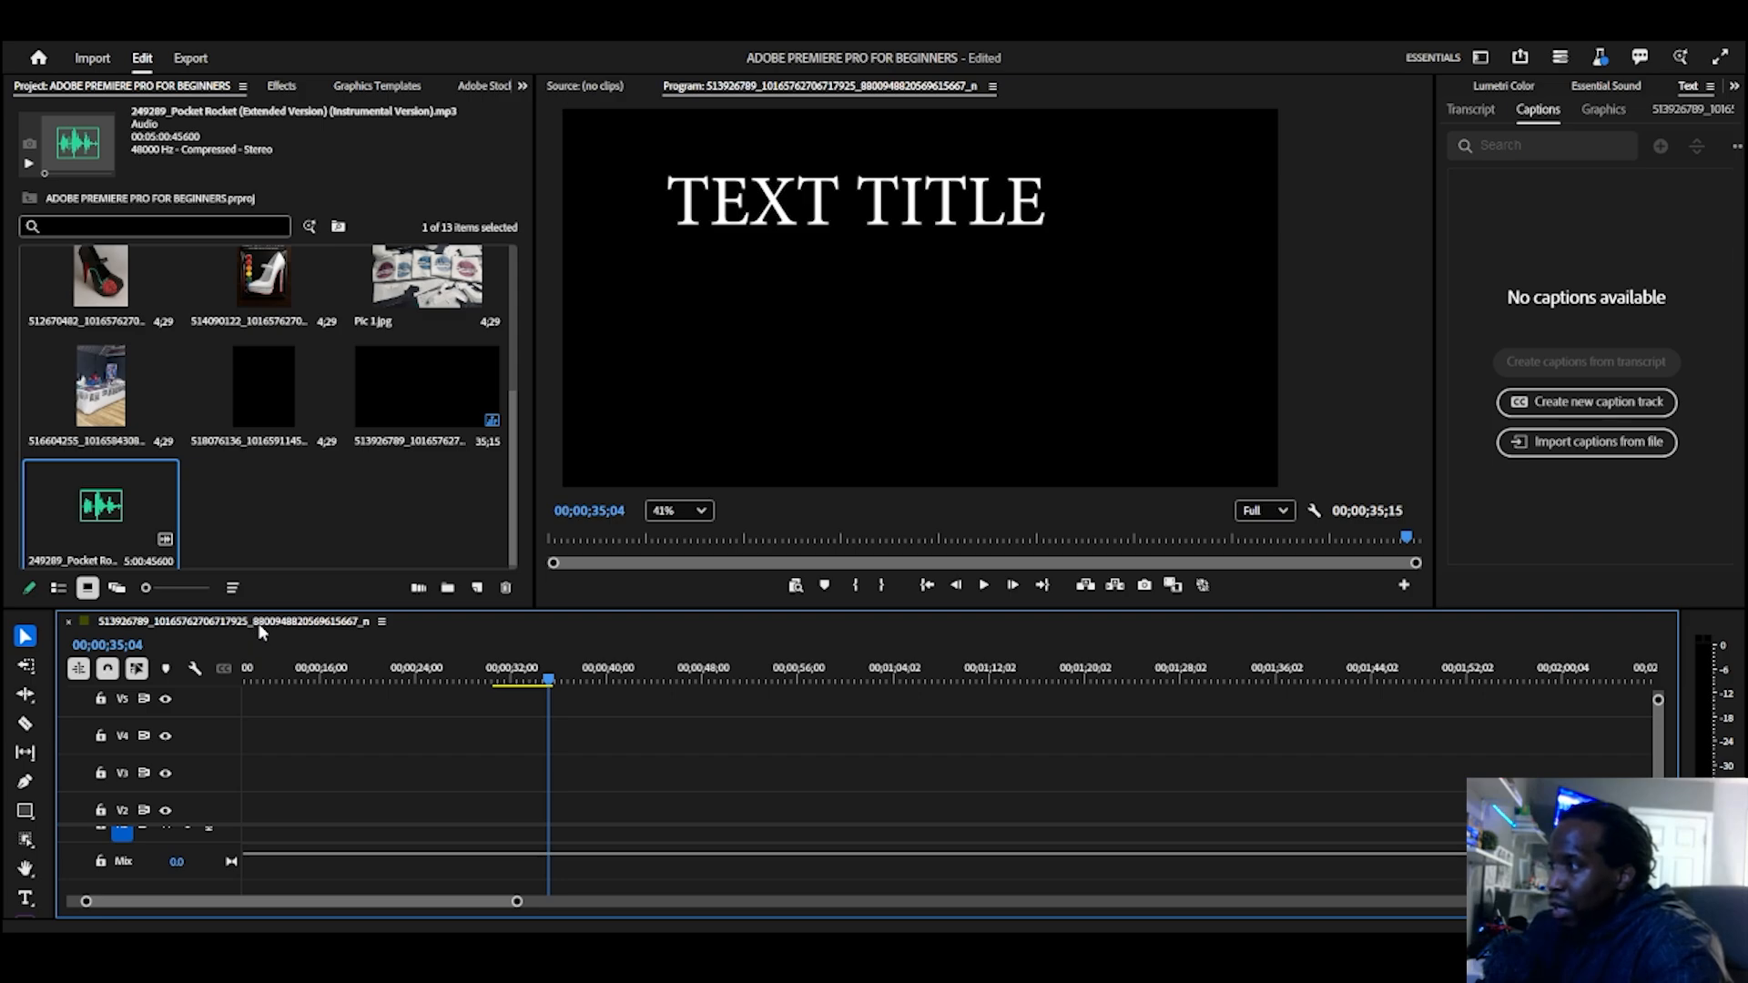
{"action": "scroll", "coordinate": [266, 641], "scroll_direction": "up", "scroll_amount": 3}
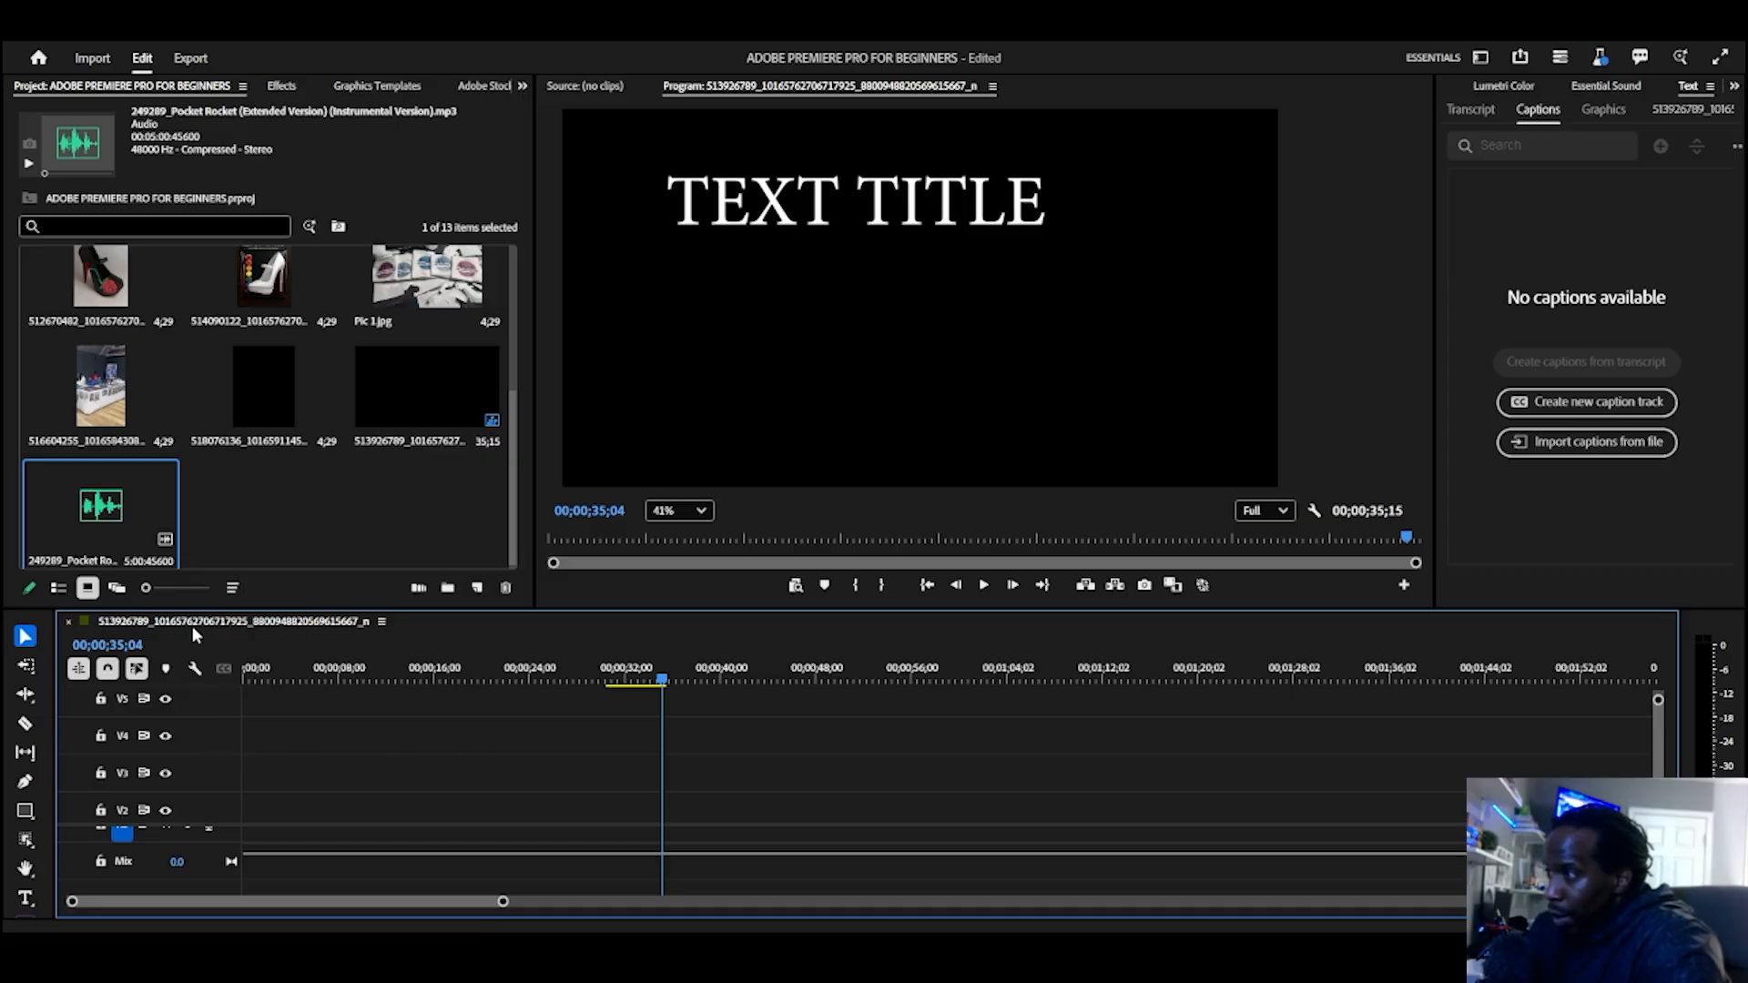
{"action": "scroll", "coordinate": [232, 487], "scroll_direction": "up", "scroll_amount": 2}
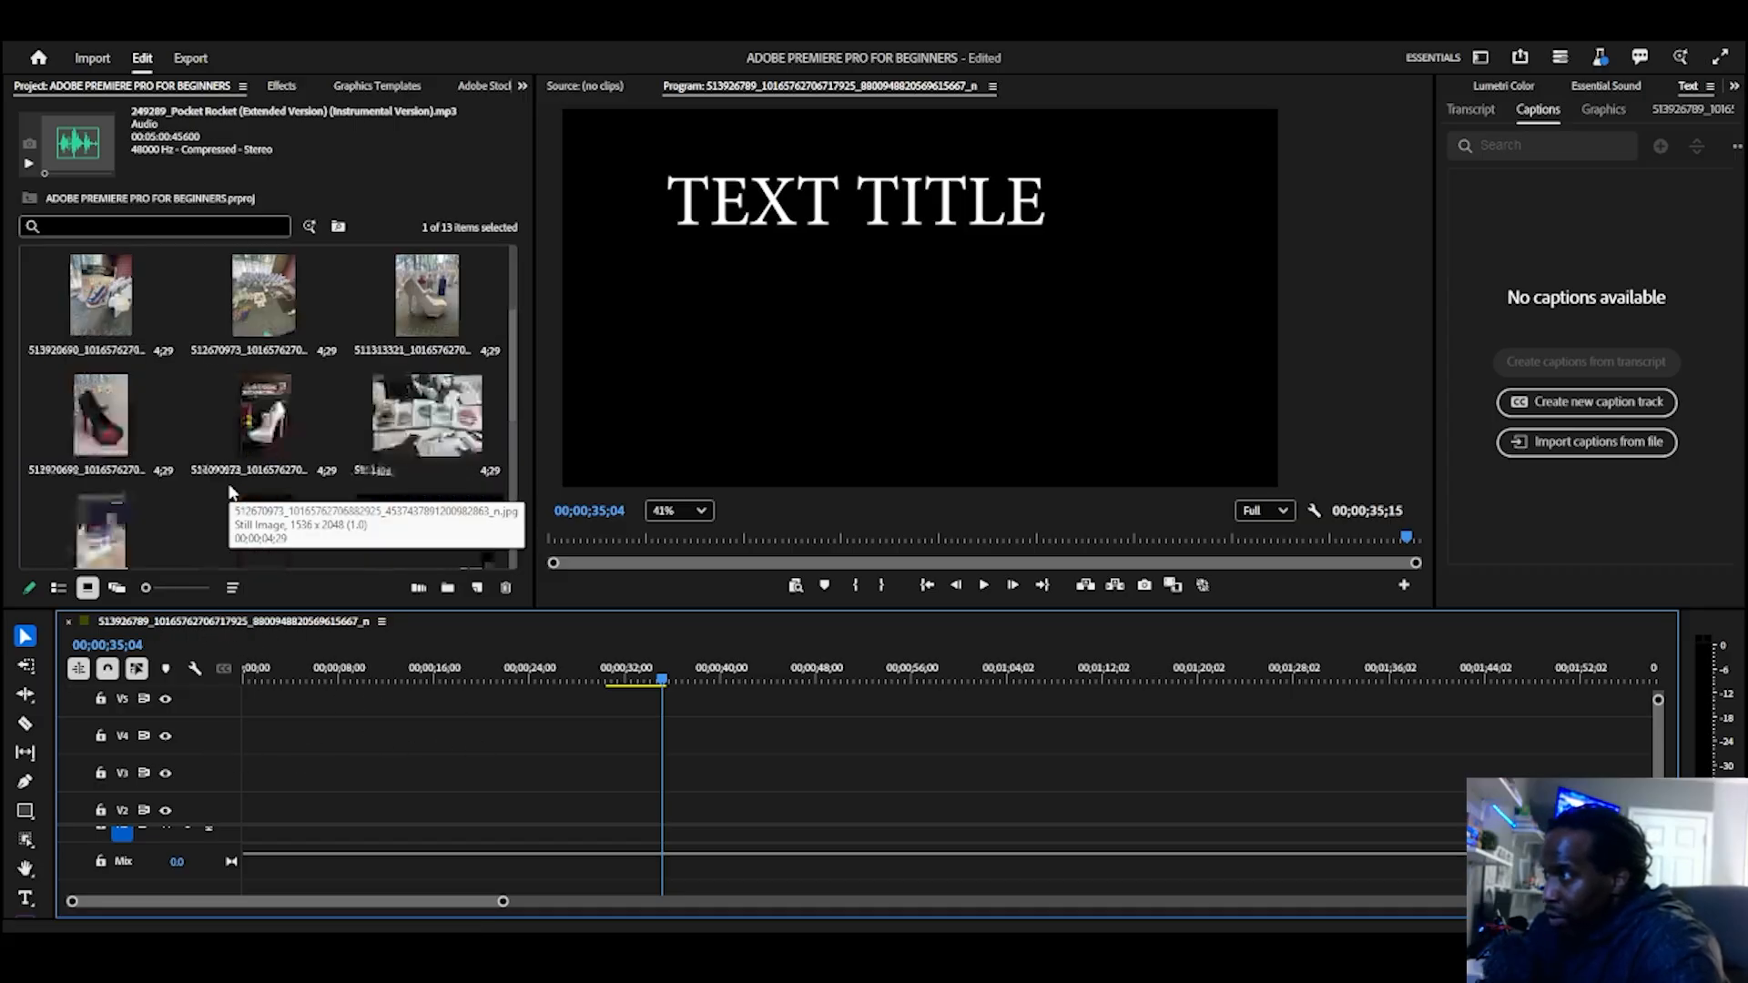
{"action": "scroll", "coordinate": [230, 492], "scroll_direction": "down", "scroll_amount": 2}
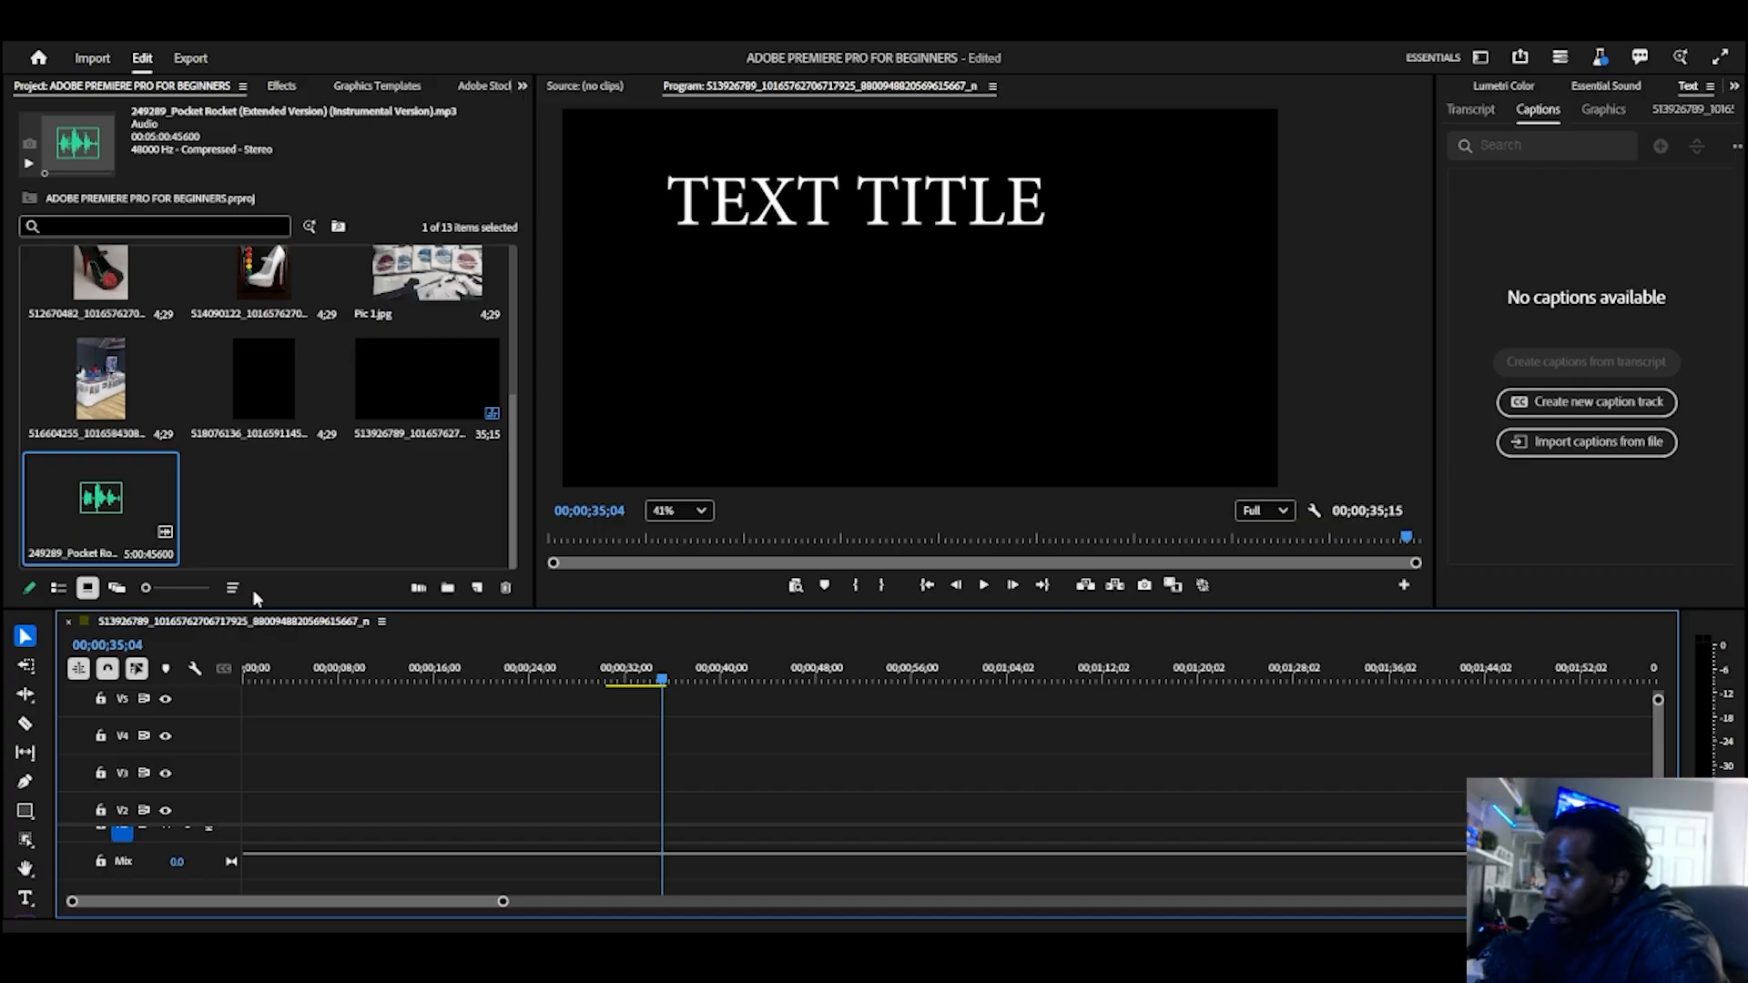
{"action": "right_click", "coordinate": [258, 630]}
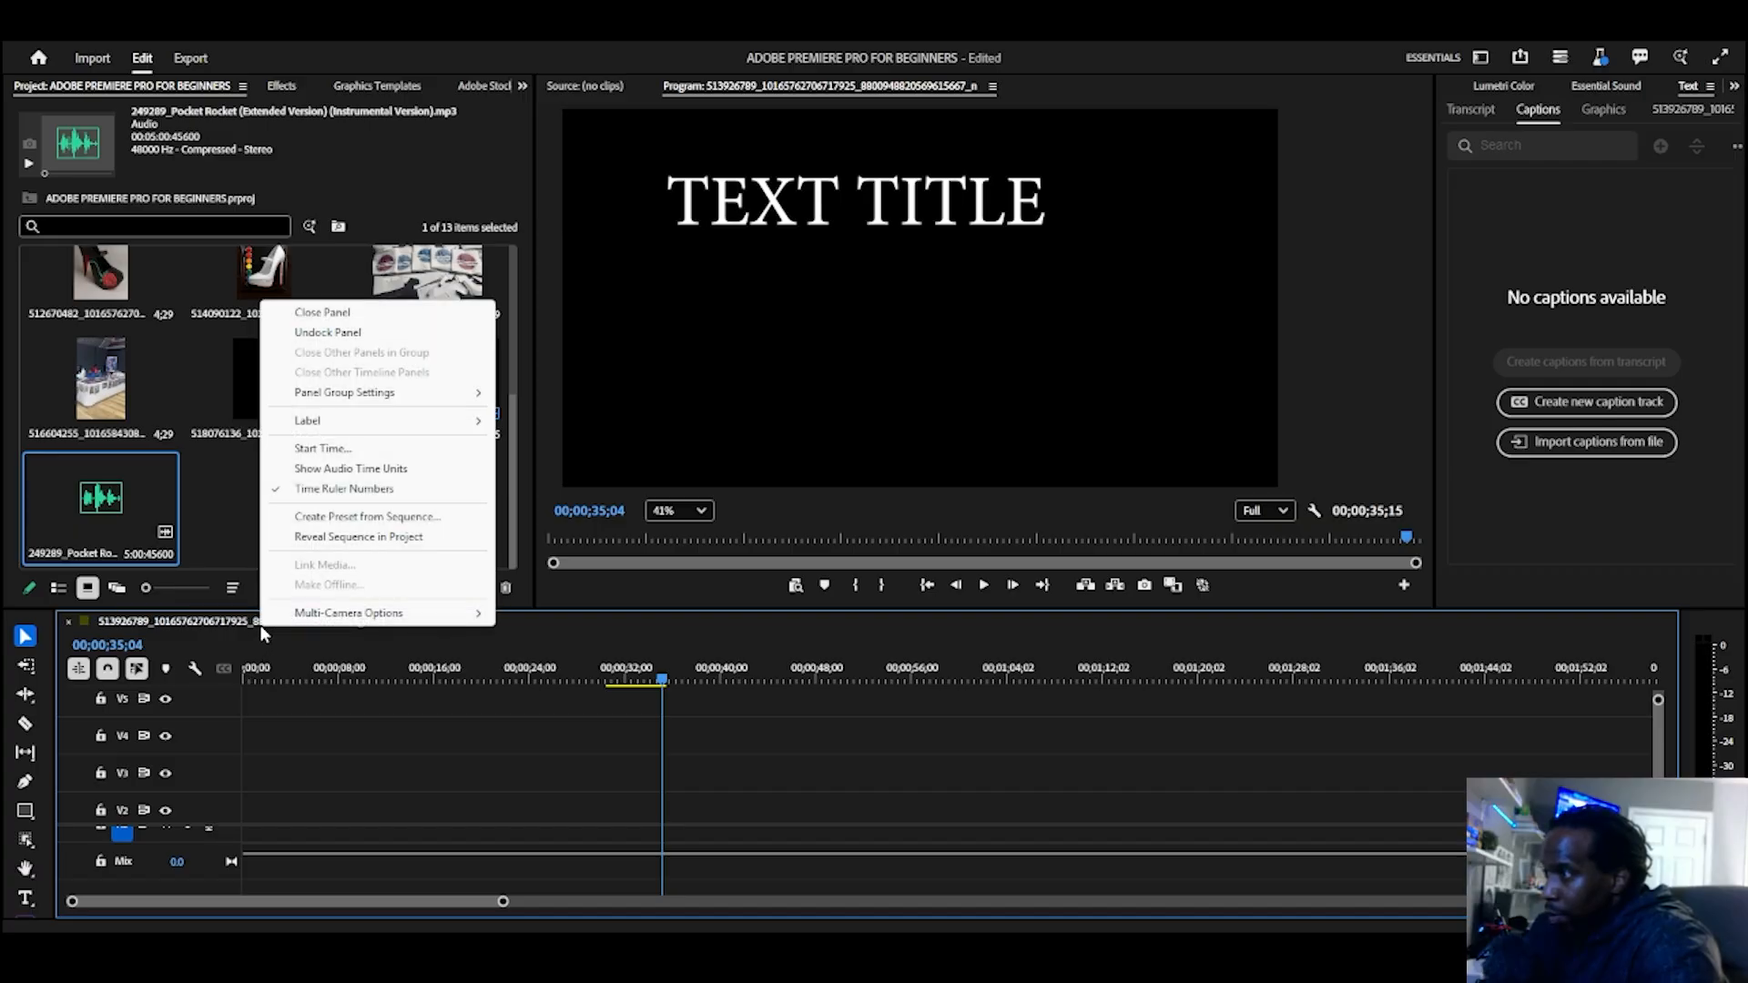
{"action": "left_click", "coordinate": [198, 625]}
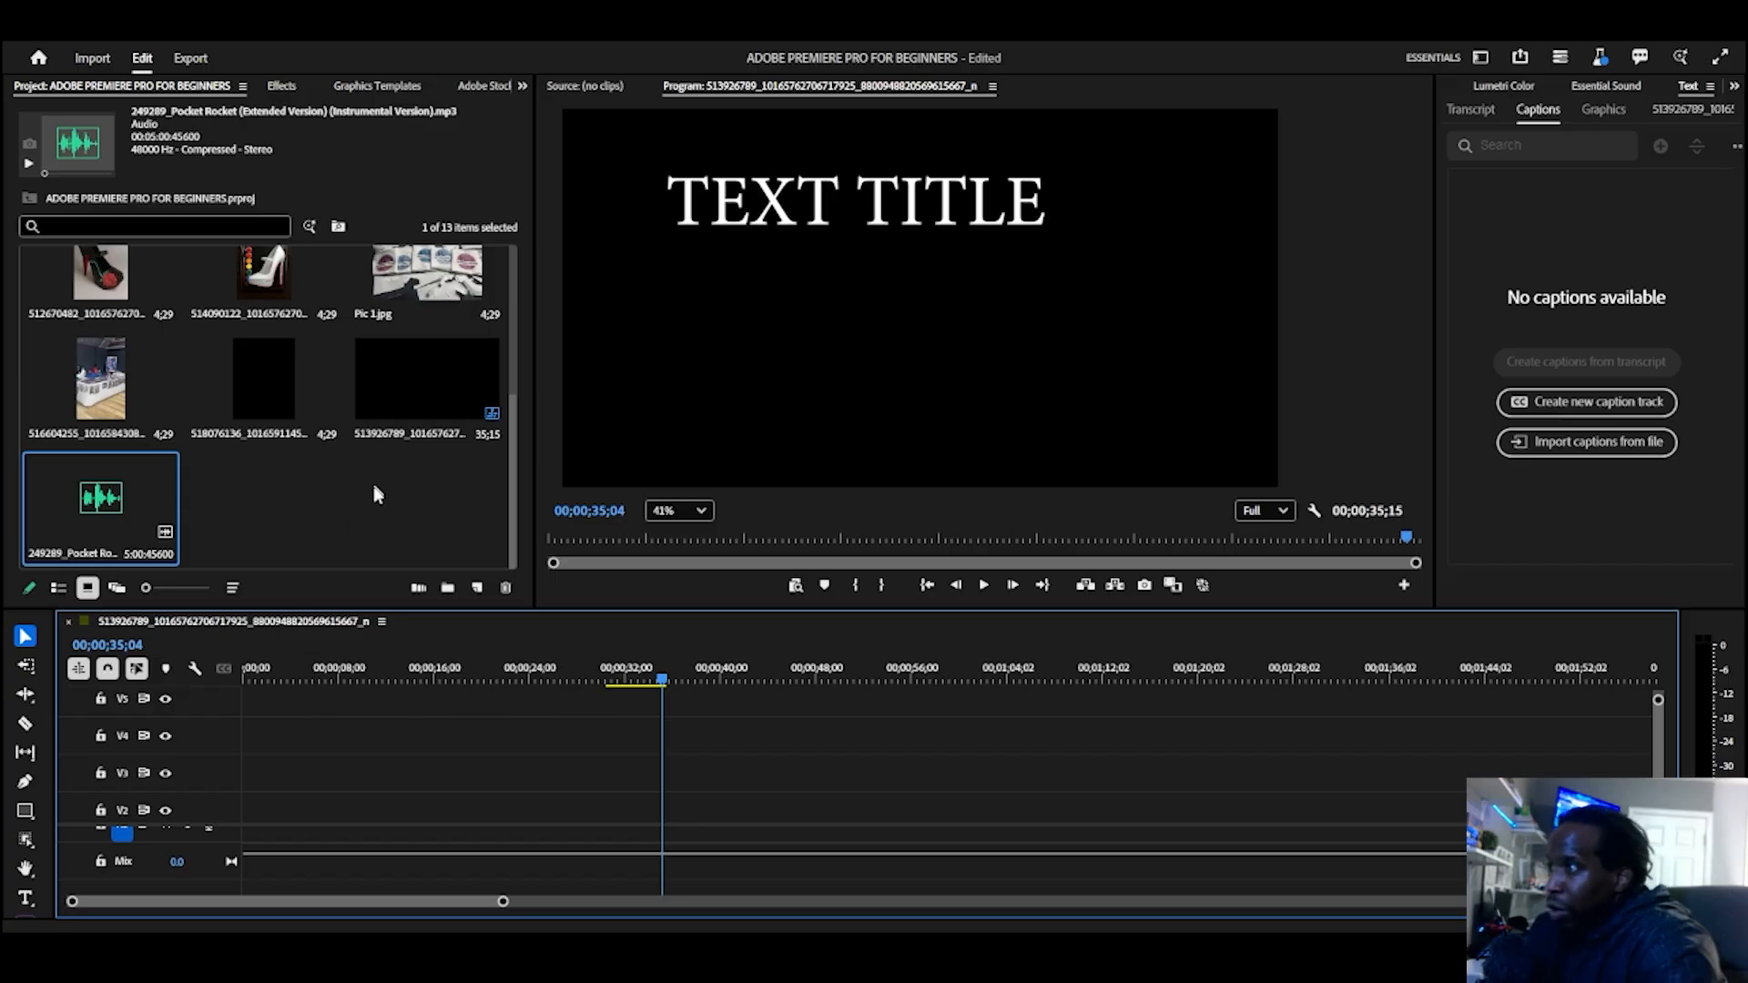
Step: Rename the sequence in the project media as Adobe 123
{"action": "scroll", "coordinate": [374, 492], "scroll_direction": "up", "scroll_amount": 3}
{"action": "scroll", "coordinate": [354, 489], "scroll_direction": "down", "scroll_amount": 3}
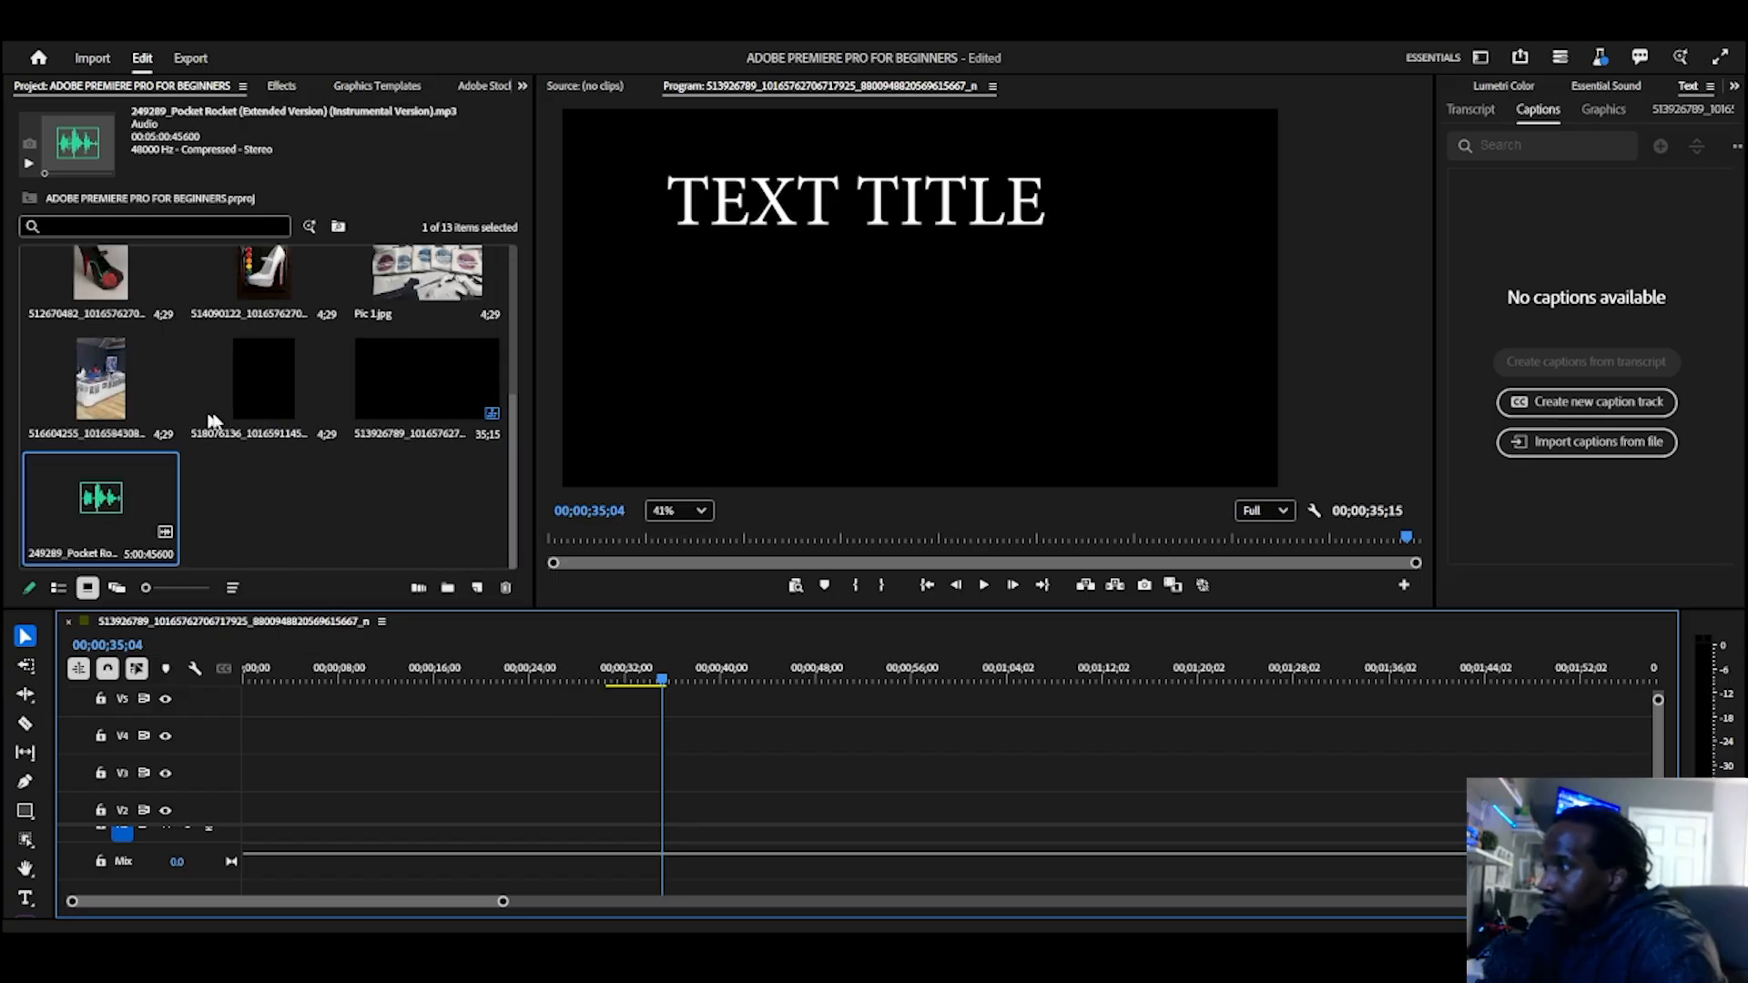
{"action": "left_click", "coordinate": [399, 440]}
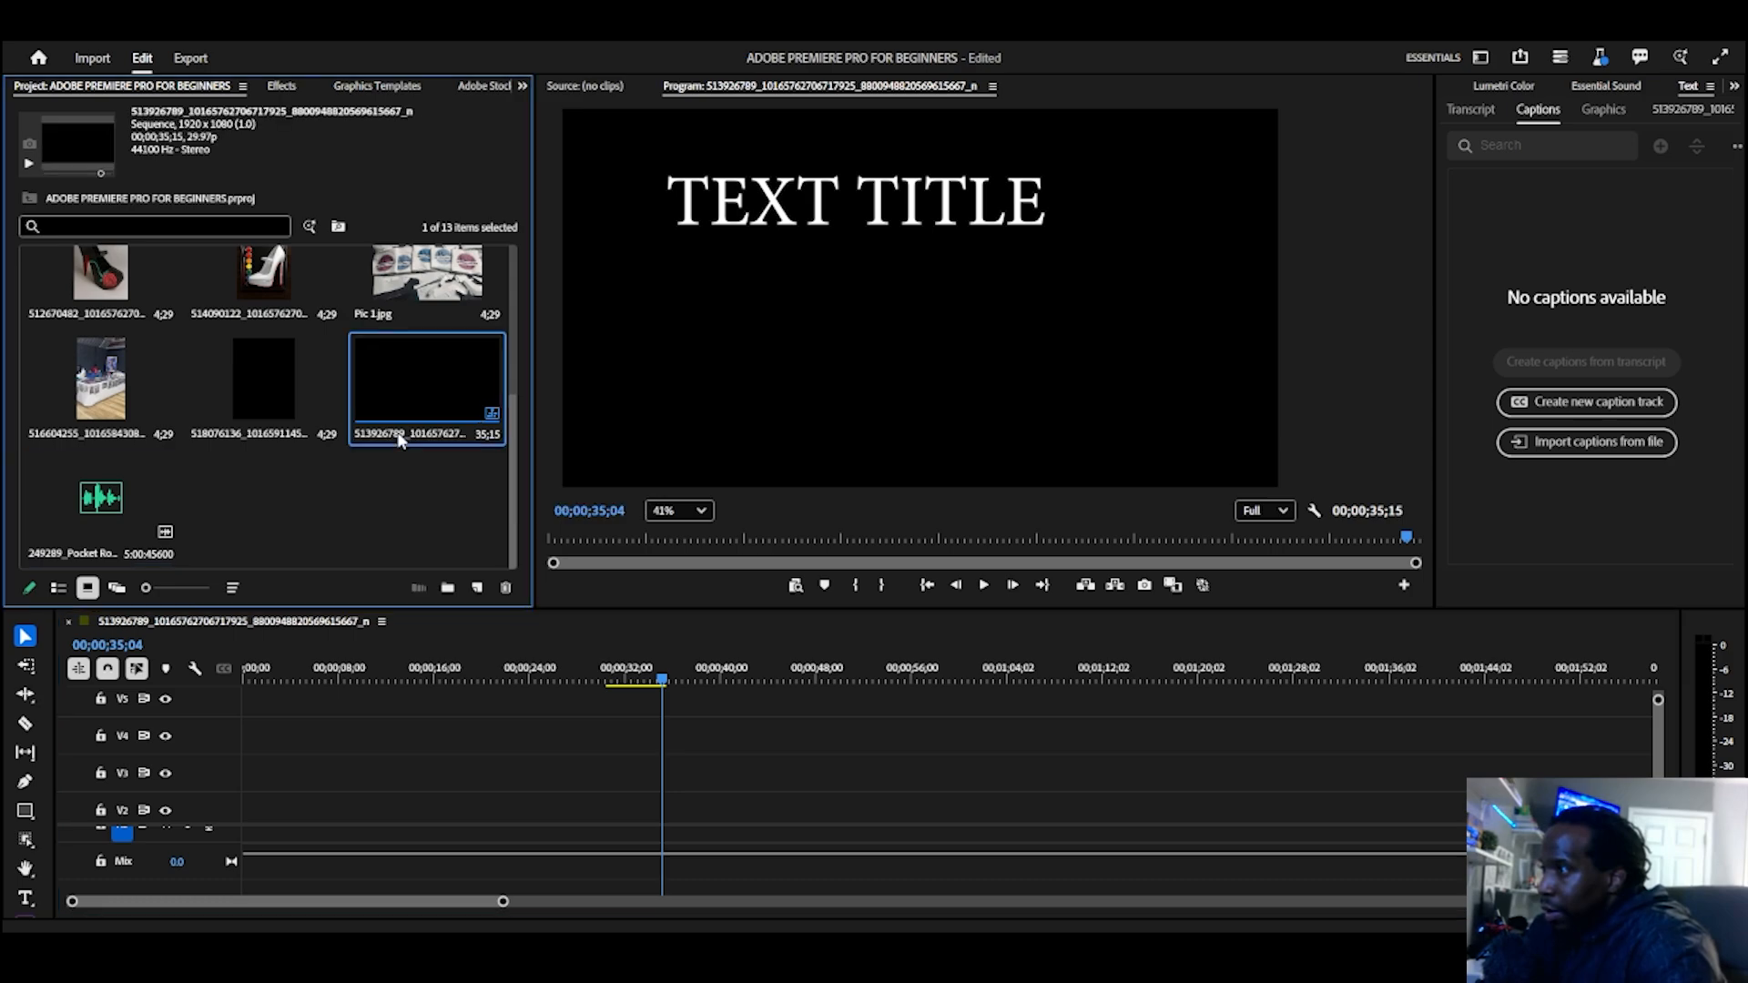
{"action": "right_click", "coordinate": [400, 442]}
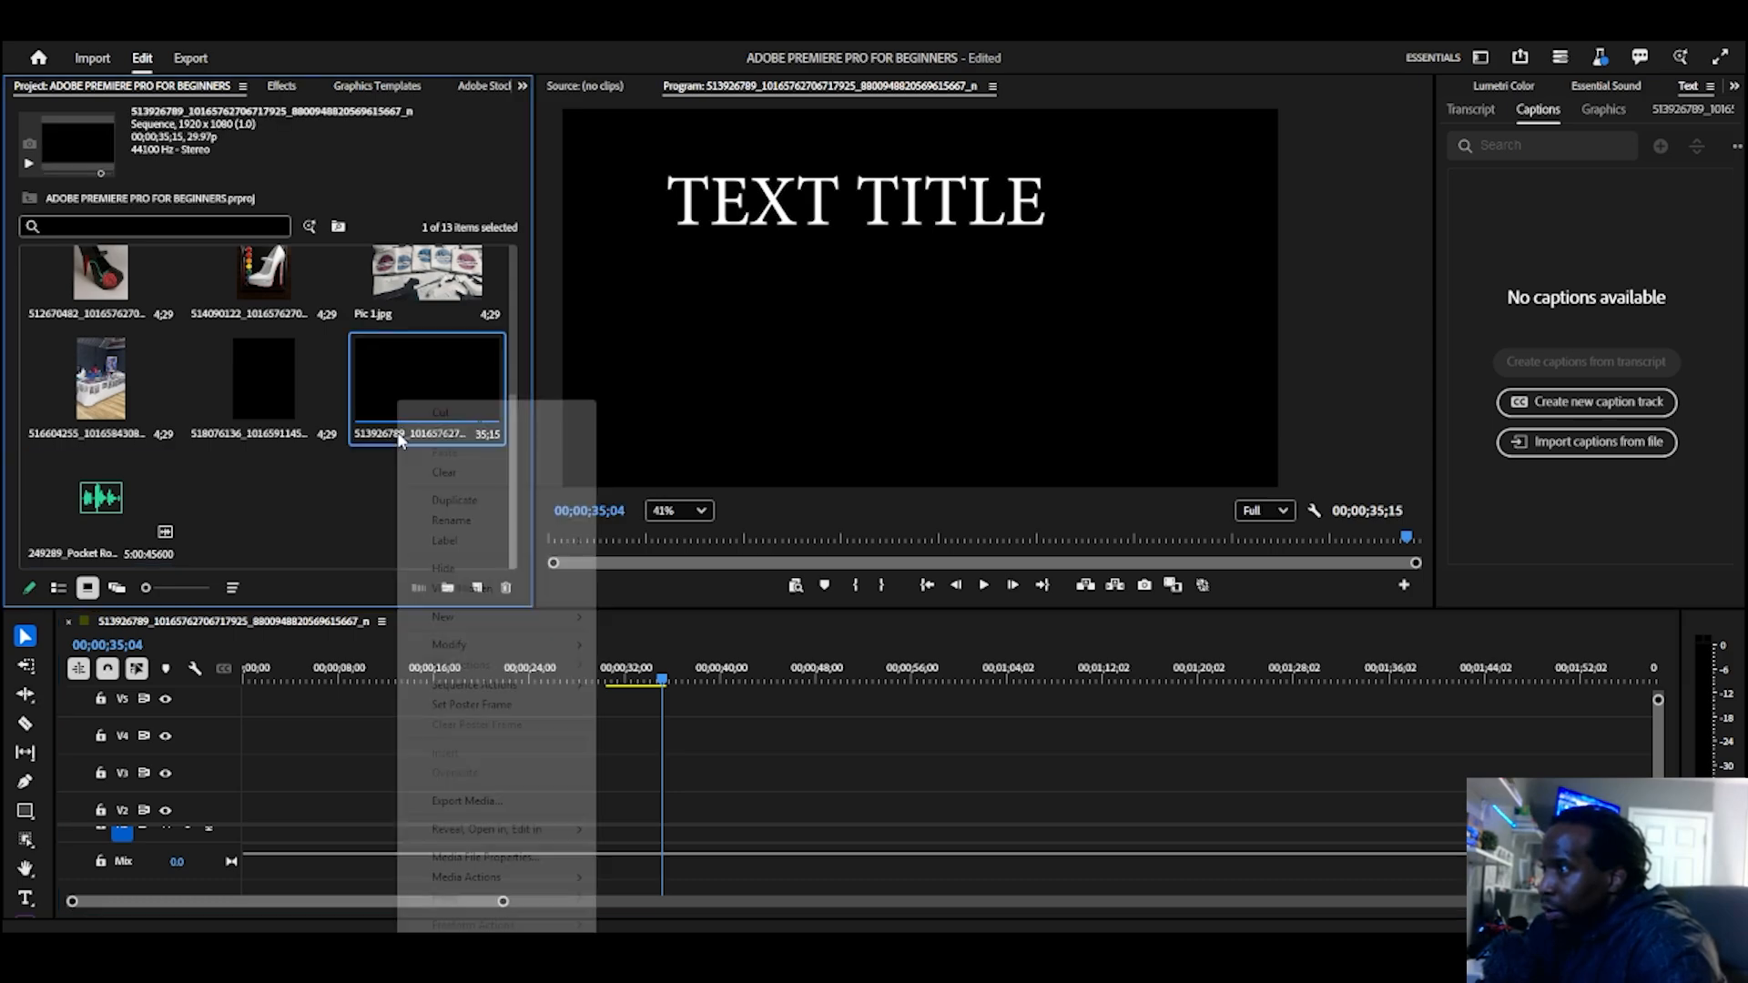
{"action": "left_click", "coordinate": [460, 519]}
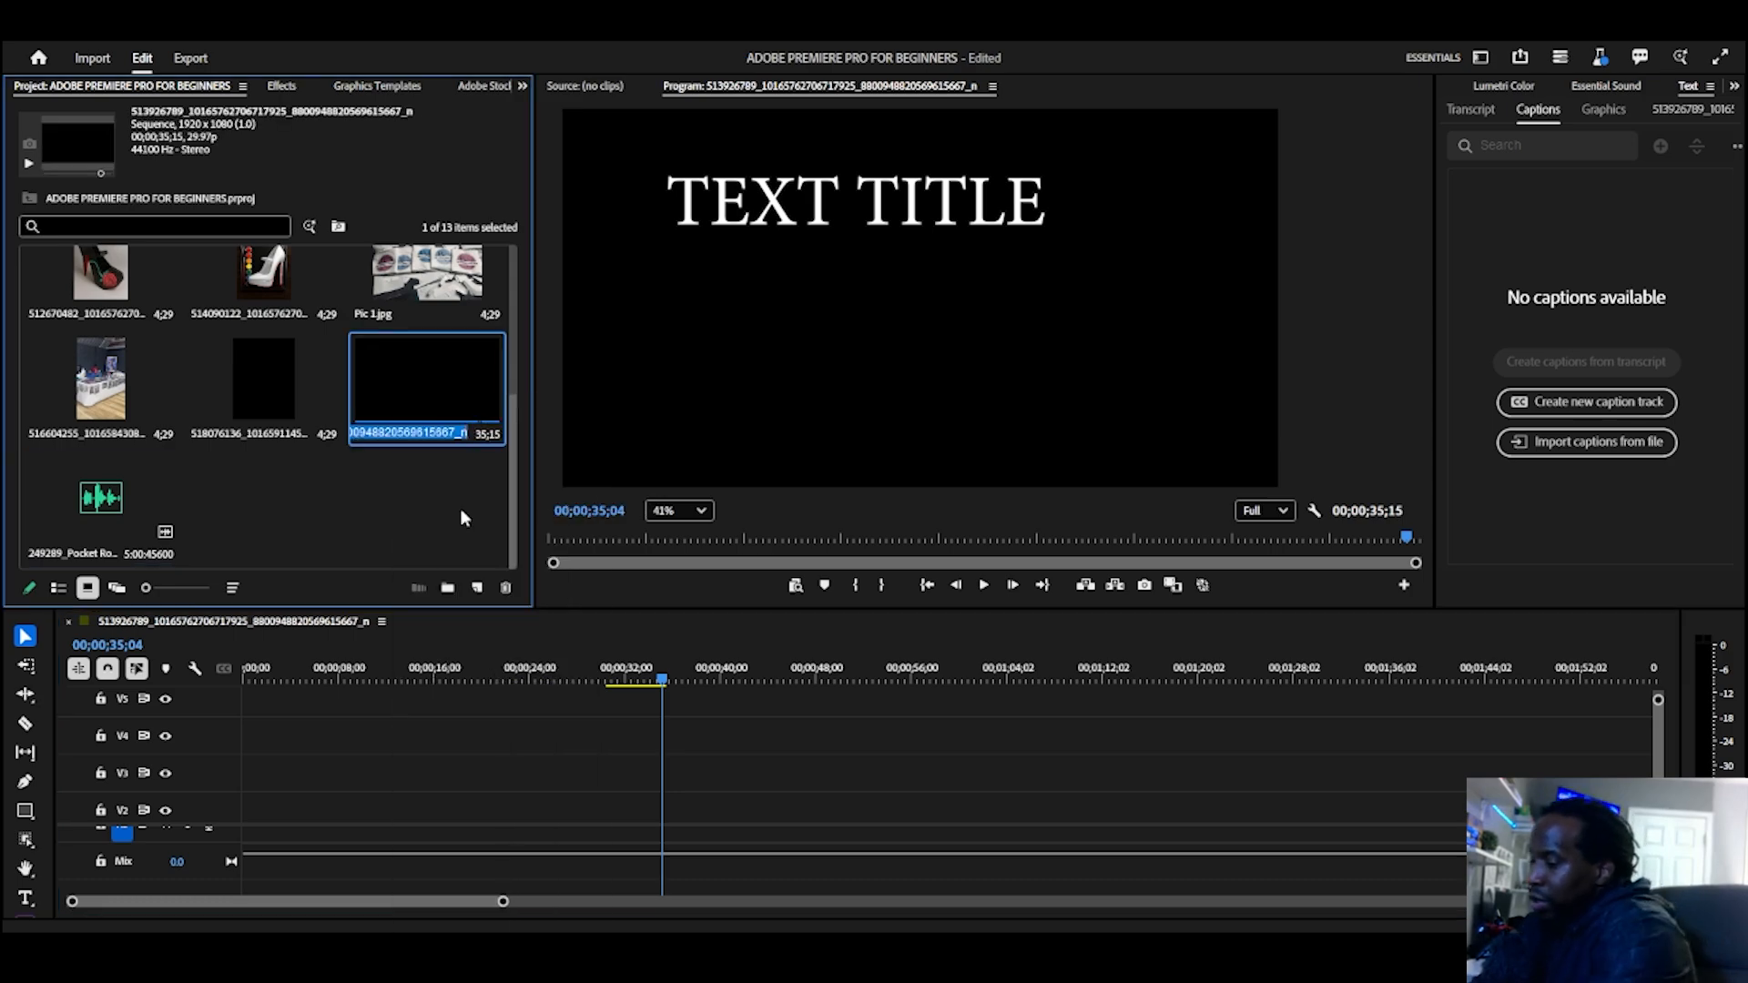
{"action": "type", "text": "Ad"}
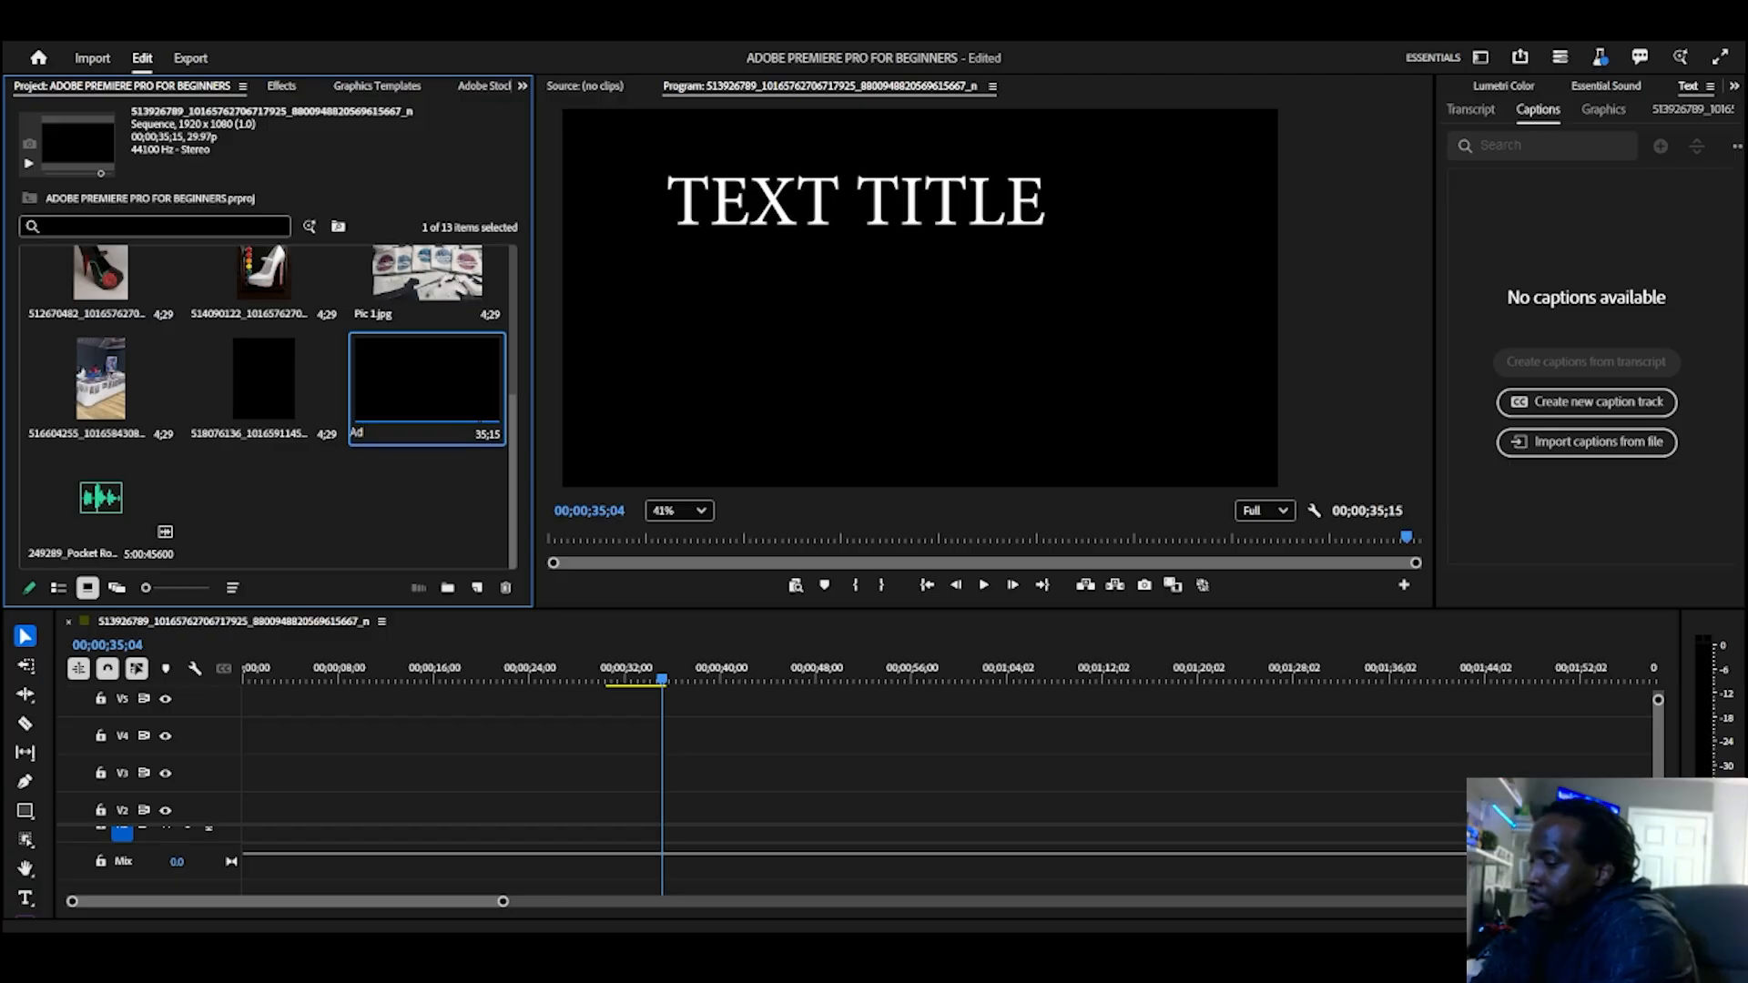
{"action": "type", "text": "obe 123"}
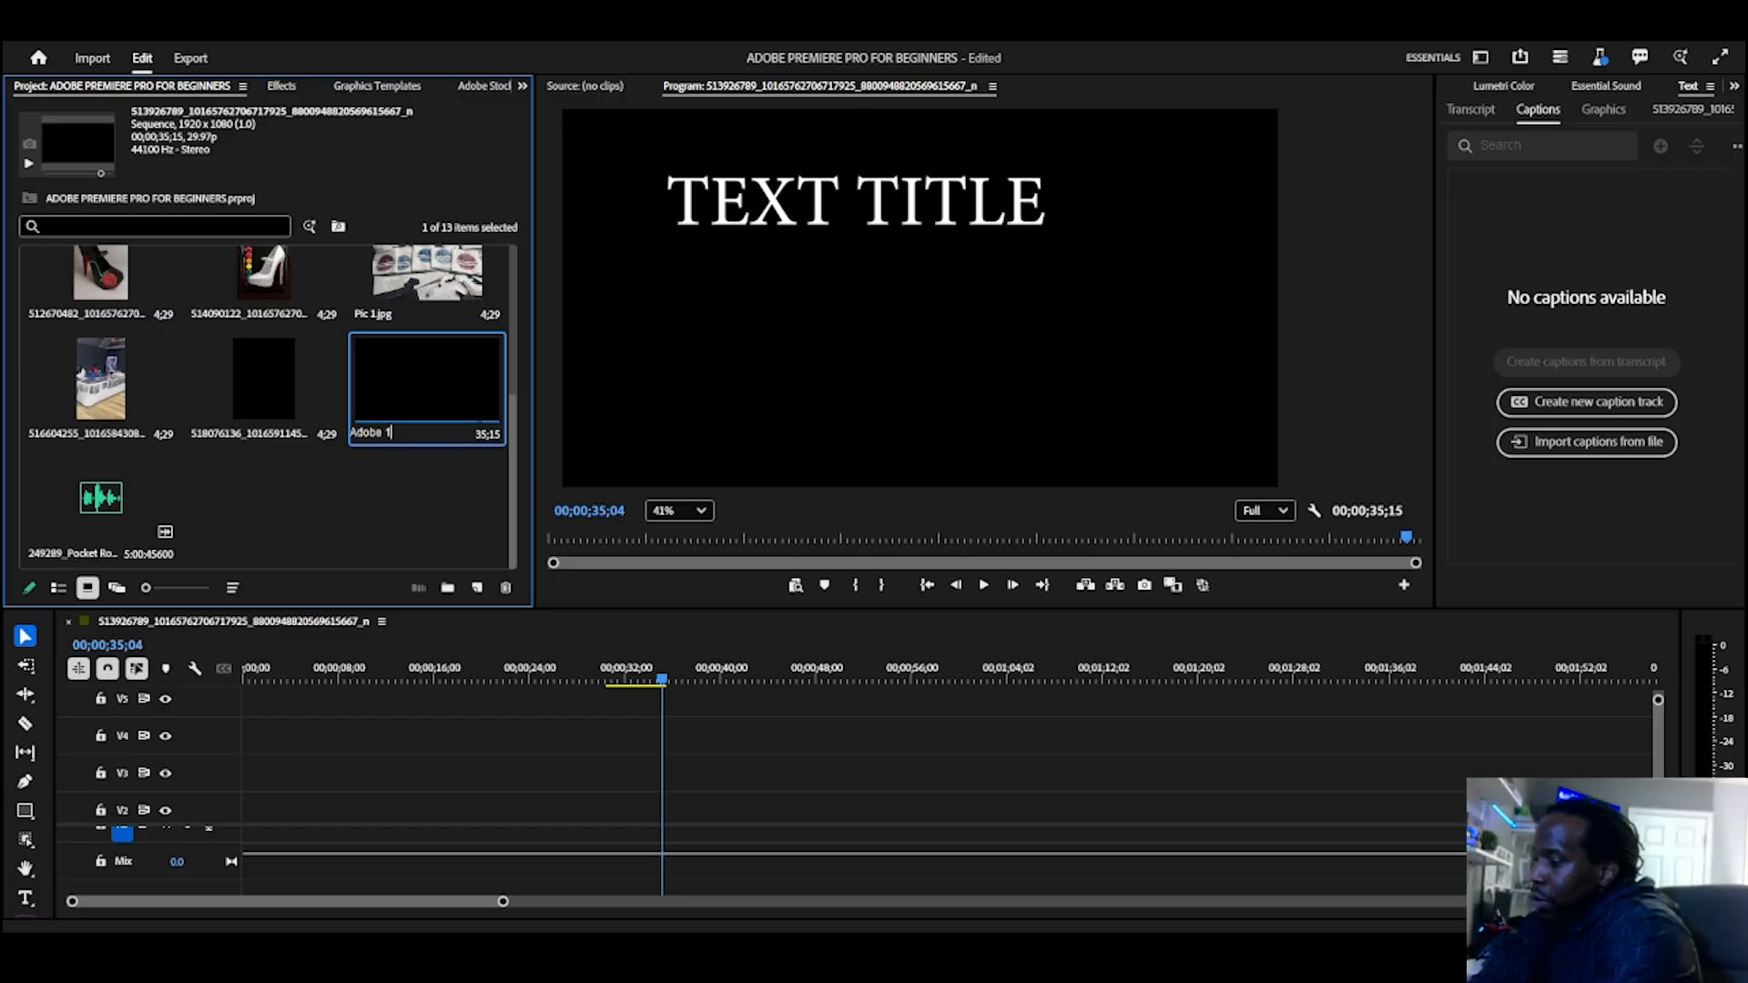
{"action": "left_click", "coordinate": [366, 472]}
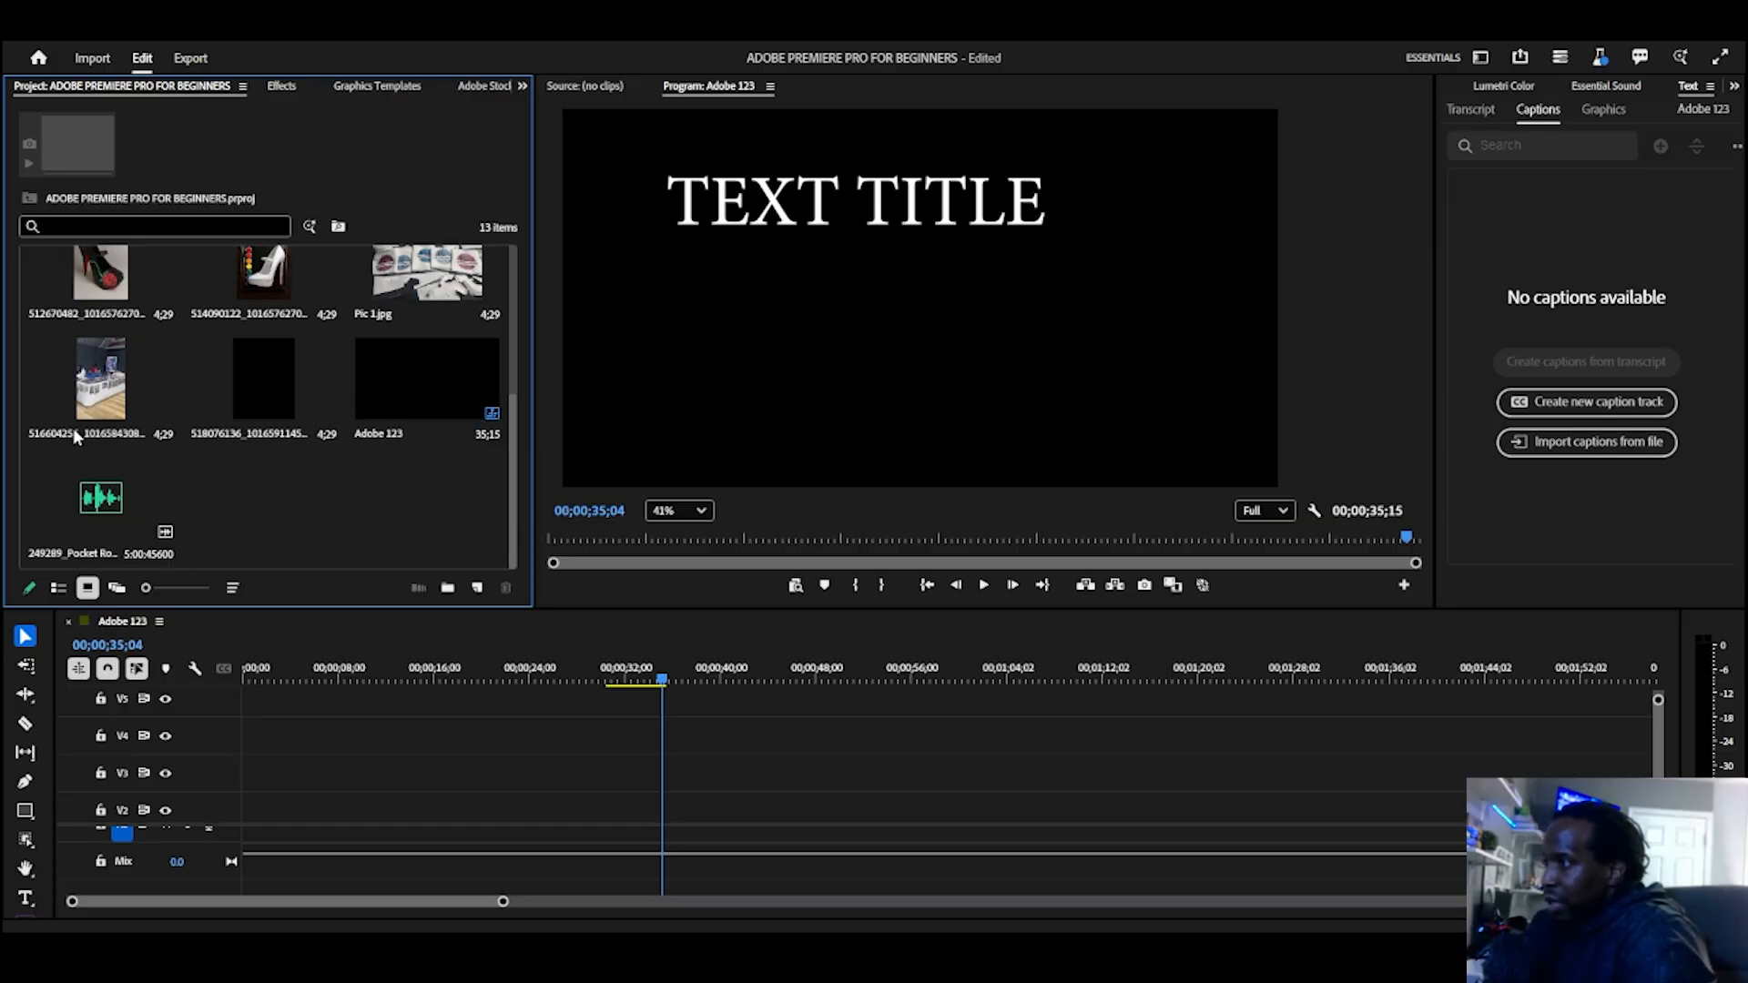
Step: Place images 516604255, 512670482, 514090122 and Pic 1.jpg end to end on video track V5 from the timeline's start
{"action": "scroll", "coordinate": [82, 433], "scroll_direction": "up", "scroll_amount": 1}
{"action": "scroll", "coordinate": [118, 473], "scroll_direction": "down", "scroll_amount": 1}
{"action": "left_click_drag", "start_coordinate": [87, 363], "coordinate": [235, 711]}
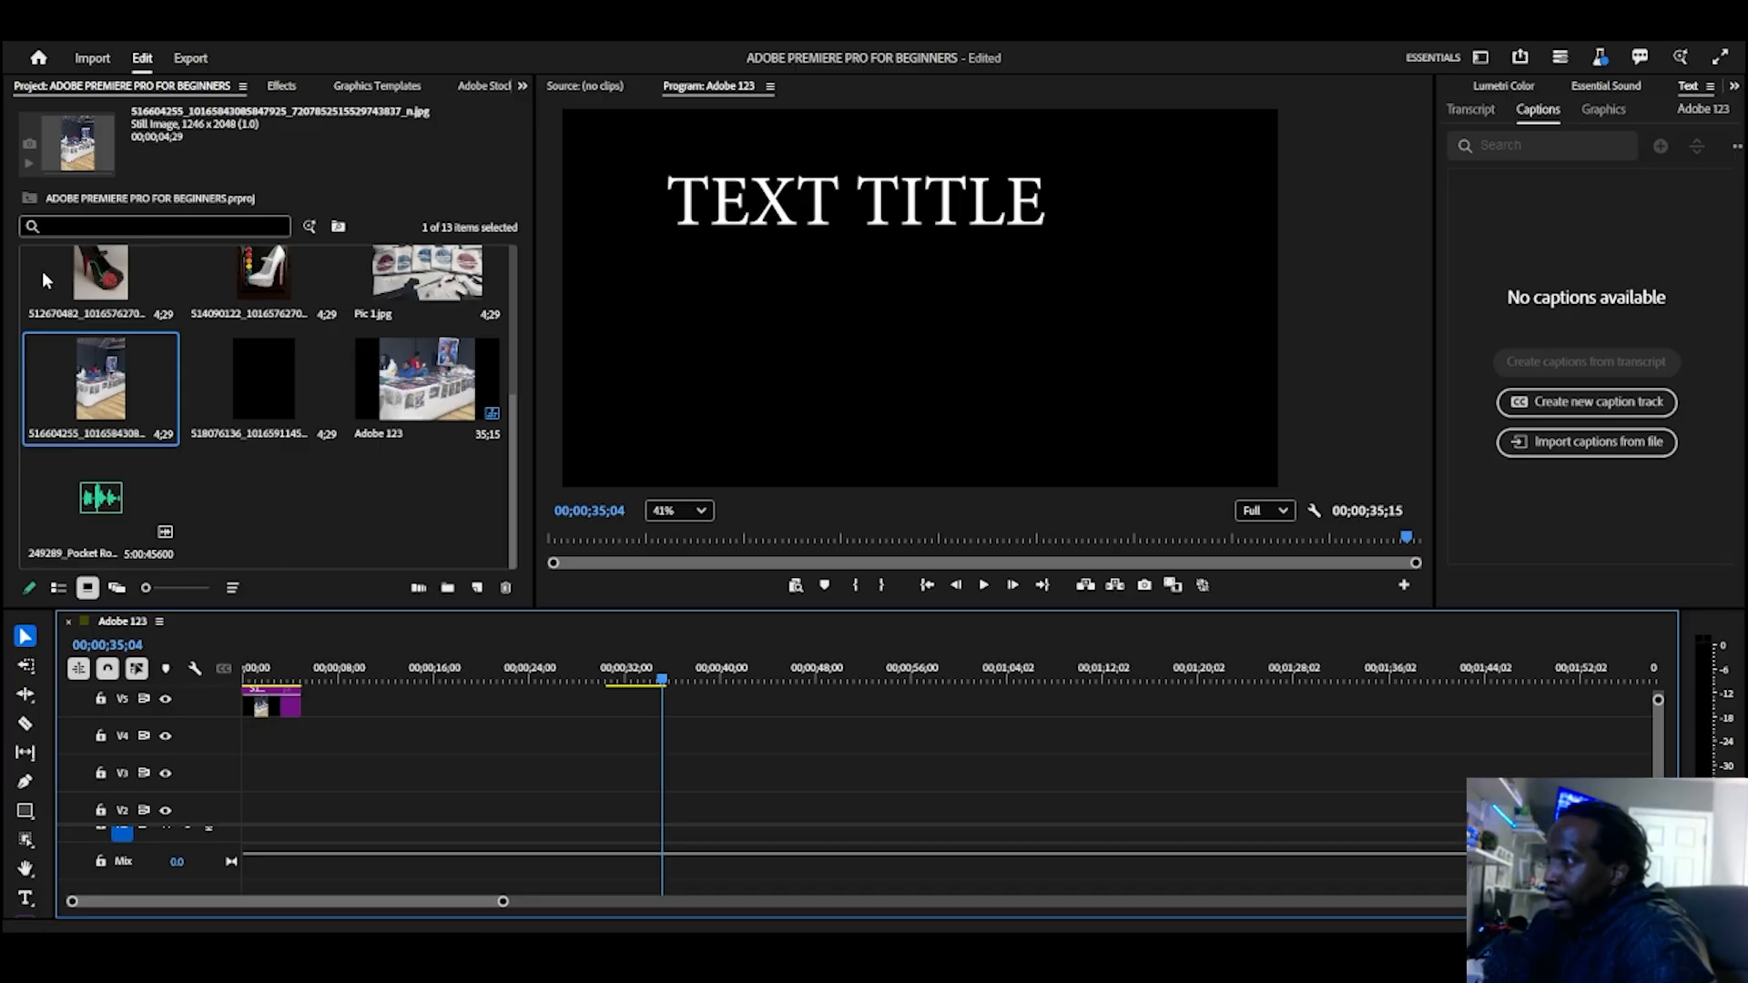
{"action": "left_click_drag", "start_coordinate": [45, 280], "coordinate": [304, 712]}
{"action": "left_click_drag", "start_coordinate": [238, 287], "coordinate": [359, 706]}
{"action": "left_click_drag", "start_coordinate": [410, 303], "coordinate": [417, 706]}
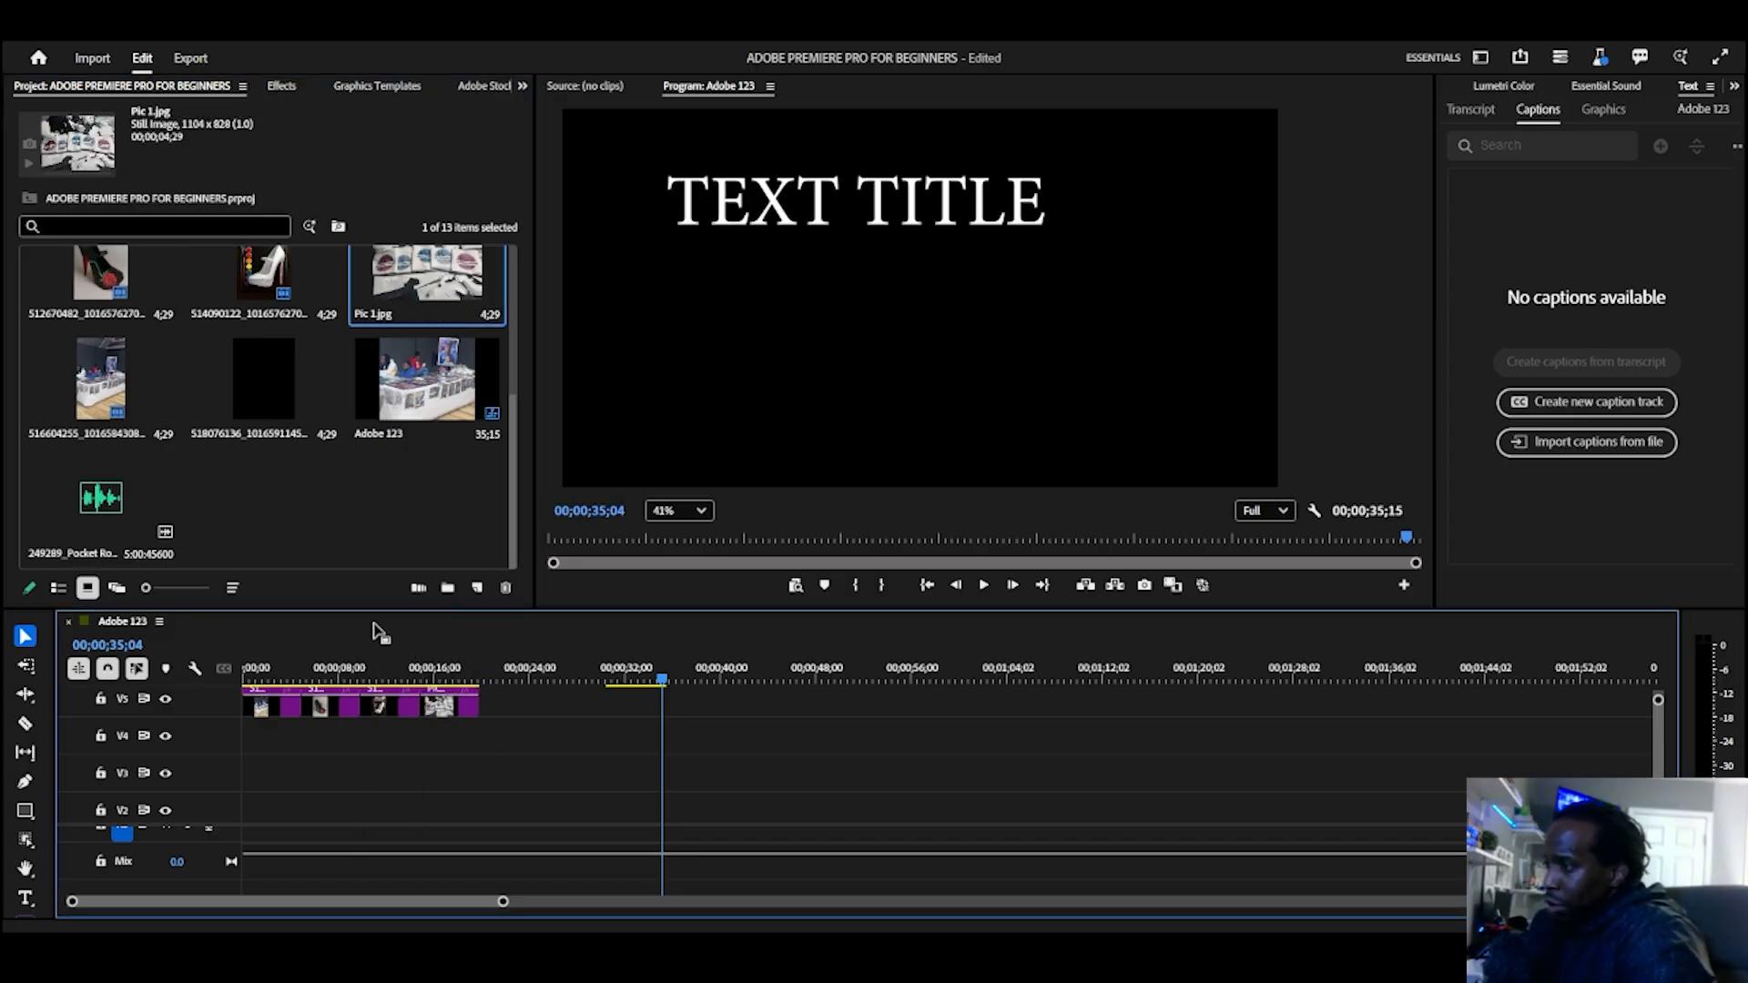
Step: Append image 511313321 to V5, followed by the five images 469136813, 511312097, 513926789, 513920690 and 512670973 as a group
{"action": "scroll", "coordinate": [287, 441], "scroll_direction": "up", "scroll_amount": 3}
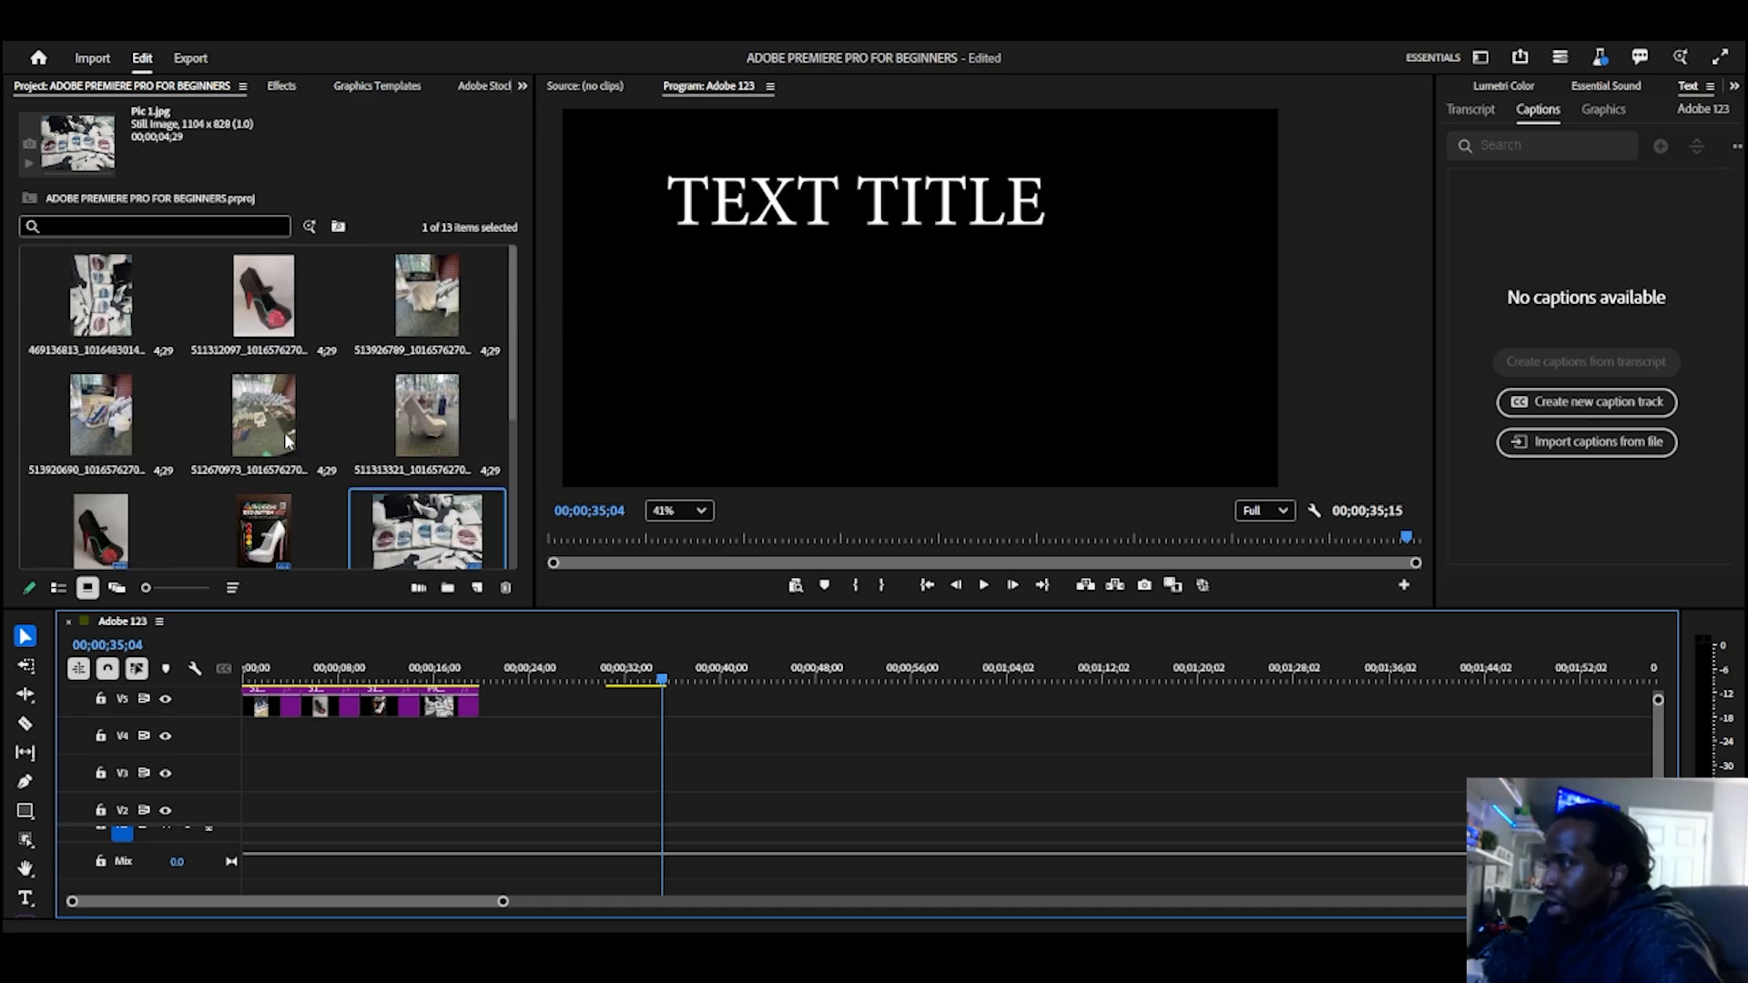
{"action": "left_click", "coordinate": [442, 452]}
{"action": "left_click_drag", "start_coordinate": [492, 698], "coordinate": [492, 698]}
{"action": "left_click", "coordinate": [214, 421]}
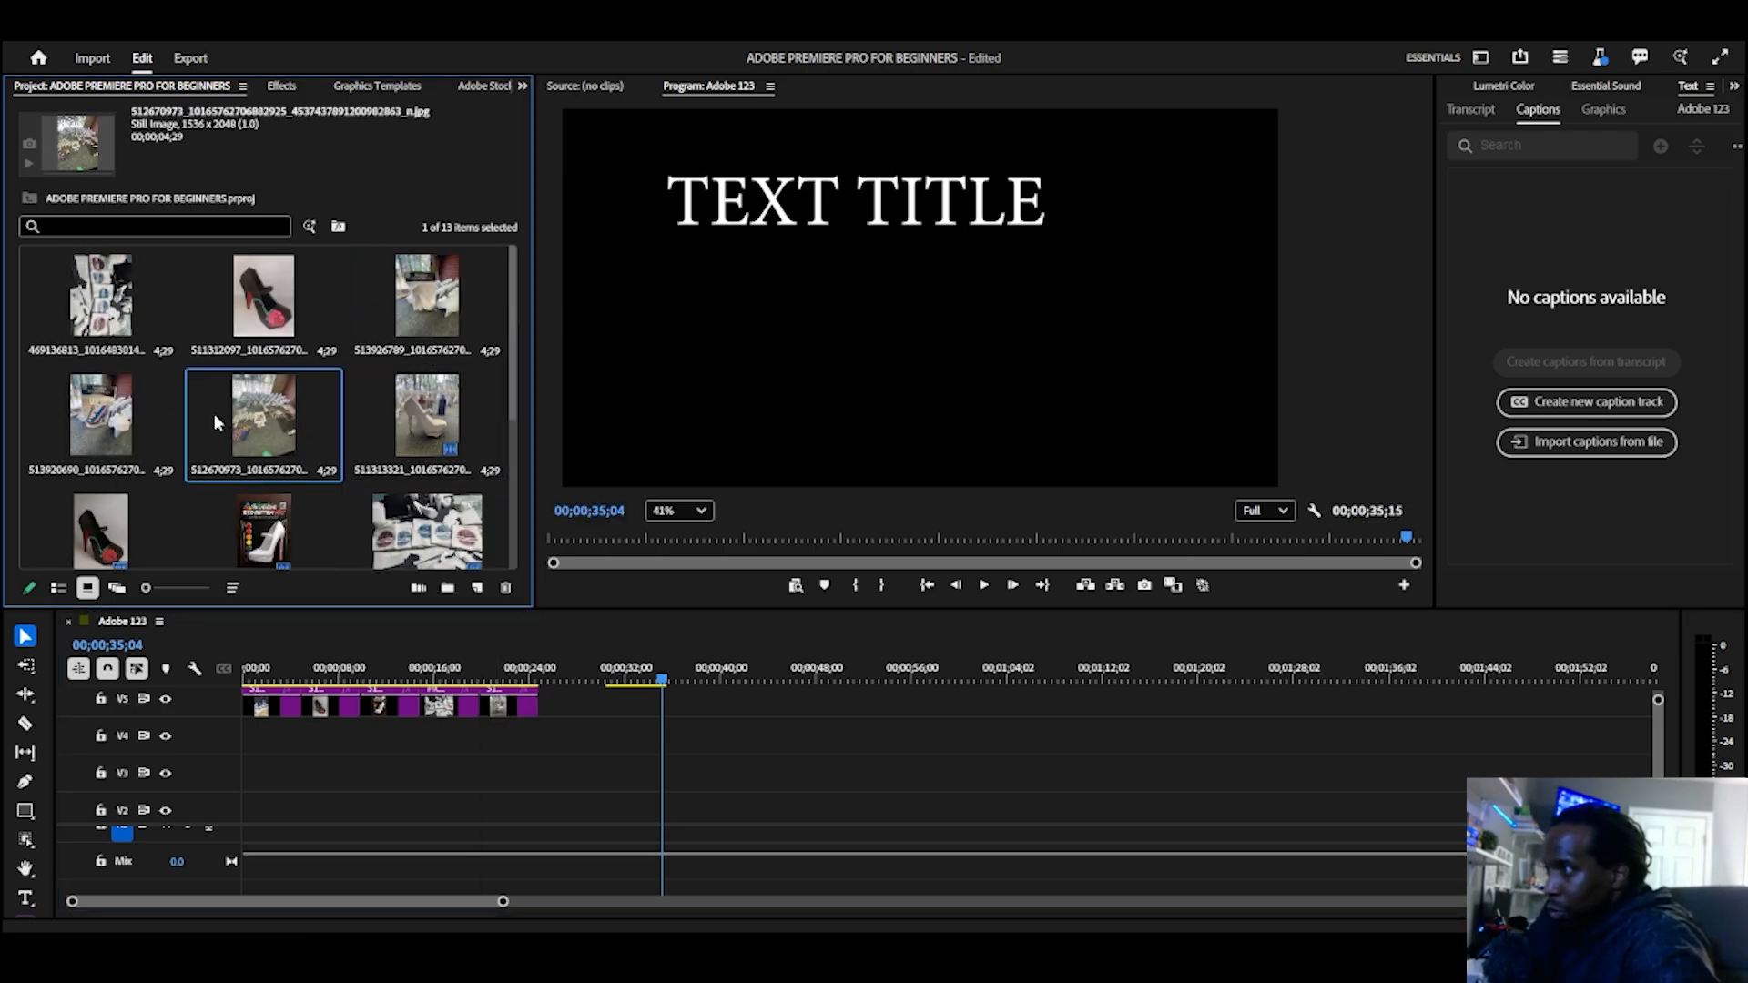
{"action": "left_click", "coordinate": [97, 281], "text": "shift"}
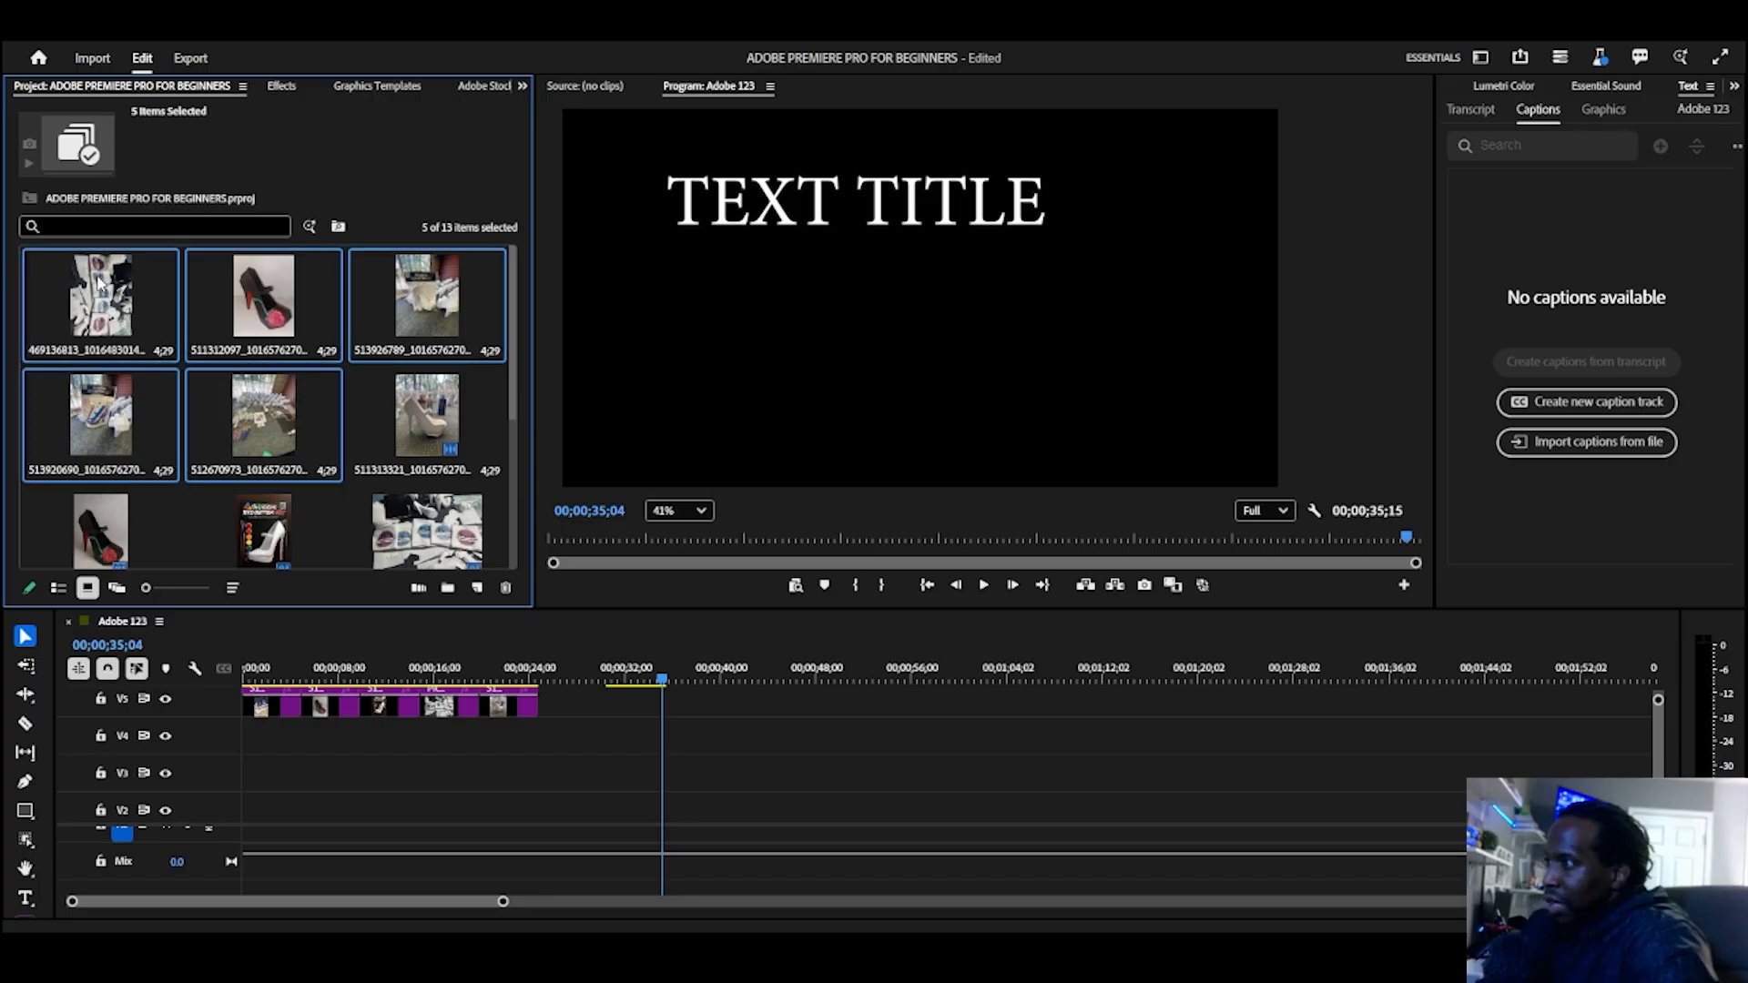
{"action": "left_click_drag", "start_coordinate": [454, 623], "coordinate": [687, 703]}
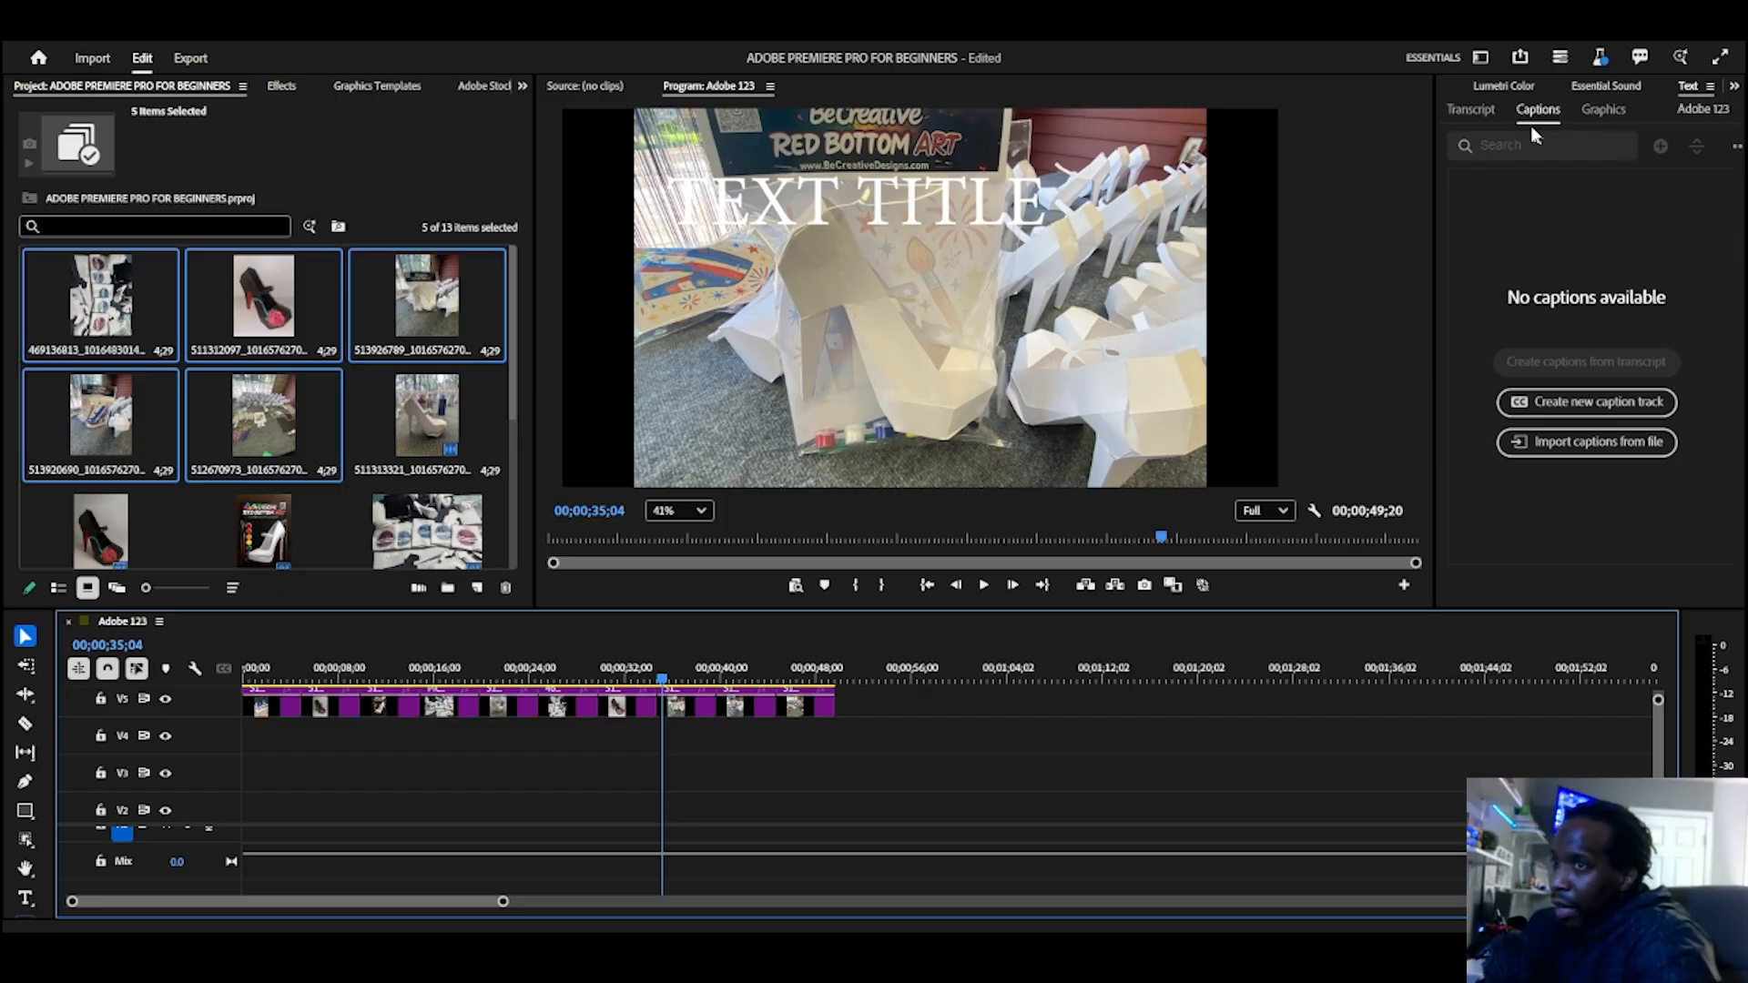
Step: Browse Adobe Stock music in Essential Sound and preview Positive Bright Idea Life, HAPPY ENERGETIC POSITIVE POP and Motivational Inspiring Corporate
{"action": "left_click", "coordinate": [1586, 89]}
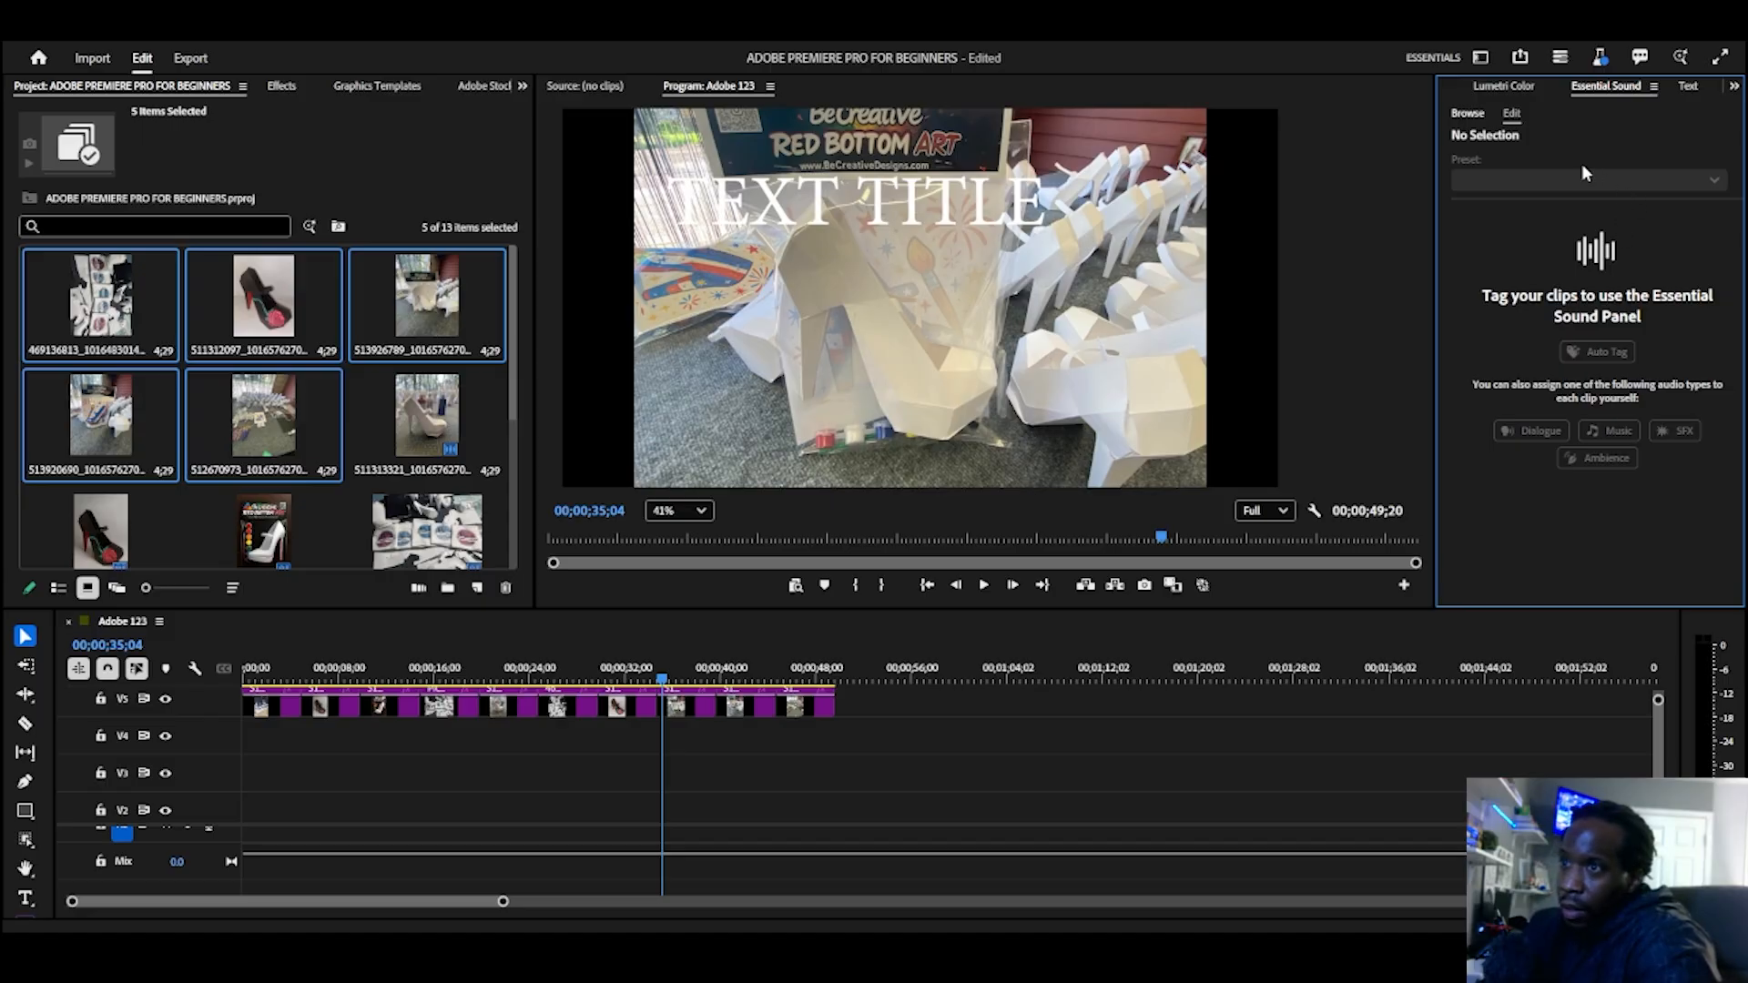
{"action": "left_click", "coordinate": [1467, 114]}
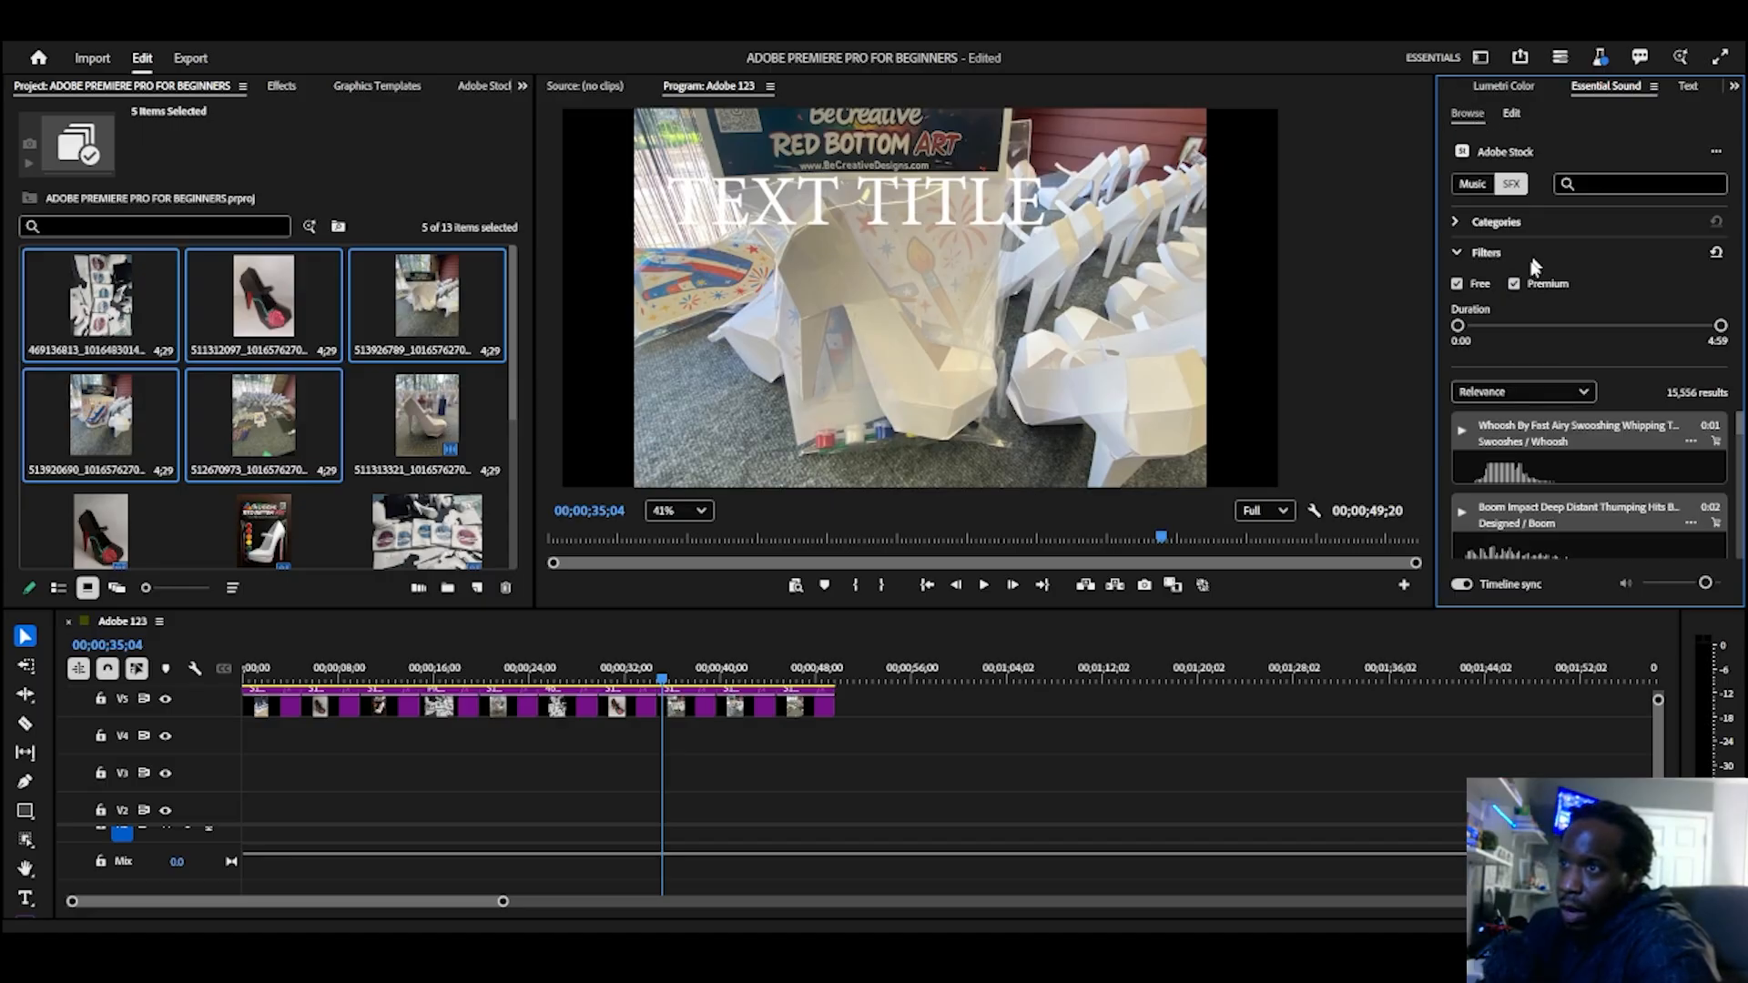
{"action": "left_click", "coordinate": [1472, 186]}
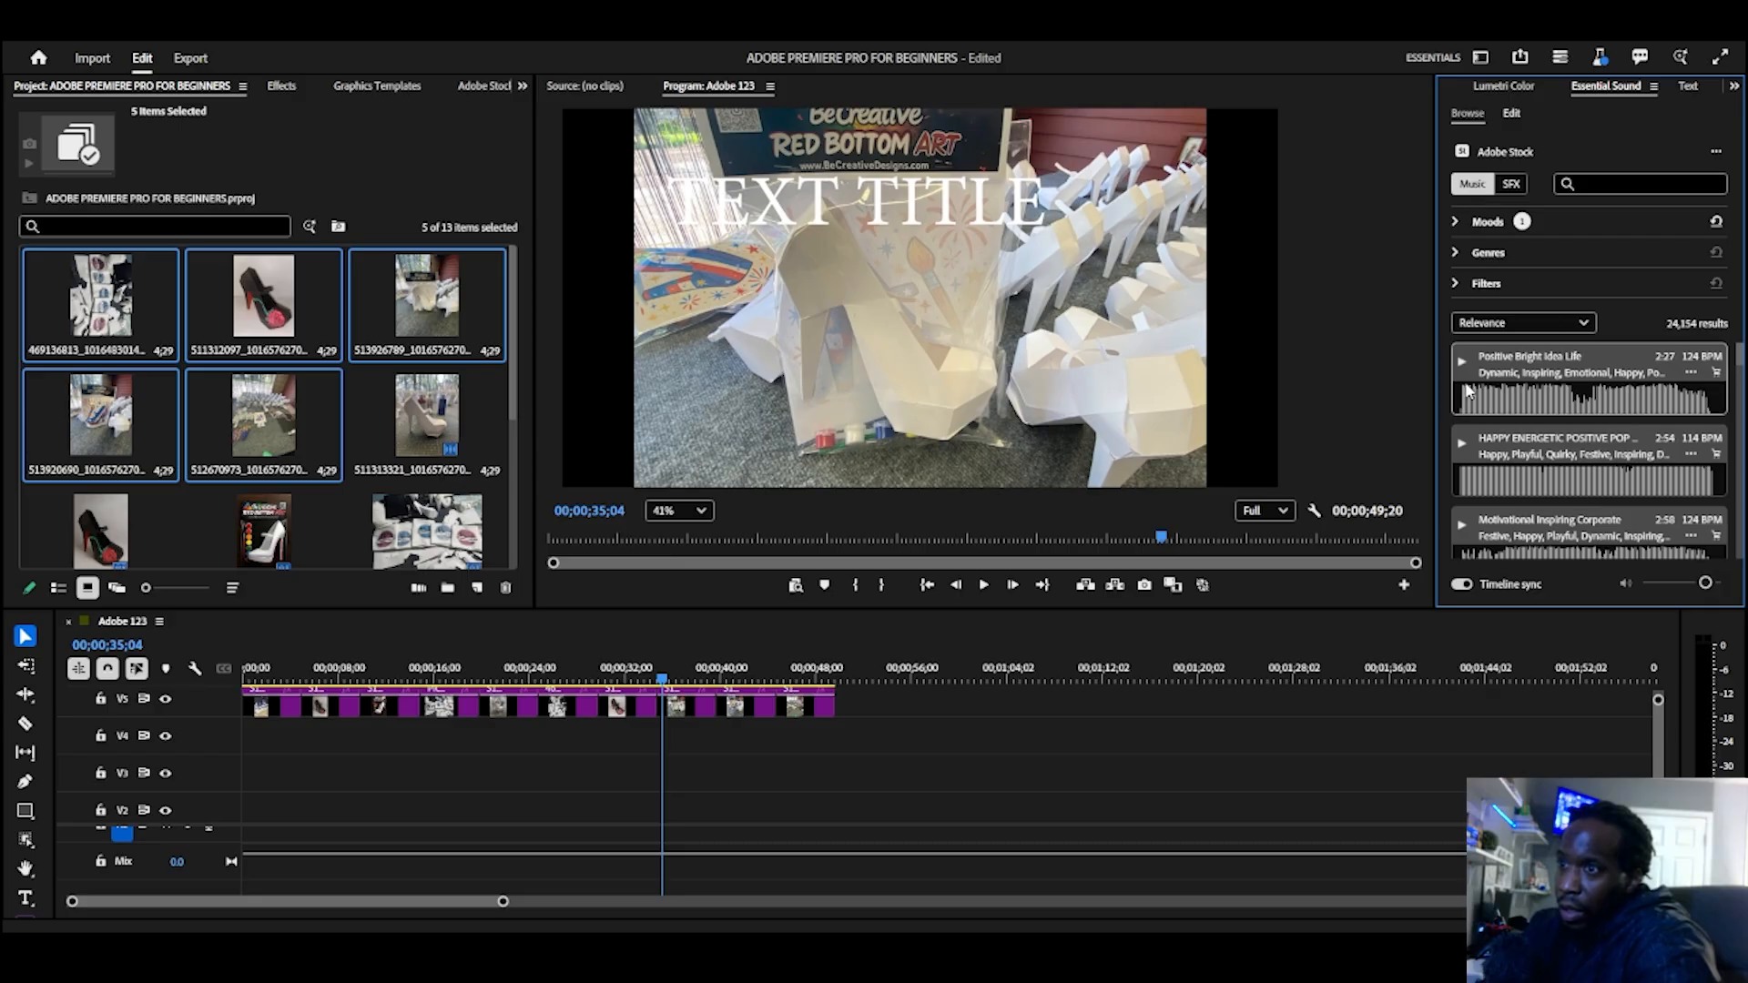
{"action": "left_click", "coordinate": [1461, 364]}
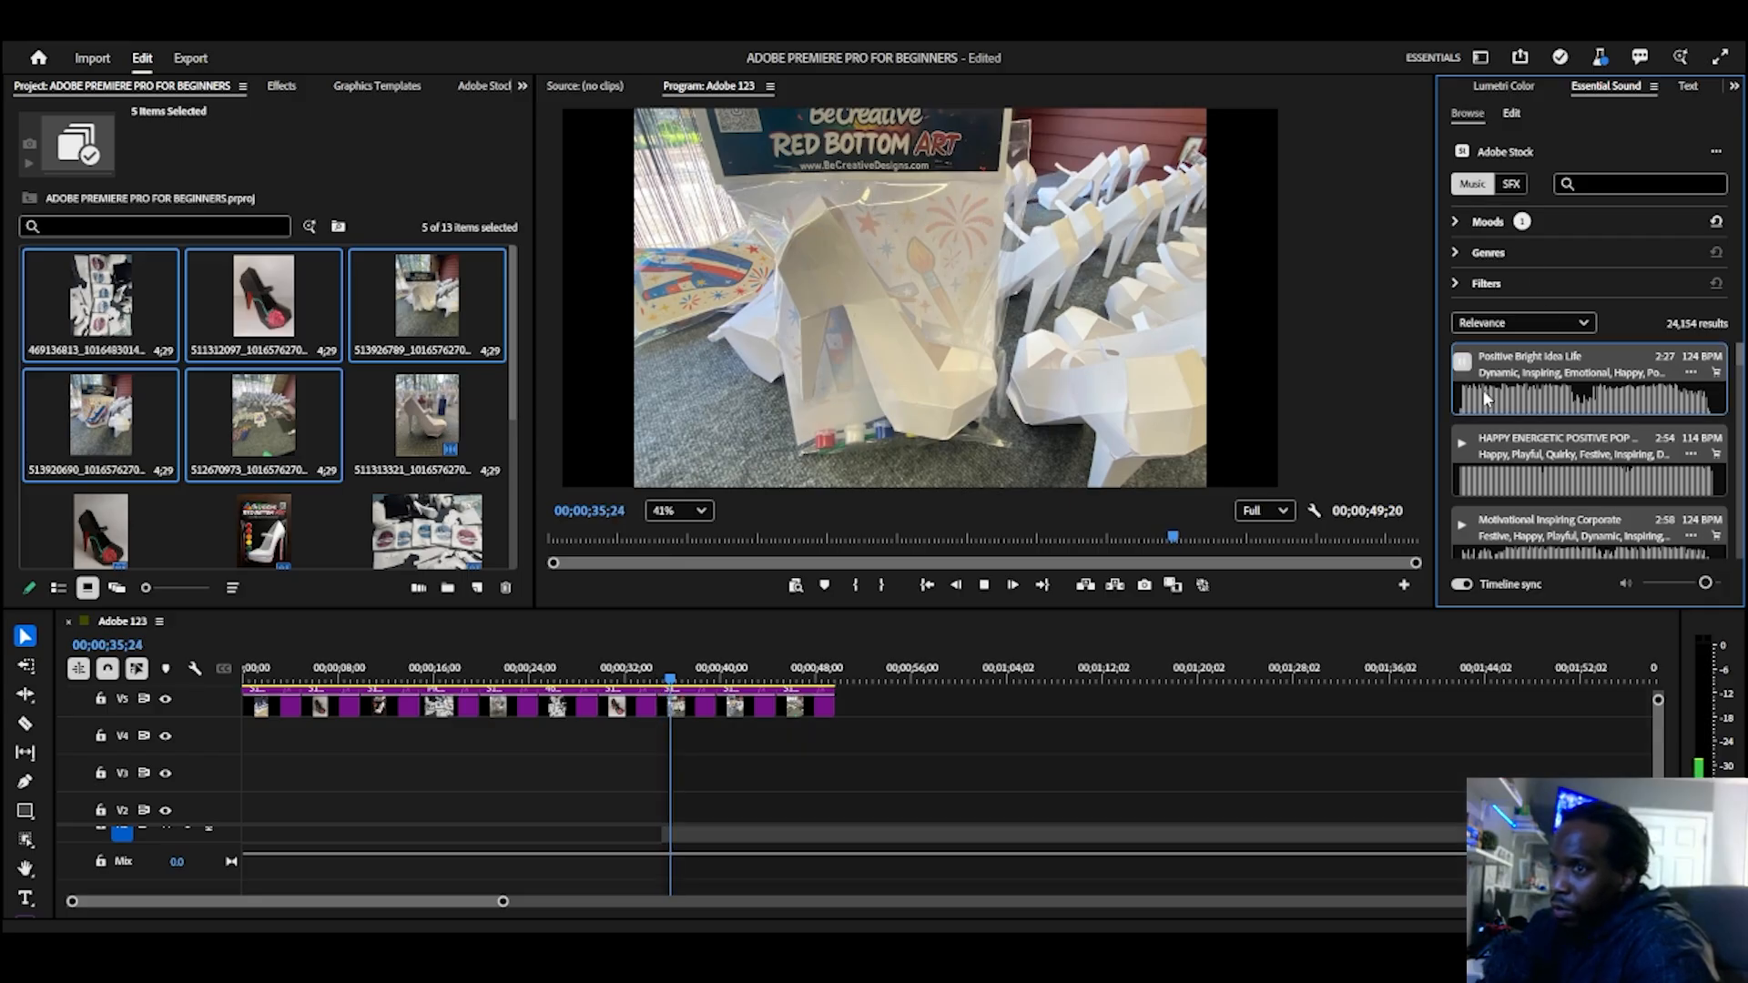
{"action": "left_click", "coordinate": [1462, 443]}
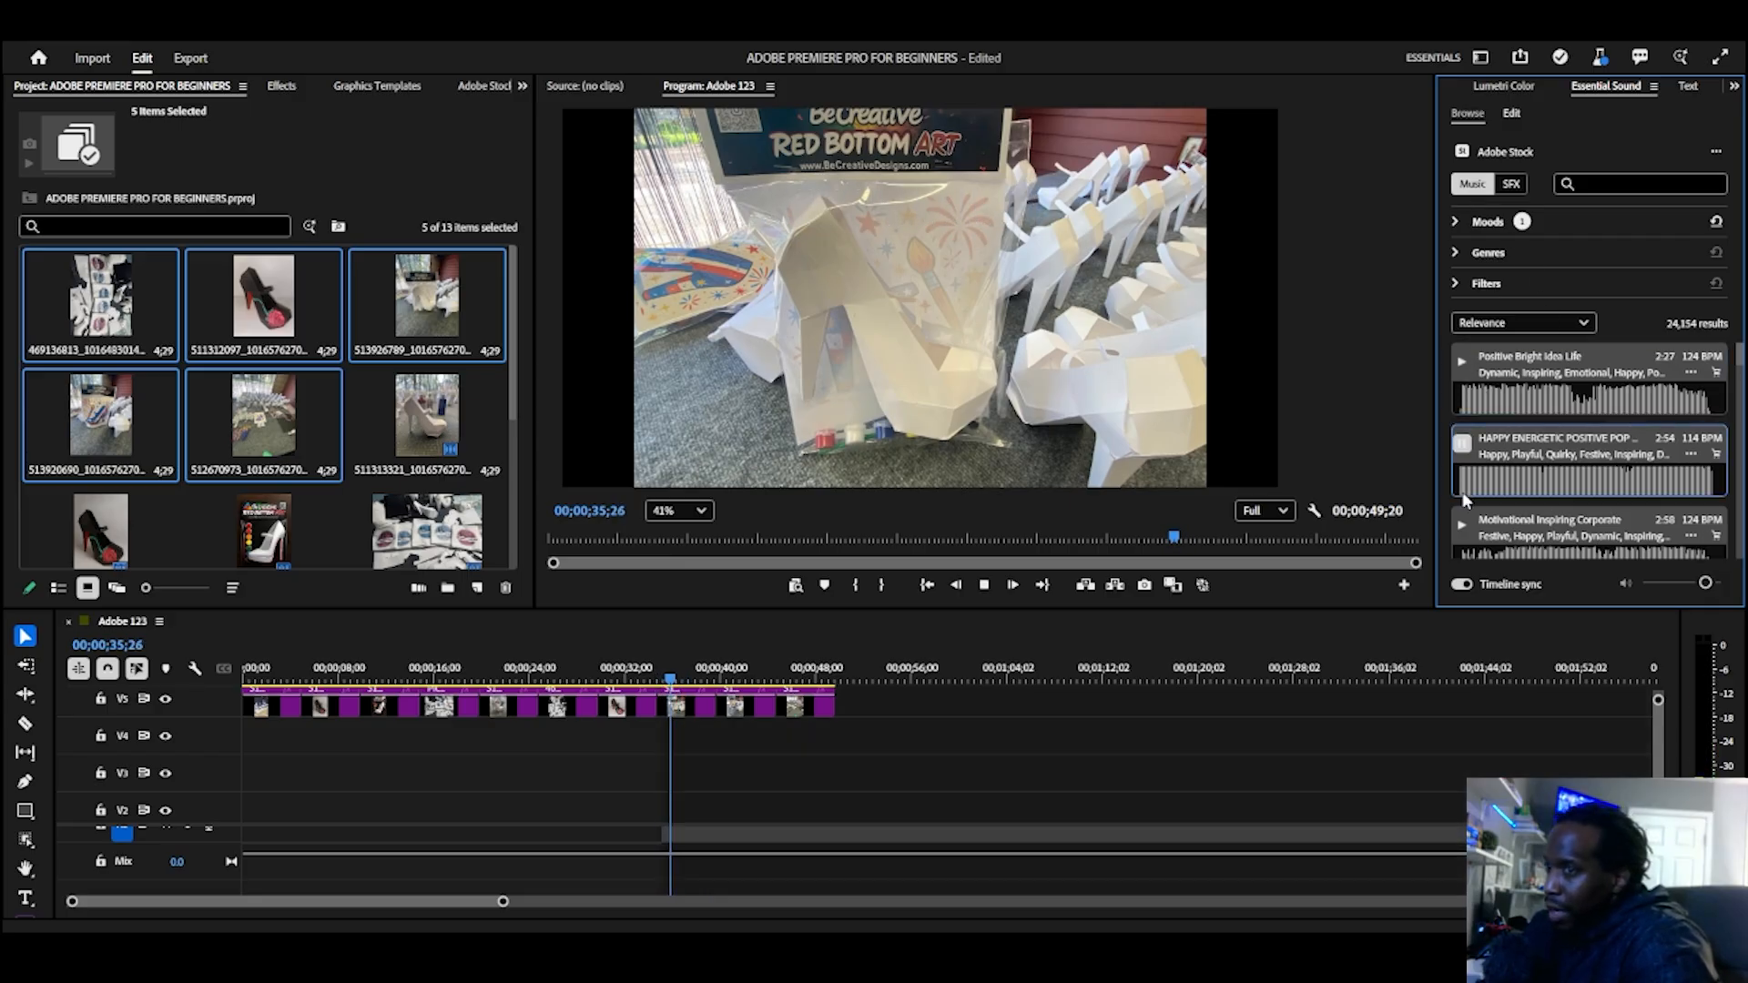
{"action": "scroll", "coordinate": [1463, 464], "scroll_direction": "down", "scroll_amount": 1}
{"action": "left_click", "coordinate": [1462, 482]}
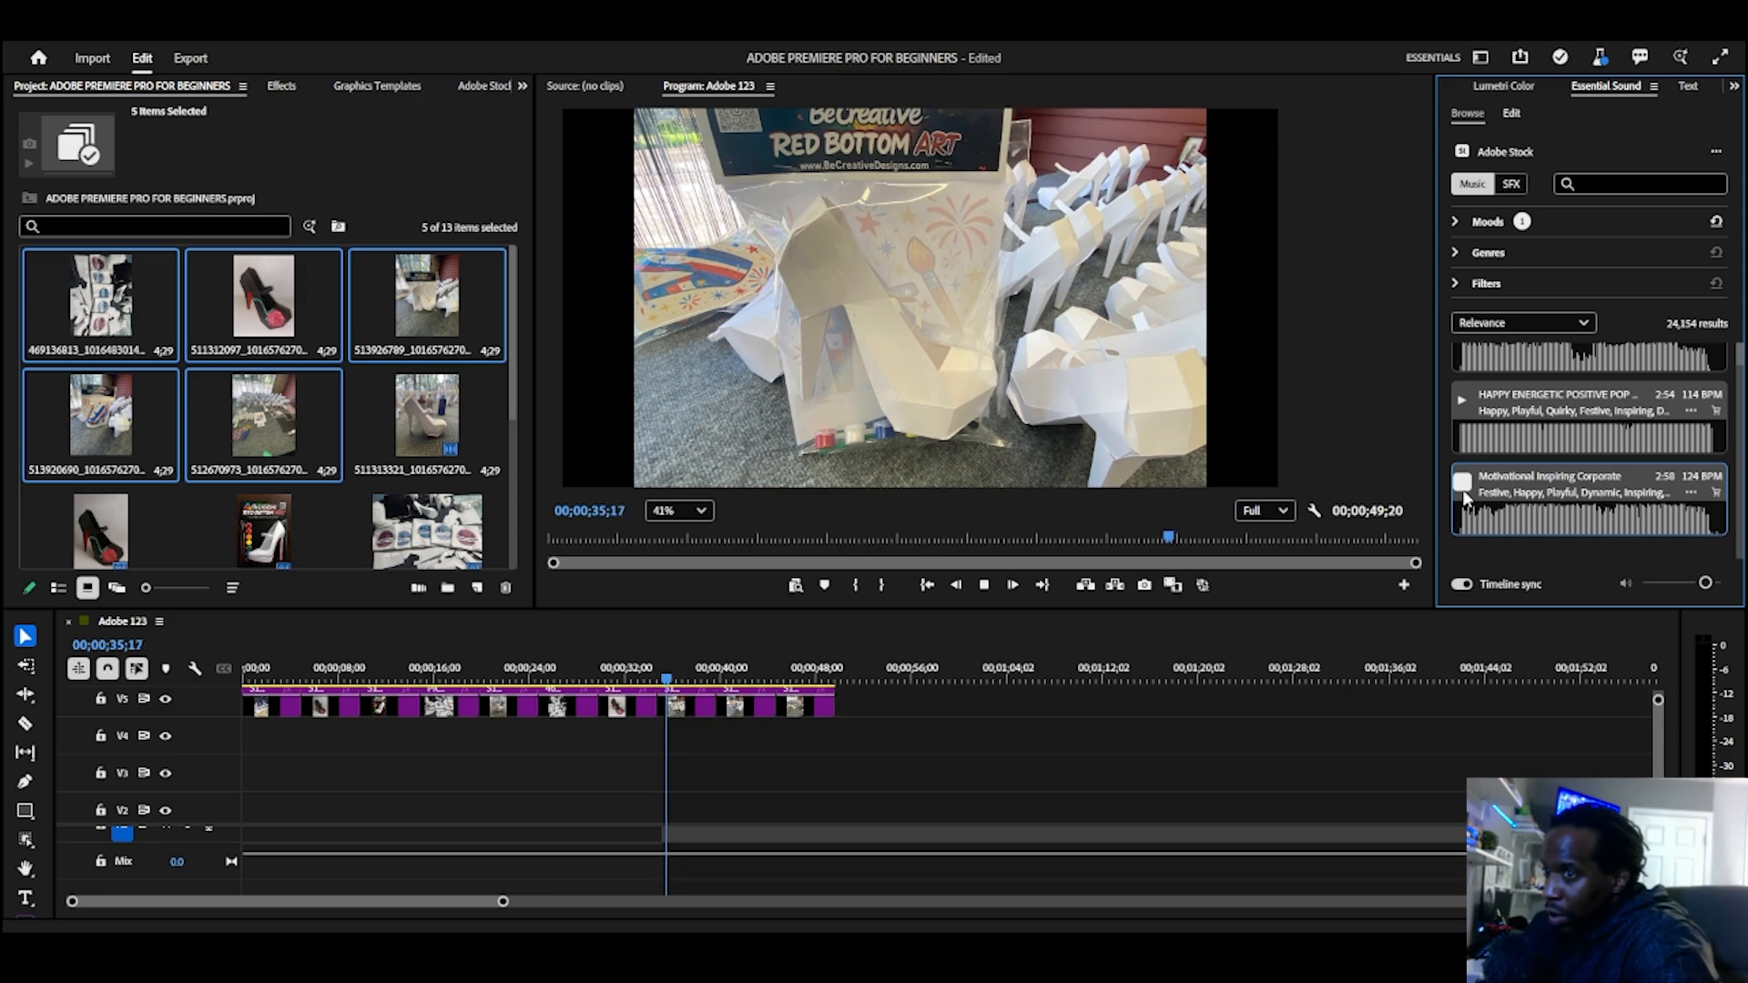
Step: Lower the system volume and preview the Uplifting Inspiring Motivational, HAPPY MELLOW CORPORATE, FESTIVE FUNK POP (SMOOTH LIPS) and HAPPY DRIVING ELECTRONIC tracks
{"action": "scroll", "coordinate": [1462, 489], "scroll_direction": "down", "scroll_amount": 1}
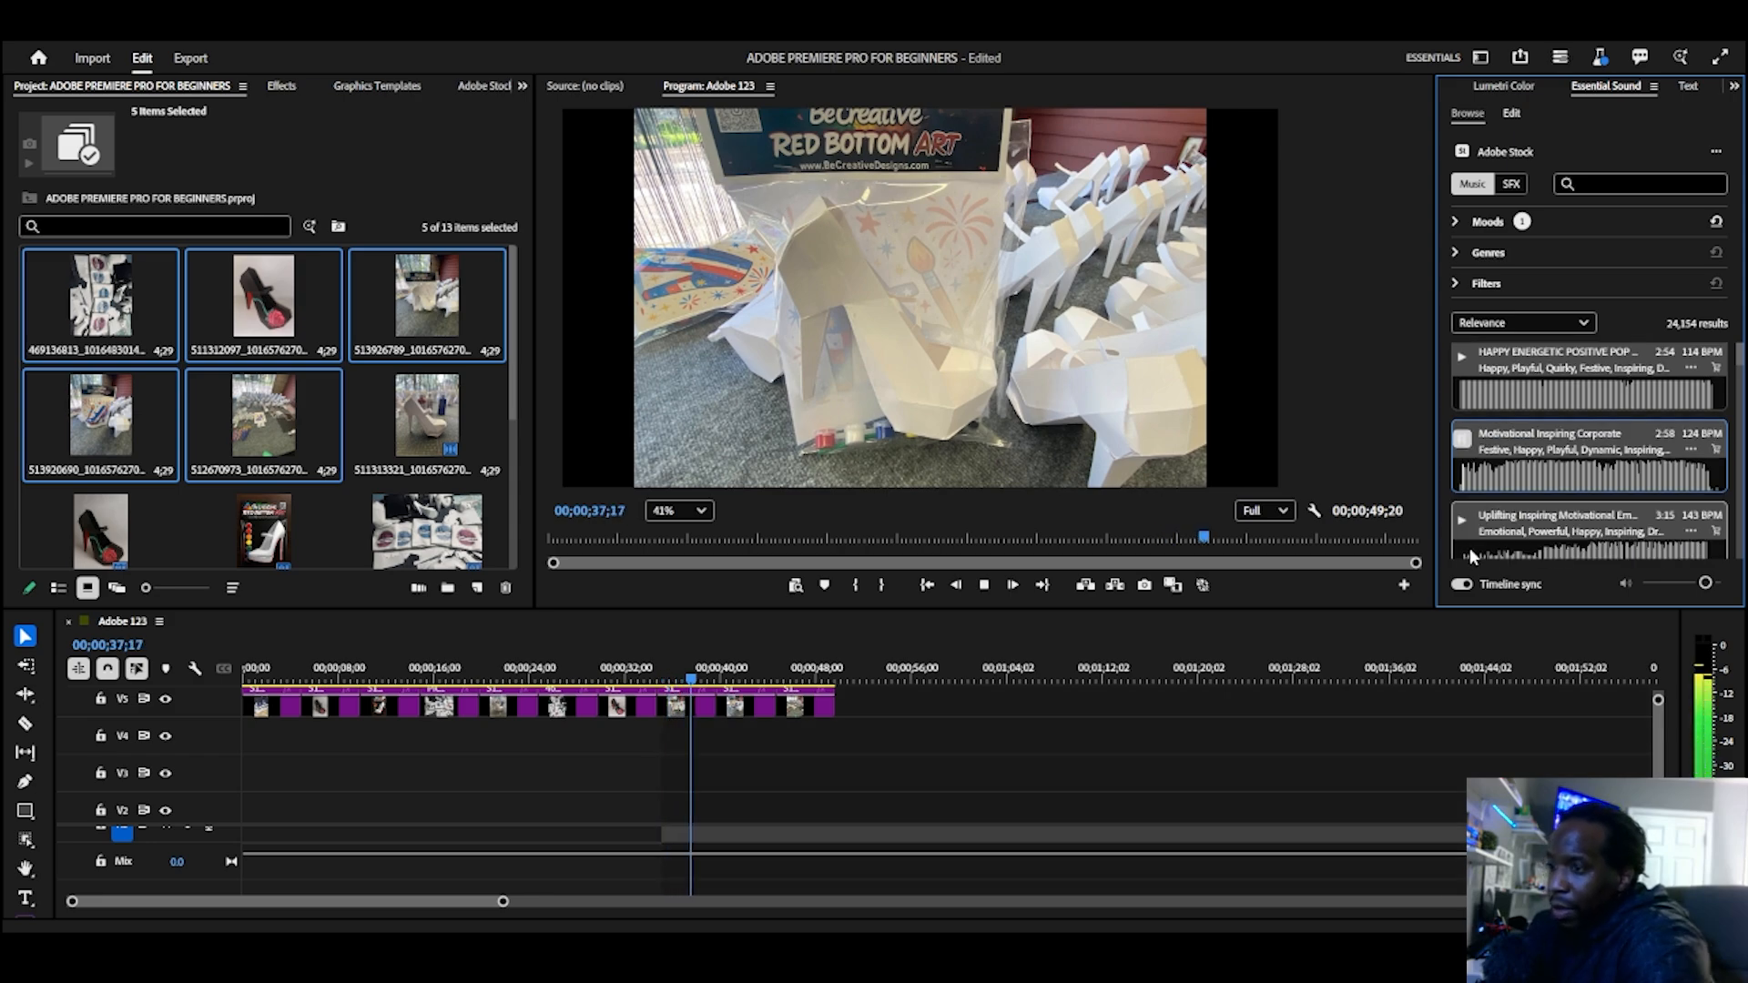
{"action": "key", "text": "XF86AudioLowerVolume"}
{"action": "scroll", "coordinate": [1467, 537], "scroll_direction": "down", "scroll_amount": 1}
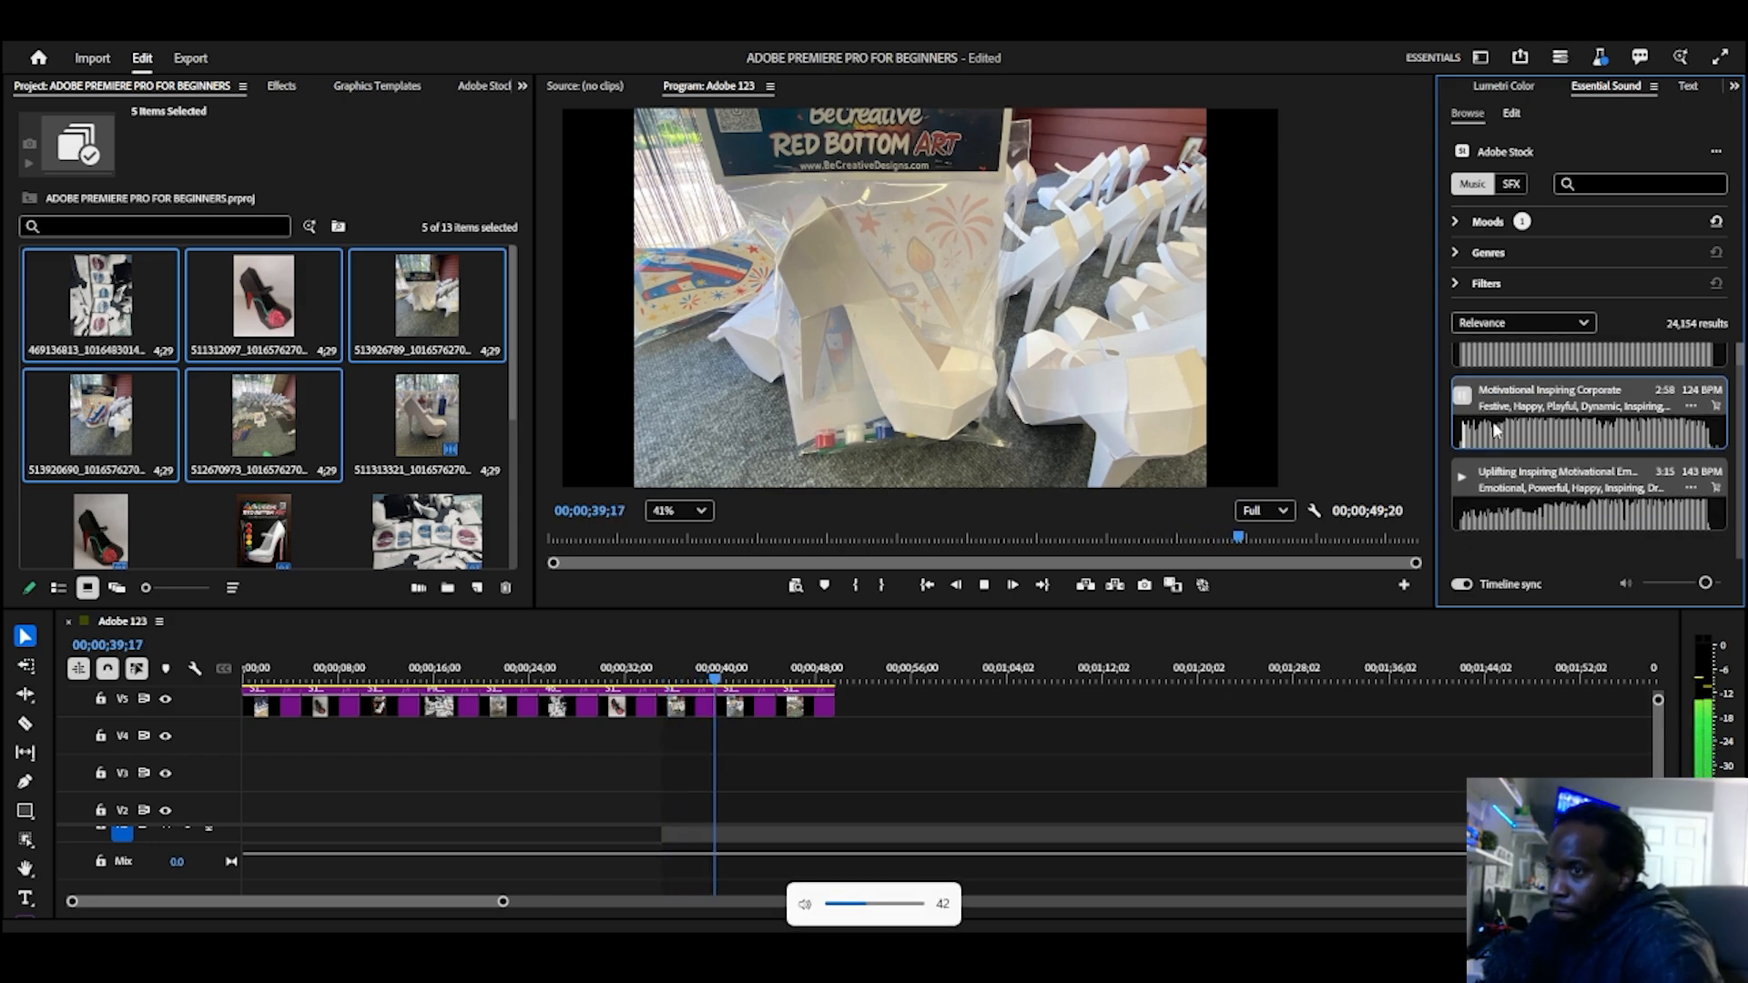
{"action": "left_click", "coordinate": [1463, 456]}
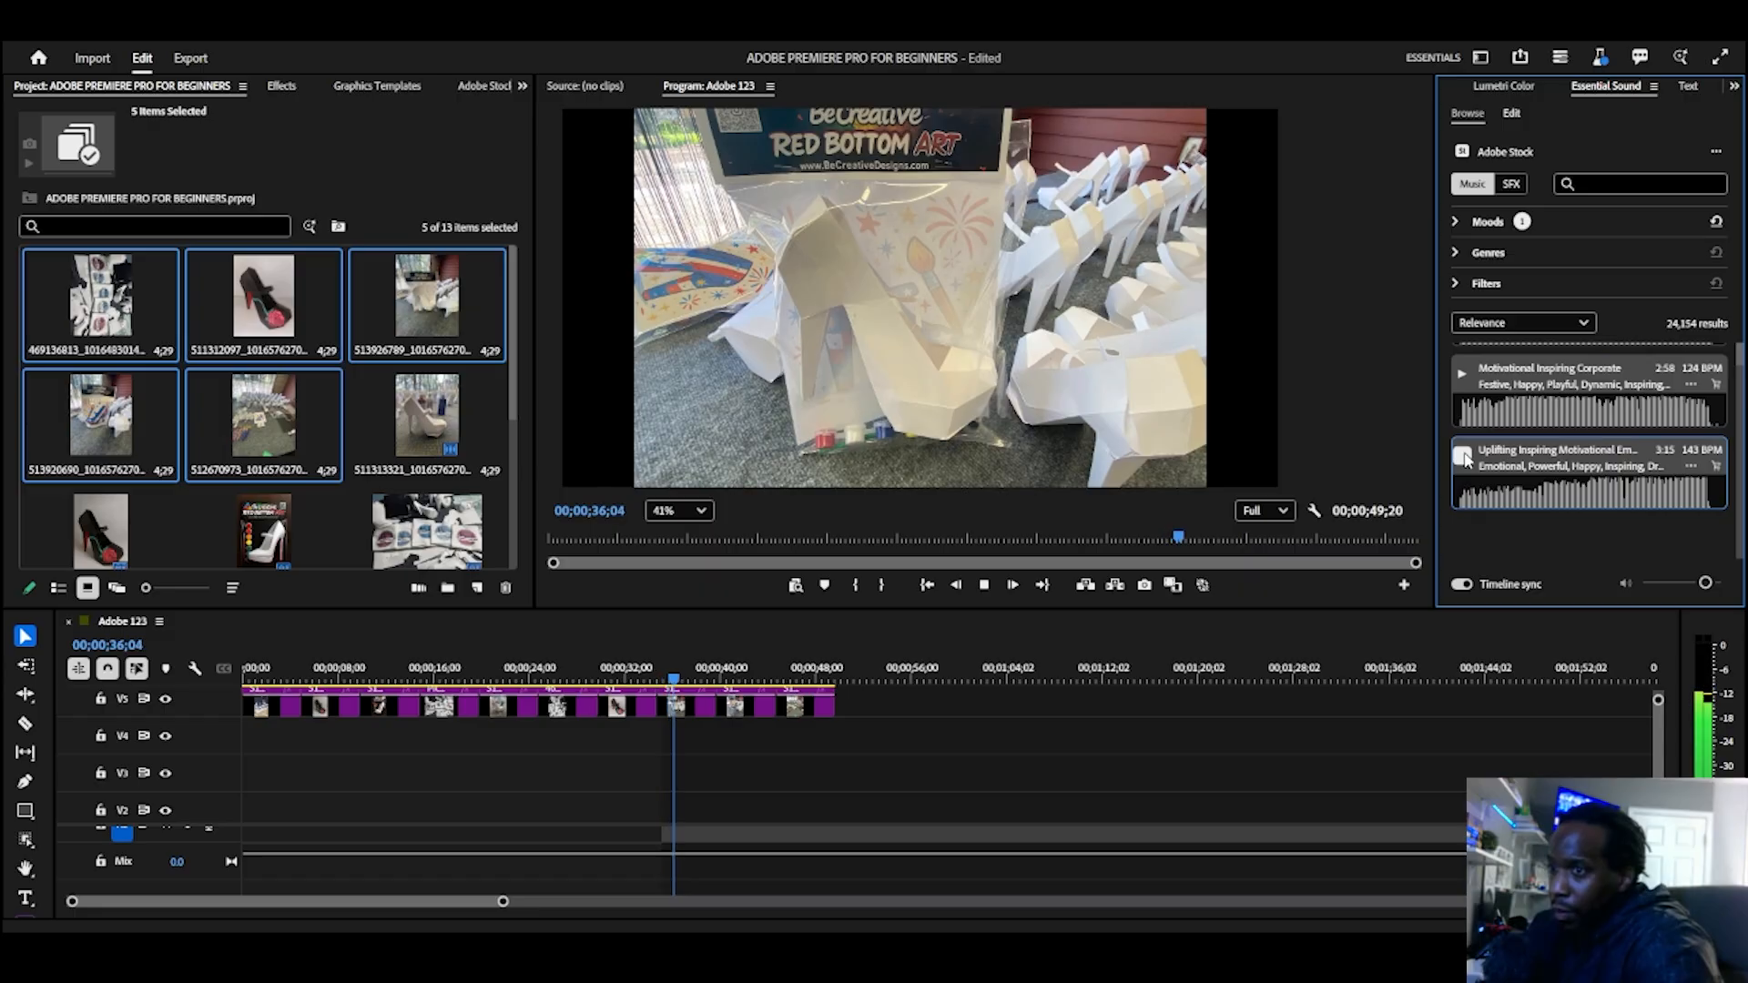
{"action": "scroll", "coordinate": [1465, 460], "scroll_direction": "down", "scroll_amount": 1}
{"action": "left_click", "coordinate": [1464, 459]}
{"action": "scroll", "coordinate": [1465, 461], "scroll_direction": "down", "scroll_amount": 1}
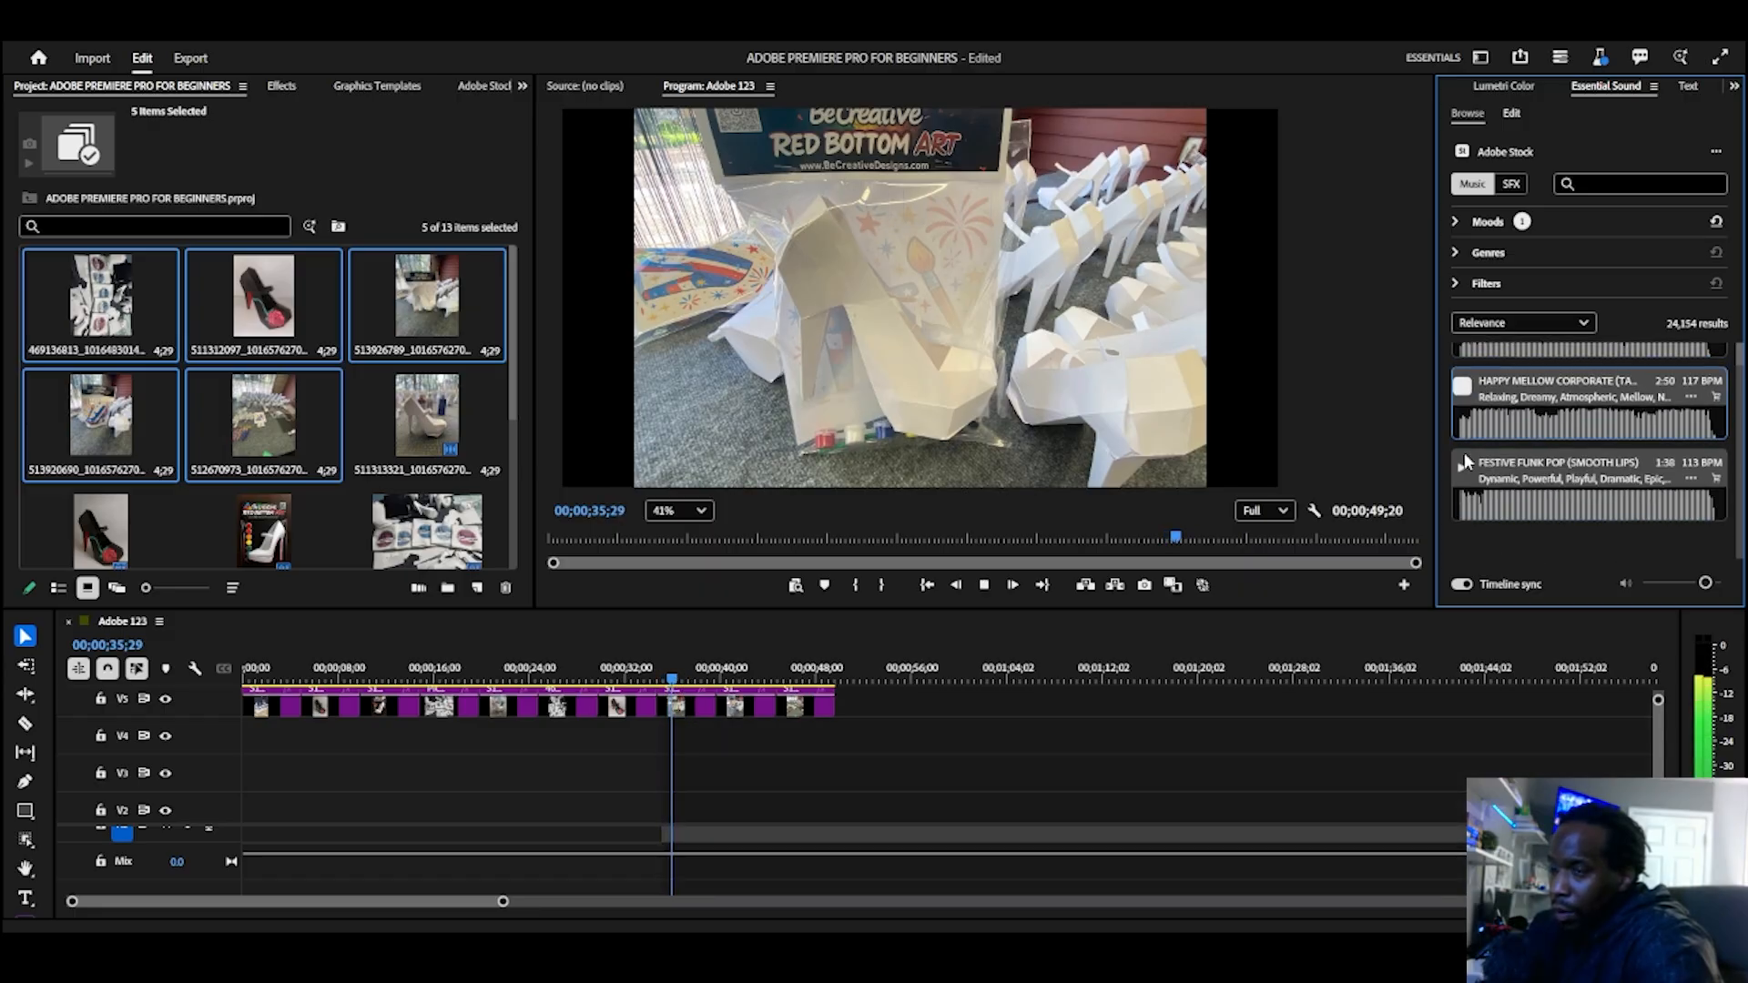
{"action": "left_click", "coordinate": [1463, 463]}
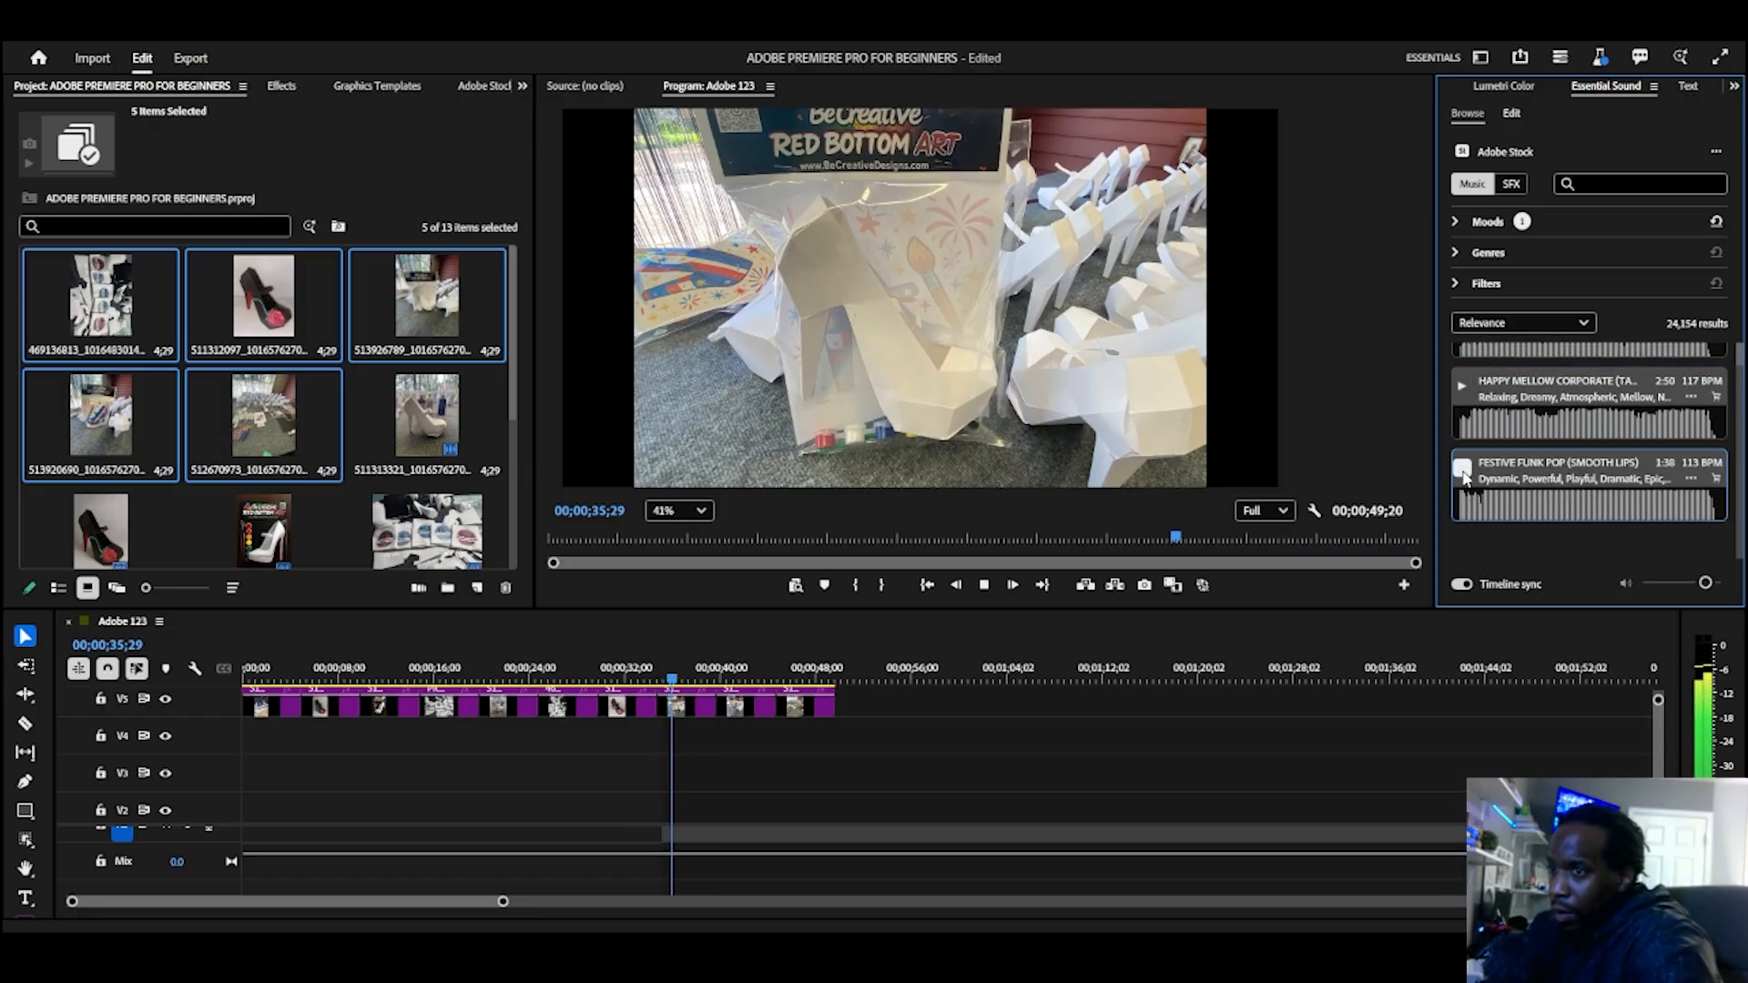
{"action": "scroll", "coordinate": [1466, 478], "scroll_direction": "down", "scroll_amount": 1}
{"action": "left_click", "coordinate": [1468, 473]}
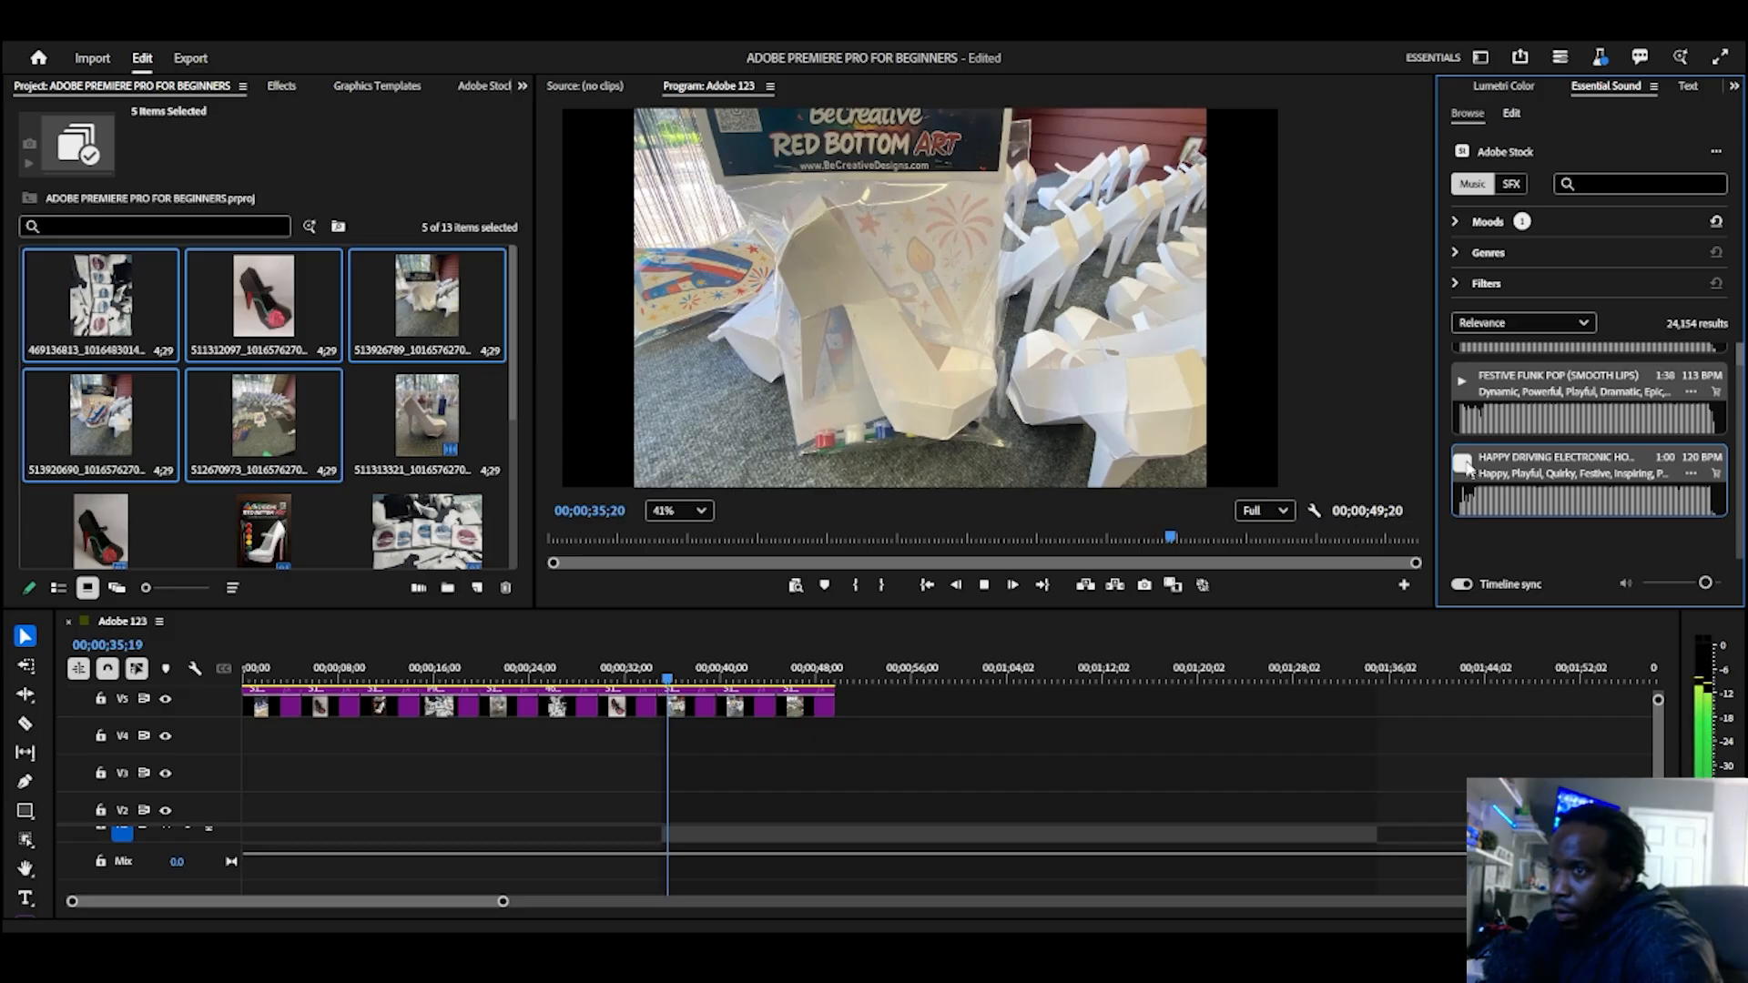
Step: Stop the music preview, enlarge the timeline area and place FESTIVE FUNK POP (SMOOTH LIPS) on audio track A3 from the timeline's start
{"action": "left_click", "coordinate": [1463, 463]}
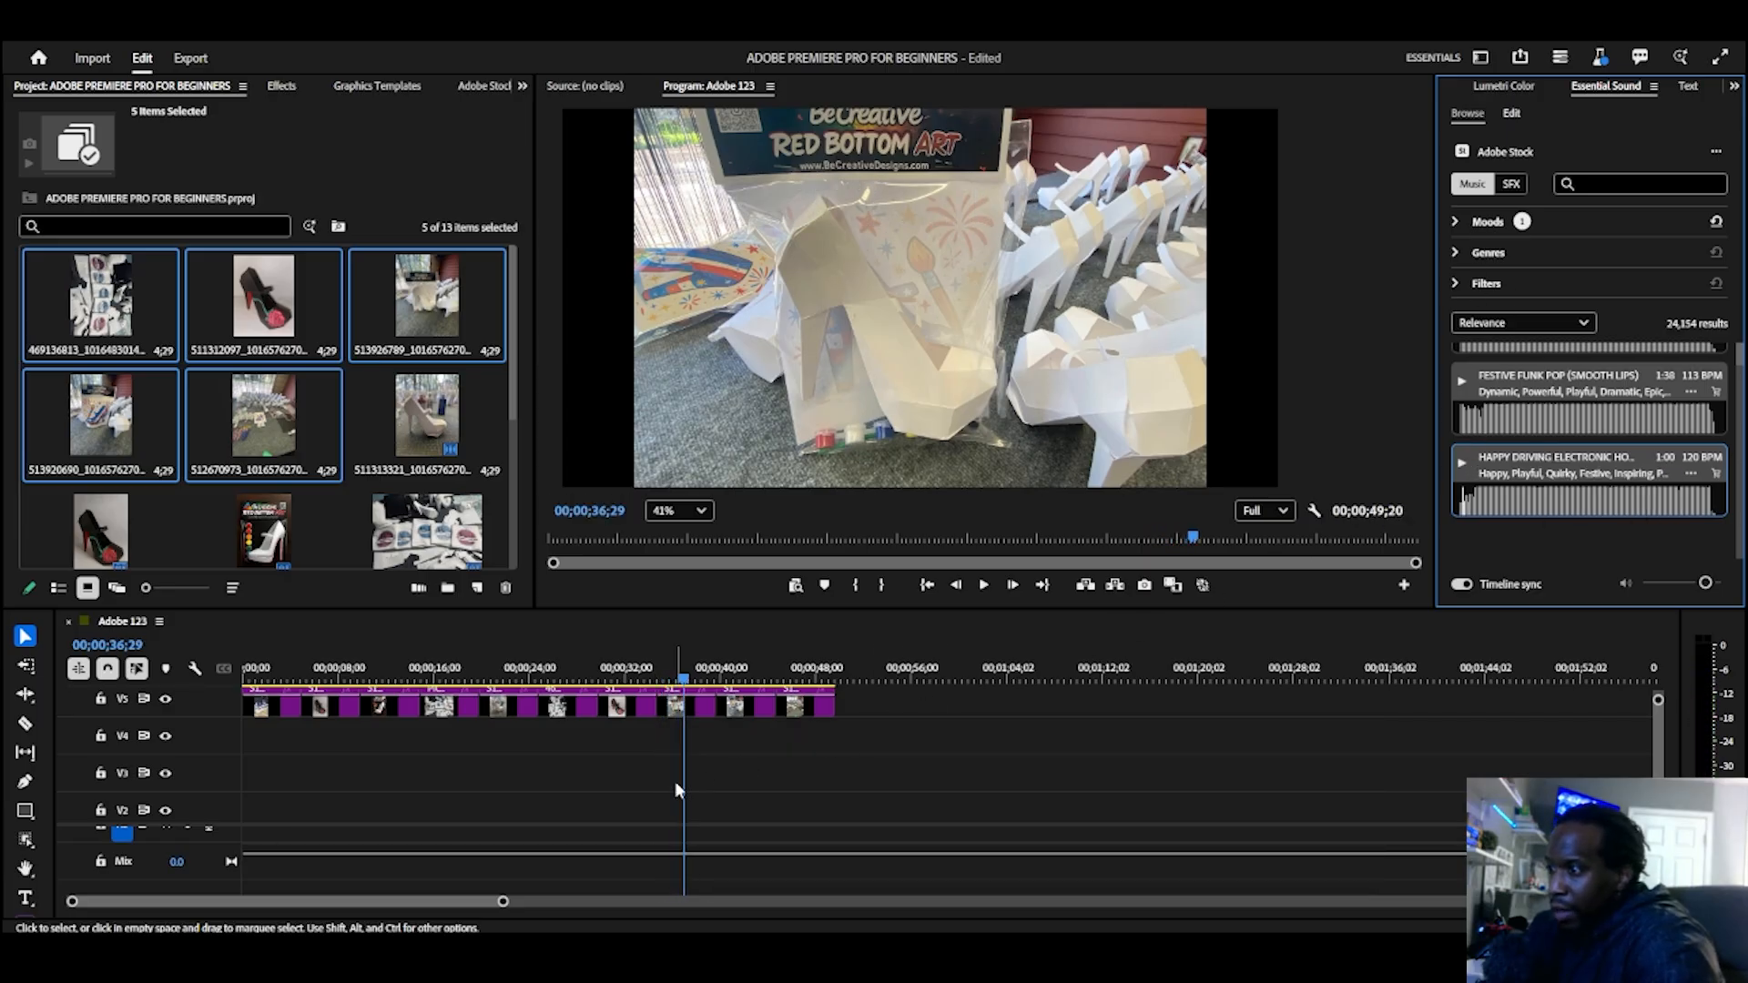
{"action": "scroll", "coordinate": [711, 755], "scroll_direction": "down", "scroll_amount": 1}
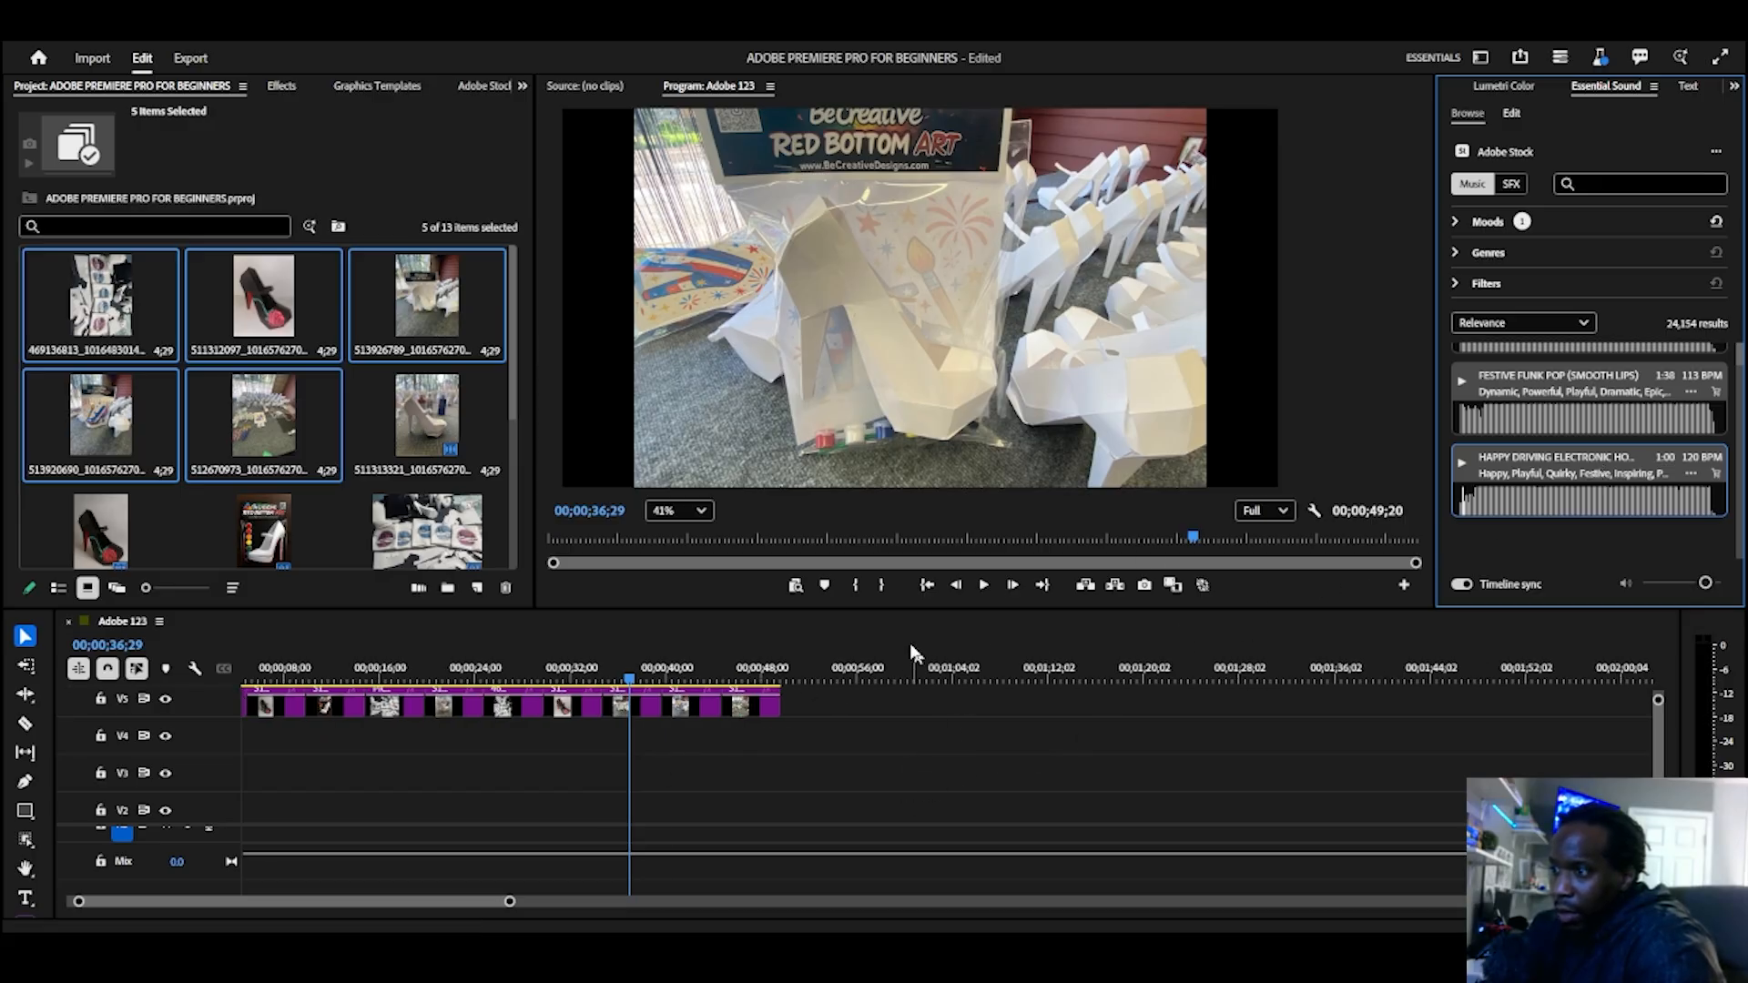
{"action": "left_click_drag", "start_coordinate": [885, 605], "coordinate": [884, 514]}
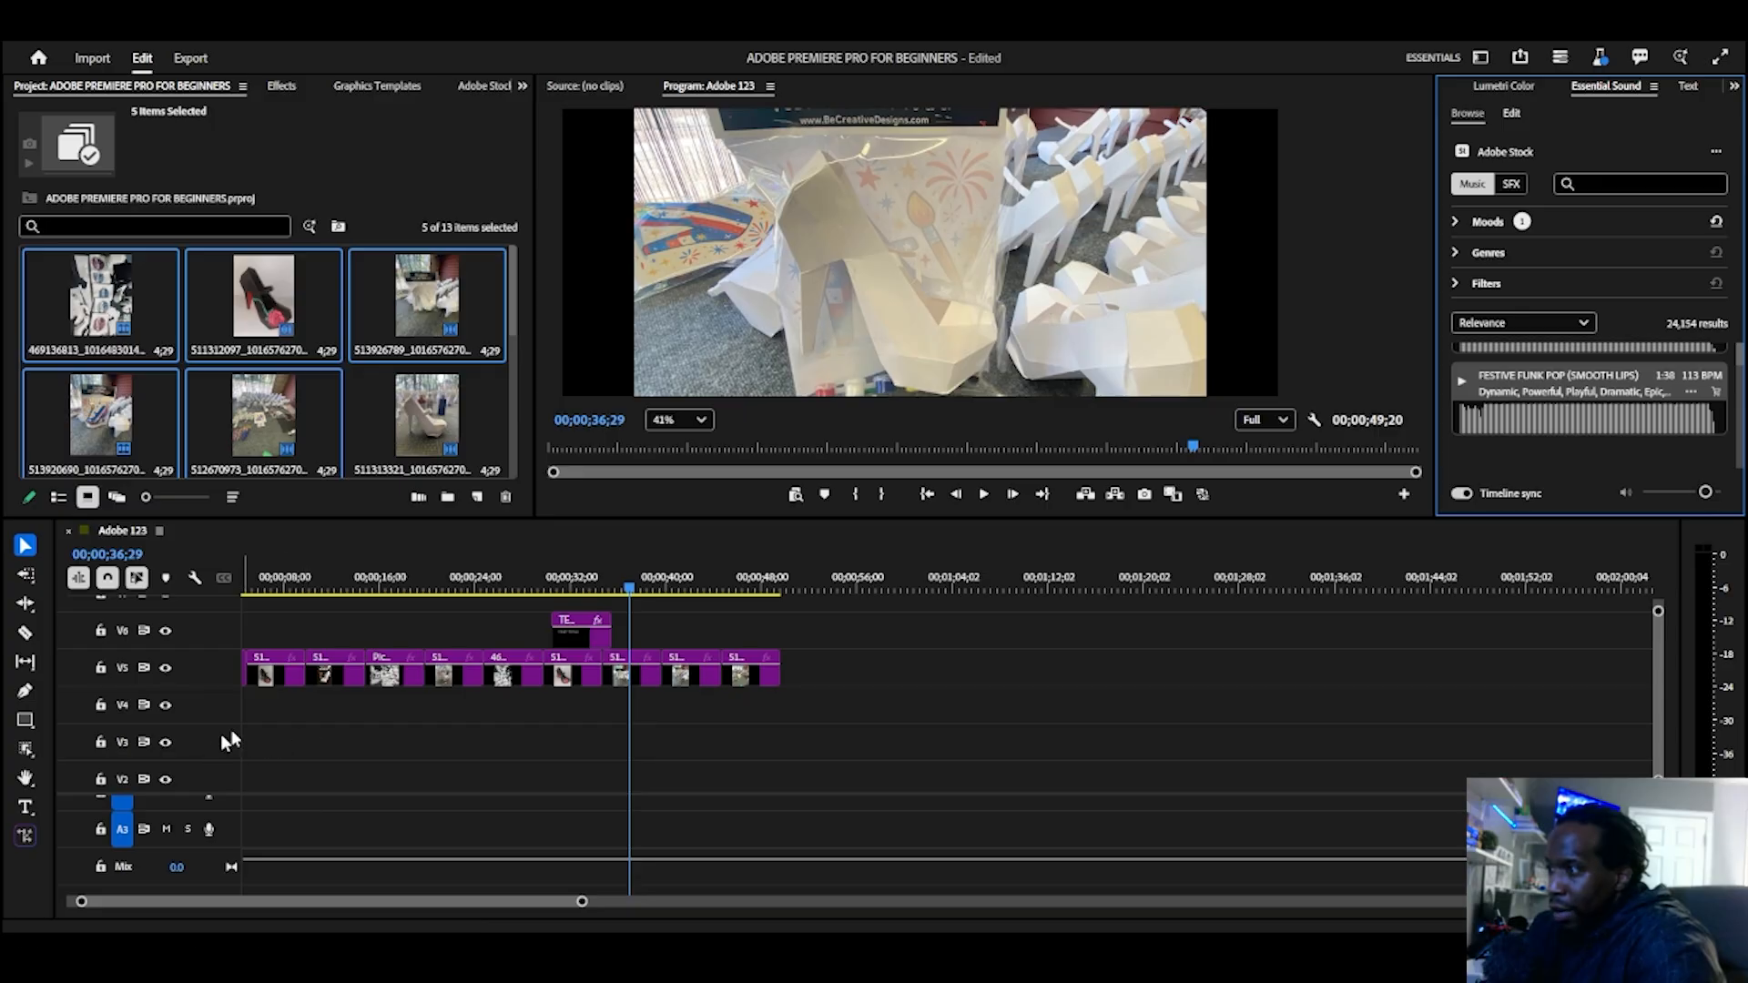
{"action": "left_click_drag", "start_coordinate": [1526, 381], "coordinate": [485, 837]}
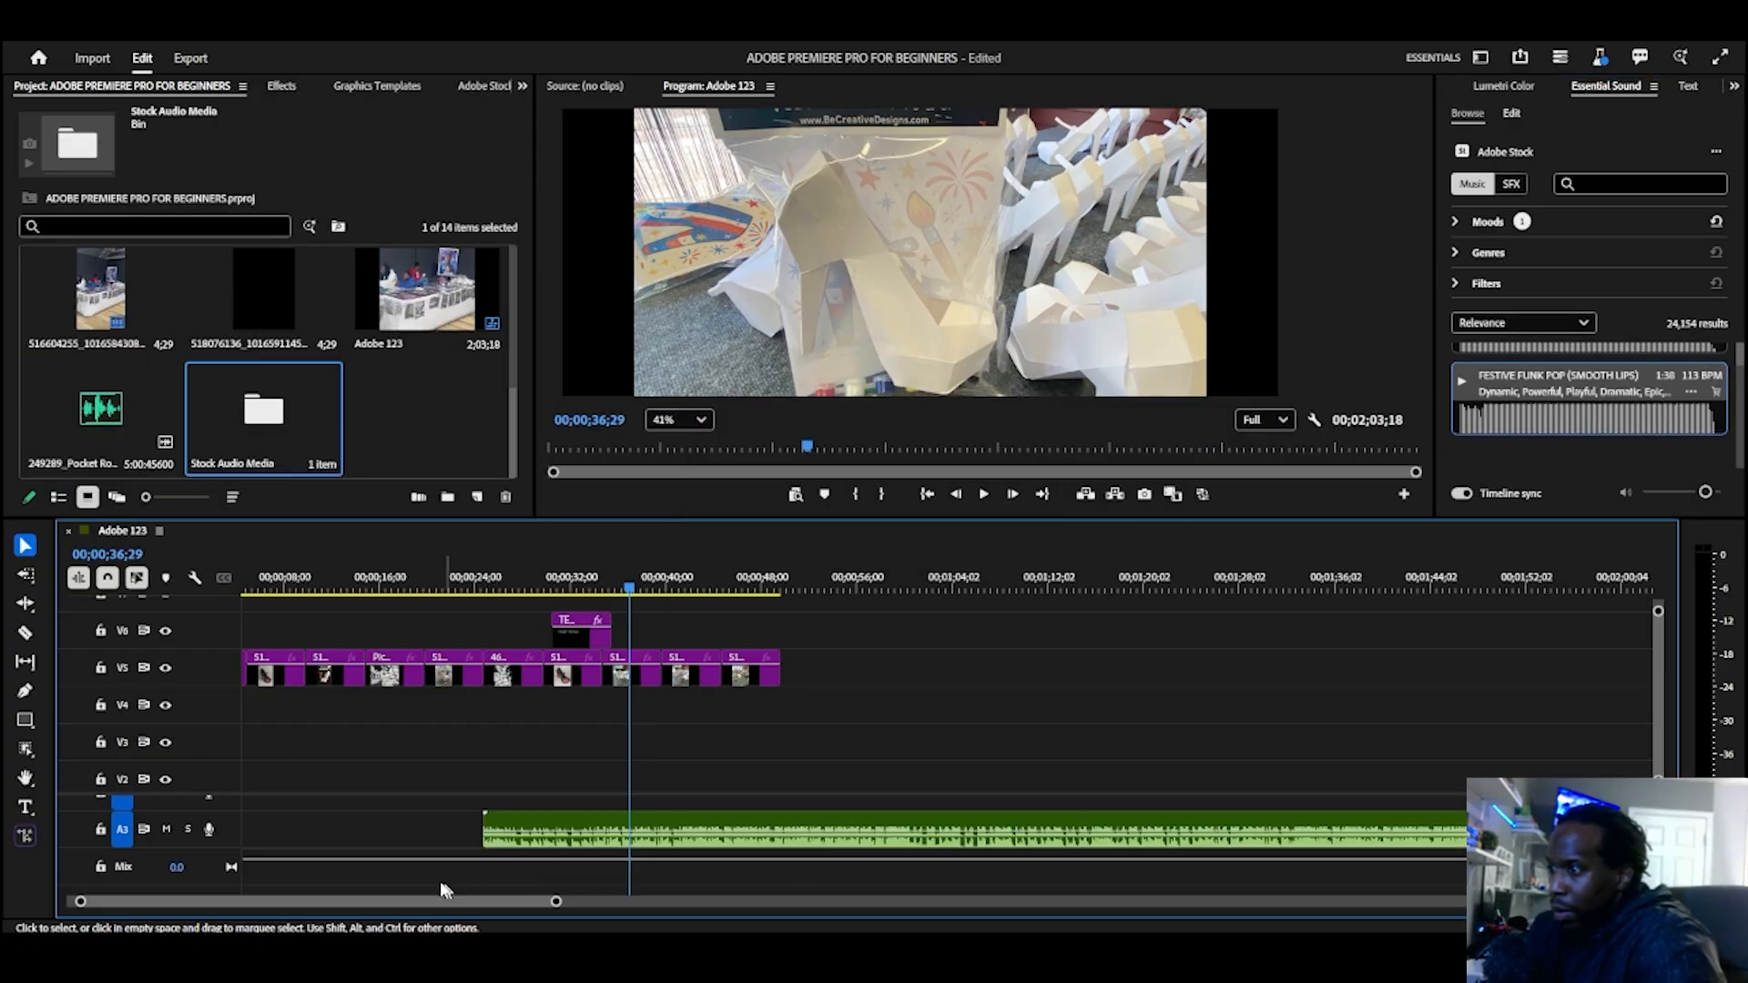
{"action": "left_click_drag", "start_coordinate": [590, 825], "coordinate": [235, 831]}
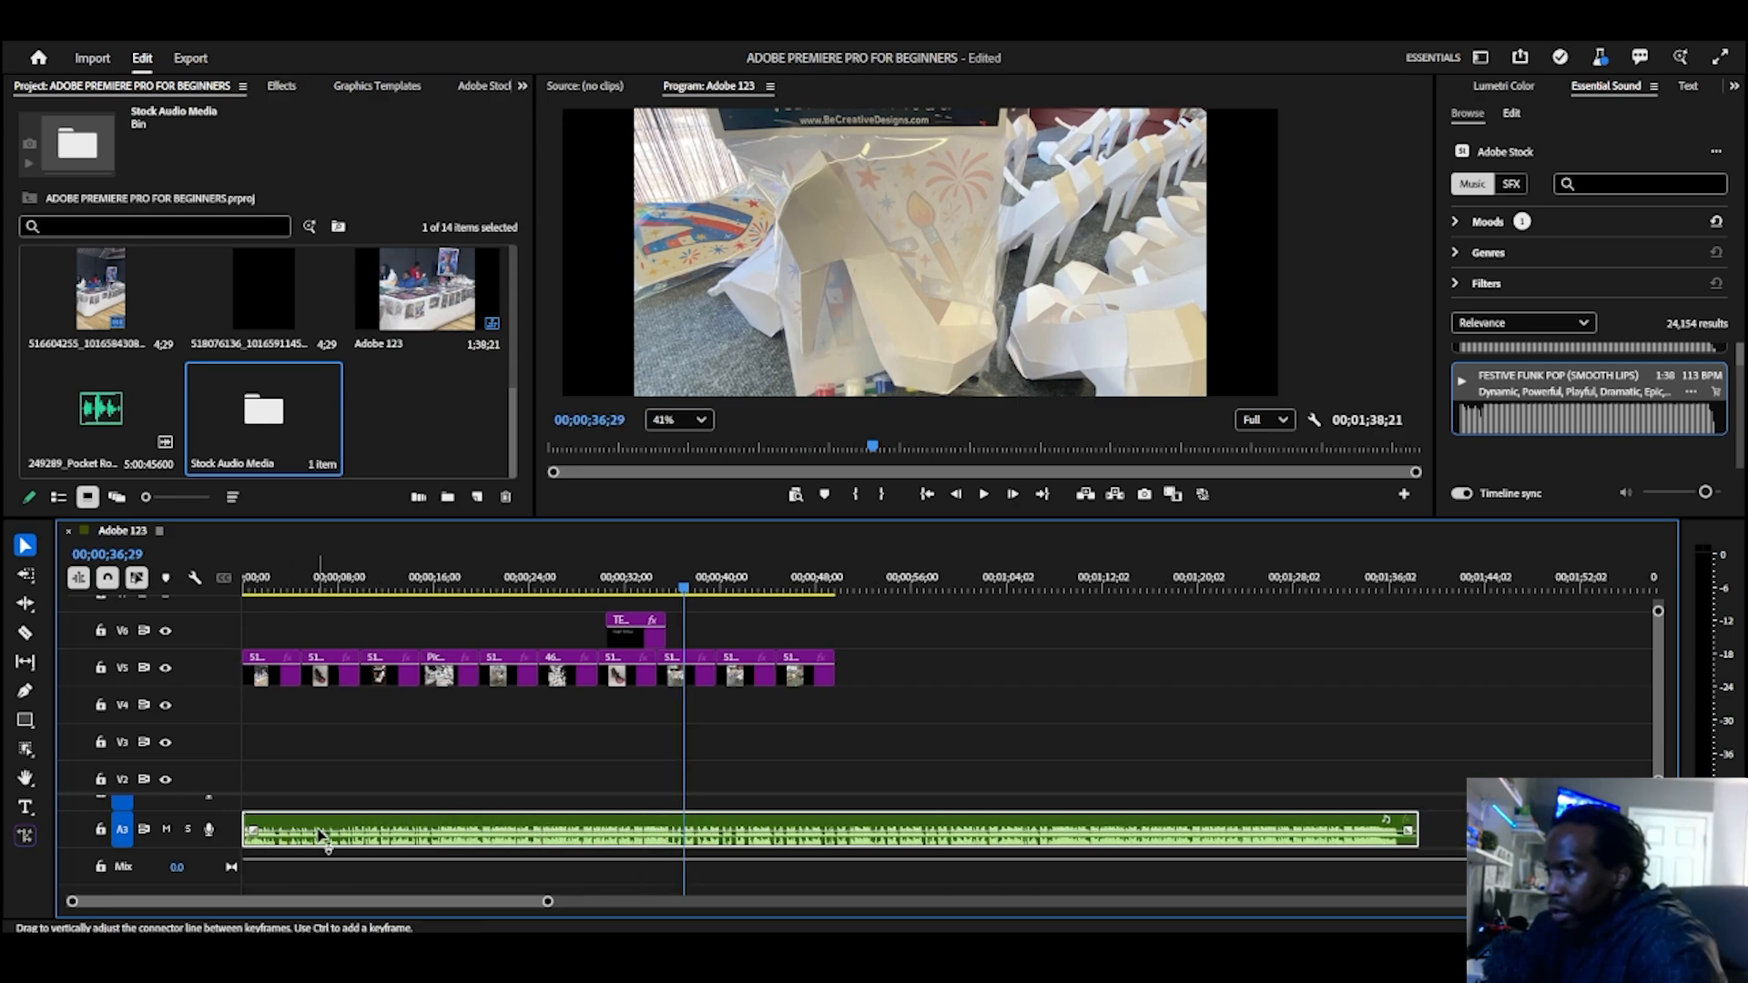
Step: Expand audio track A3 and lower the volume of the music clip on it
{"action": "left_click", "coordinate": [216, 824]}
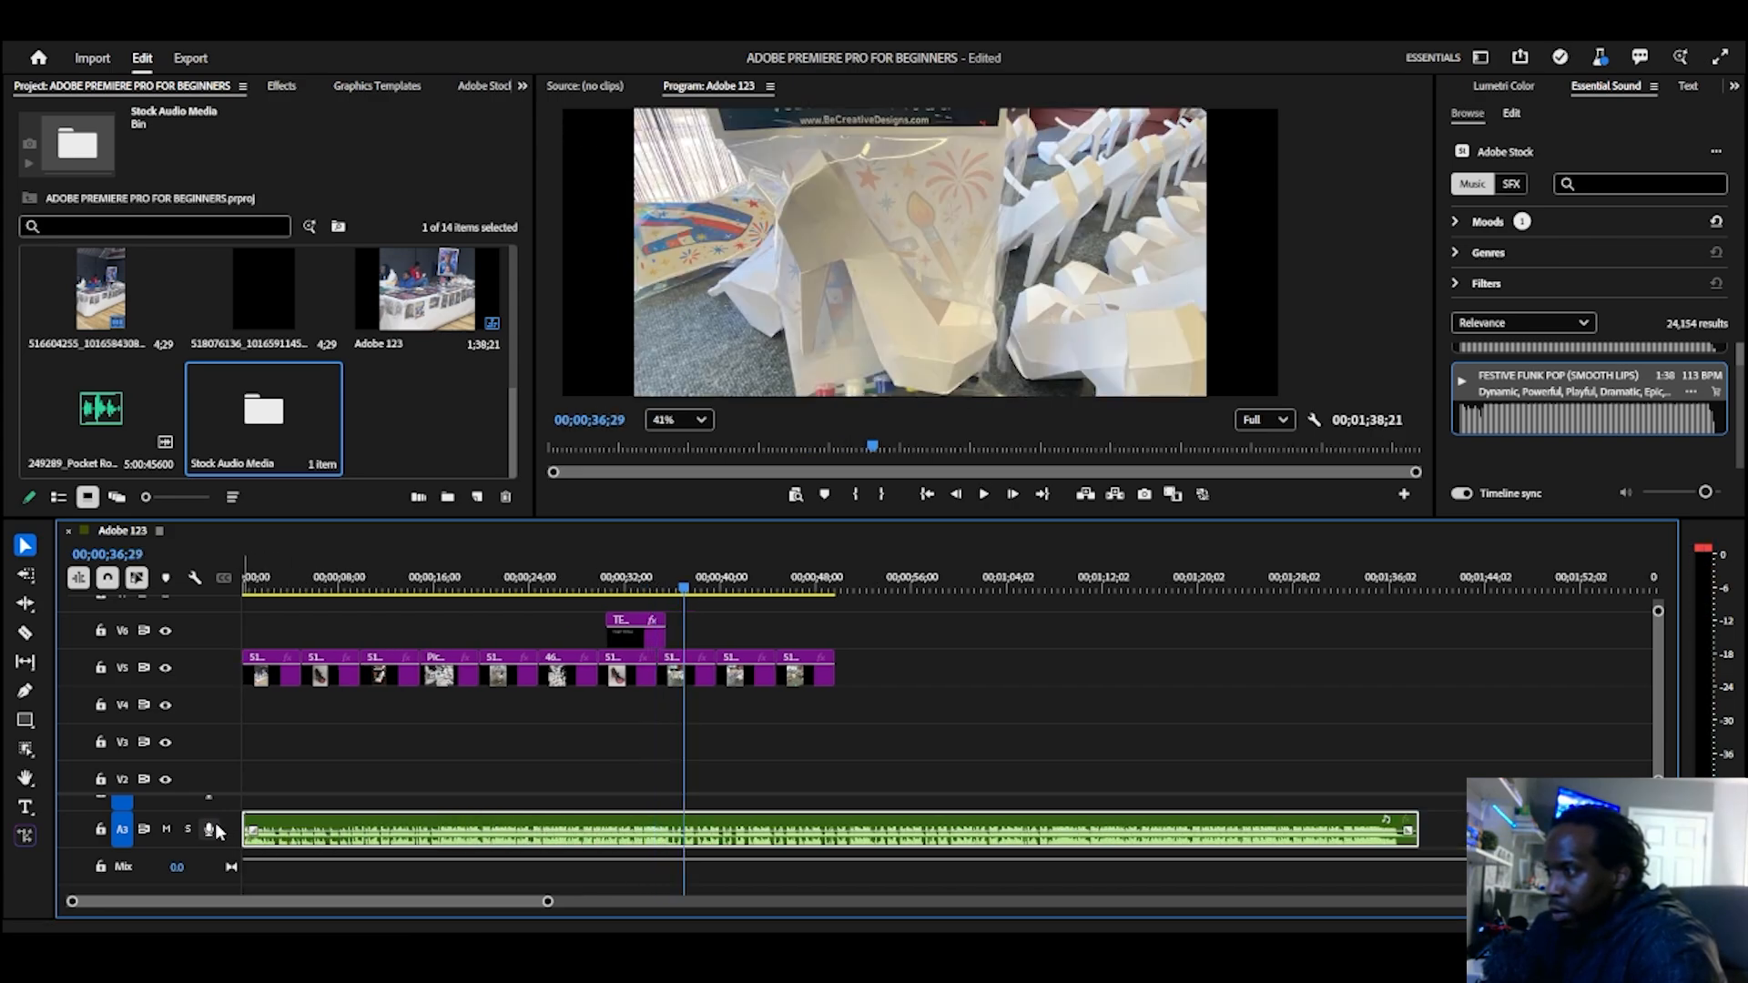
{"action": "double_click", "coordinate": [234, 835]}
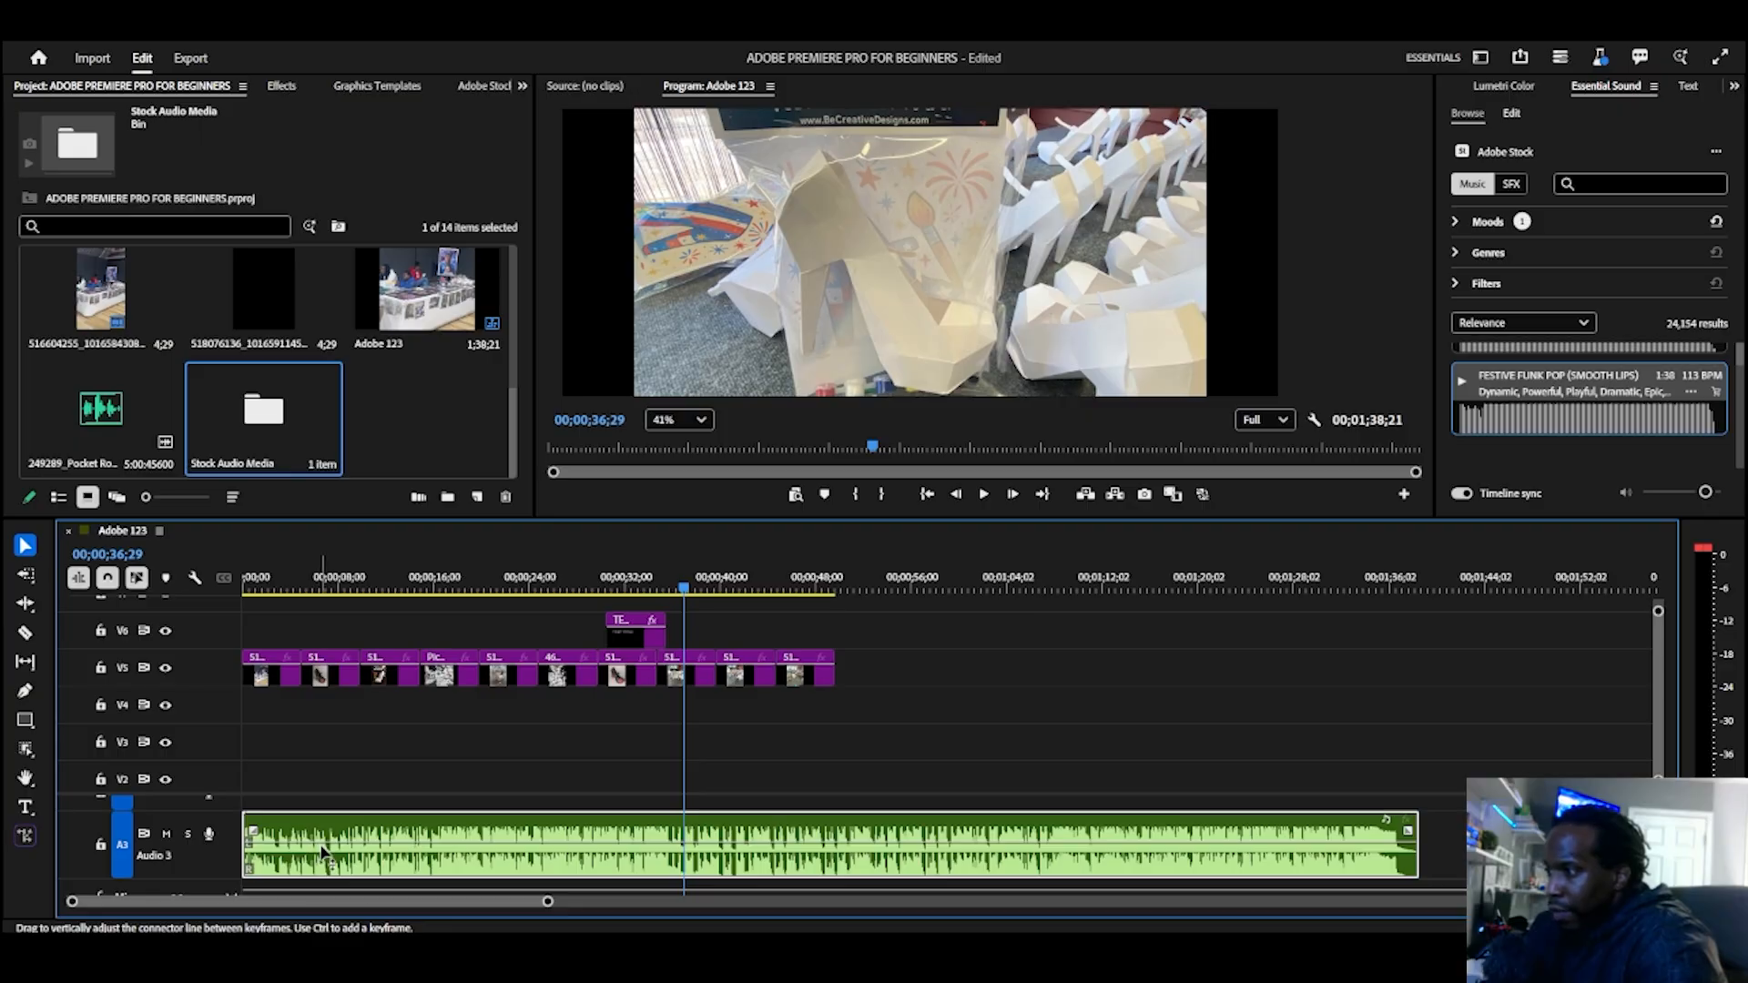
{"action": "left_click_drag", "start_coordinate": [323, 852], "coordinate": [326, 865]}
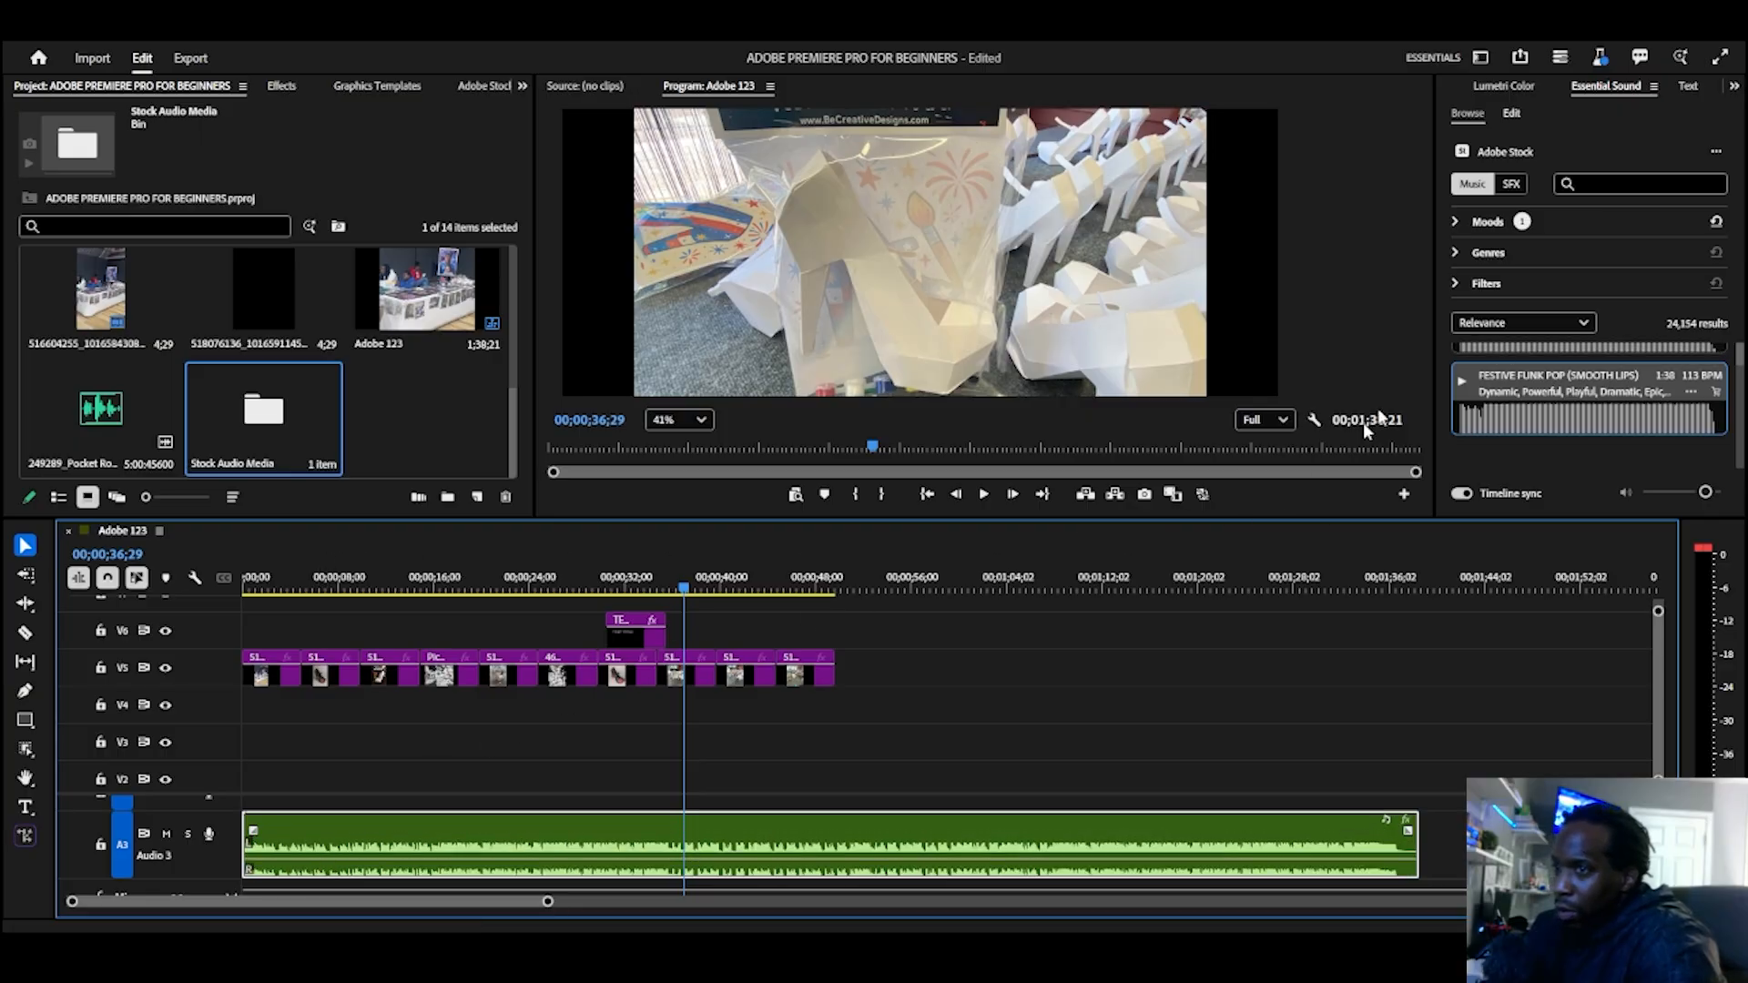
Step: Play the sequence from its start to check the slideshow with the music, reducing the program view to 21%
{"action": "left_click", "coordinate": [927, 494]}
{"action": "key", "text": "space"}
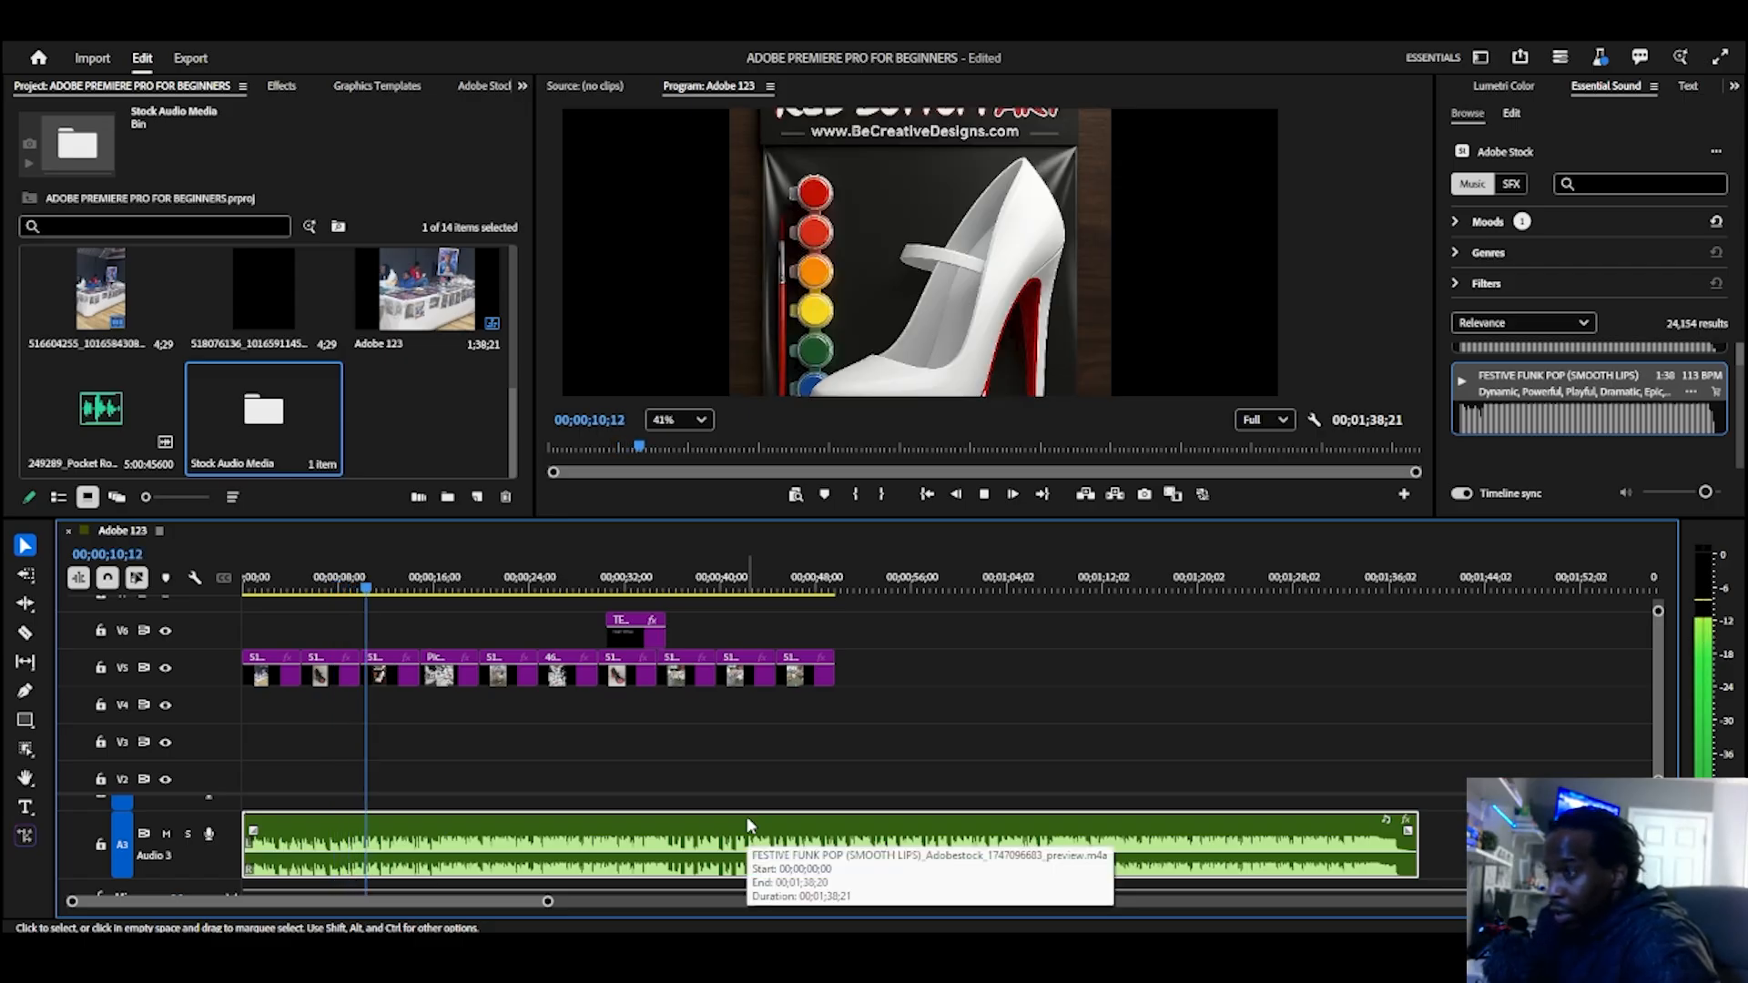
{"action": "scroll", "coordinate": [937, 277], "scroll_direction": "down", "scroll_amount": 6}
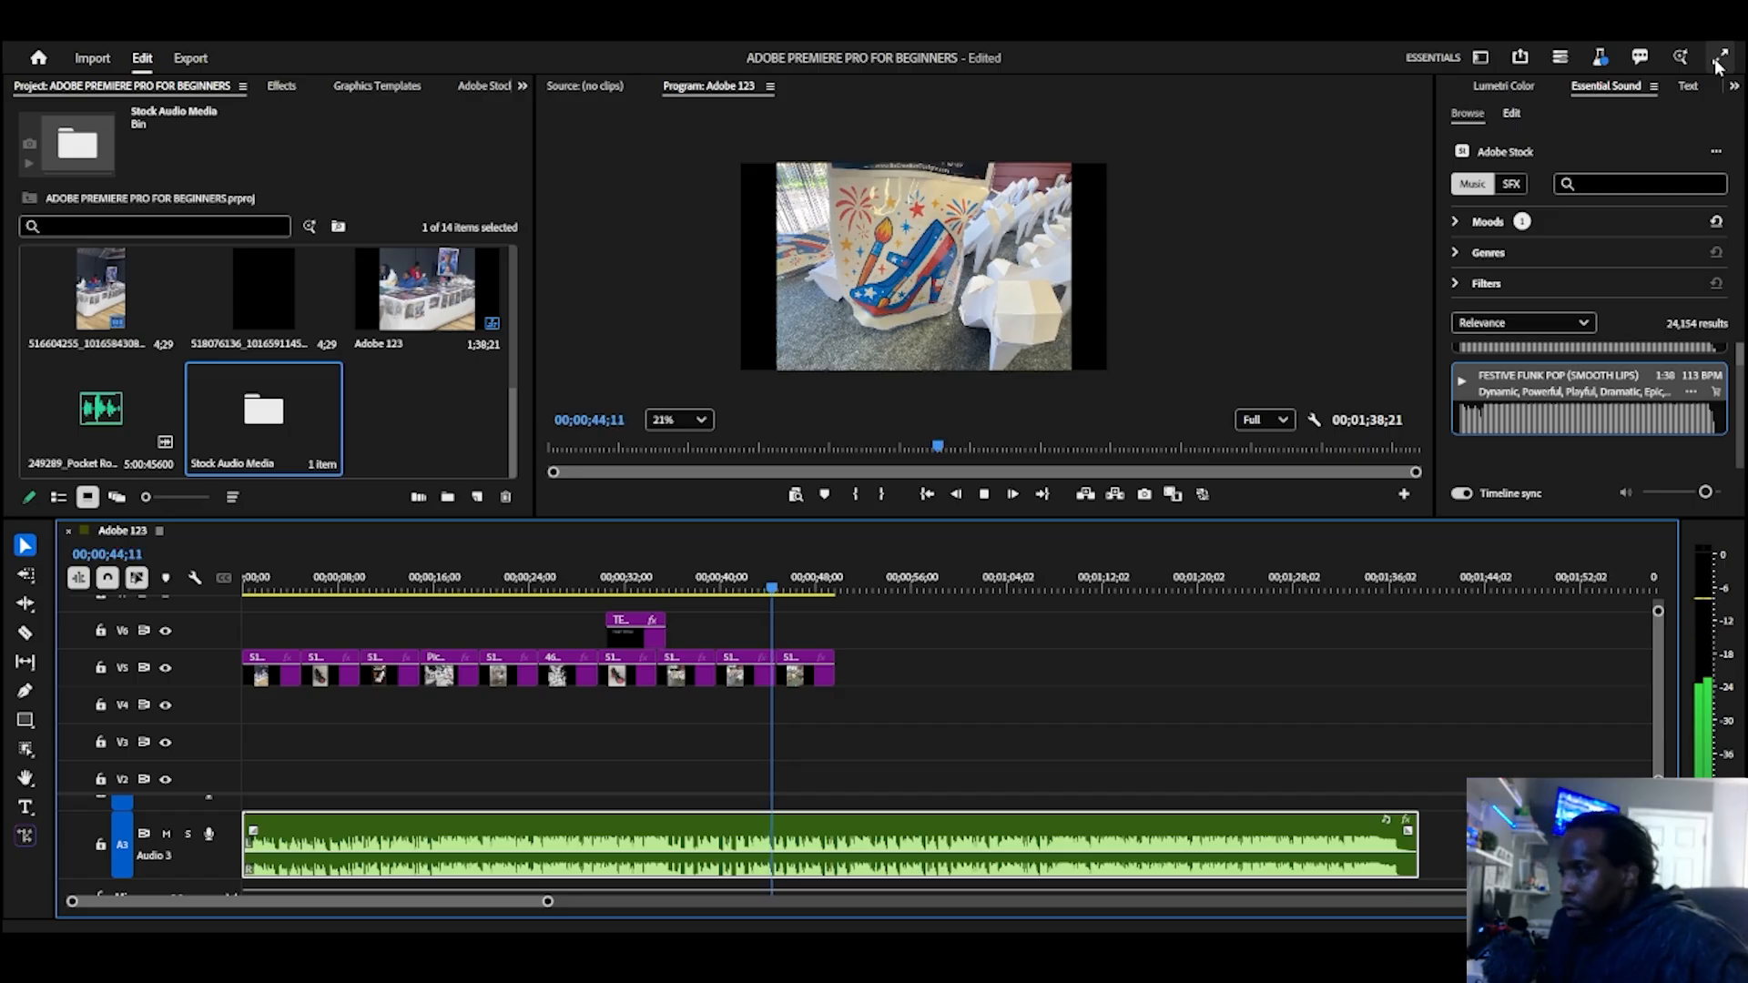
{"action": "key", "text": "space"}
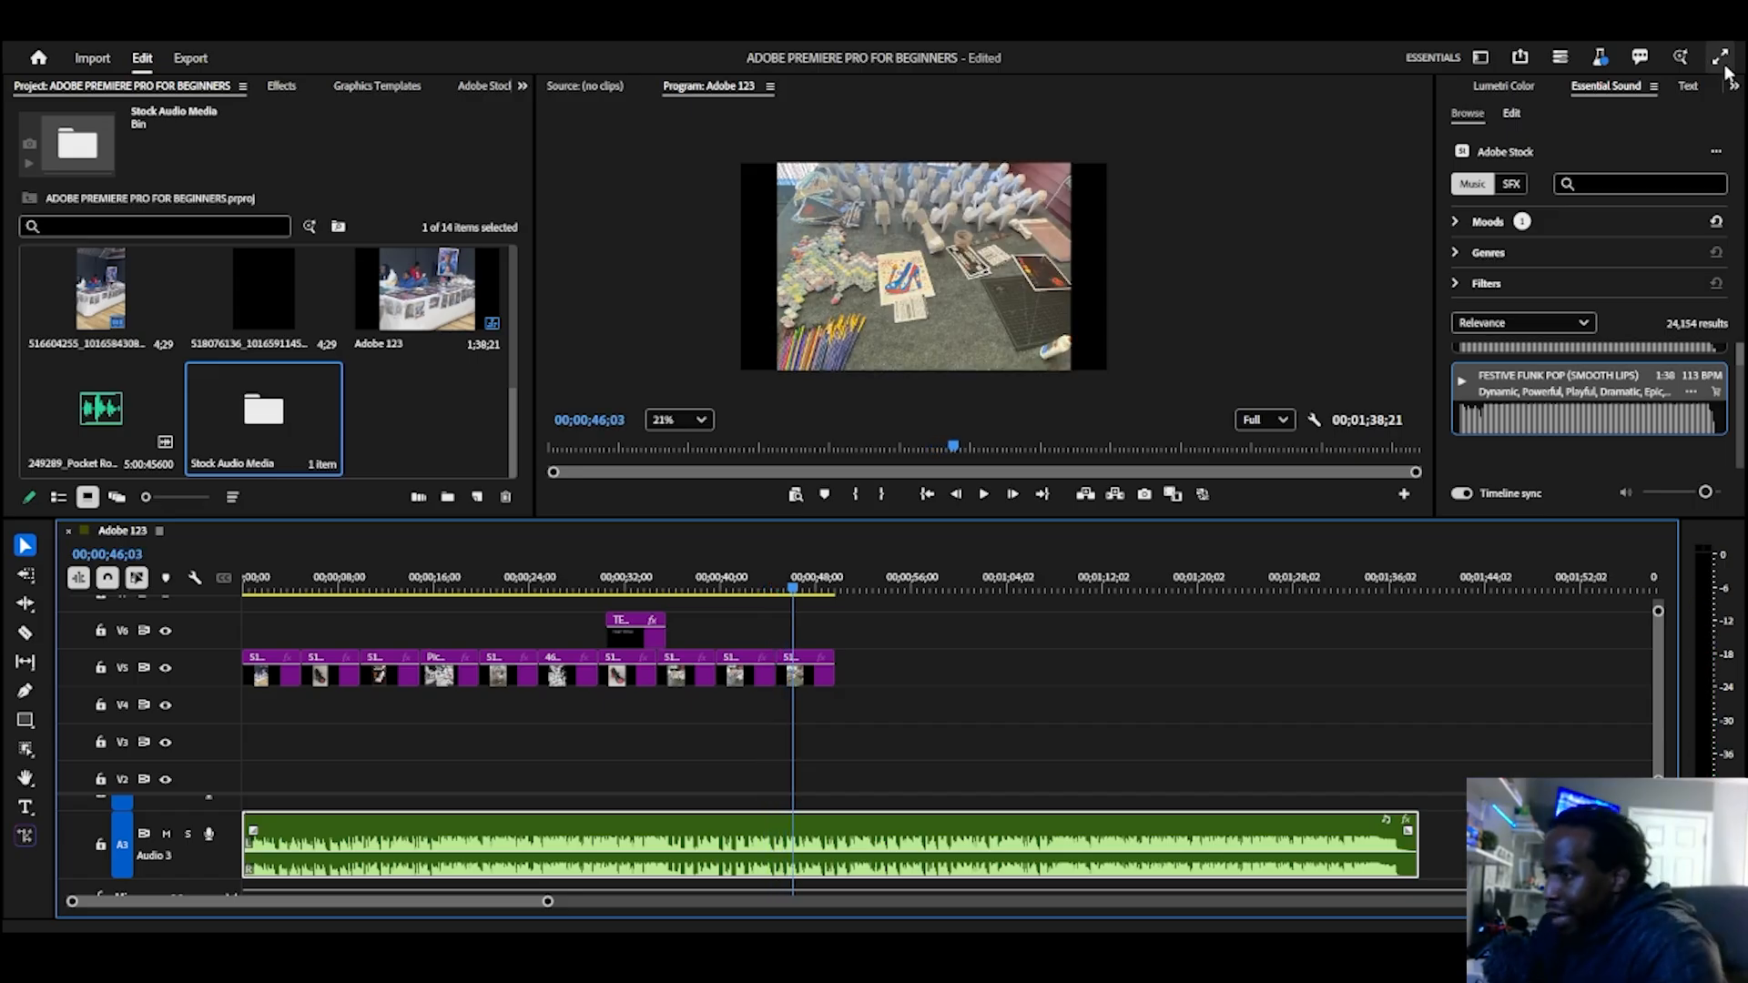
Step: Split the music clip with the Razor tool at the end of the last image and cut the remainder
{"action": "key", "text": "c"}
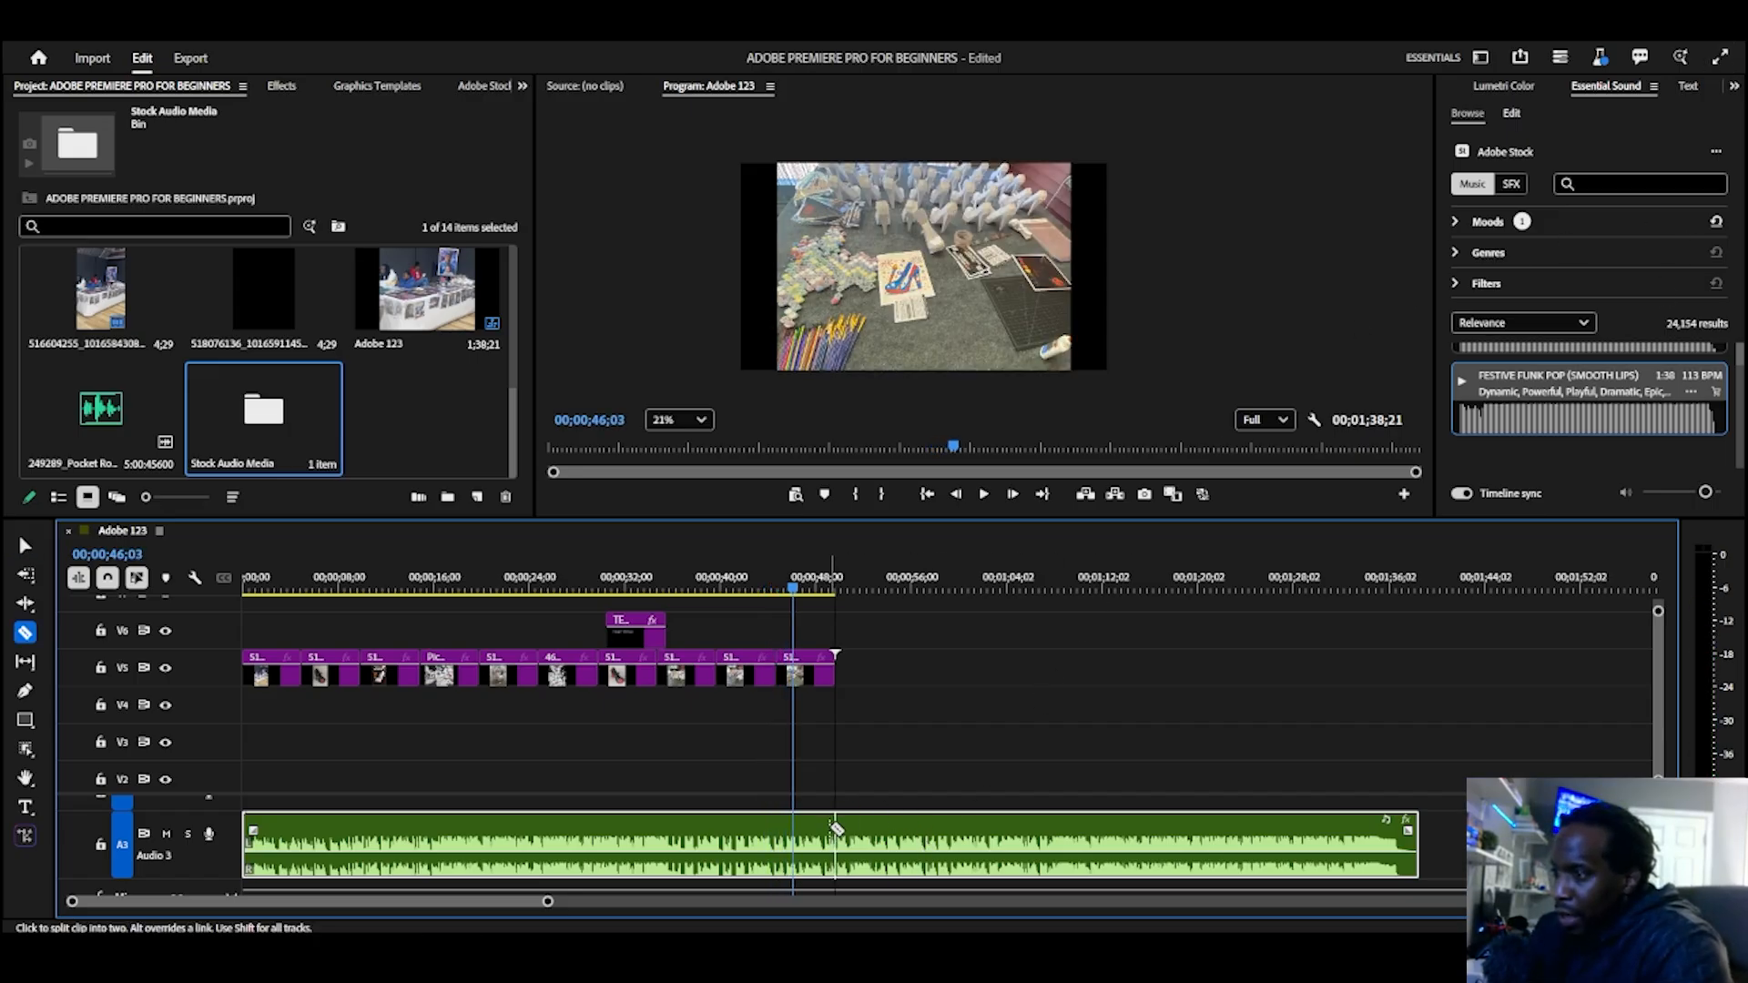
{"action": "left_click", "coordinate": [842, 829]}
{"action": "right_click", "coordinate": [869, 836]}
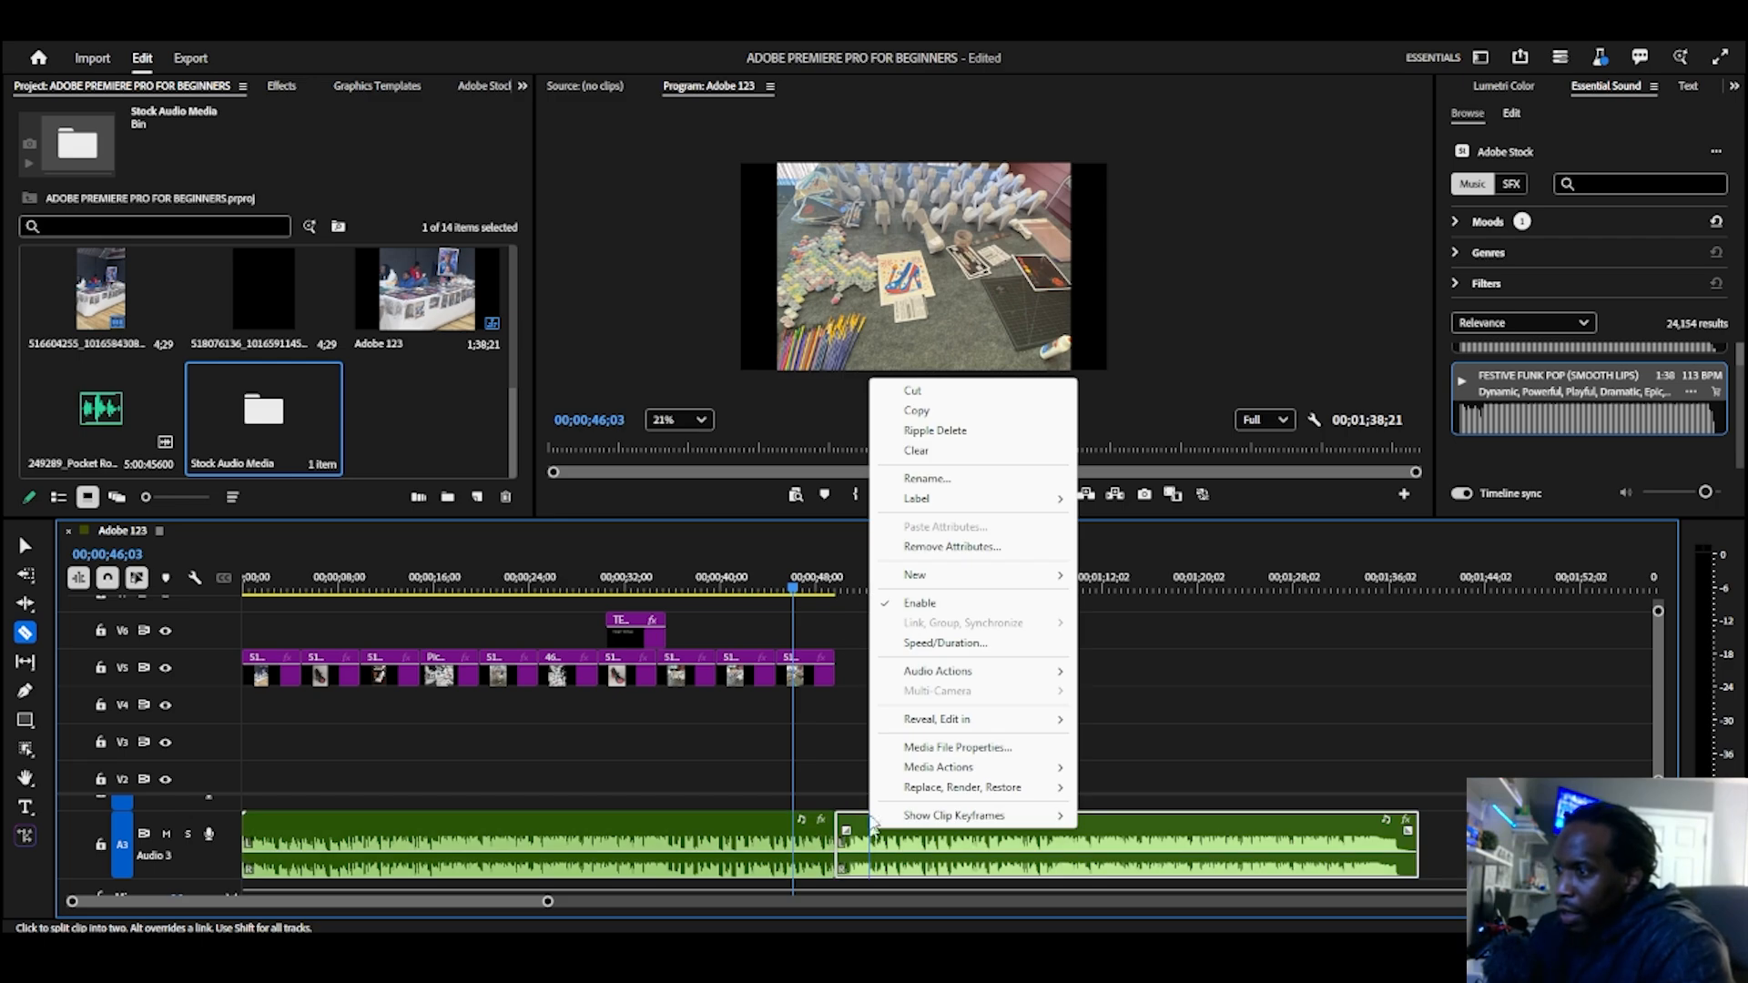
{"action": "left_click", "coordinate": [937, 392]}
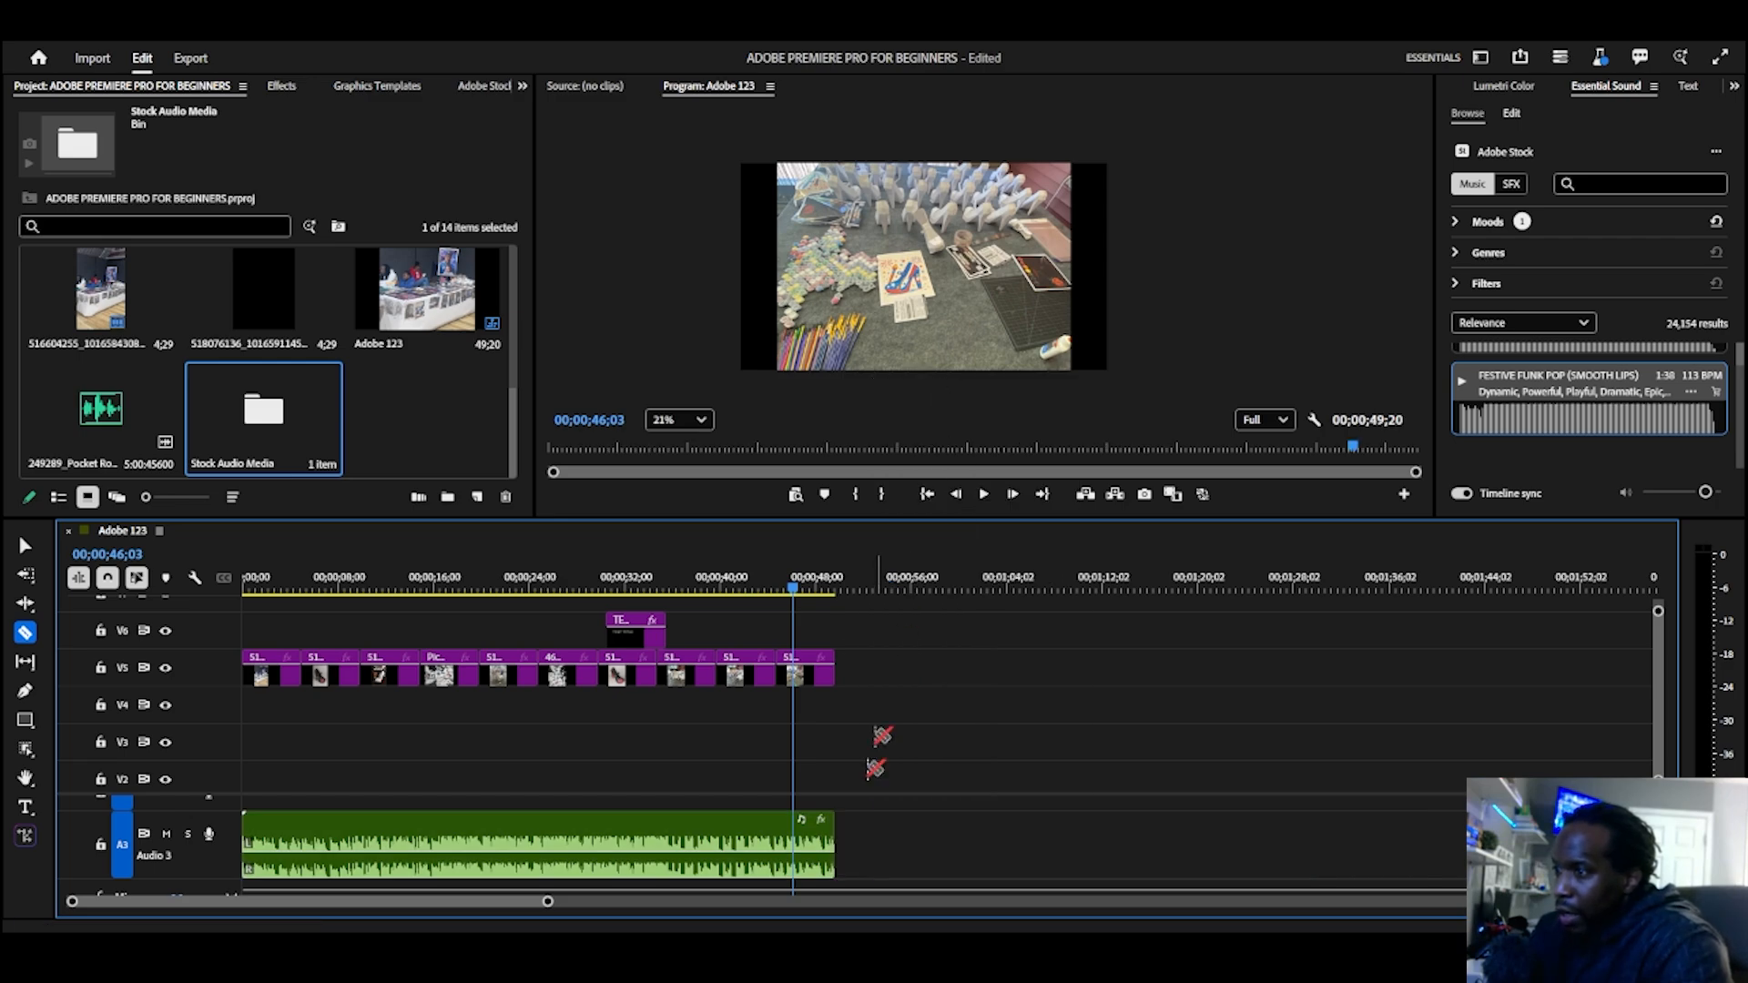
Step: Apply the default transition to the end of the music clip on A3
{"action": "right_click", "coordinate": [831, 853]}
{"action": "left_click", "coordinate": [909, 879]}
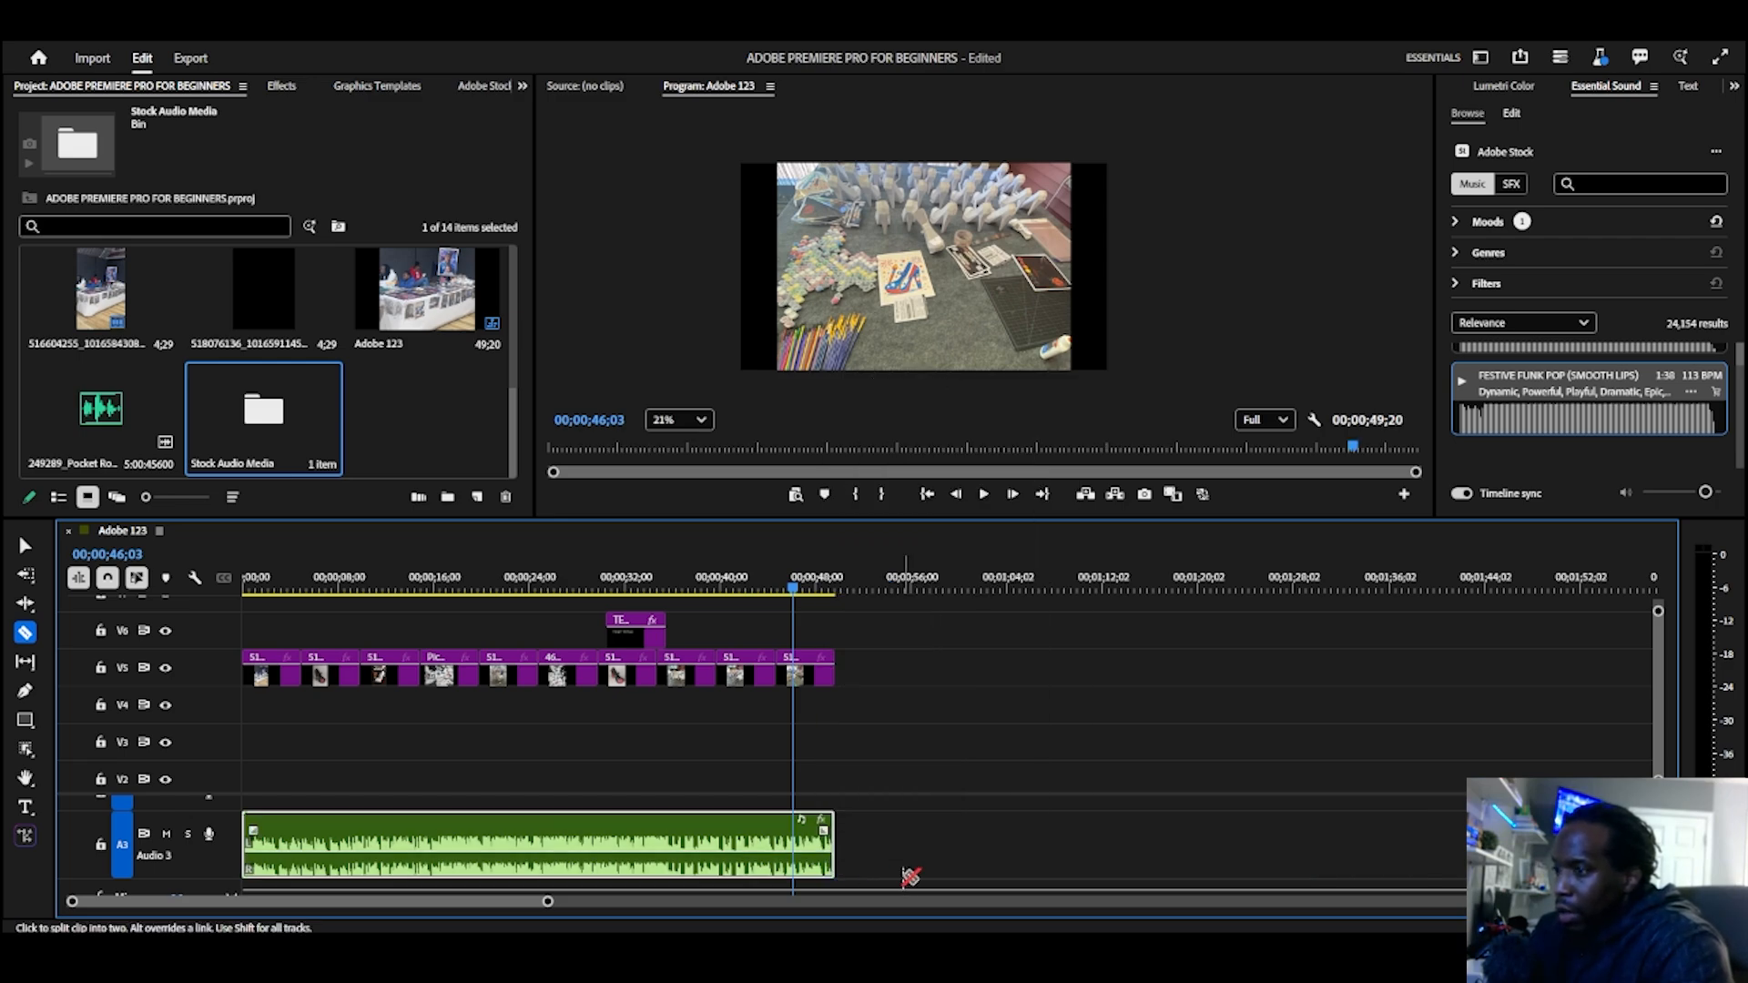
{"action": "key", "text": "v"}
{"action": "right_click", "coordinate": [840, 841]}
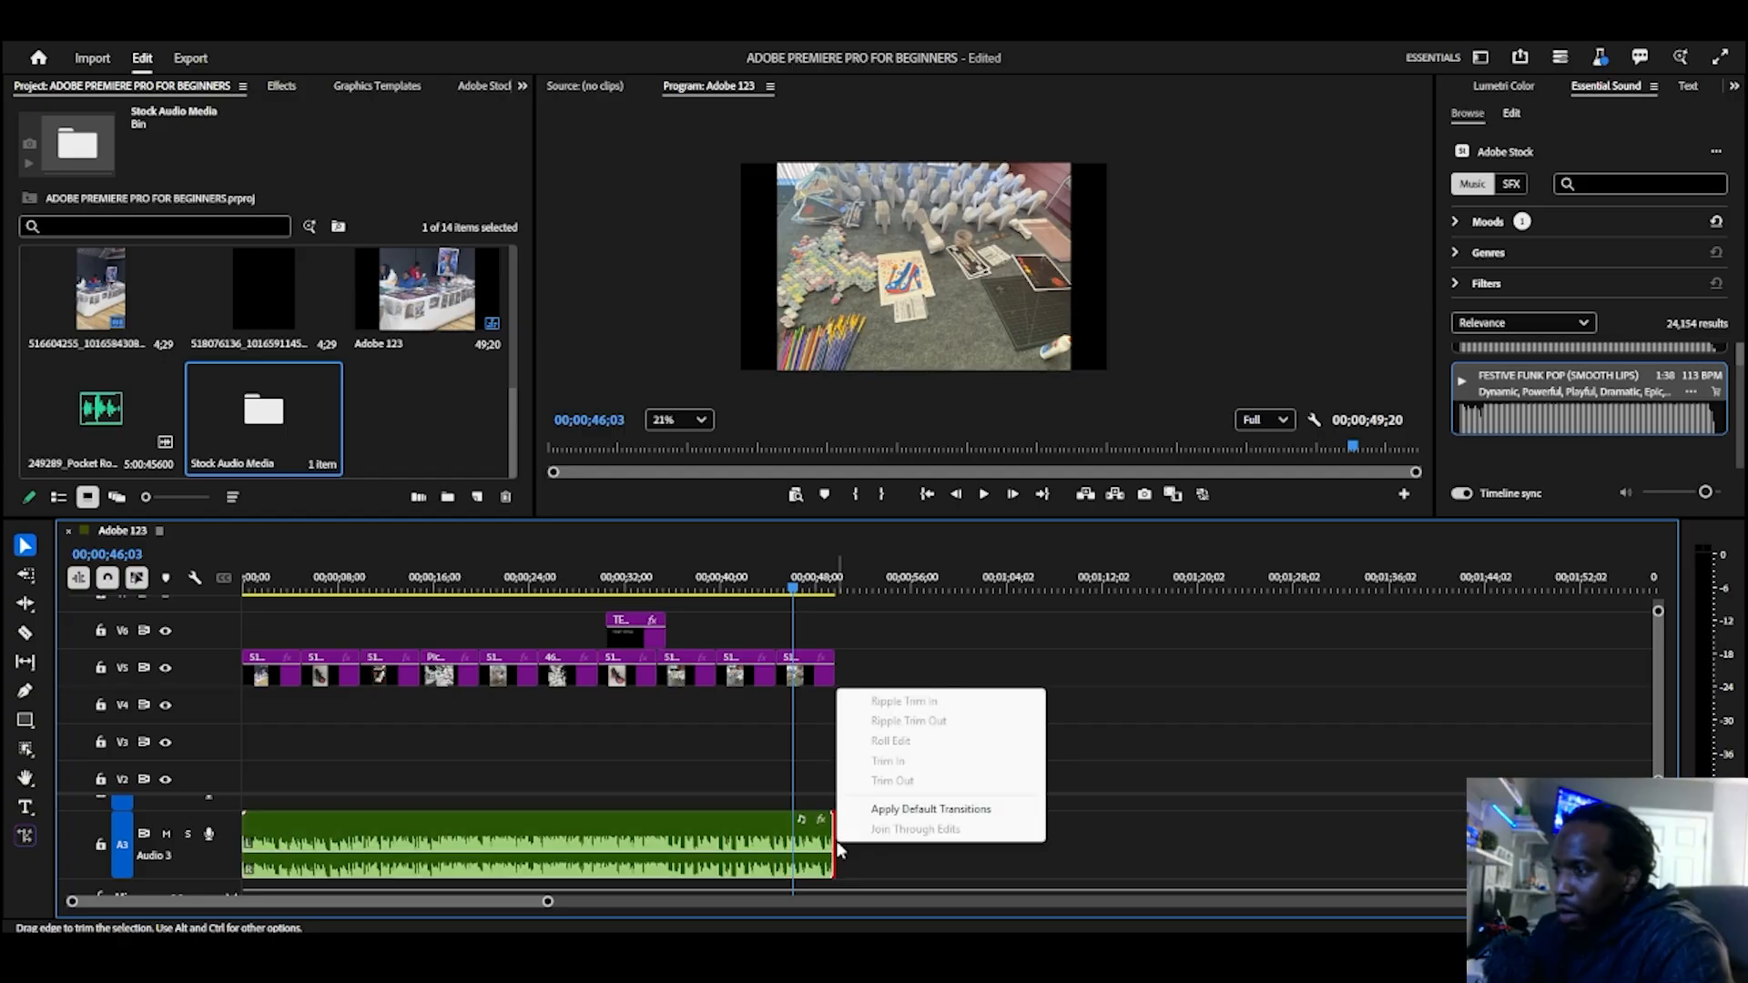
{"action": "left_click", "coordinate": [877, 813]}
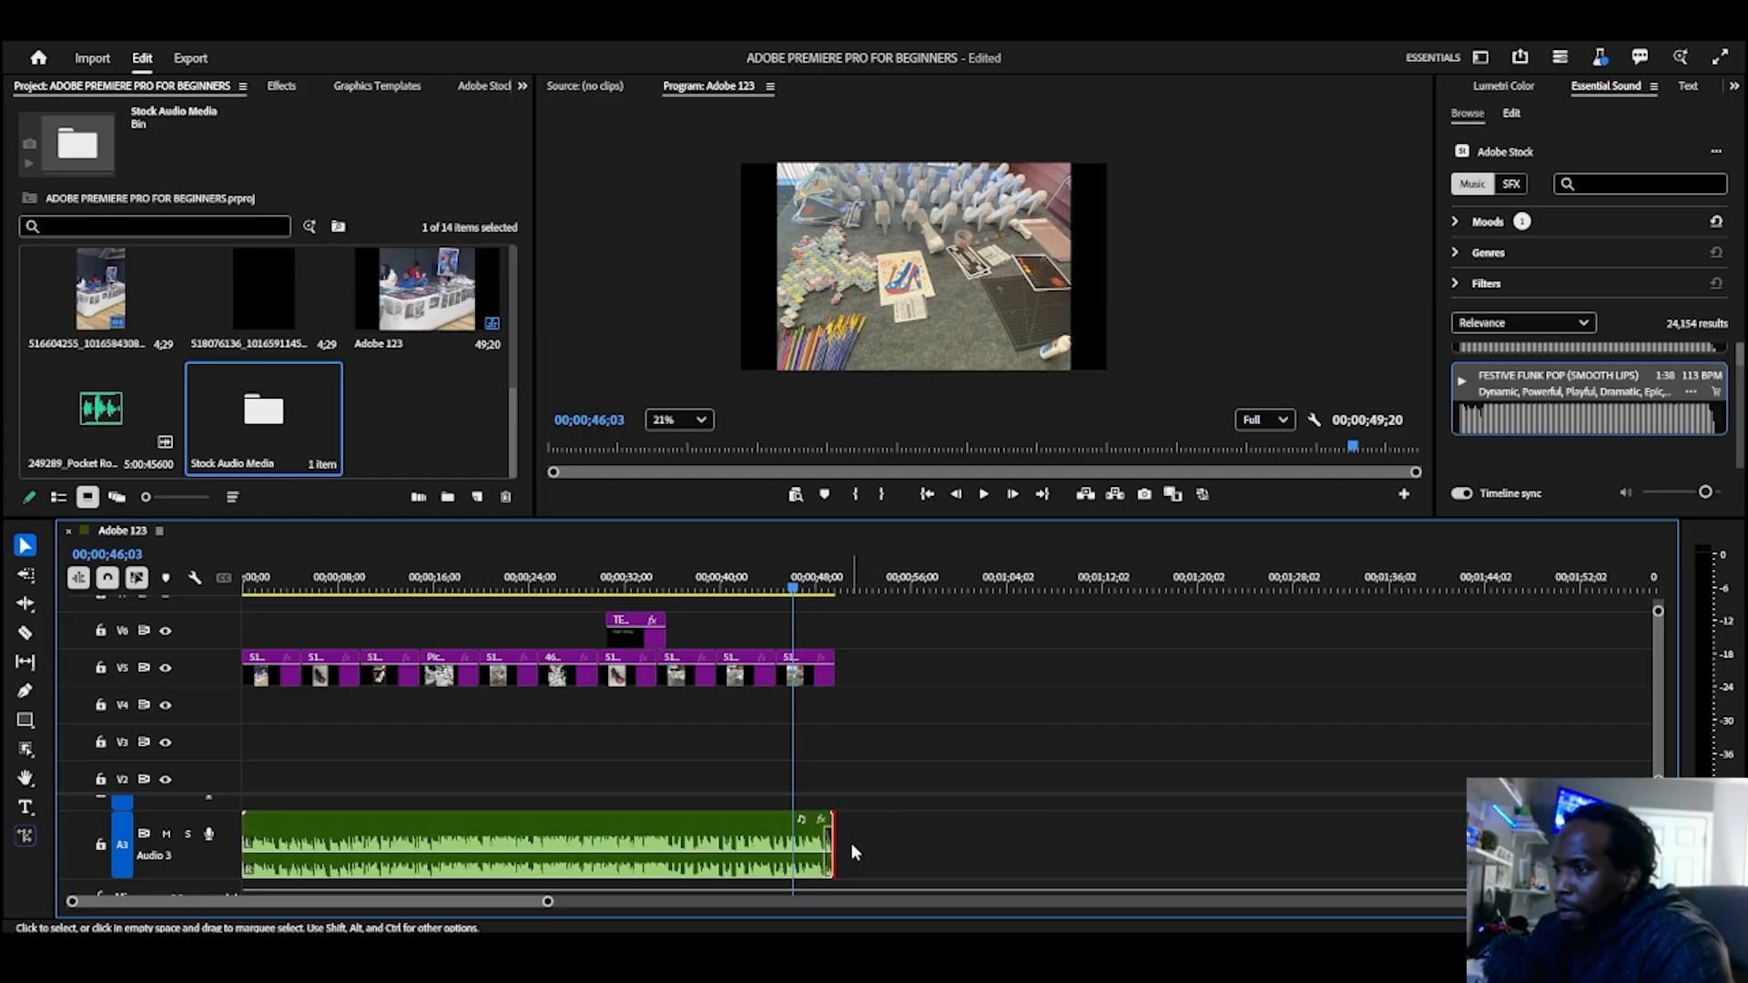
Step: Play the faded ending and lengthen the audio transition at the music clip's end to about 3 seconds
{"action": "scroll", "coordinate": [827, 865], "scroll_direction": "up", "scroll_amount": 6}
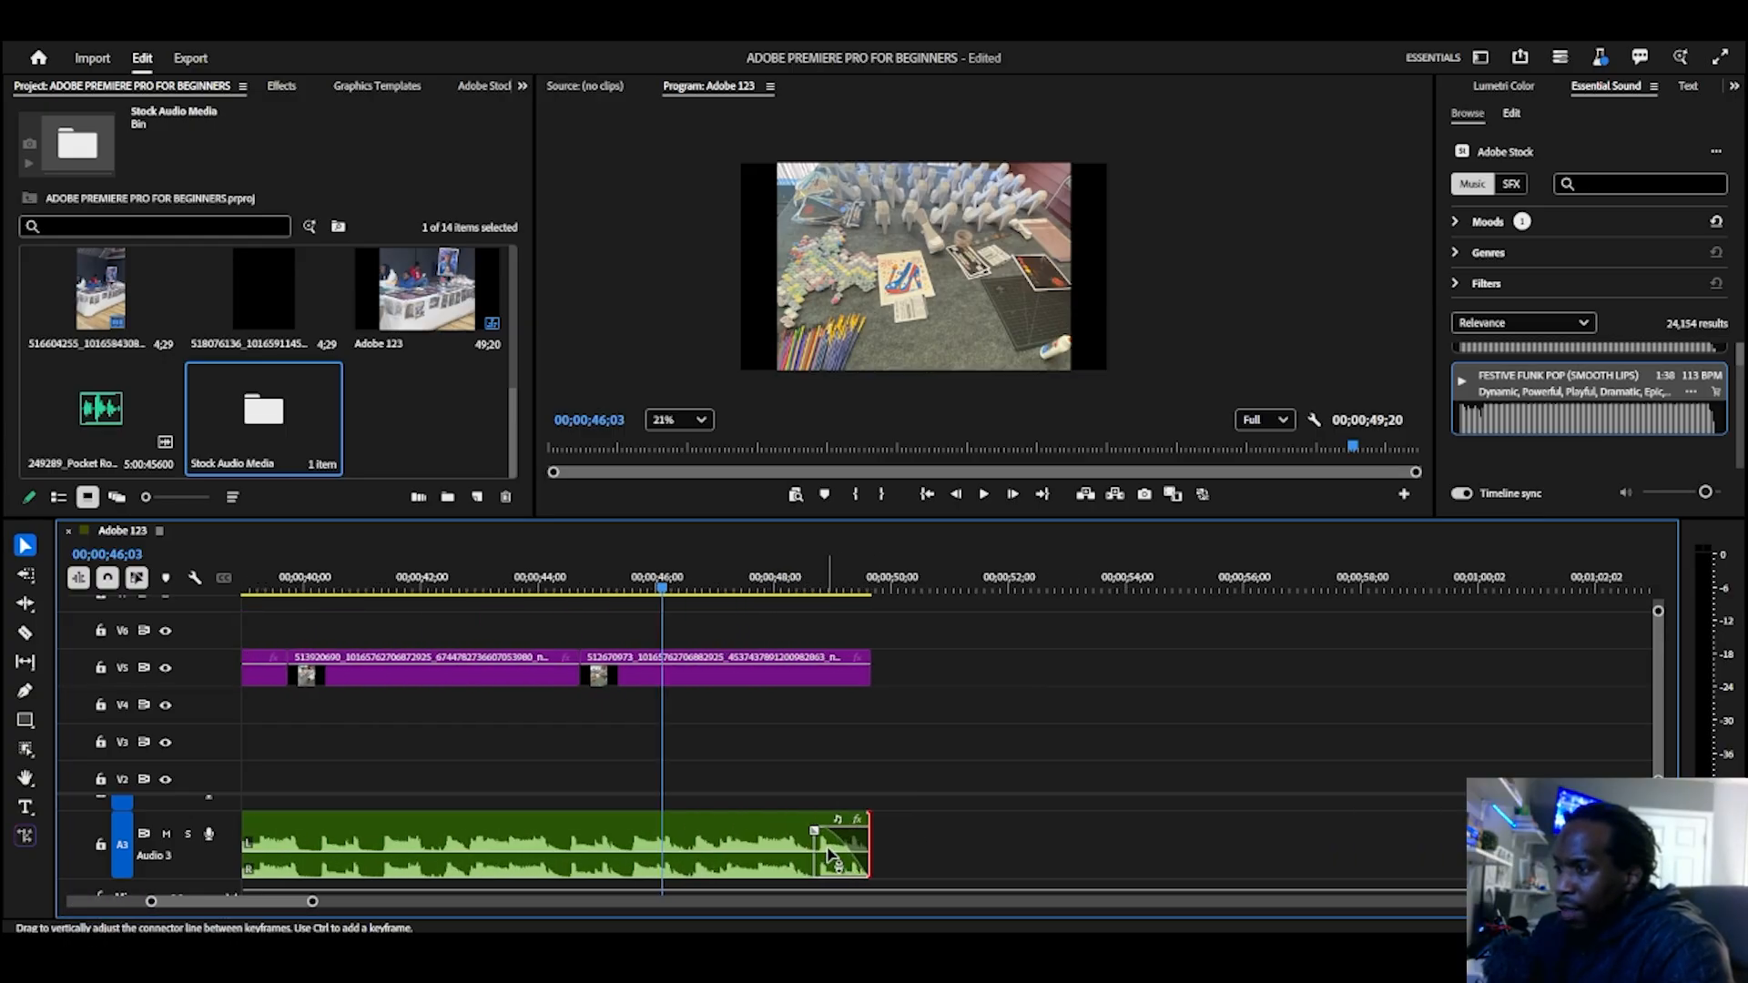
{"action": "key", "text": "space"}
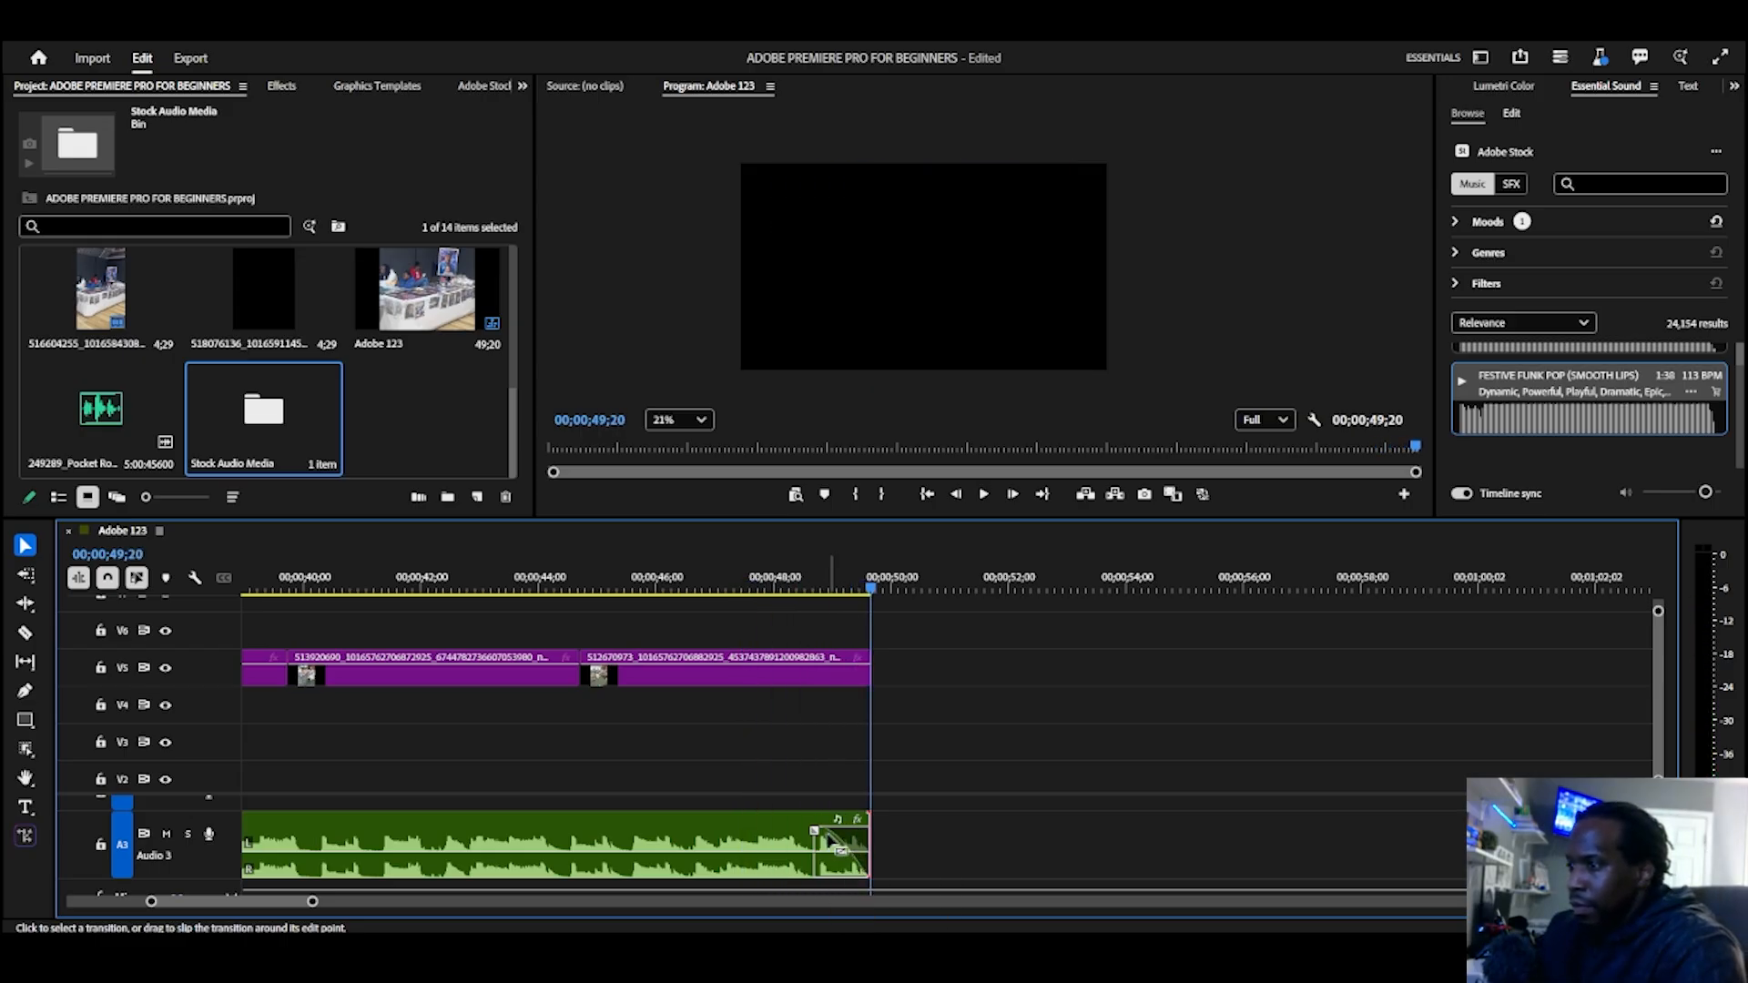
{"action": "key", "text": "space"}
{"action": "key", "text": "space"}
{"action": "left_click", "coordinate": [843, 847]}
{"action": "scroll", "coordinate": [1023, 800], "scroll_direction": "down", "scroll_amount": 5}
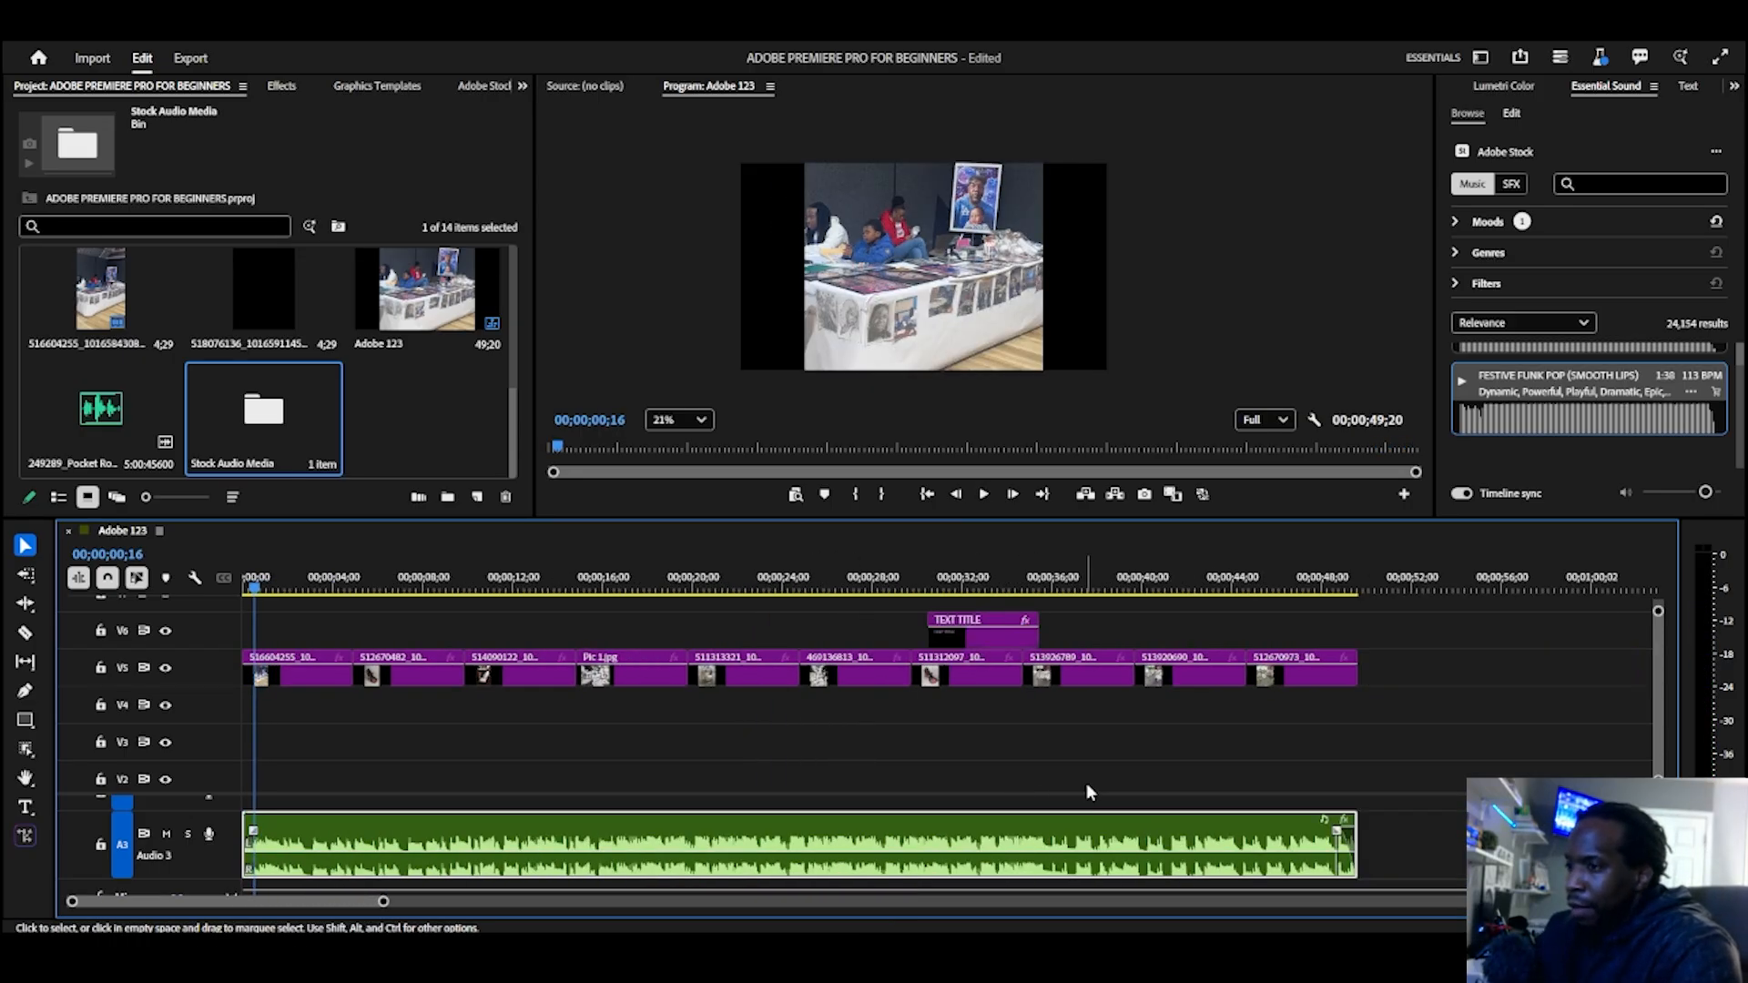
{"action": "scroll", "coordinate": [897, 854], "scroll_direction": "up", "scroll_amount": 4}
{"action": "scroll", "coordinate": [894, 851], "scroll_direction": "up", "scroll_amount": 2}
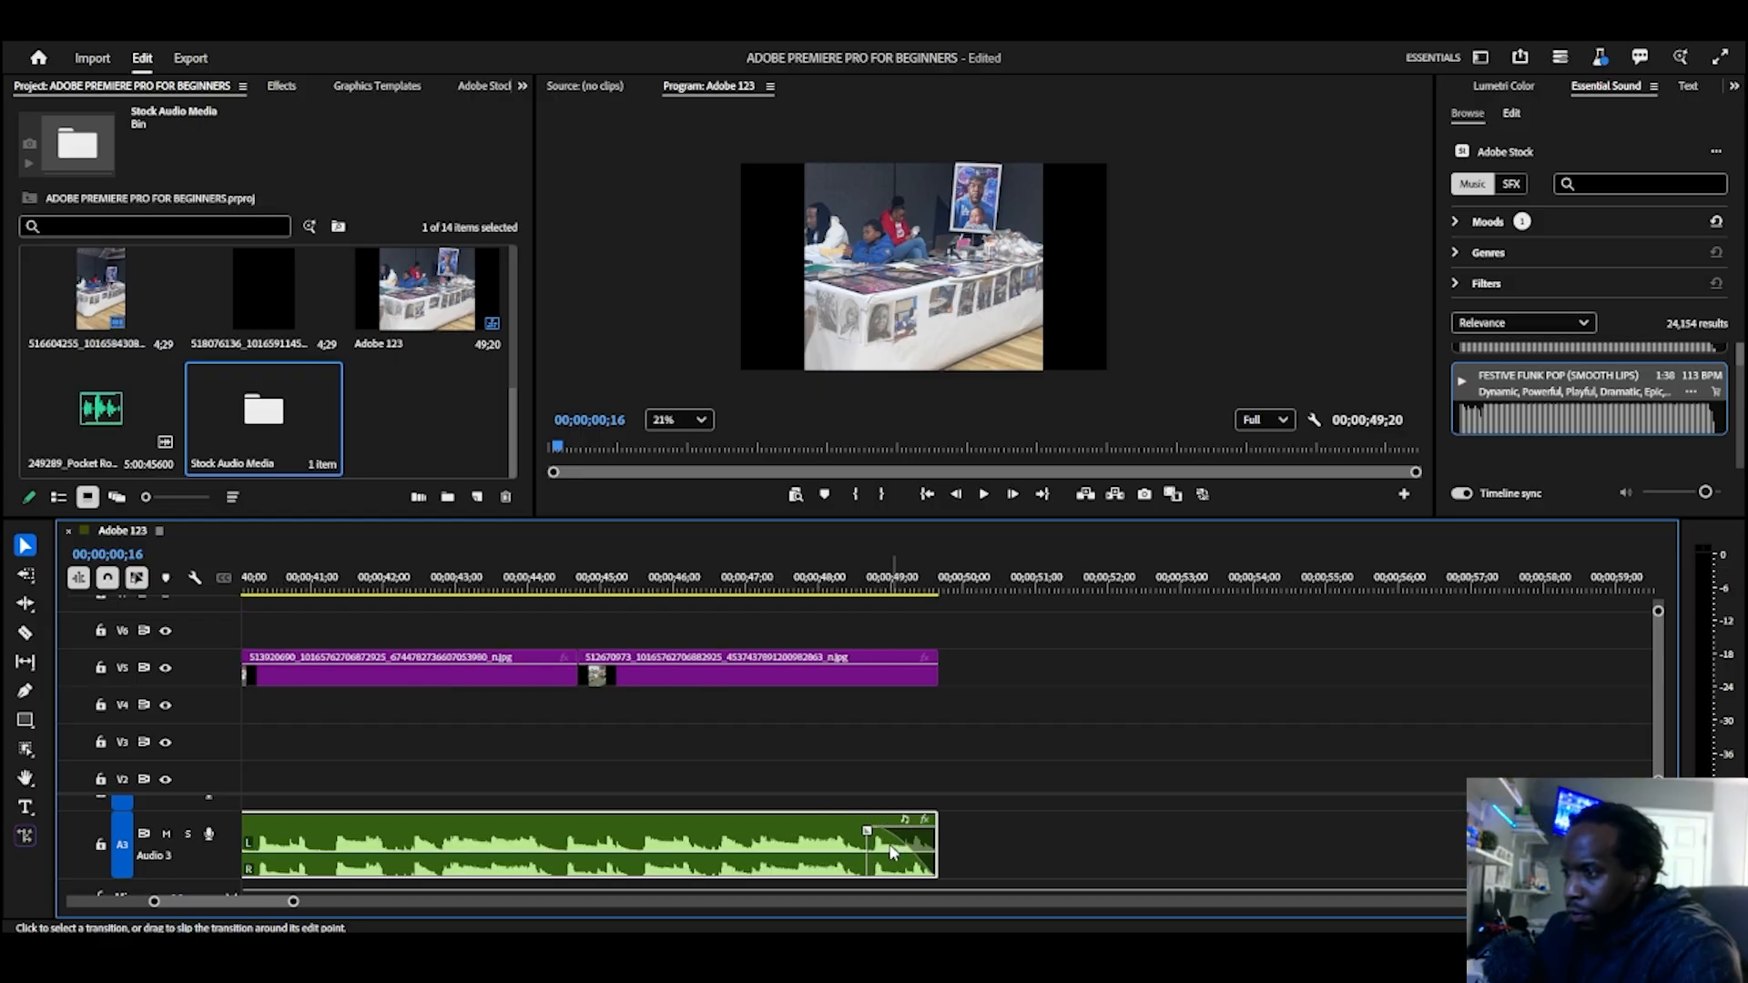
{"action": "left_click_drag", "start_coordinate": [866, 834], "coordinate": [711, 832]}
Step: Apply the default Cross Dissolve to the end of image 512670973, extend it to about 2 seconds and play the ending
{"action": "right_click", "coordinate": [935, 675]}
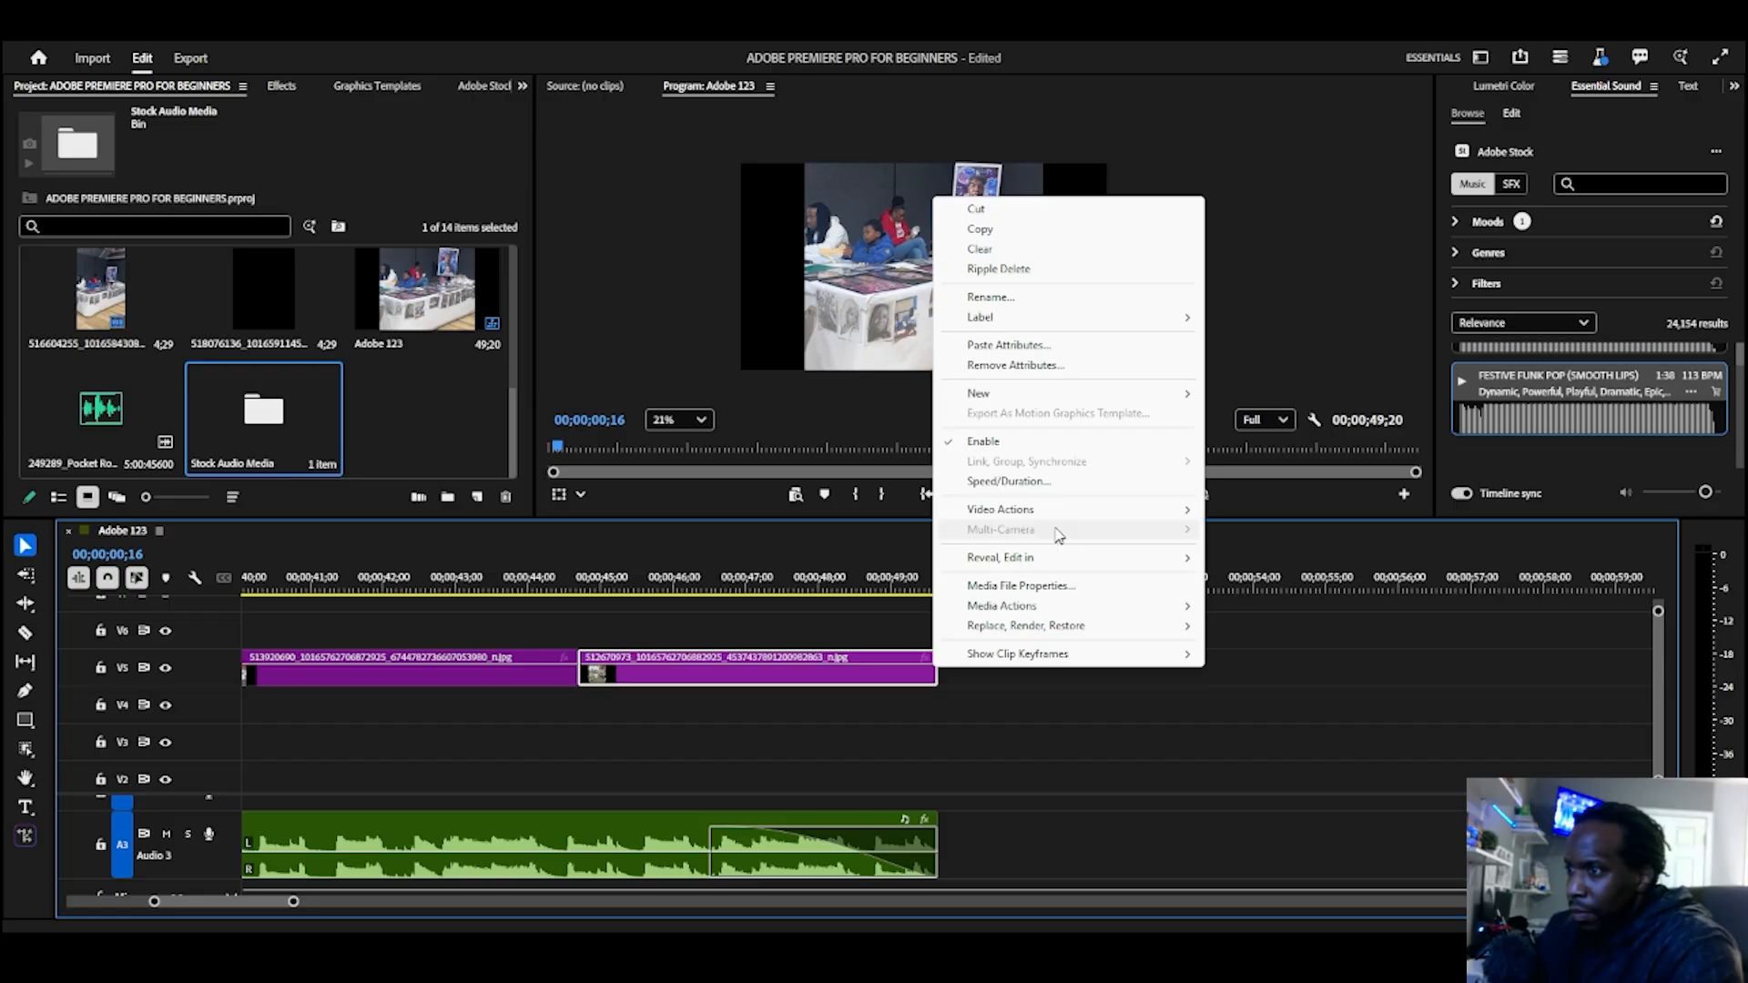
{"action": "left_click", "coordinate": [949, 765]}
{"action": "right_click", "coordinate": [945, 678]}
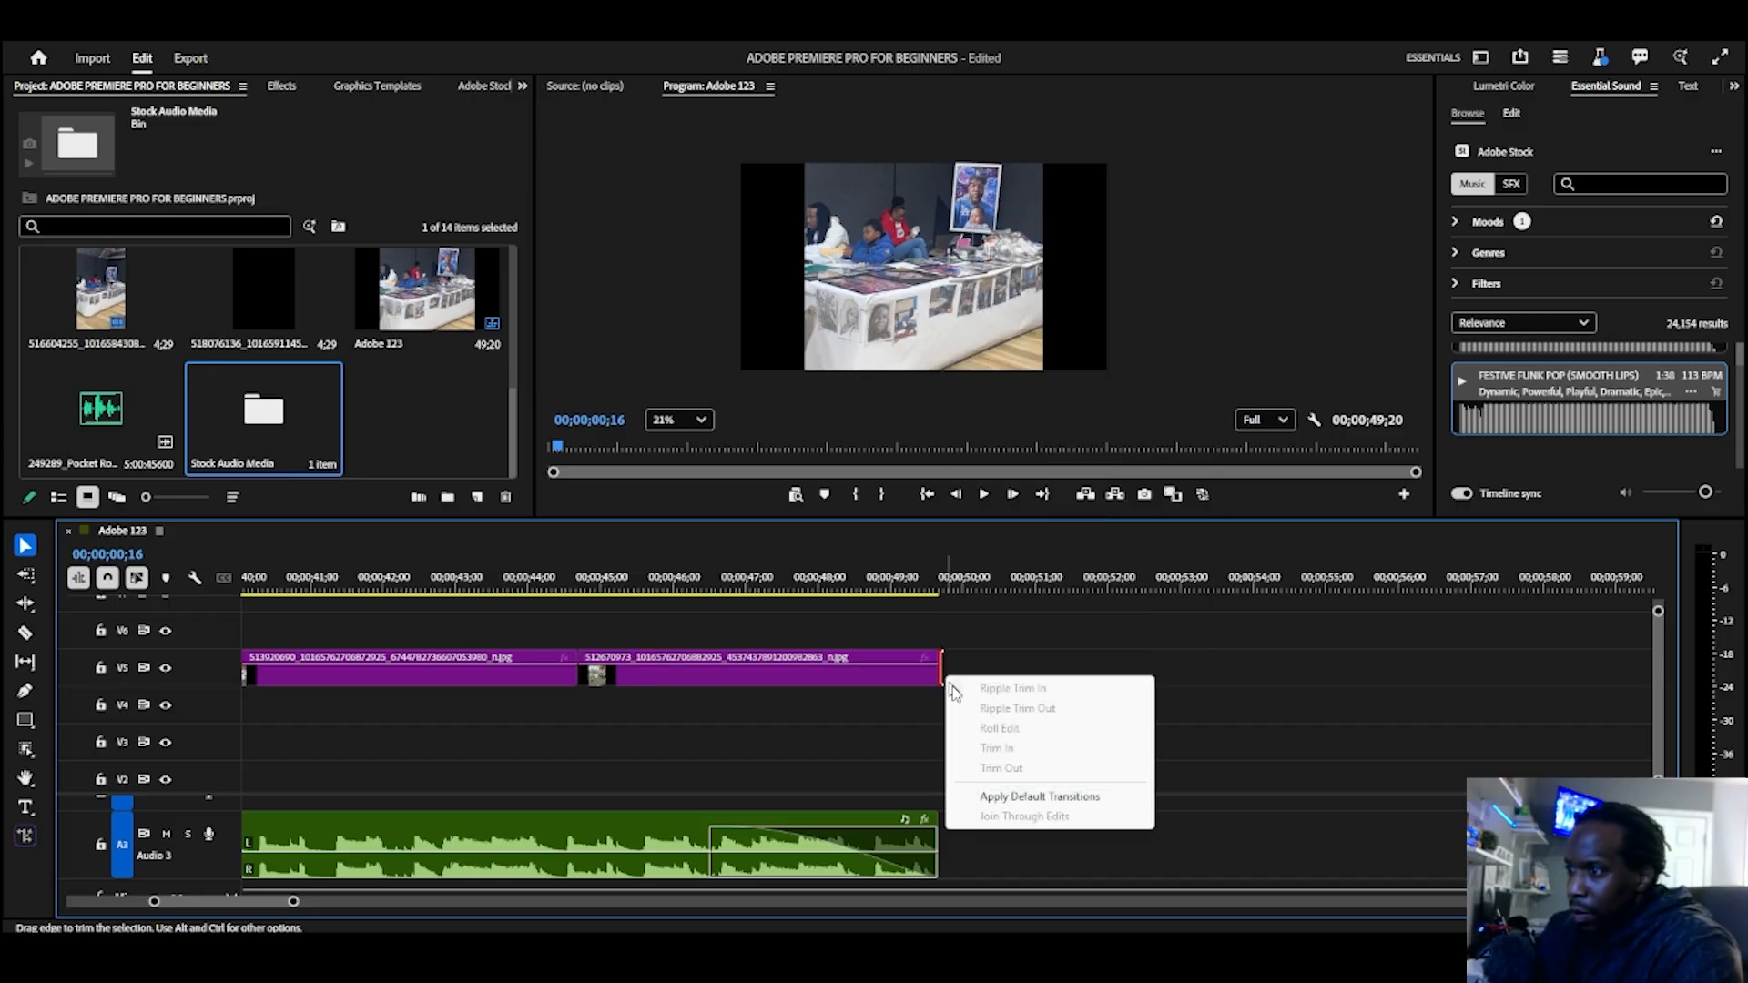
{"action": "left_click", "coordinate": [1002, 796]}
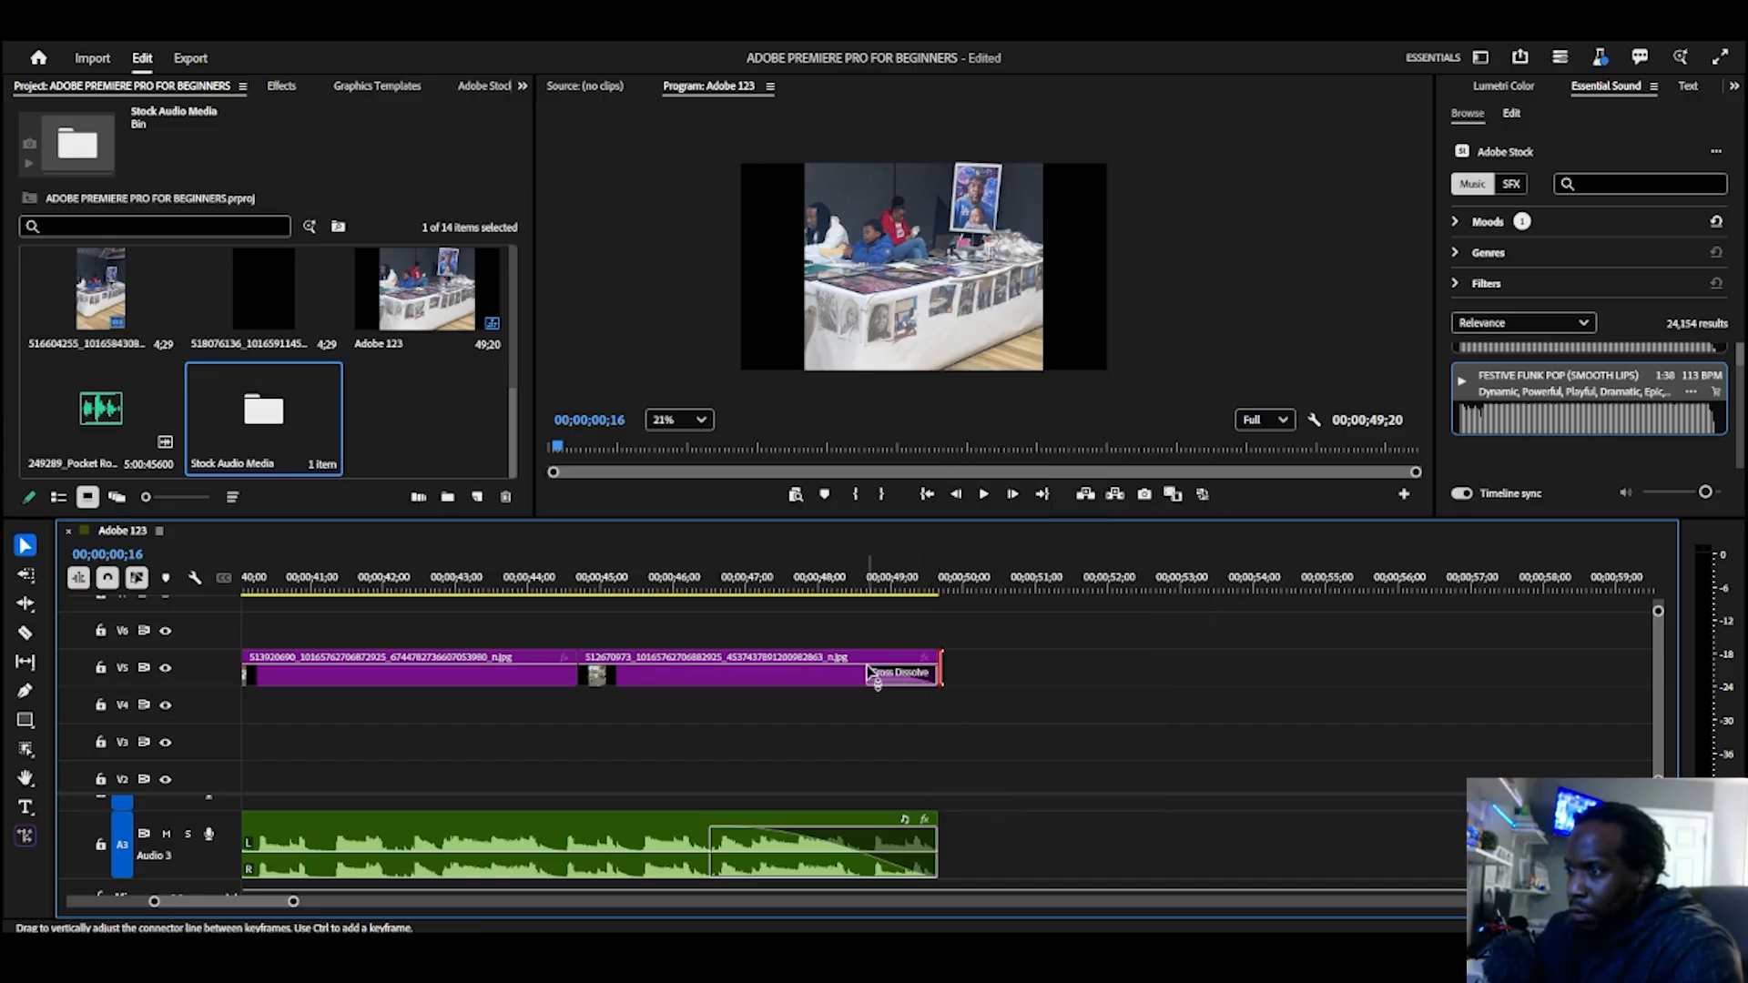
{"action": "left_click_drag", "start_coordinate": [869, 675], "coordinate": [785, 675]}
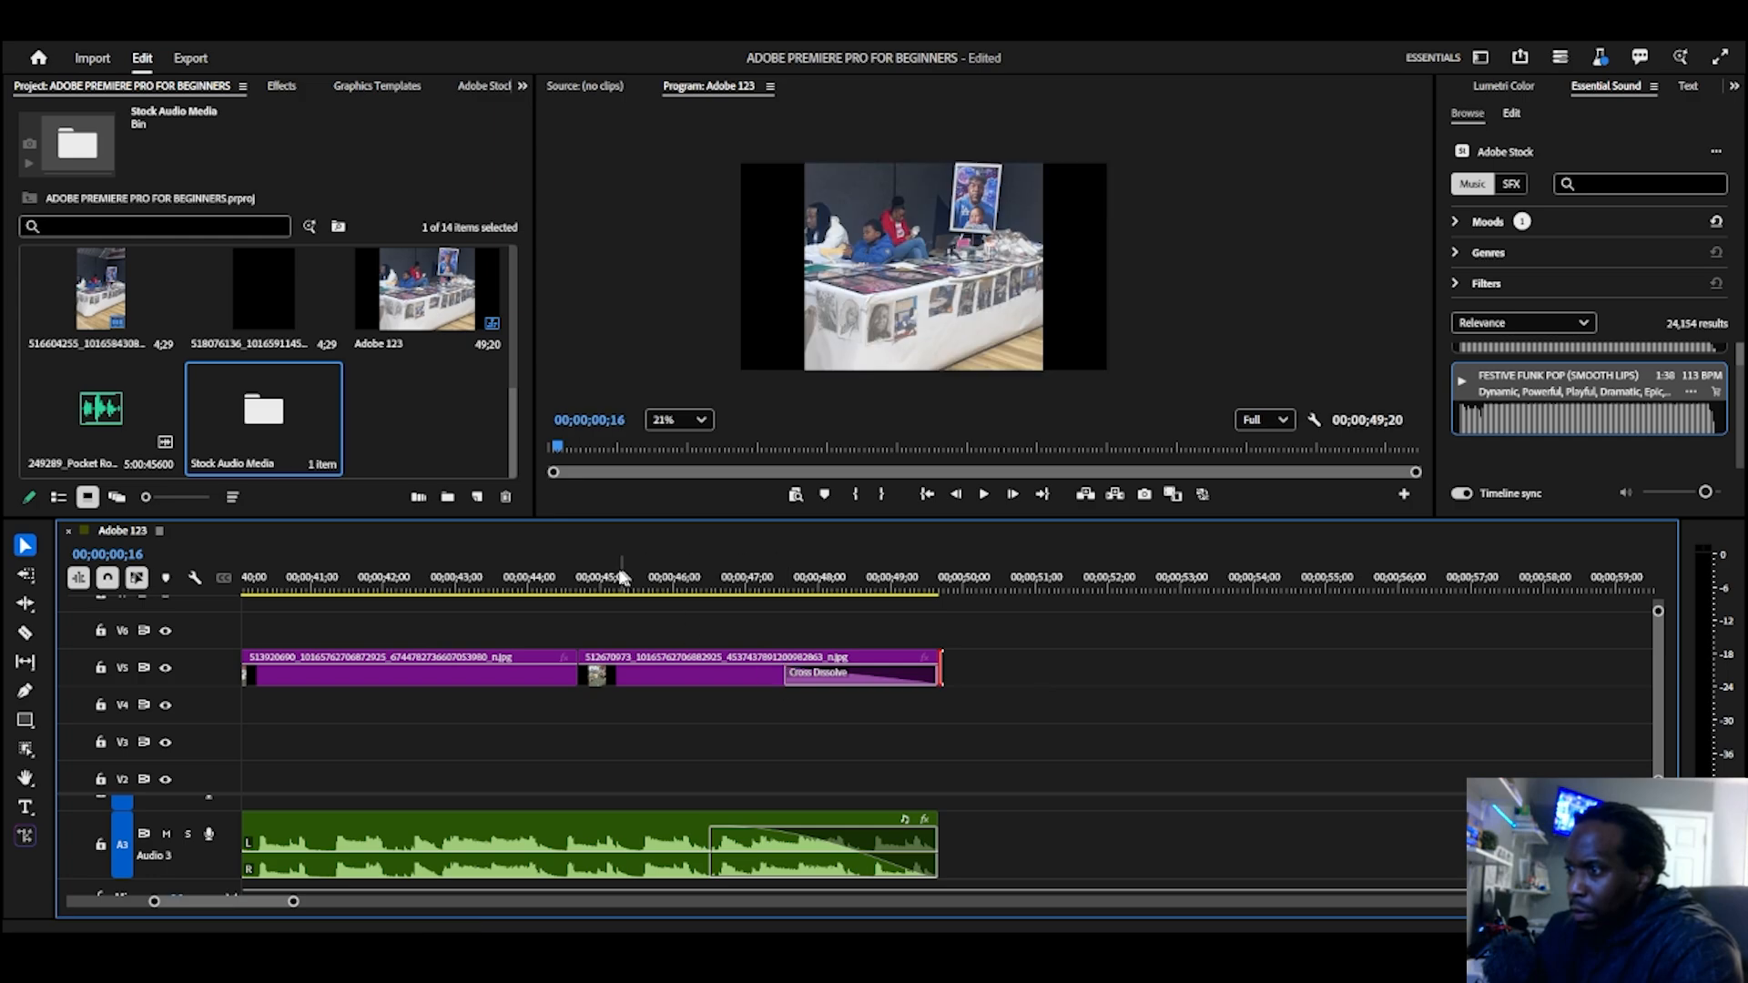
{"action": "left_click", "coordinate": [550, 579]}
{"action": "key", "text": "space"}
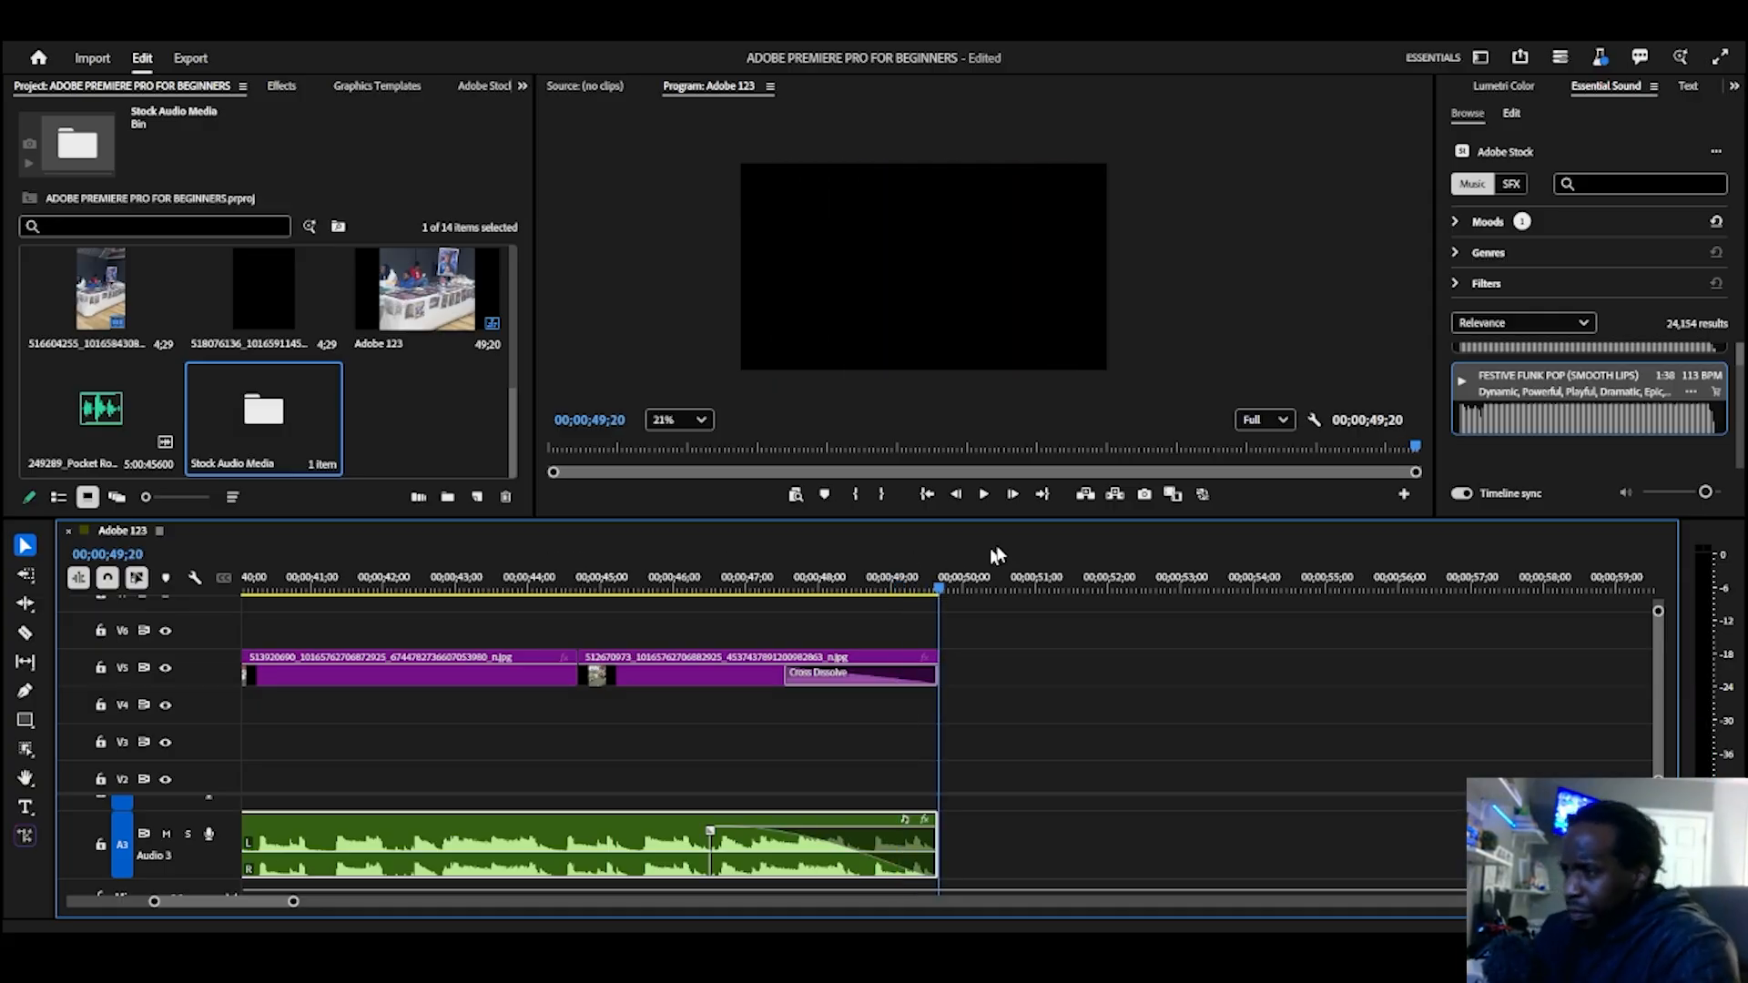
Step: Return to the sequence's start, shorten image 516604255 to about 3 seconds and move image 512670482 against its end
{"action": "left_click", "coordinate": [929, 494]}
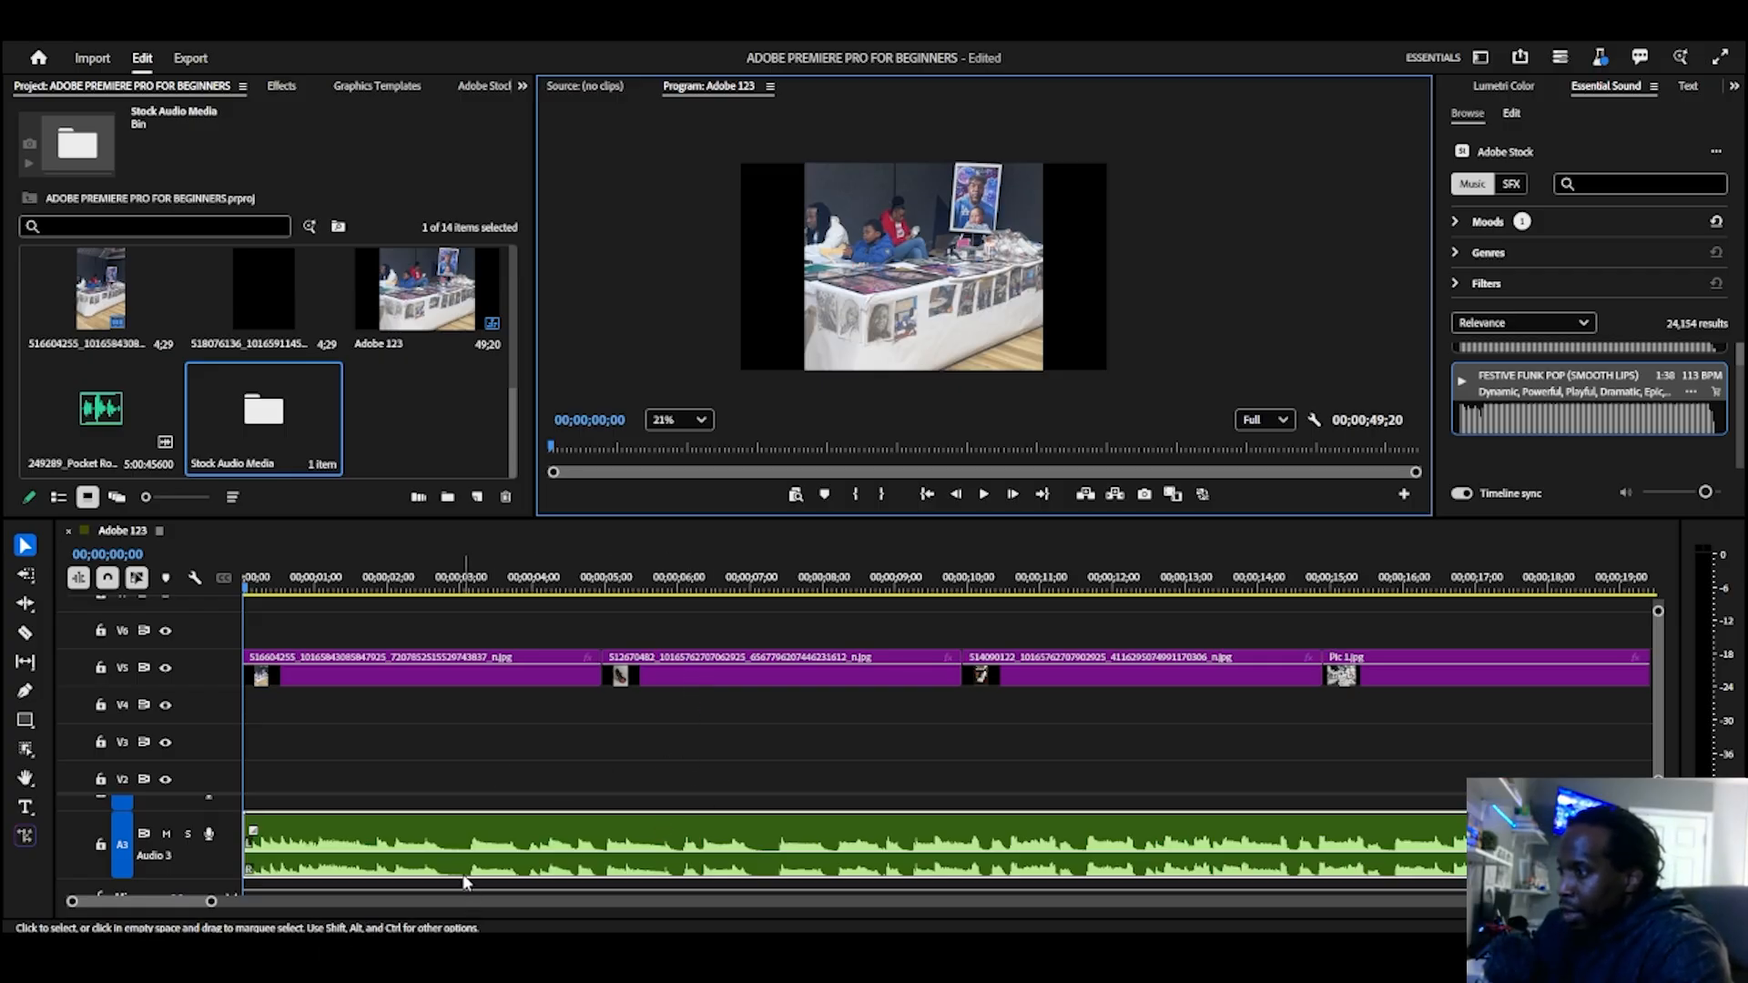
{"action": "scroll", "coordinate": [466, 874], "scroll_direction": "down", "scroll_amount": 1}
{"action": "scroll", "coordinate": [592, 858], "scroll_direction": "up", "scroll_amount": 1}
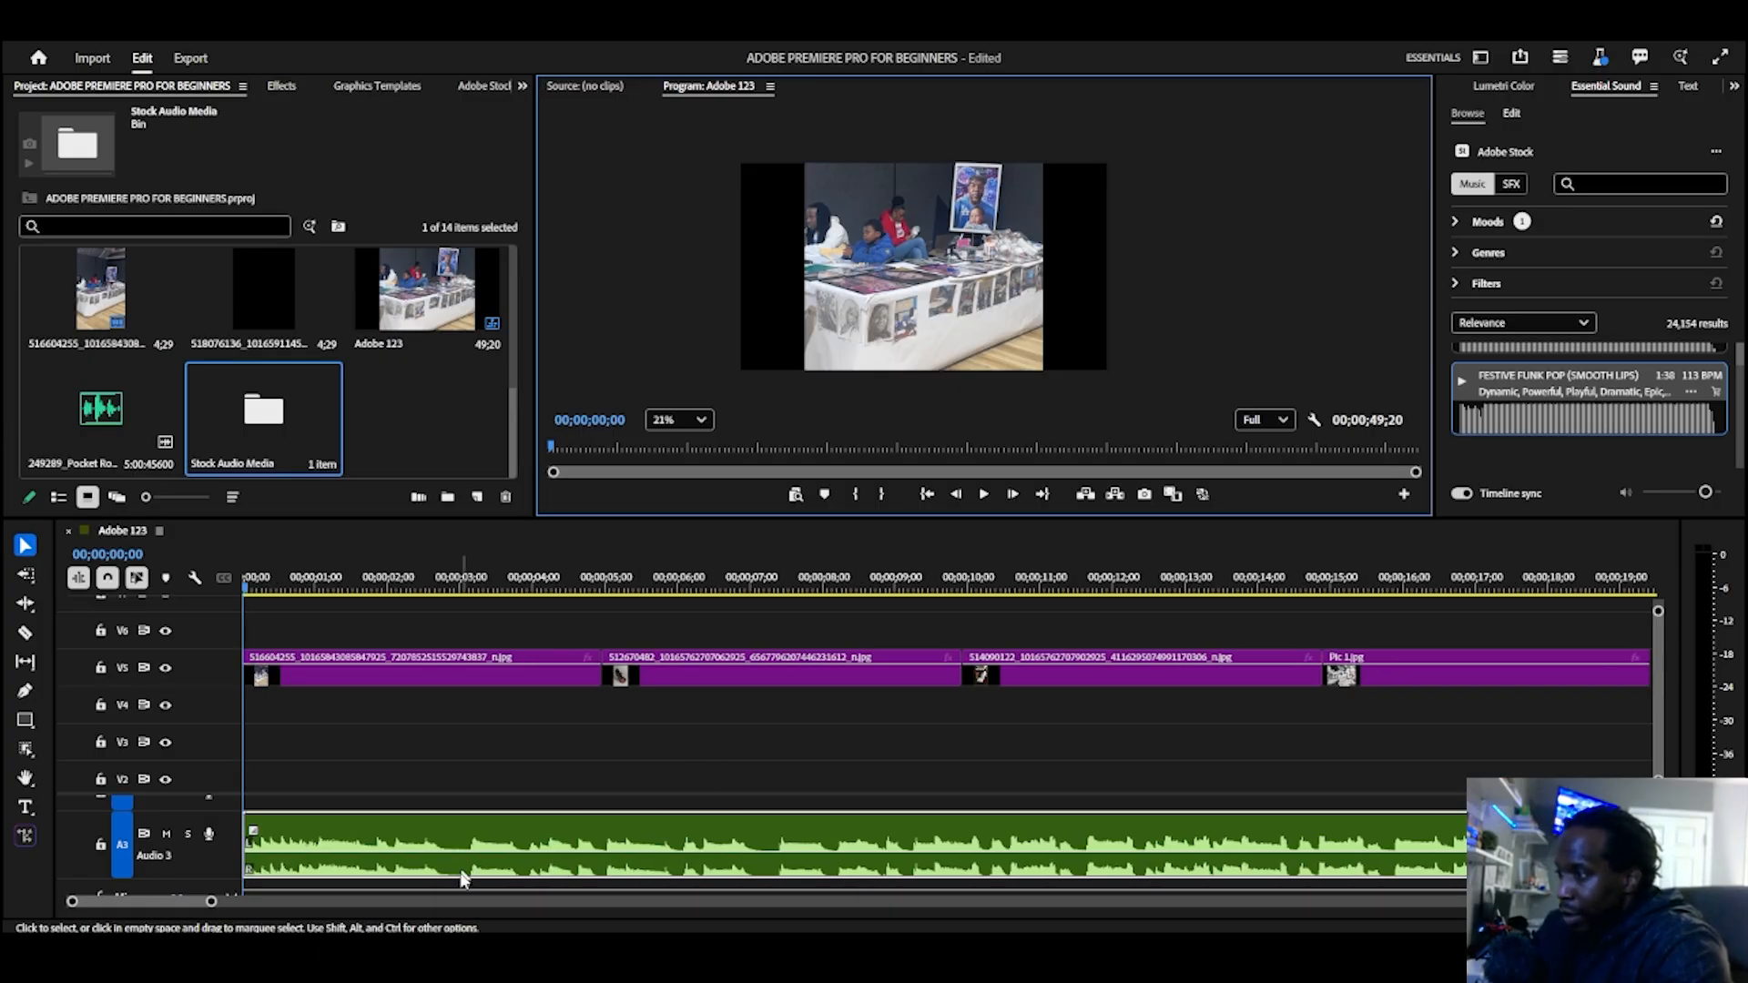
{"action": "left_click", "coordinate": [499, 673]}
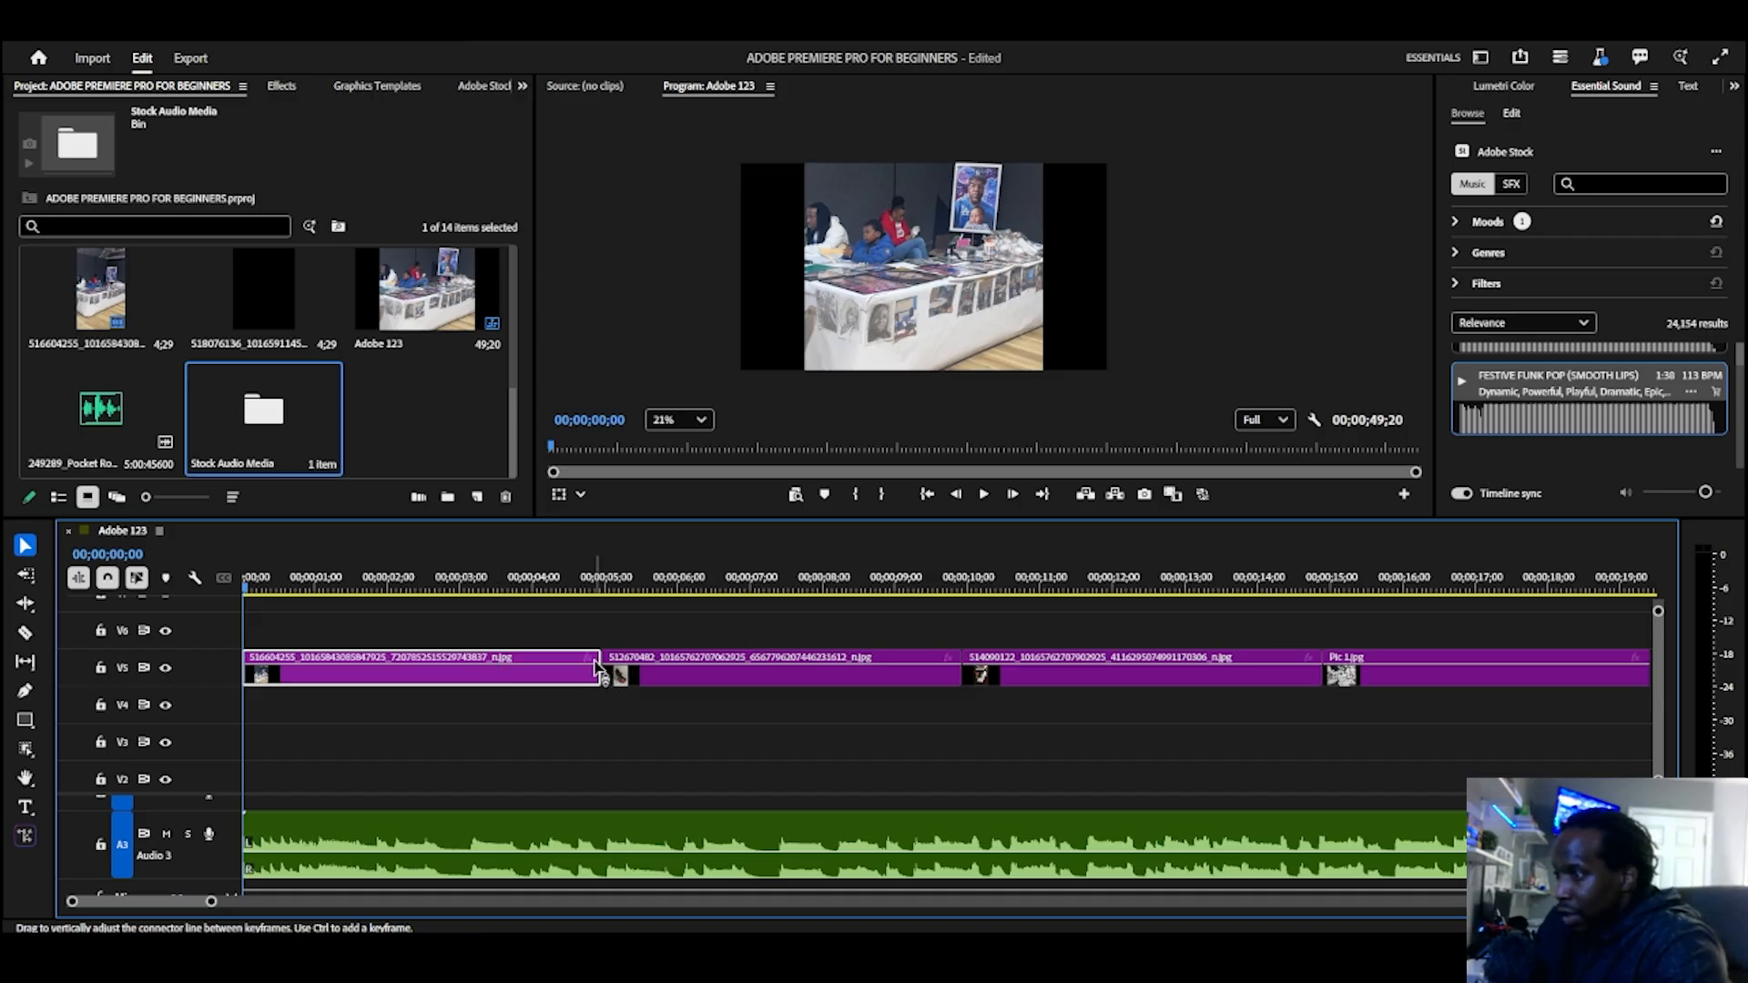
{"action": "left_click_drag", "start_coordinate": [599, 672], "coordinate": [469, 710]}
{"action": "left_click_drag", "start_coordinate": [671, 685], "coordinate": [558, 694]}
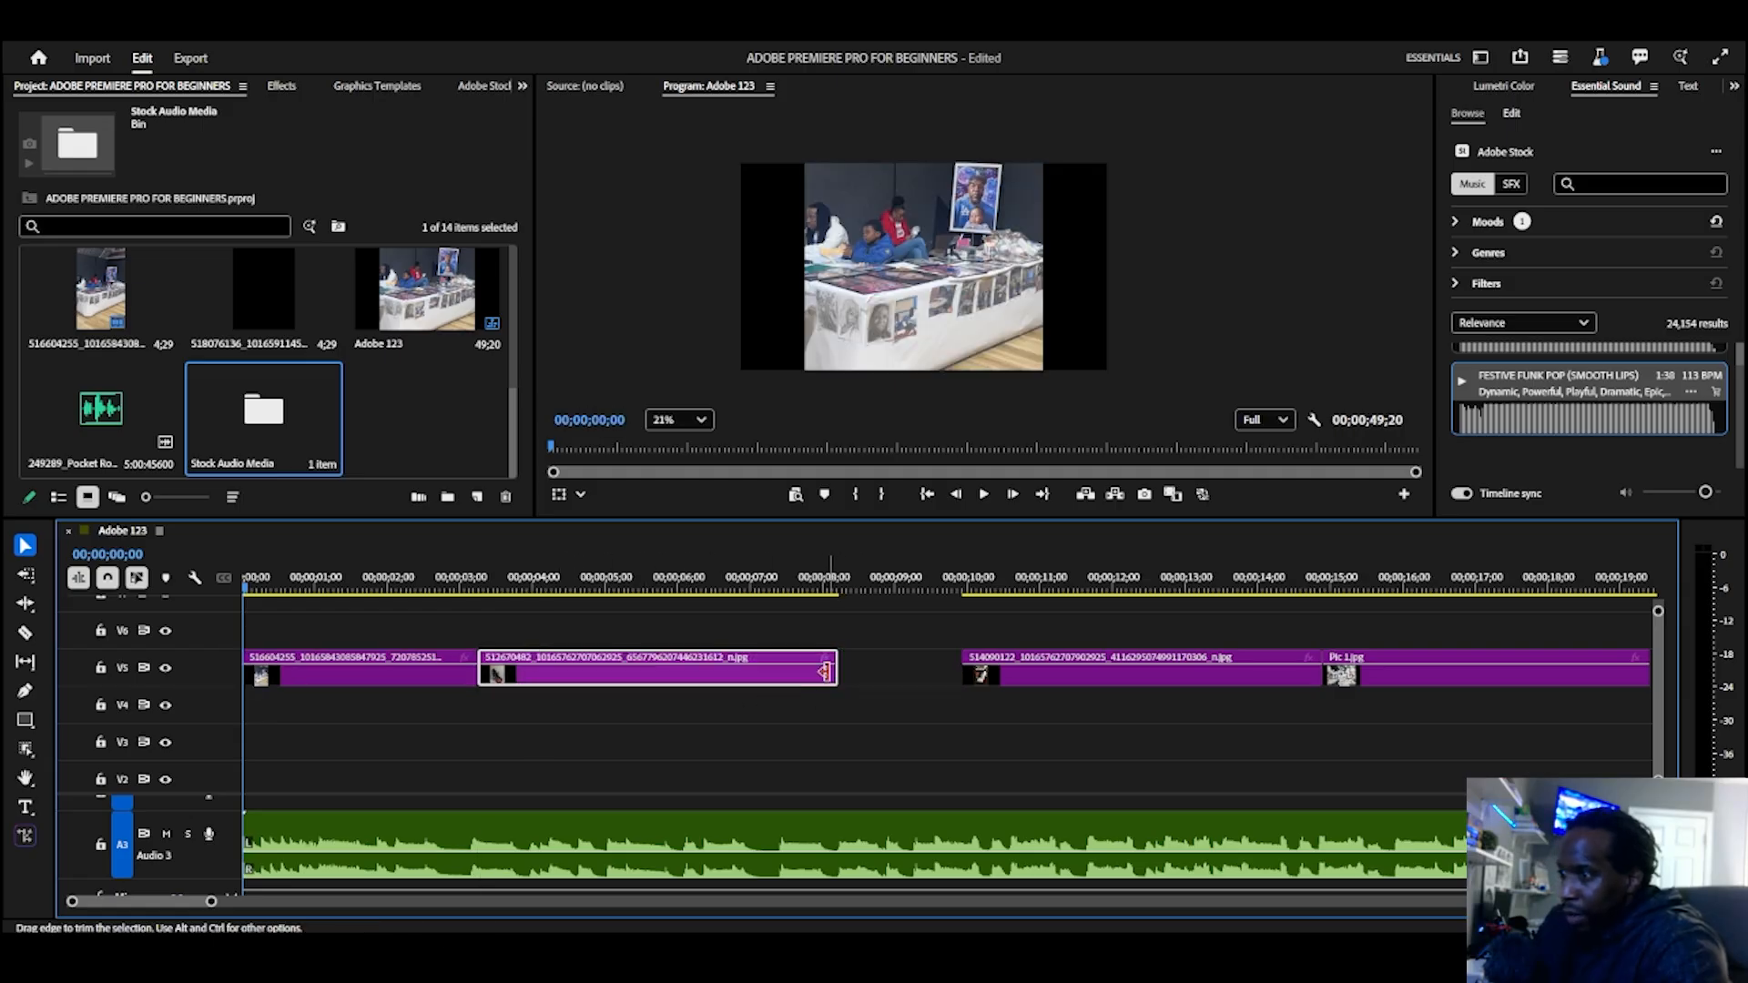
Step: Shorten image 512670482 on V5 to about 4 seconds and move image 514090122 against its end
{"action": "left_click_drag", "start_coordinate": [827, 674], "coordinate": [756, 695]}
{"action": "left_click_drag", "start_coordinate": [750, 696], "coordinate": [769, 697]}
{"action": "left_click_drag", "start_coordinate": [1060, 678], "coordinate": [877, 680]}
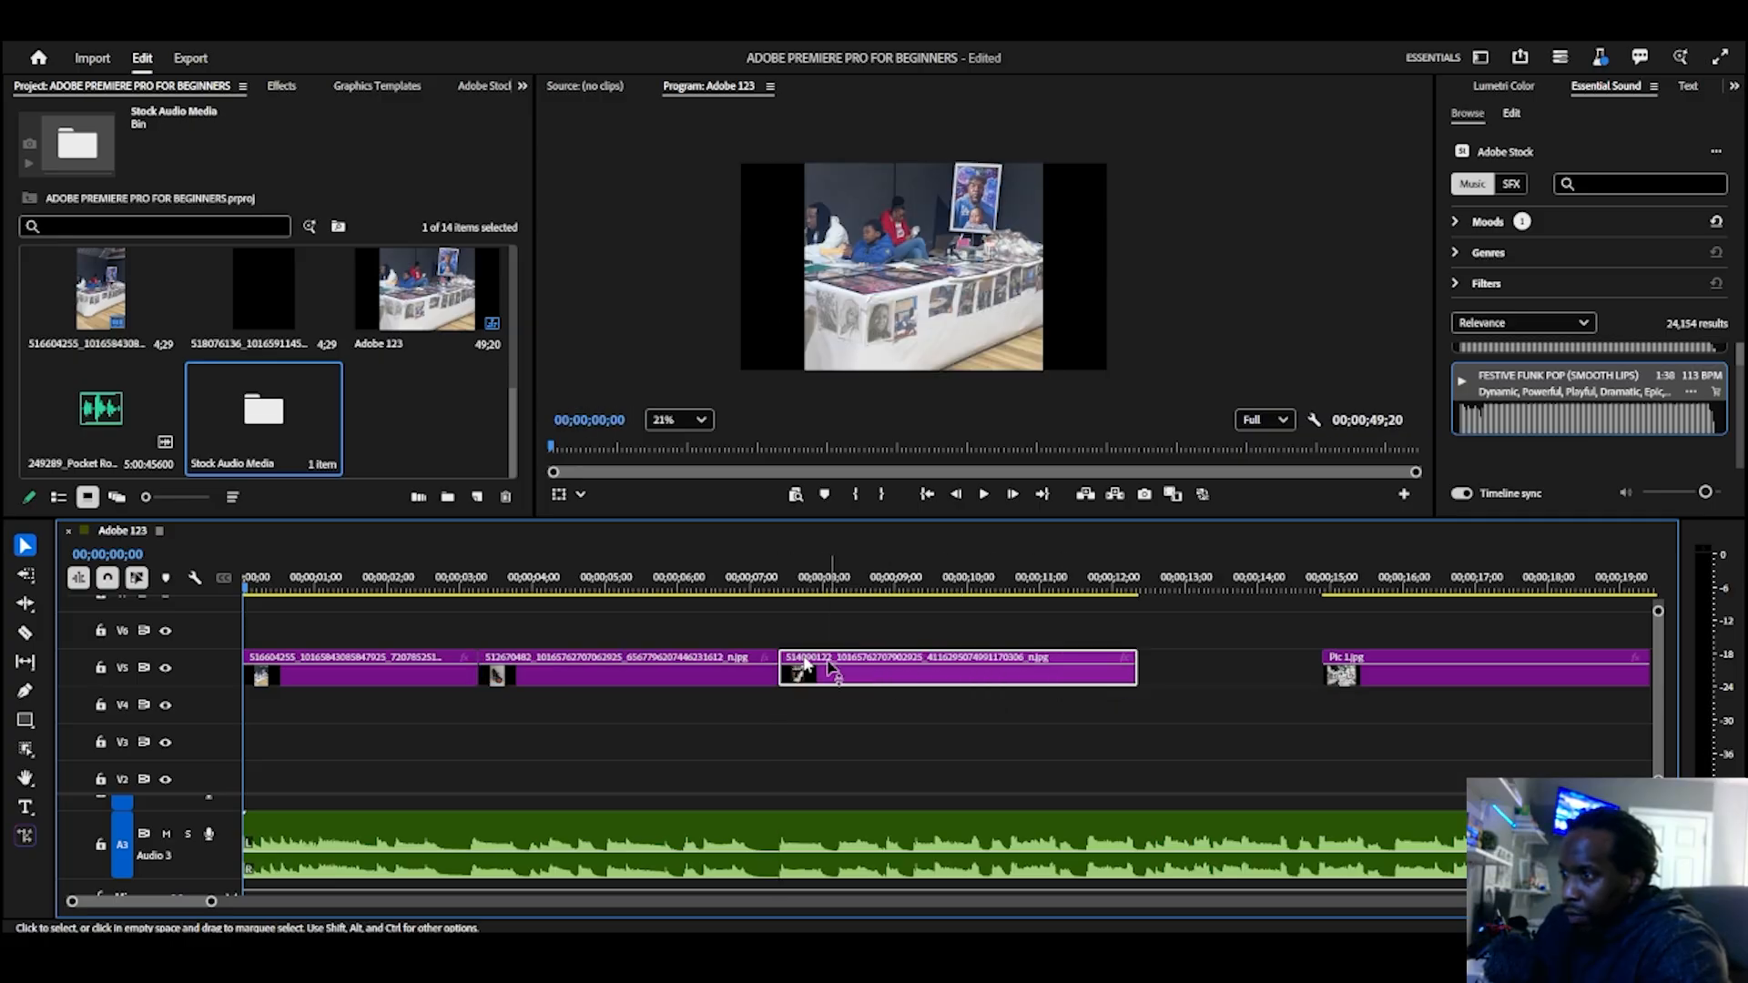
Step: Move the first three images together from V5 down to video track V3 and play the sequence from its start
{"action": "left_click_drag", "start_coordinate": [319, 637], "coordinate": [880, 735]}
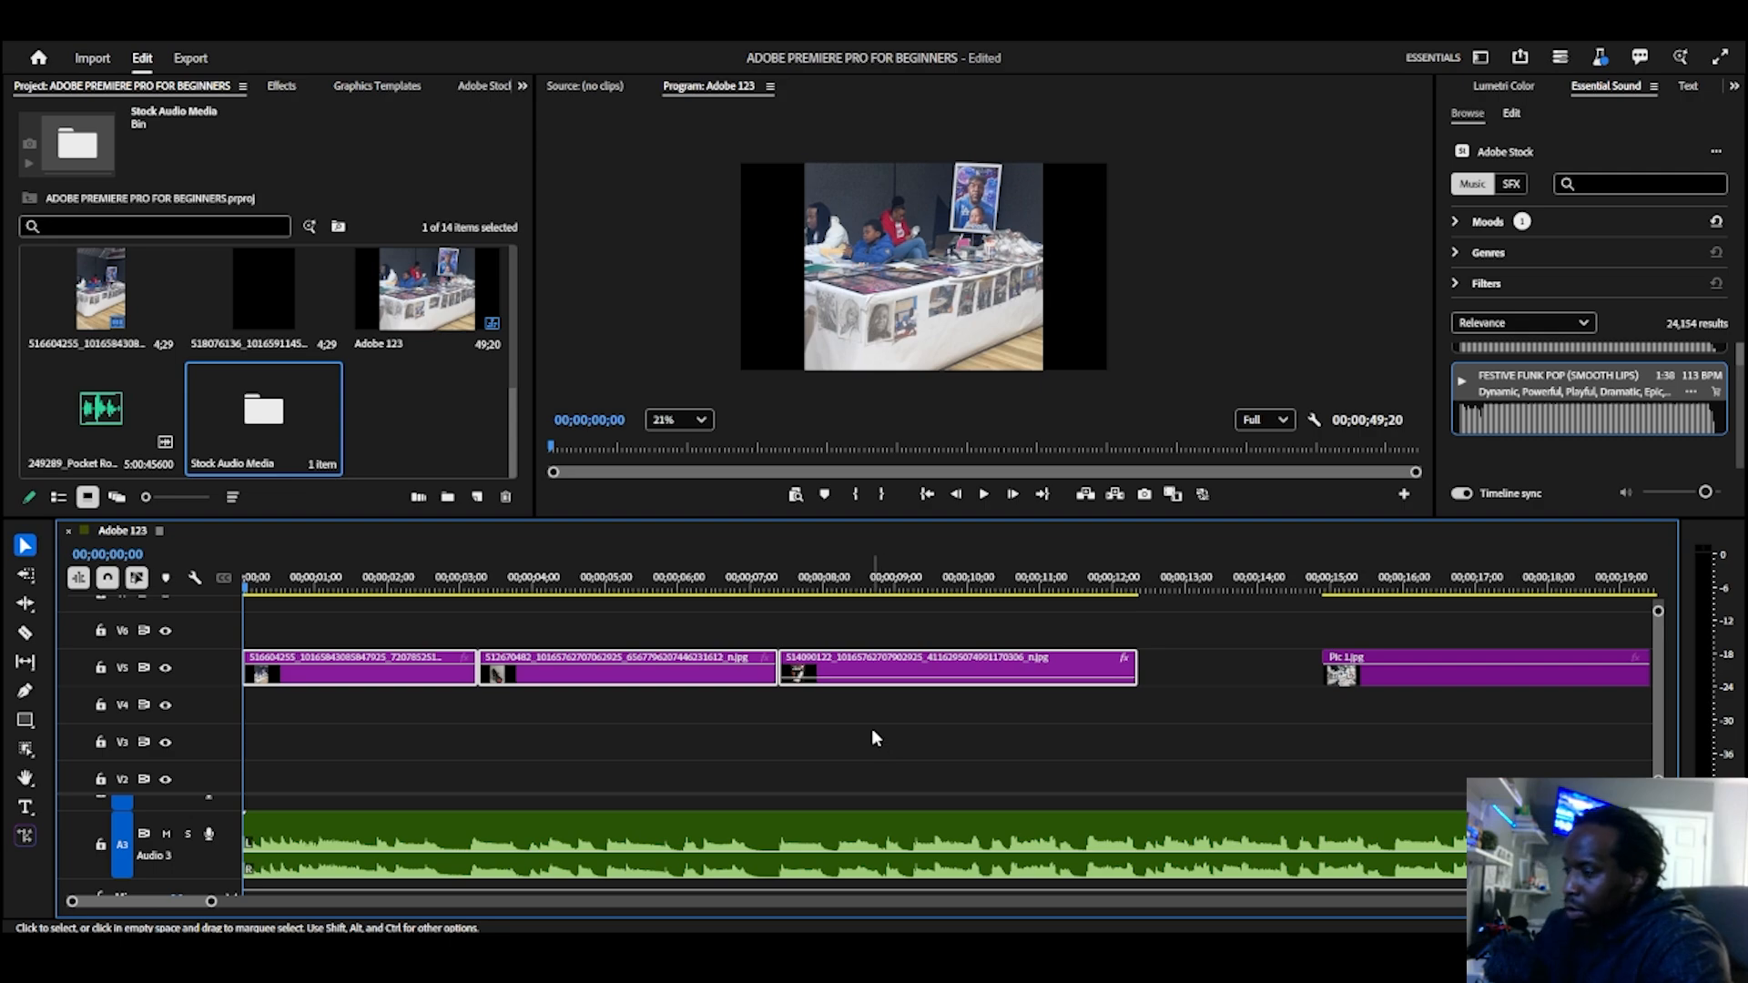
{"action": "key", "text": "ctrl+z"}
{"action": "left_click_drag", "start_coordinate": [840, 678], "coordinate": [830, 754]}
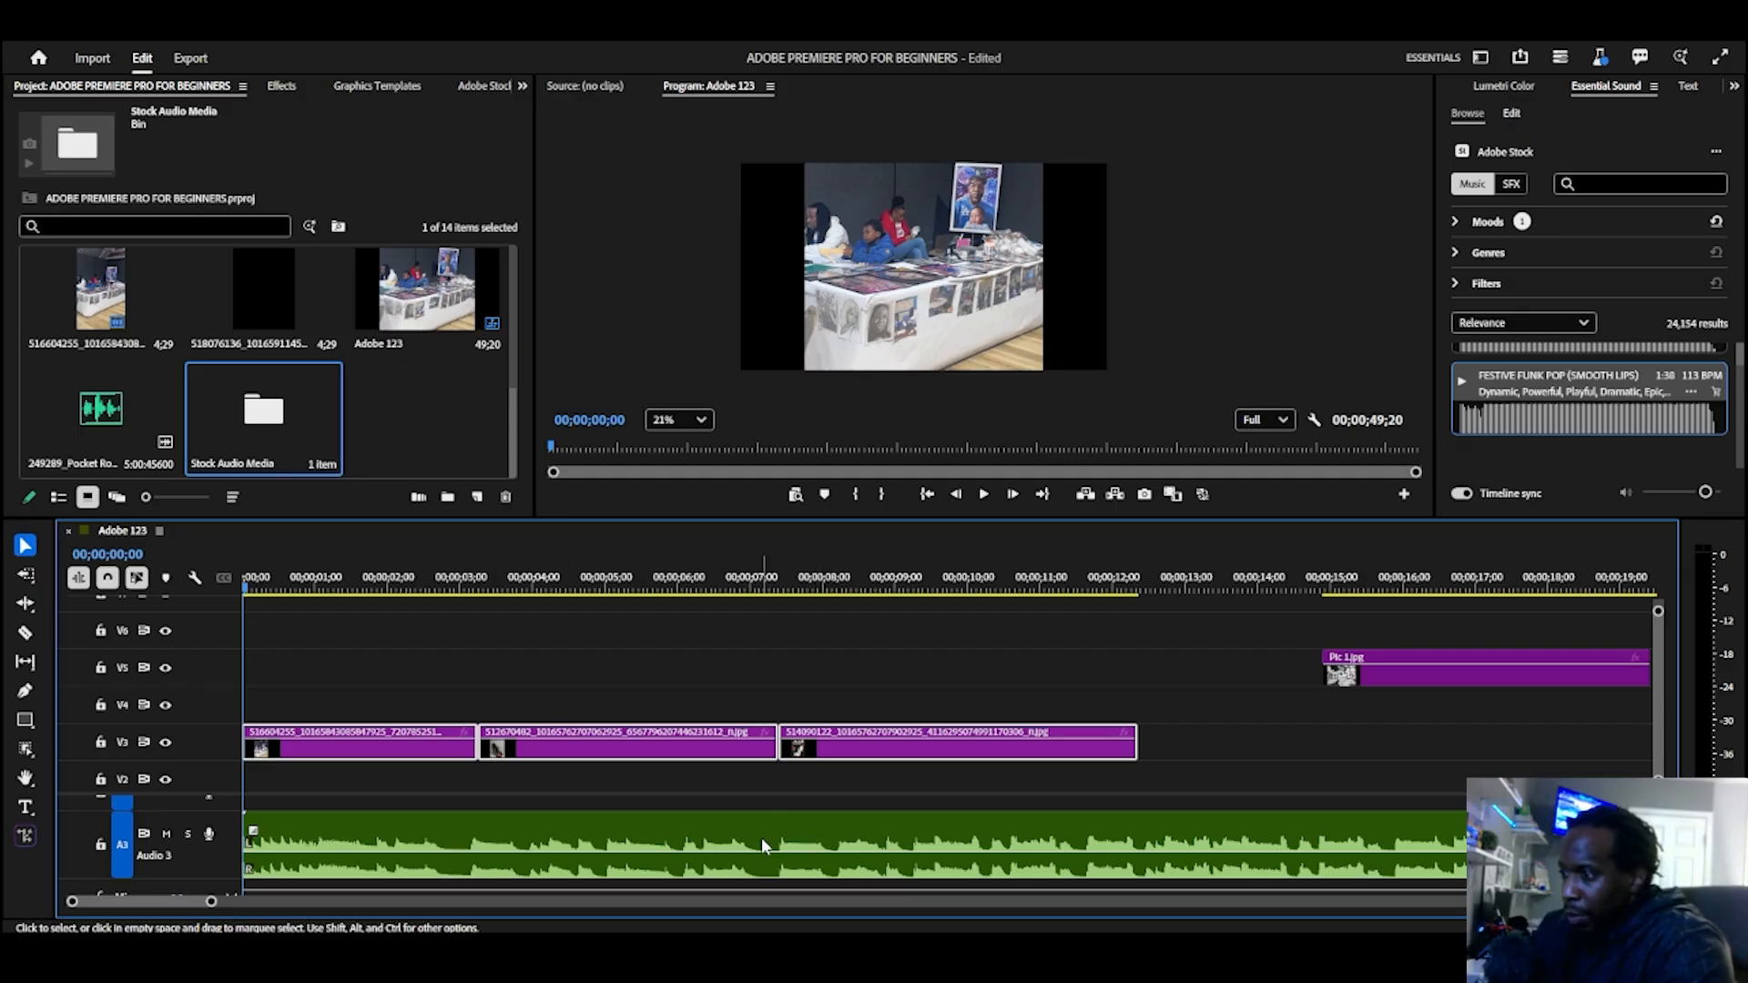
{"action": "left_click", "coordinate": [926, 495]}
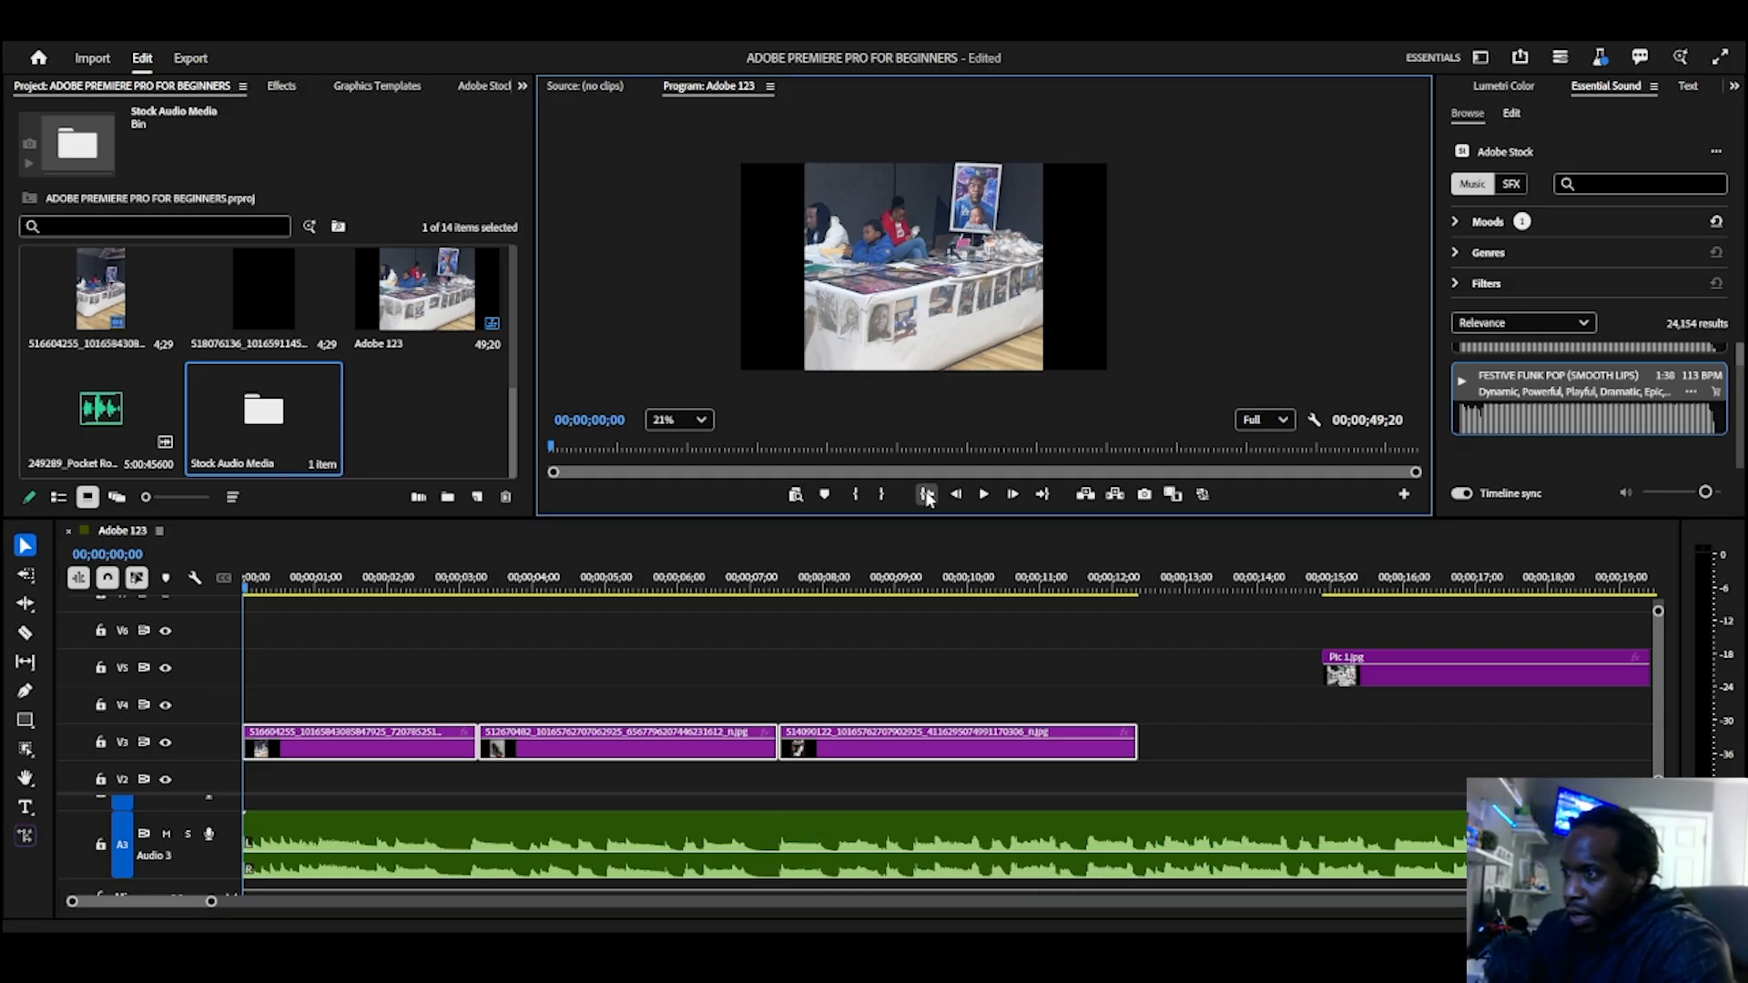
{"action": "key", "text": "space"}
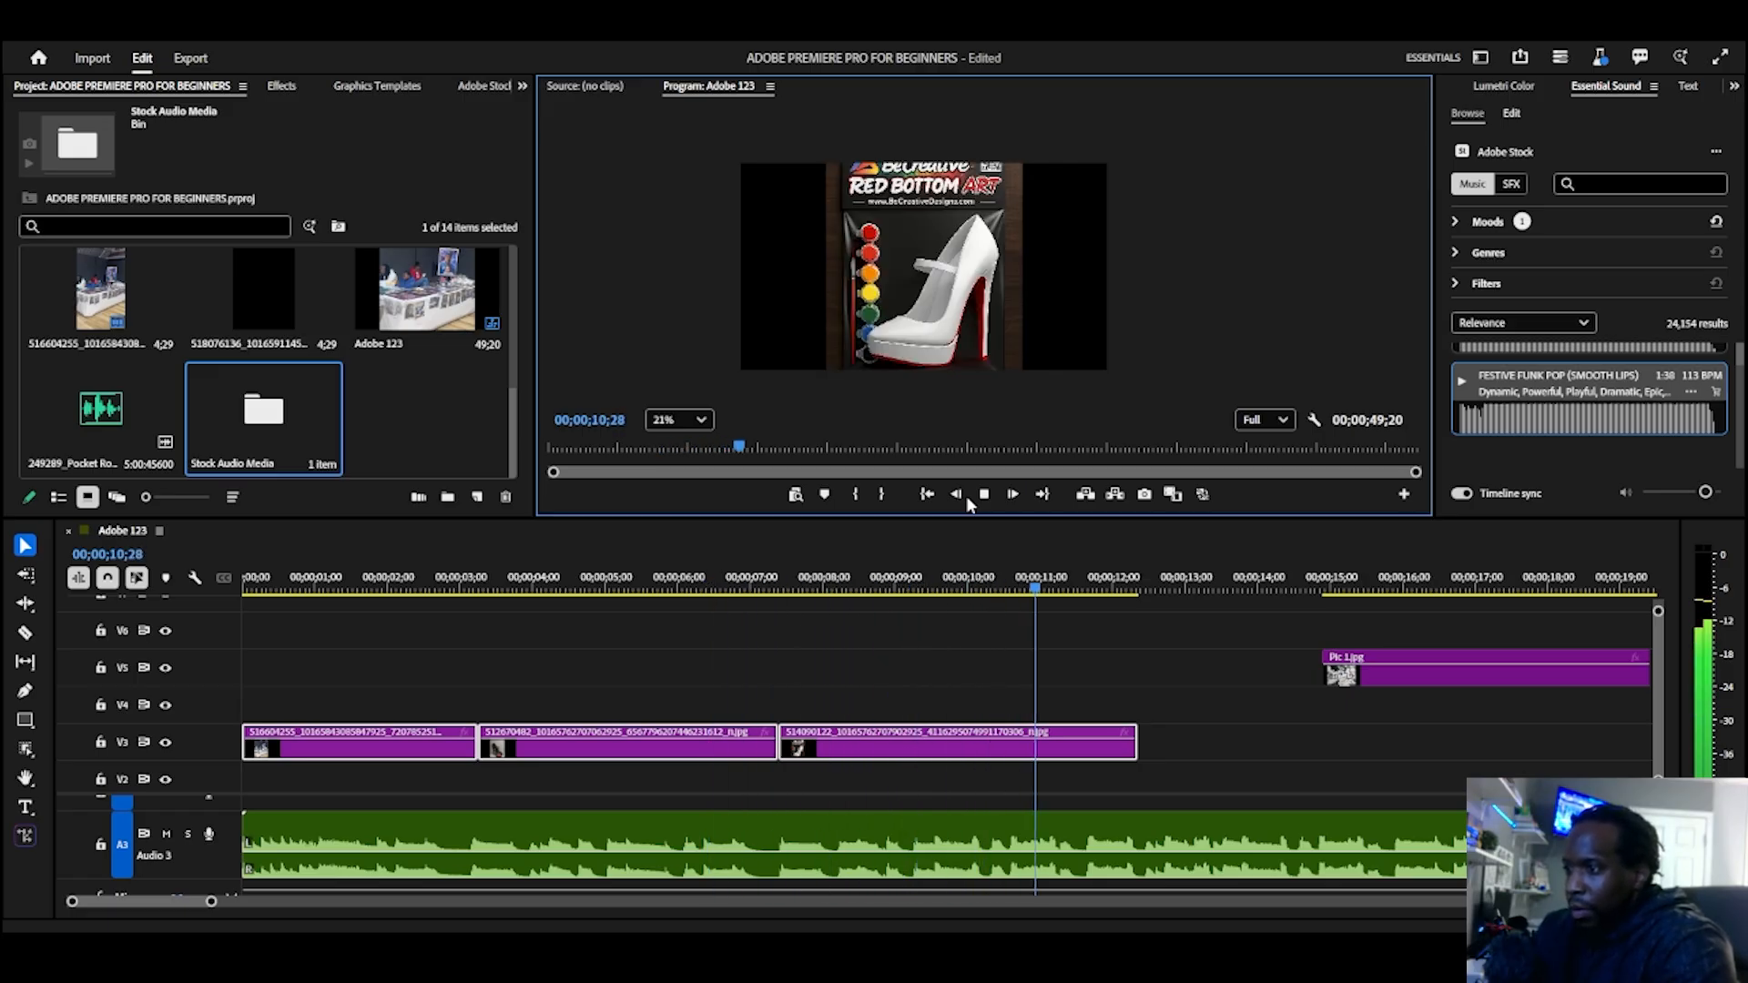
Step: Stop playback, move Pic 1.jpg from V5 down to V3 against the third image's end and shorten it to about 3.5 seconds
{"action": "key", "text": "space"}
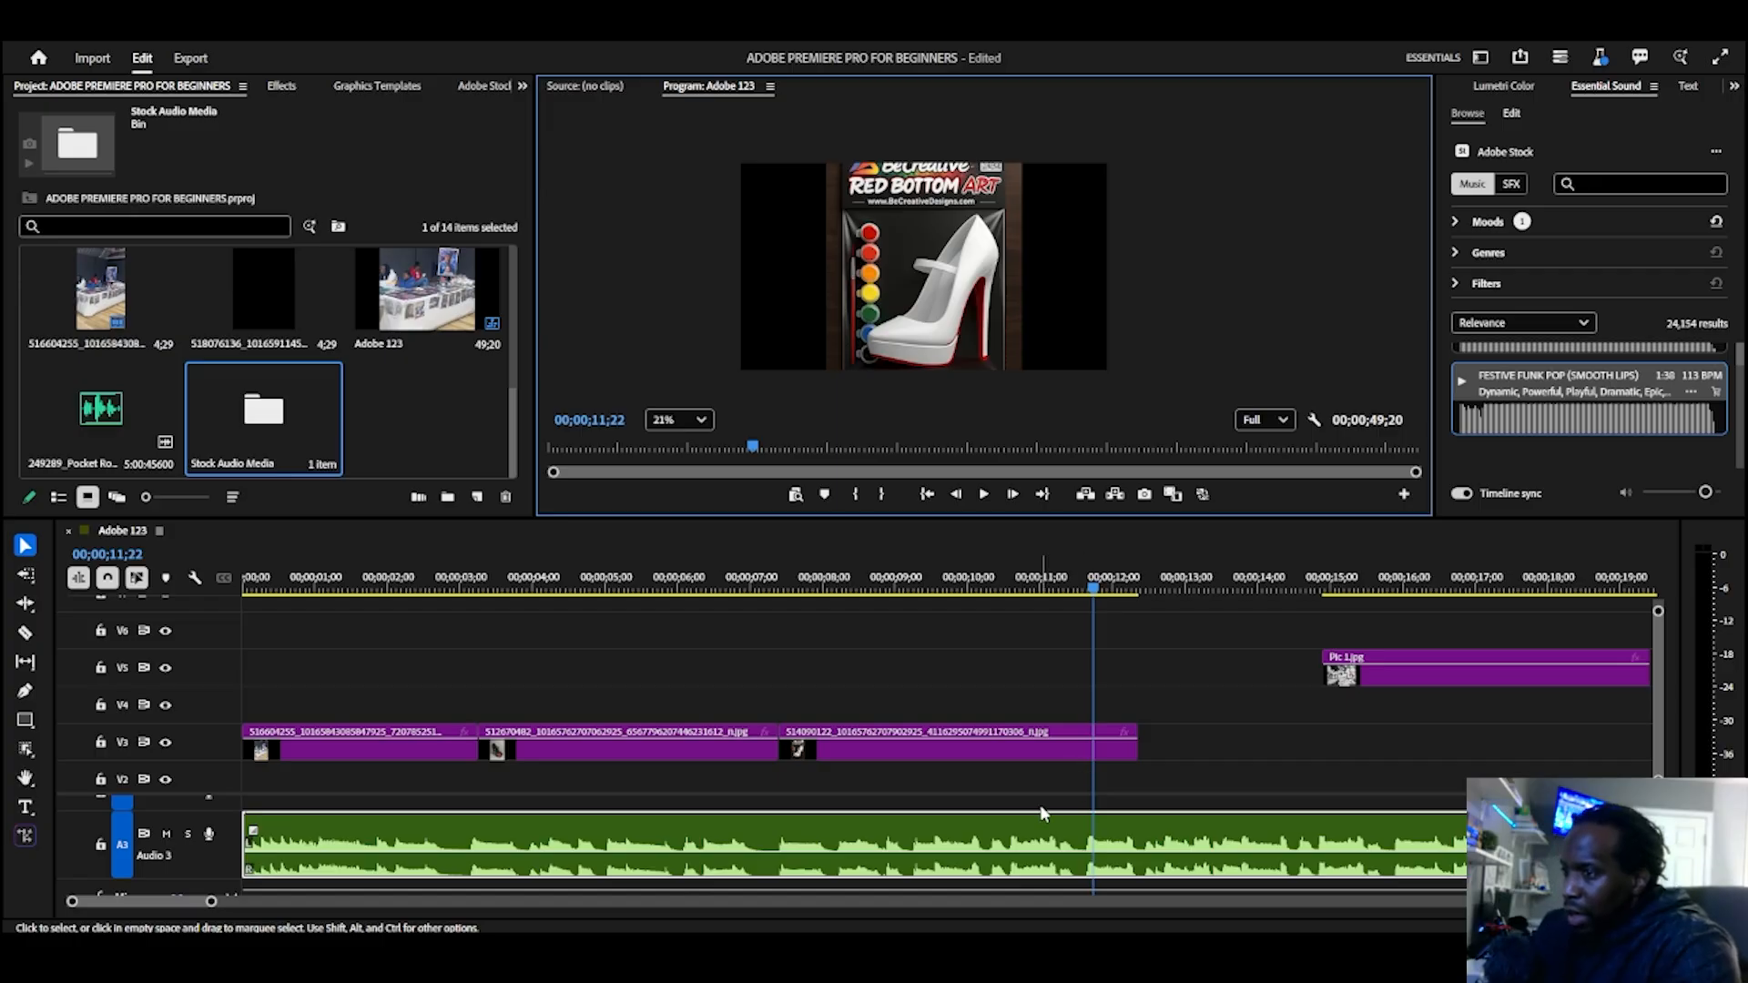
{"action": "scroll", "coordinate": [692, 859], "scroll_direction": "down", "scroll_amount": 1}
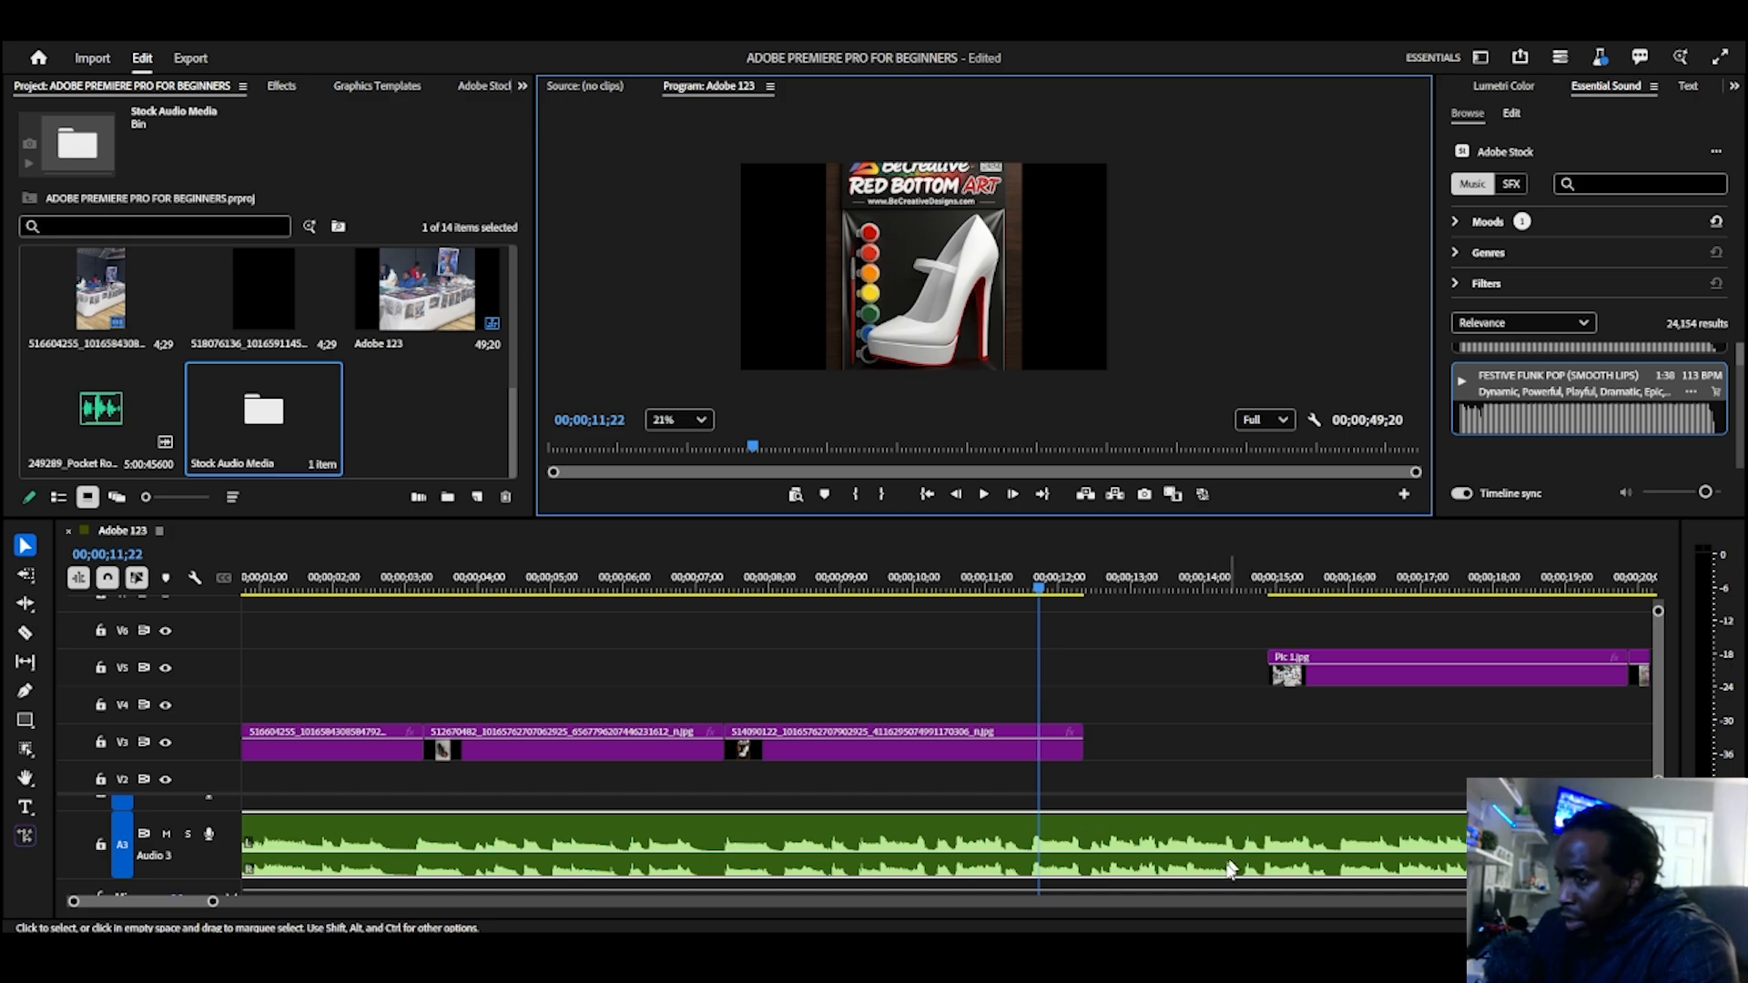
{"action": "scroll", "coordinate": [1008, 865], "scroll_direction": "down", "scroll_amount": 2}
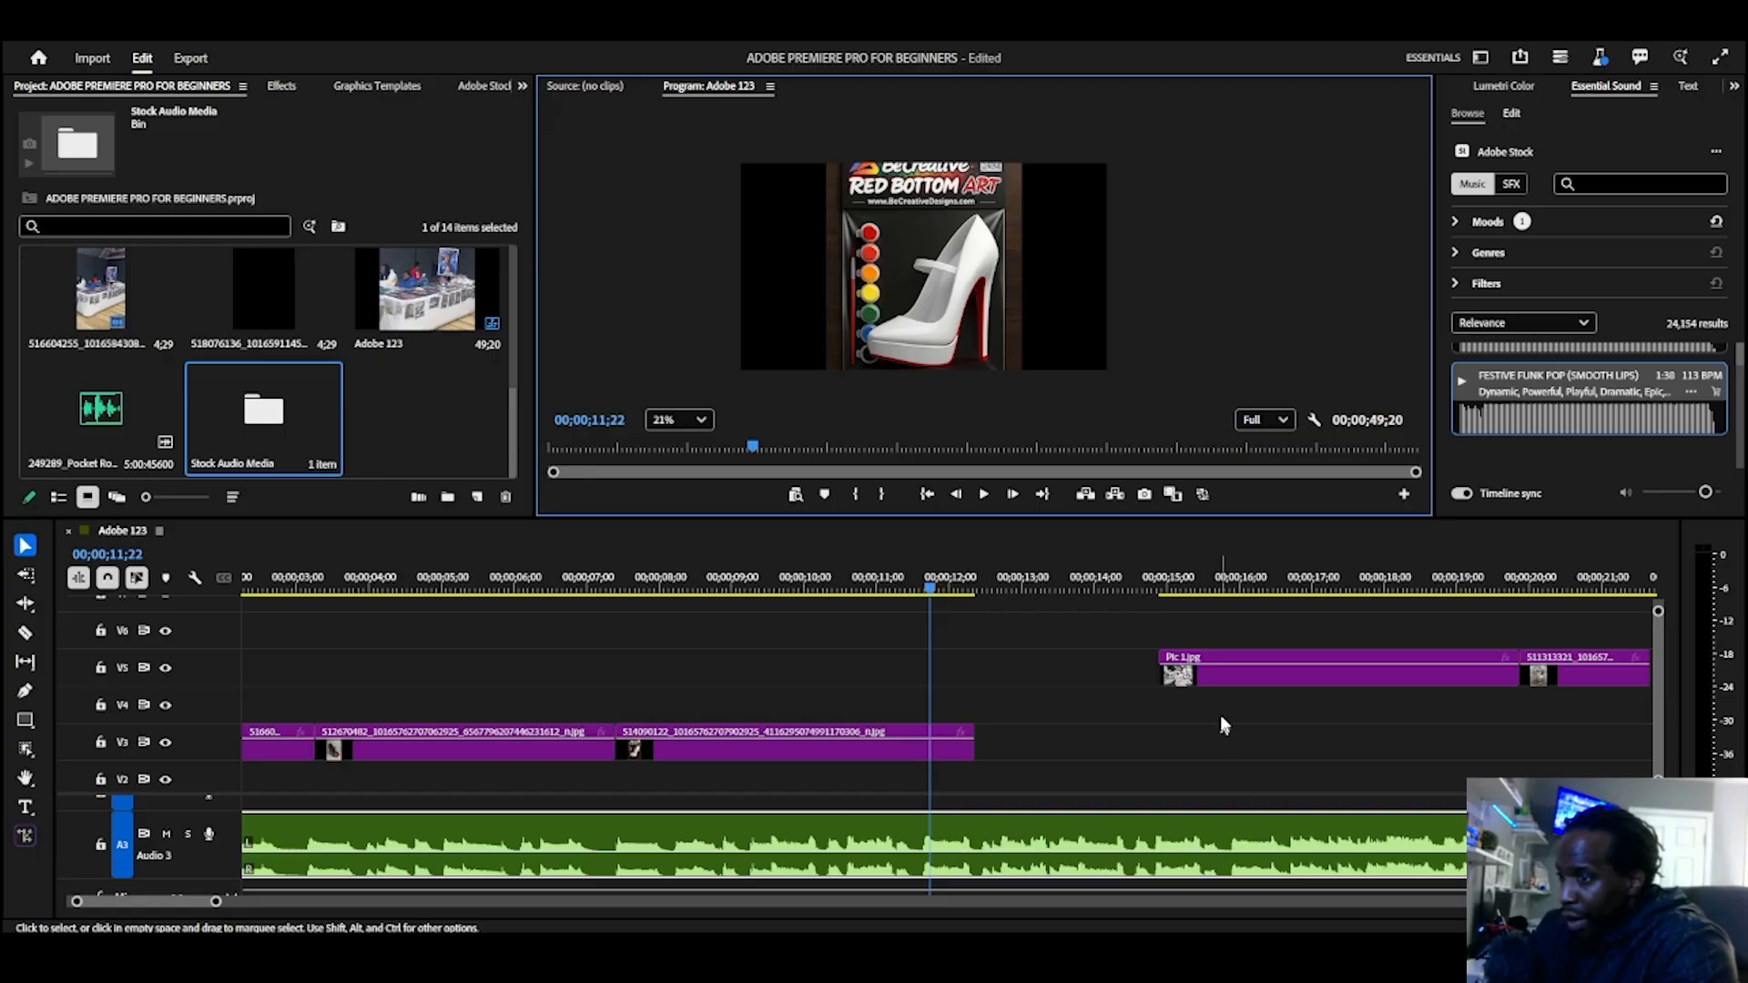
{"action": "left_click_drag", "start_coordinate": [1228, 683], "coordinate": [1061, 754]}
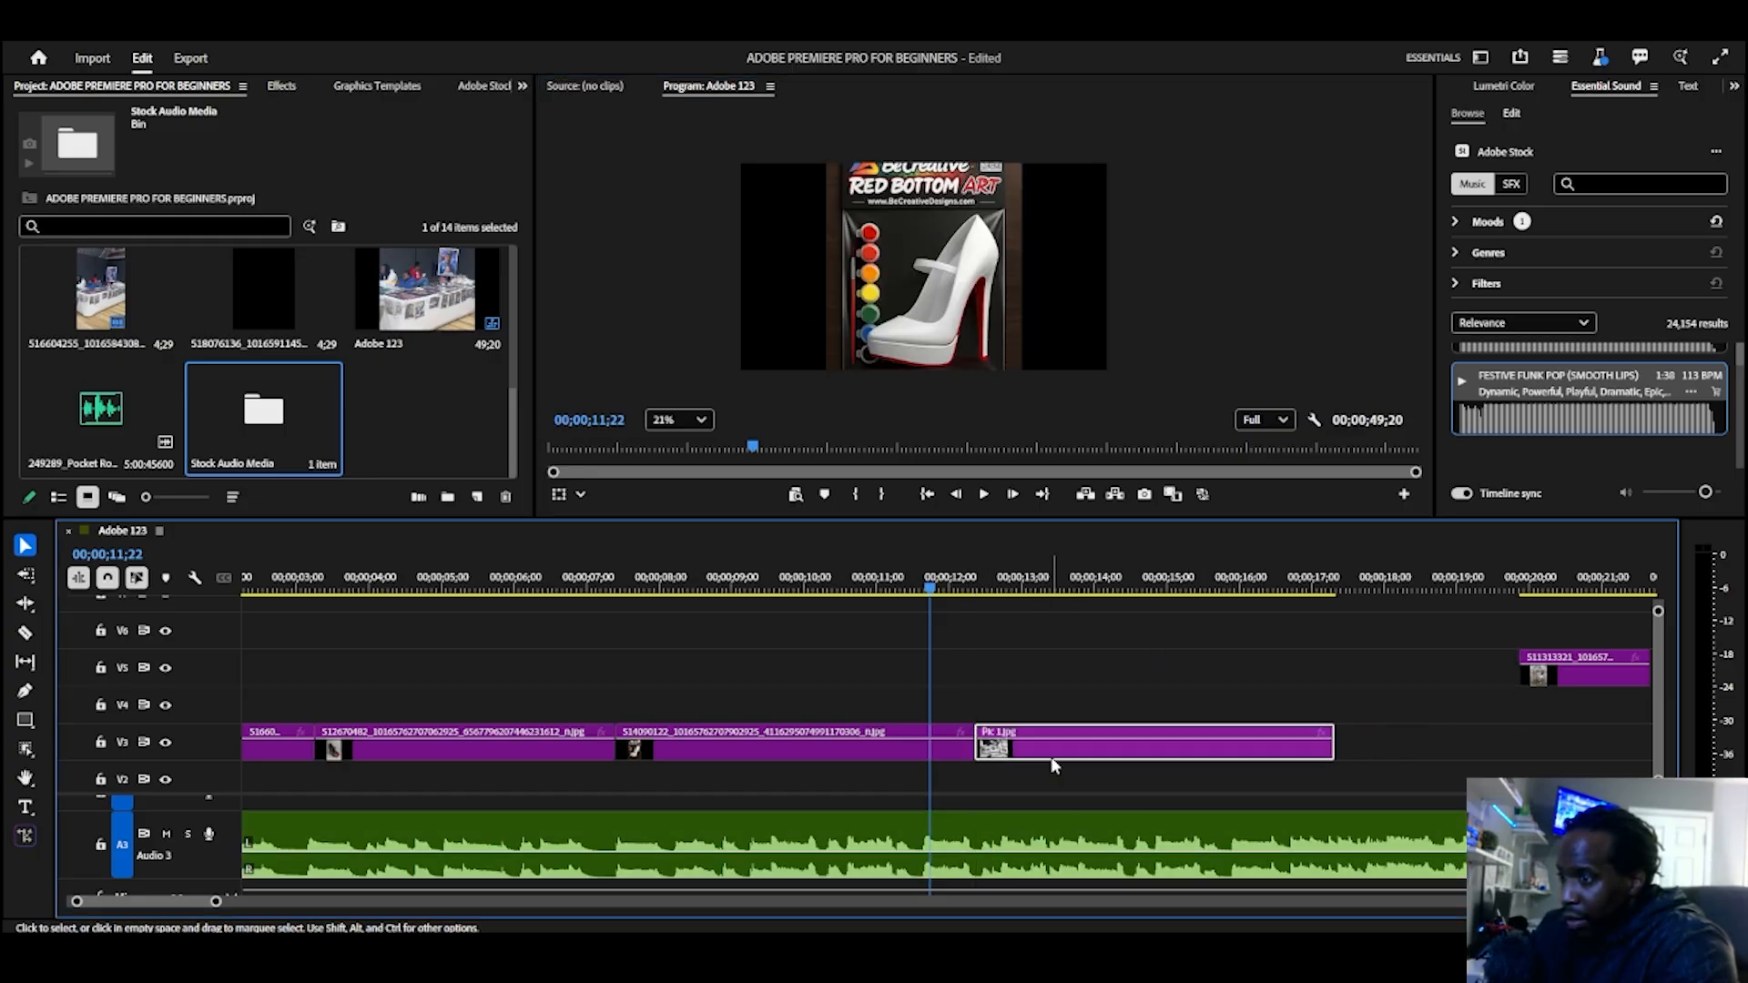
{"action": "scroll", "coordinate": [1043, 789], "scroll_direction": "down", "scroll_amount": 2}
{"action": "scroll", "coordinate": [1038, 783], "scroll_direction": "down", "scroll_amount": 4}
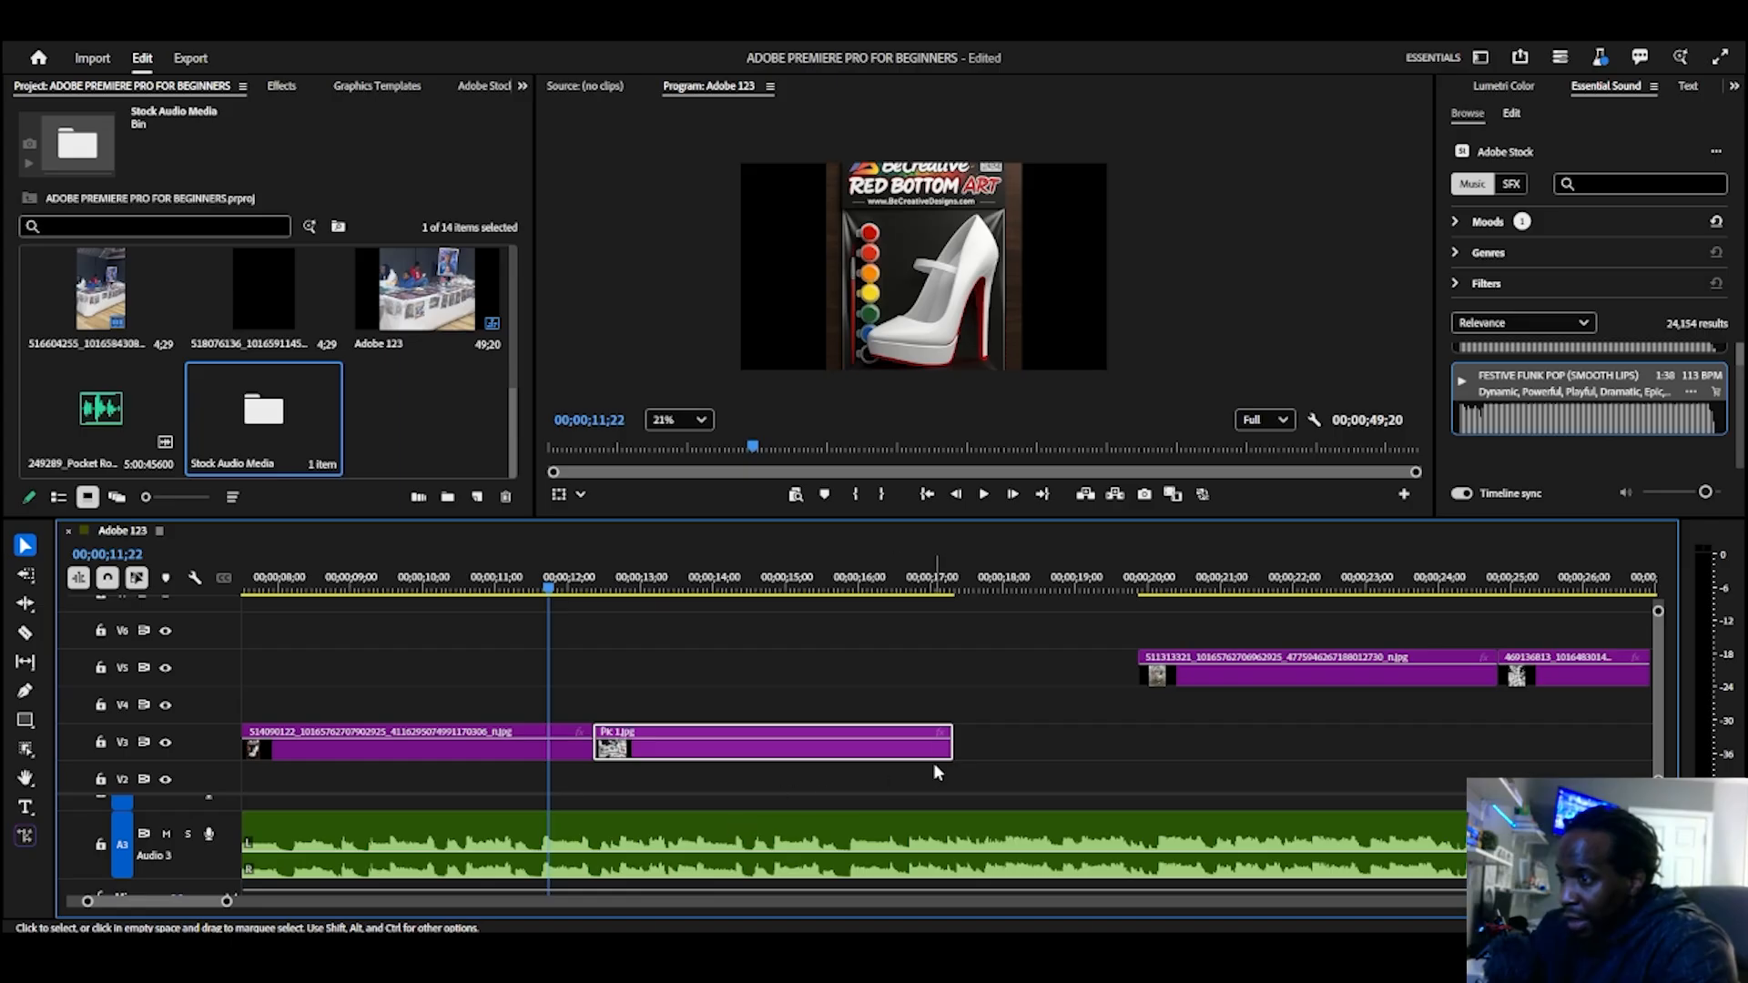
{"action": "left_click_drag", "start_coordinate": [945, 749], "coordinate": [845, 781]}
Step: Place images 511313321 and 469136813 end to end after Pic 1.jpg on V3, shortening them to about 4.3 and 4.2 seconds
{"action": "left_click_drag", "start_coordinate": [1293, 675], "coordinate": [1005, 768]}
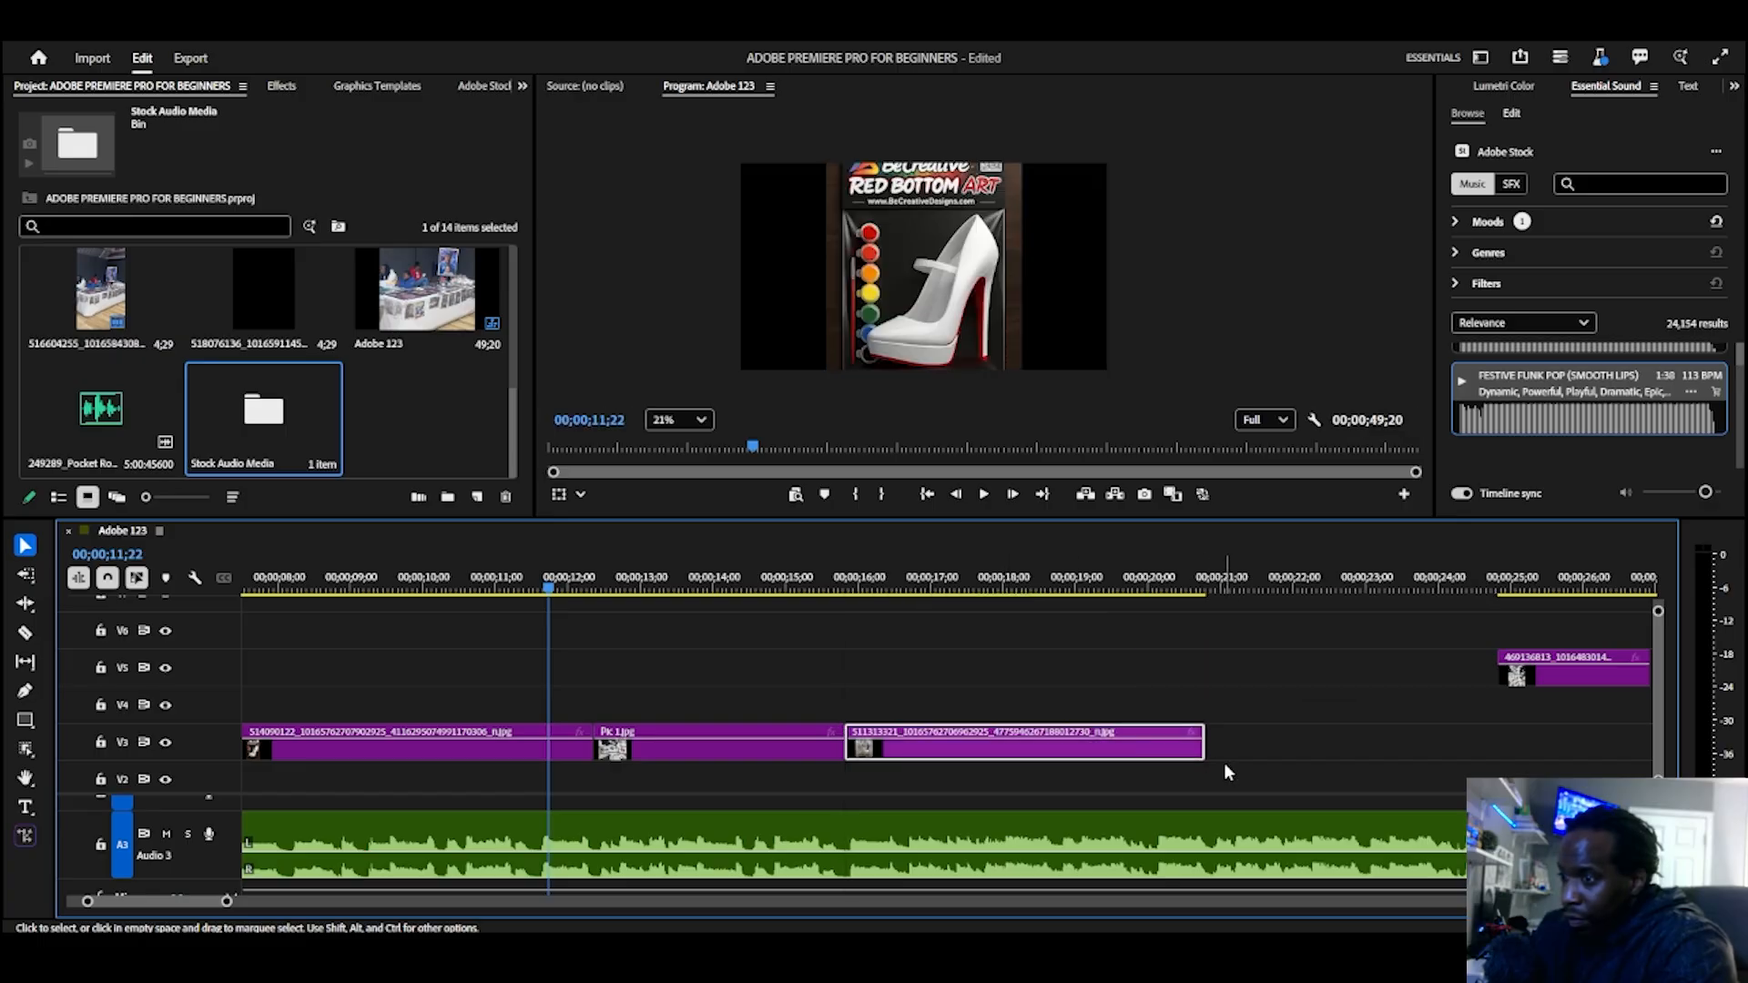
{"action": "left_click_drag", "start_coordinate": [1204, 745], "coordinate": [1155, 755]}
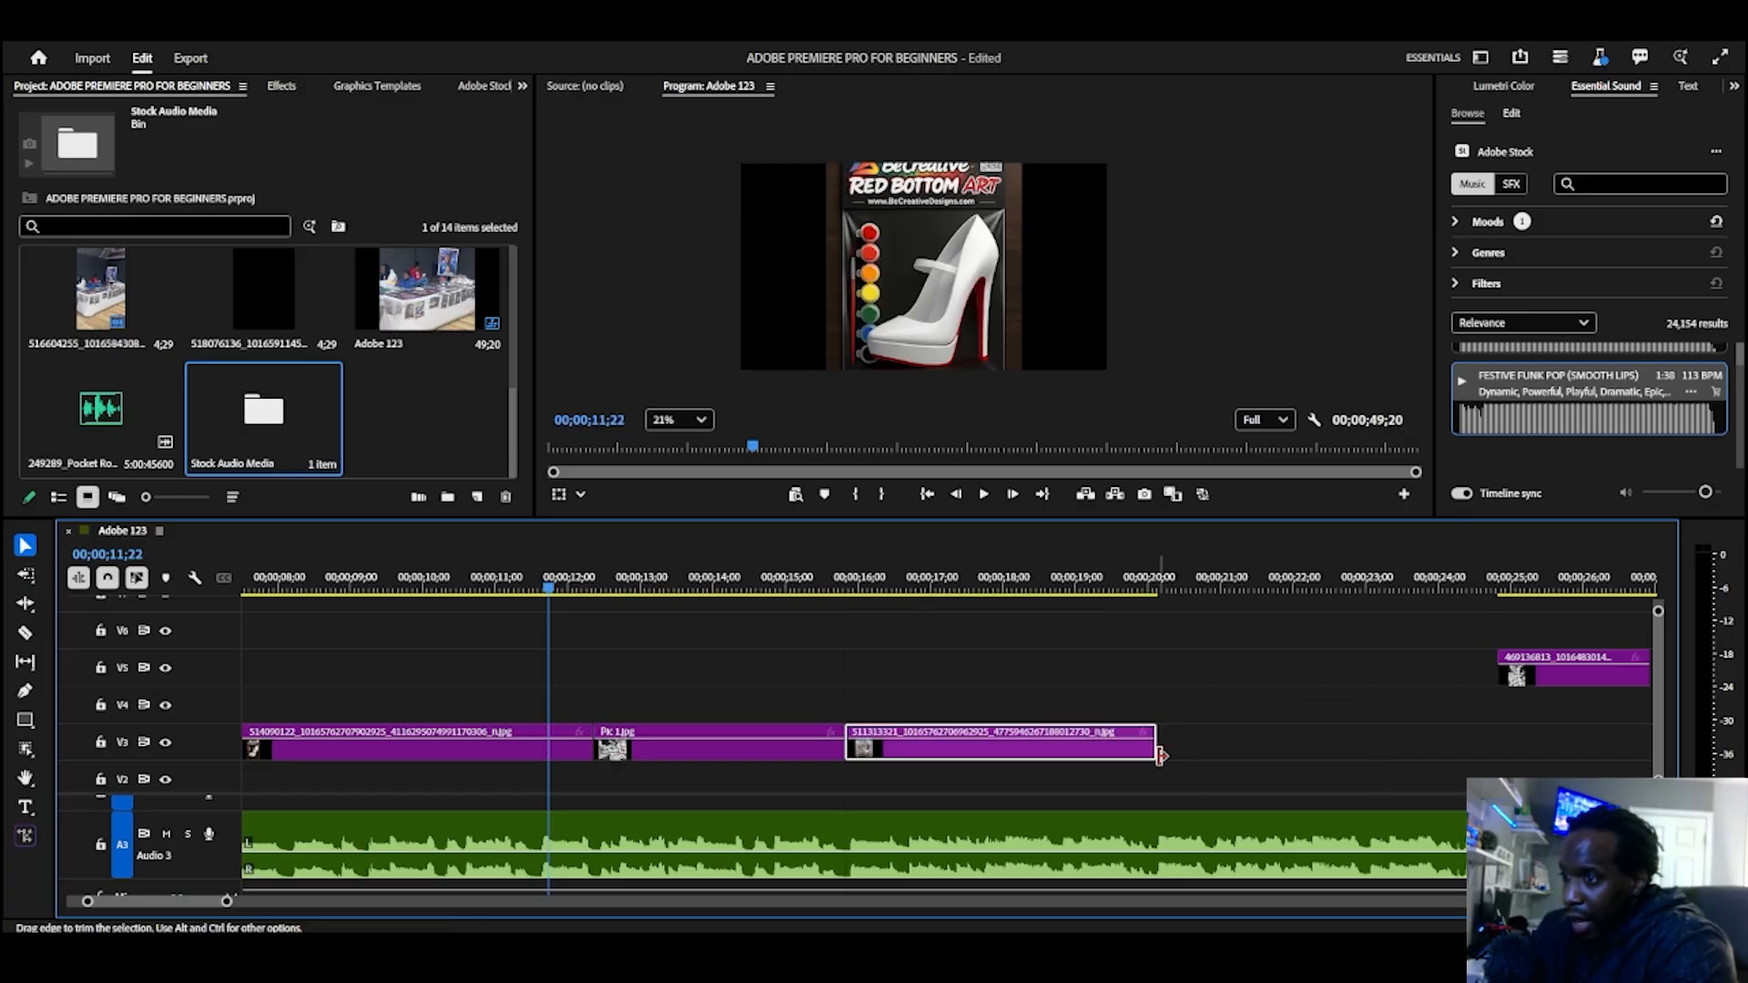
{"action": "scroll", "coordinate": [1250, 812], "scroll_direction": "down", "scroll_amount": 4}
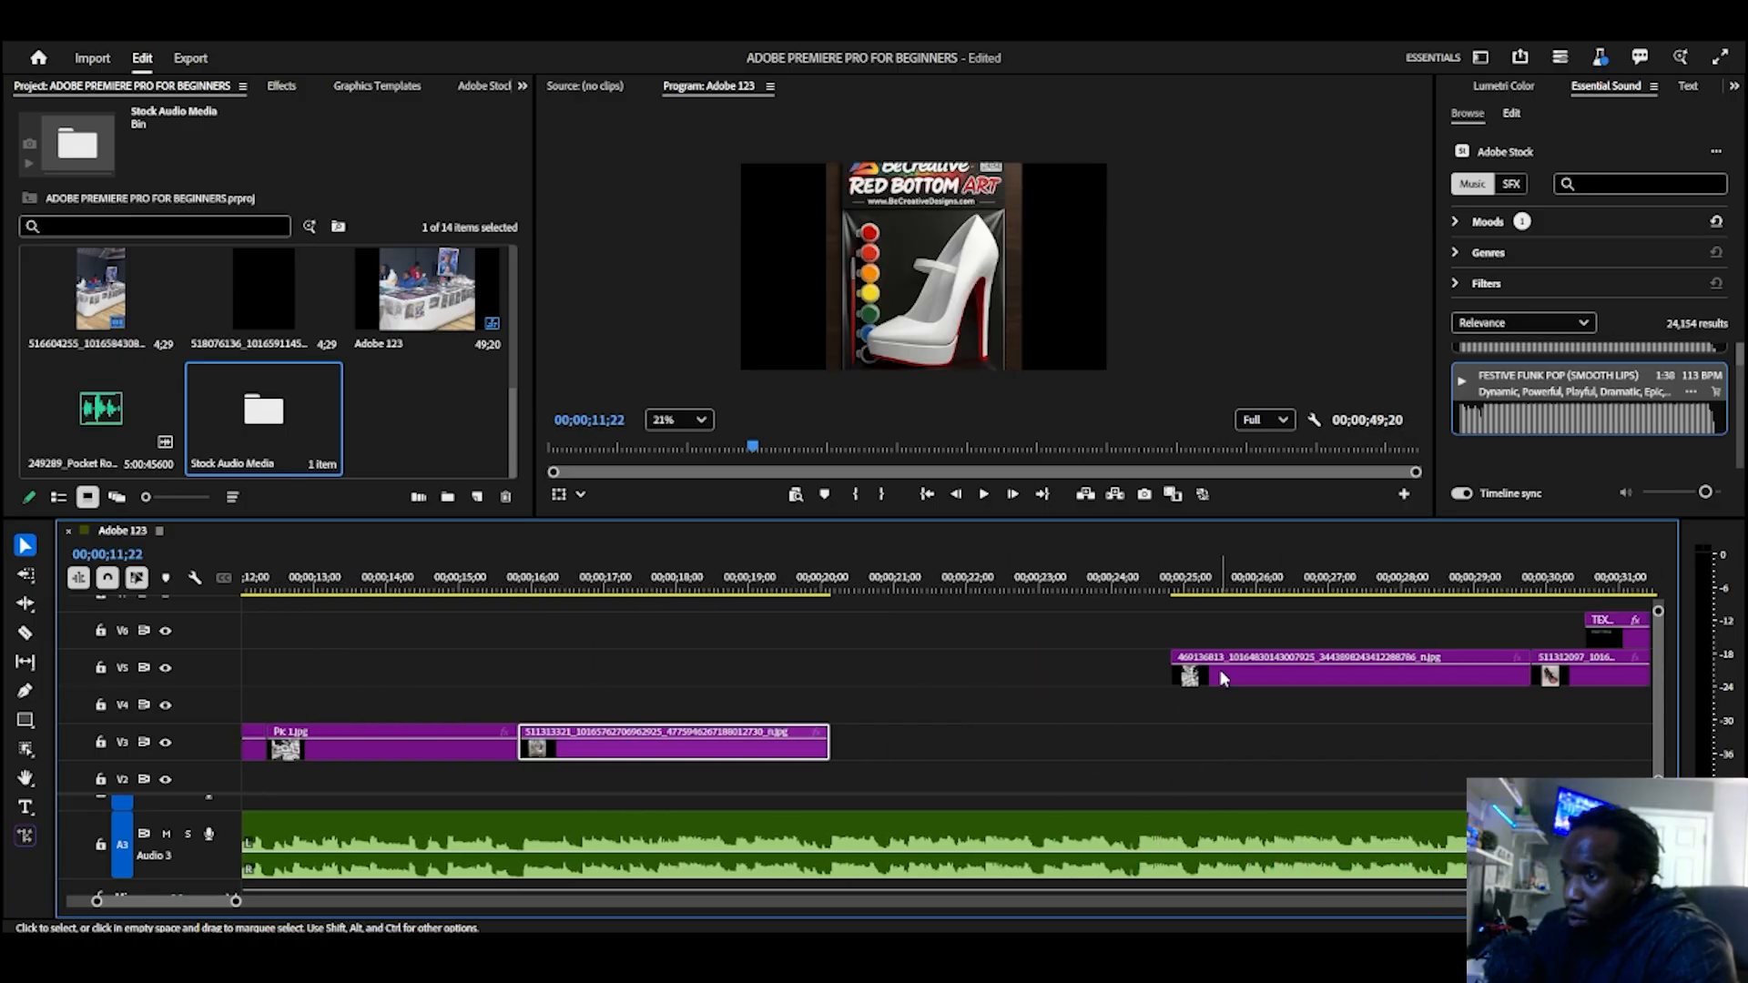
{"action": "left_click_drag", "start_coordinate": [1220, 669], "coordinate": [905, 768]}
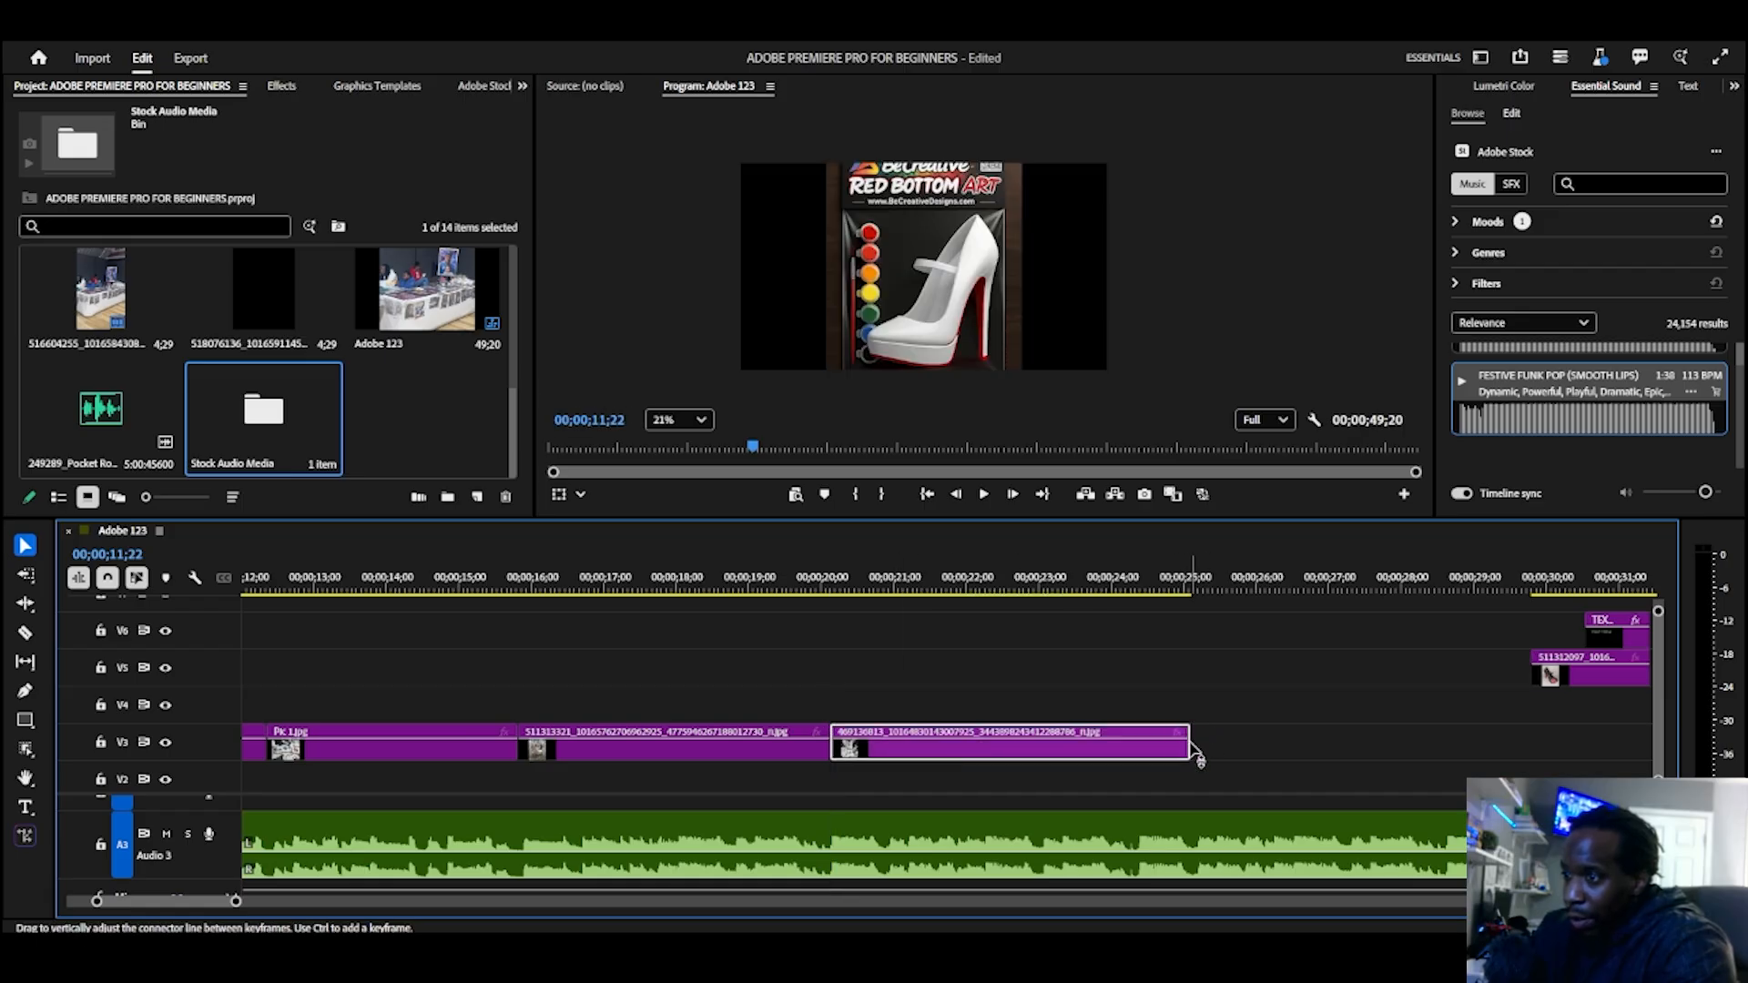
{"action": "left_click_drag", "start_coordinate": [1189, 751], "coordinate": [1132, 763]}
Step: Return to the sequence's start and play through all the retimed images on V3 with the music
{"action": "scroll", "coordinate": [1182, 774], "scroll_direction": "down", "scroll_amount": 2}
{"action": "left_click", "coordinate": [929, 496]}
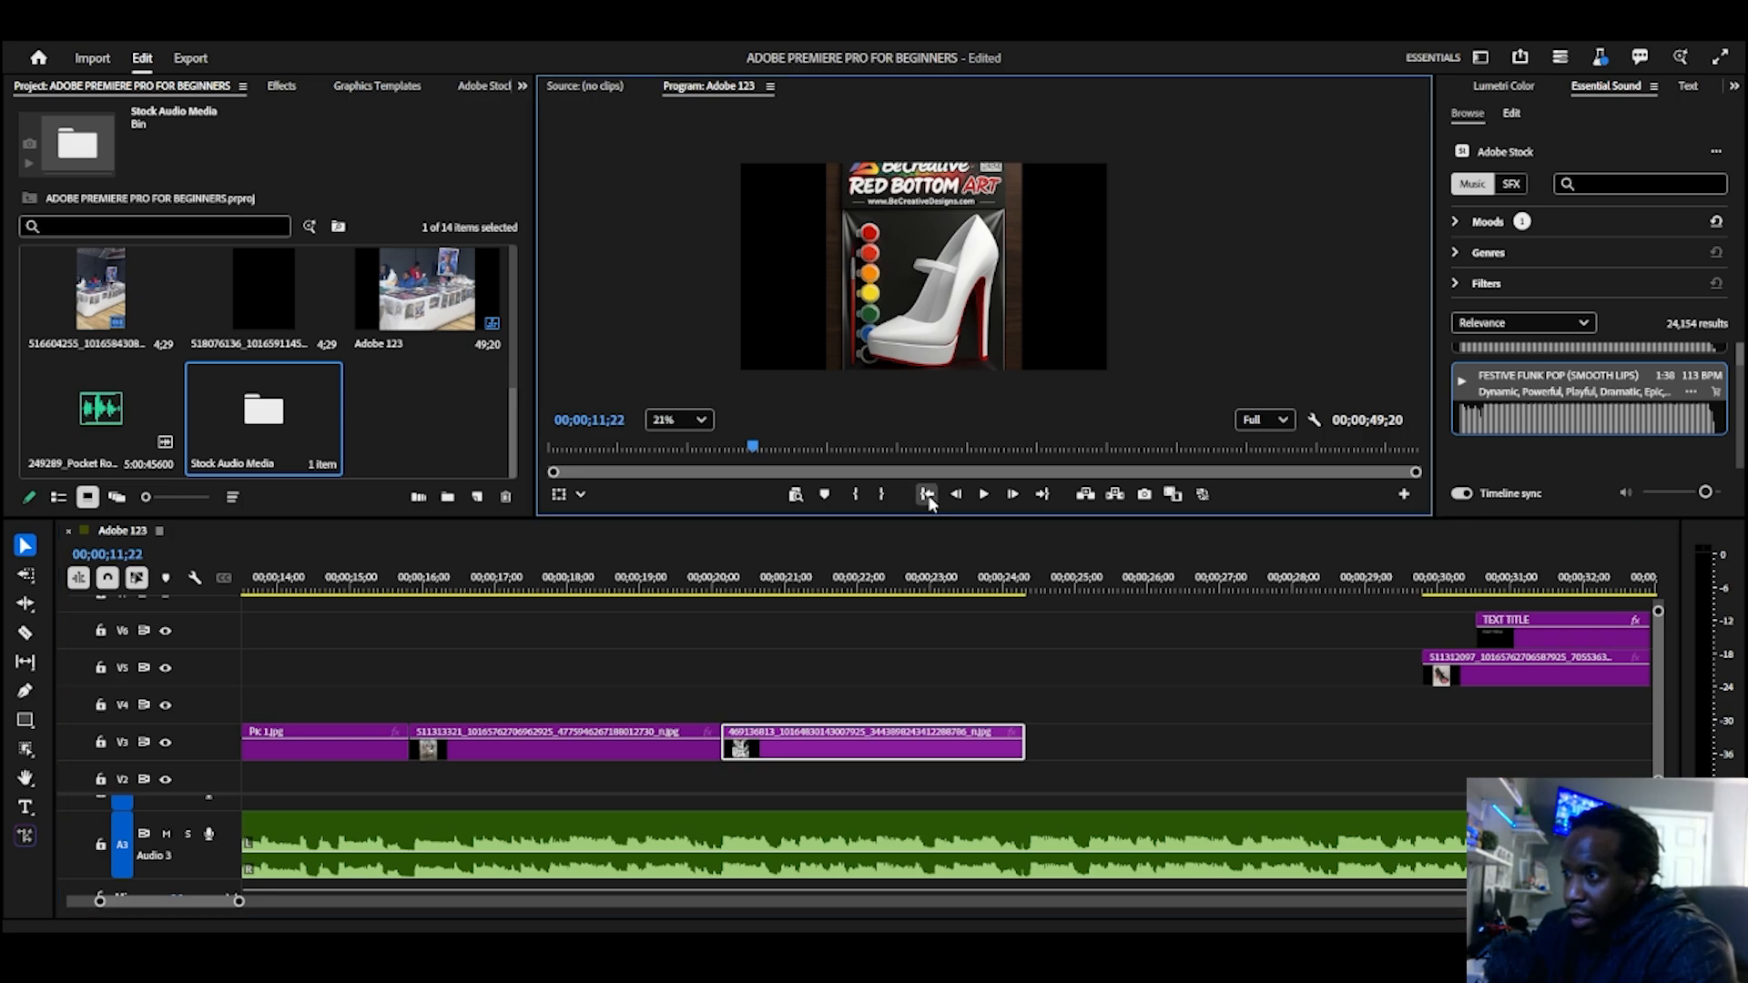
{"action": "key", "text": "space"}
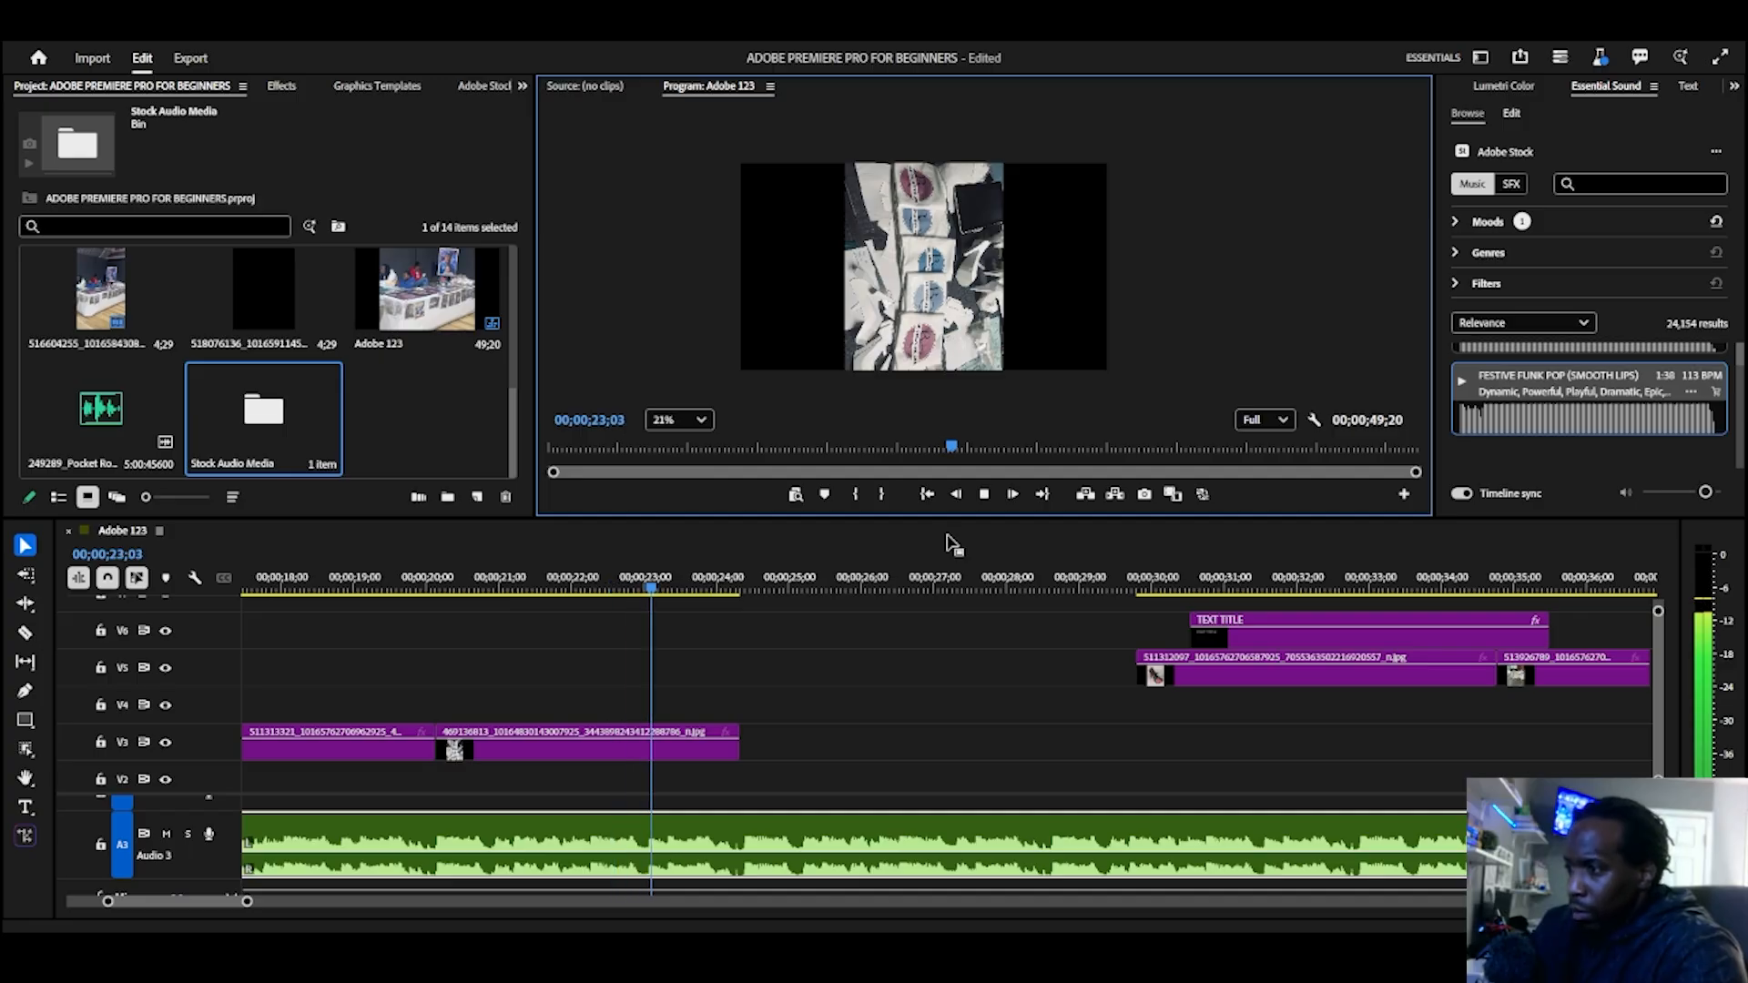
{"action": "key", "text": "space"}
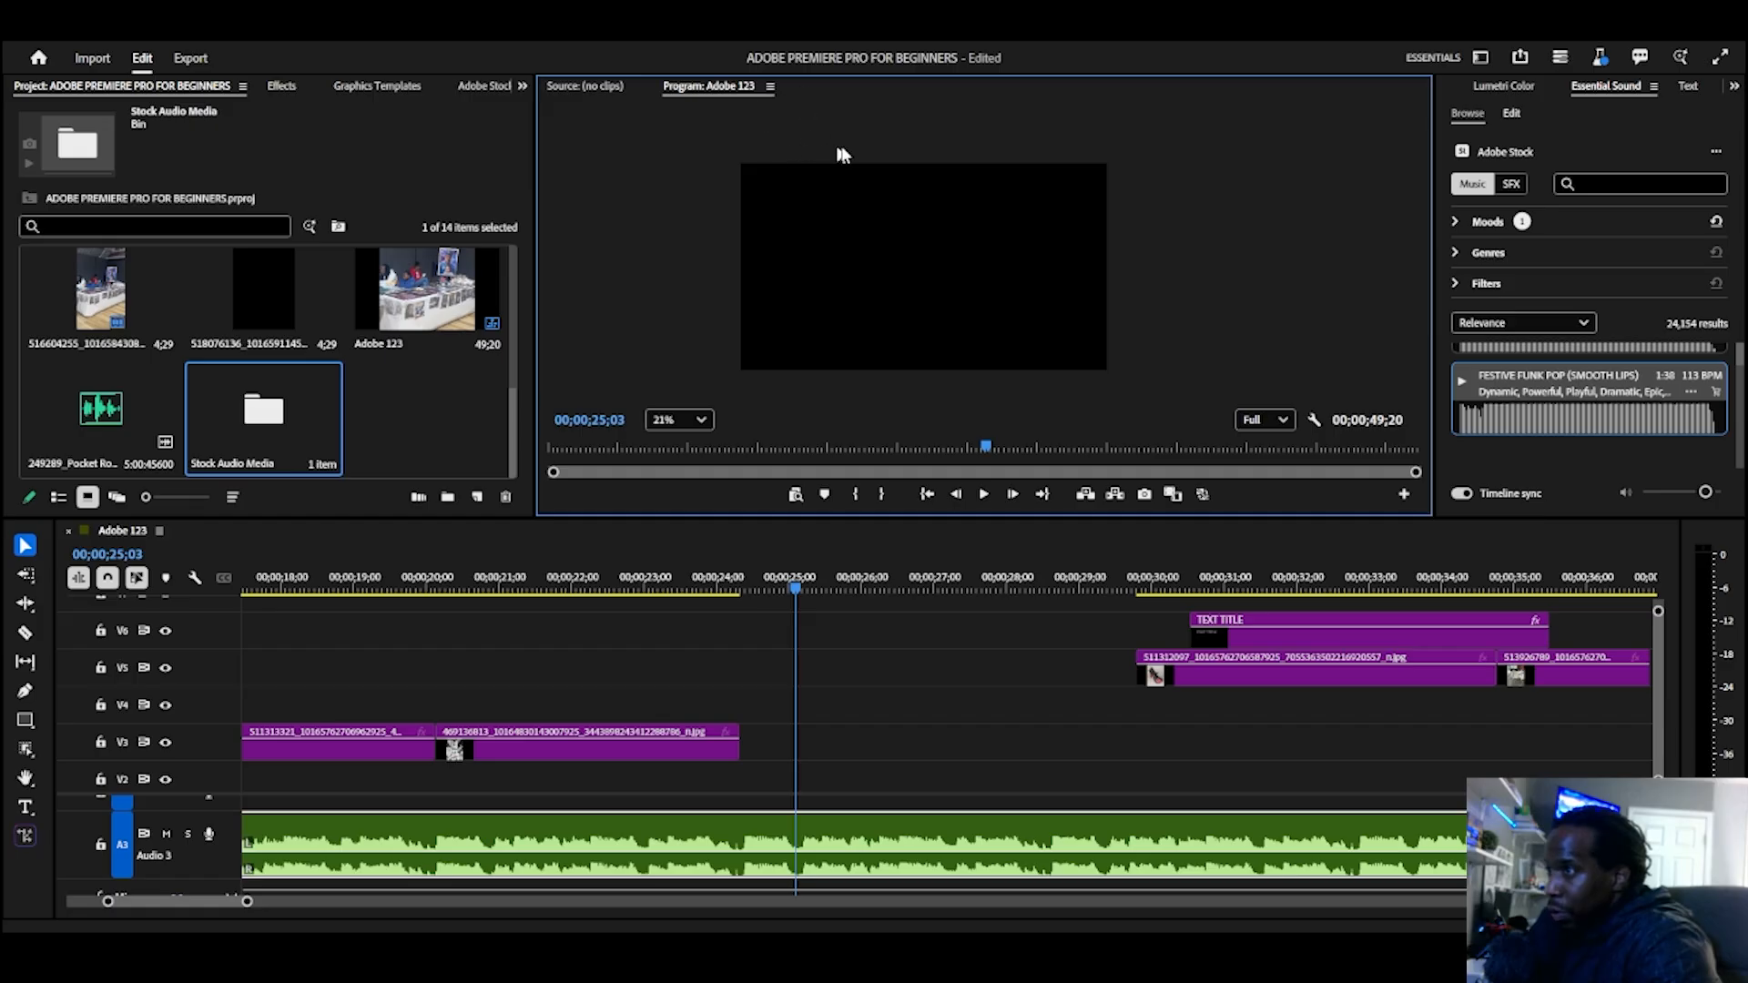
Step: Examine the available effects, graphics templates, Adobe Stock assets, libraries and the music clip's effect controls
{"action": "scroll", "coordinate": [712, 269], "scroll_direction": "down", "scroll_amount": 3}
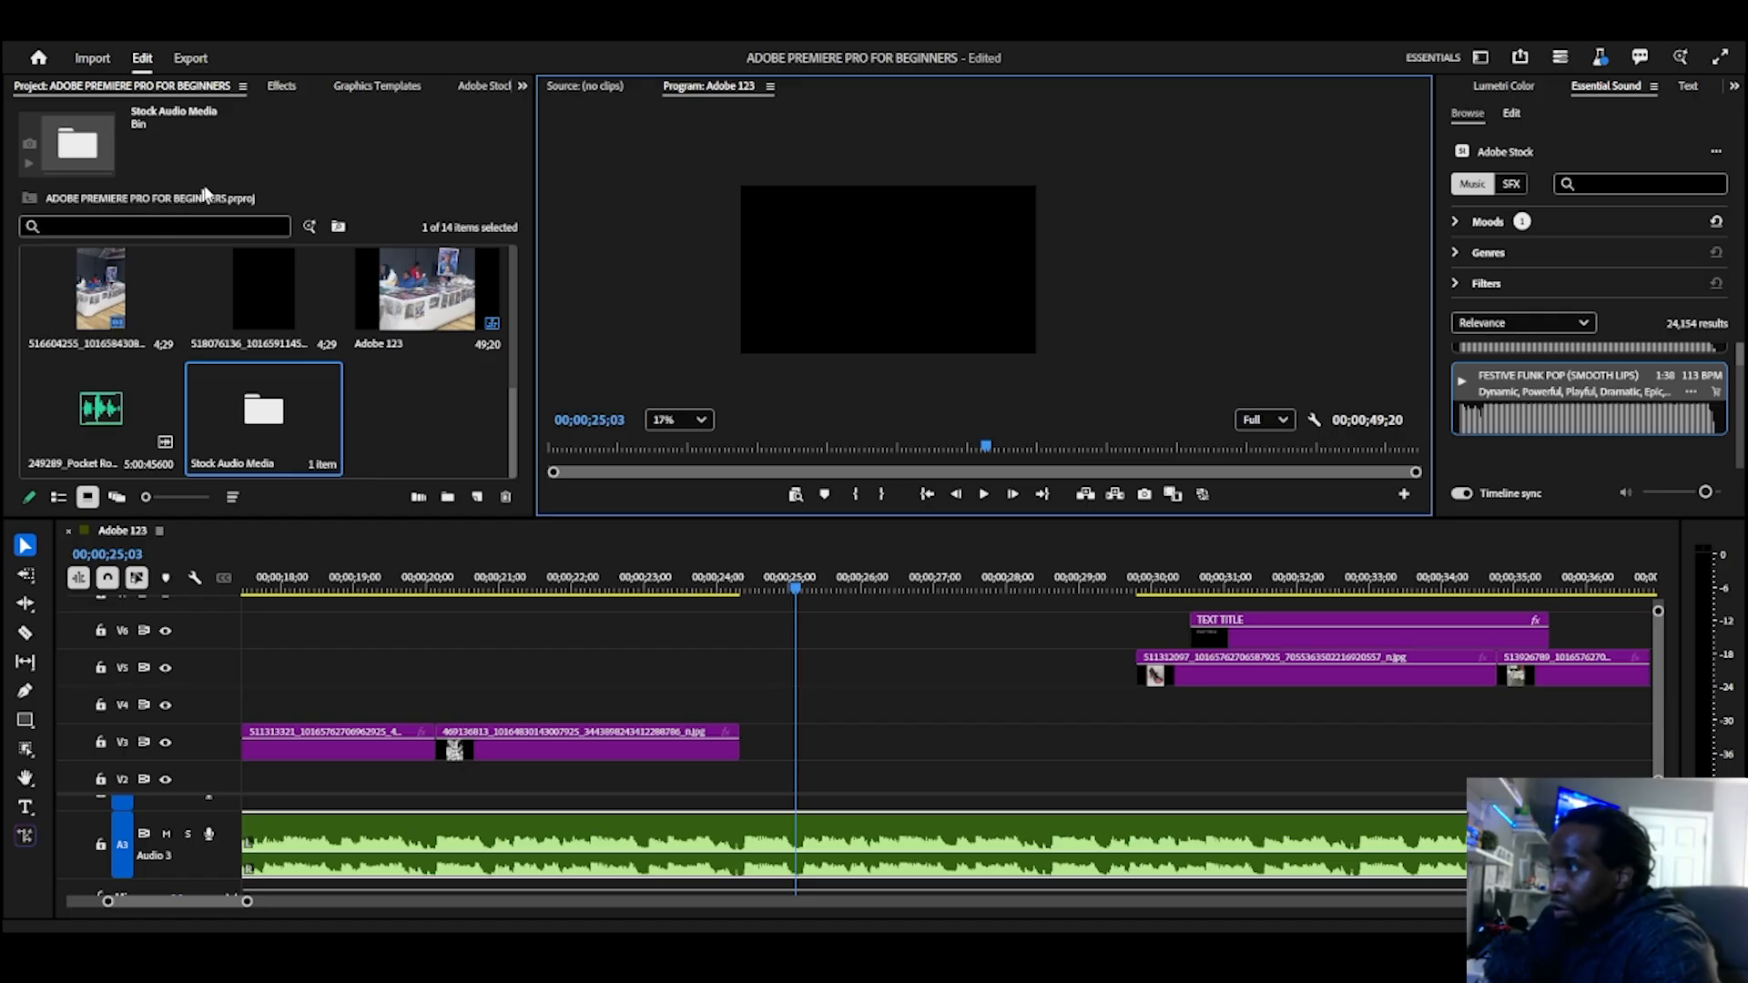
{"action": "left_click", "coordinate": [283, 87]}
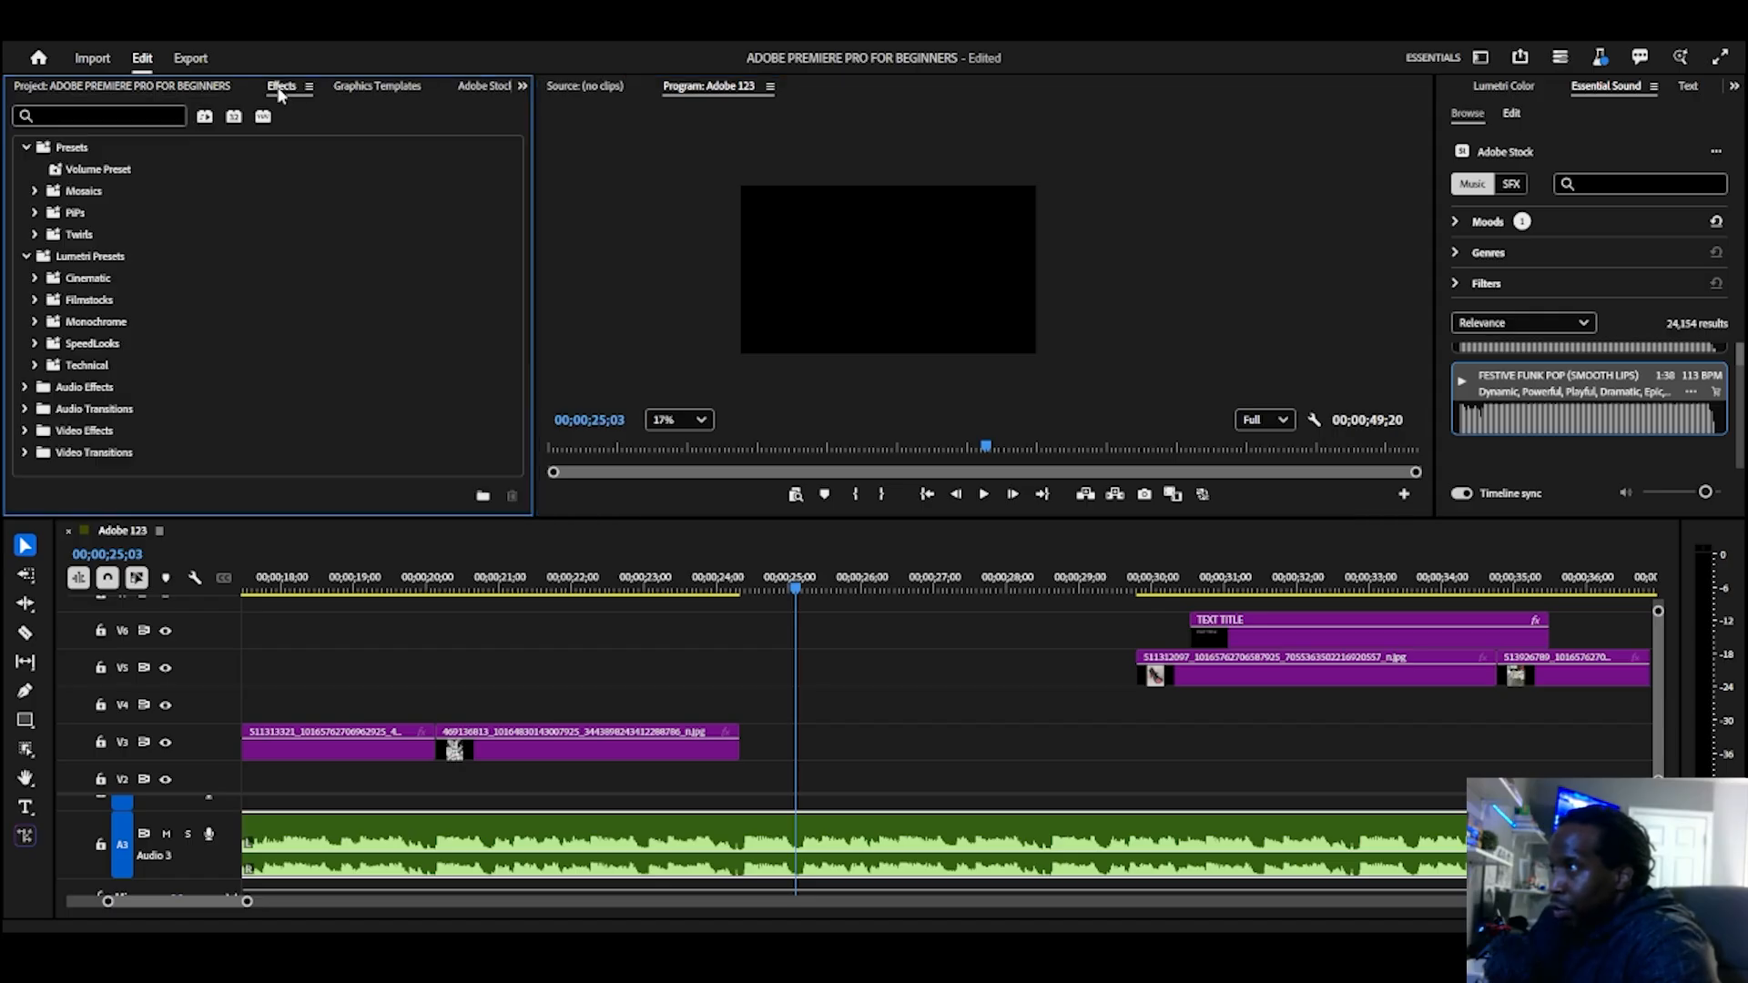
{"action": "left_click", "coordinate": [376, 87]}
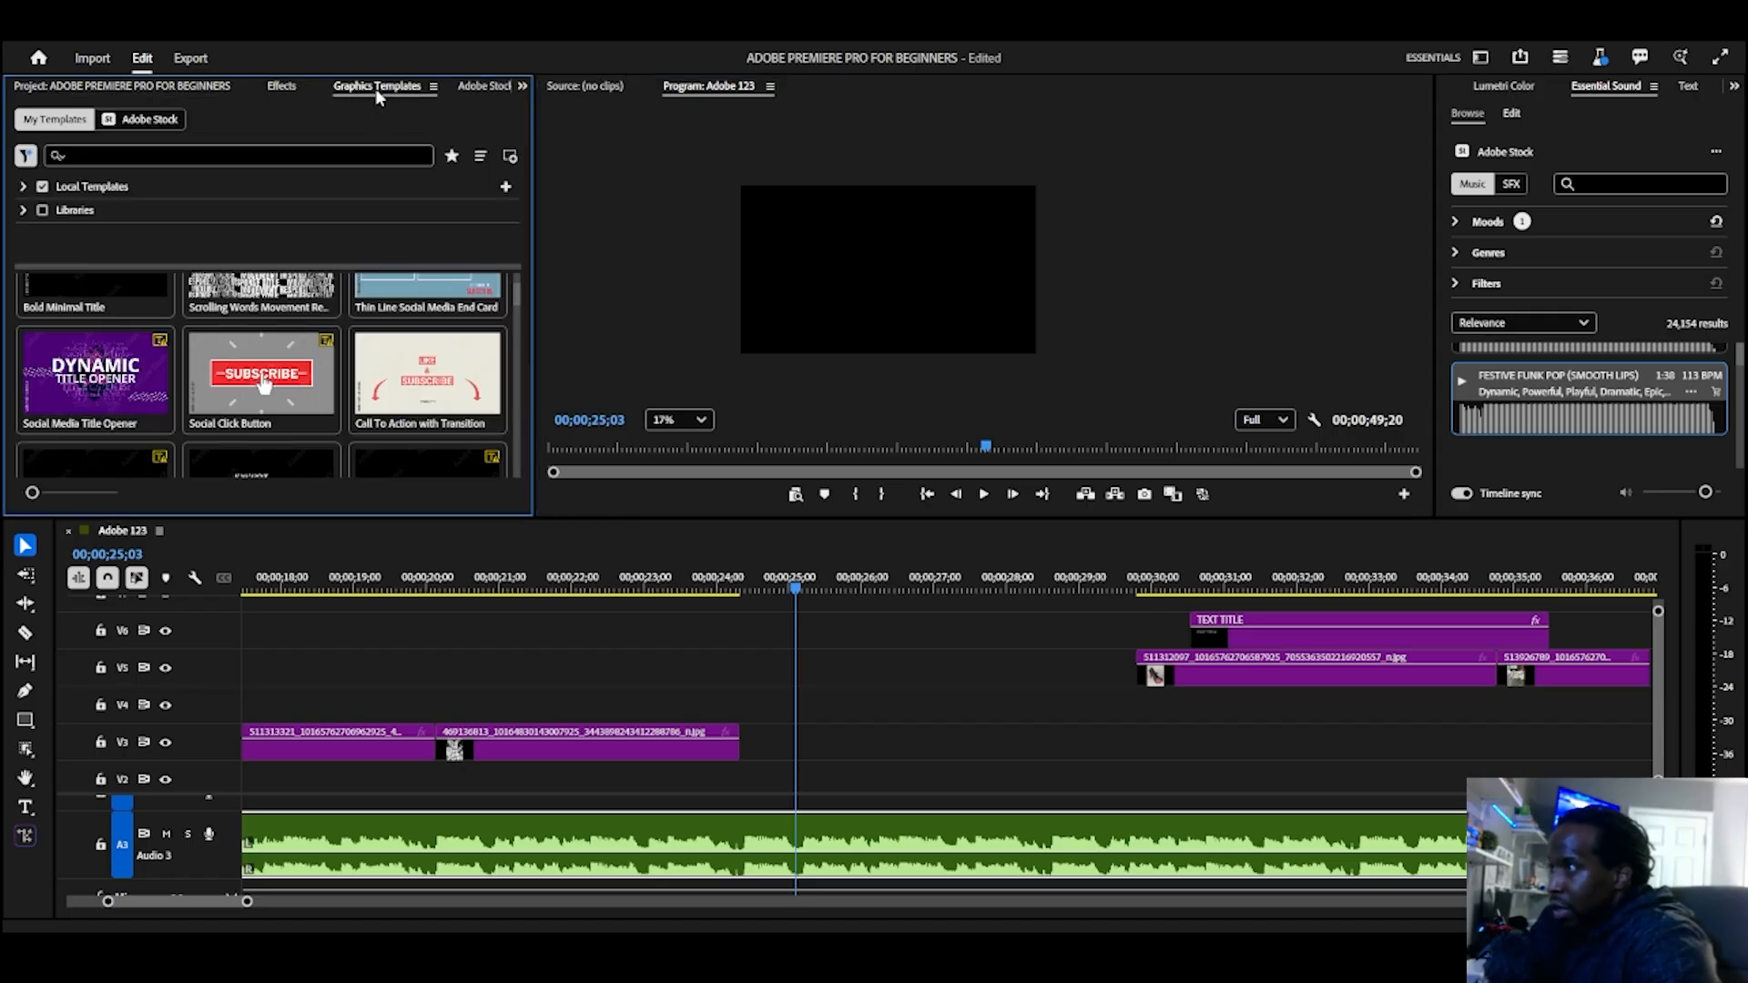
{"action": "left_click", "coordinate": [482, 85]}
{"action": "left_click", "coordinate": [521, 86]}
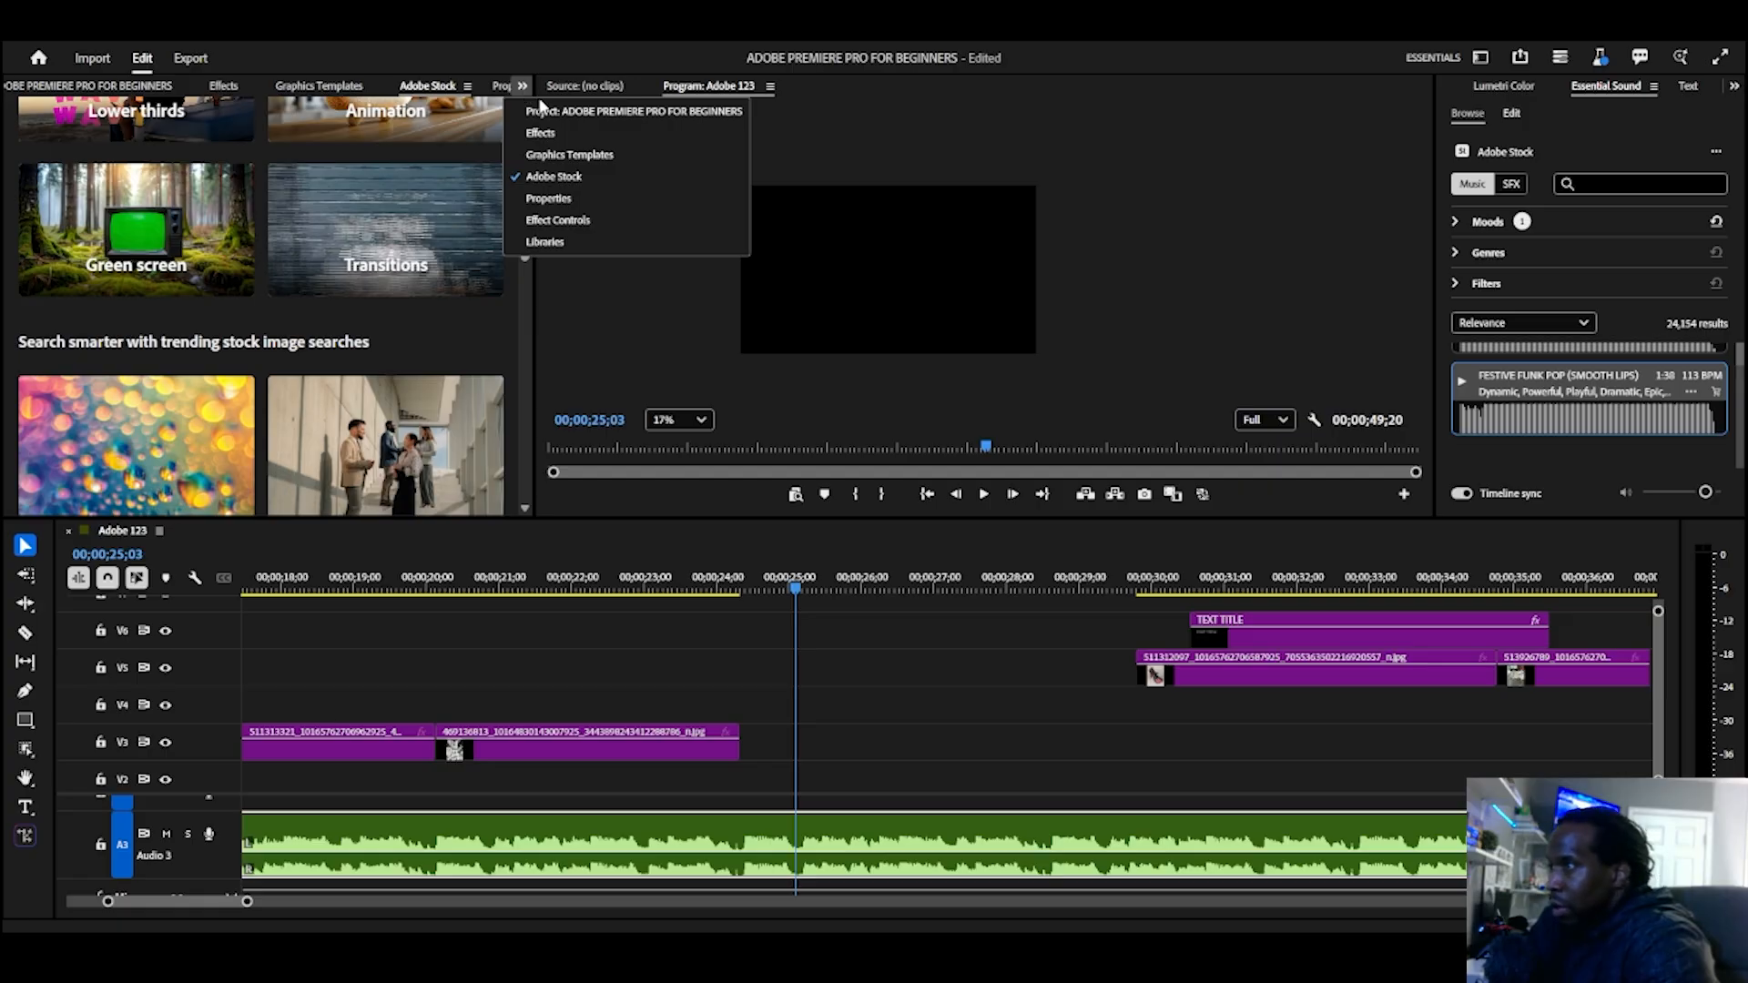
{"action": "left_click", "coordinate": [540, 133]}
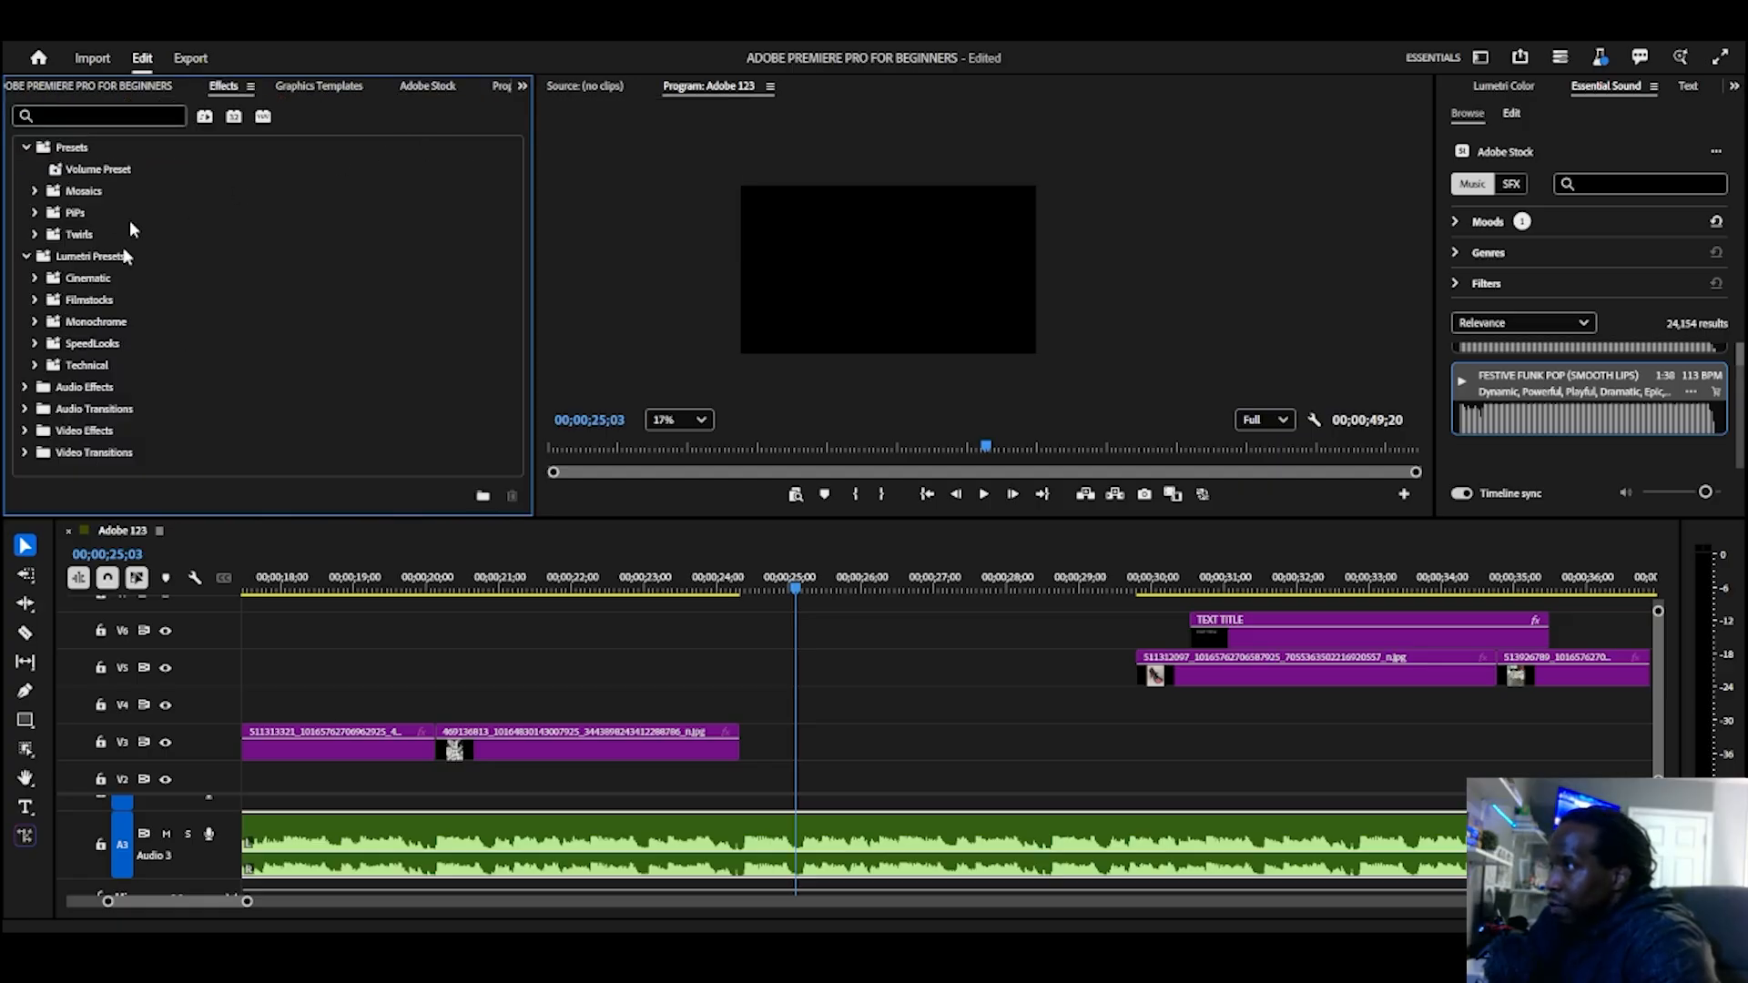
{"action": "left_click", "coordinate": [520, 86]}
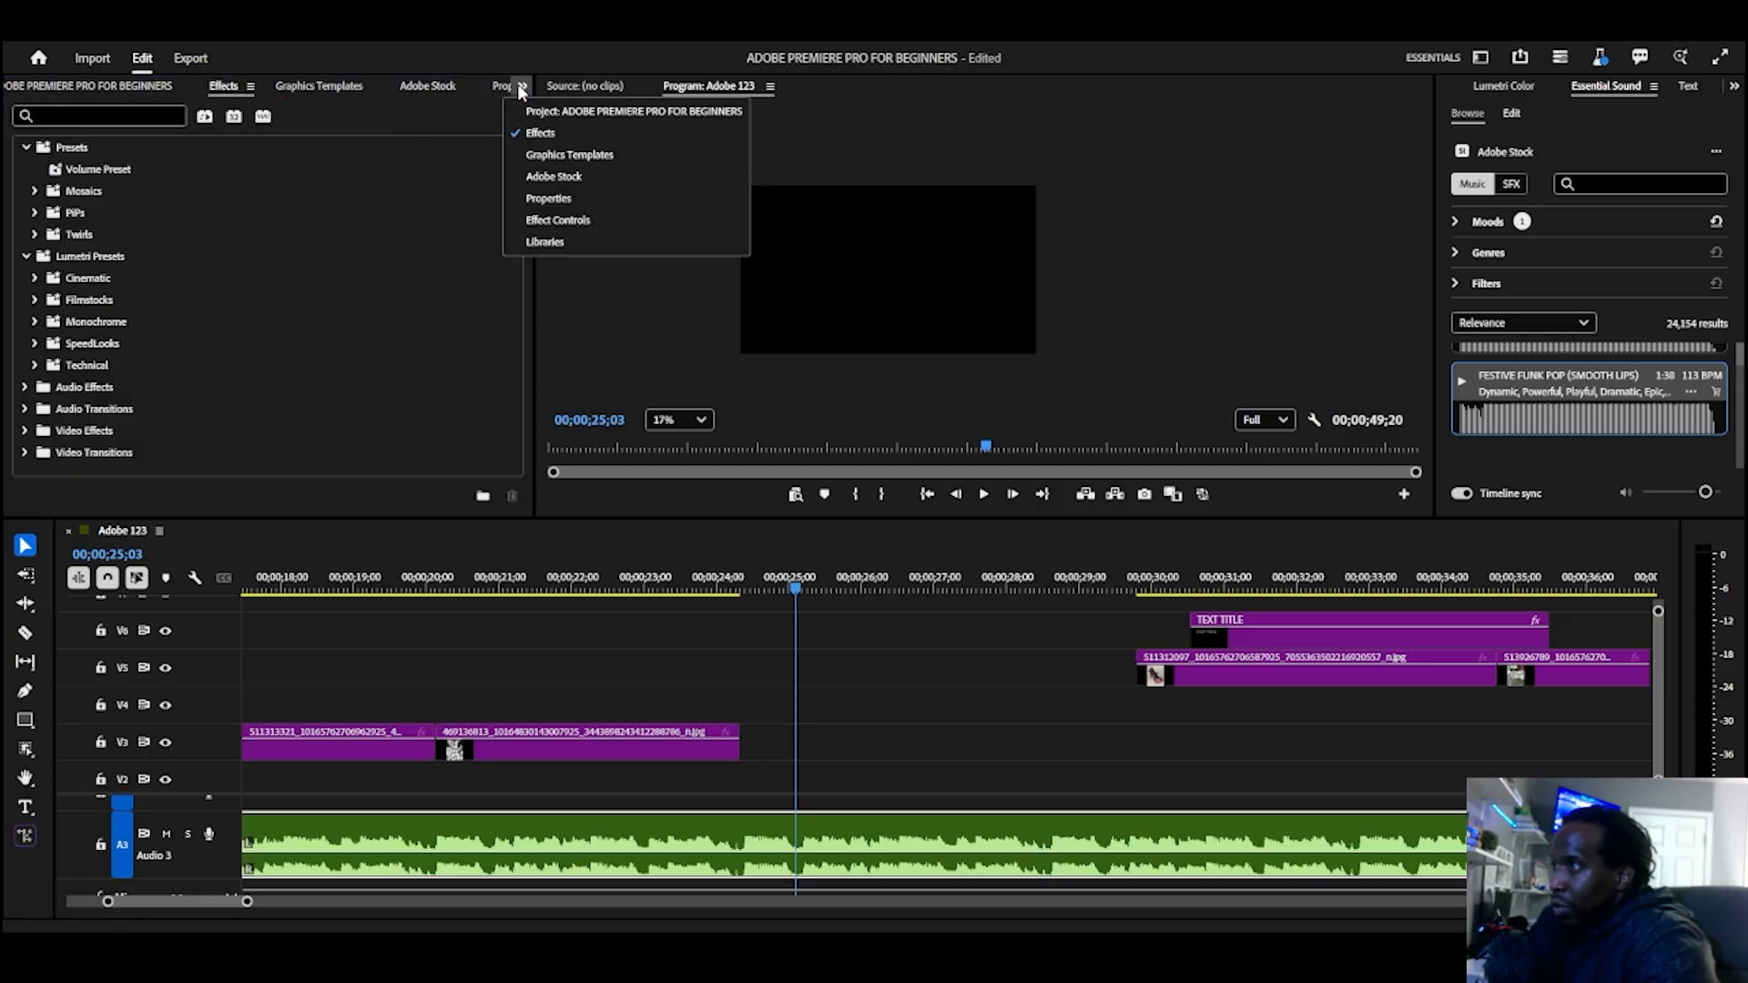
{"action": "left_click", "coordinate": [562, 222]}
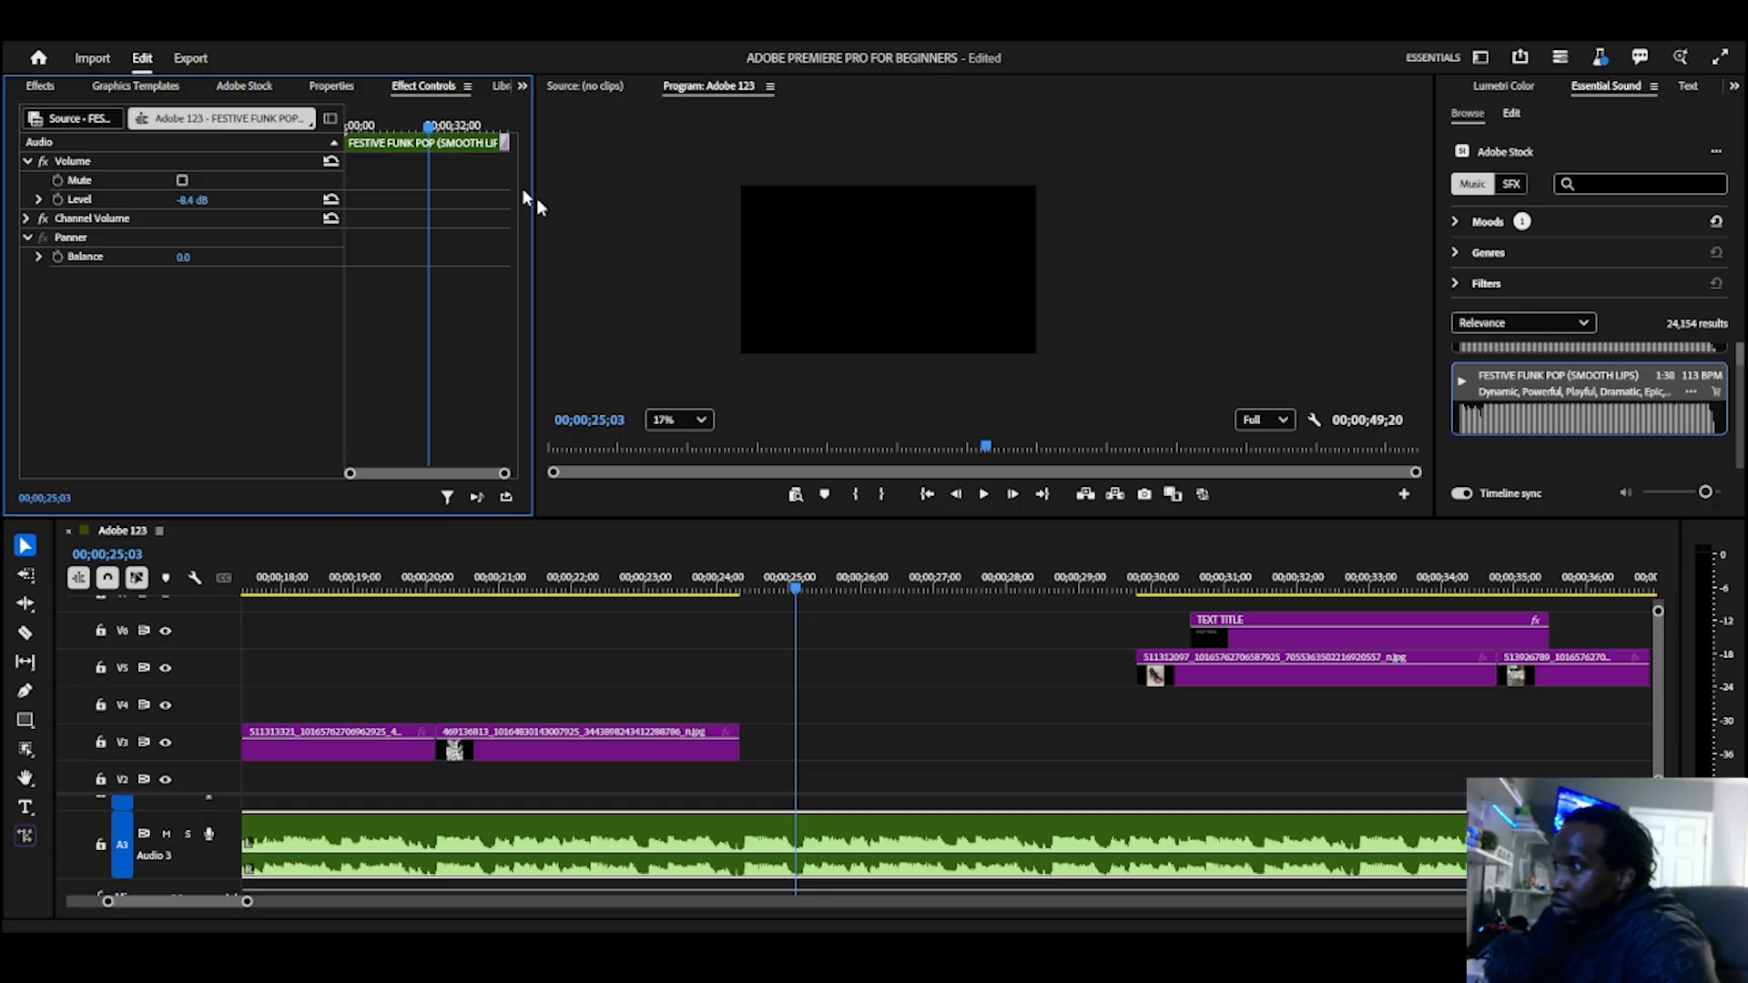
{"action": "left_click", "coordinate": [522, 85]}
{"action": "left_click", "coordinate": [521, 242]}
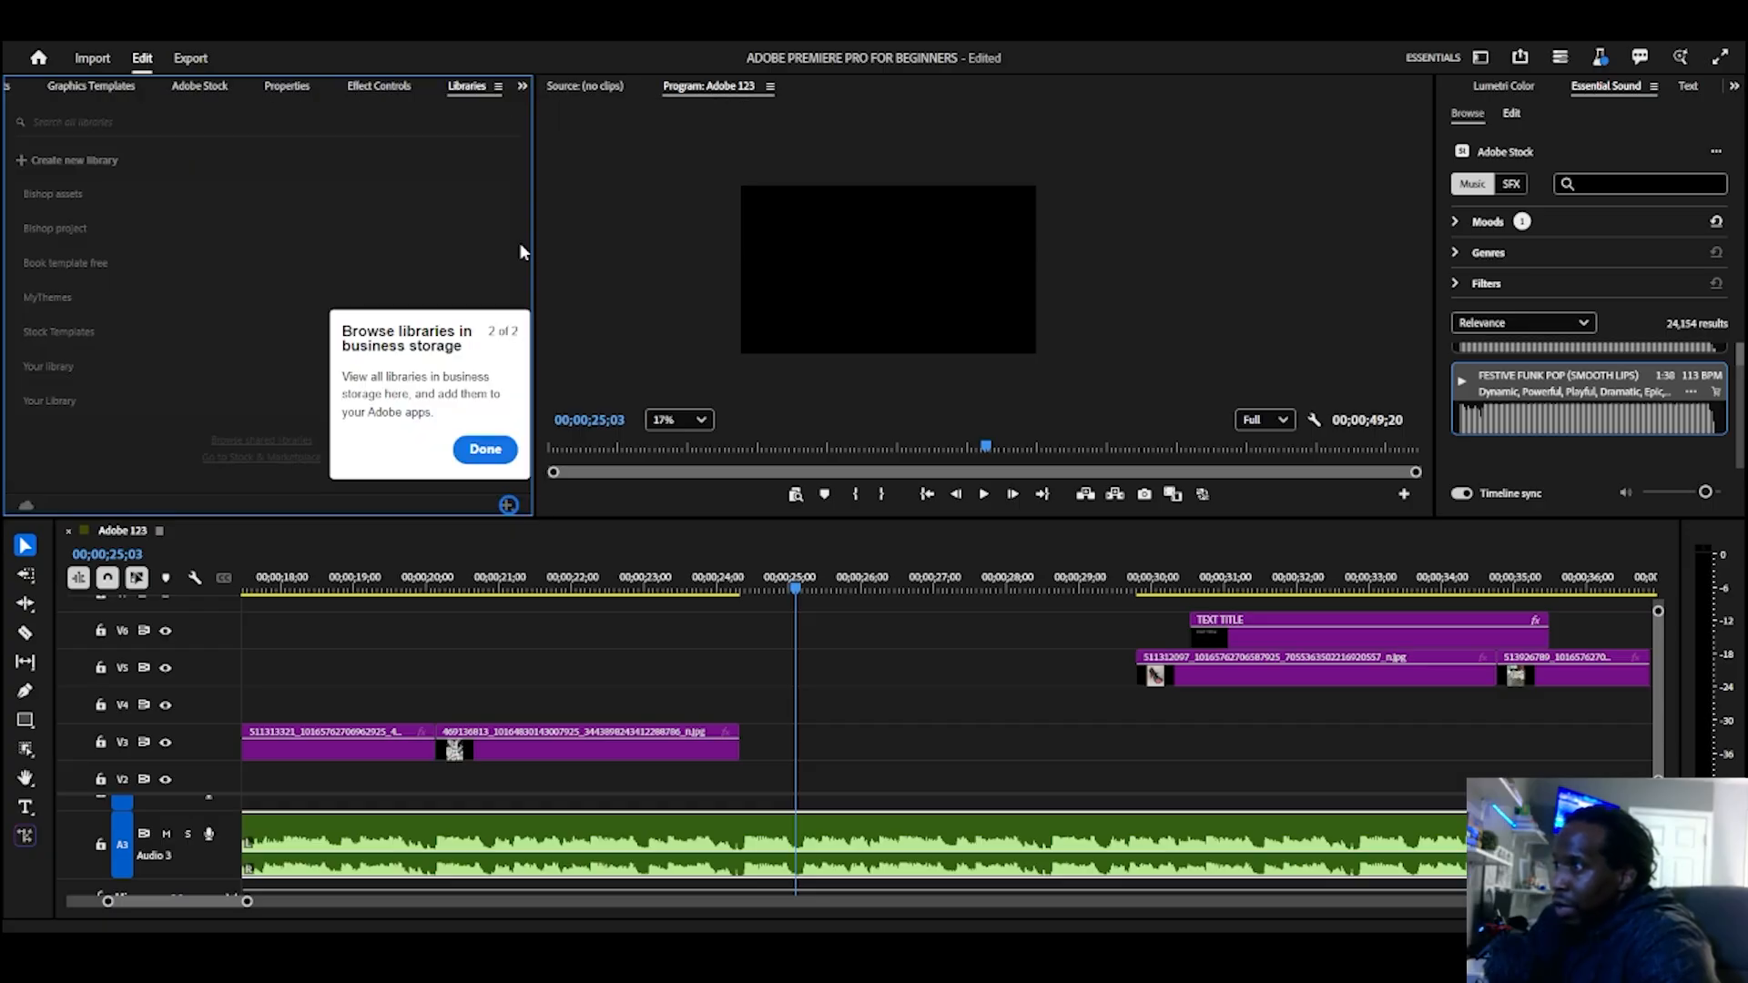
{"action": "left_click", "coordinate": [498, 85]}
{"action": "left_click", "coordinate": [527, 99]}
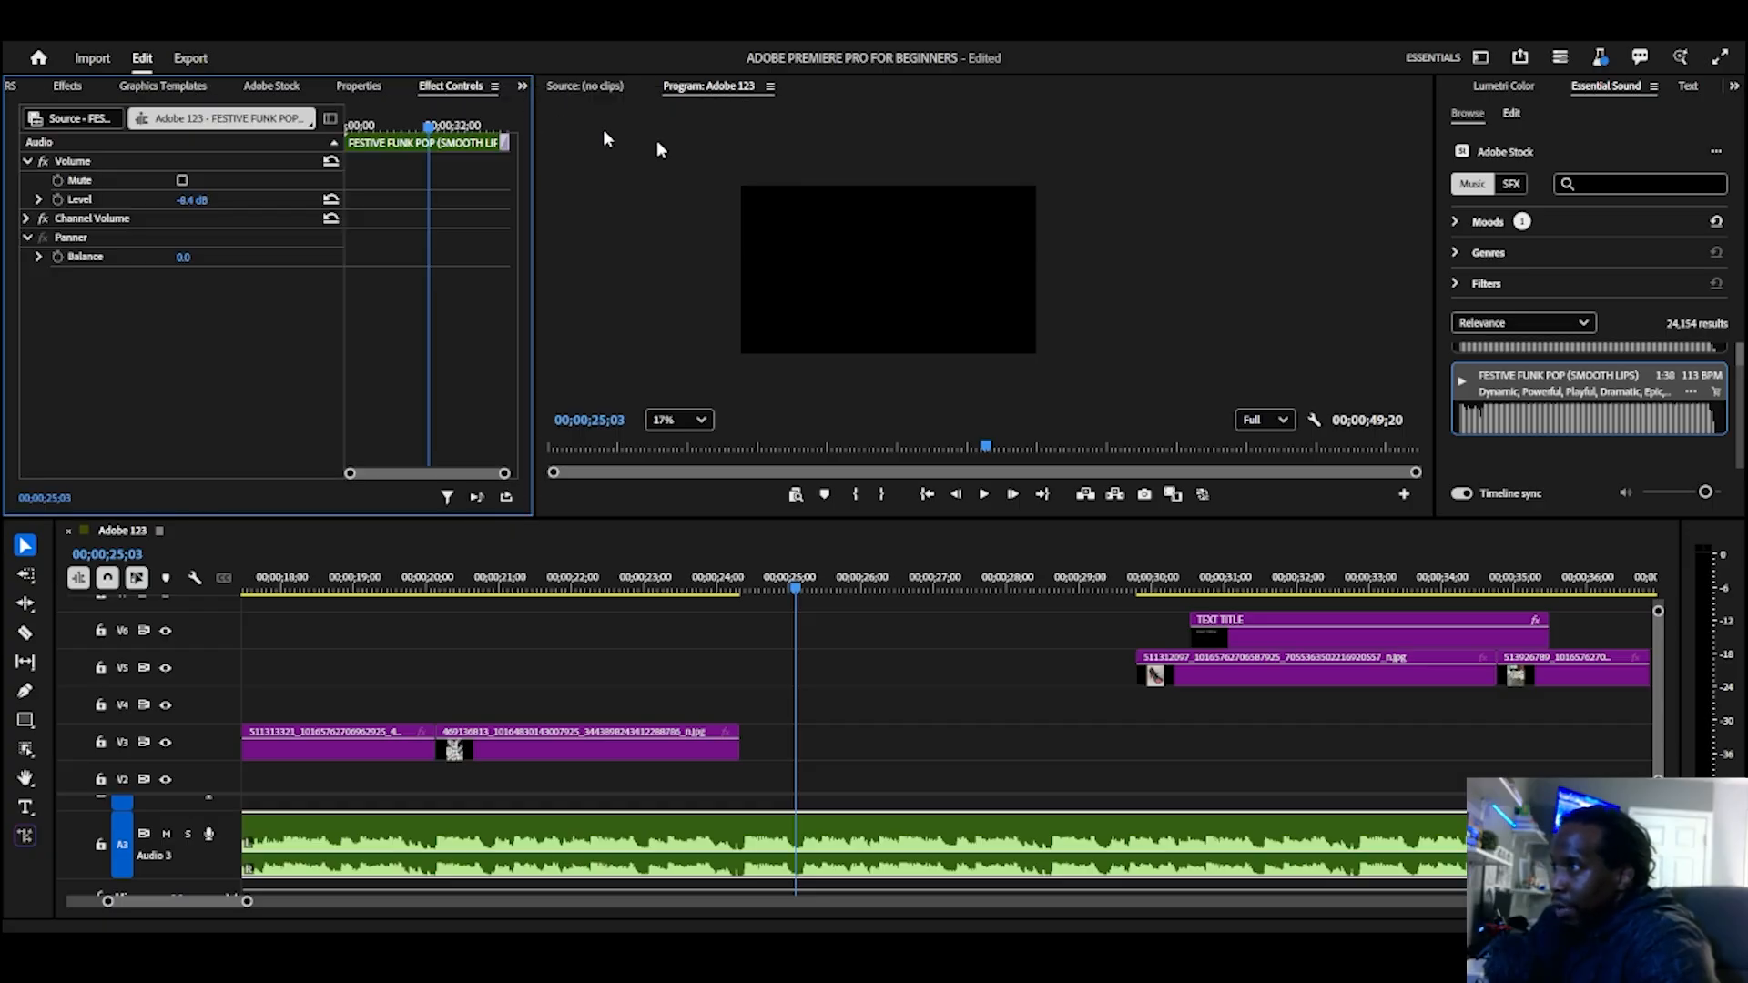
Step: Examine the Lumetri Color, Essential Sound and text captioning tools
{"action": "left_click", "coordinate": [1504, 85]}
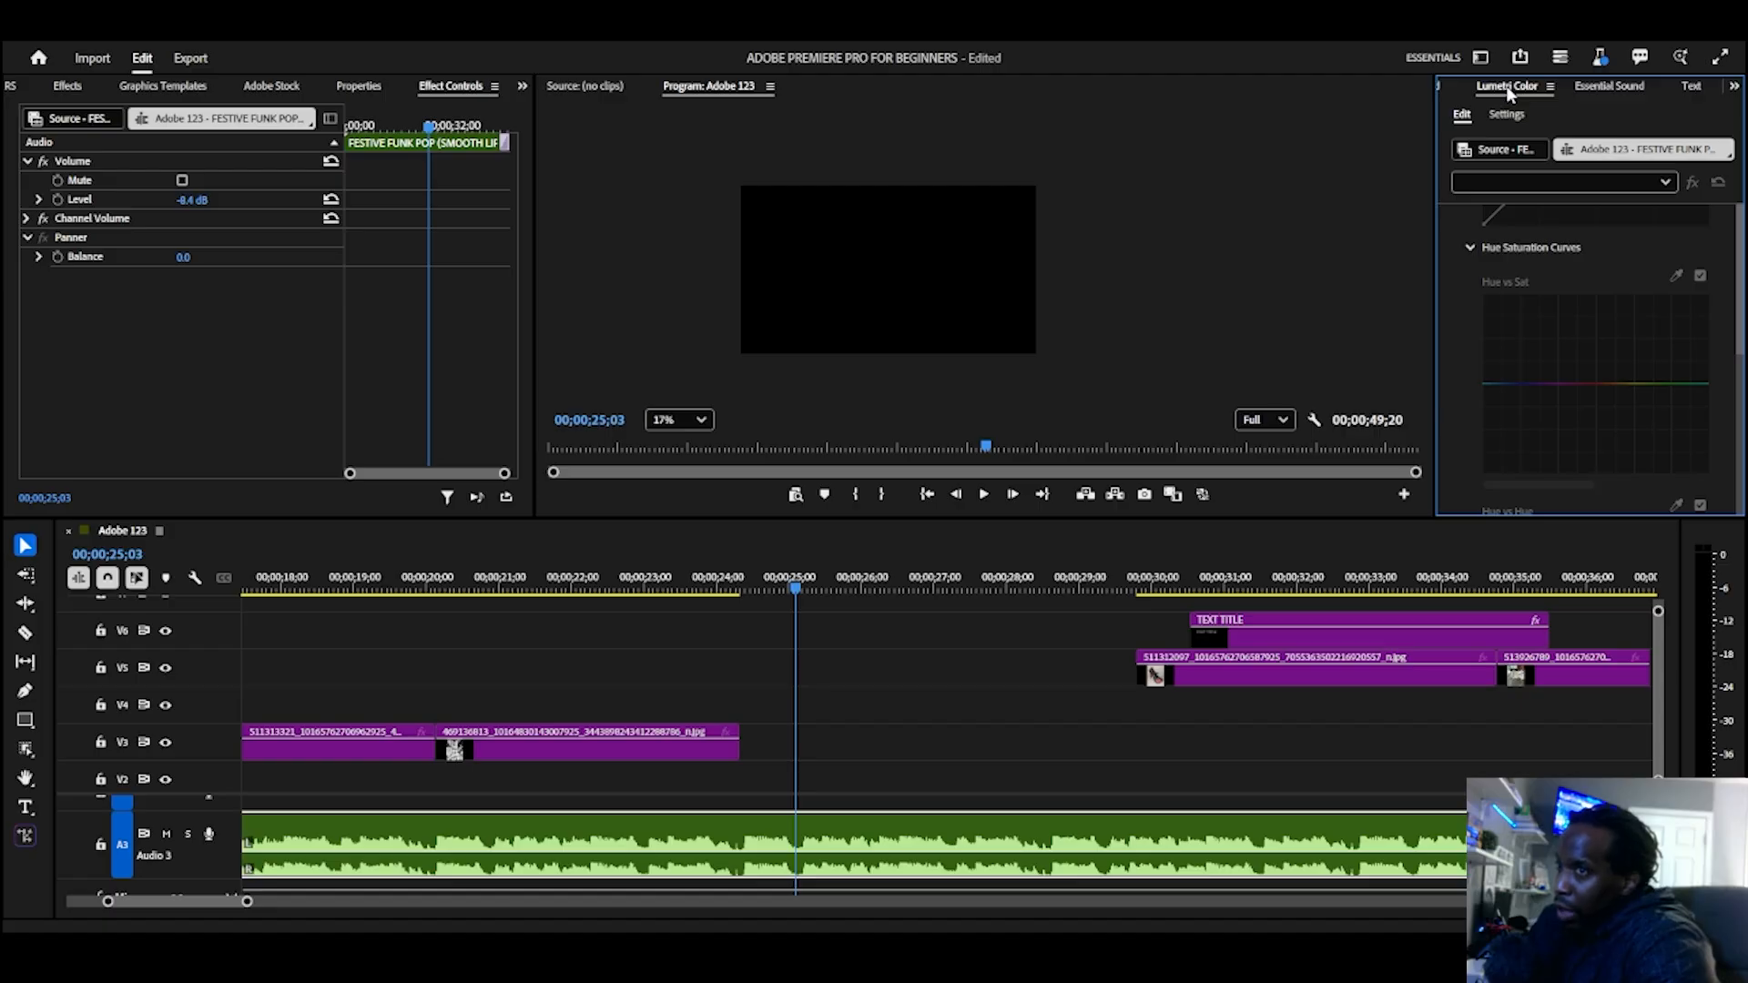
{"action": "left_click", "coordinate": [1603, 89]}
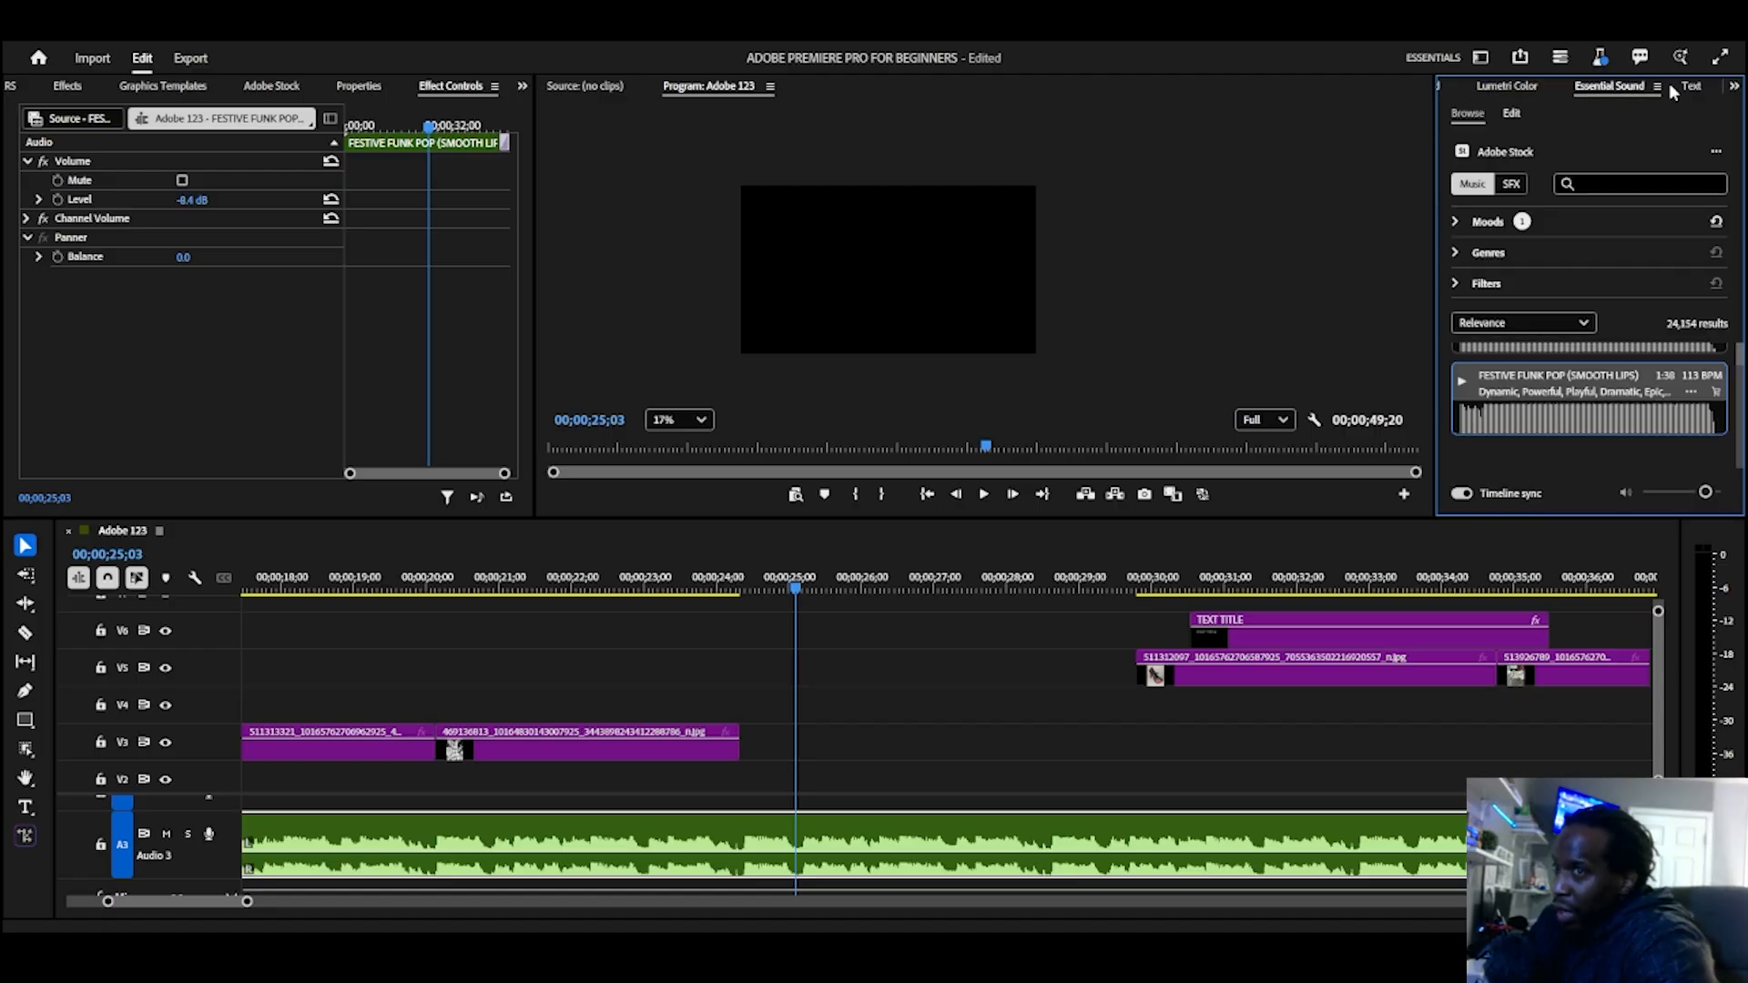
{"action": "left_click", "coordinate": [1733, 86]}
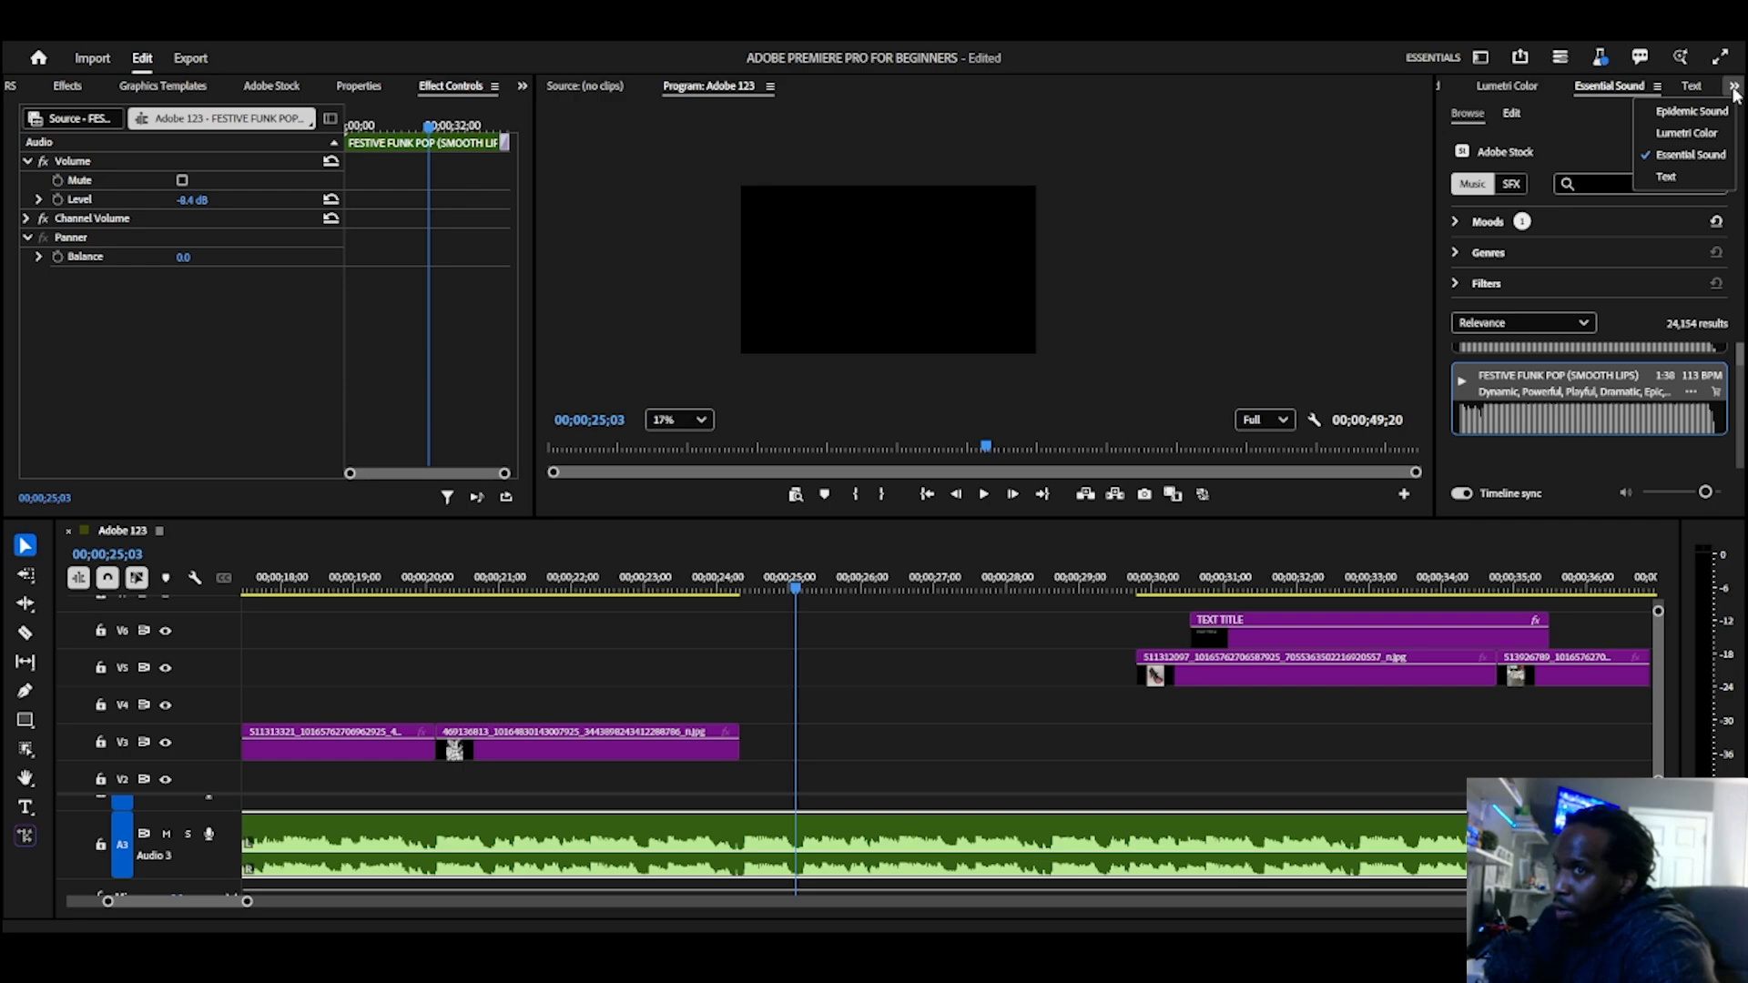
{"action": "left_click", "coordinate": [1667, 175]}
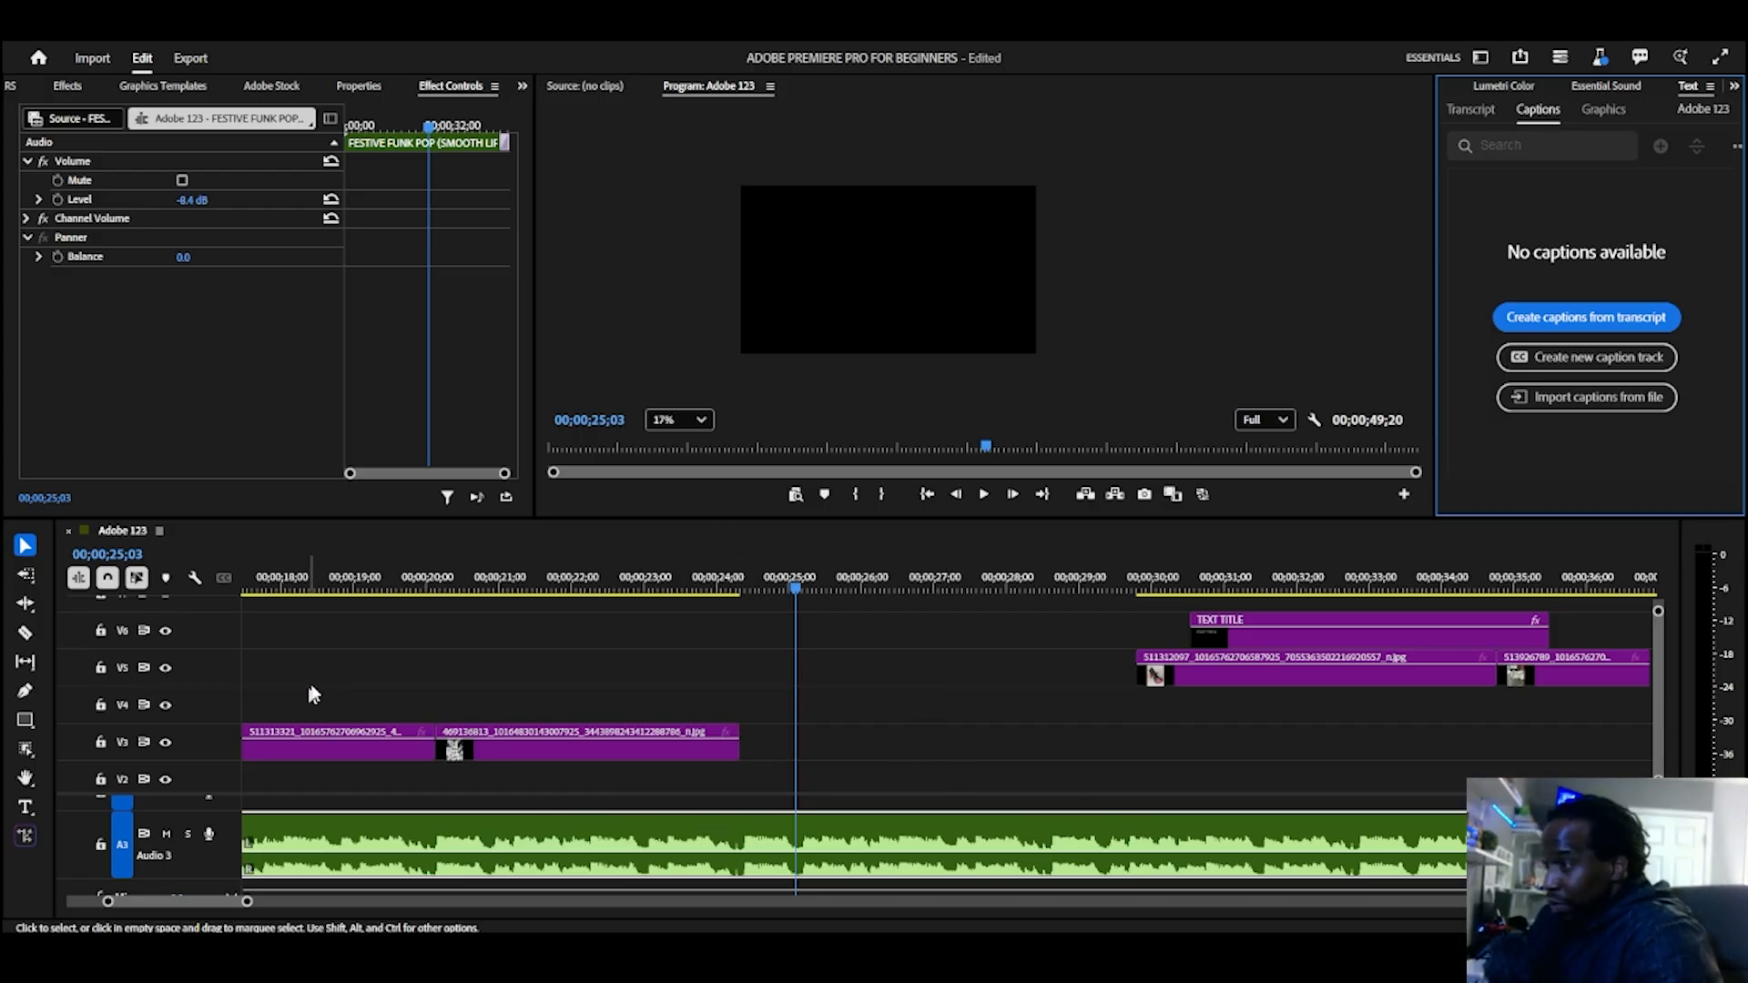
{"action": "left_click_drag", "start_coordinate": [344, 647], "coordinate": [1491, 763]}
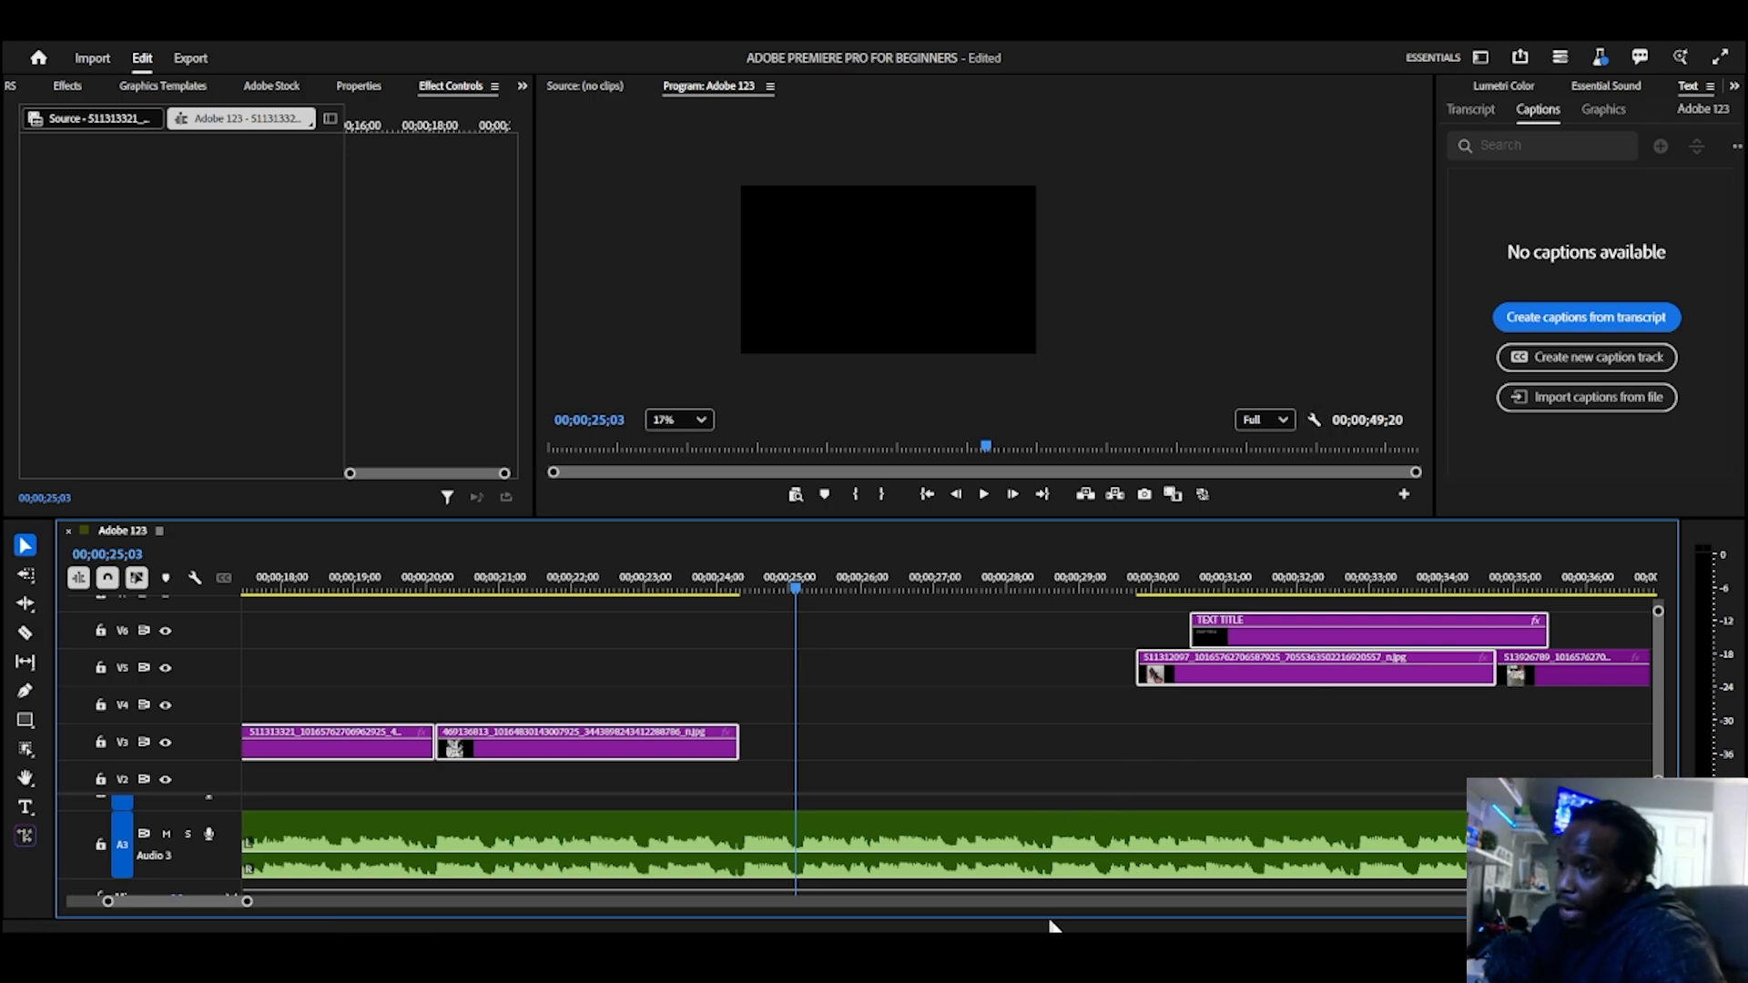
{"action": "mouse_move", "coordinate": [1196, 954]}
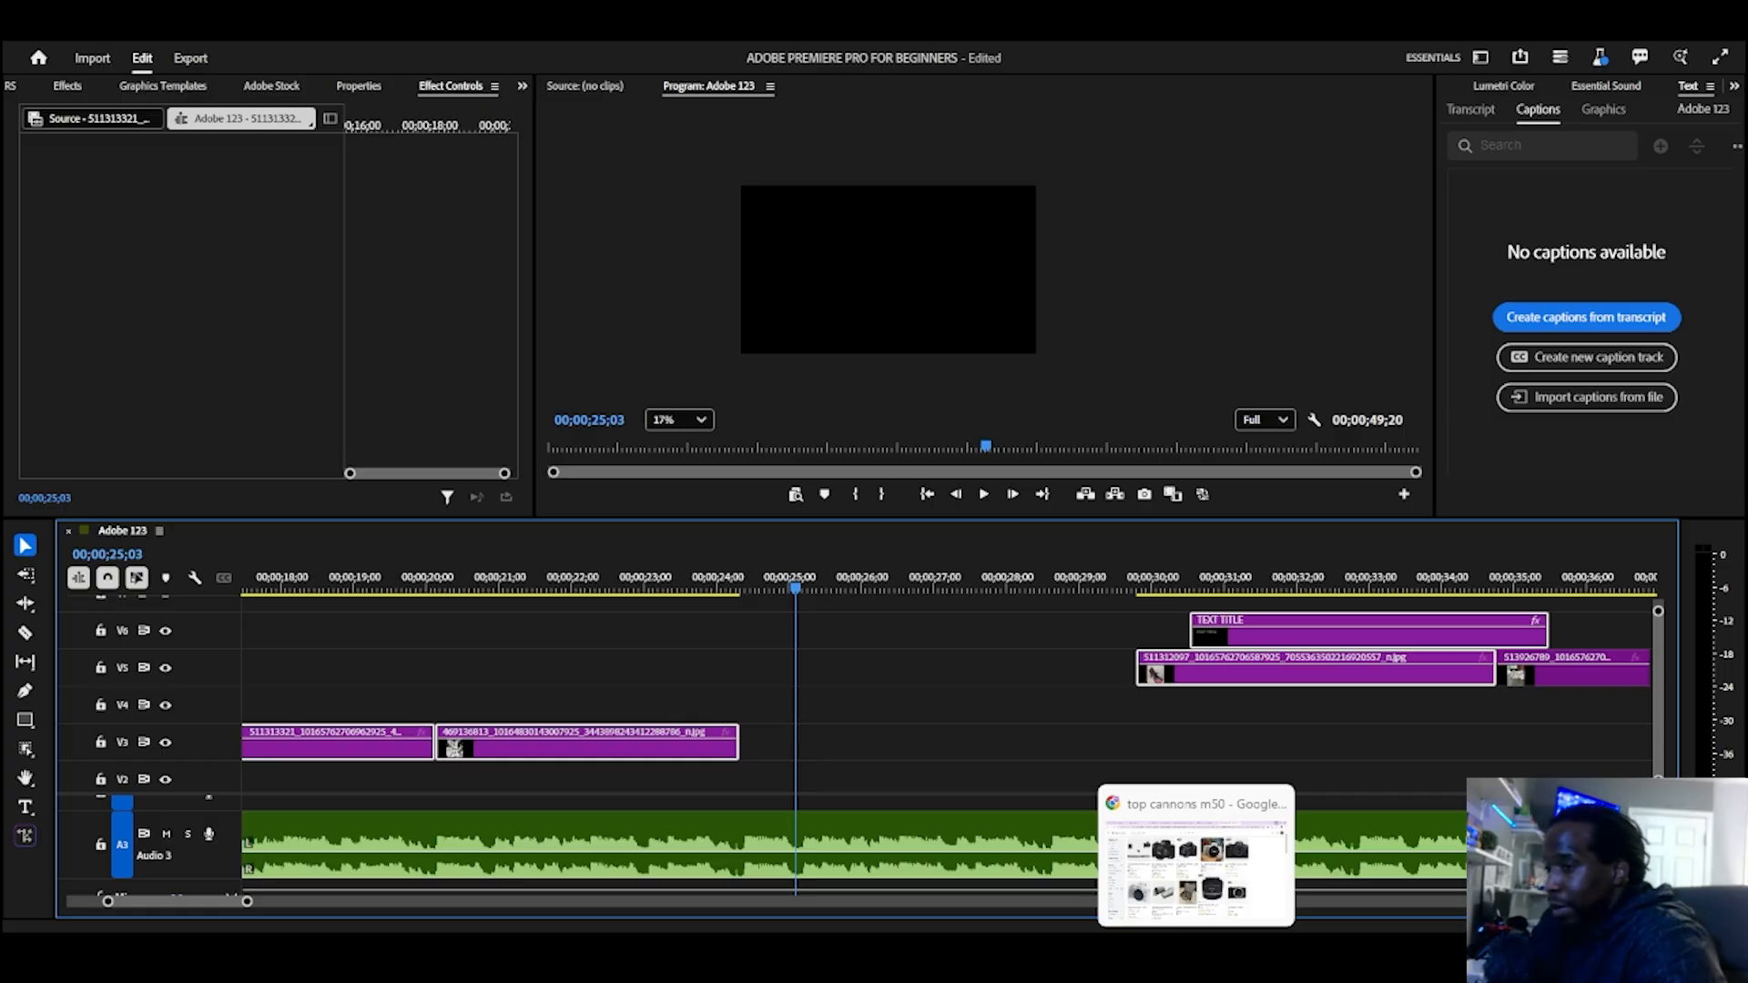
{"action": "left_click", "coordinate": [1278, 961]}
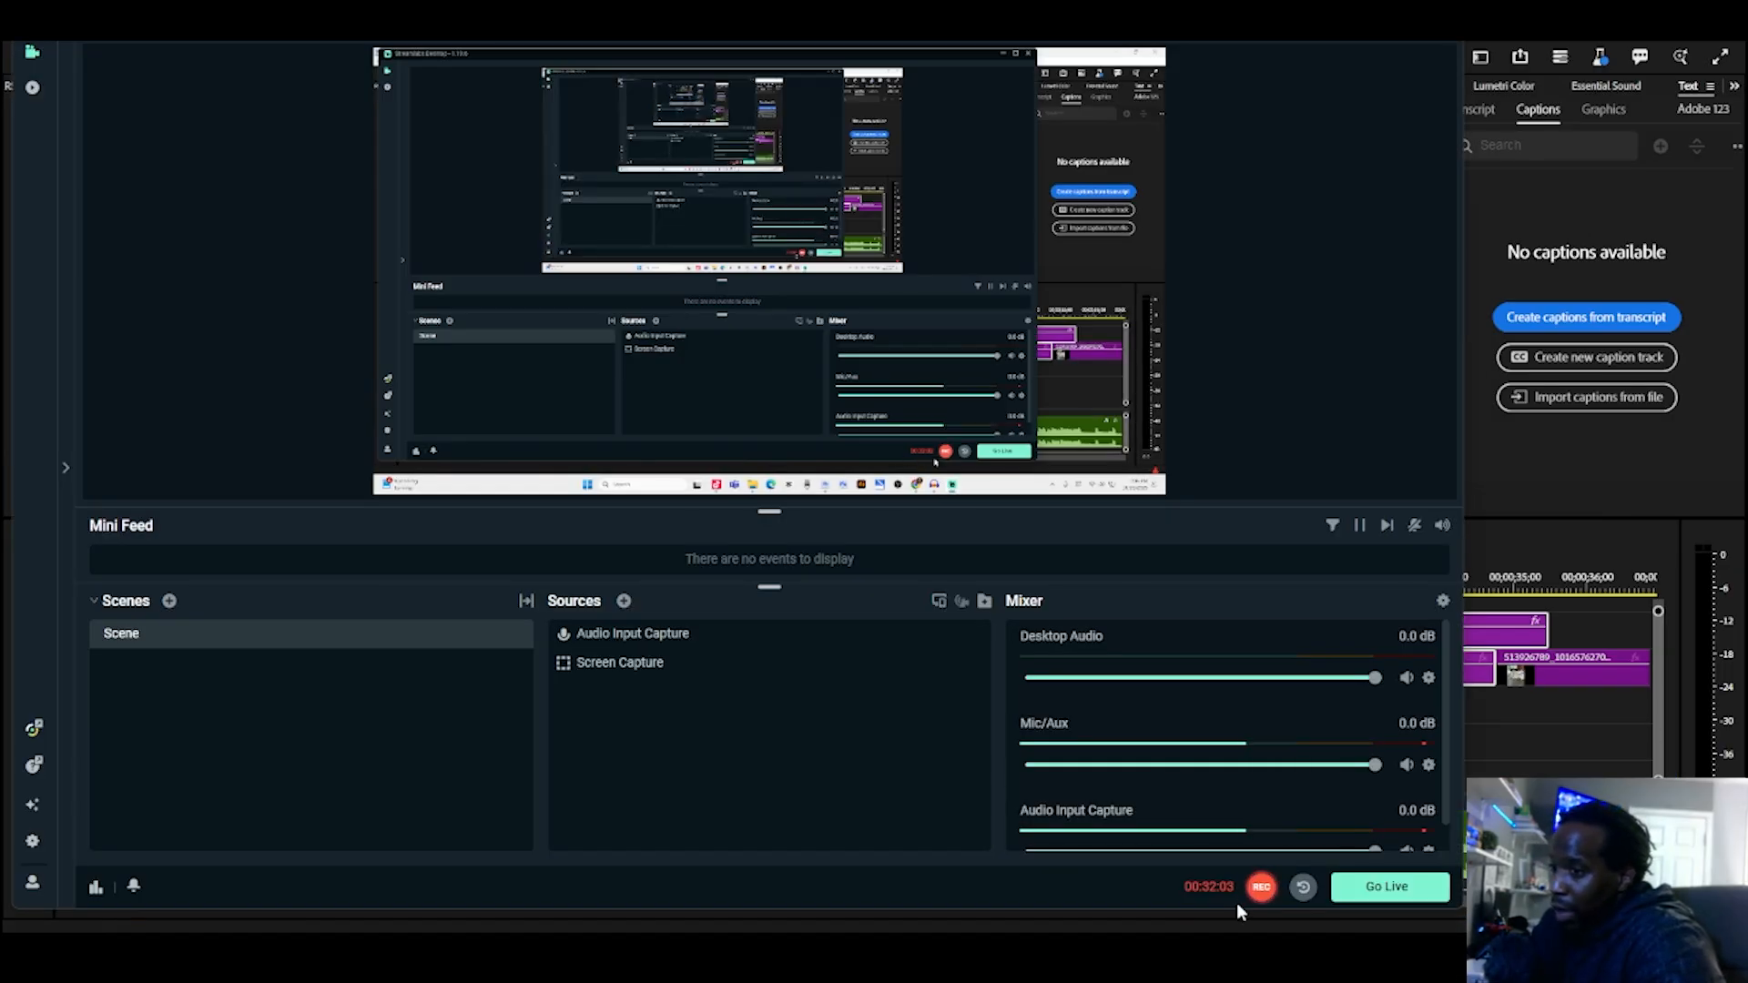